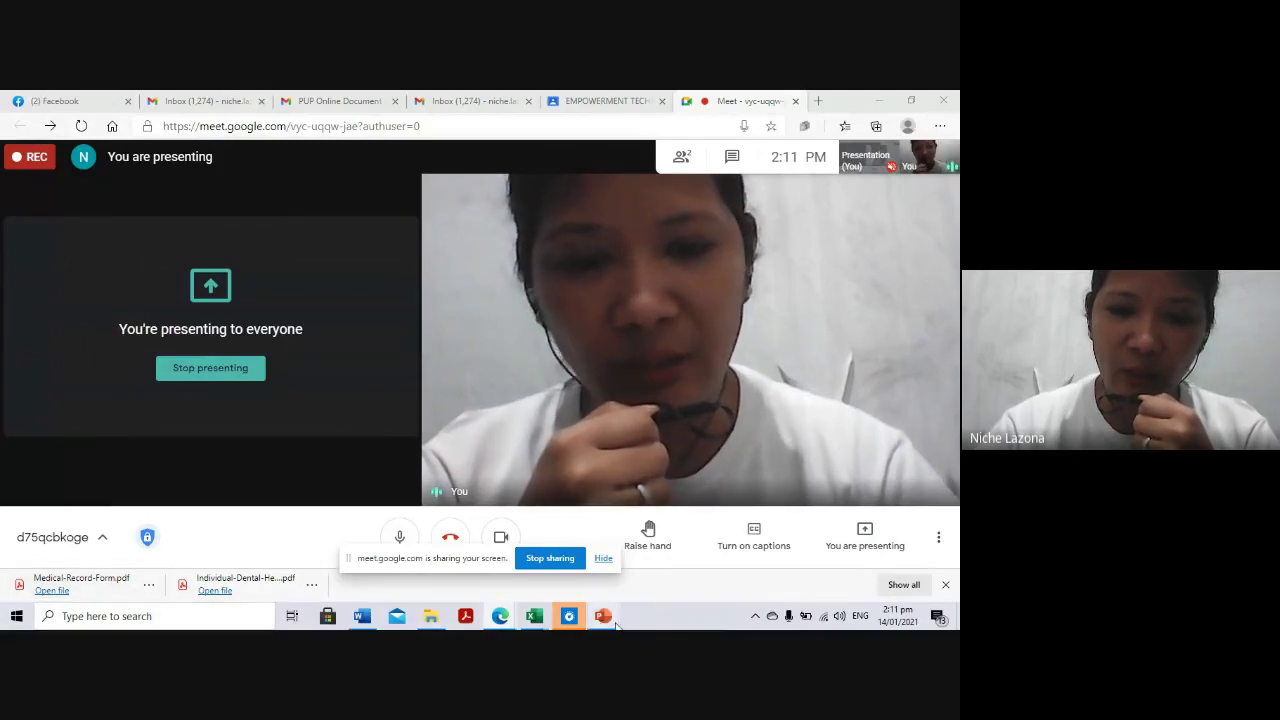
Share the PowerPoint slideshow full-screen from its taskbar window preview
mouse_move(602, 620)
click(656, 564)
click(651, 565)
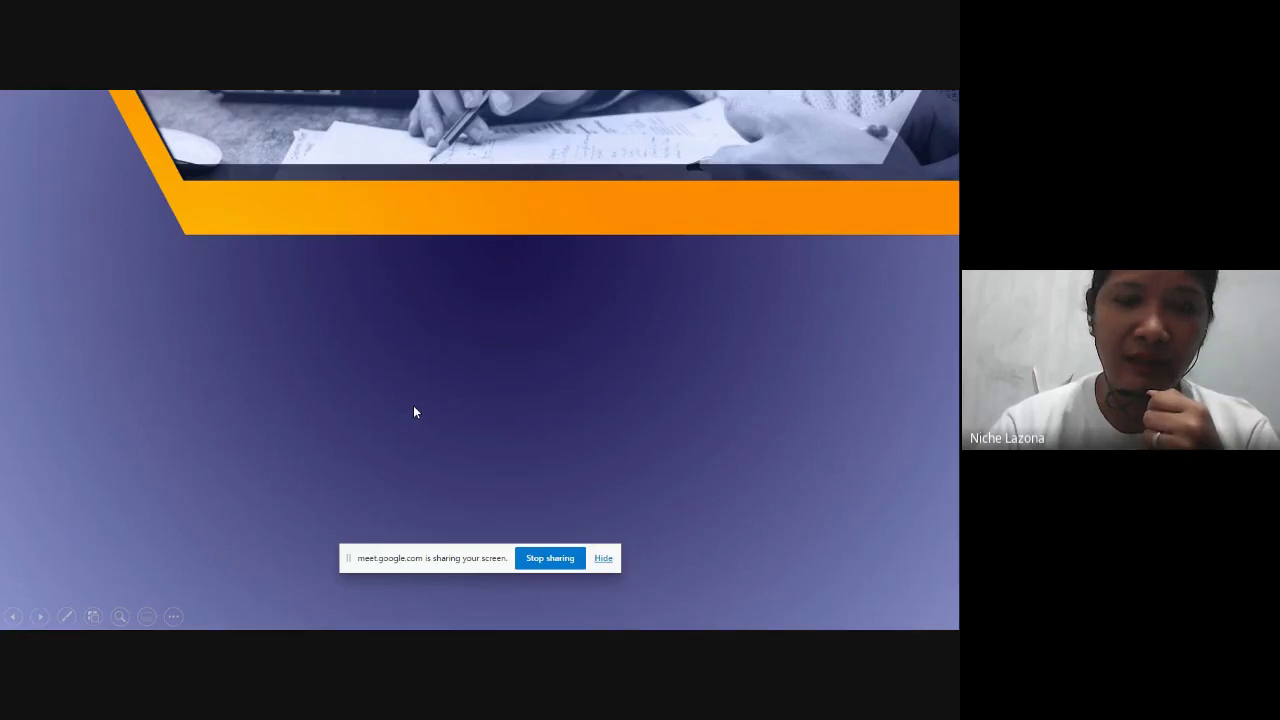
Advance to the SPREADSHEETS slide, hide the sharing notice, and switch to the EXCEL EXERCISES workbook
click(416, 391)
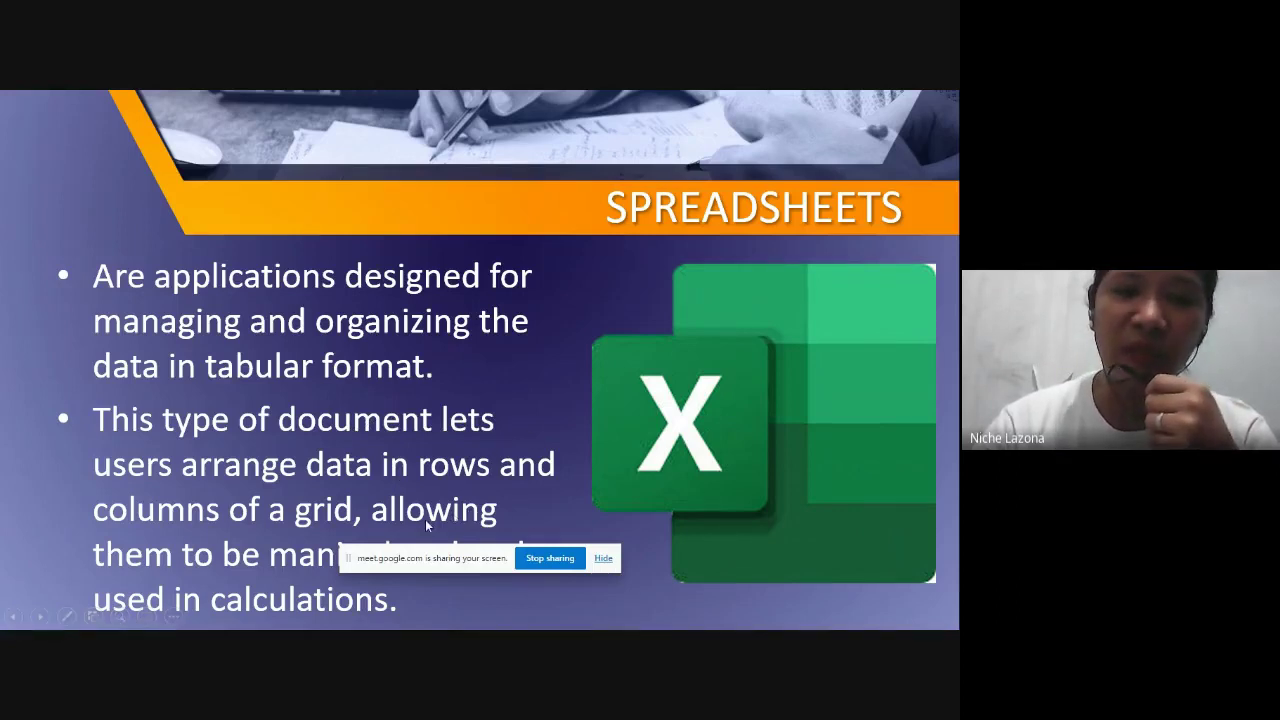
click(612, 560)
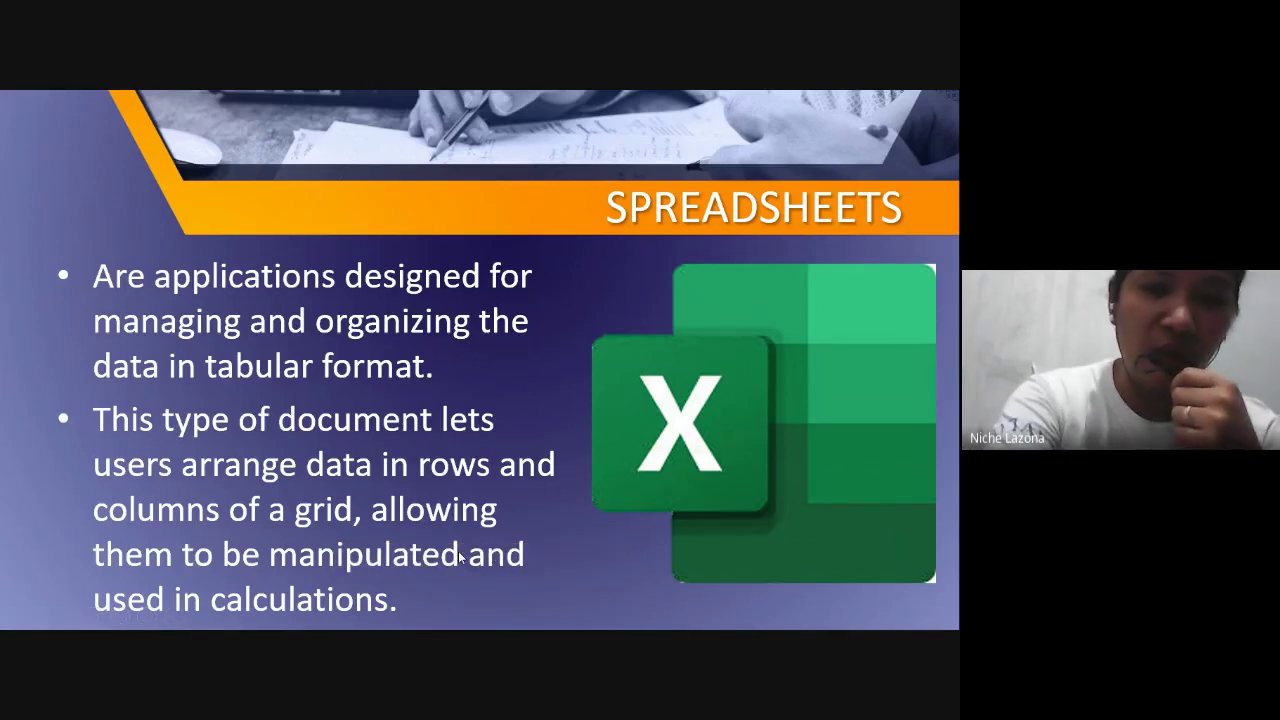
key(alt+Tab)
key(Tab)
key(Tab)
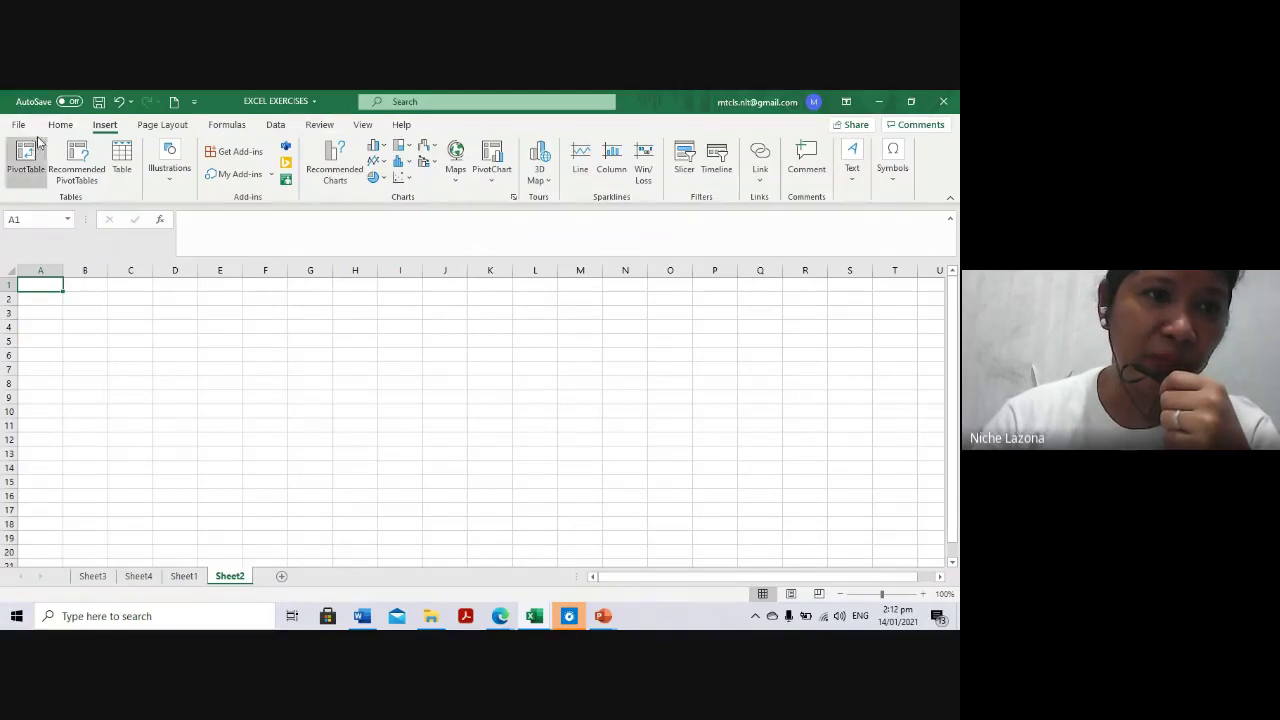
click(68, 302)
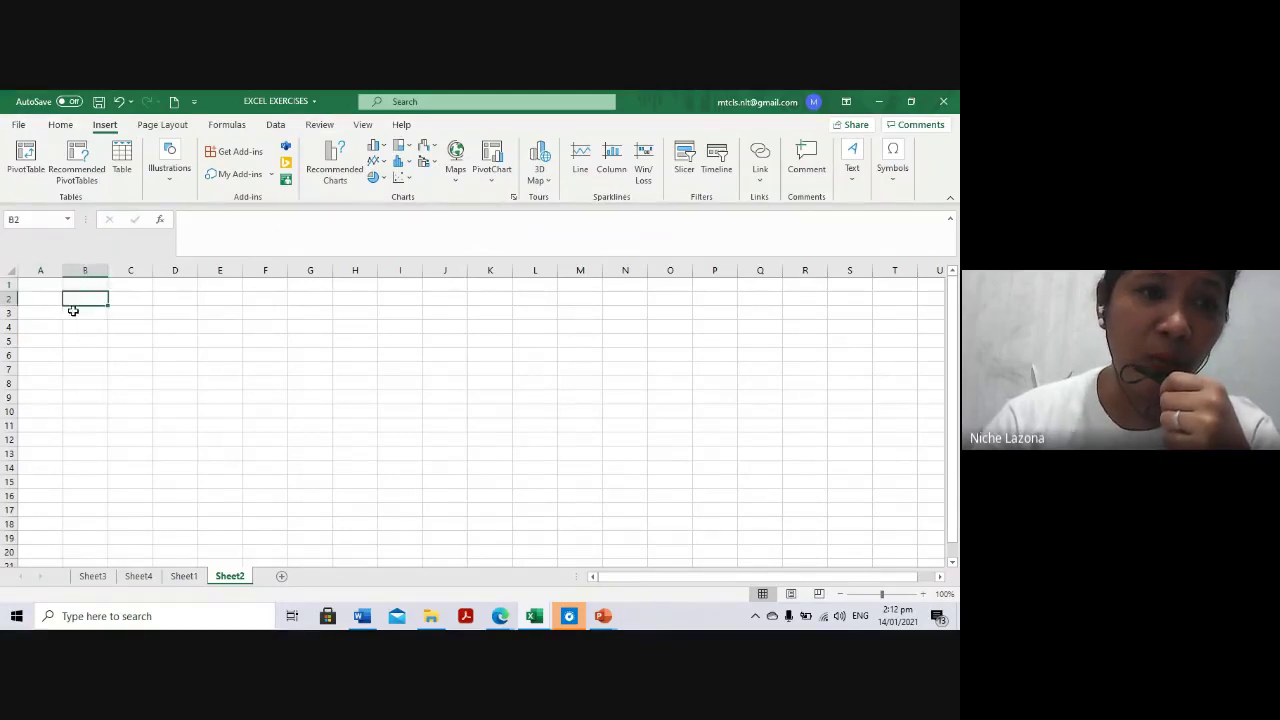
click(53, 298)
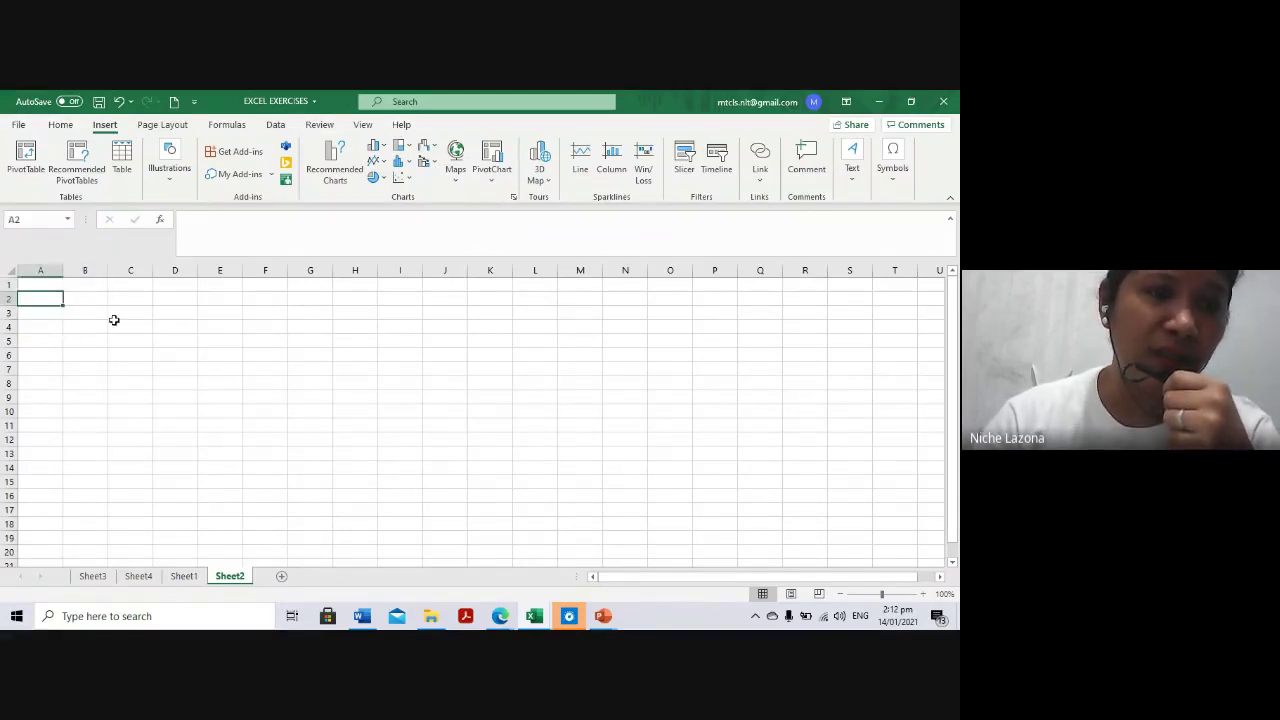
click(39, 283)
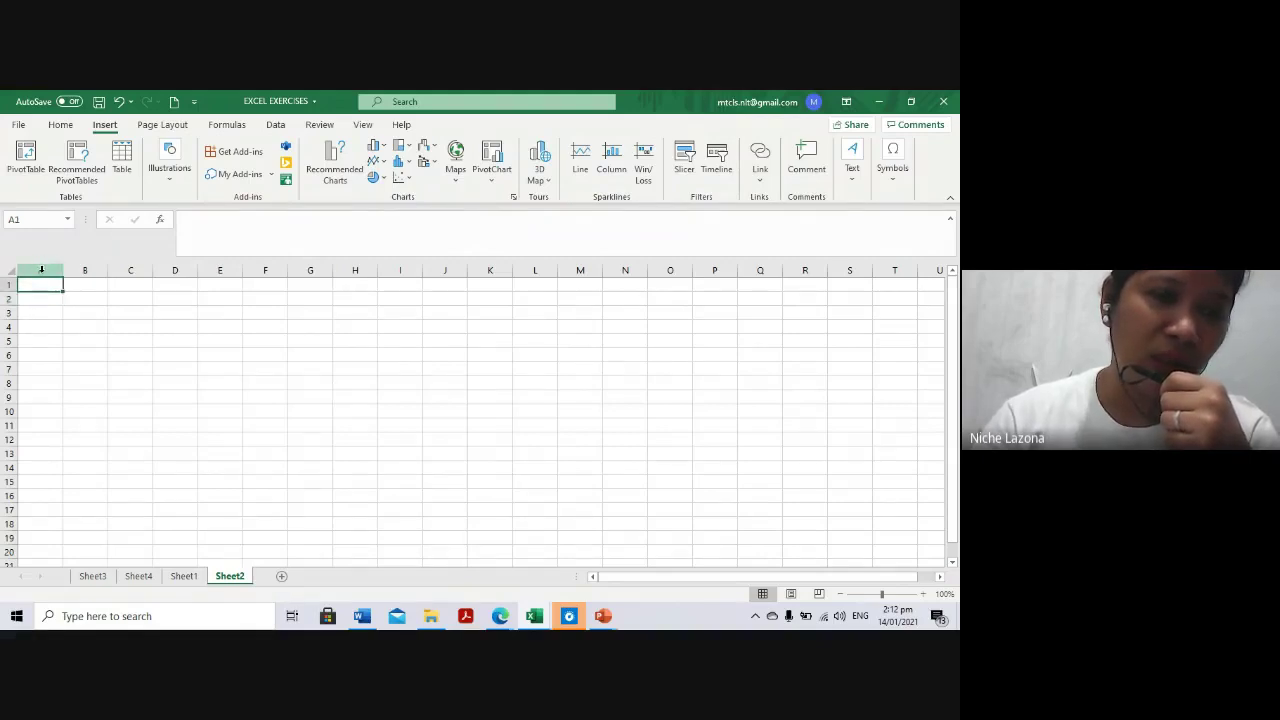
click(41, 270)
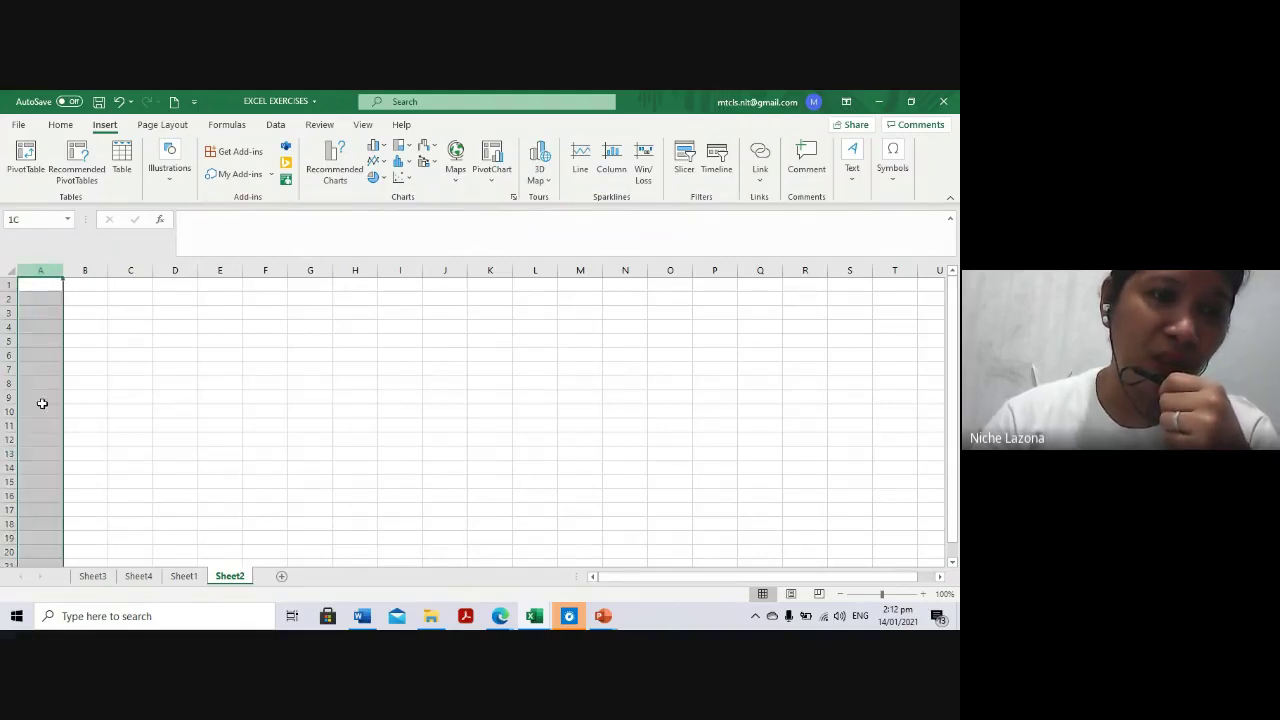
click(12, 285)
click(9, 298)
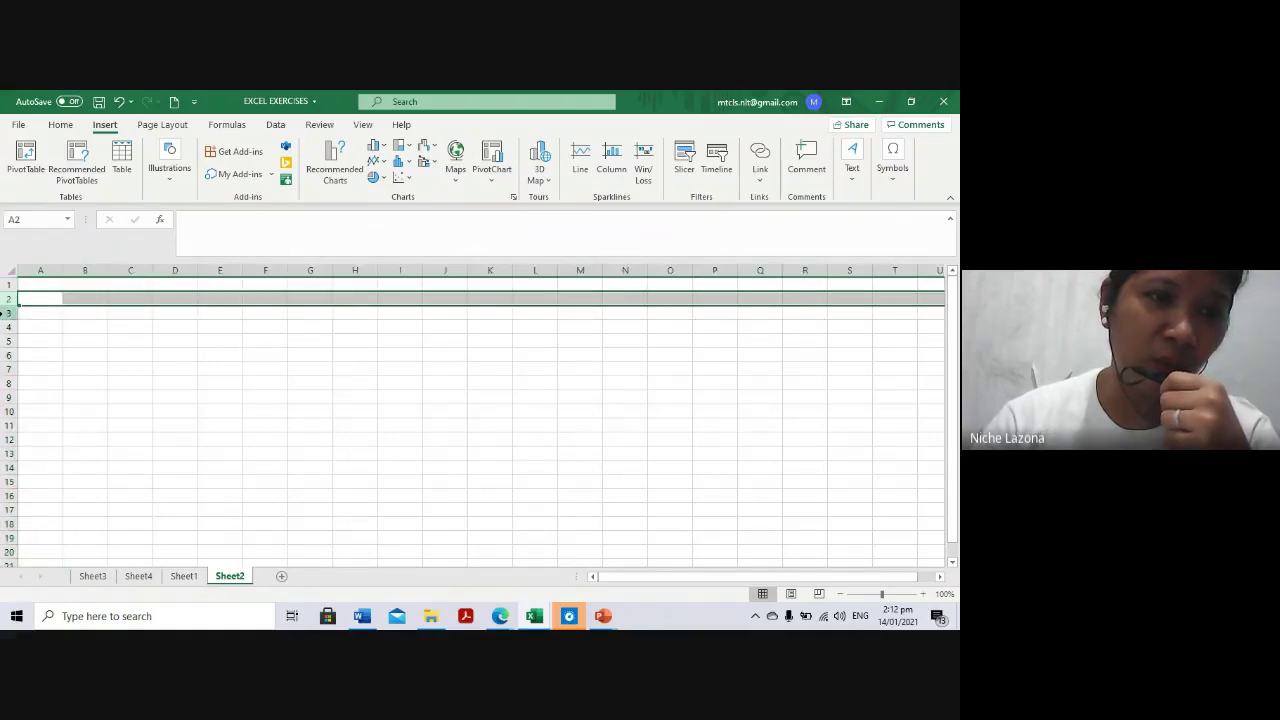
click(9, 312)
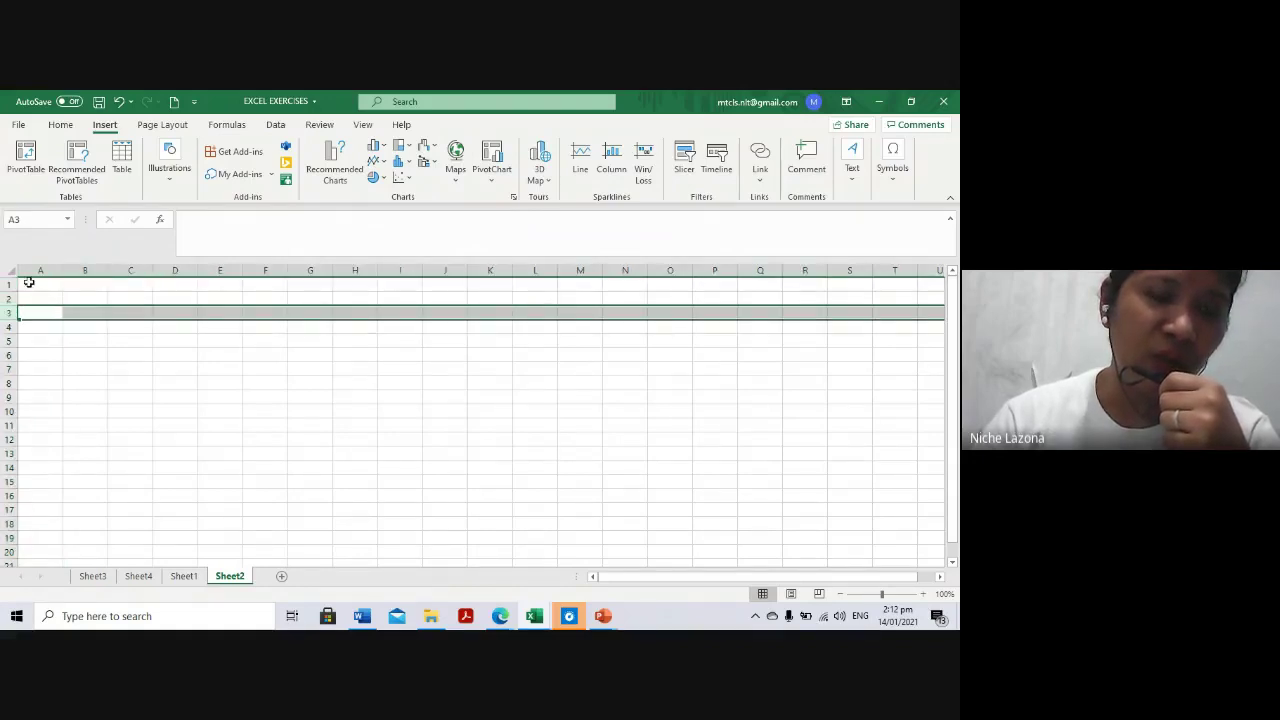
click(30, 284)
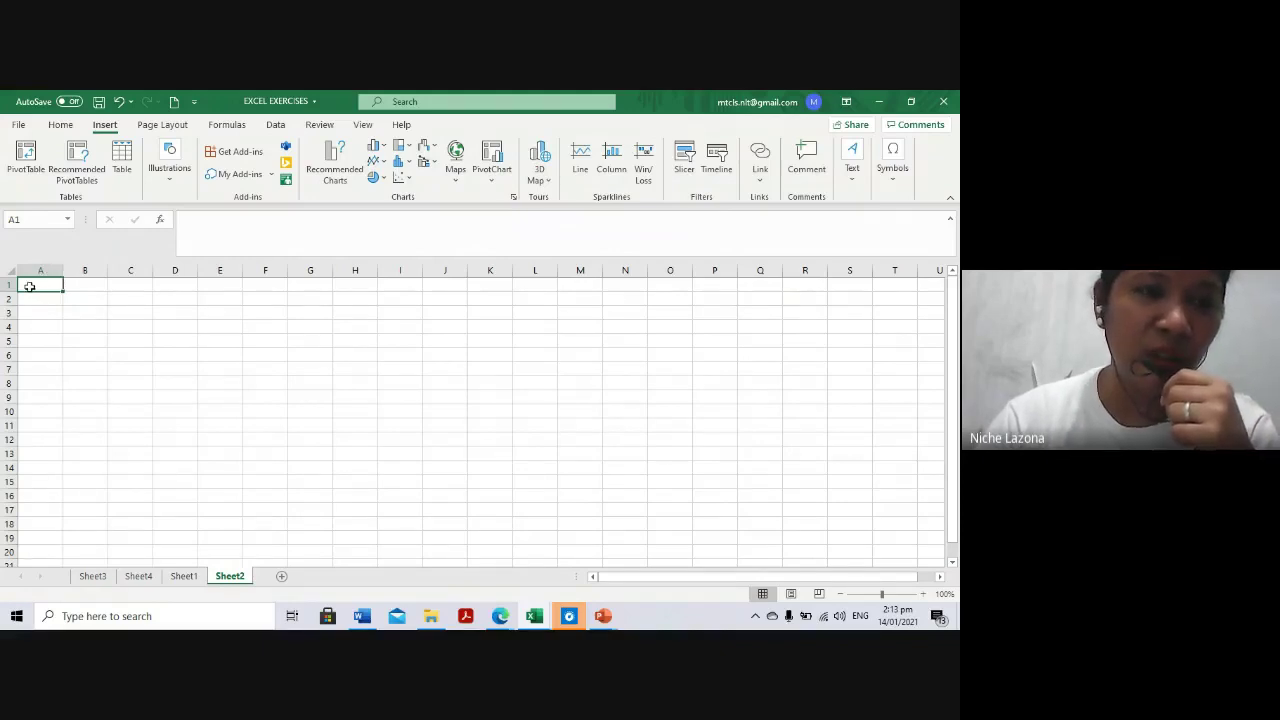
drag(30, 287, 46, 285)
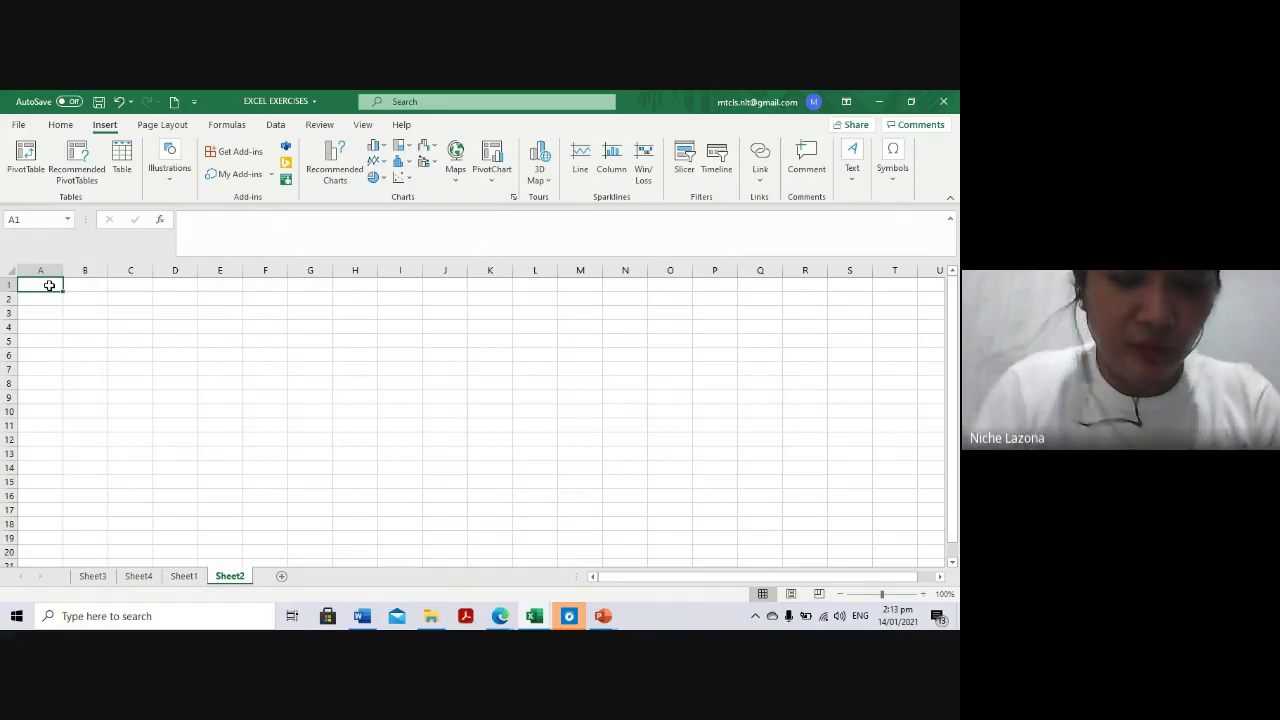
Enter the headers NAME, FIRST GRADING and 2ND GRADING in A1:C1
text(nME)
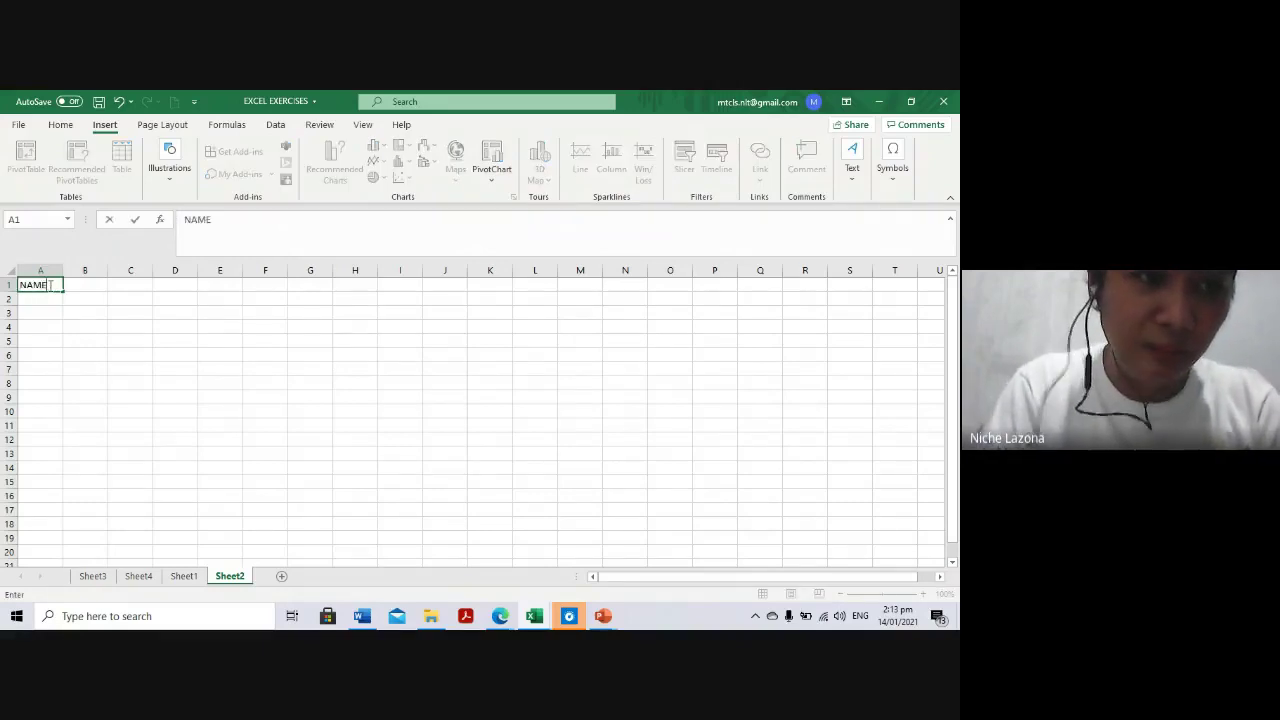
key(Tab)
text(FRI)
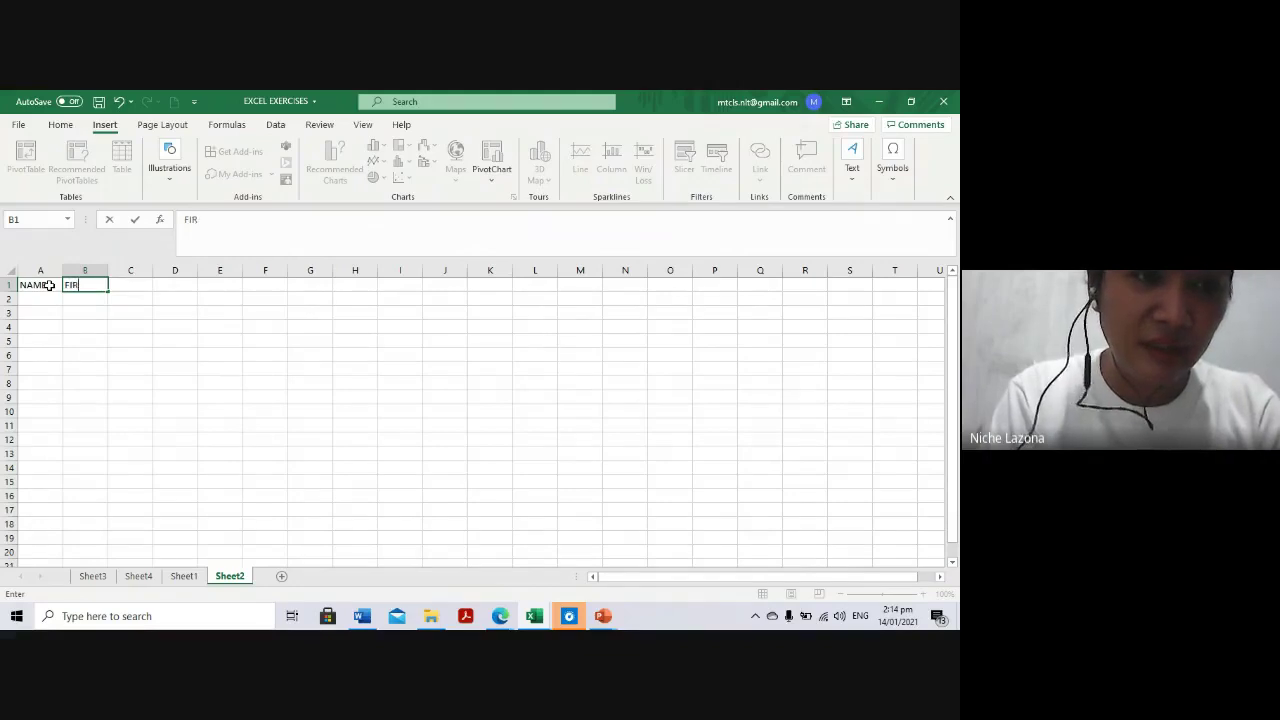
text( GRADING)
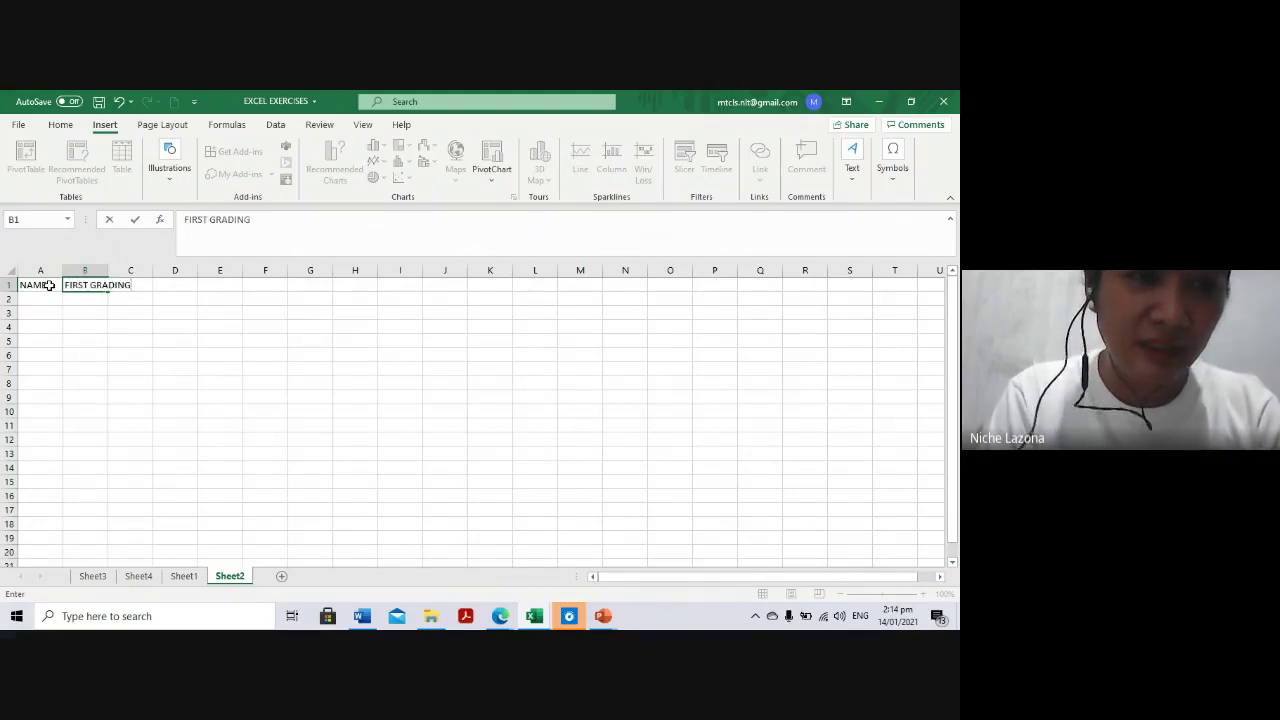
key(Tab)
text(2)
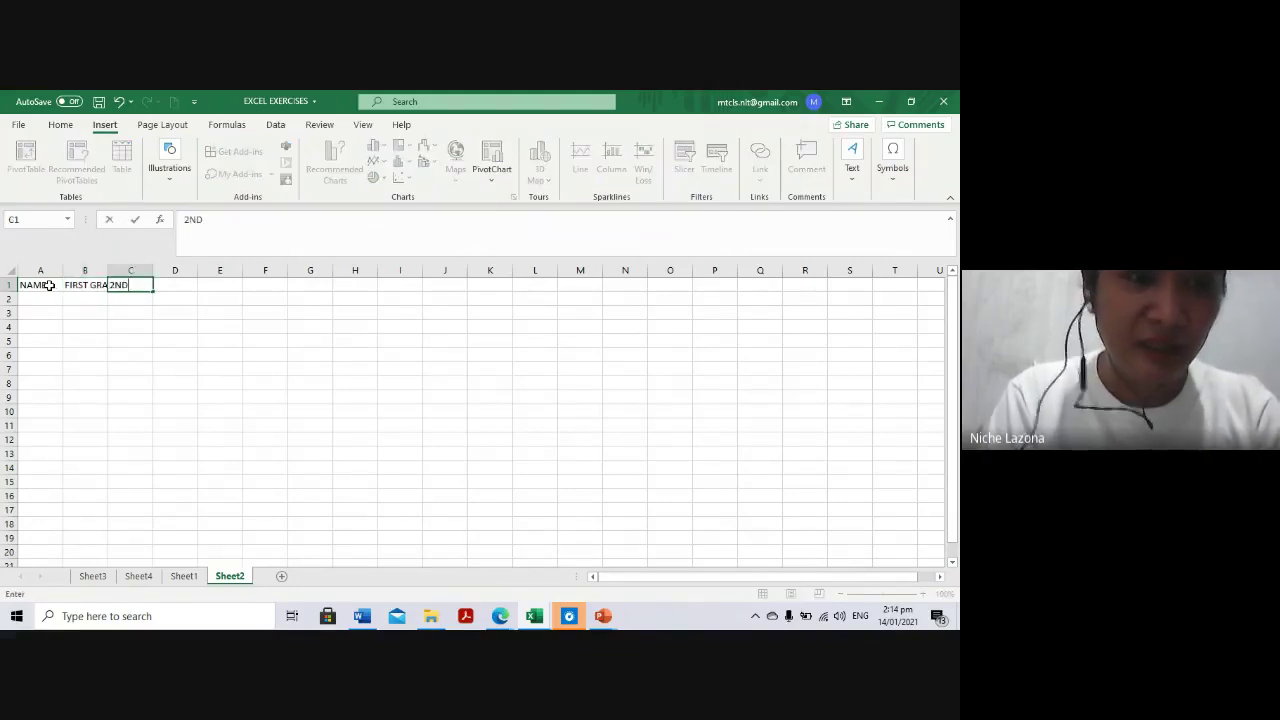
text(DING)
key(Return)
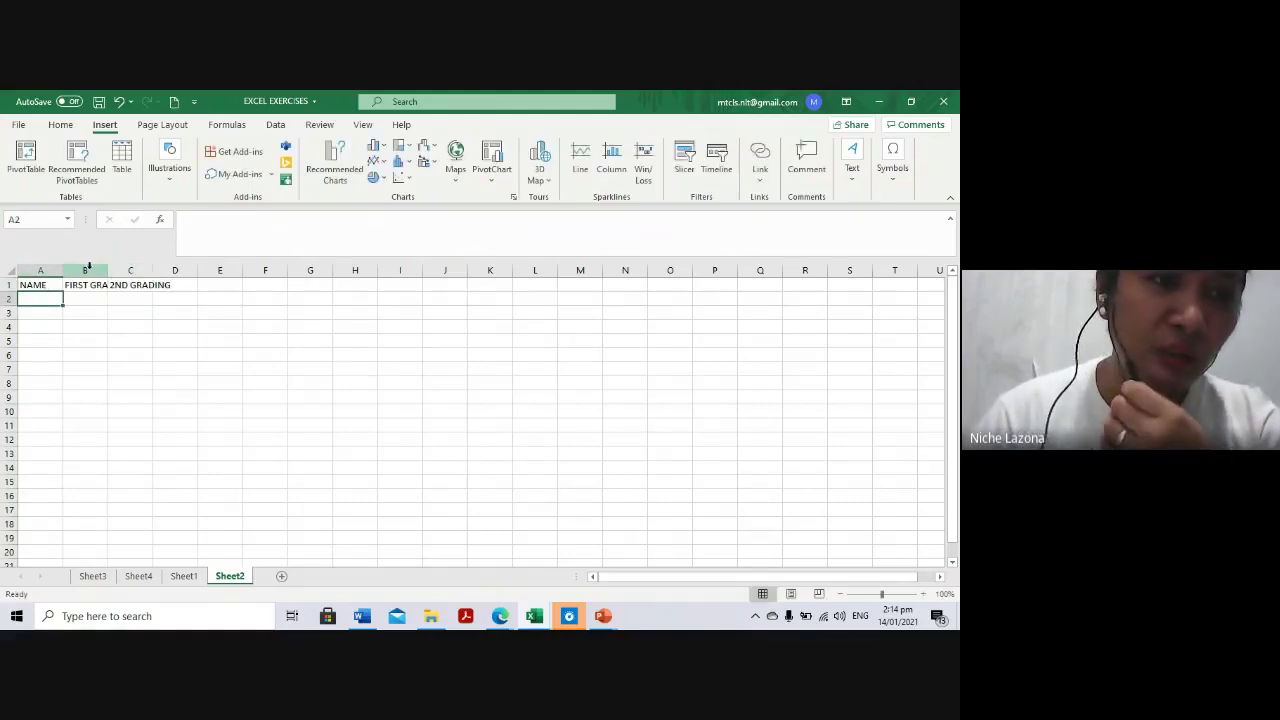
Autofit column B and resize column C to just fit 2ND GRADING
click(86, 270)
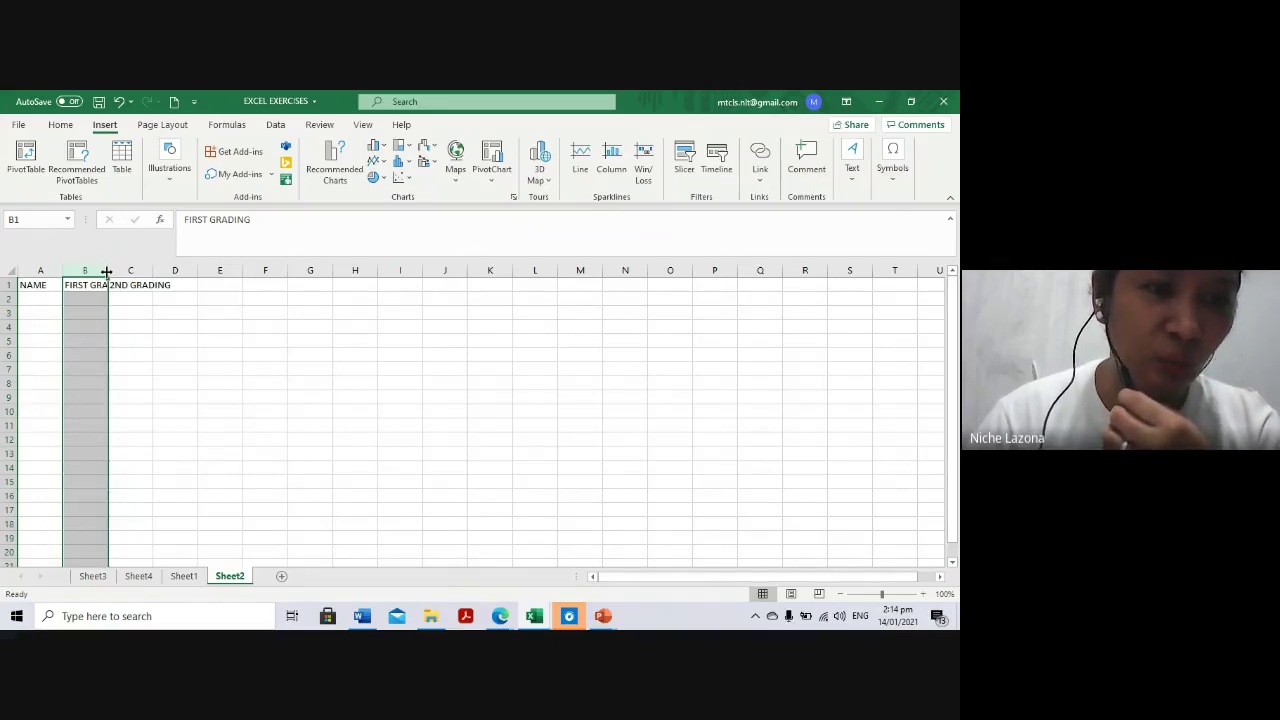
click(78, 289)
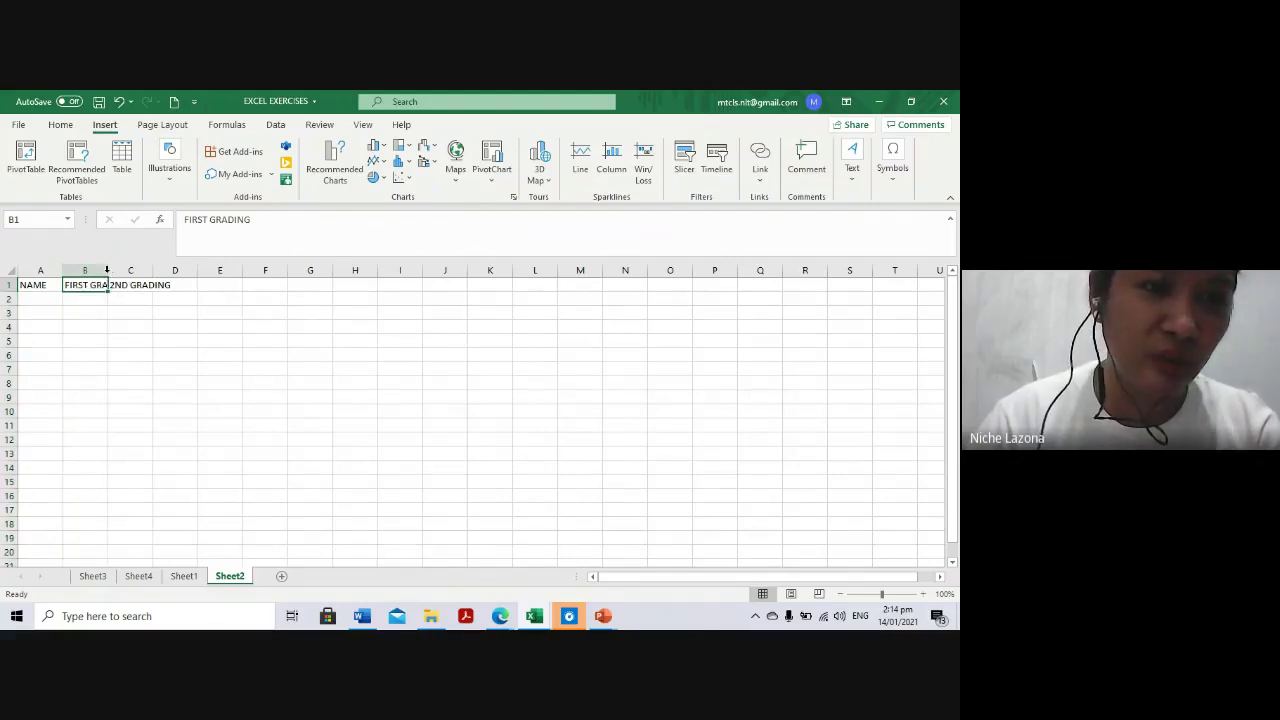
double_click(108, 271)
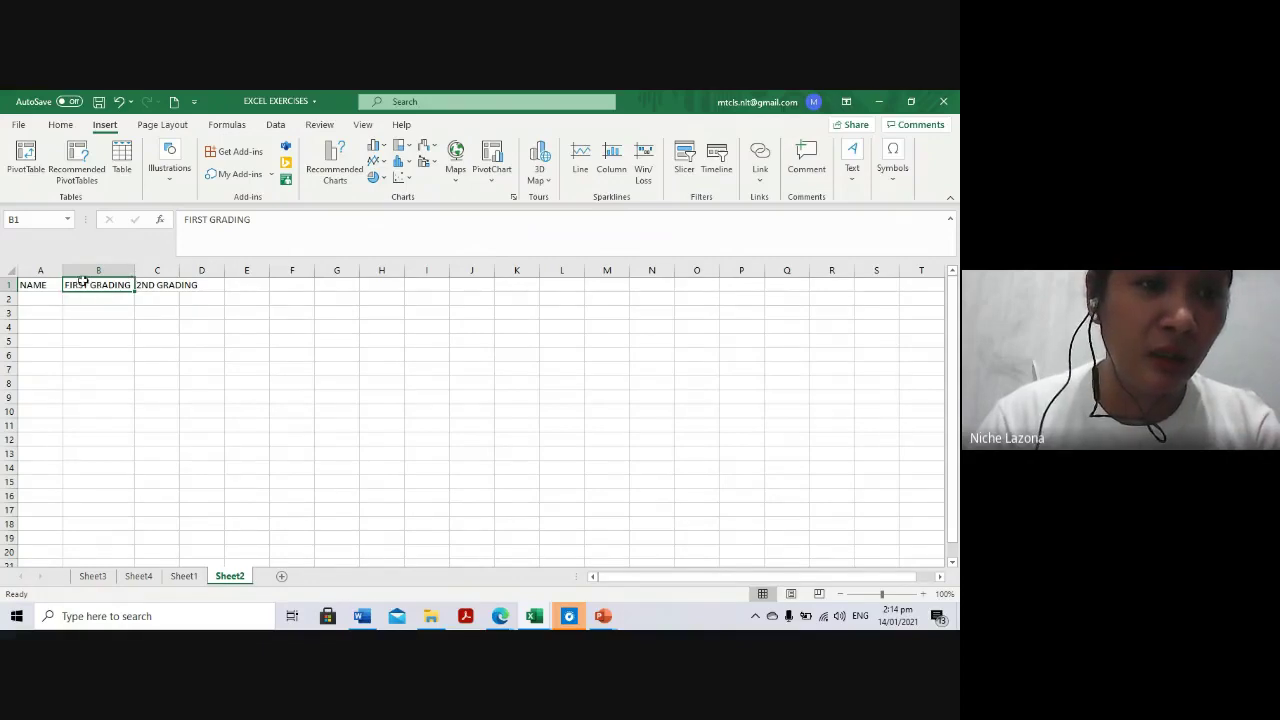
click(157, 290)
mouse_move(180, 271)
mouse_down()
mouse_move(318, 278)
mouse_move(256, 285)
mouse_up()
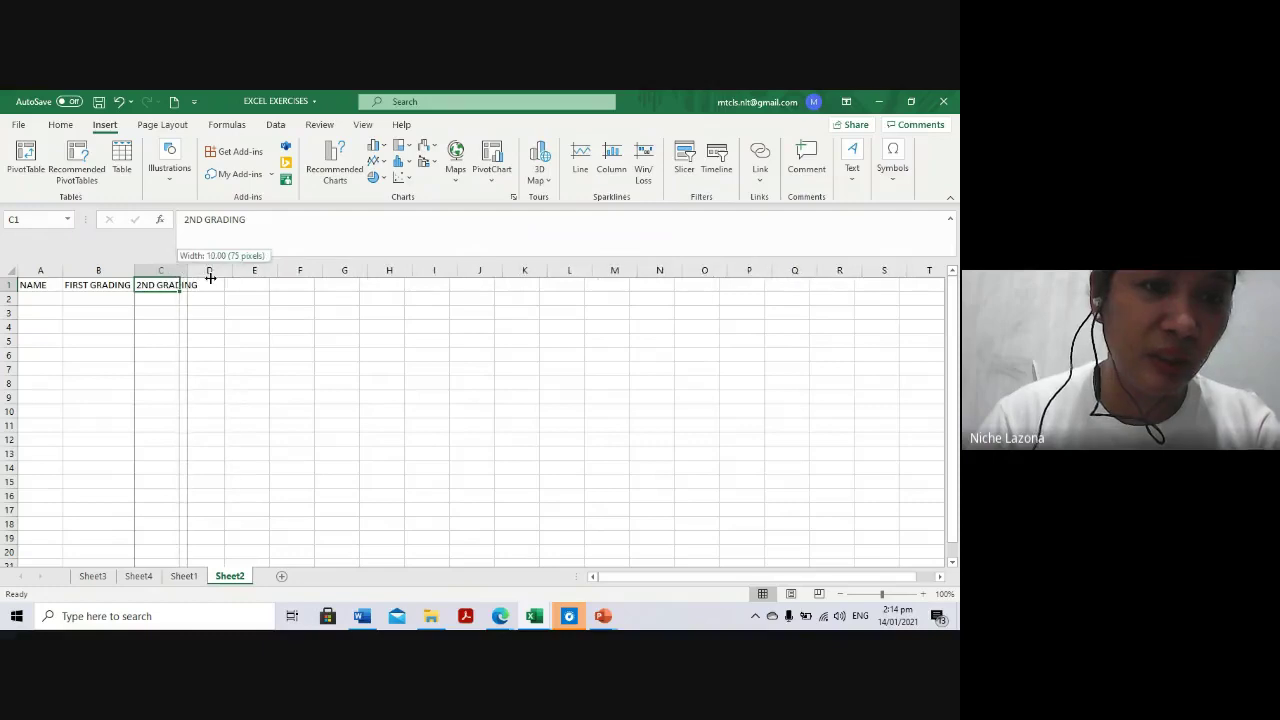
drag(256, 285, 204, 285)
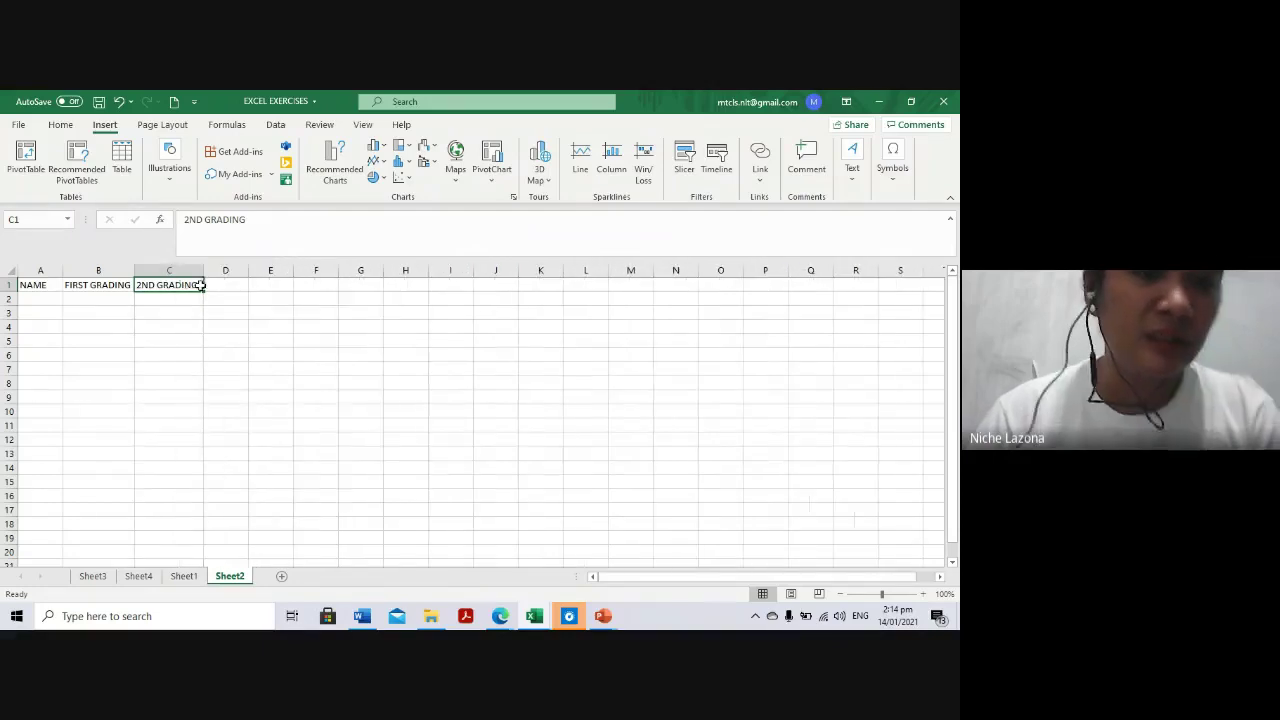
click(39, 298)
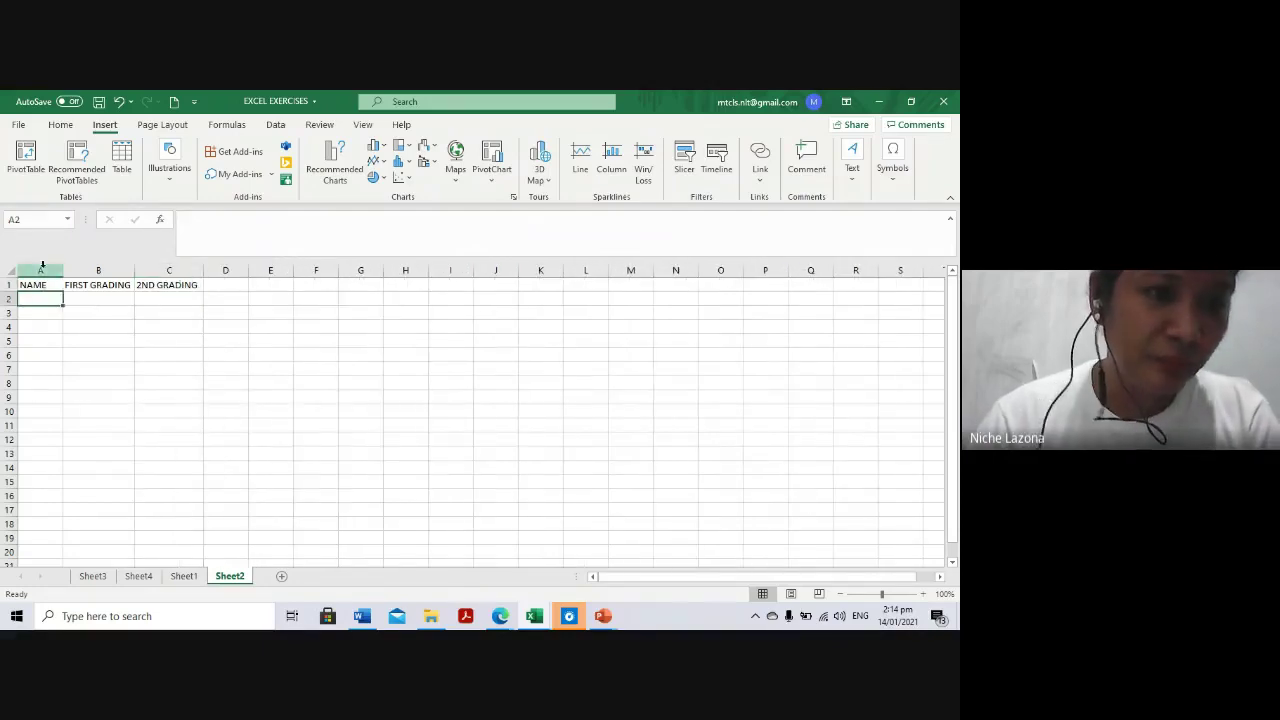
Copy the names and sections from Sheet1 and trial-paste them into Sheet2, undoing each paste
click(143, 579)
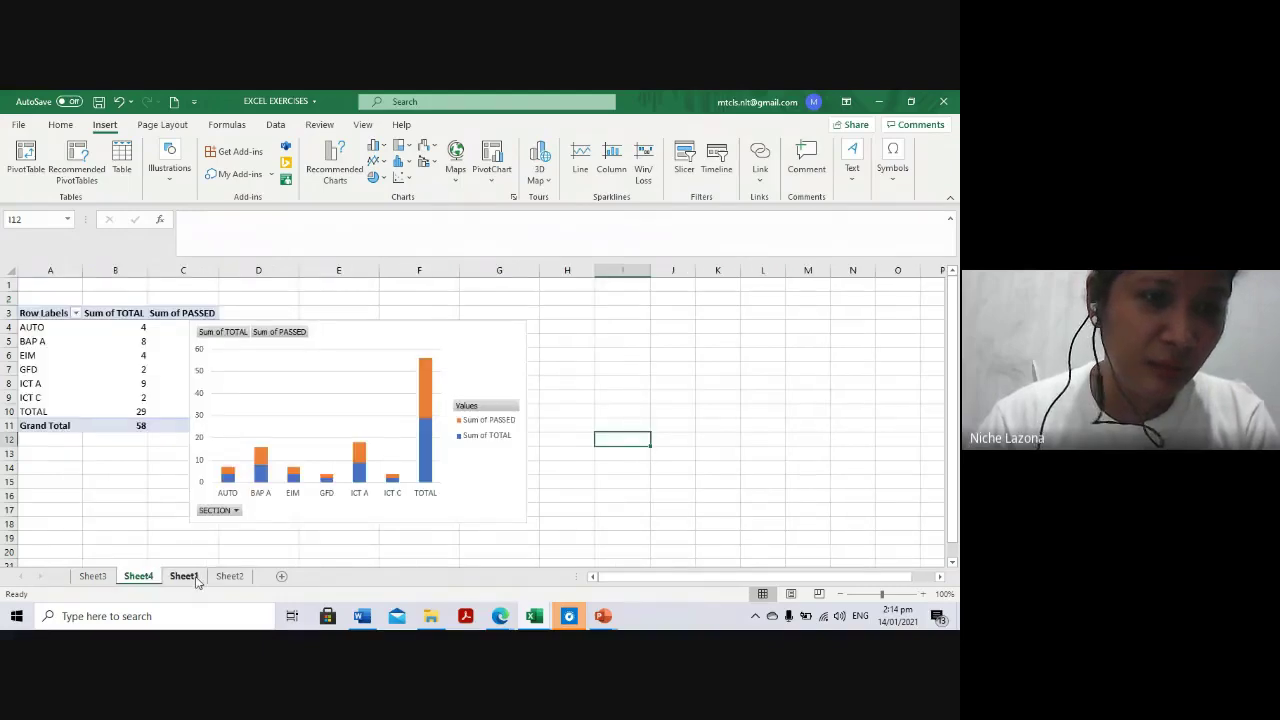
click(190, 577)
drag(45, 299, 70, 358)
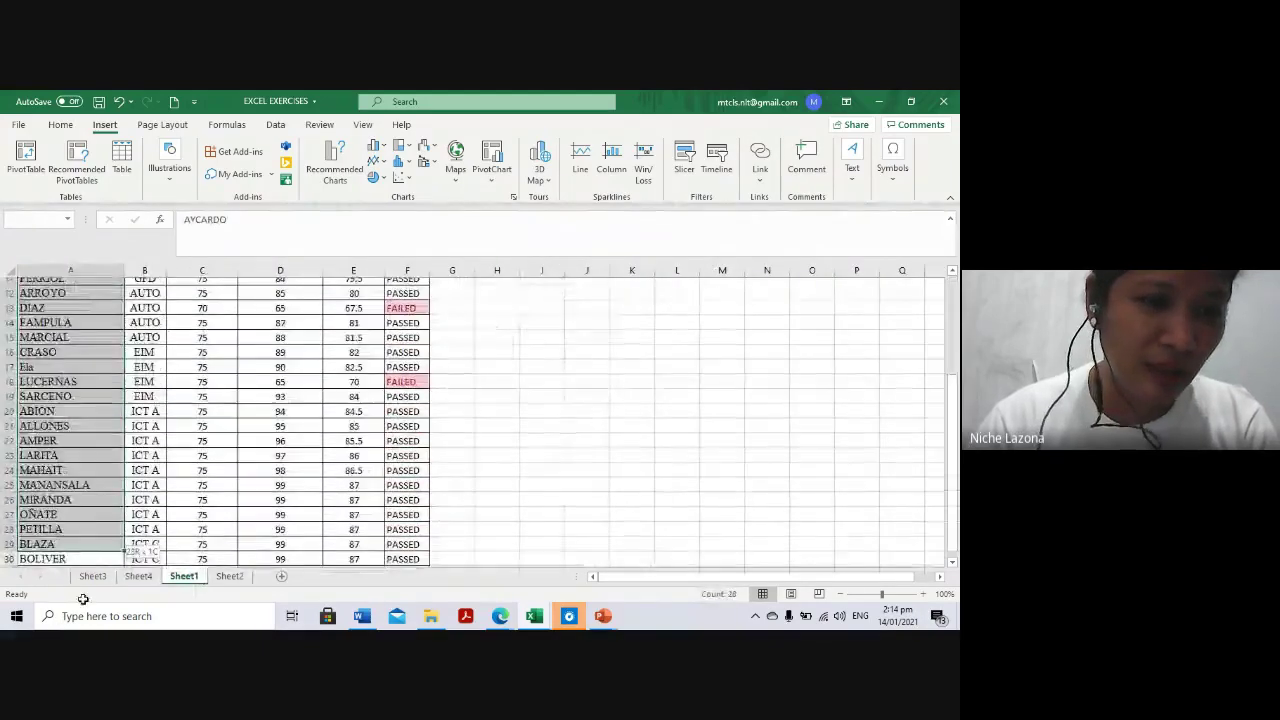
drag(60, 622, 145, 536)
key(ctrl+c)
click(230, 577)
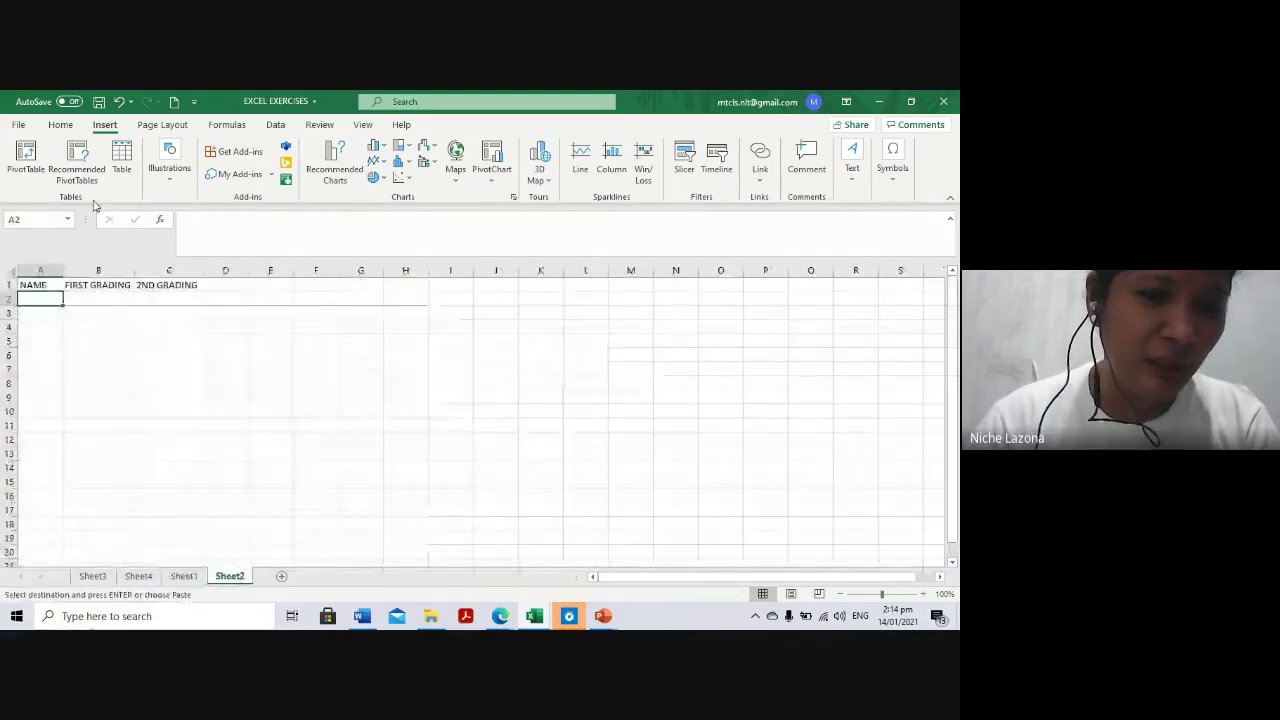
key(ctrl+v)
key(ctrl+z)
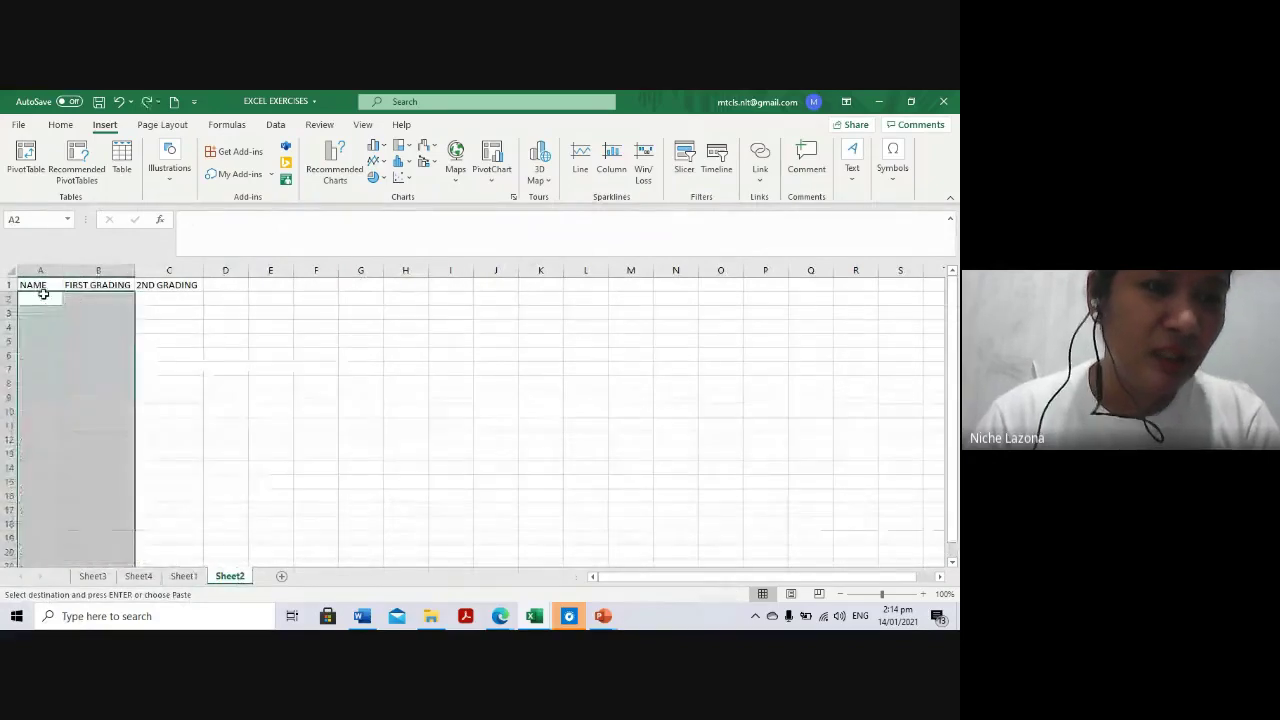
click(88, 272)
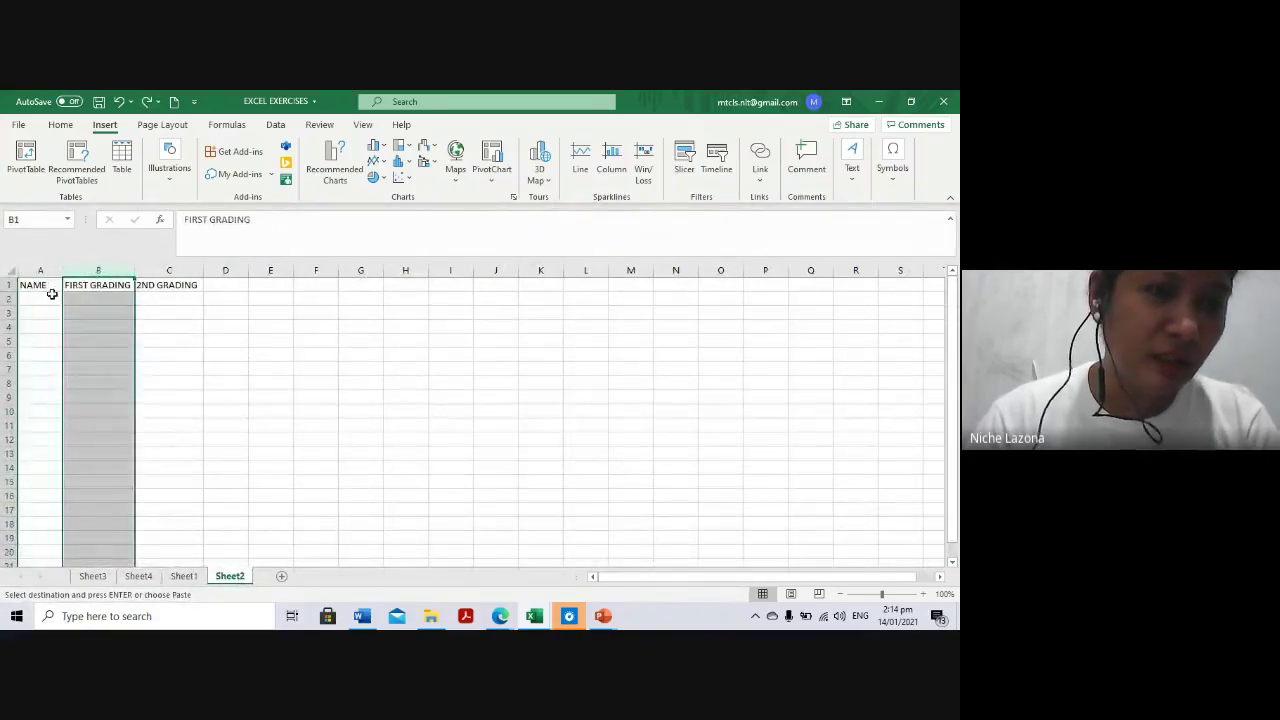
click(52, 298)
key(ctrl+v)
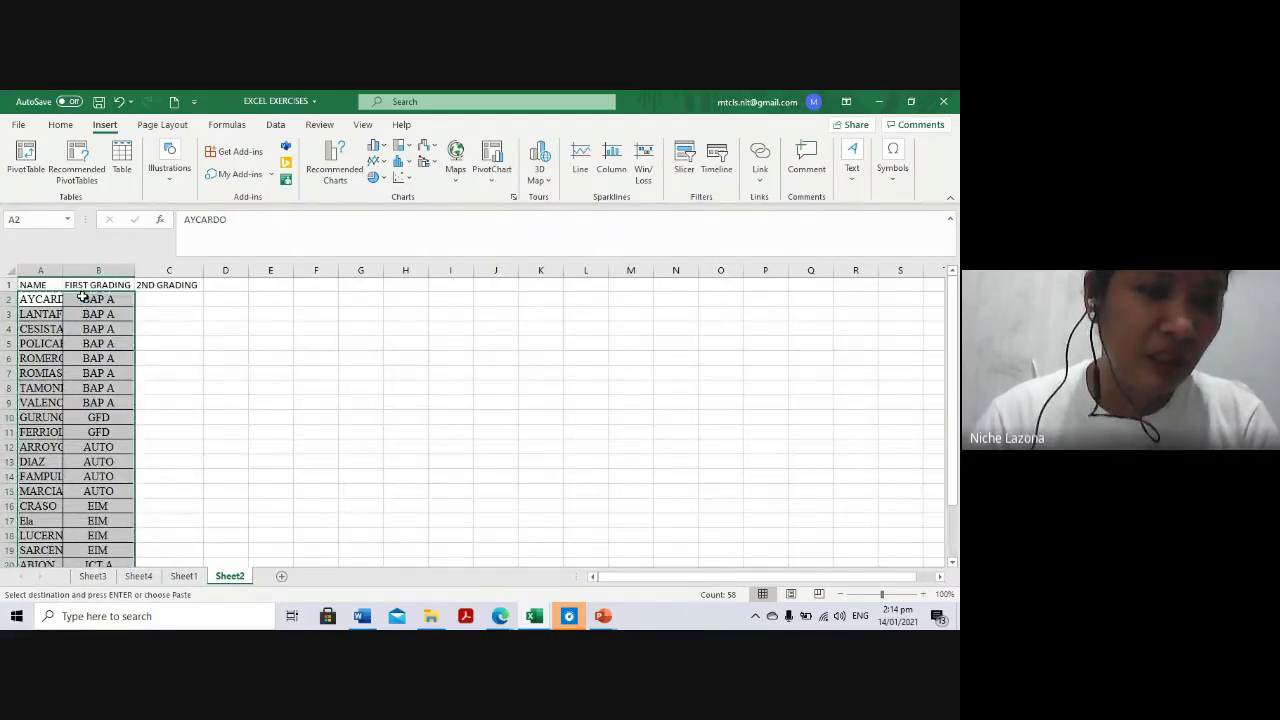
key(ctrl+z)
Insert a blank column B between NAME and FIRST GRADING
click(95, 267)
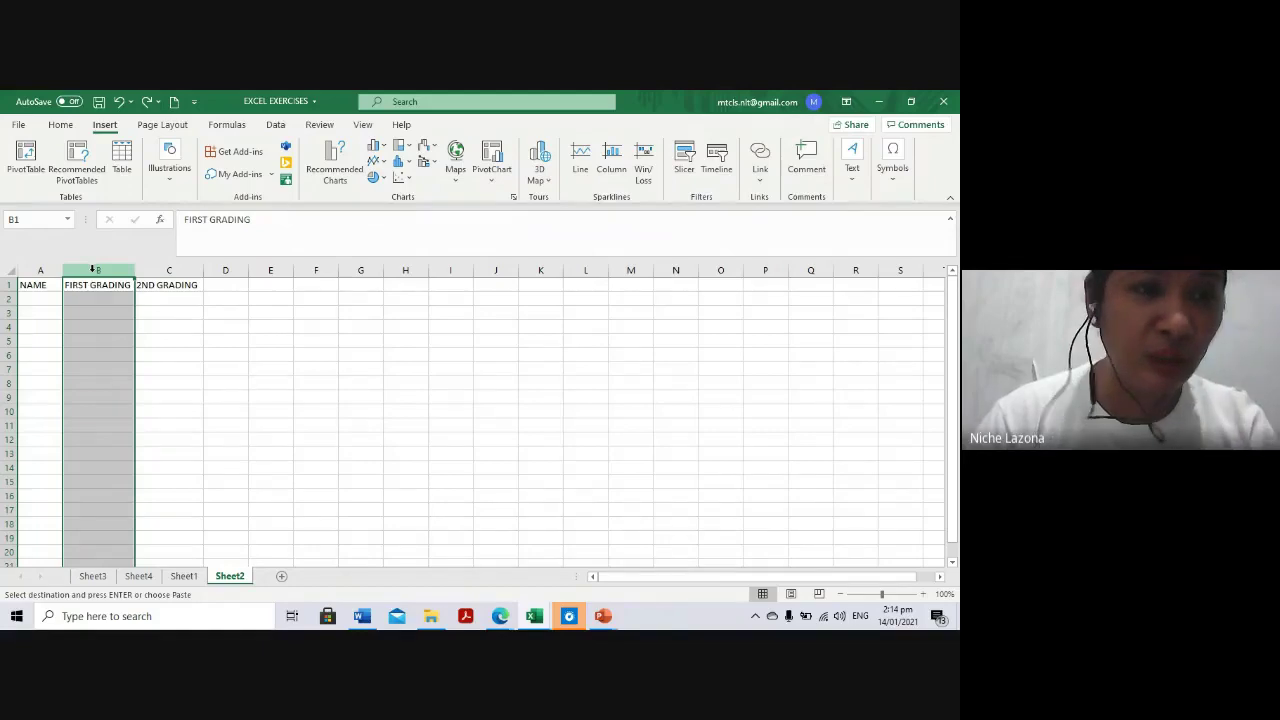
right_click(95, 270)
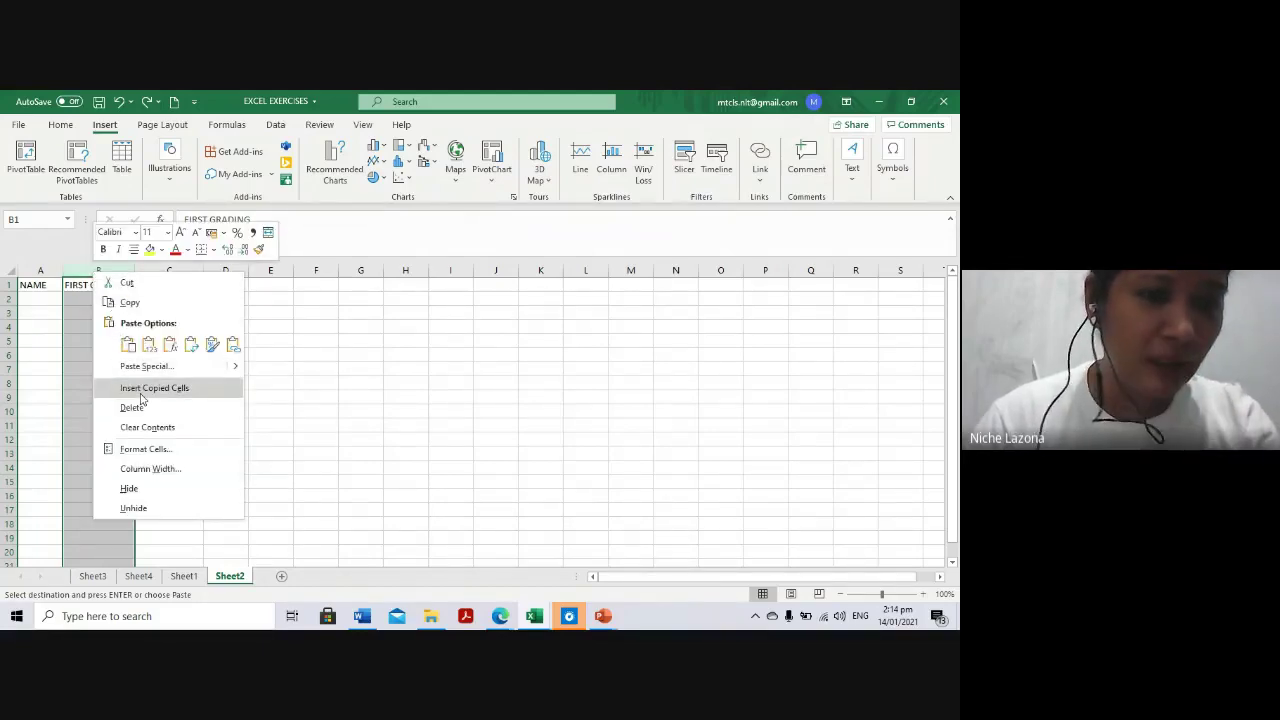
key(Escape)
key(Escape)
right_click(98, 275)
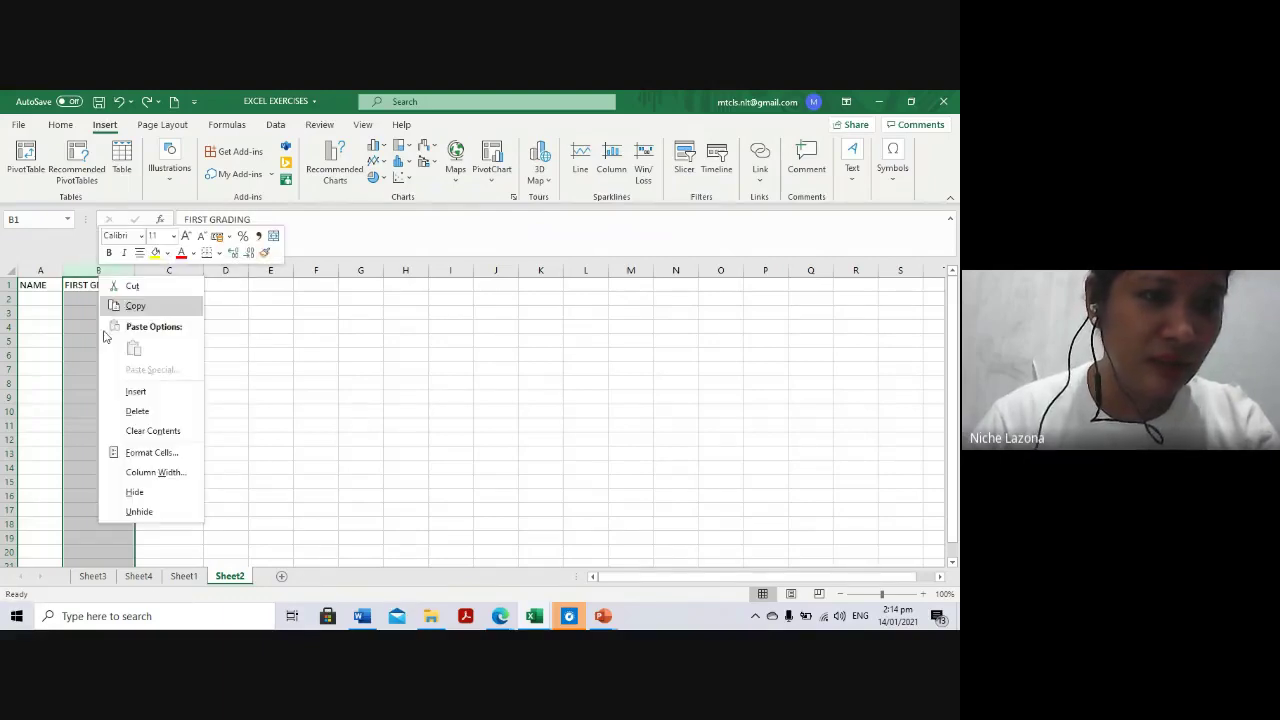
click(119, 394)
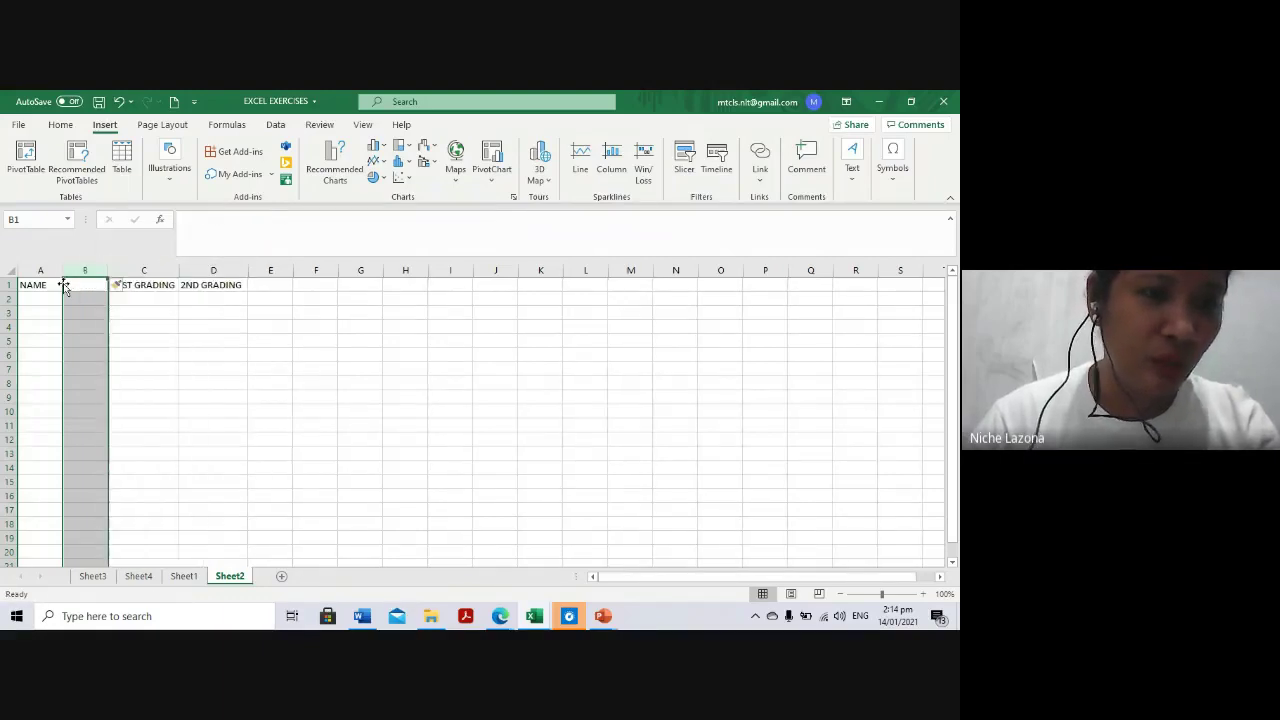
Head the new column B with STRAND
drag(108, 275, 128, 275)
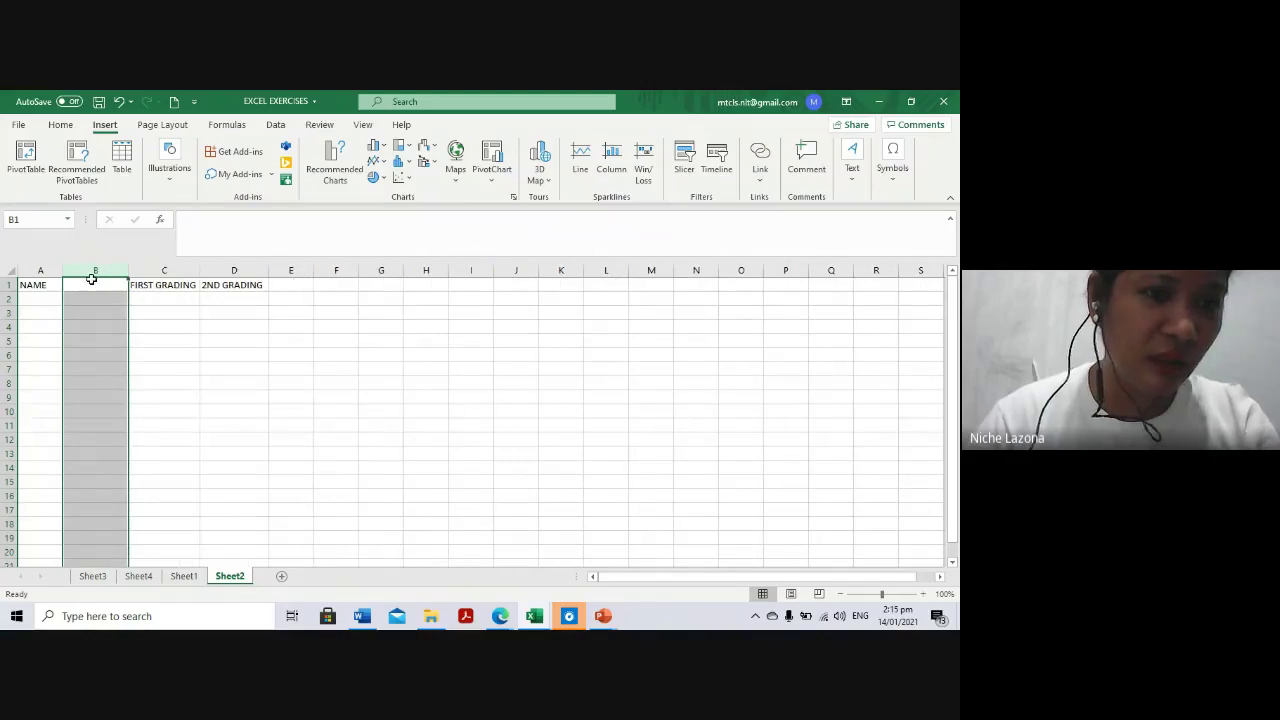
click(93, 284)
text(STRA)
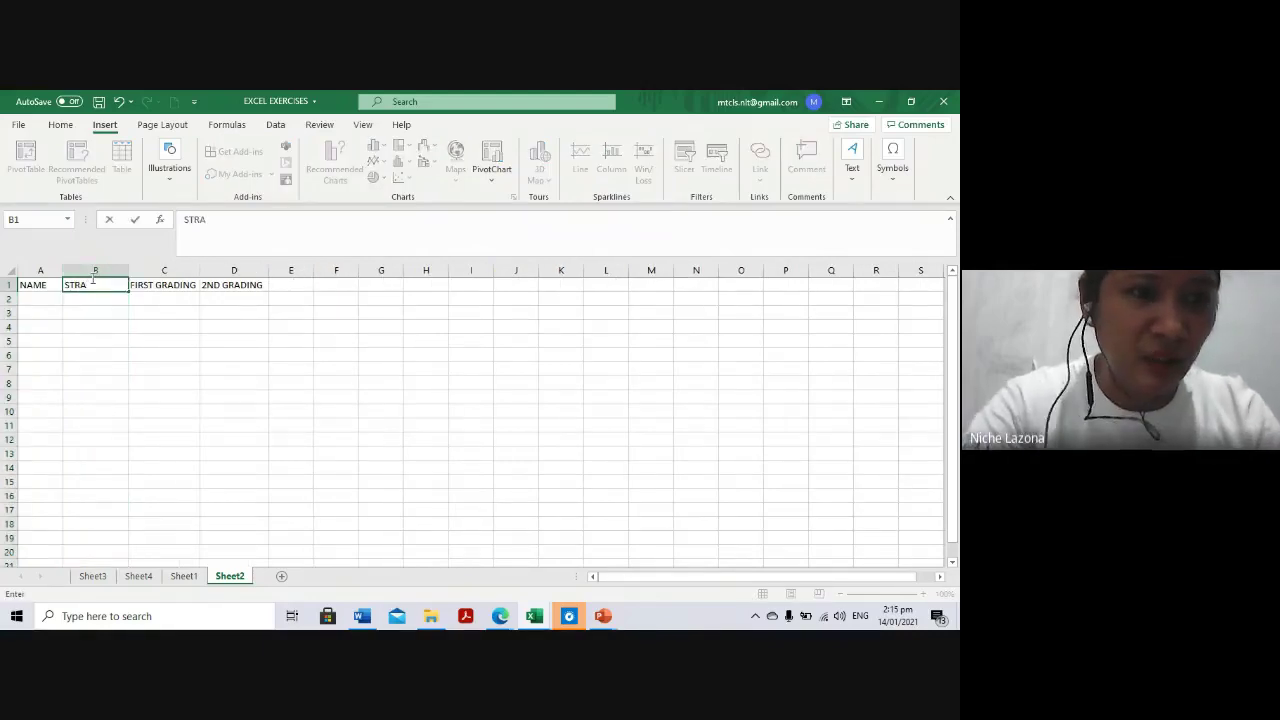
text(AND)
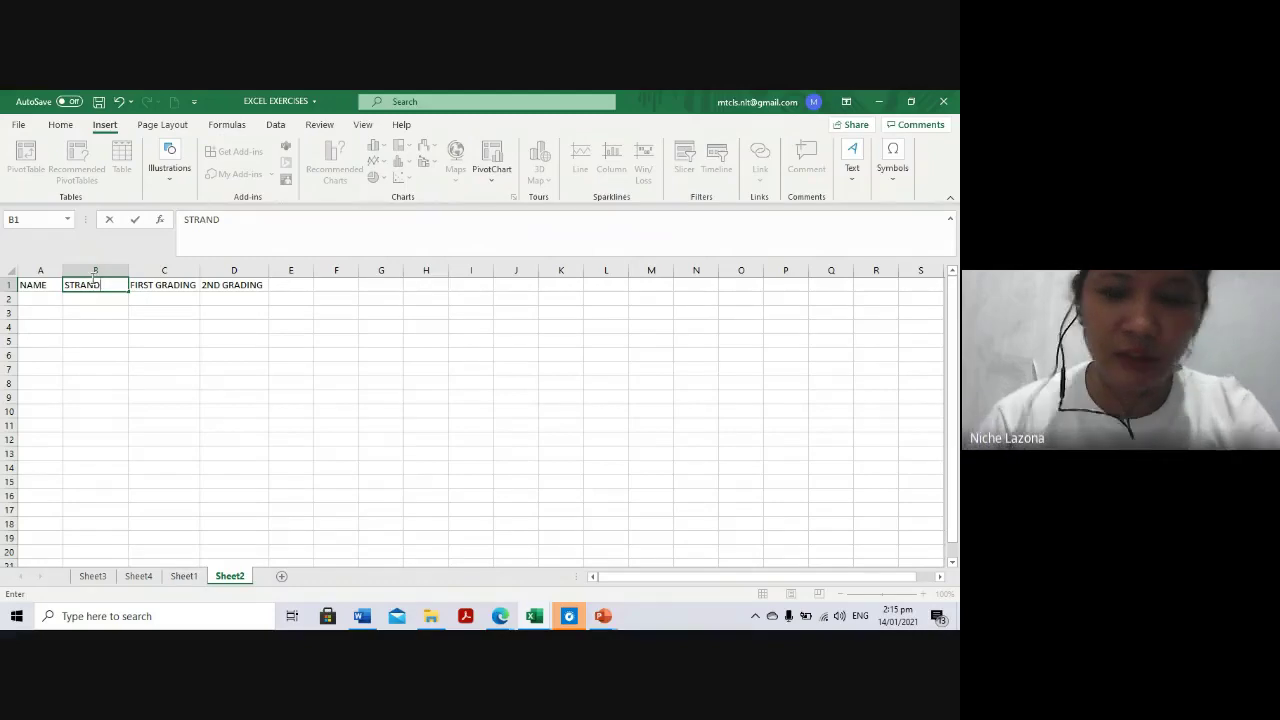
key(Return)
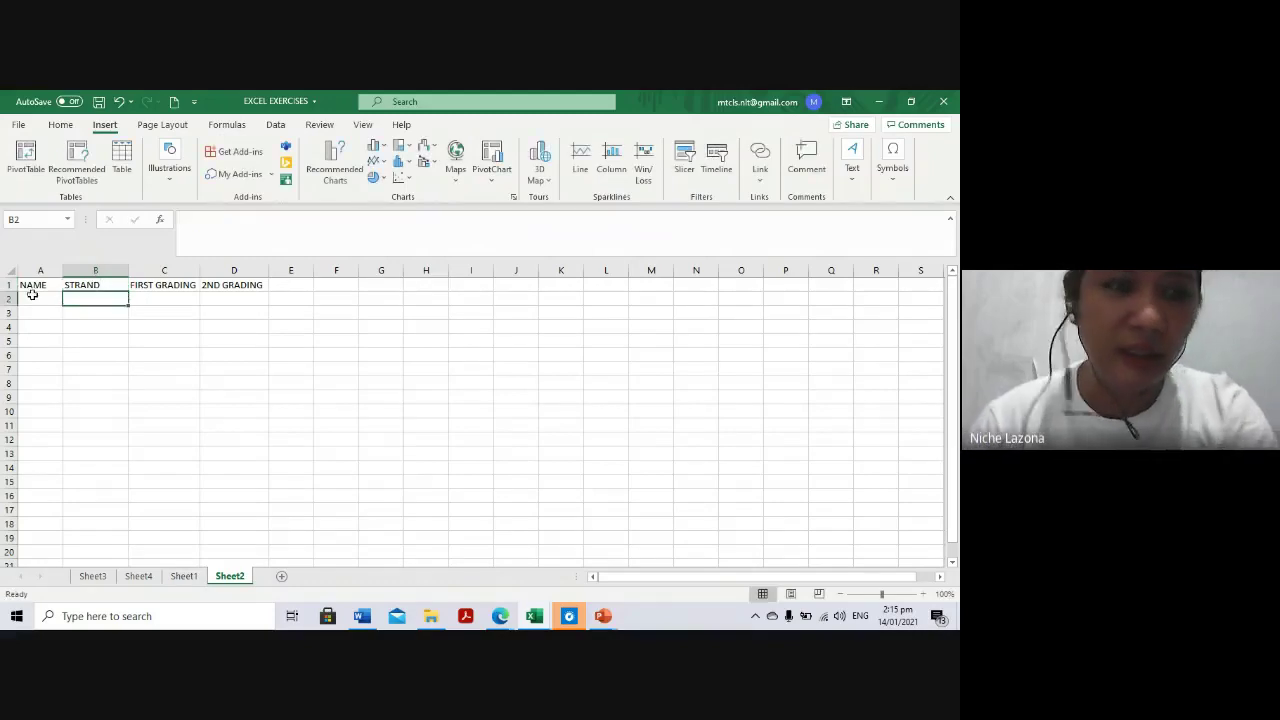
Paste the student names and strands from Sheet1 into Sheet2 at A2 and autofit column A
click(140, 582)
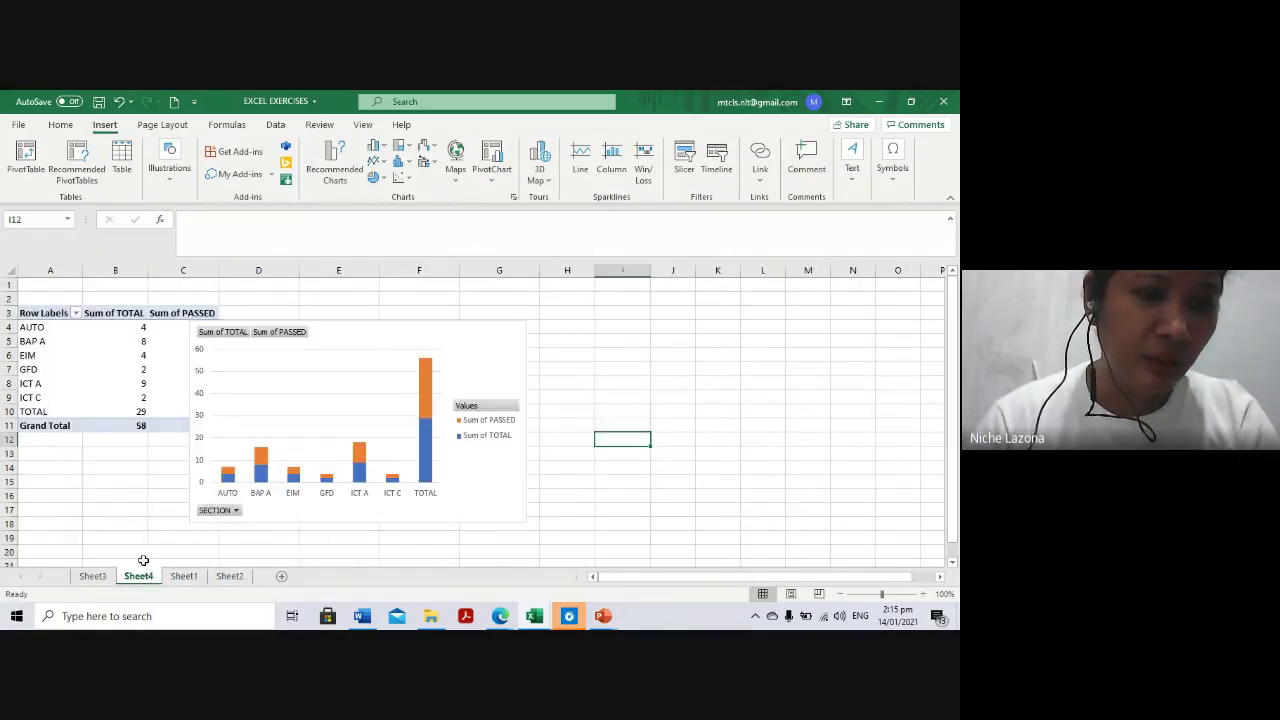
click(93, 578)
click(185, 577)
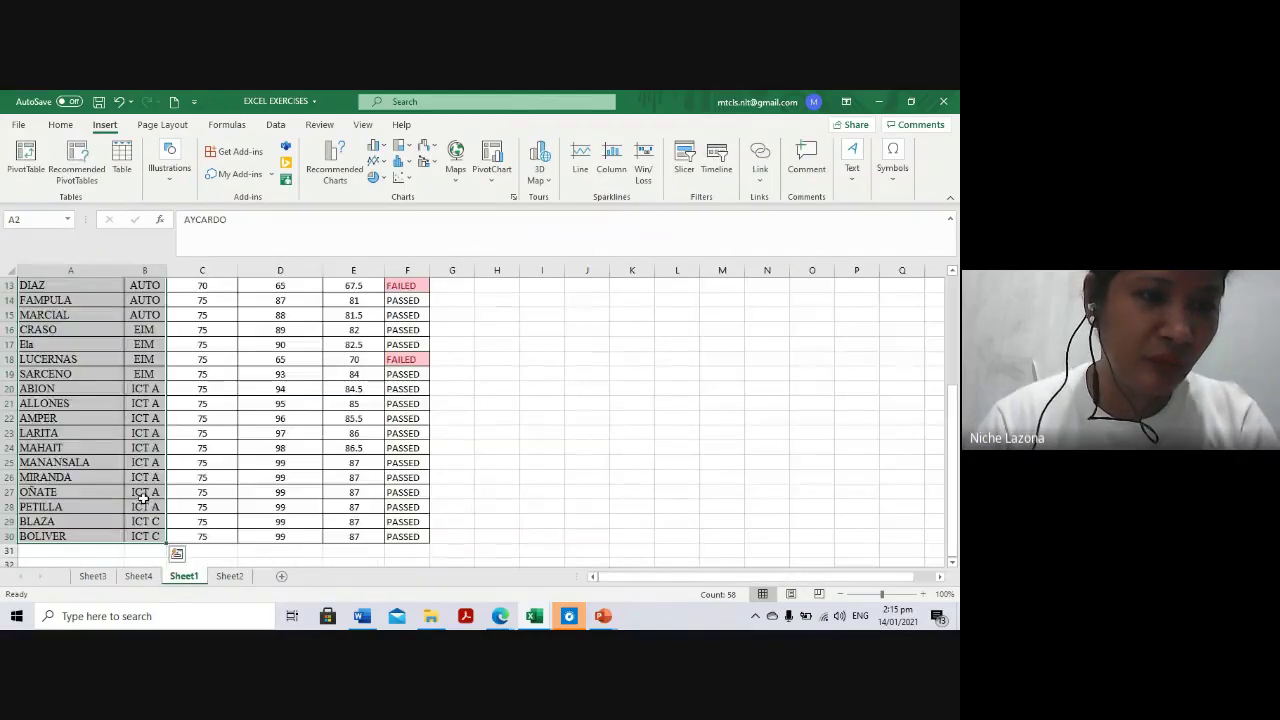
key(ctrl+c)
click(229, 577)
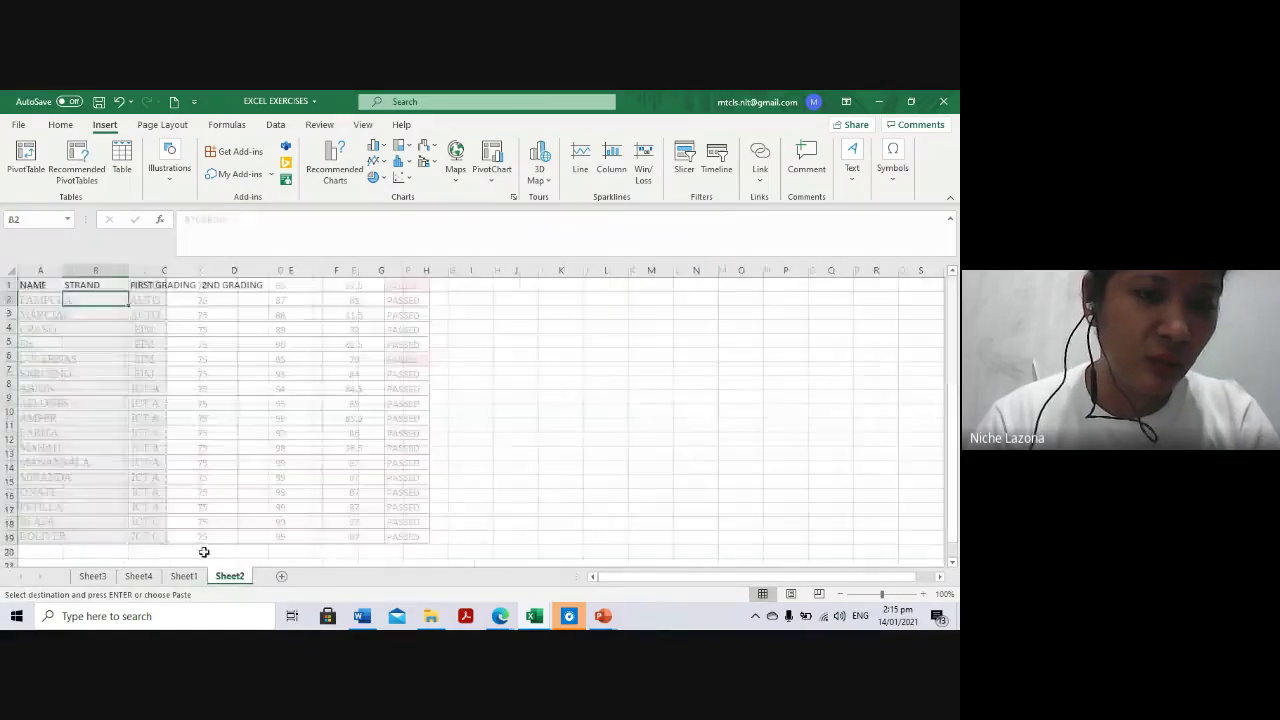
click(41, 299)
key(ctrl+v)
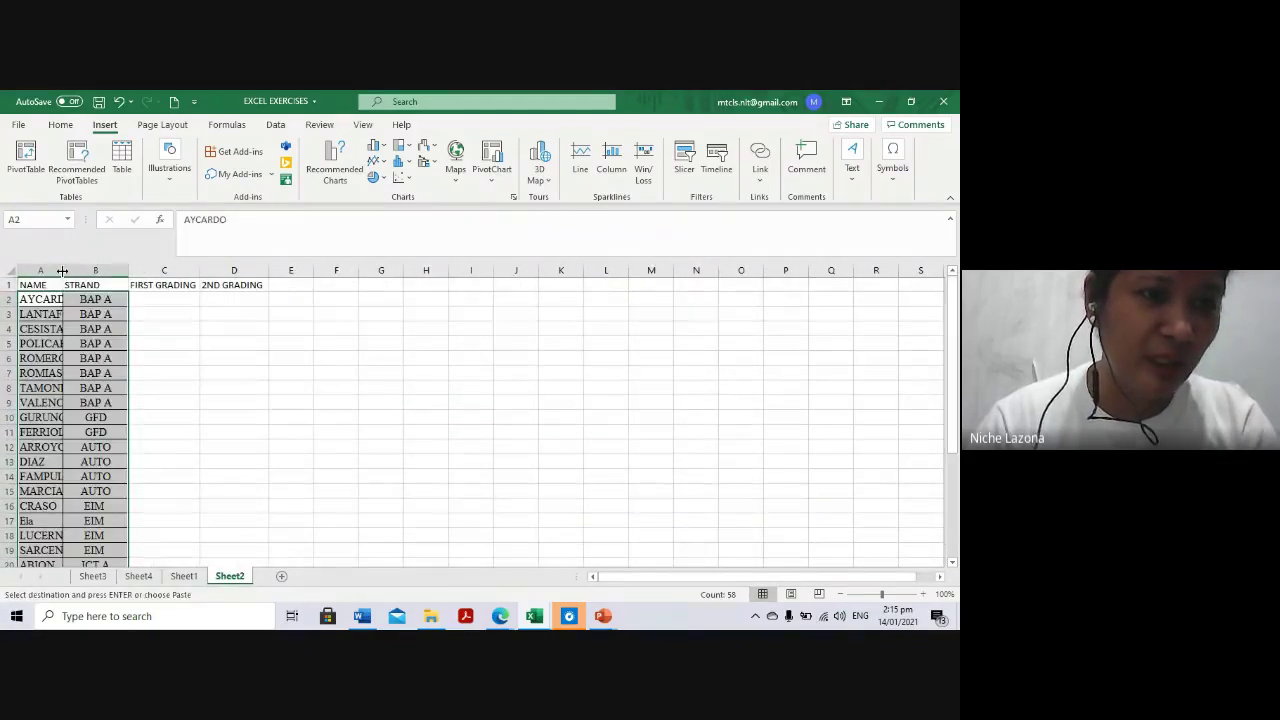
double_click(62, 271)
click(208, 374)
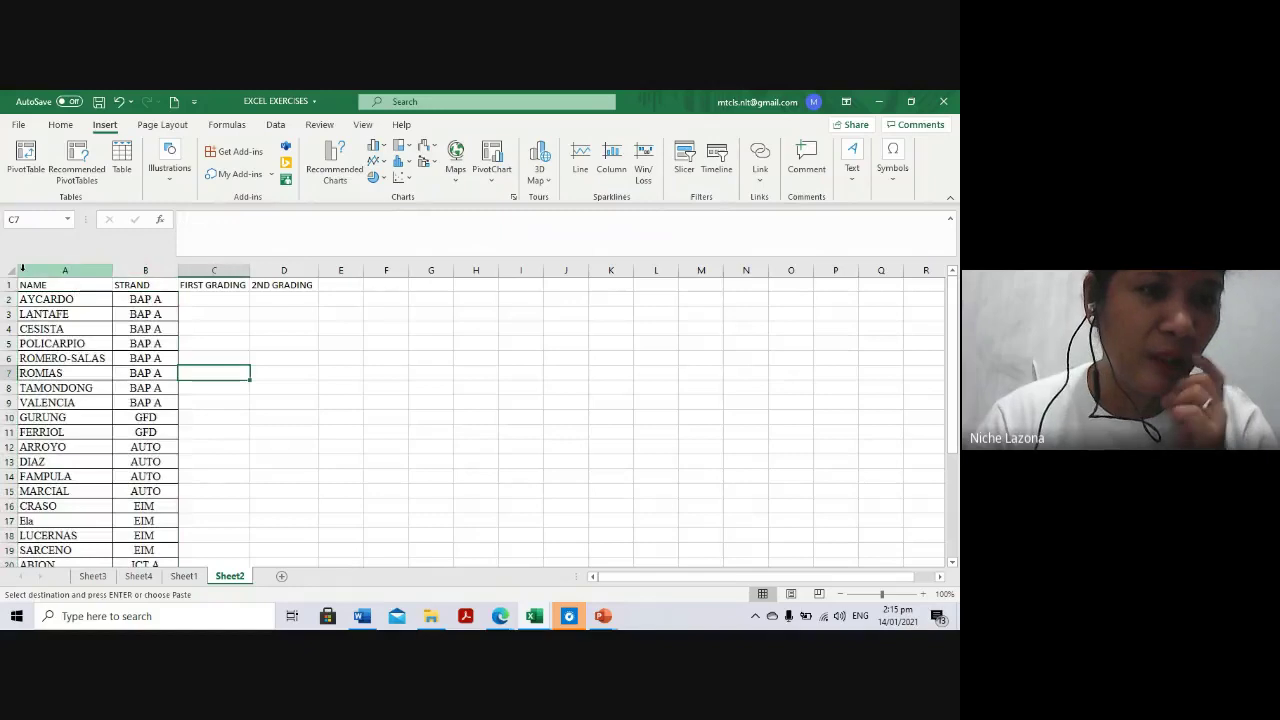
Select the whole table from the headers down to row 30
mouse_move(45, 285)
mouse_down()
mouse_move(281, 294)
mouse_move(282, 625)
mouse_move(280, 530)
mouse_up()
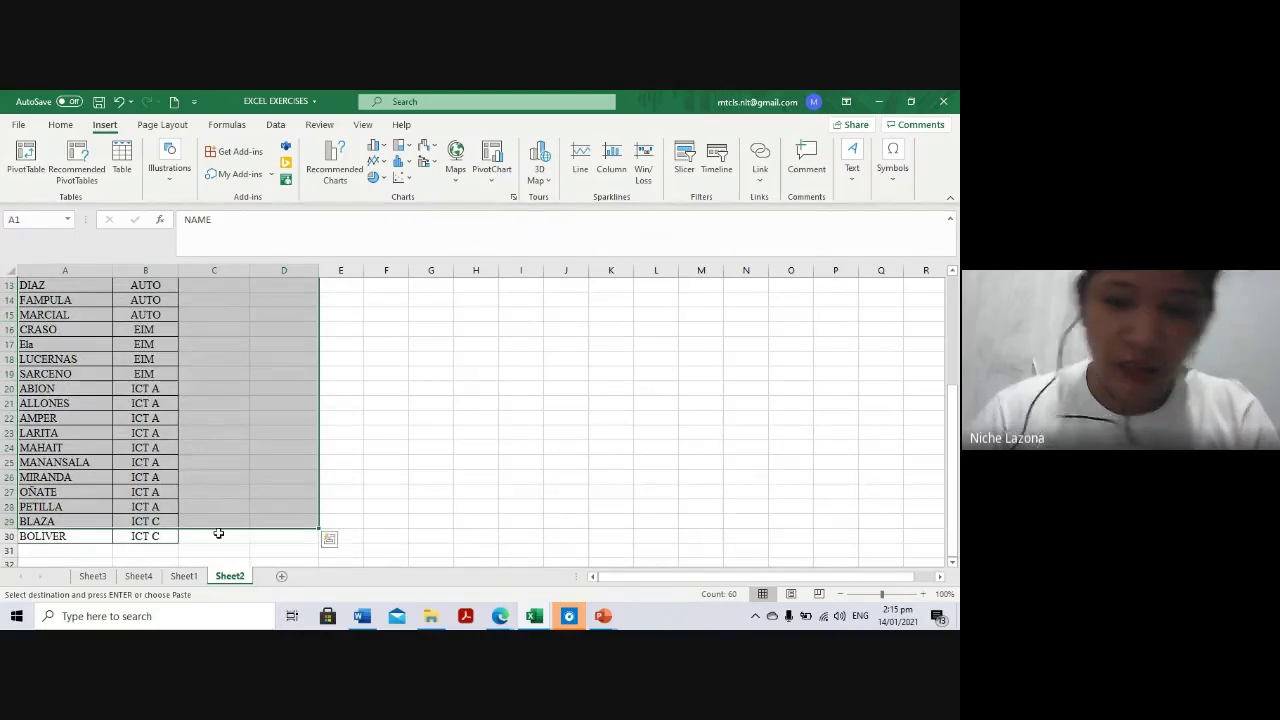
key(shift+Down)
scroll(133, 372, up, 4)
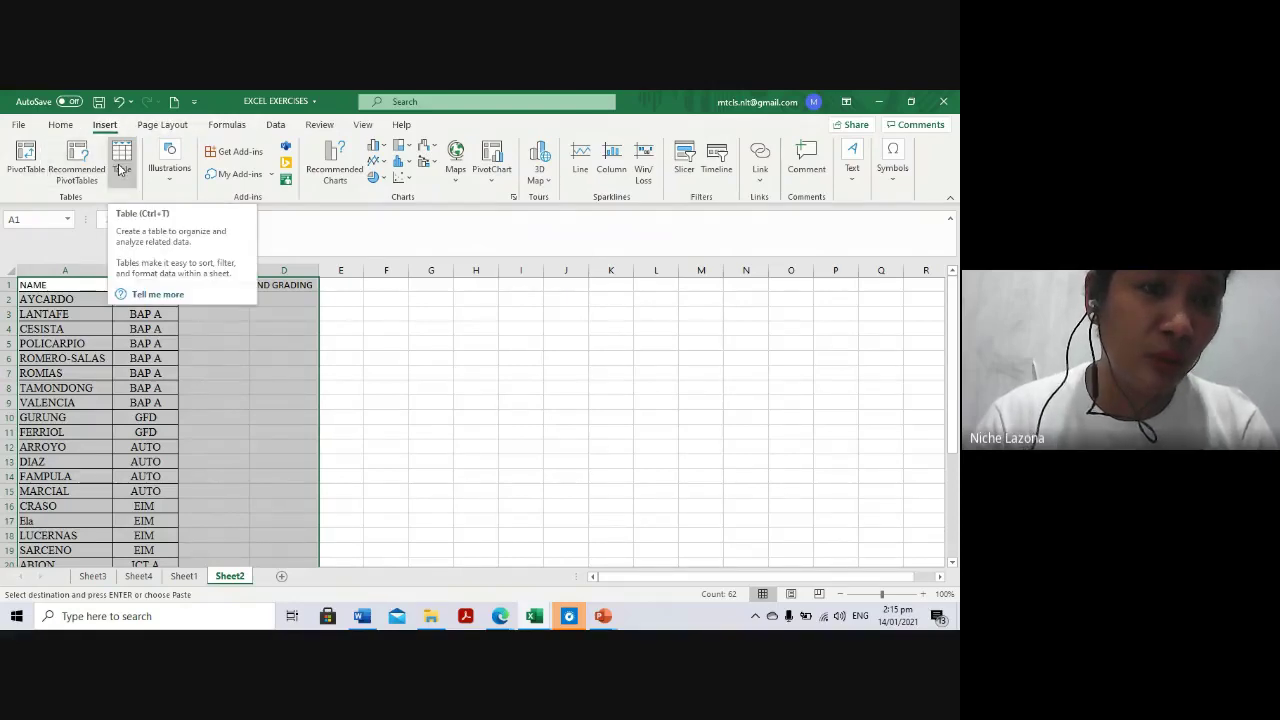
click(60, 124)
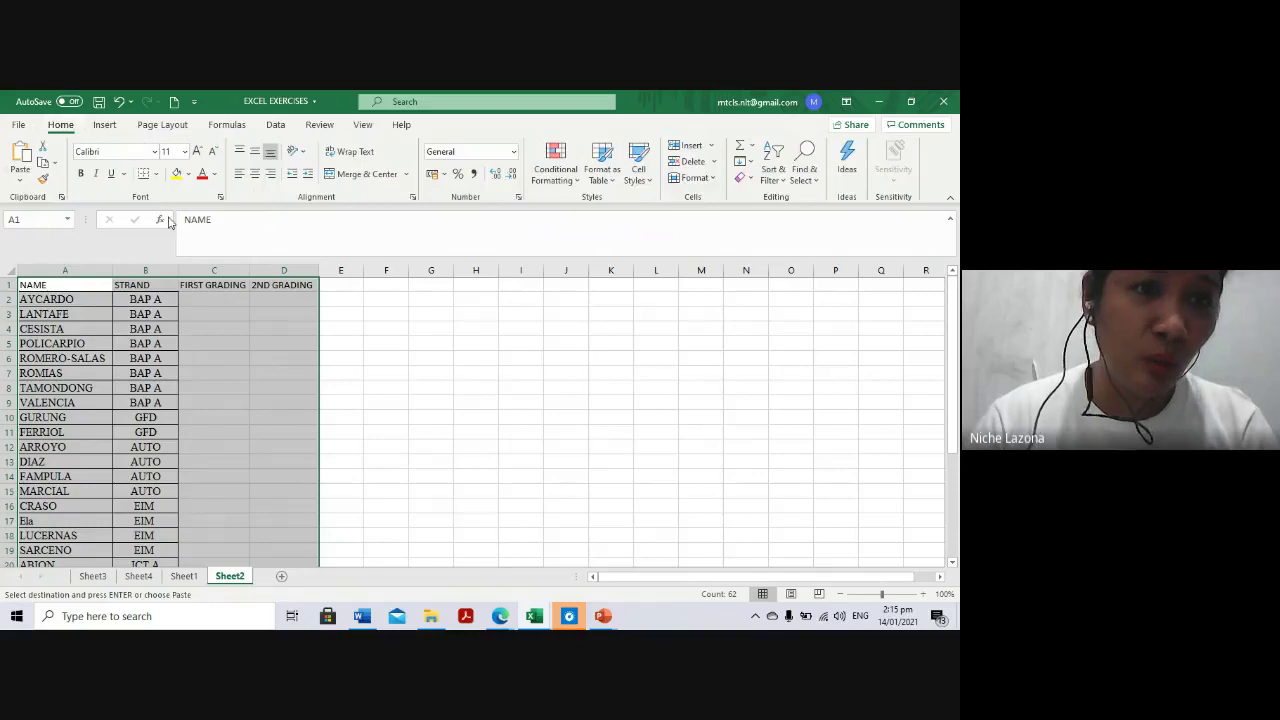
Apply All Borders to the table and make headers A1:D1 bold, centred, 14-point
click(156, 175)
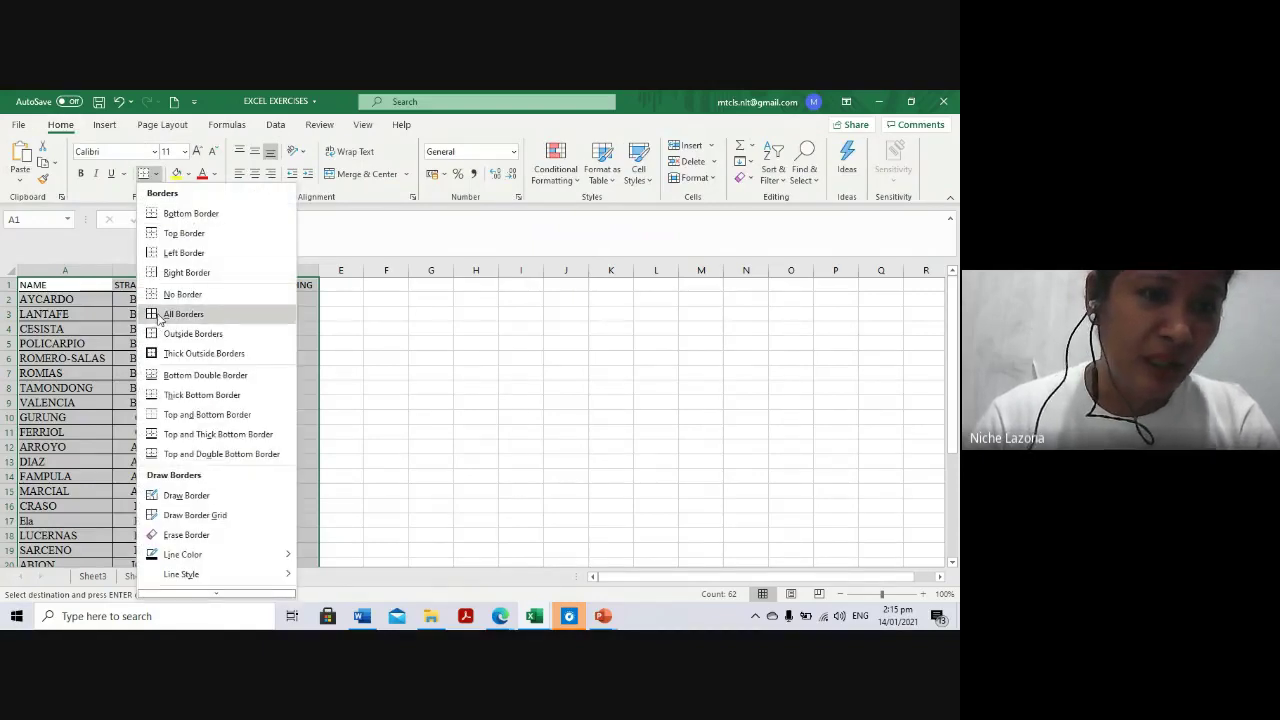
click(159, 316)
drag(46, 285, 256, 286)
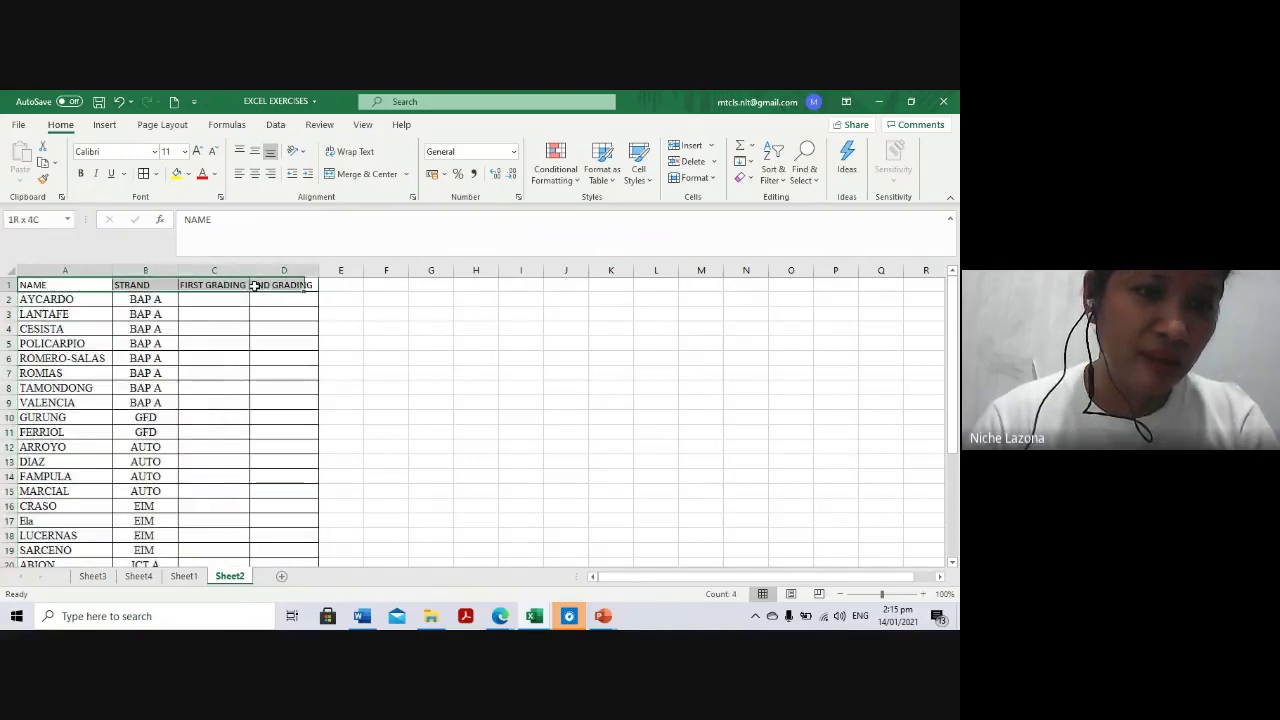
click(254, 175)
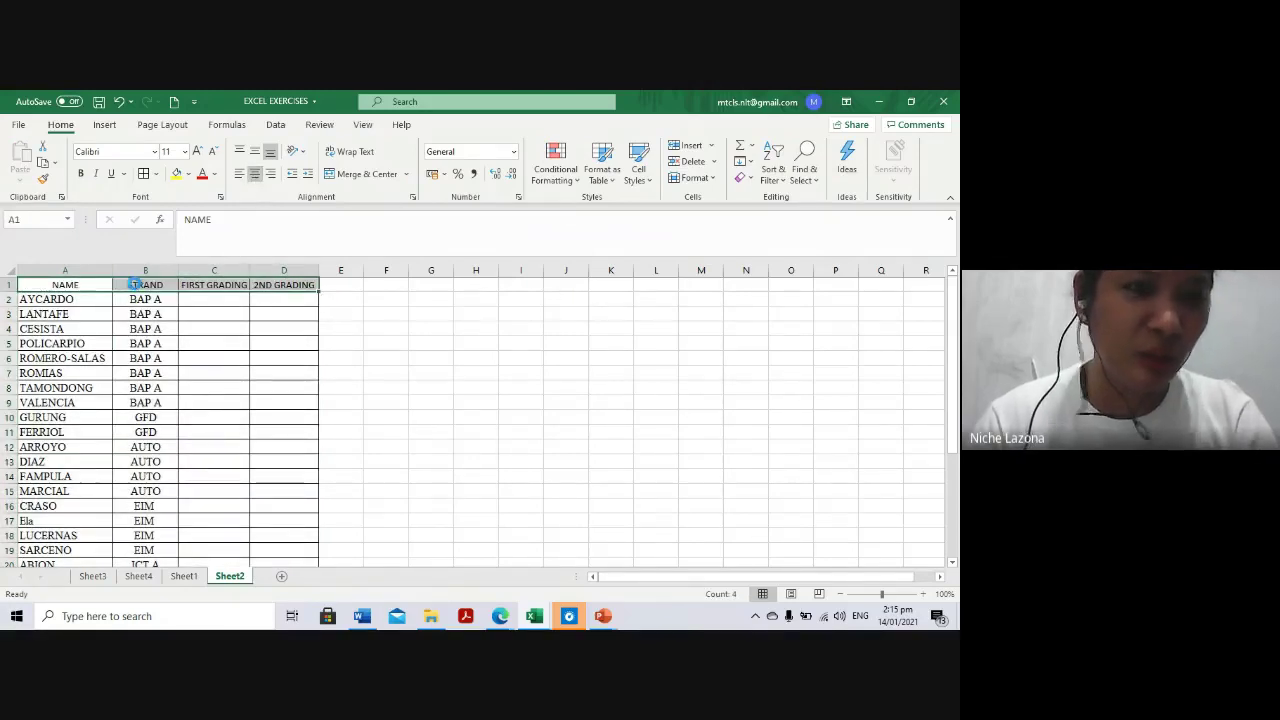
key(ctrl+b)
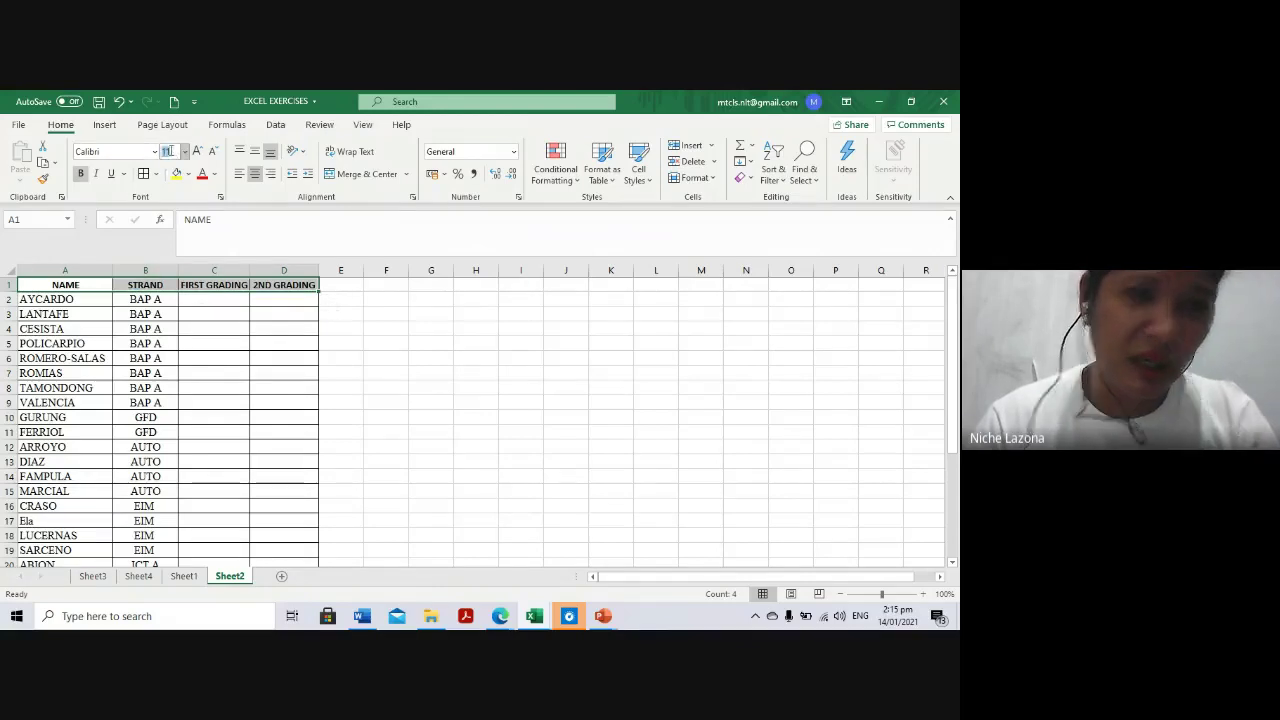
click(170, 152)
text(14)
key(Return)
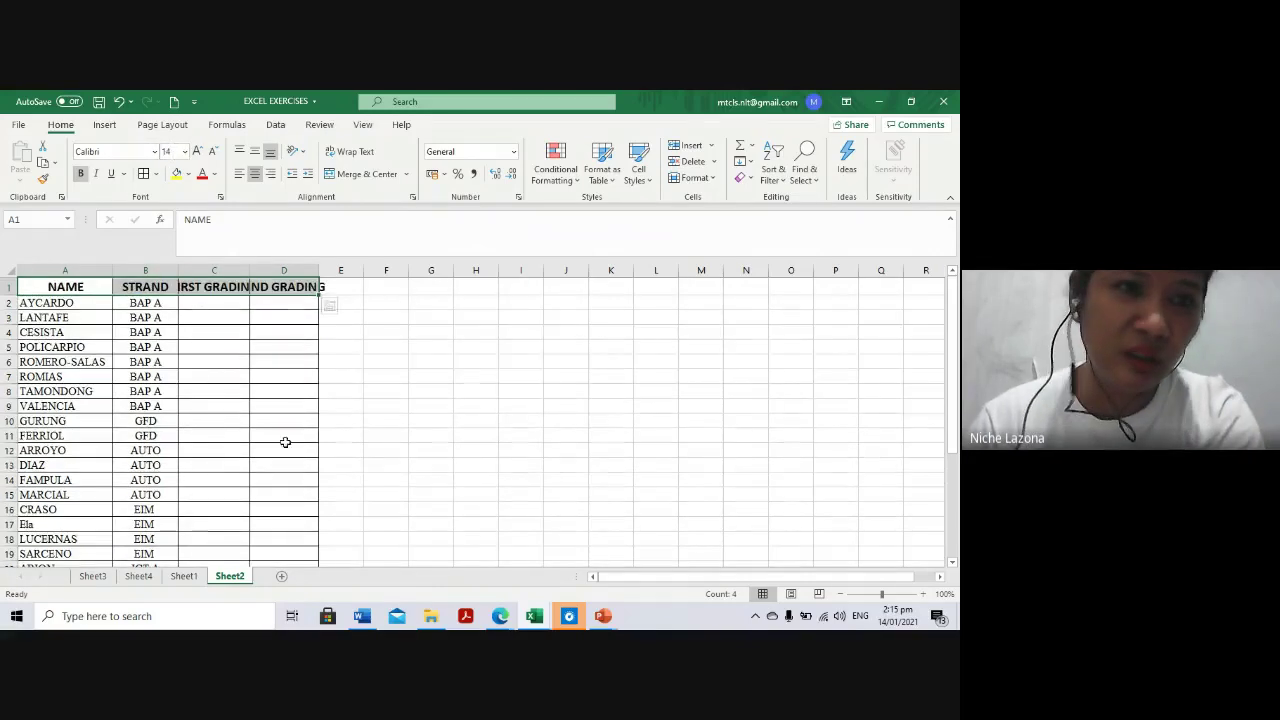
Autofit columns A through D to their contents
drag(50, 271, 316, 271)
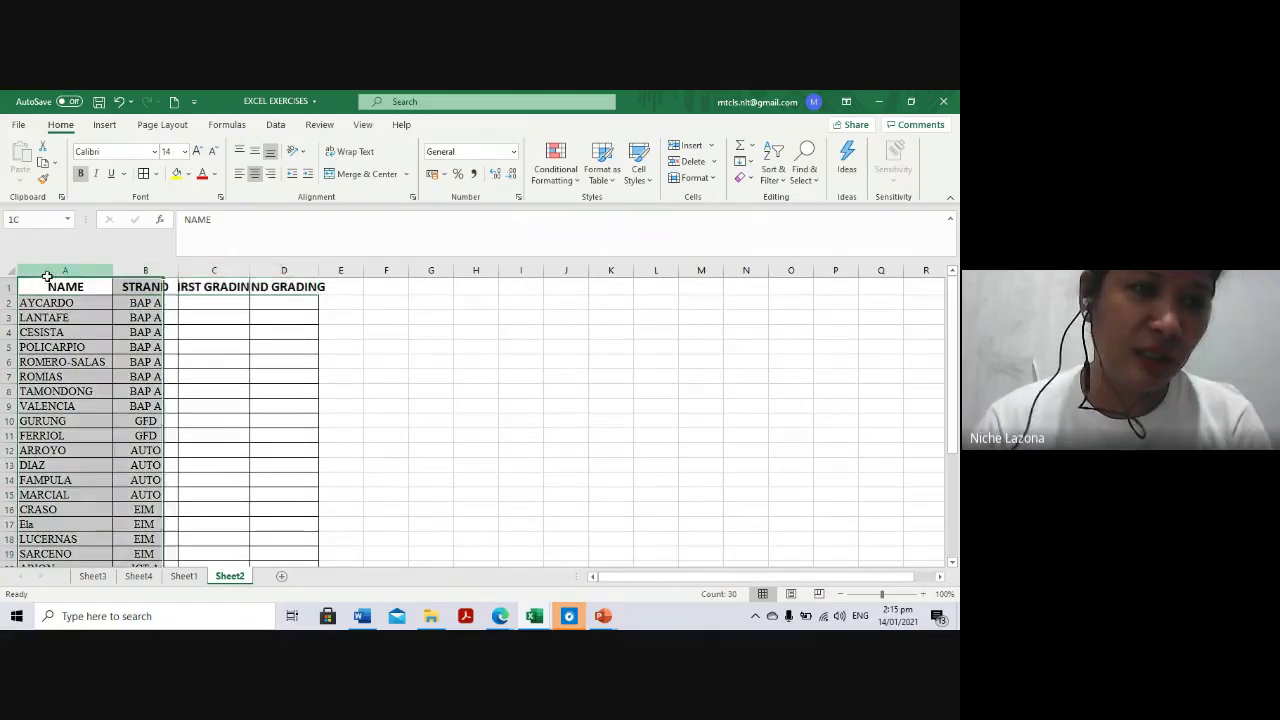
double_click(316, 271)
click(371, 406)
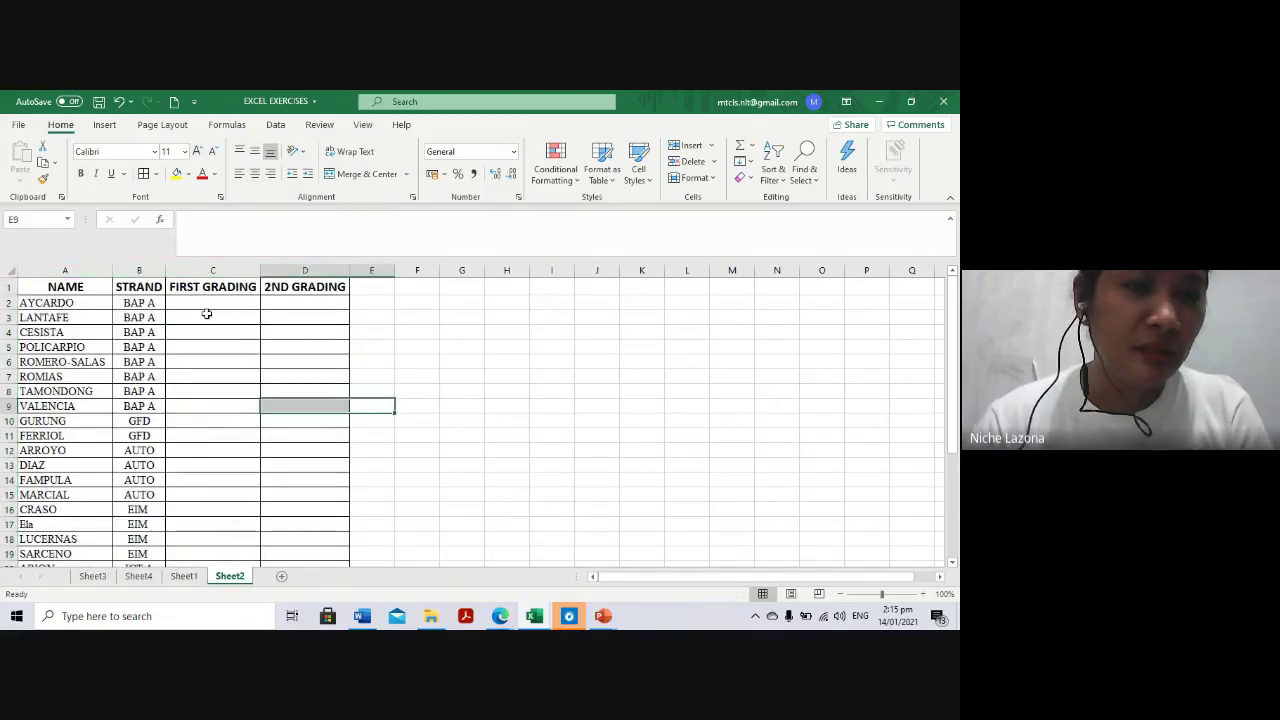
mouse_move(207, 303)
mouse_down()
mouse_move(208, 576)
mouse_move(200, 264)
mouse_up()
Insert a new empty column A before NAME
click(50, 266)
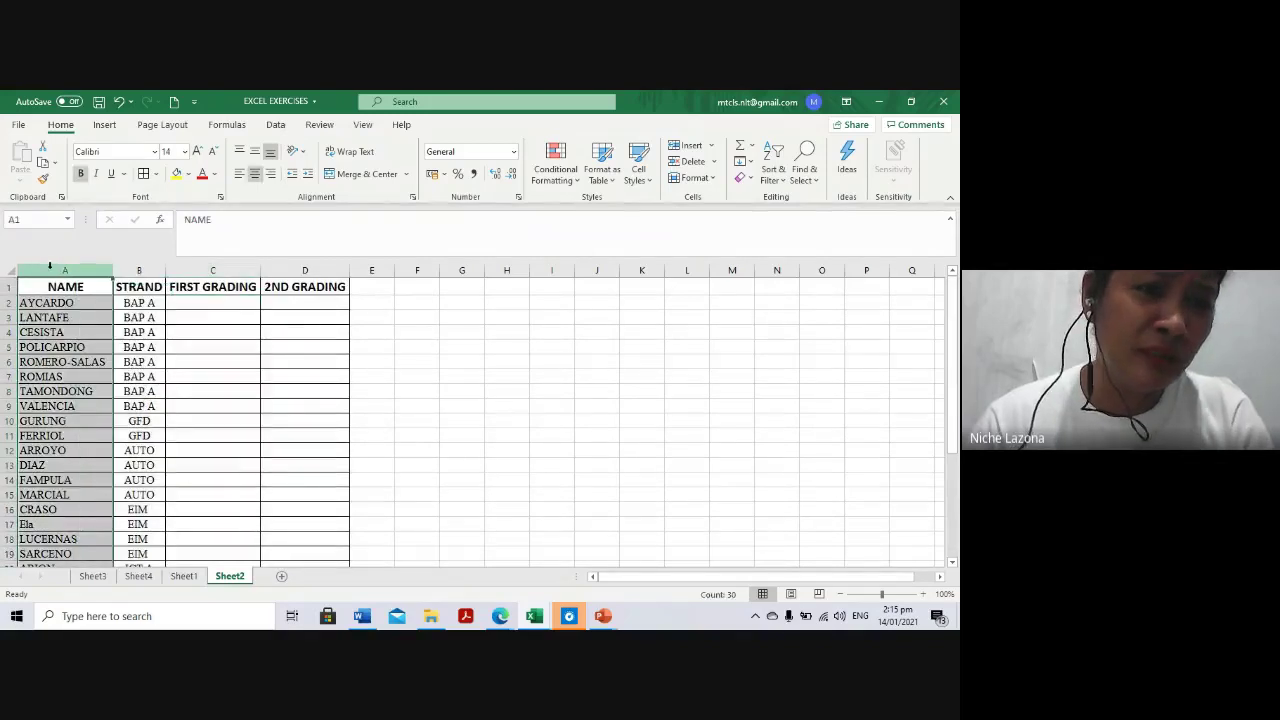
right_click(49, 271)
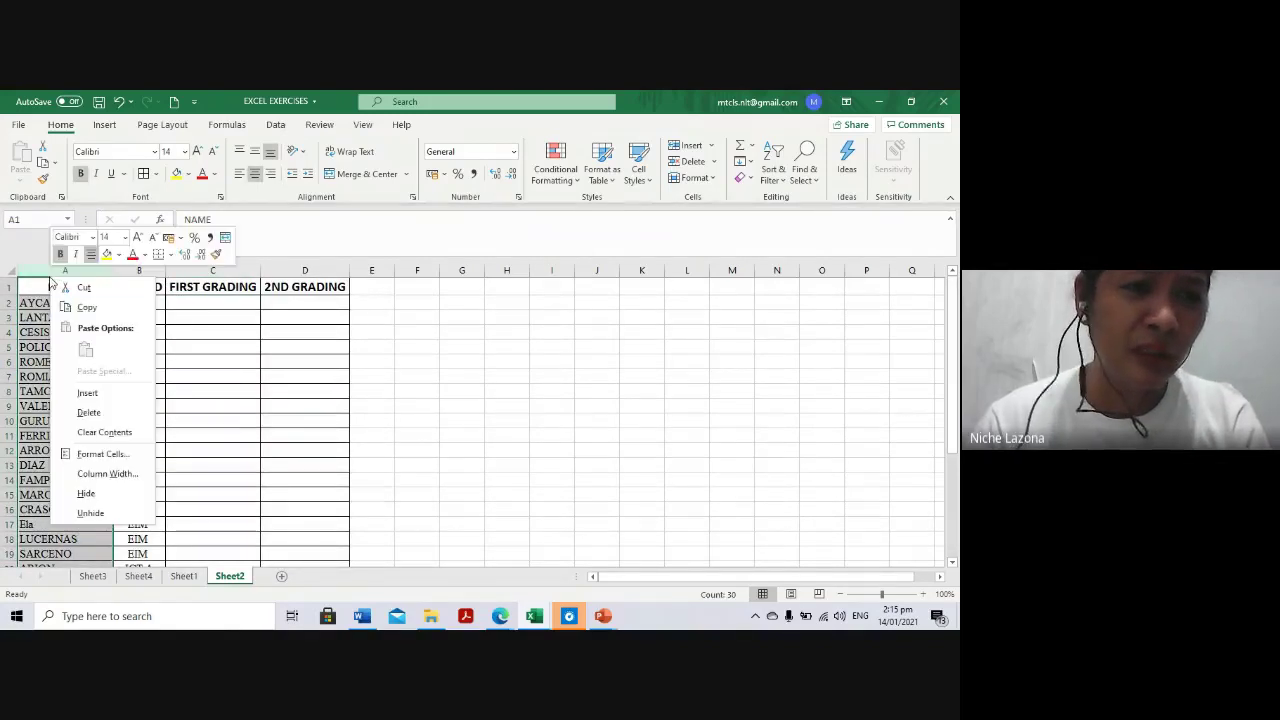
click(83, 398)
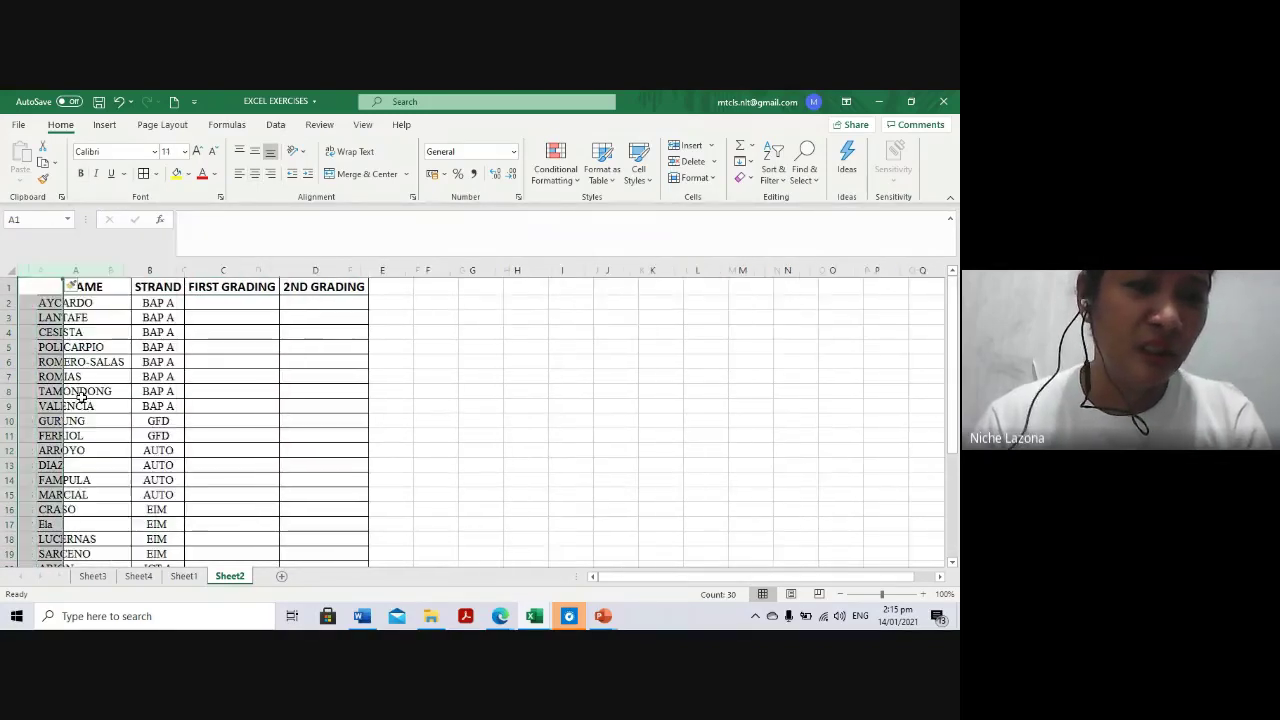
Enter 1 in A2 and 2 in A3
click(49, 304)
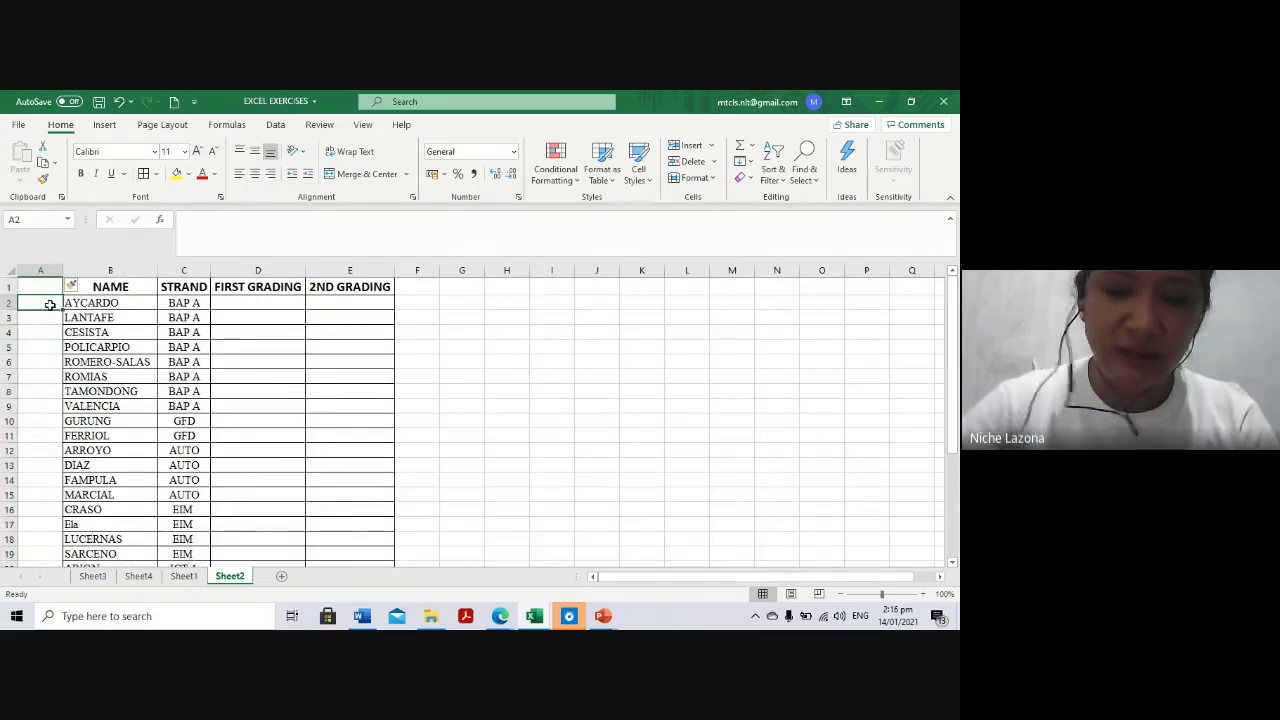
text(1)
key(Return)
text(2)
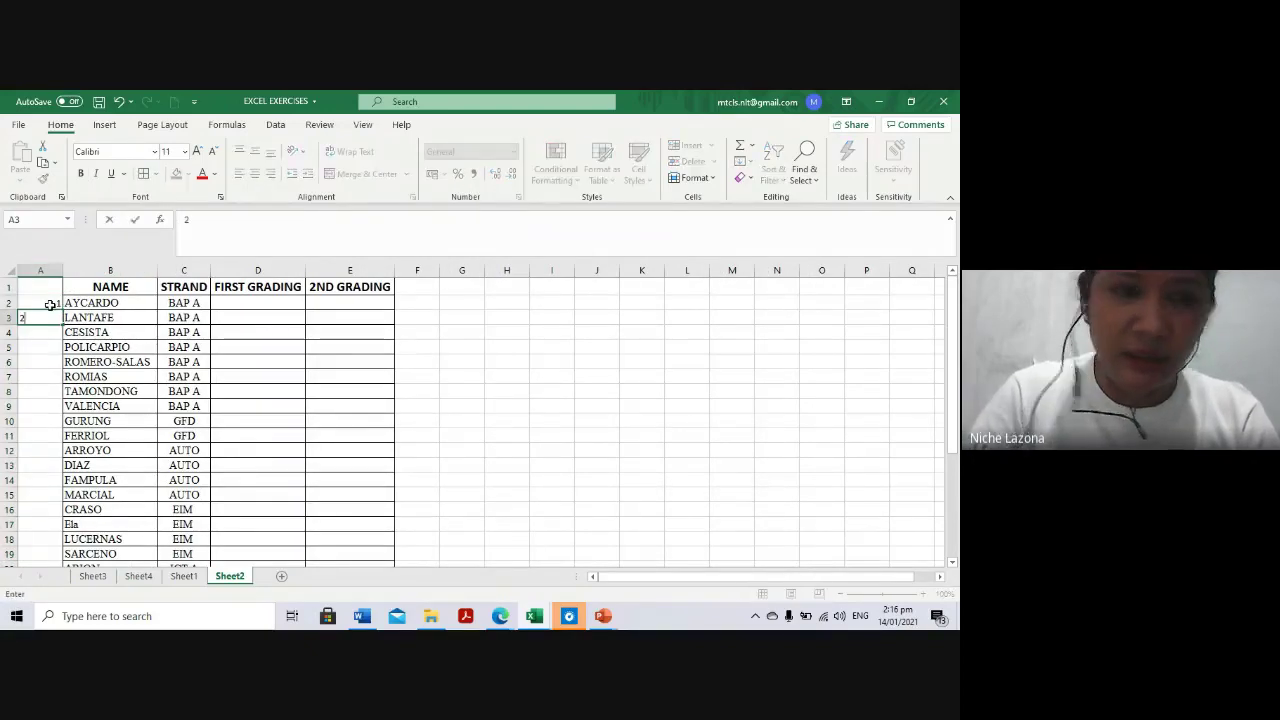
key(Return)
scroll(246, 383, down, 1)
scroll(246, 383, up, 3)
scroll(250, 400, up, 1)
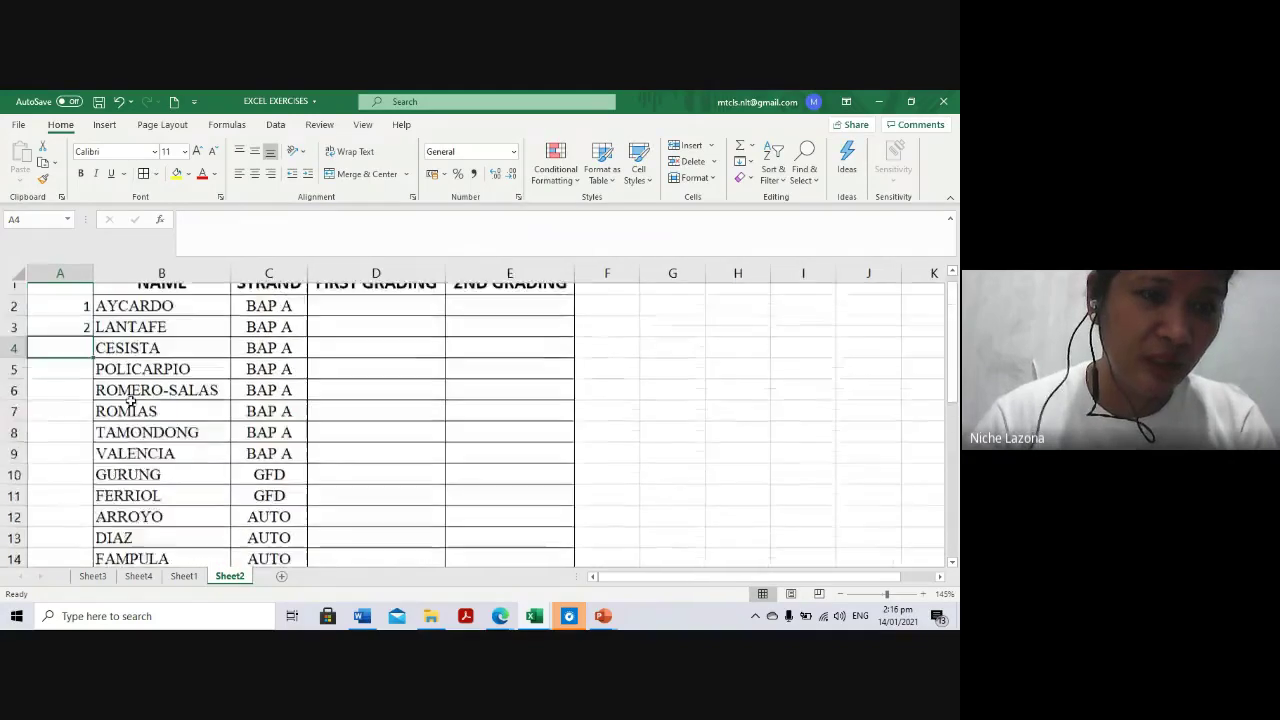
scroll(72, 380, down, 6)
scroll(72, 380, down, 5)
scroll(74, 390, up, 6)
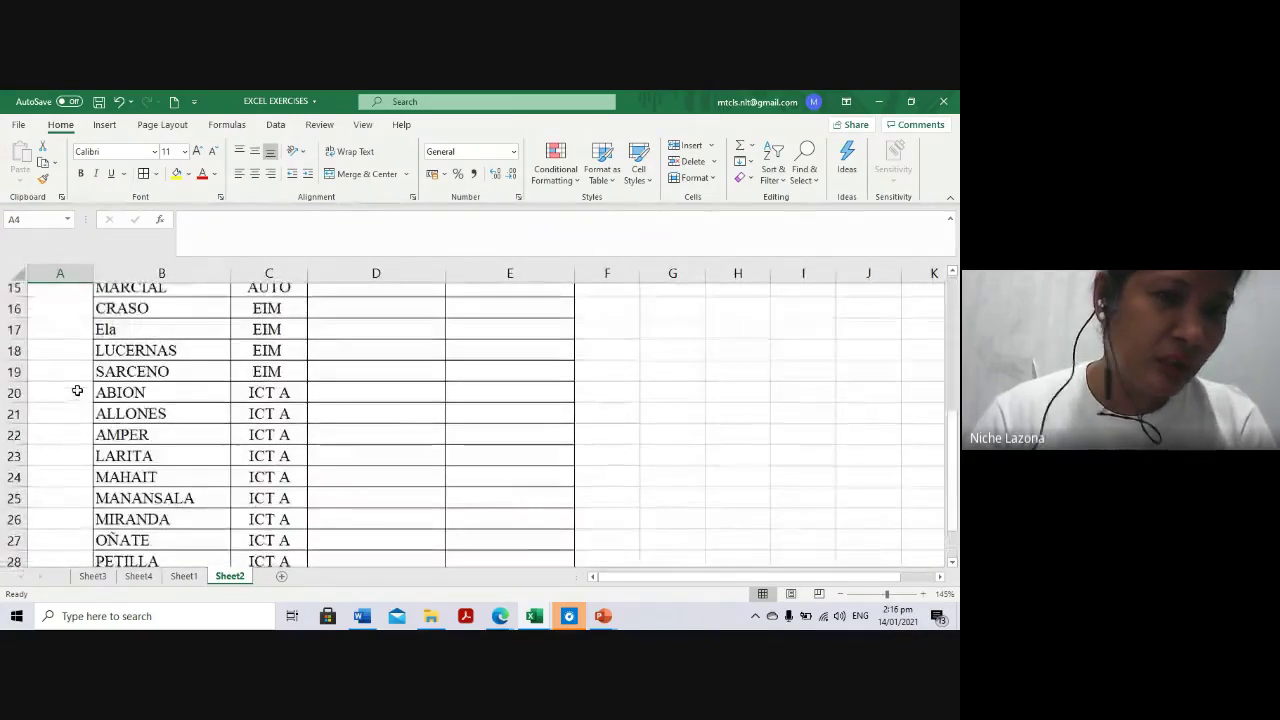
scroll(74, 390, up, 3)
scroll(78, 387, up, 2)
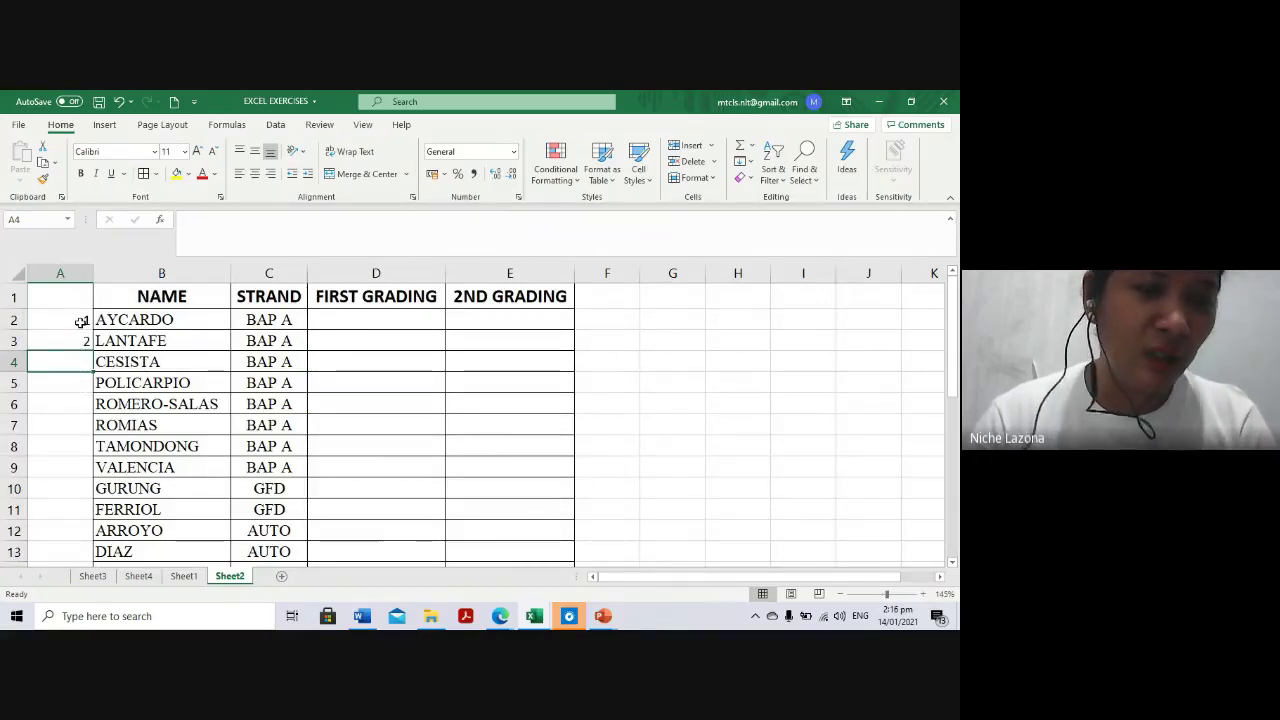
Narrow column A and extend the 1, 2 series down to 29 in row 30
click(81, 322)
mouse_move(90, 278)
mouse_down()
mouse_move(41, 278)
mouse_move(66, 283)
mouse_move(50, 340)
mouse_up()
click(68, 340)
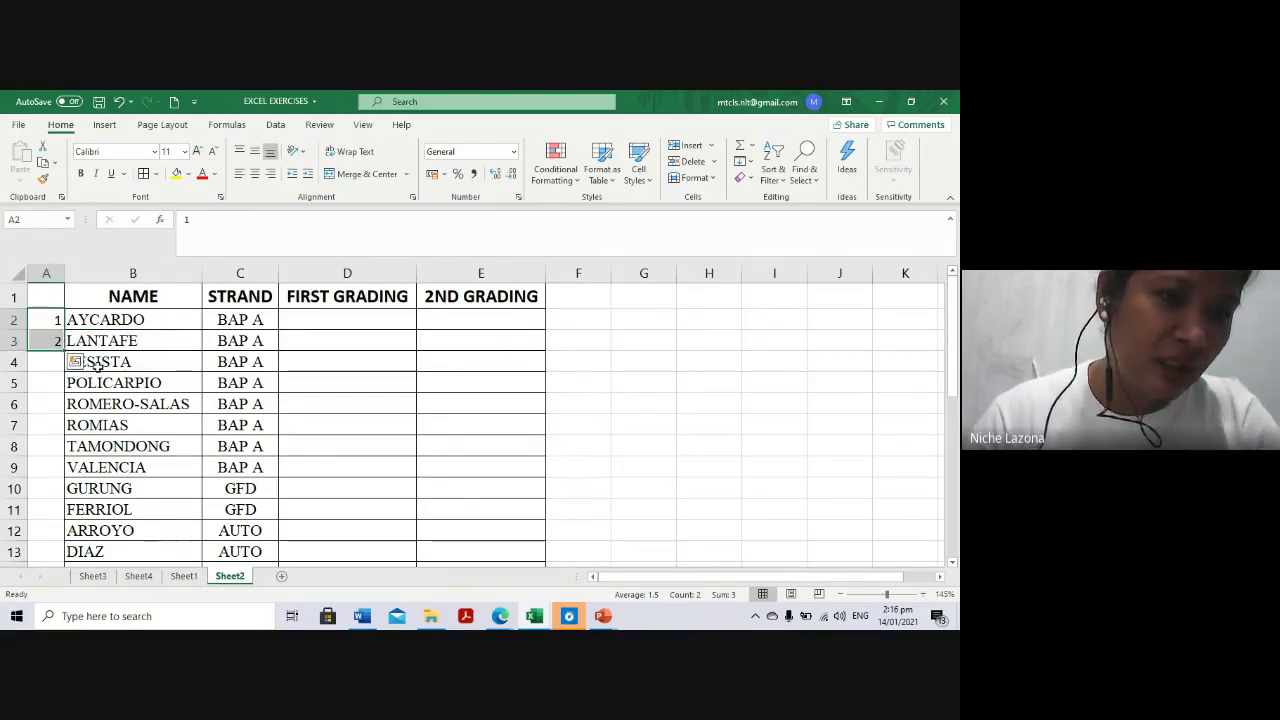
scroll(80, 363, up, 1)
scroll(94, 366, up, 1)
scroll(94, 366, up, 2)
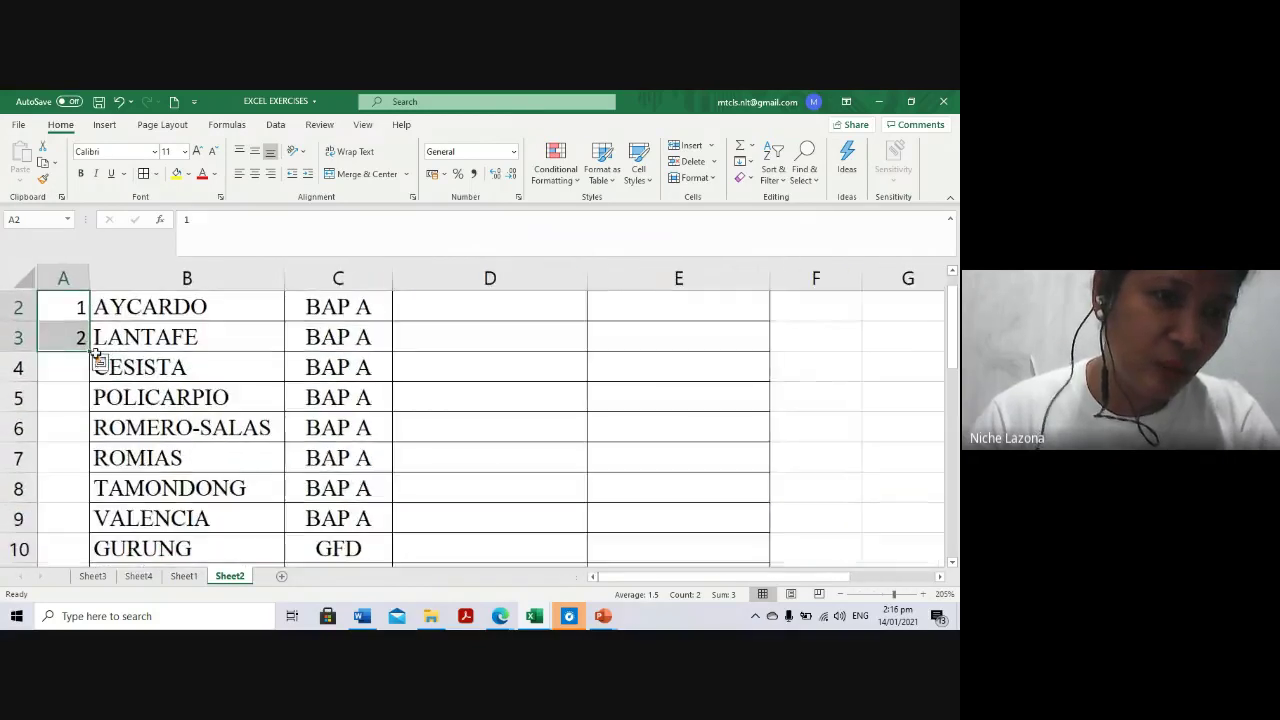
drag(89, 352, 90, 540)
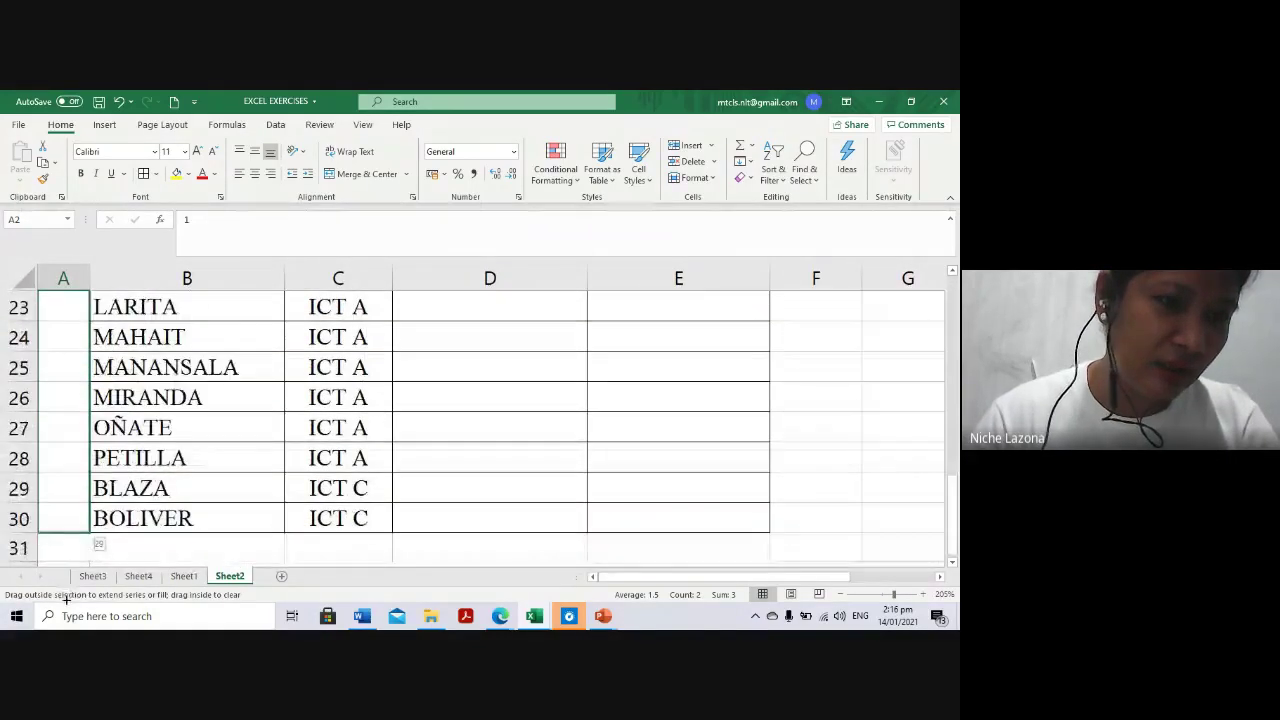
drag(90, 540, 82, 532)
scroll(140, 430, up, 7)
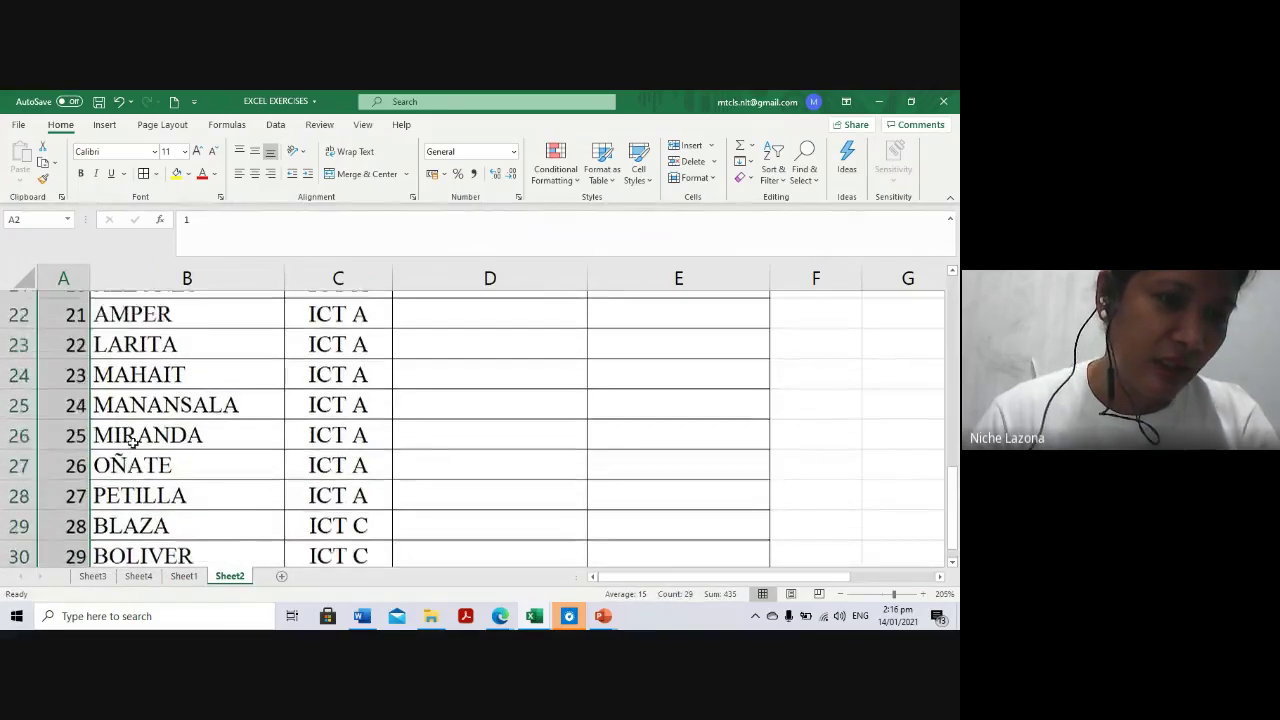
scroll(67, 378, down, 15)
scroll(67, 378, up, 6)
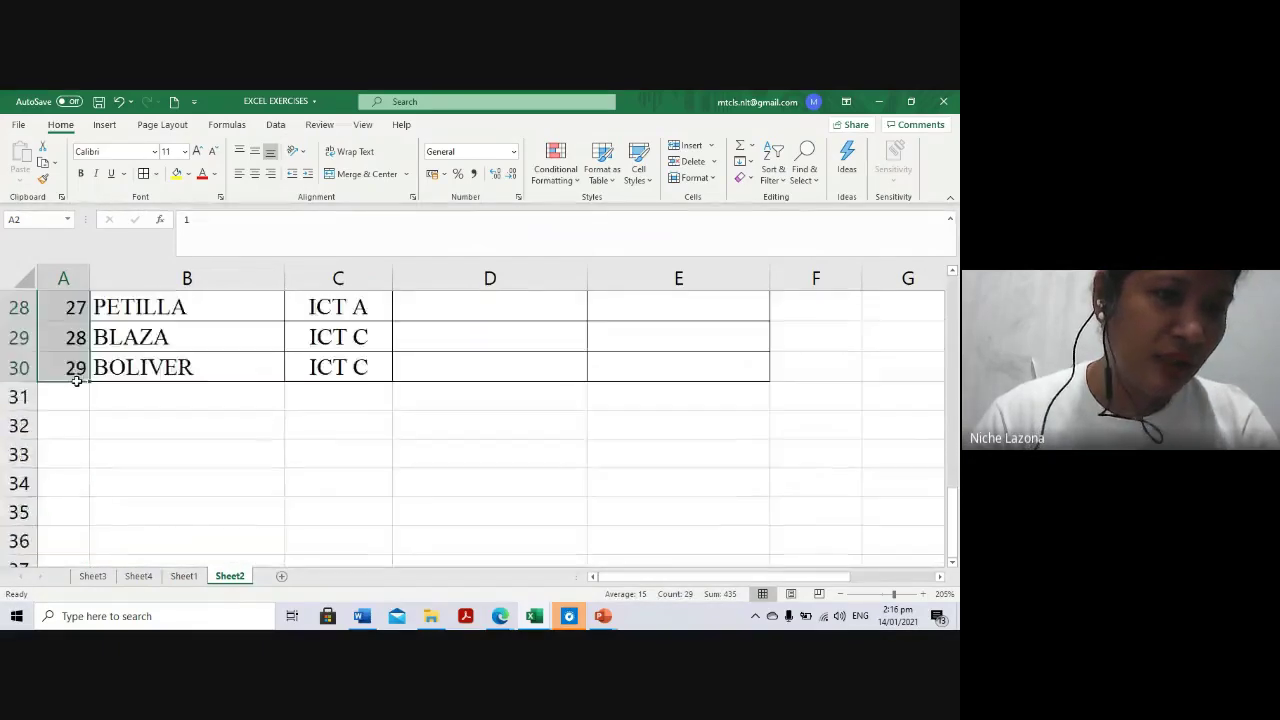
scroll(120, 395, up, 6)
ctrl+scroll(133, 403, up, 2)
ctrl+scroll(133, 403, down, 5)
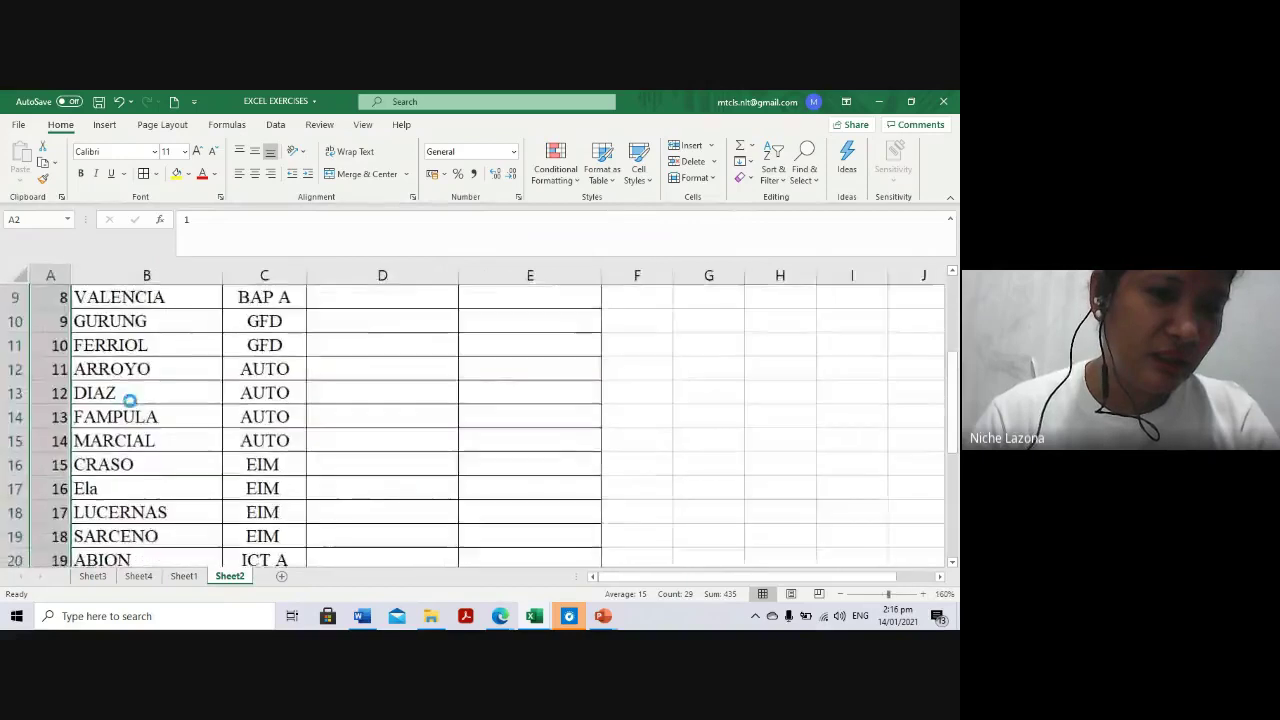
ctrl+scroll(60, 395, down, 3)
scroll(50, 440, up, 2)
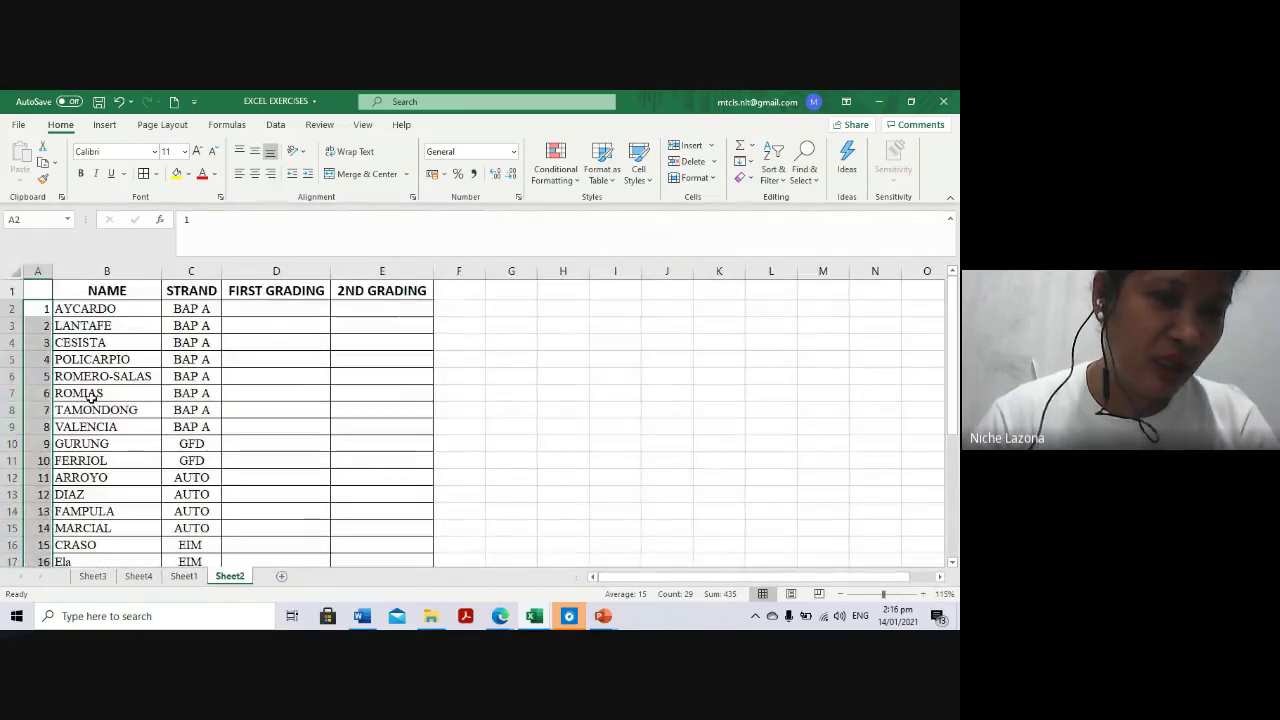
click(43, 314)
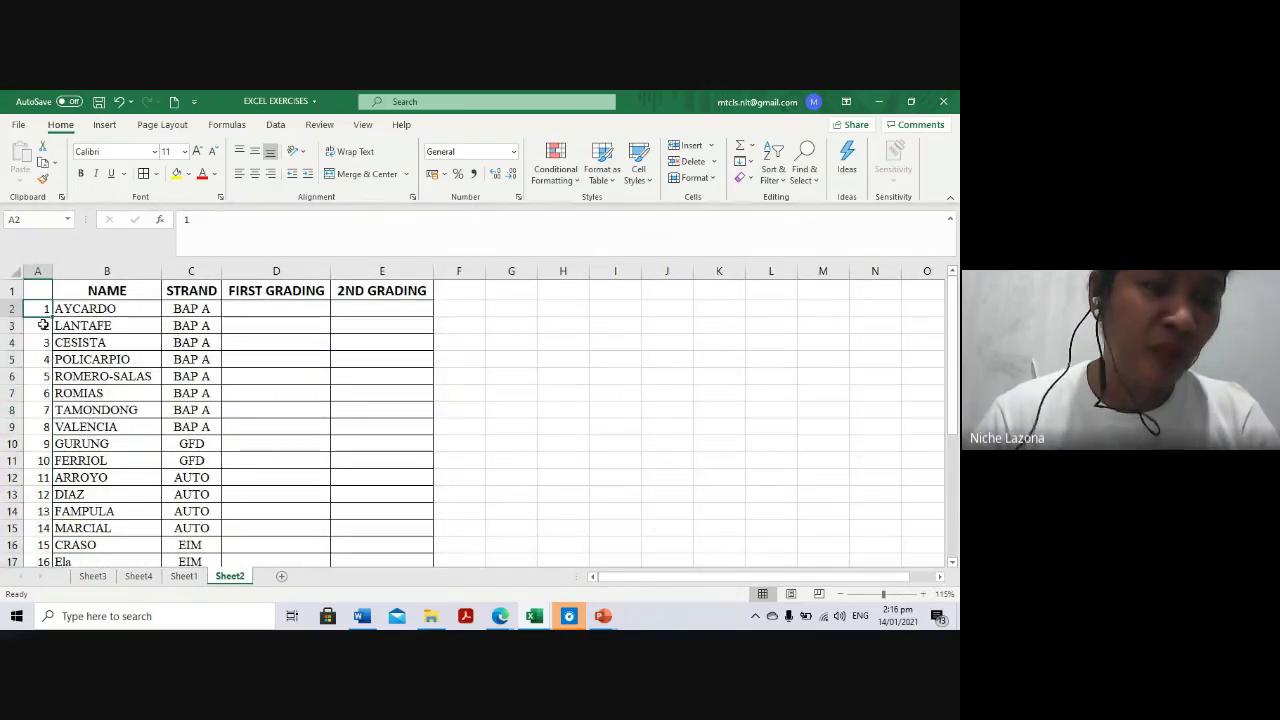
key(Down)
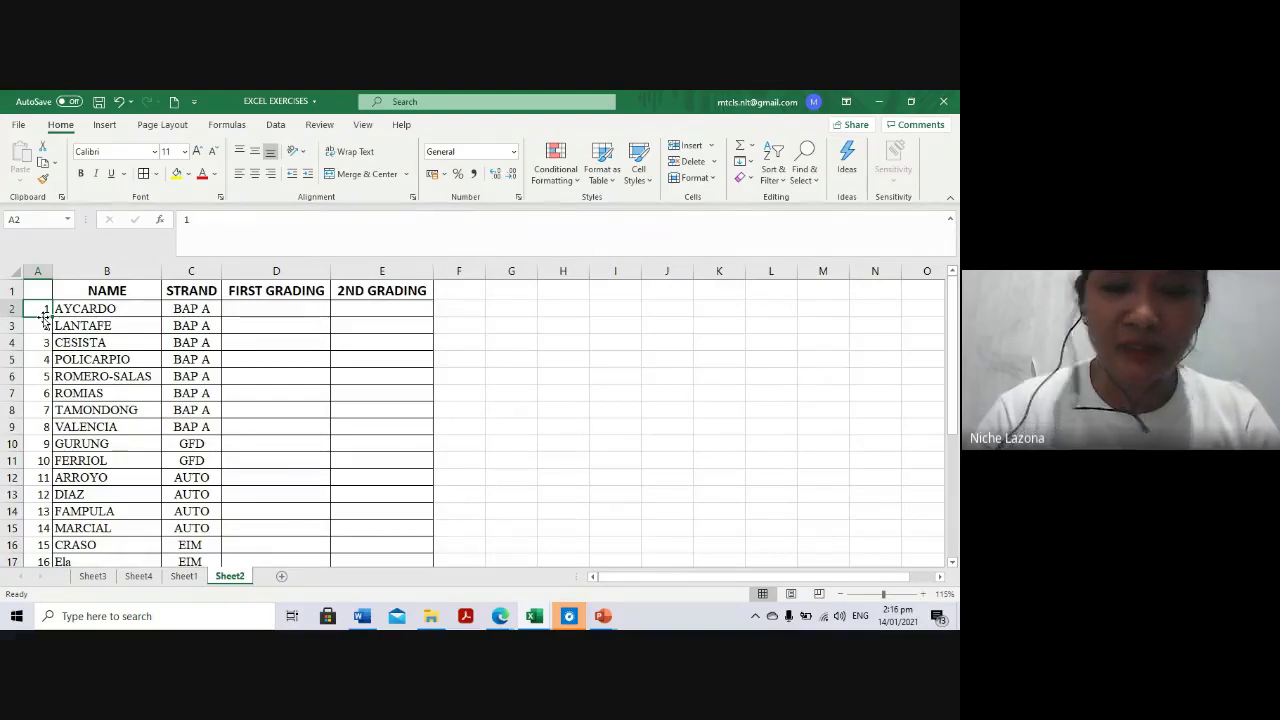
key(Up)
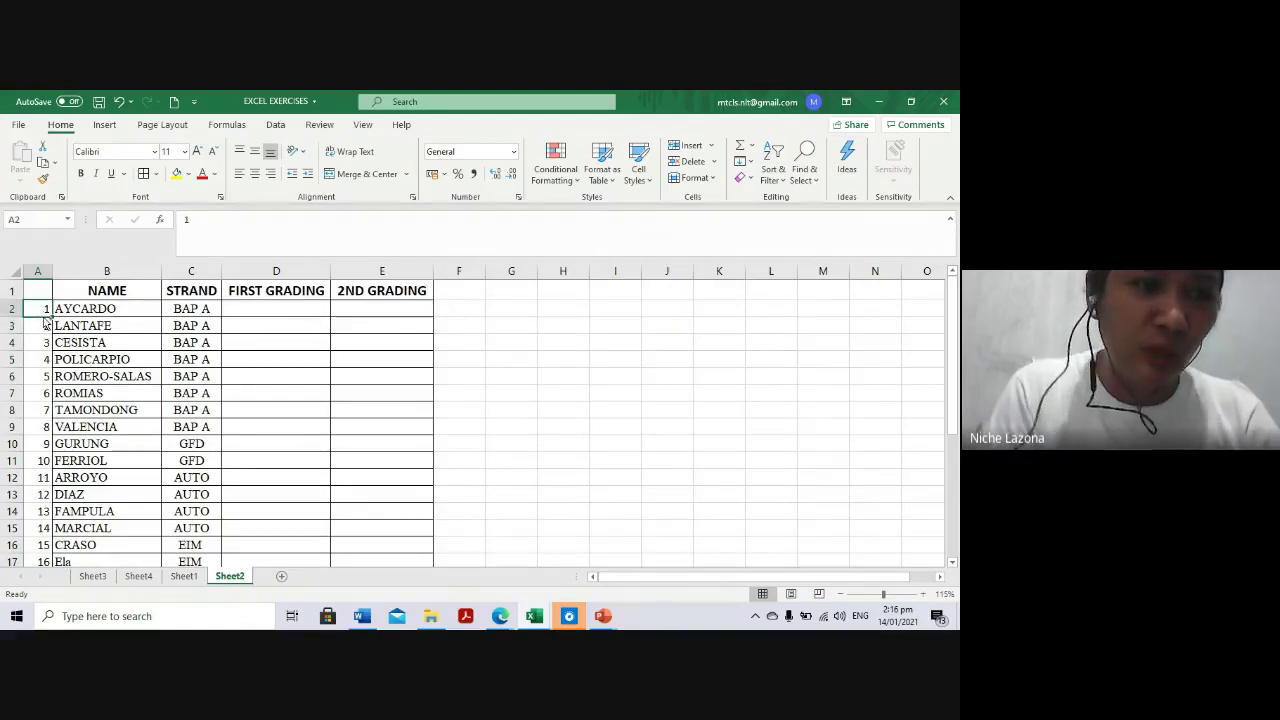
key(ctrl+c)
key(Down)
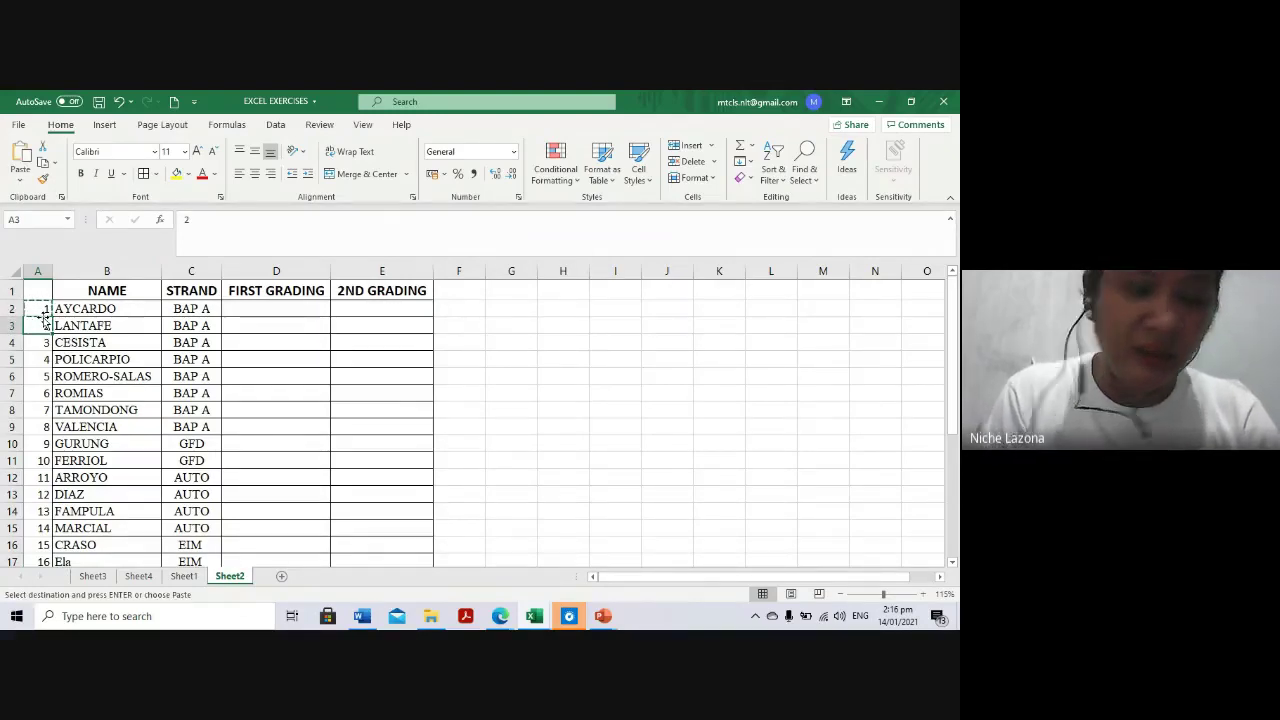
key(shift+Down)
key(shift+Down)
key(shift+Down)
key(ctrl+shift+Down)
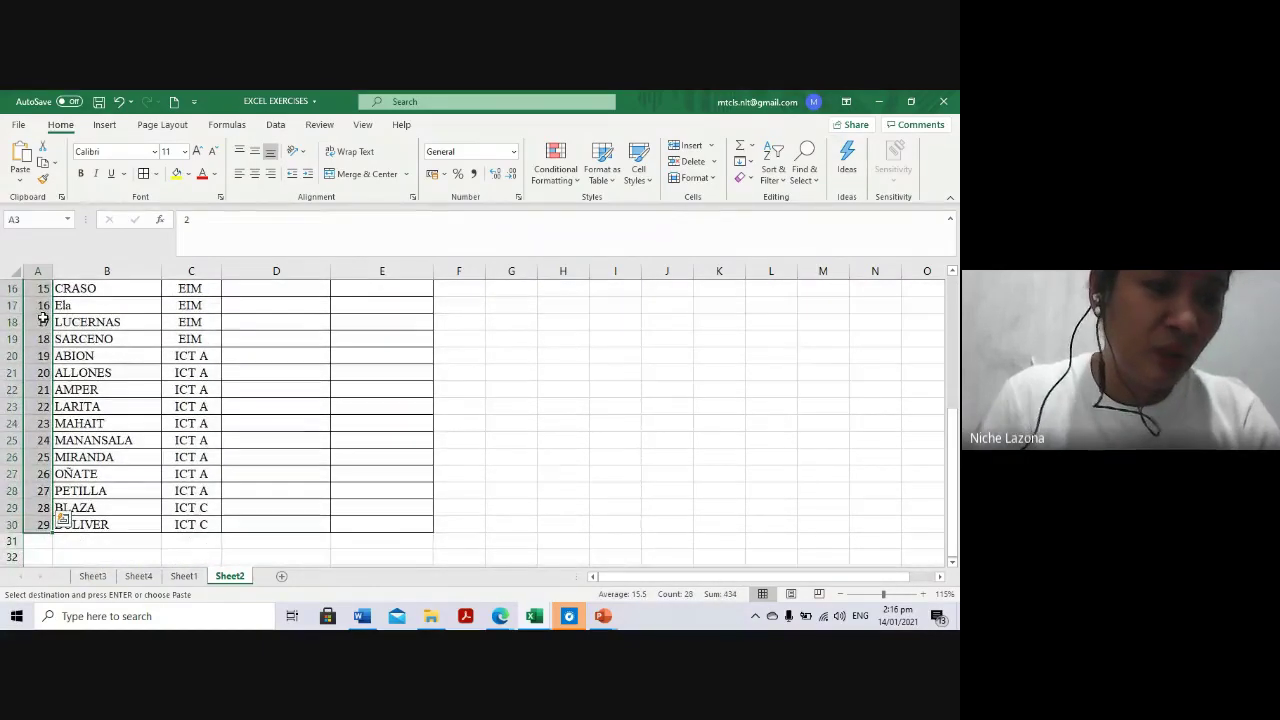
key(ctrl+v)
key(ctrl+z)
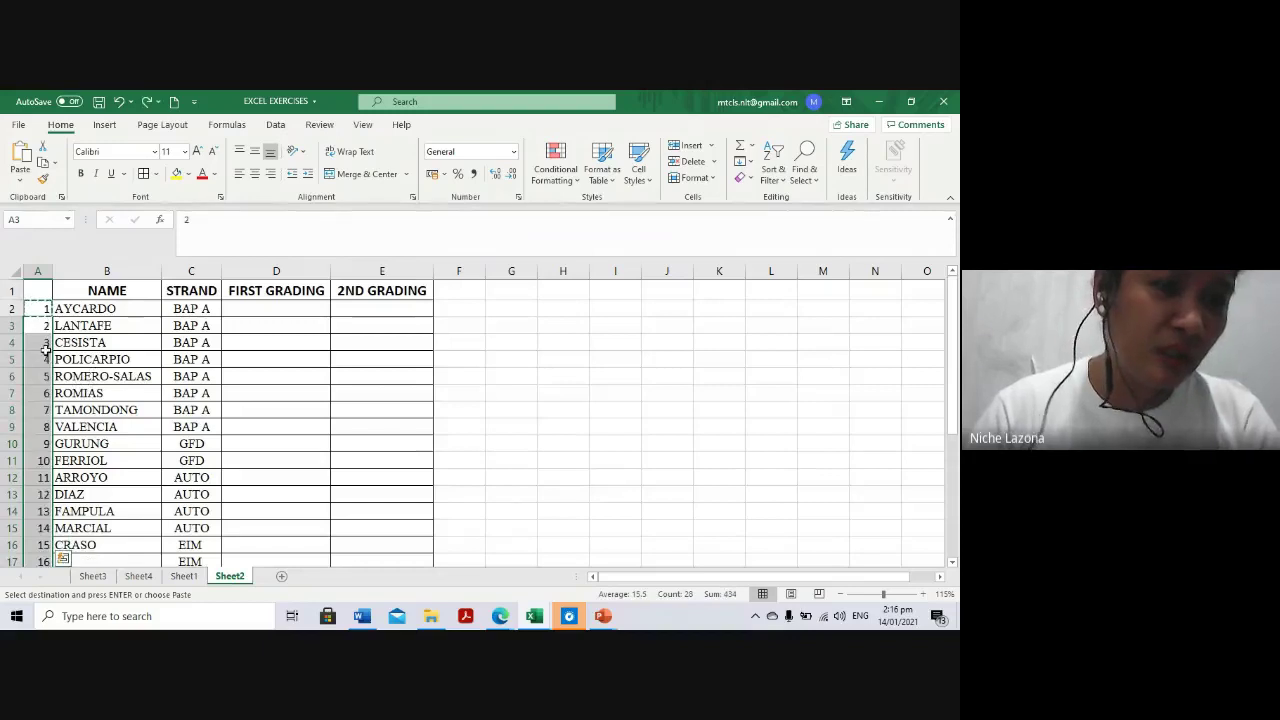
click(99, 330)
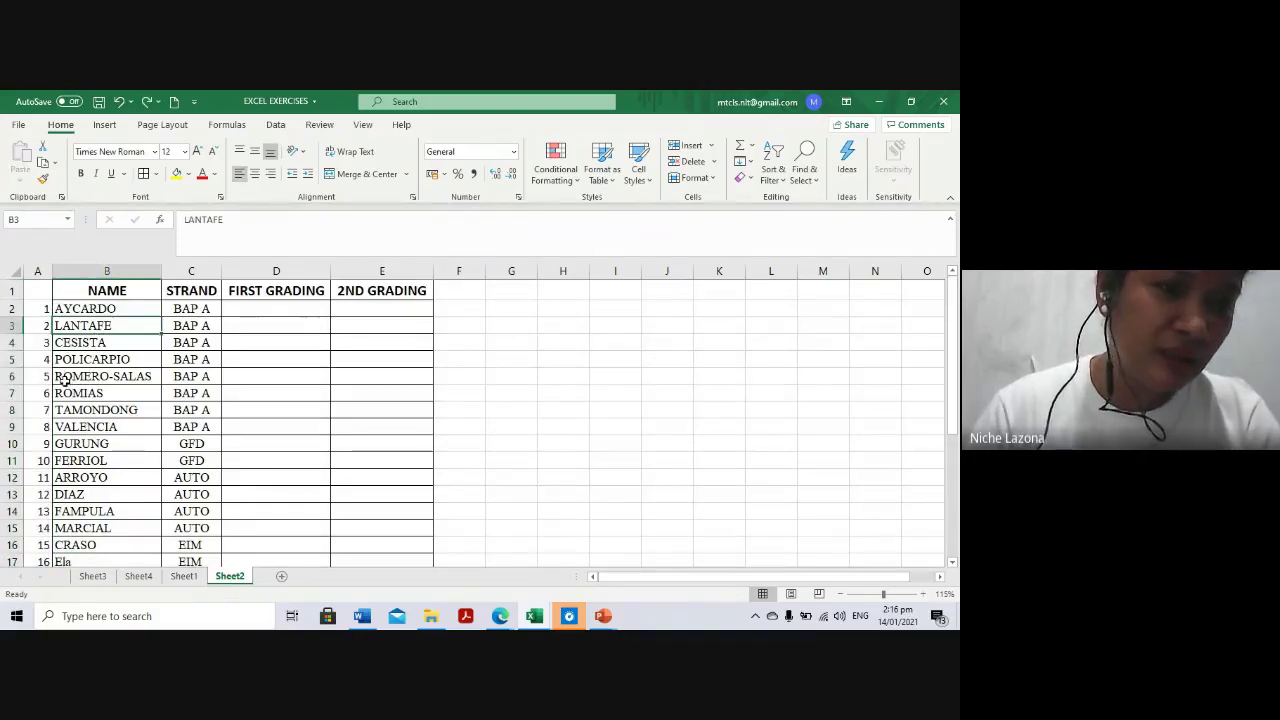
scroll(64, 380, up, 1)
scroll(65, 380, up, 1)
scroll(65, 381, up, 2)
scroll(66, 381, up, 1)
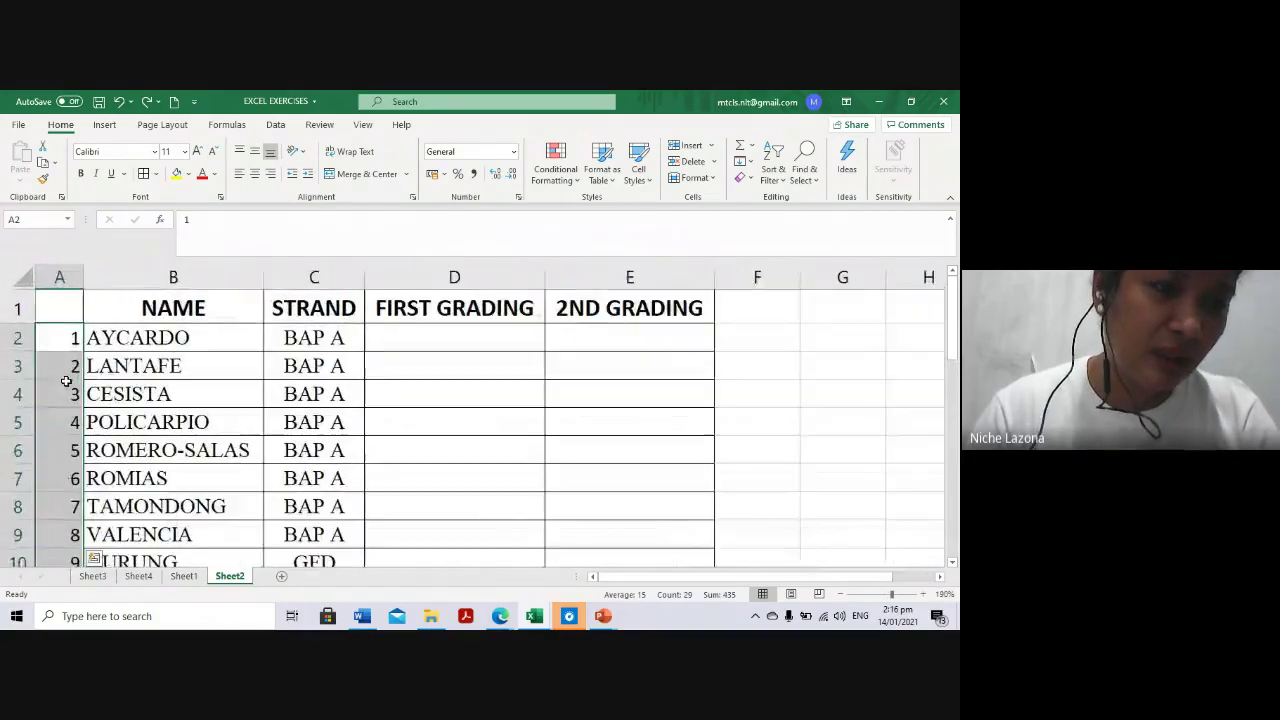
click(68, 338)
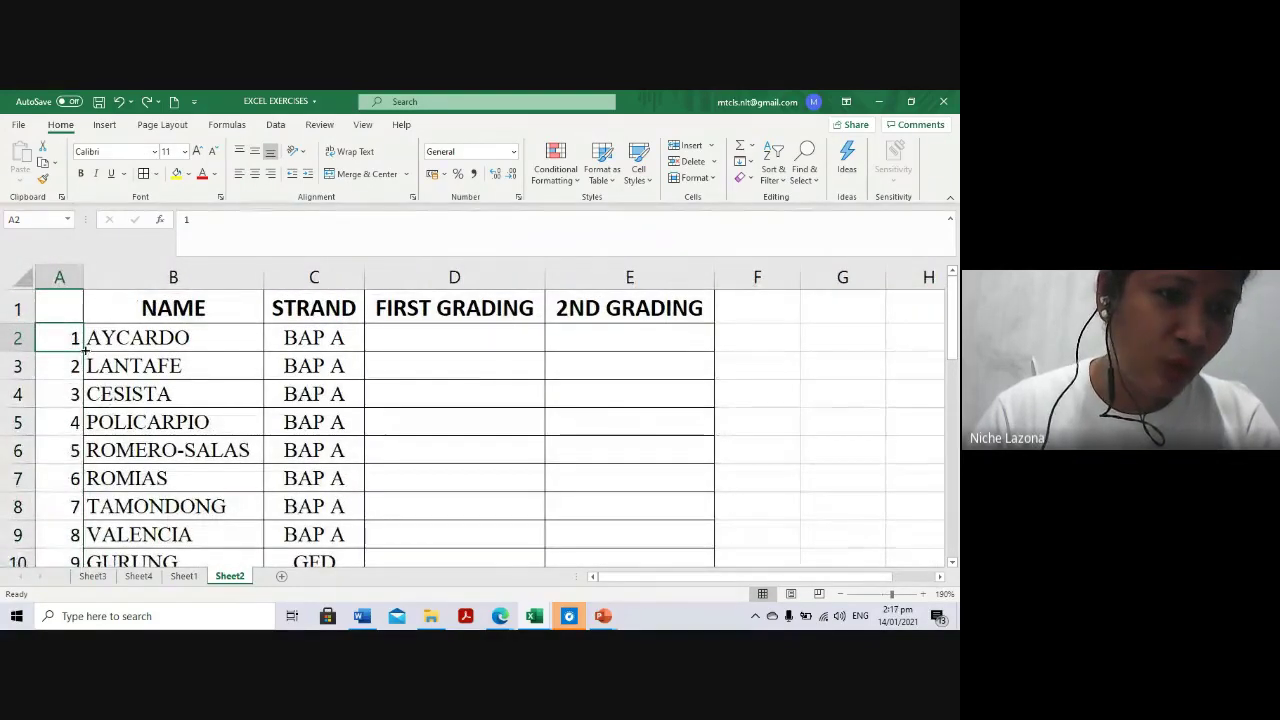
mouse_move(86, 349)
mouse_down()
mouse_move(104, 519)
mouse_move(84, 507)
mouse_up()
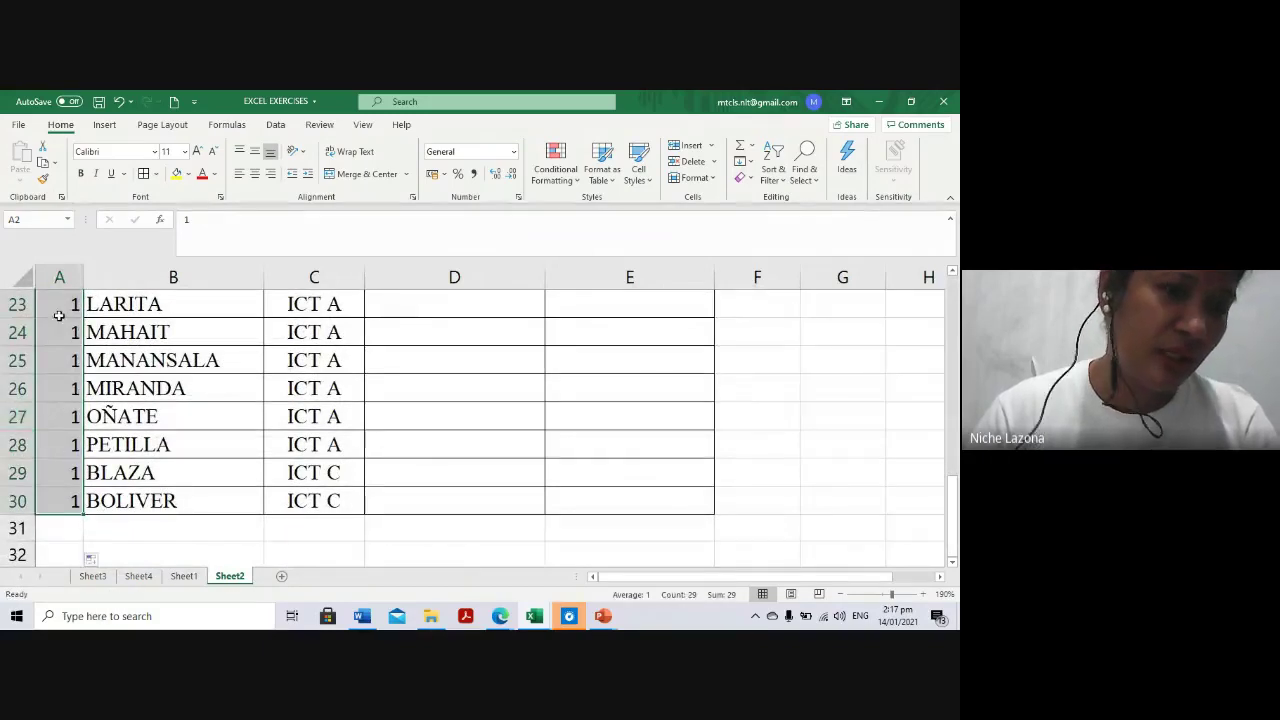
scroll(66, 393, up, 7)
click(62, 370)
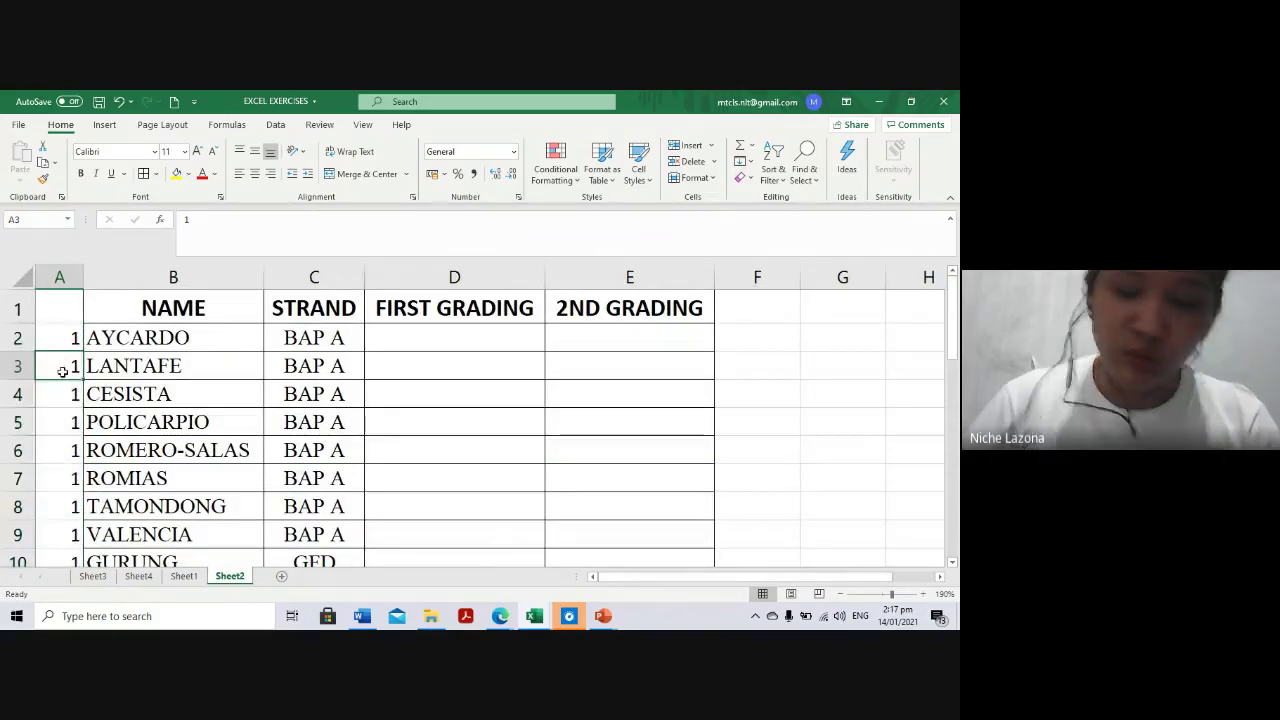
text(2)
key(Return)
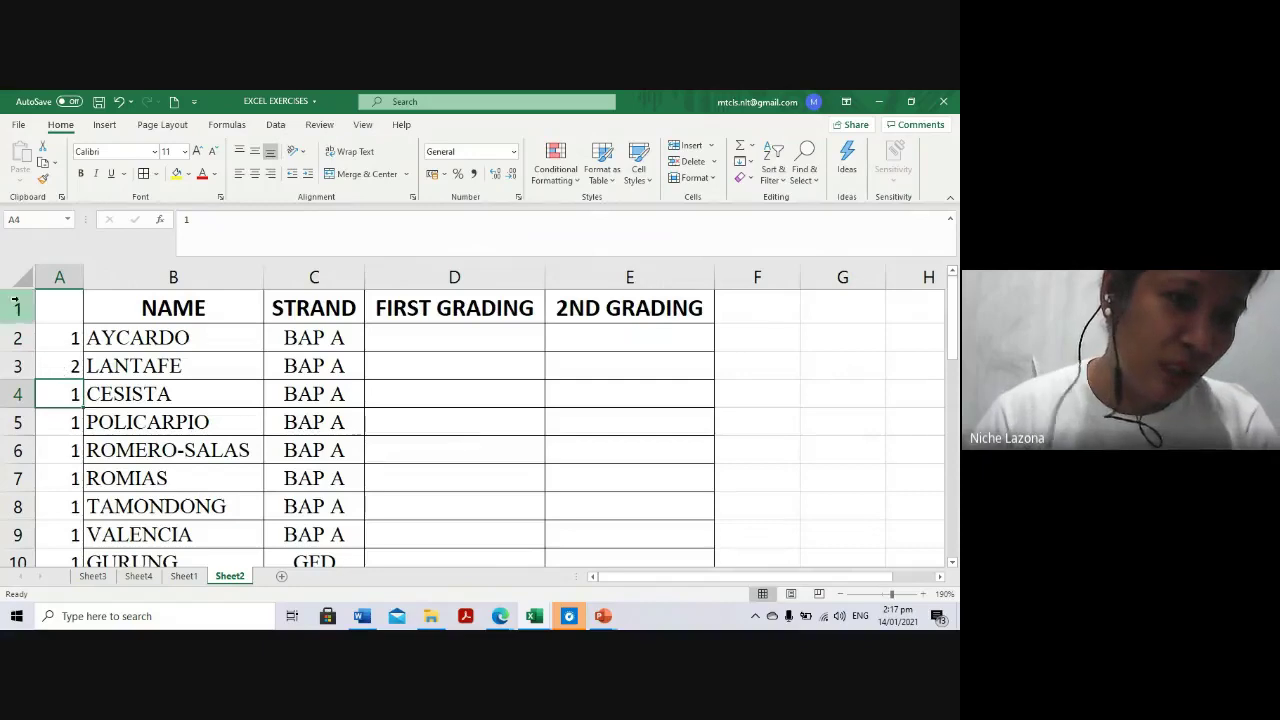
mouse_move(49, 340)
mouse_down()
mouse_move(77, 616)
mouse_move(80, 510)
mouse_up()
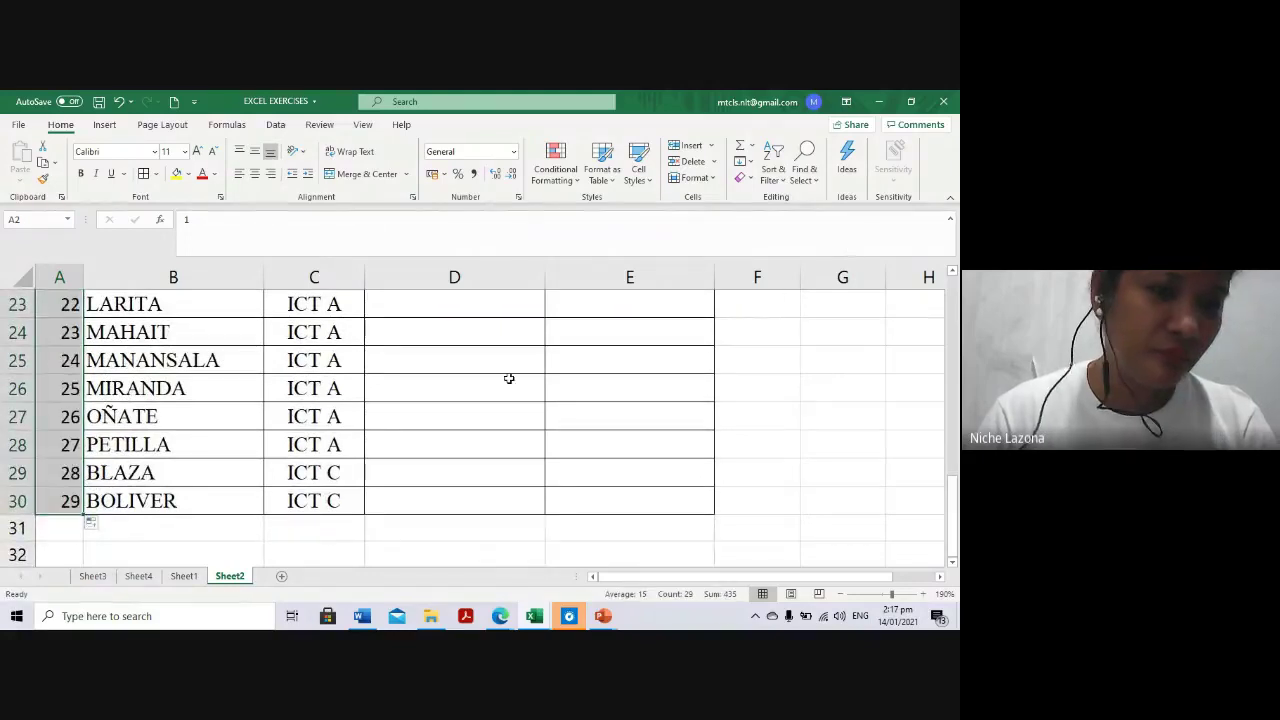
scroll(337, 430, up, 7)
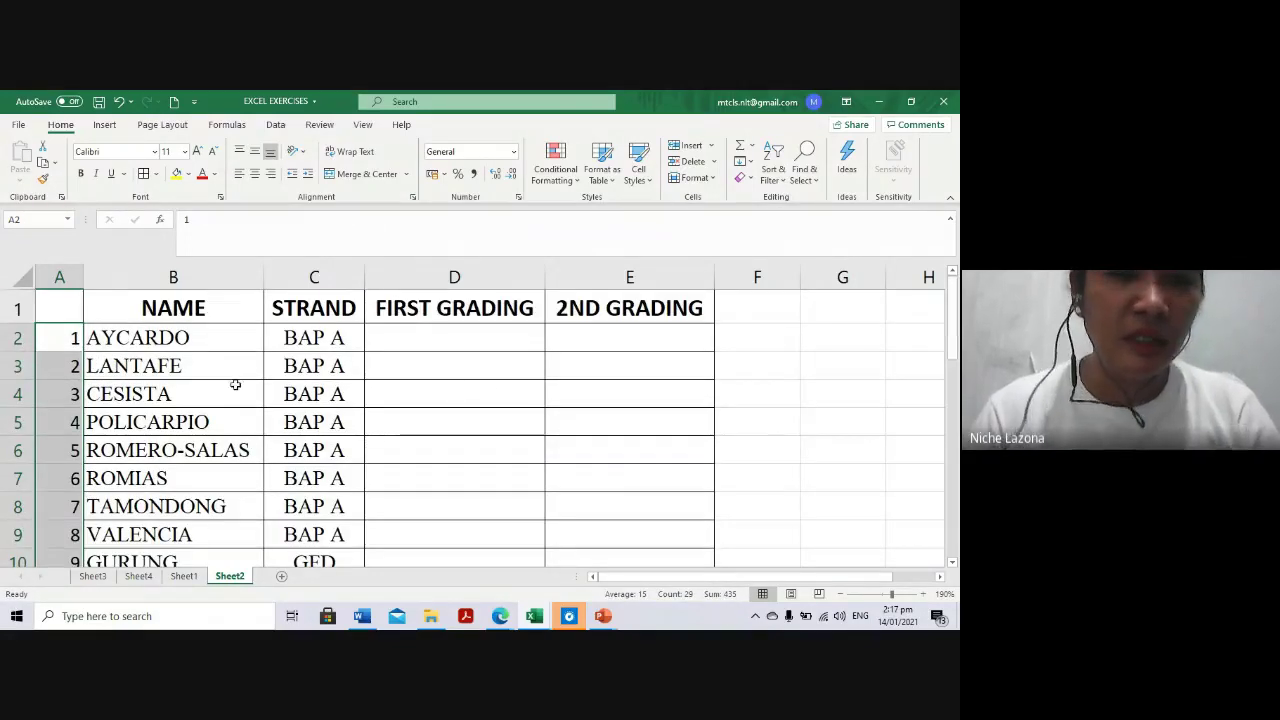
ctrl+scroll(129, 386, down, 4)
Enter 75 in D2, fill it down column D, and convert it to an ascending series
click(317, 310)
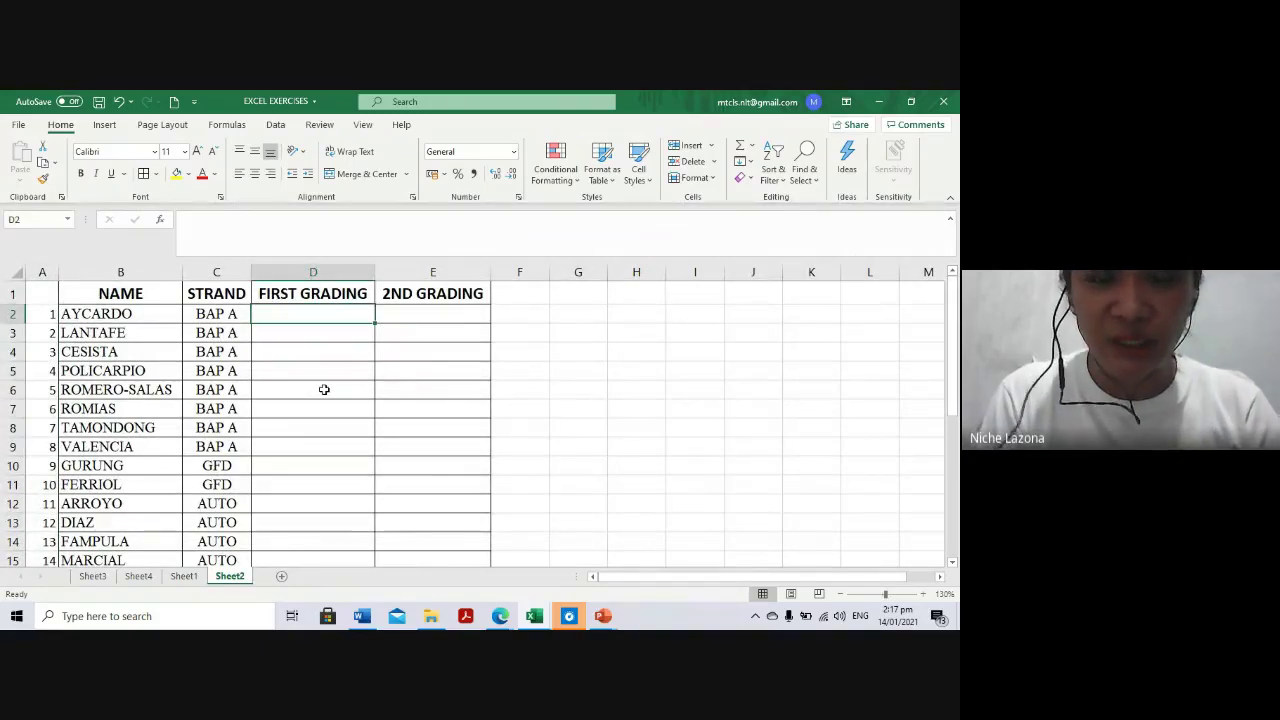
text(75)
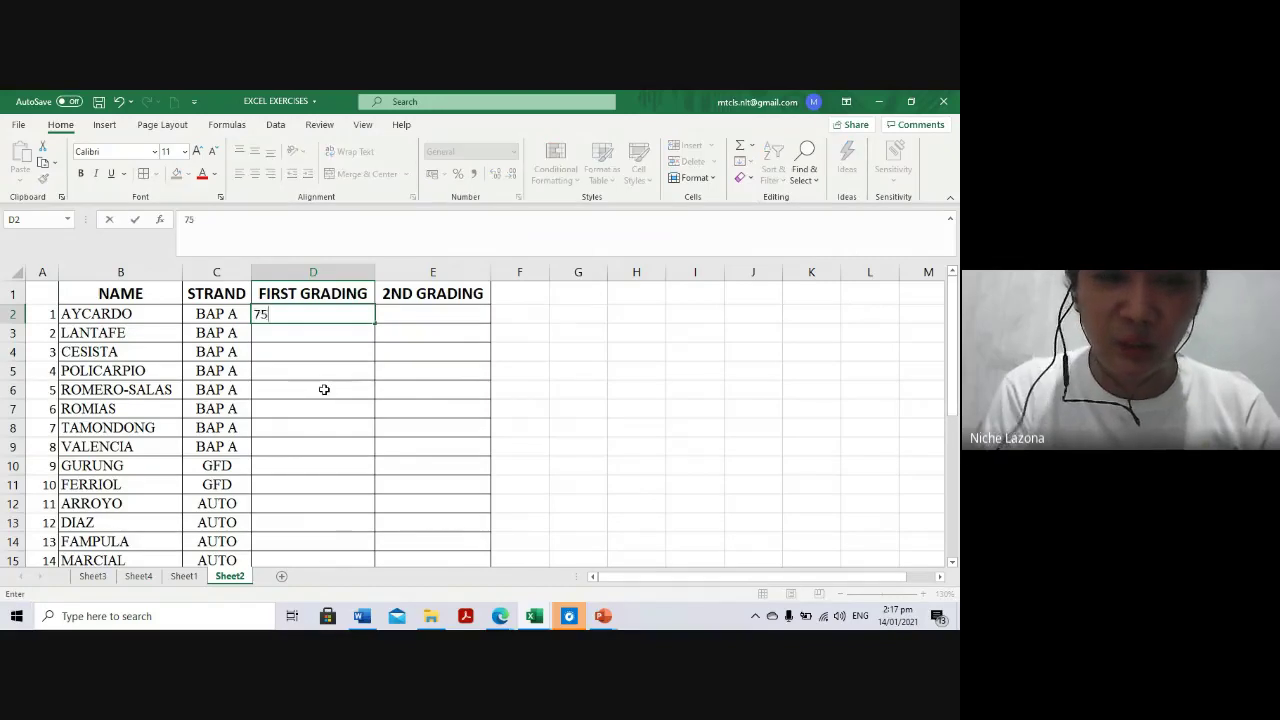
key(Return)
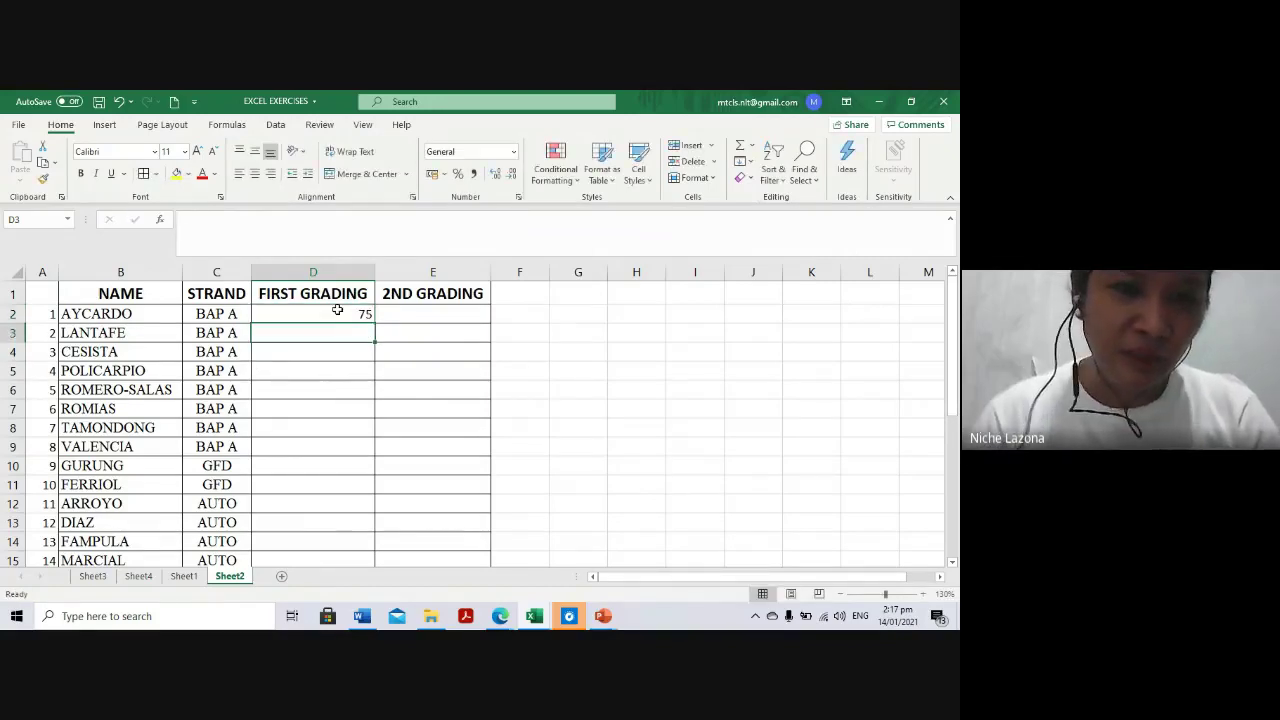
click(335, 313)
key(ctrl+e)
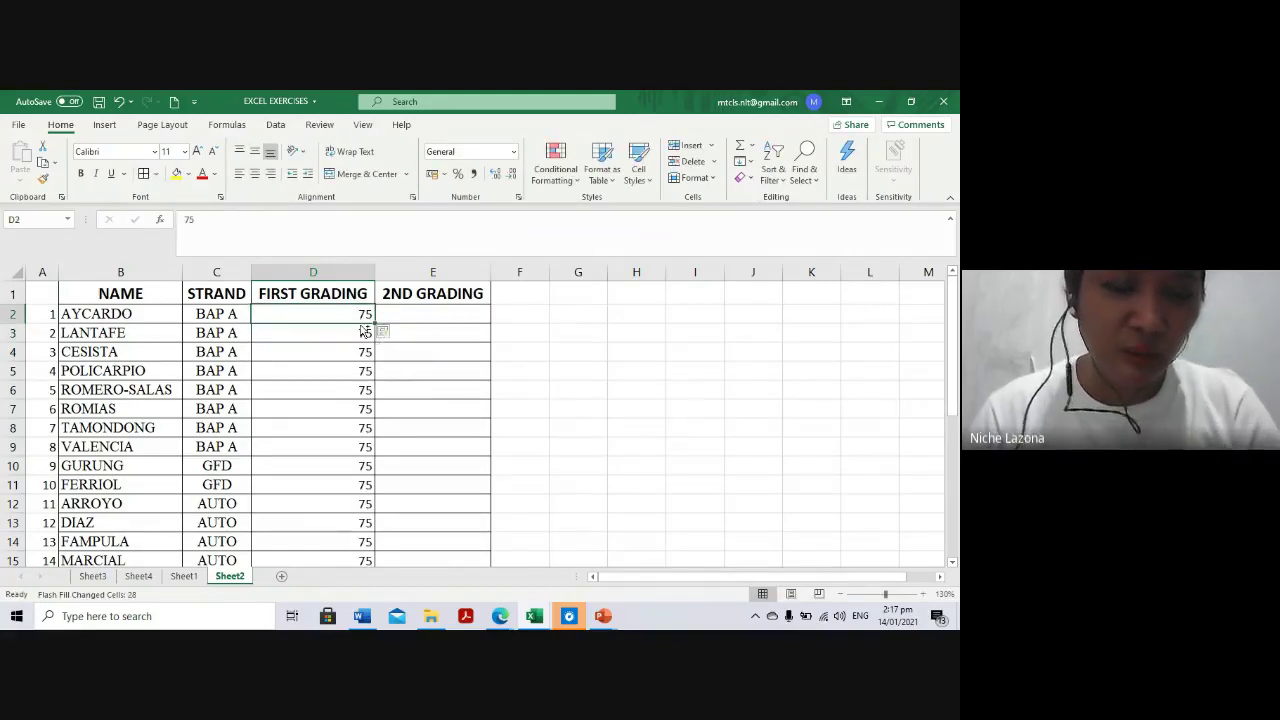
key(ctrl+z)
drag(373, 323, 346, 619)
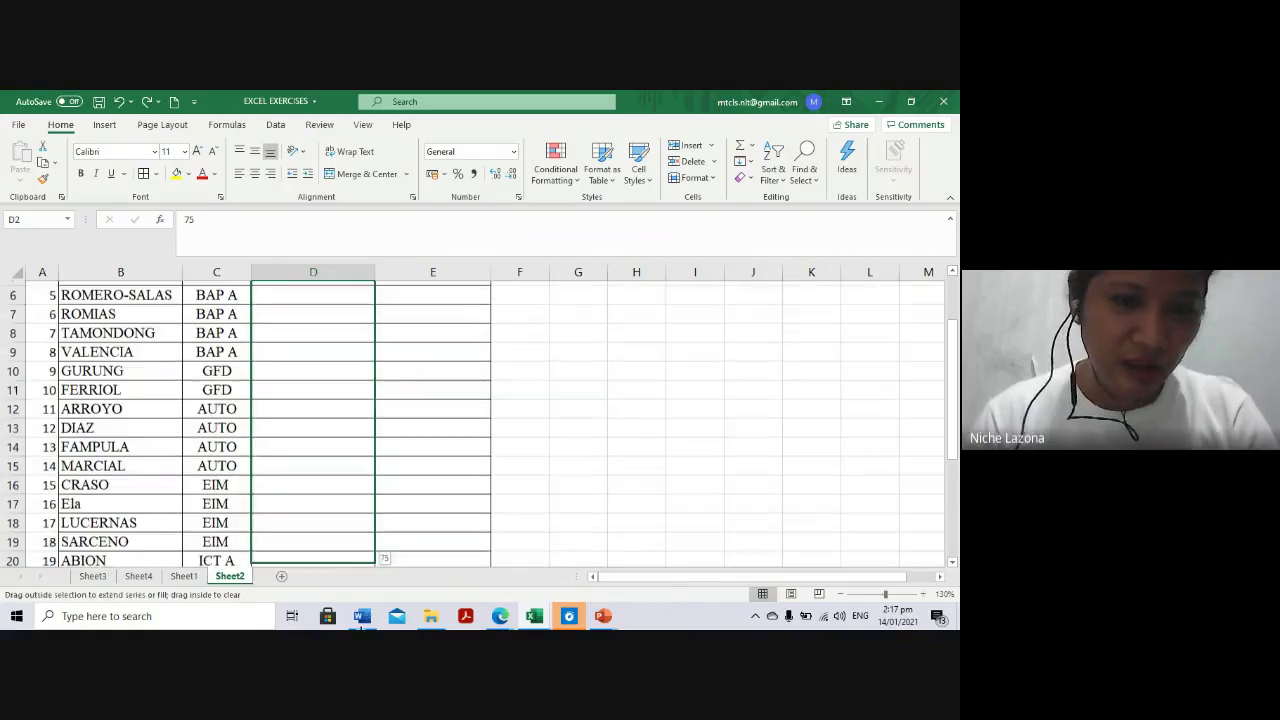
drag(375, 545, 345, 522)
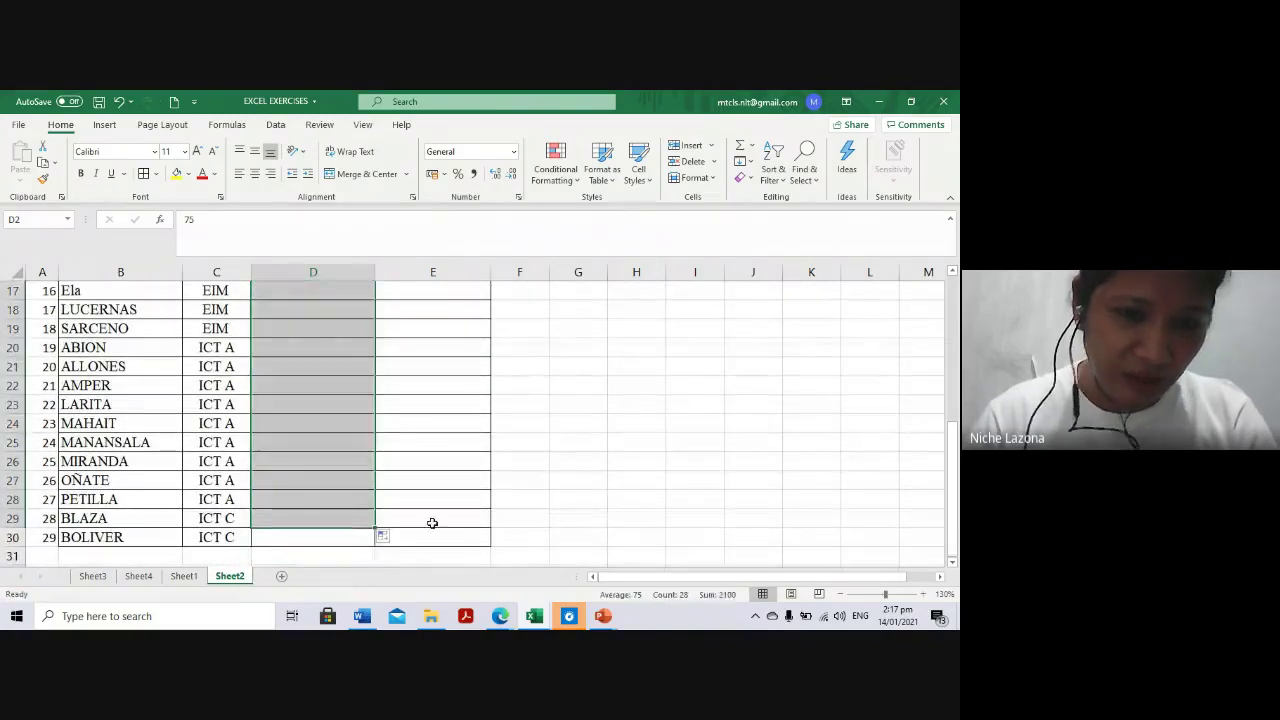
click(384, 538)
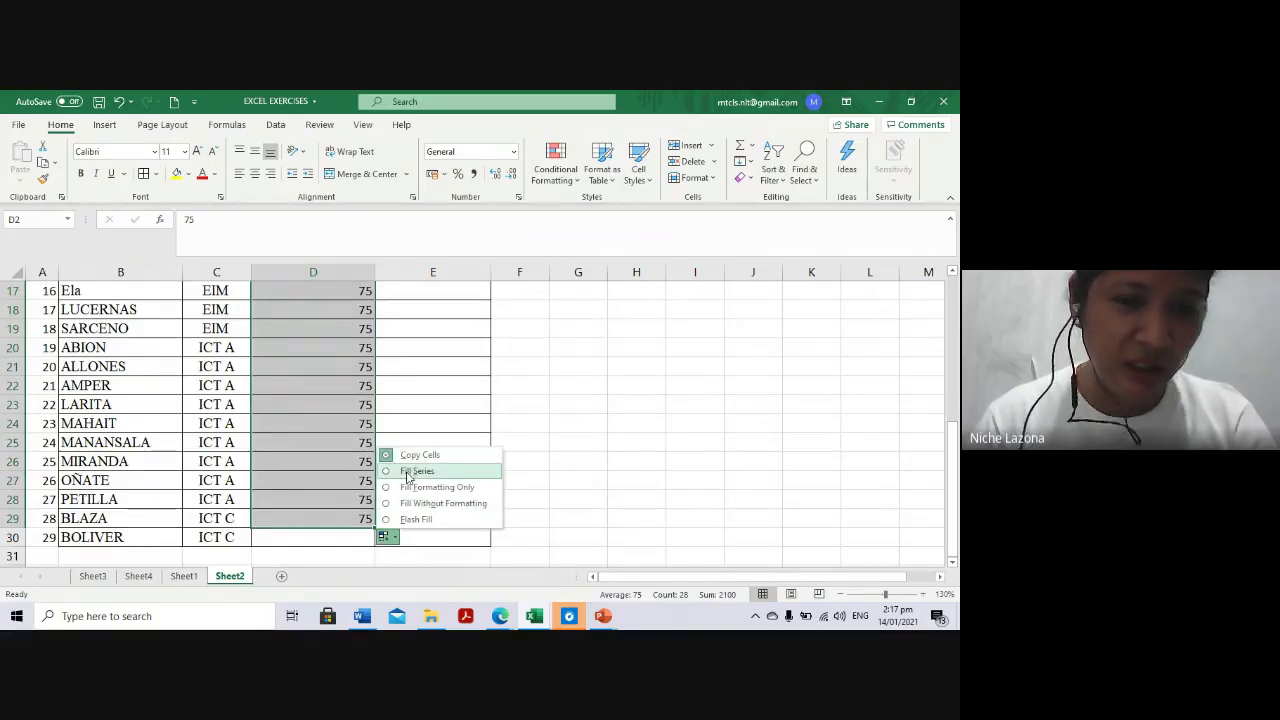
click(407, 472)
Copy the 99 from D26 into D27 through D30
scroll(357, 500, up, 5)
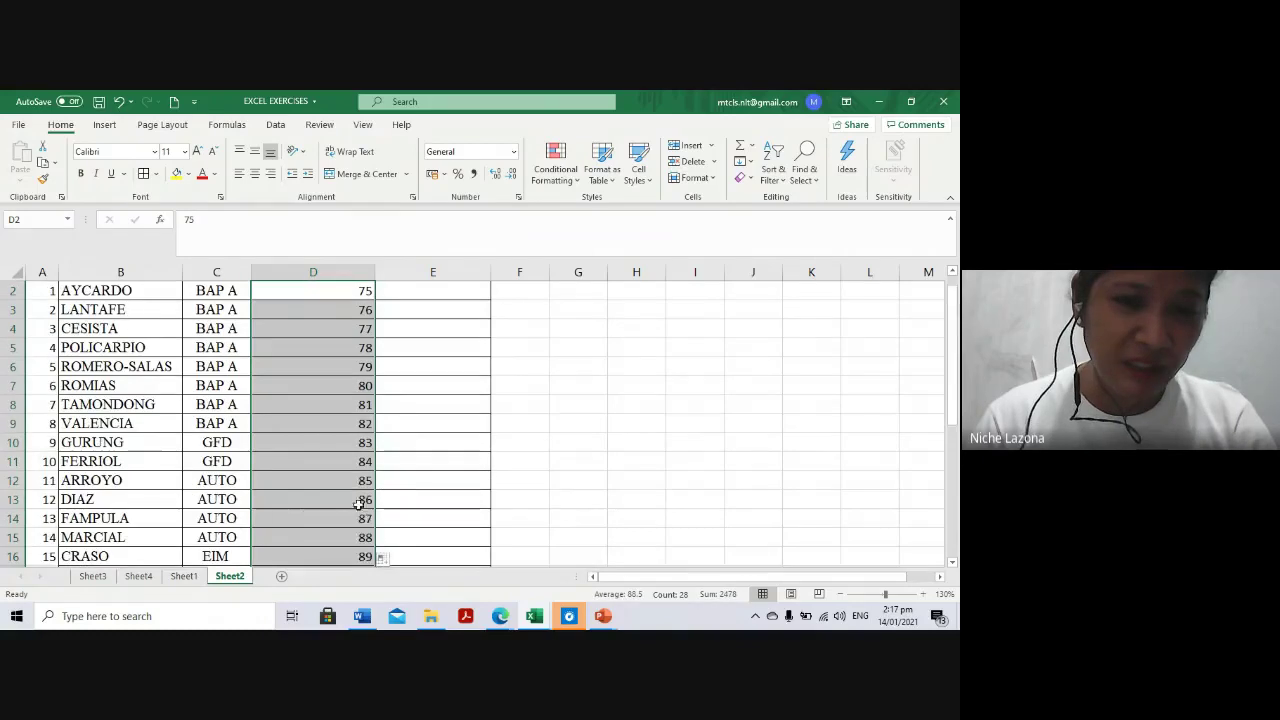
scroll(314, 494, down, 5)
scroll(329, 406, down, 4)
scroll(362, 446, up, 5)
scroll(362, 446, down, 2)
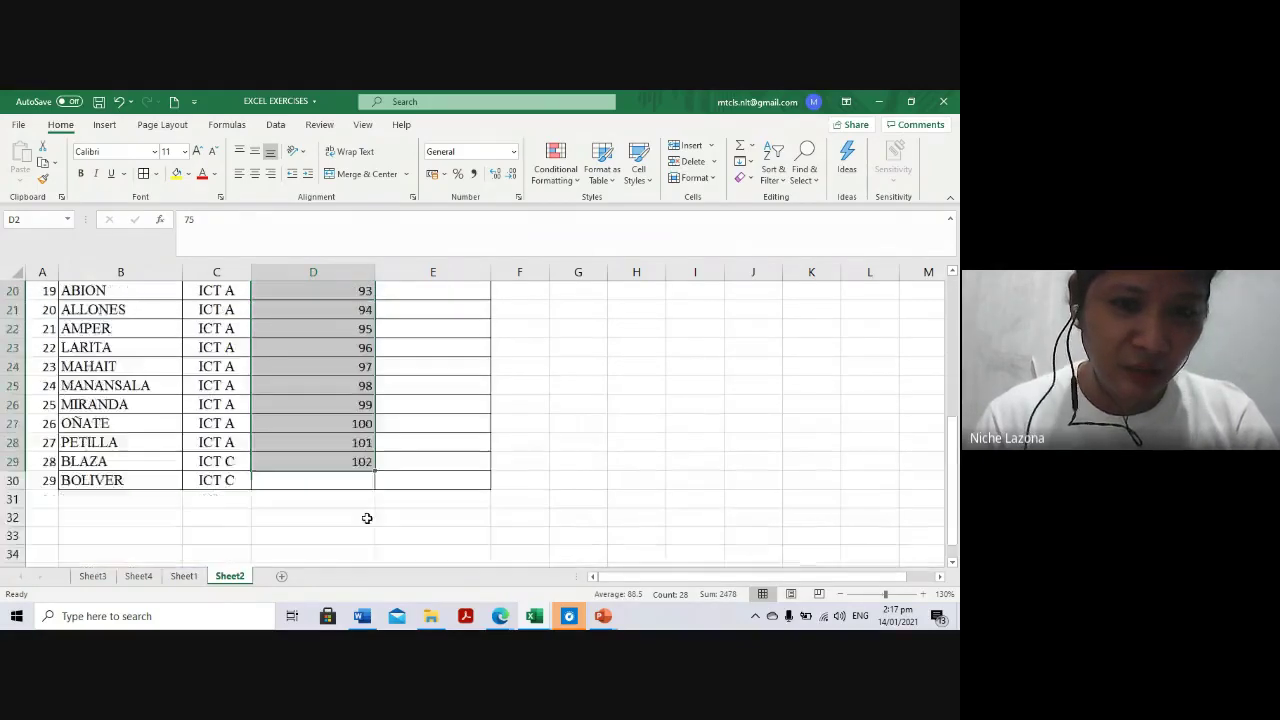
scroll(366, 520, down, 1)
click(353, 366)
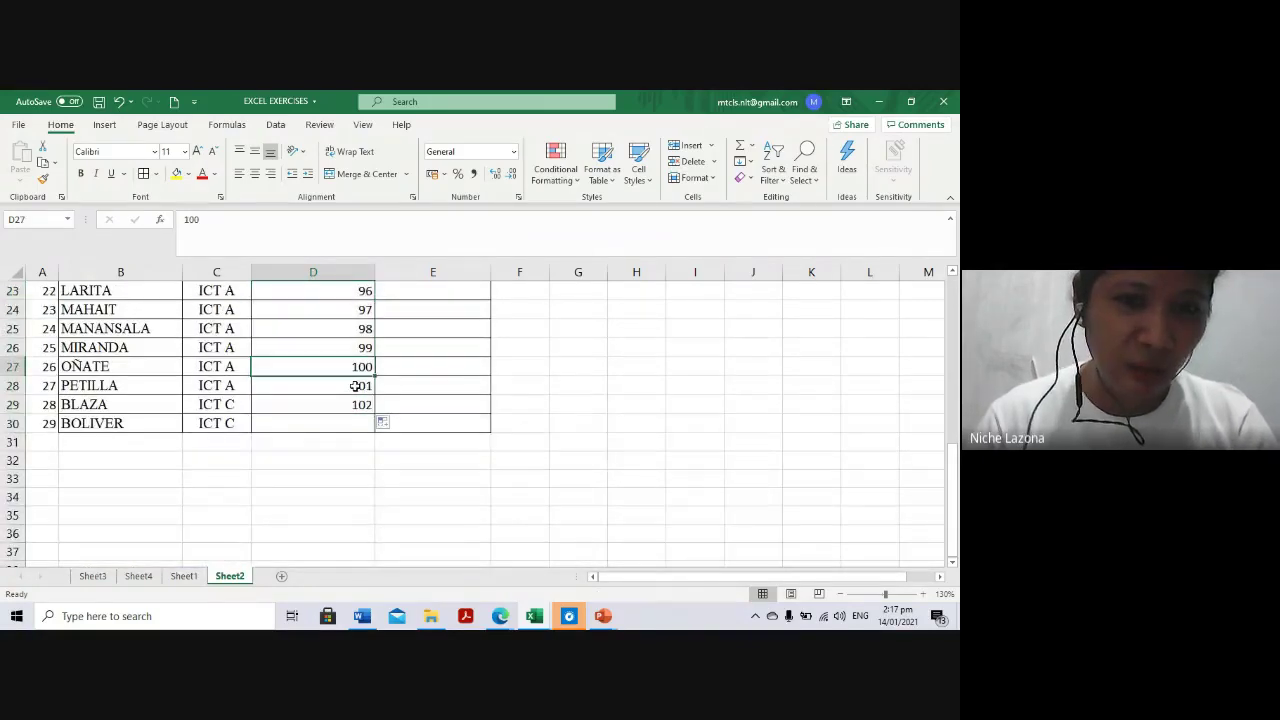
click(357, 348)
key(ctrl+c)
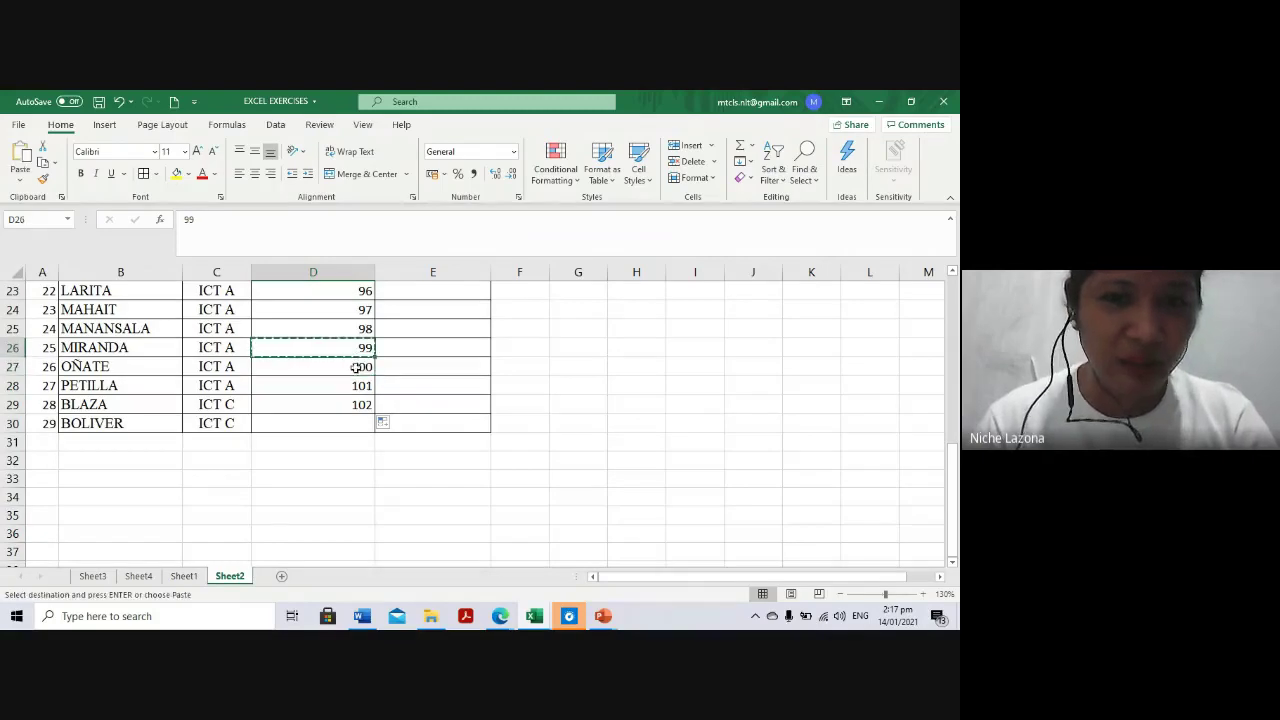
drag(357, 366, 353, 424)
key(ctrl+v)
scroll(446, 437, up, 6)
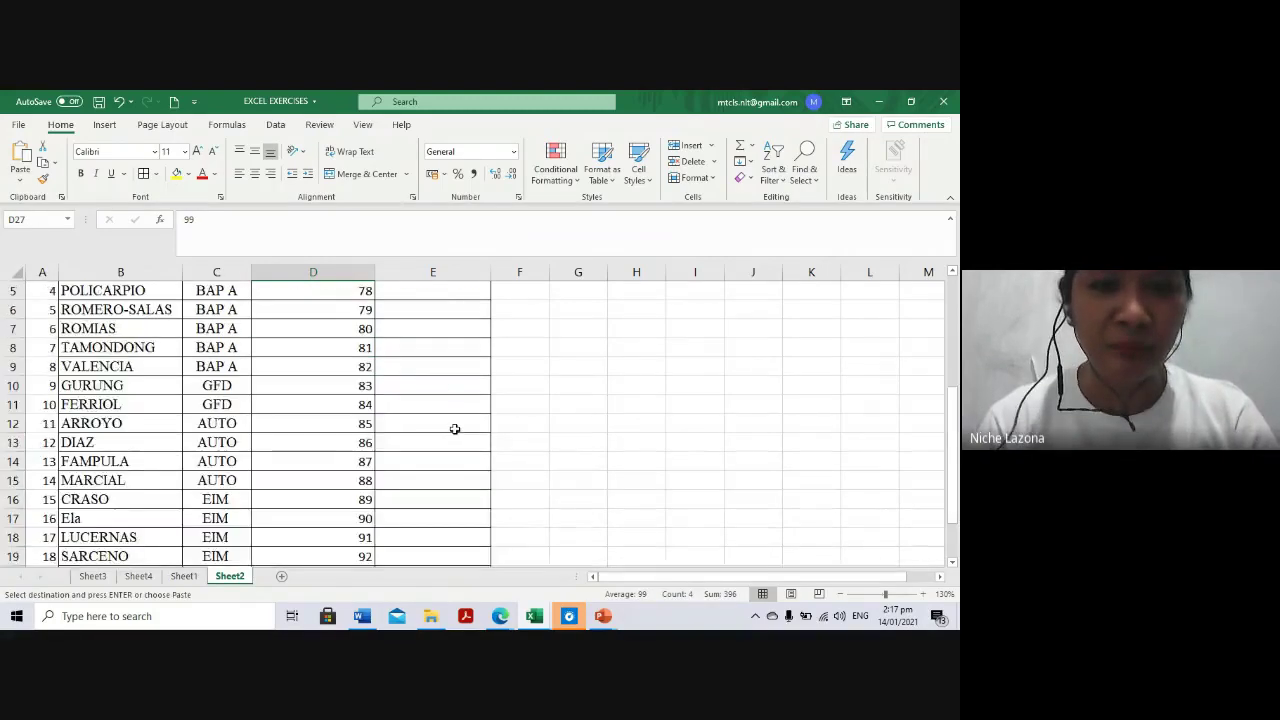
scroll(454, 429, up, 2)
Enter 65 in E2 and fill down to E30 as a series counting up to 93
click(420, 316)
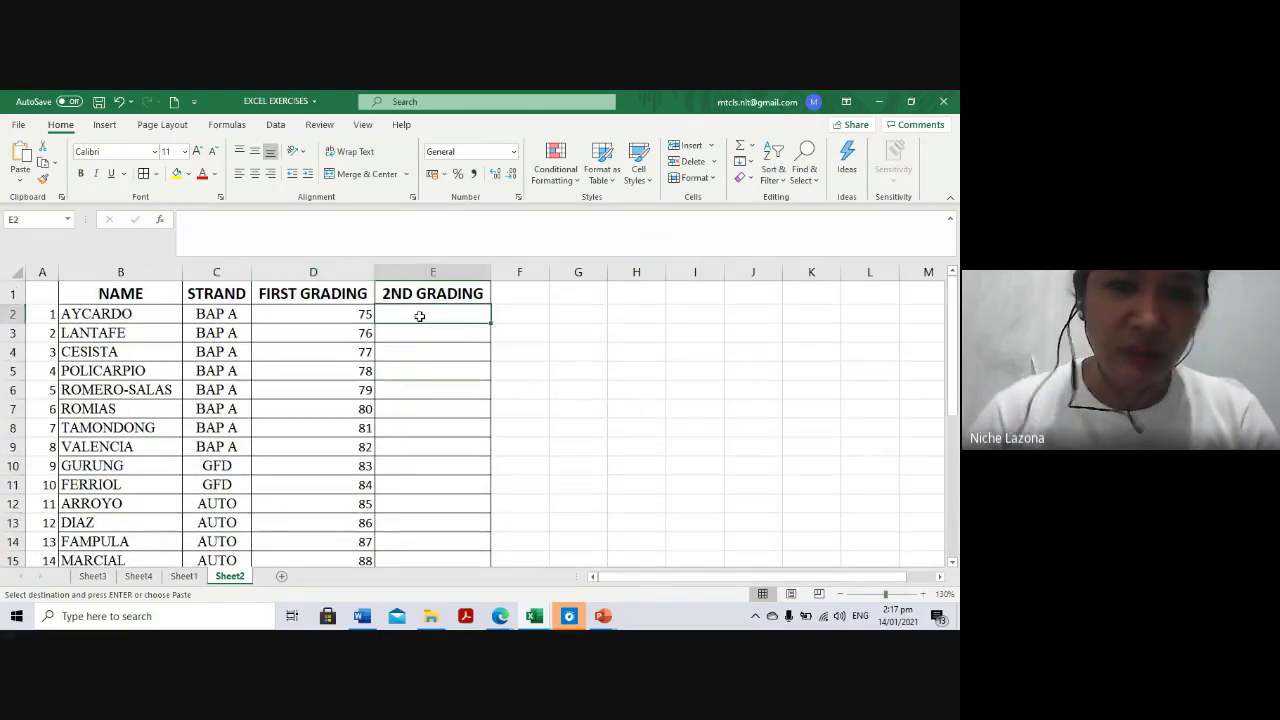
key(Escape)
text(7)
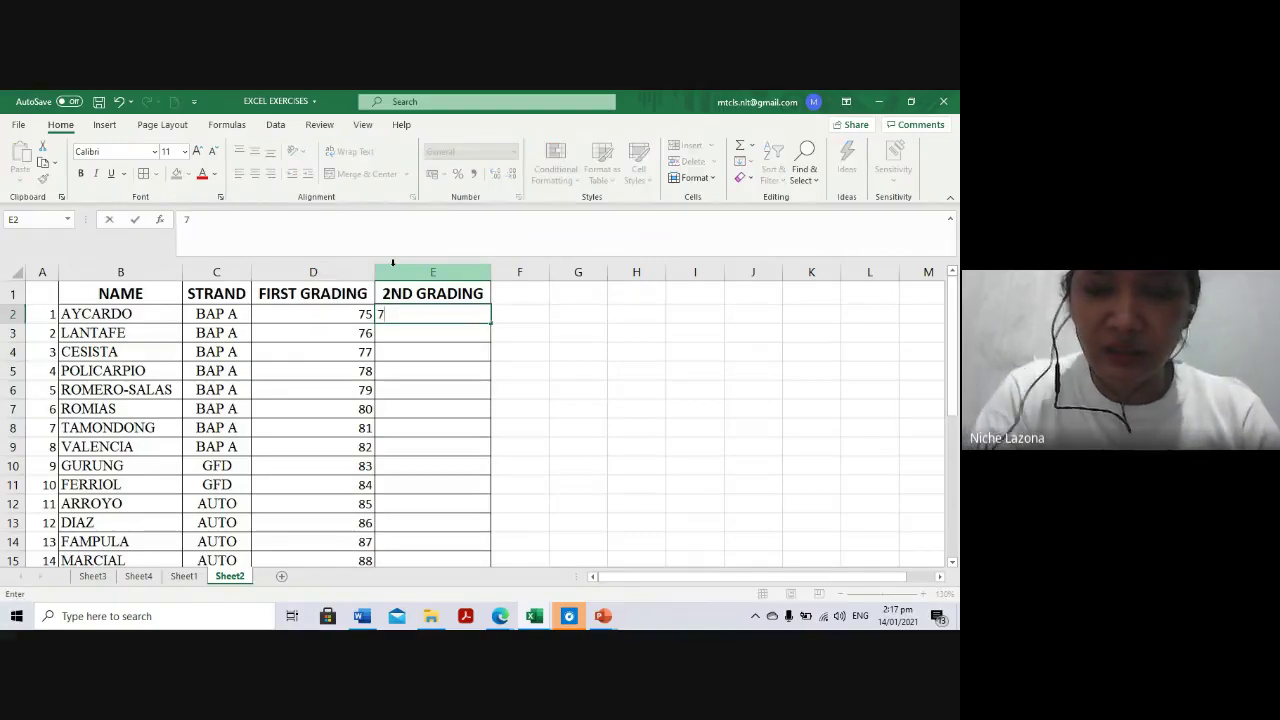
key(BackSpace)
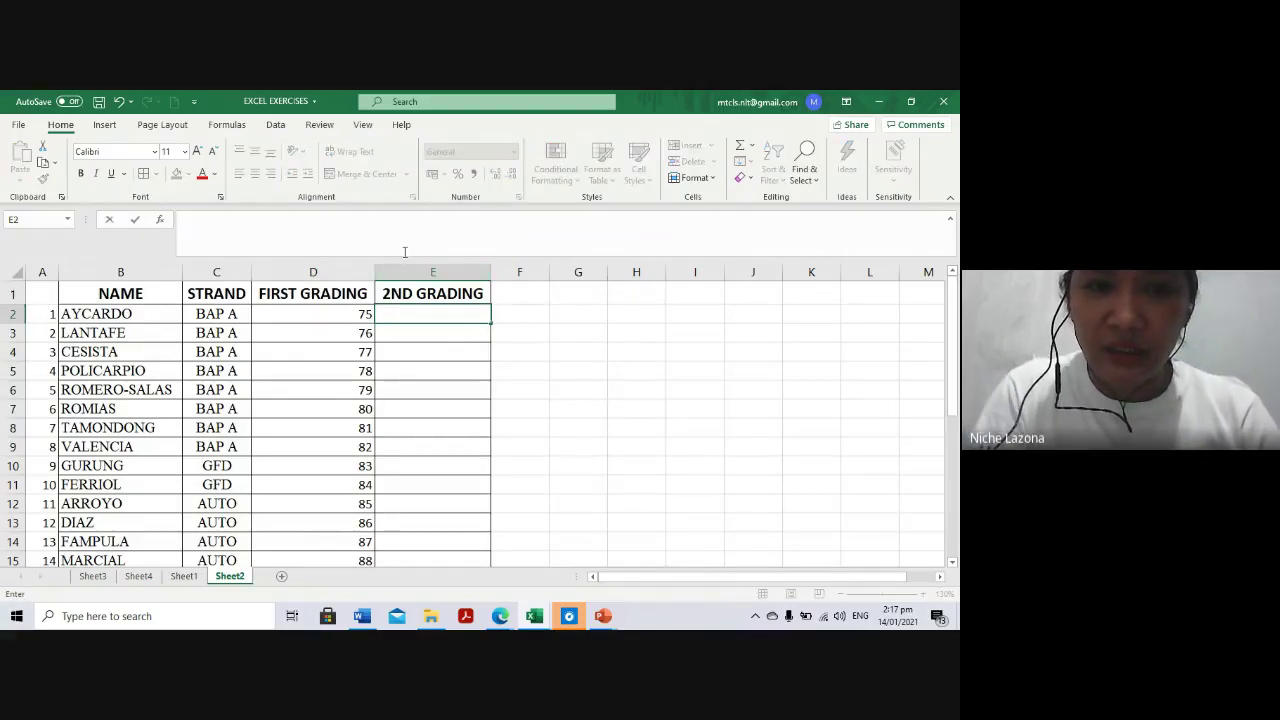
text(65)
key(Return)
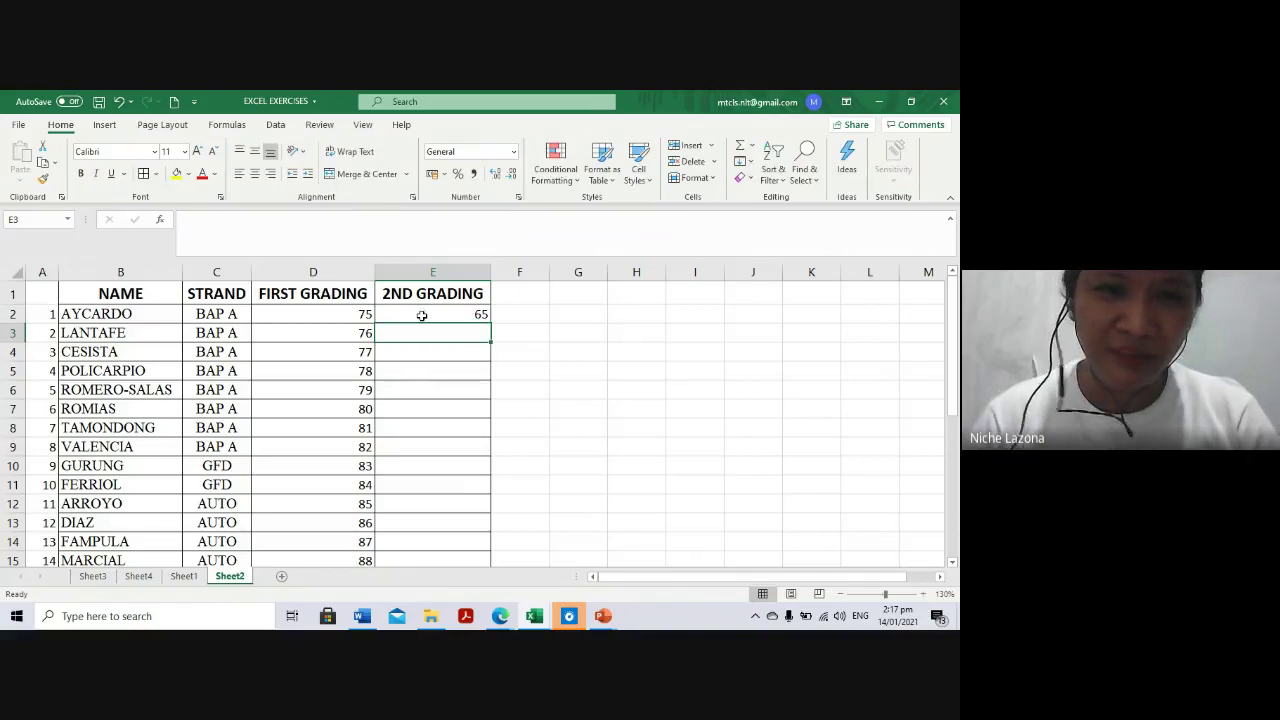
click(422, 314)
drag(491, 323, 430, 569)
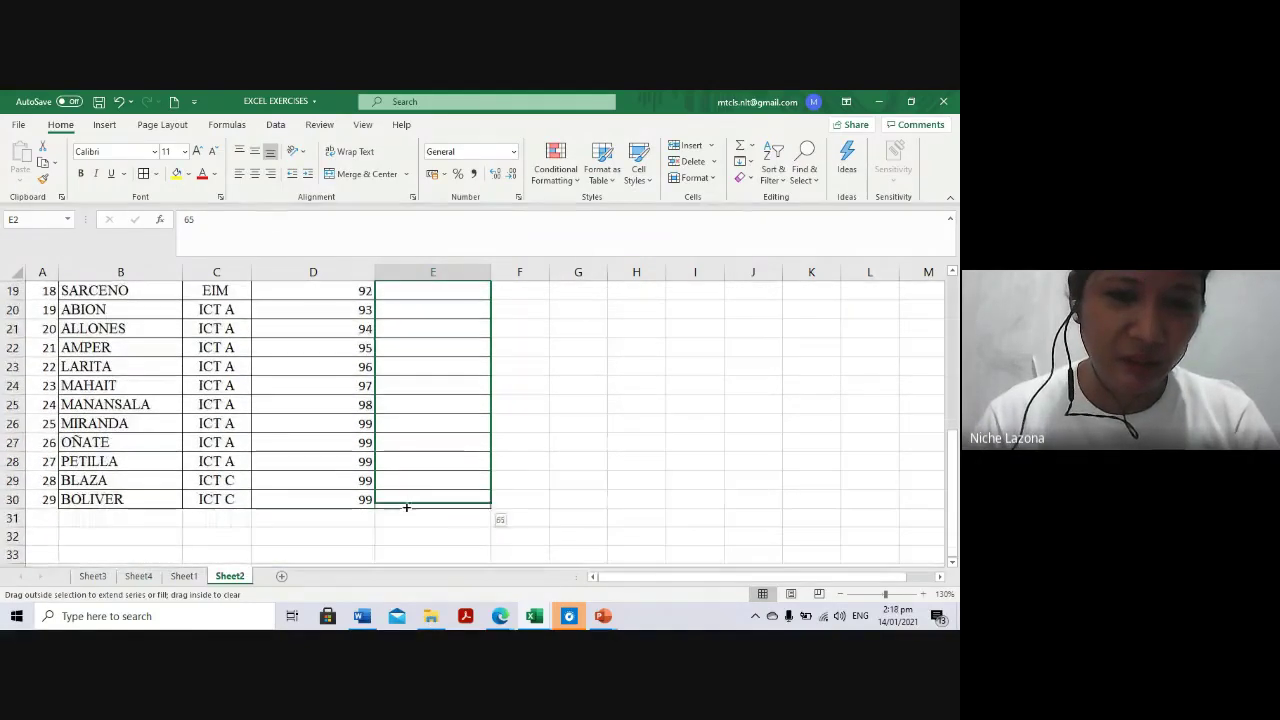
drag(430, 569, 408, 505)
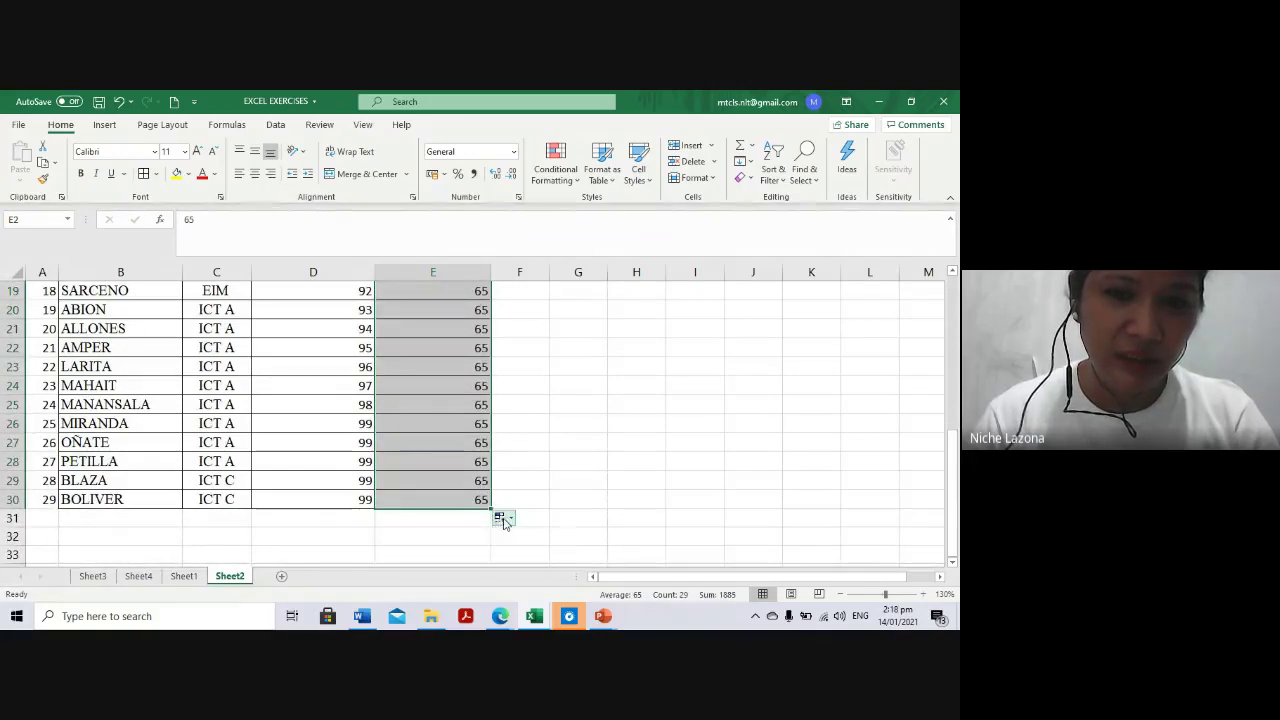
click(502, 518)
click(533, 452)
scroll(430, 420, up, 6)
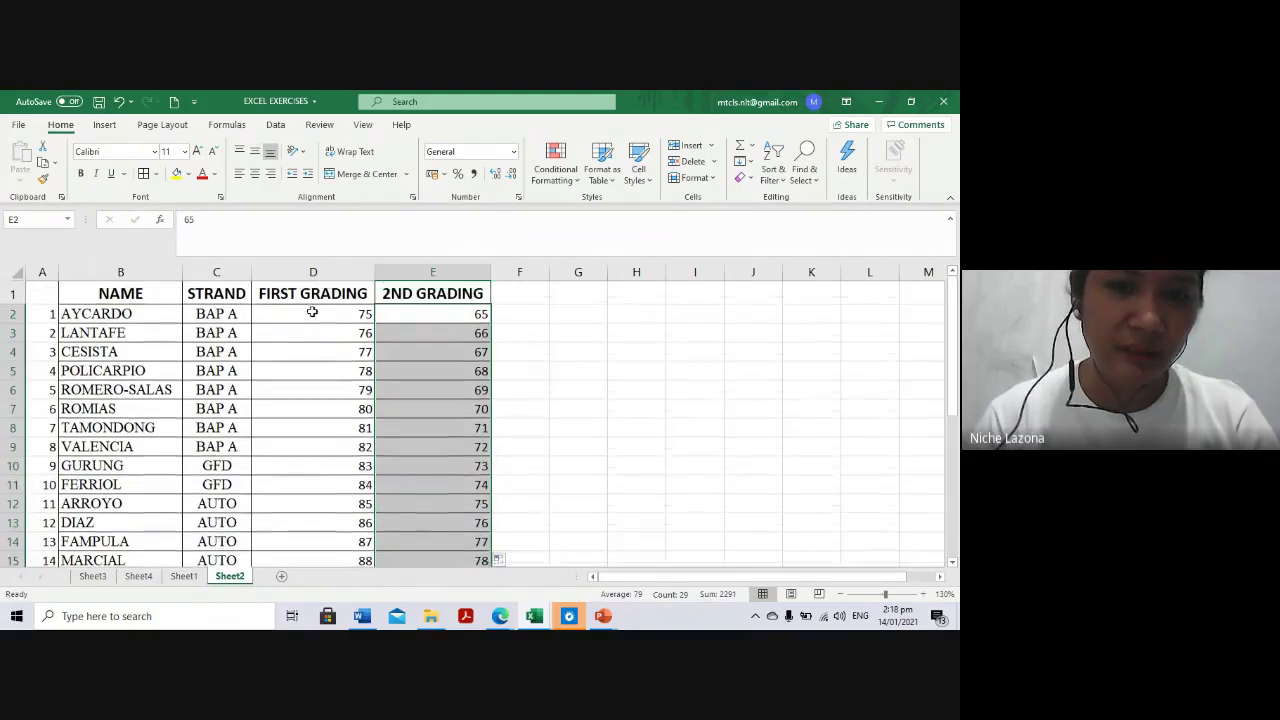
Centre the grade numbers in the FIRST and 2ND GRADING columns D and E
drag(313, 272, 447, 280)
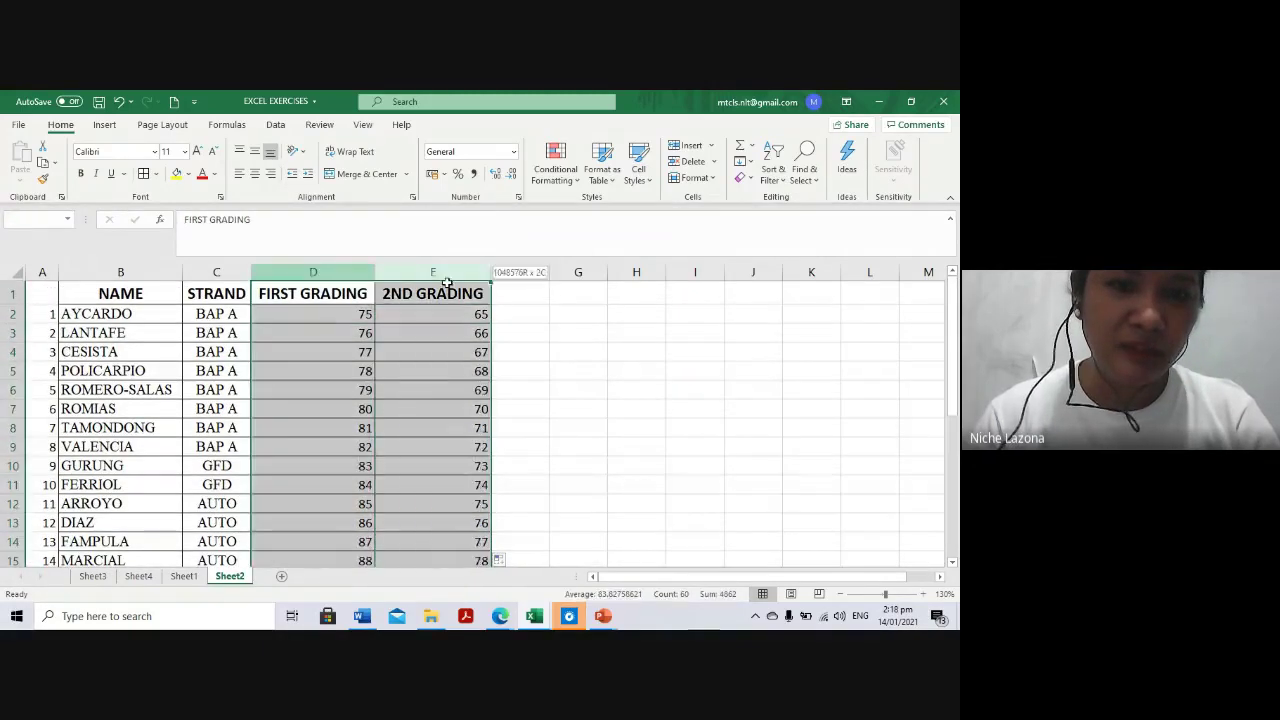
click(255, 174)
click(520, 333)
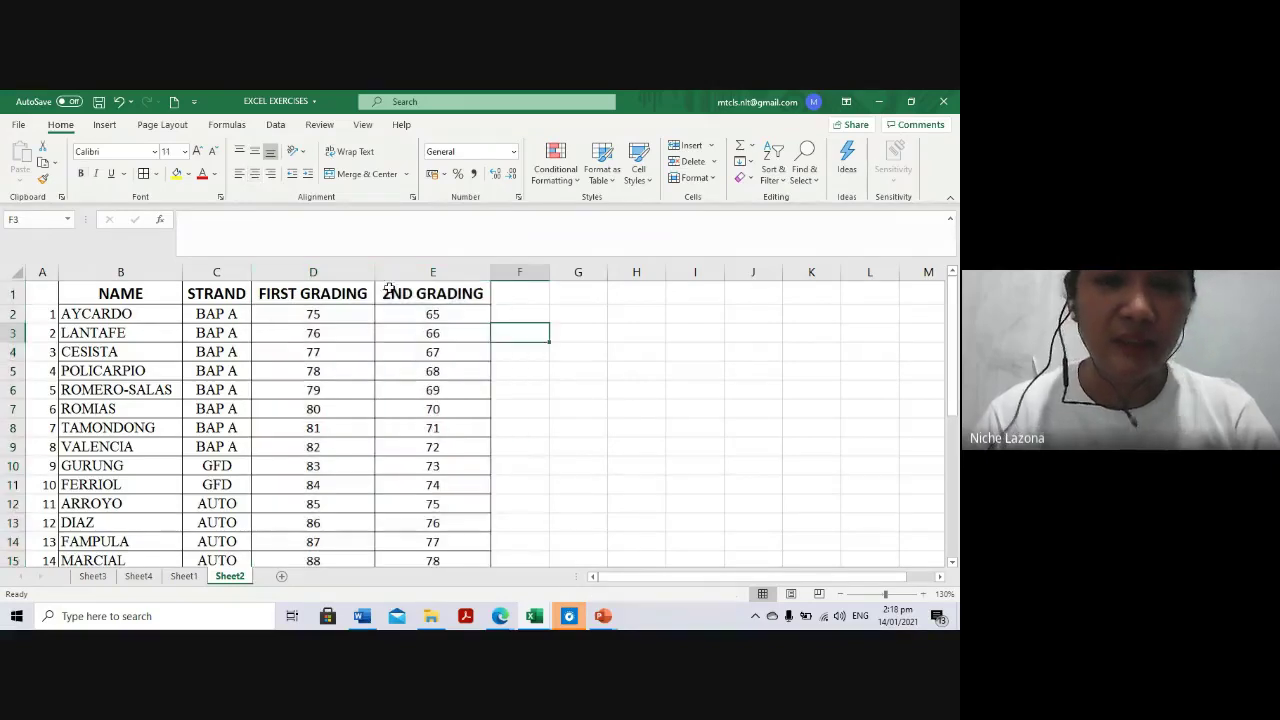
Copy column E into F, rename F1 to FINAL GRADE, and clear the cells below it
click(313, 314)
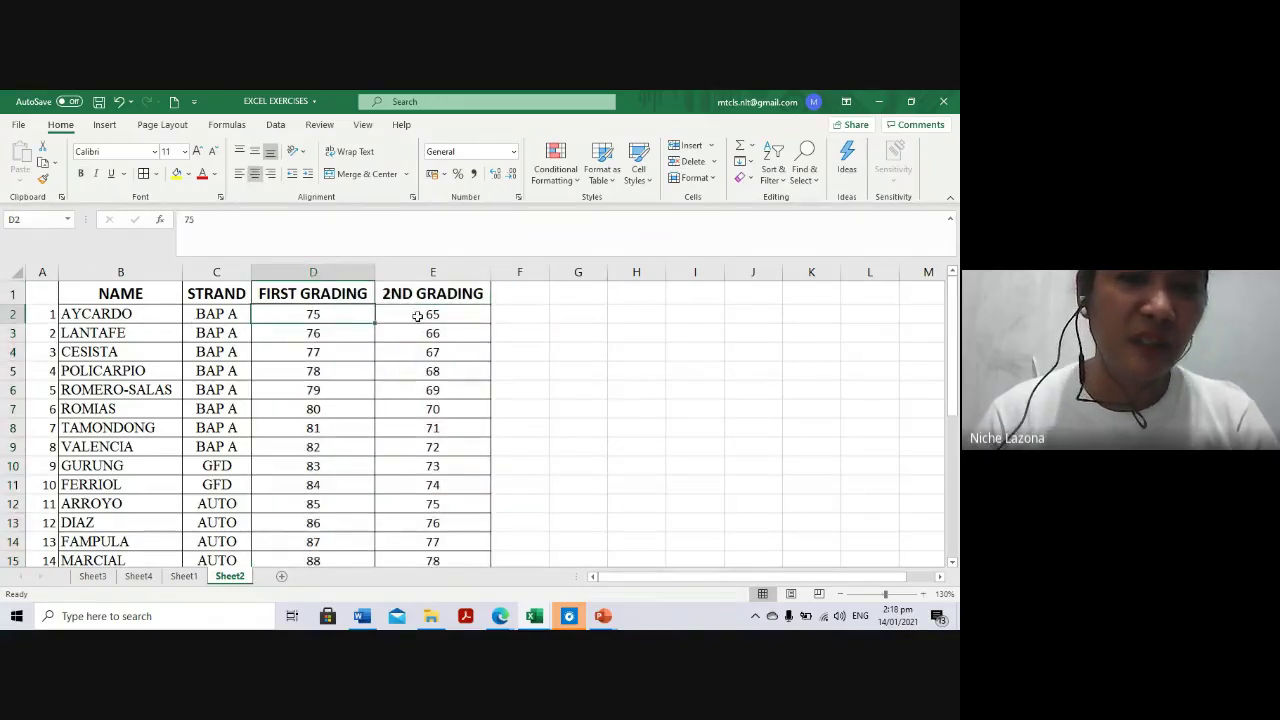
click(450, 272)
key(ctrl+c)
click(519, 272)
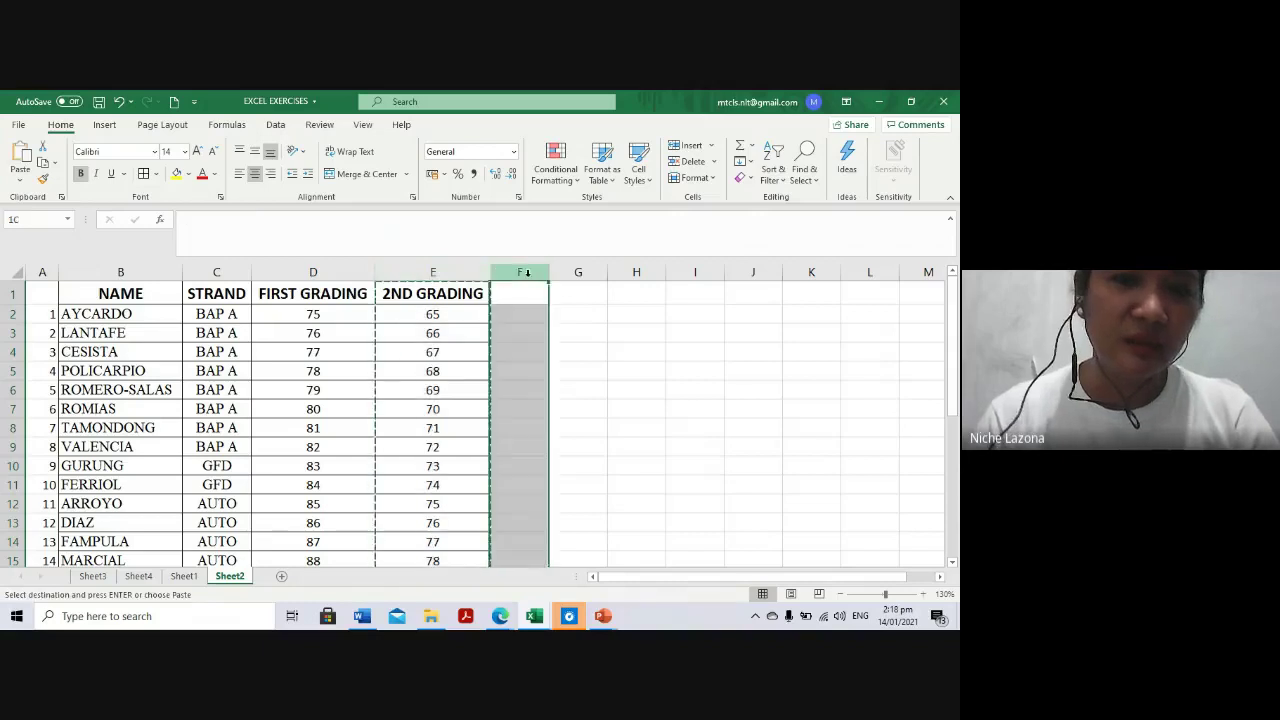
key(ctrl+v)
click(551, 292)
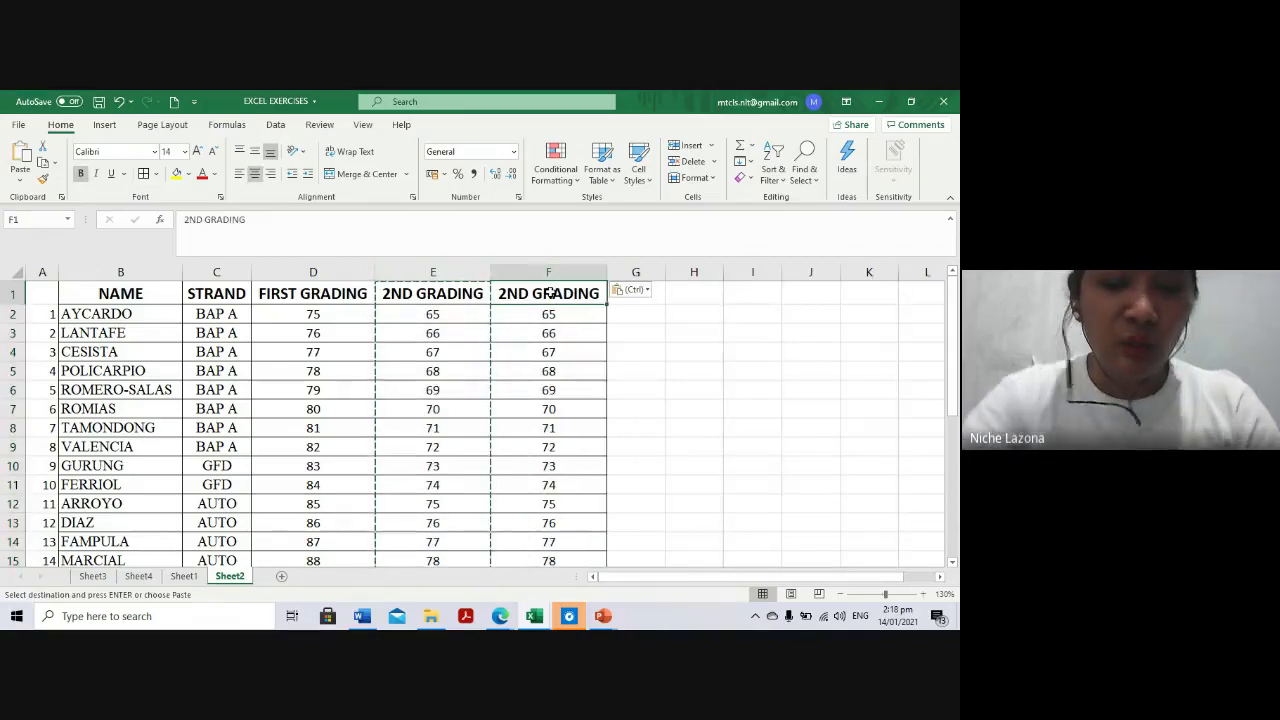
text(FINAL)
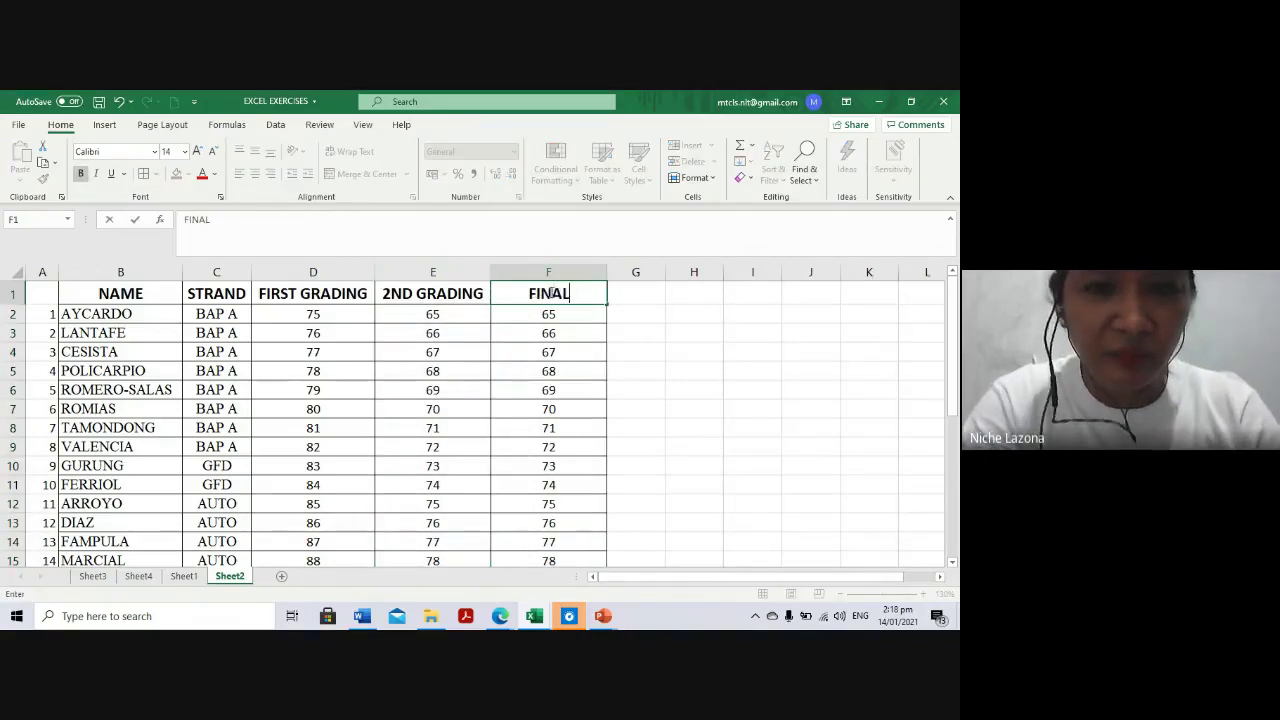
text( GRADE)
key(Return)
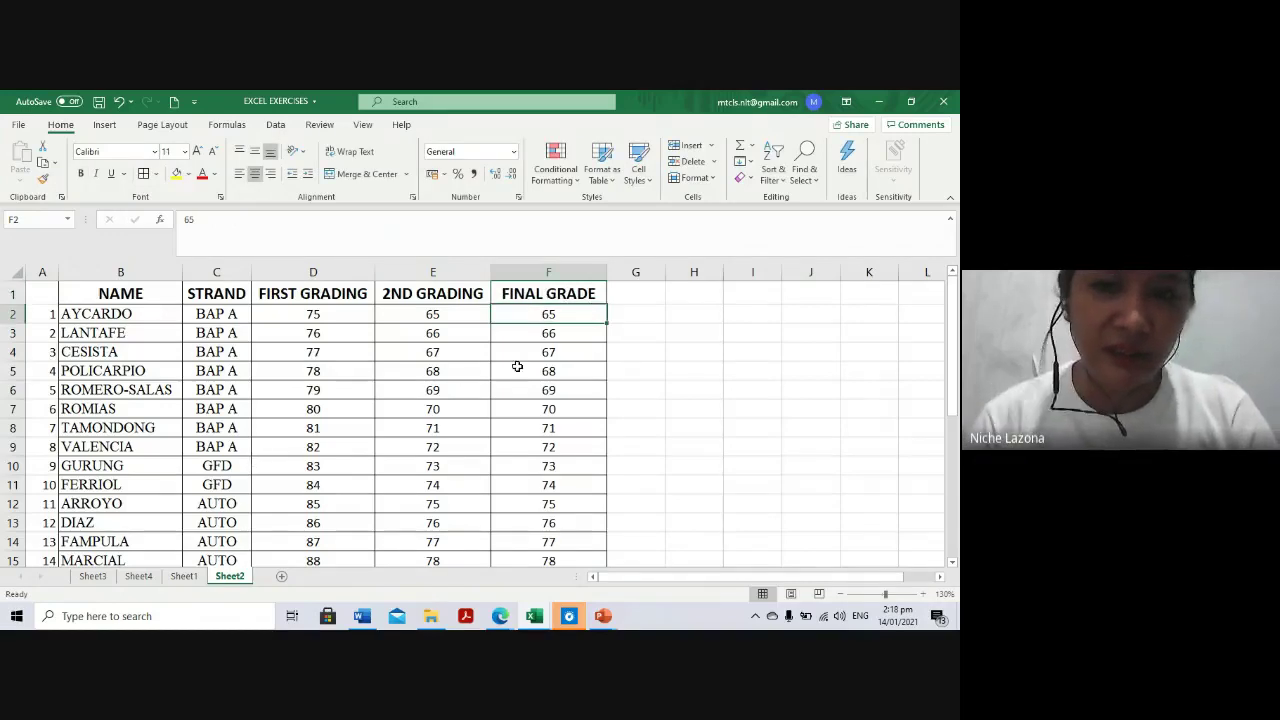
drag(567, 315, 578, 596)
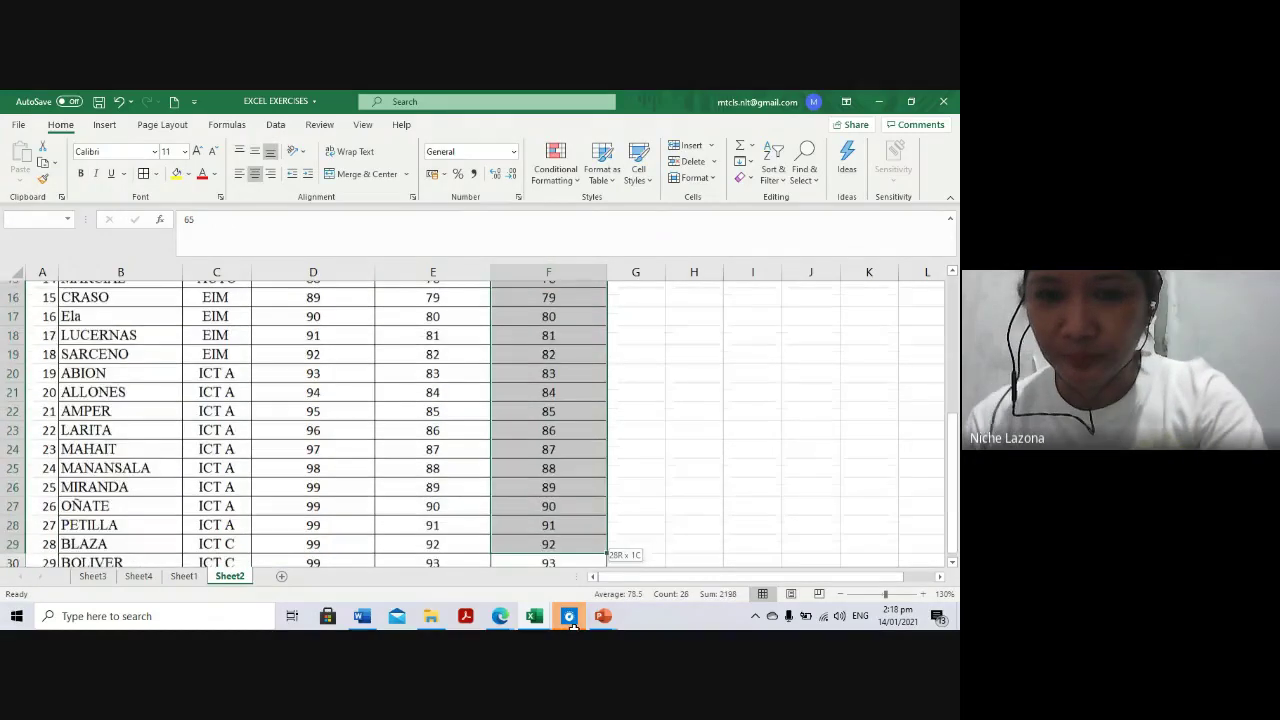
drag(578, 596, 540, 314)
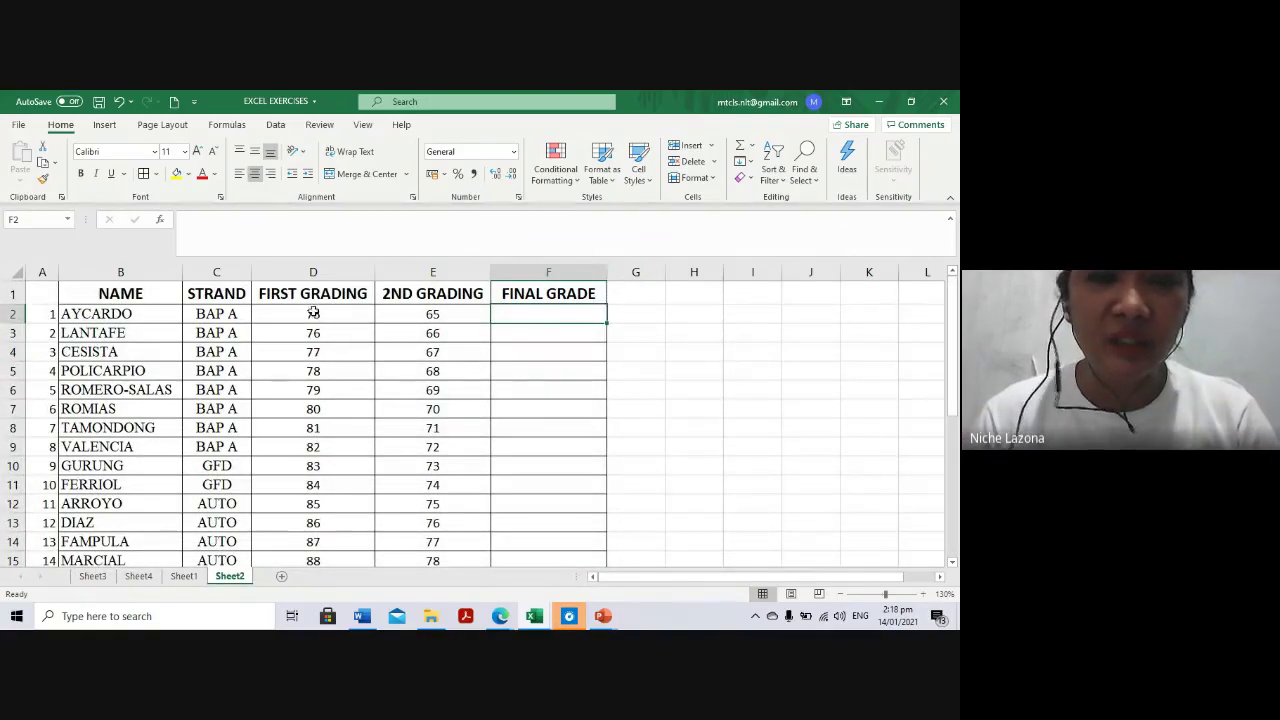
In cell F2 under FINAL GRADE, enter an equals sign to begin the formula
drag(313, 293, 432, 293)
click(458, 314)
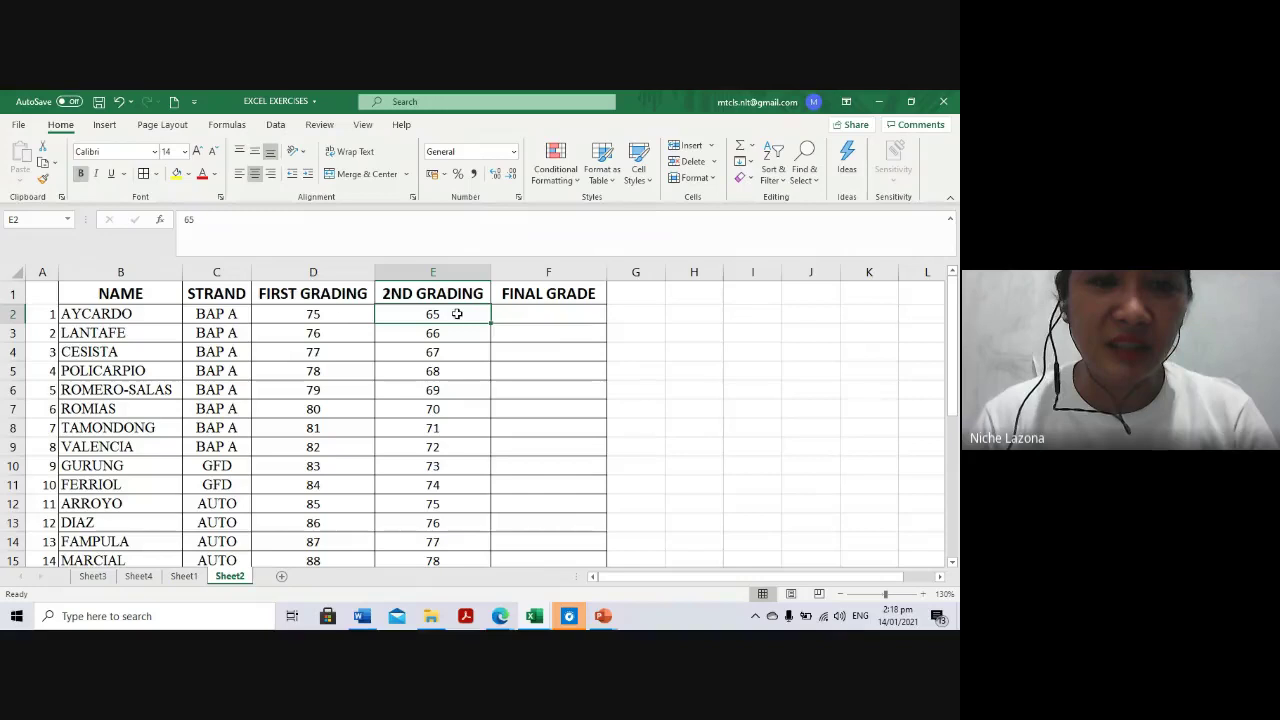
click(526, 314)
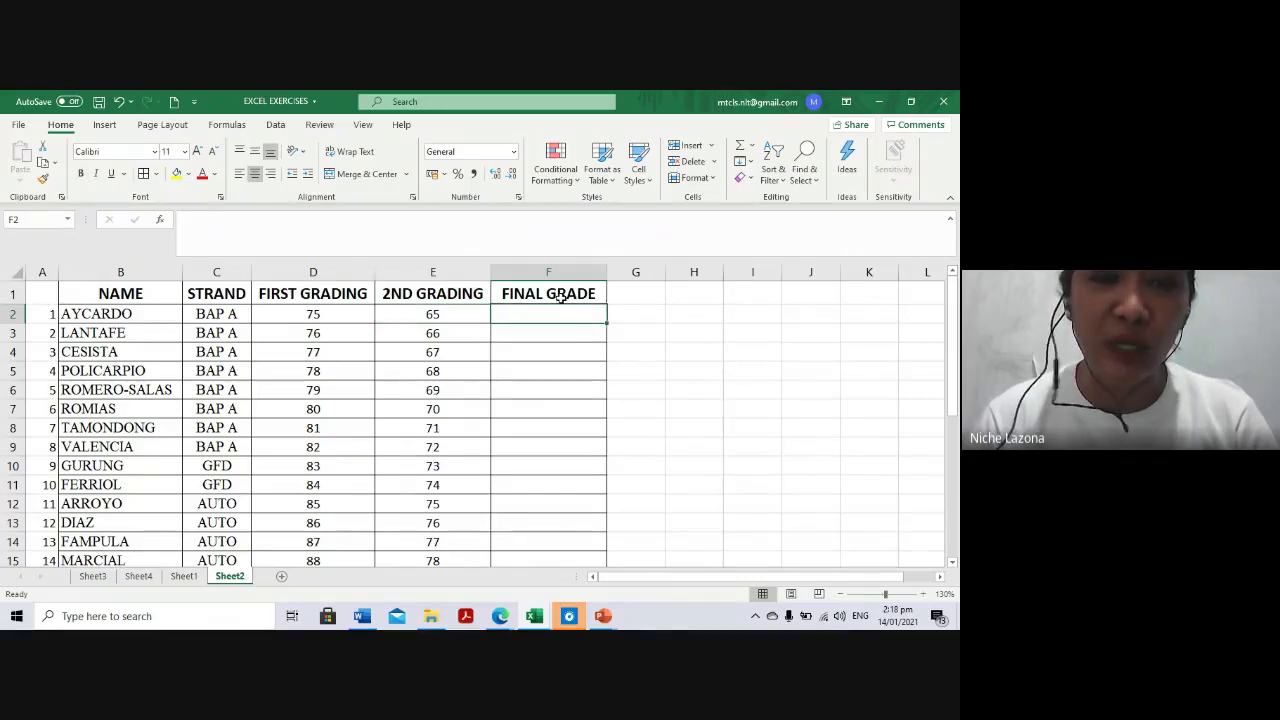
click(318, 316)
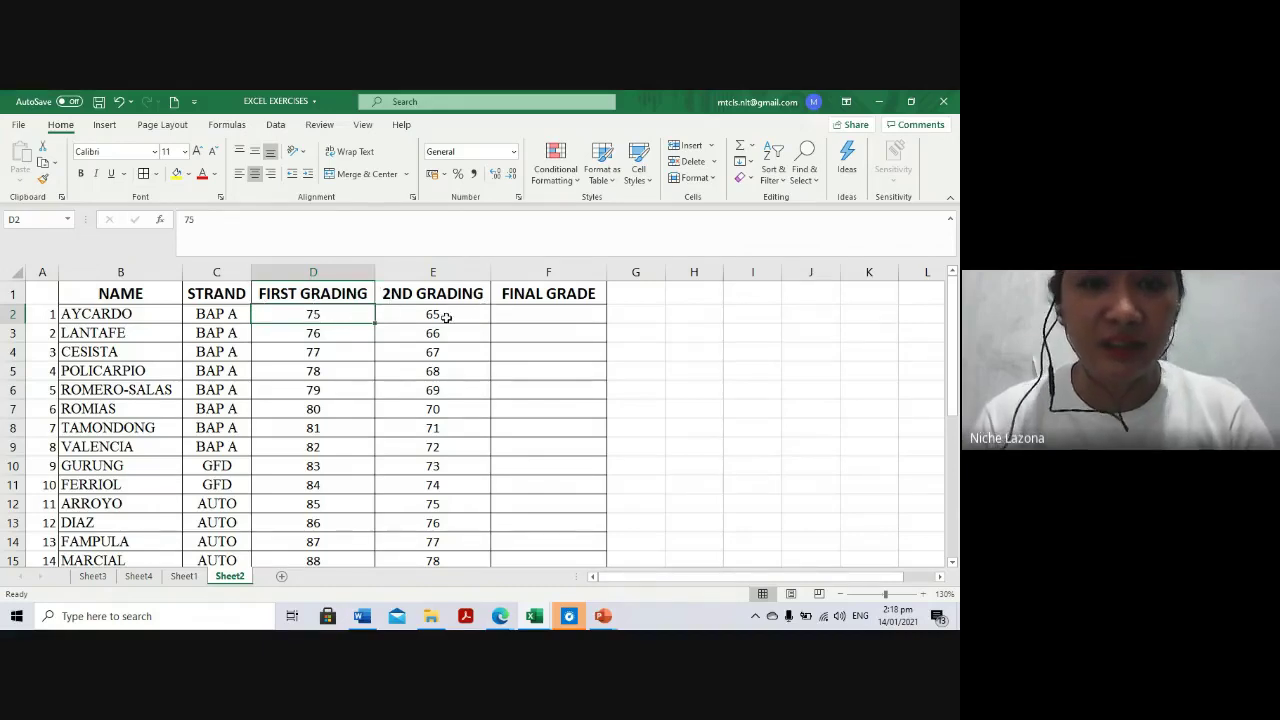
click(554, 316)
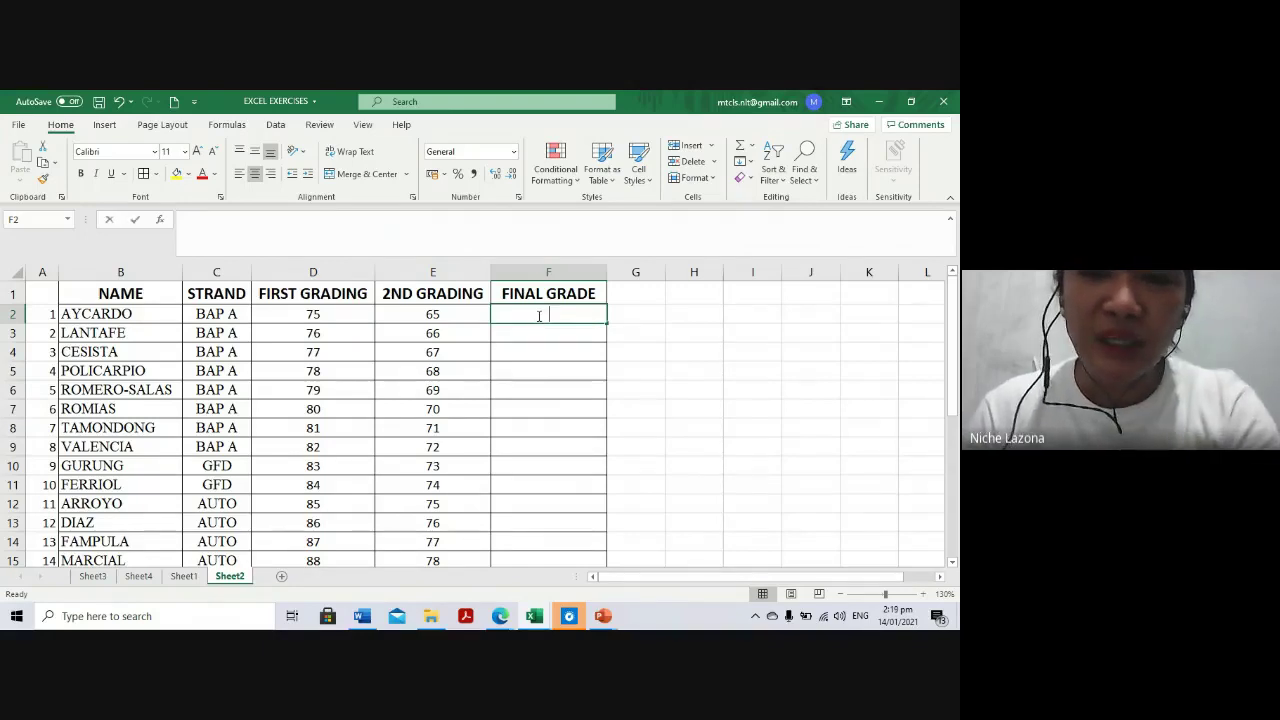
text(=)
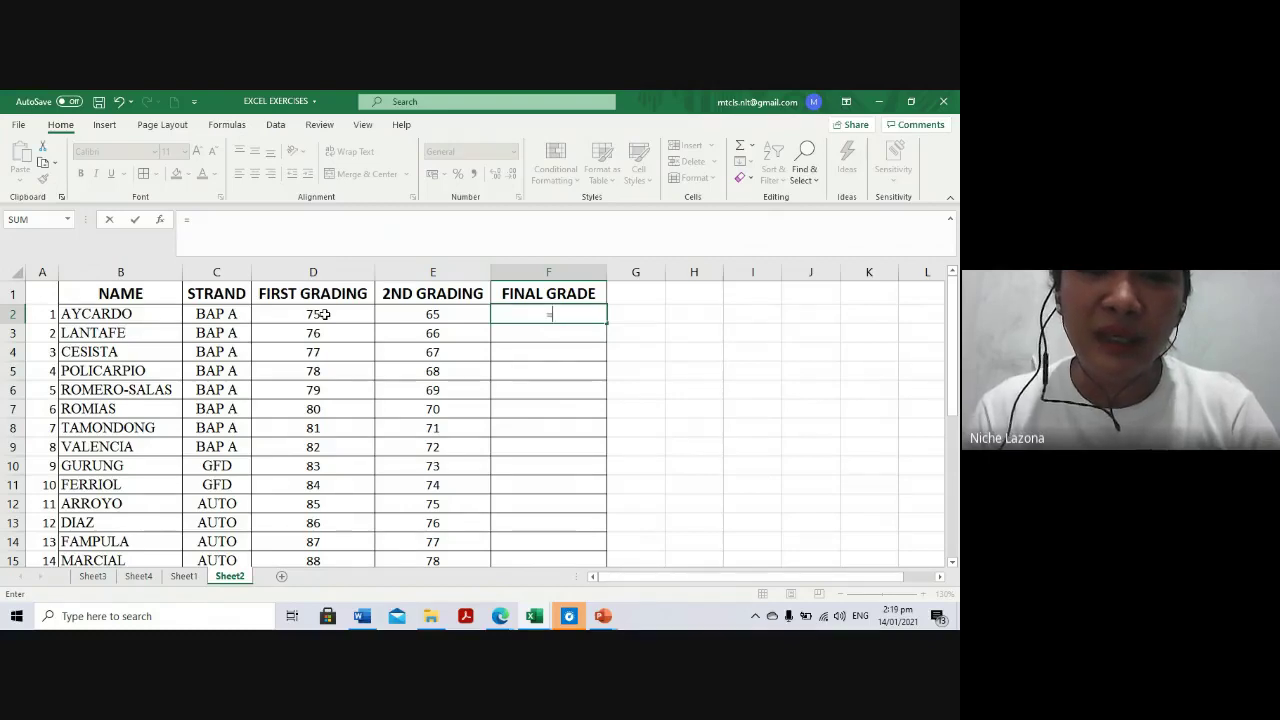
Enter the formula =D2+E2/2 in F2
click(324, 314)
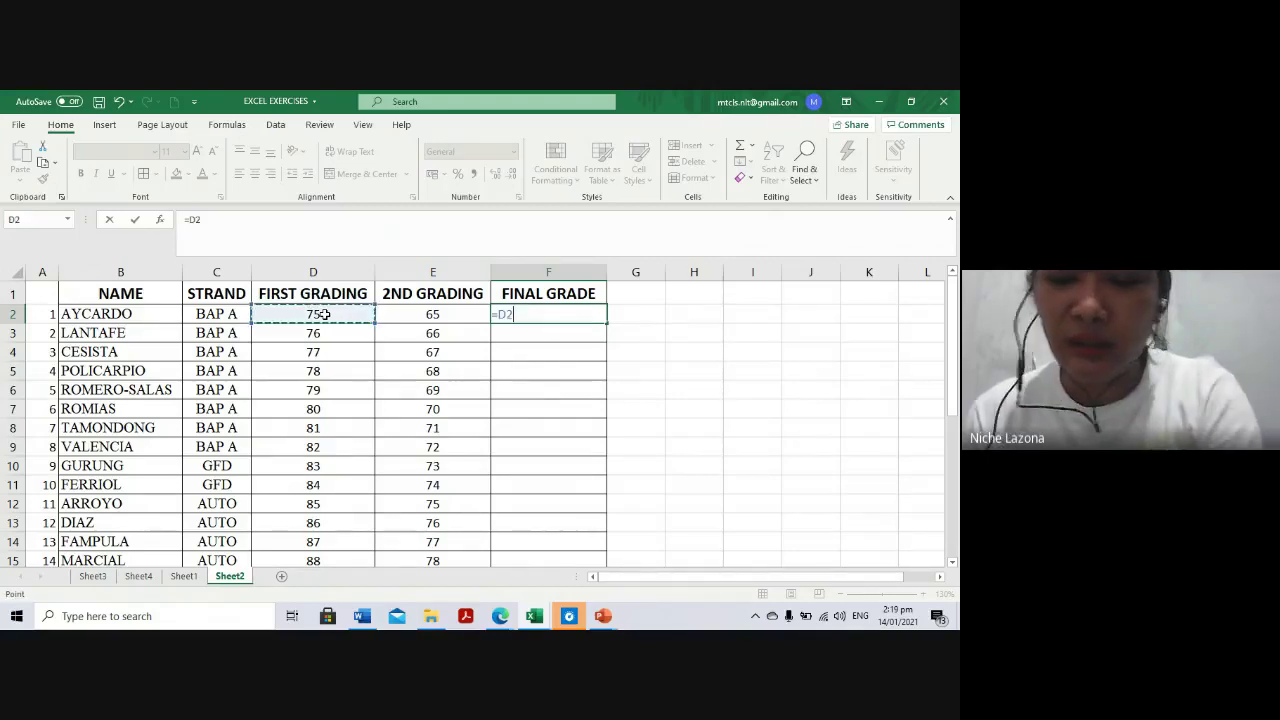
text(+)
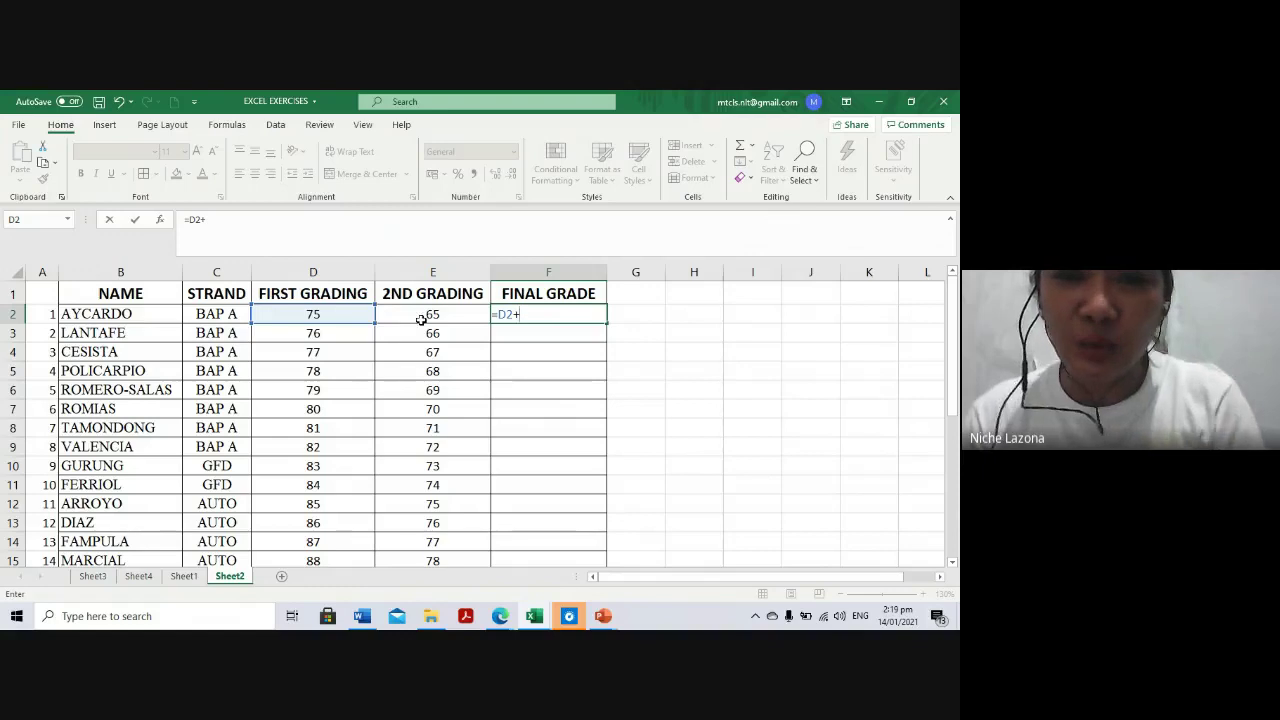
click(421, 319)
text(/)
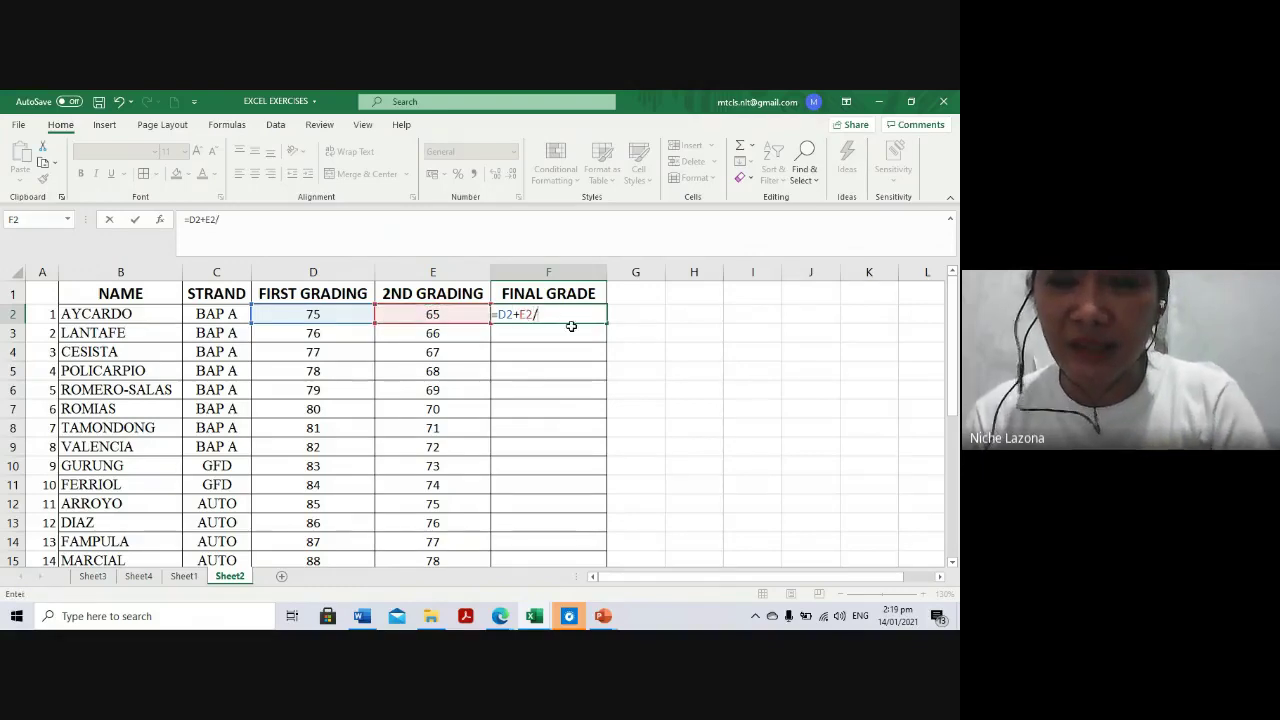
text(2)
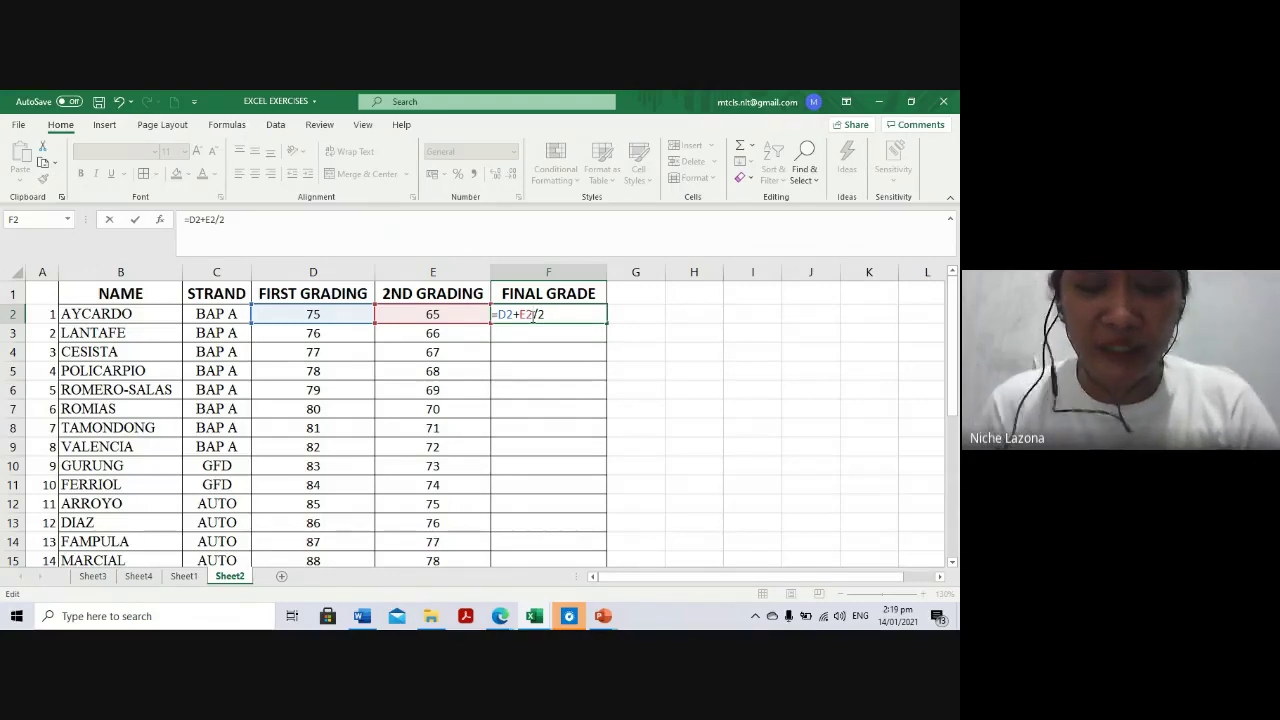
key(Return)
Add parentheses so F2 reads =(D2+E2)/2, giving a final grade of 70
click(531, 315)
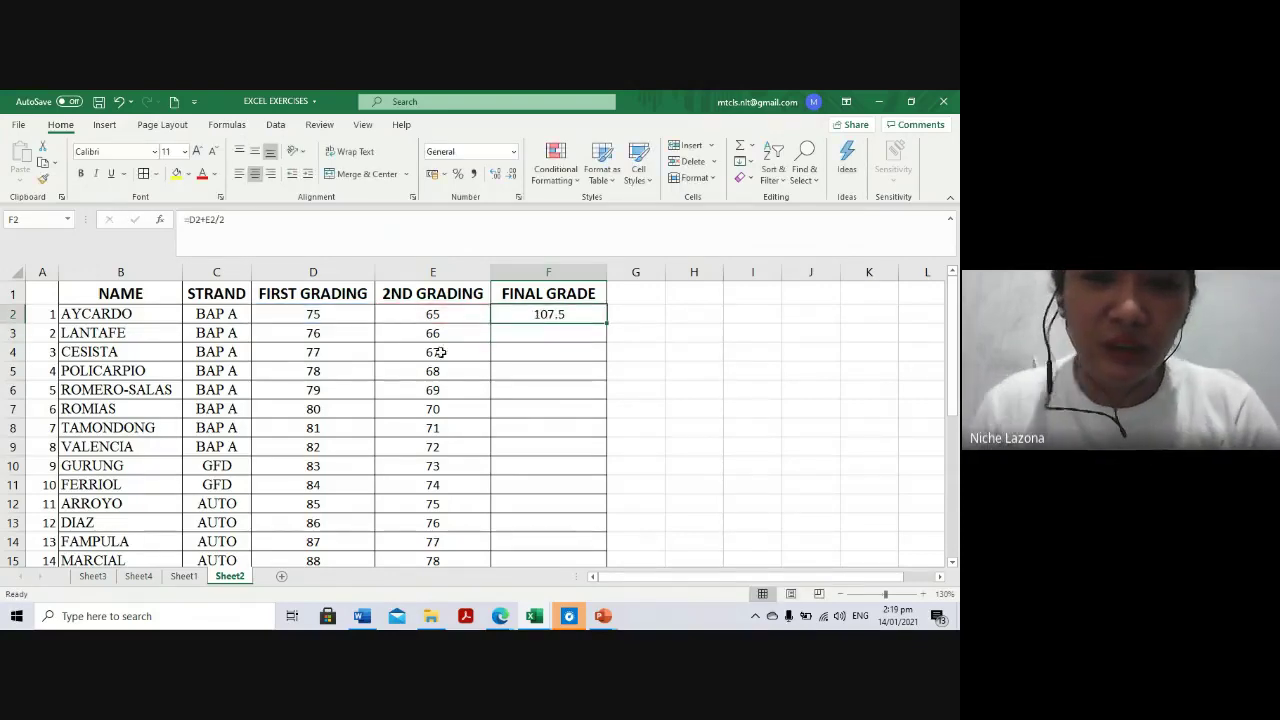
double_click(531, 313)
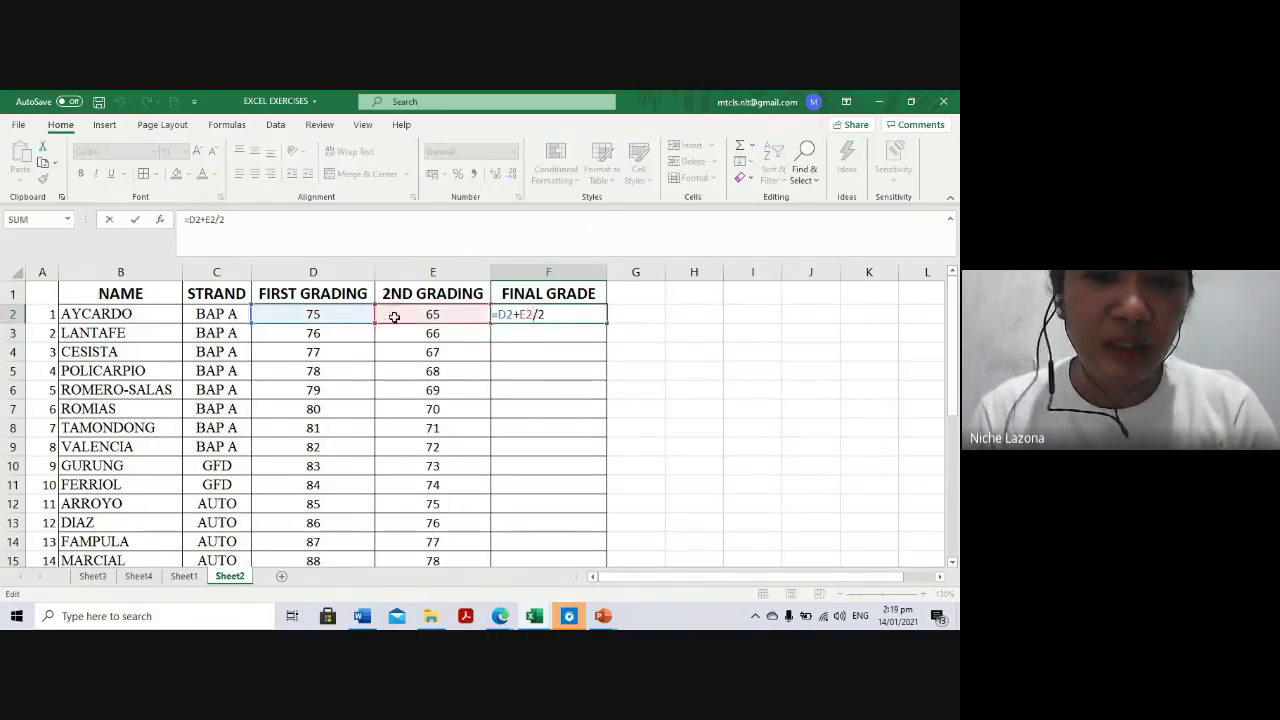
text())
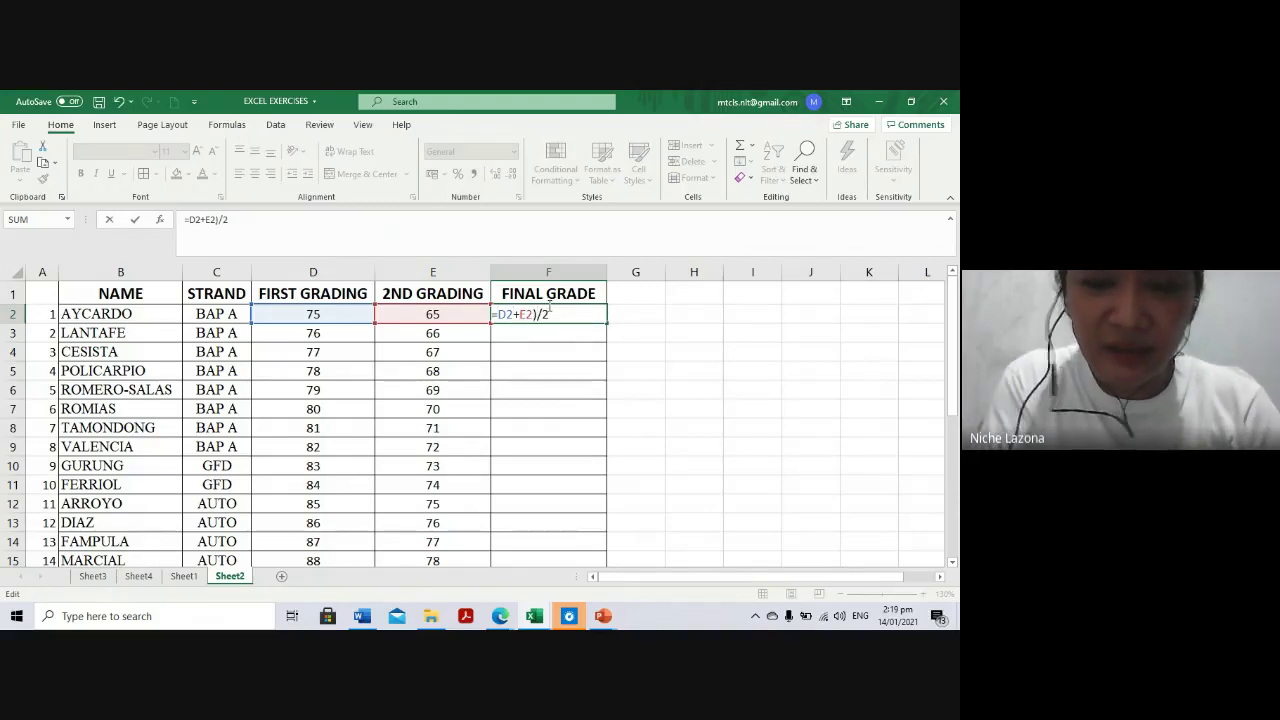
text(()
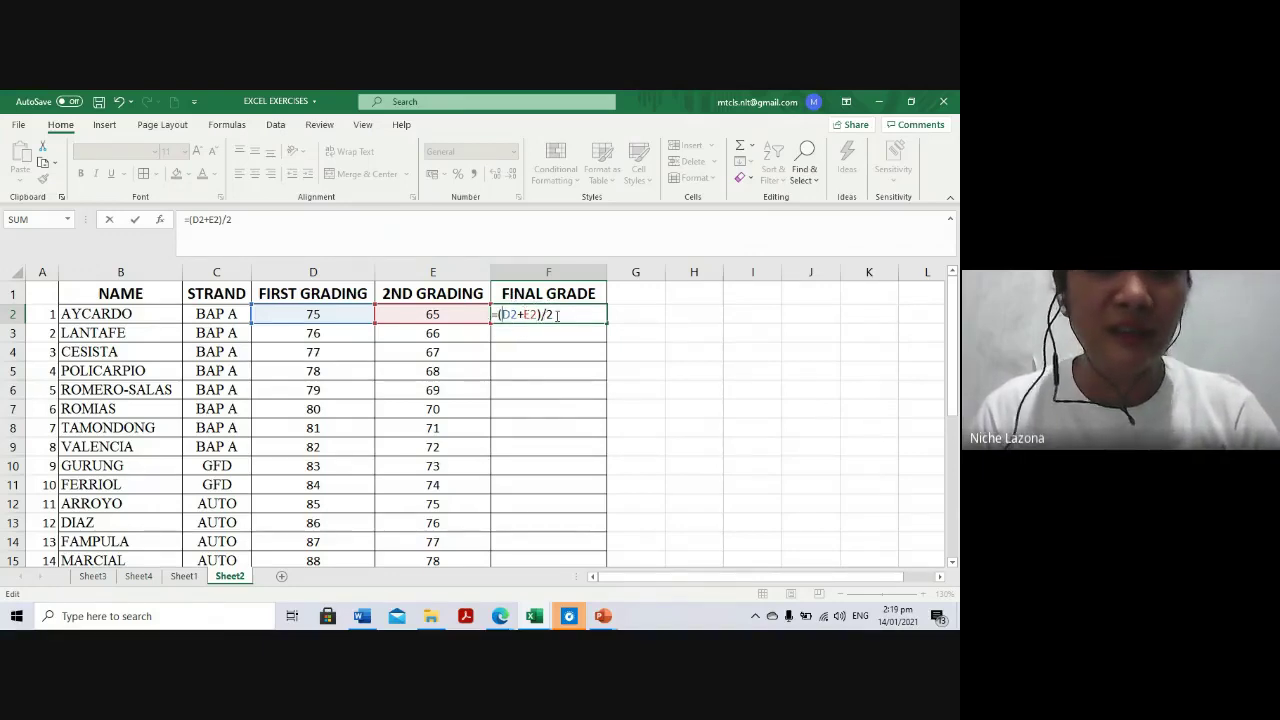
key(Return)
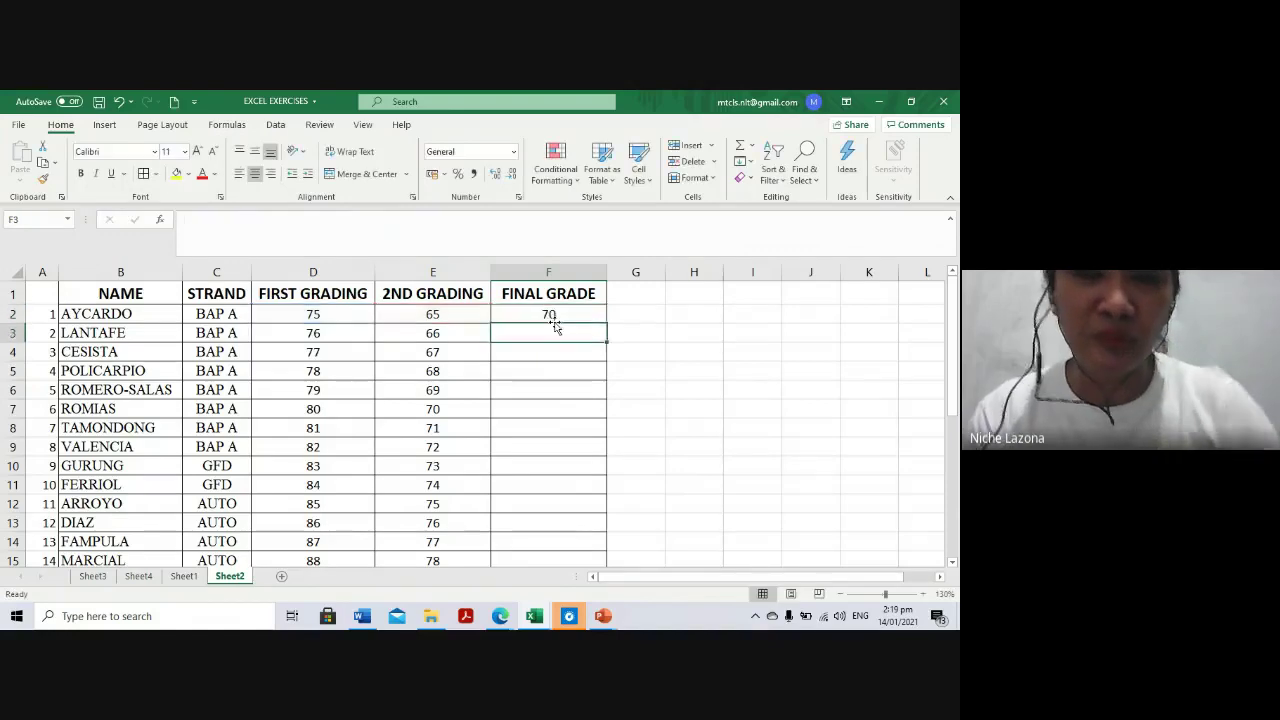
double_click(557, 315)
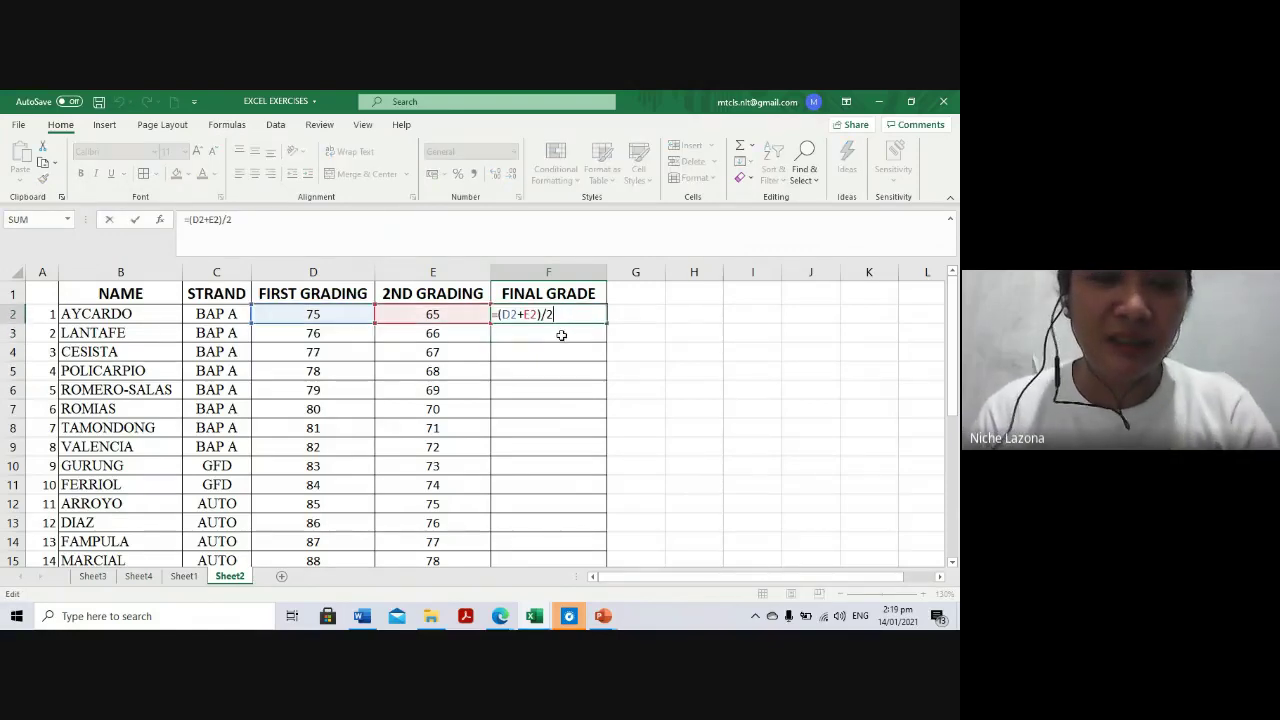
key(Return)
click(536, 317)
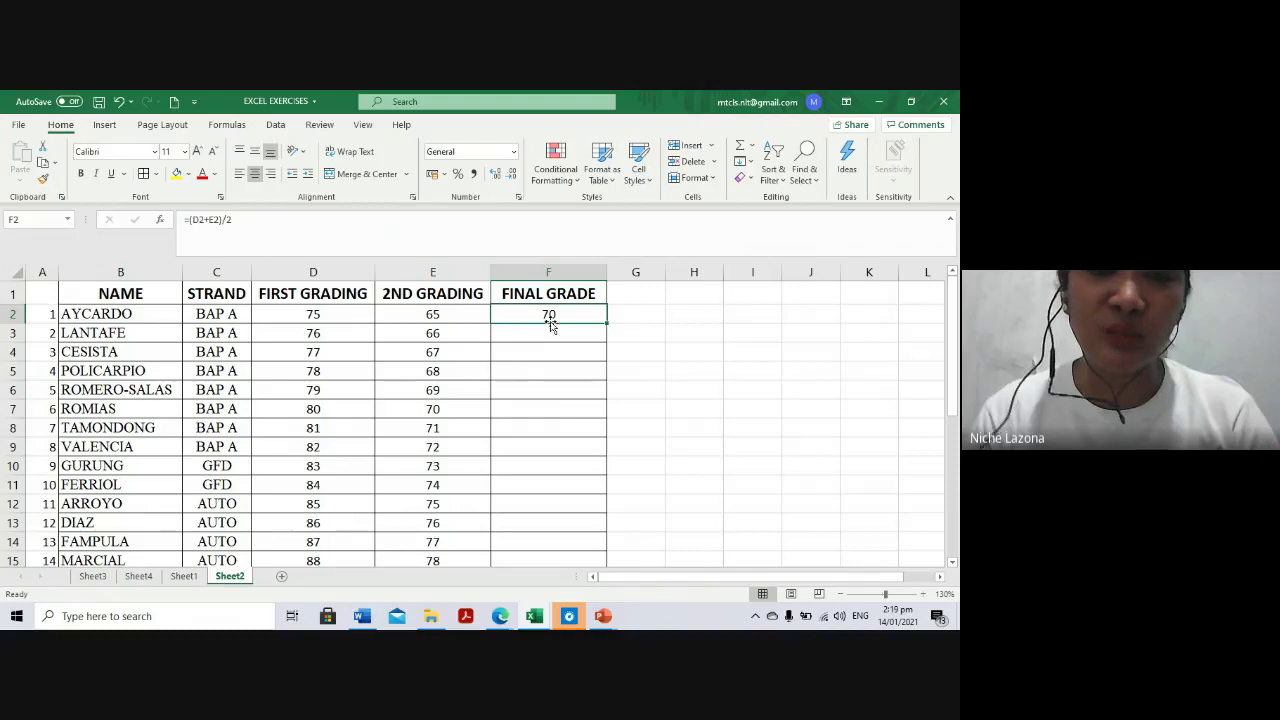
click(549, 328)
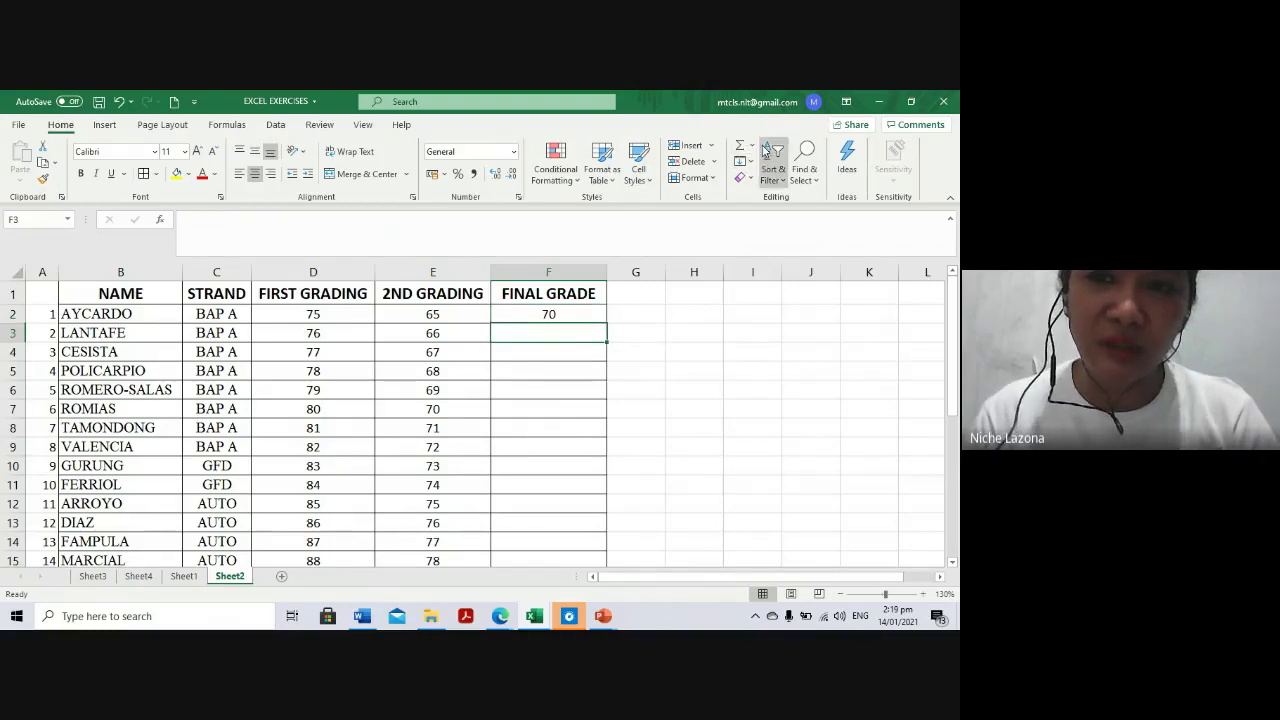
Insert =AVERAGE(D3:E3) in F3 from the AutoSum list, giving 71
click(752, 150)
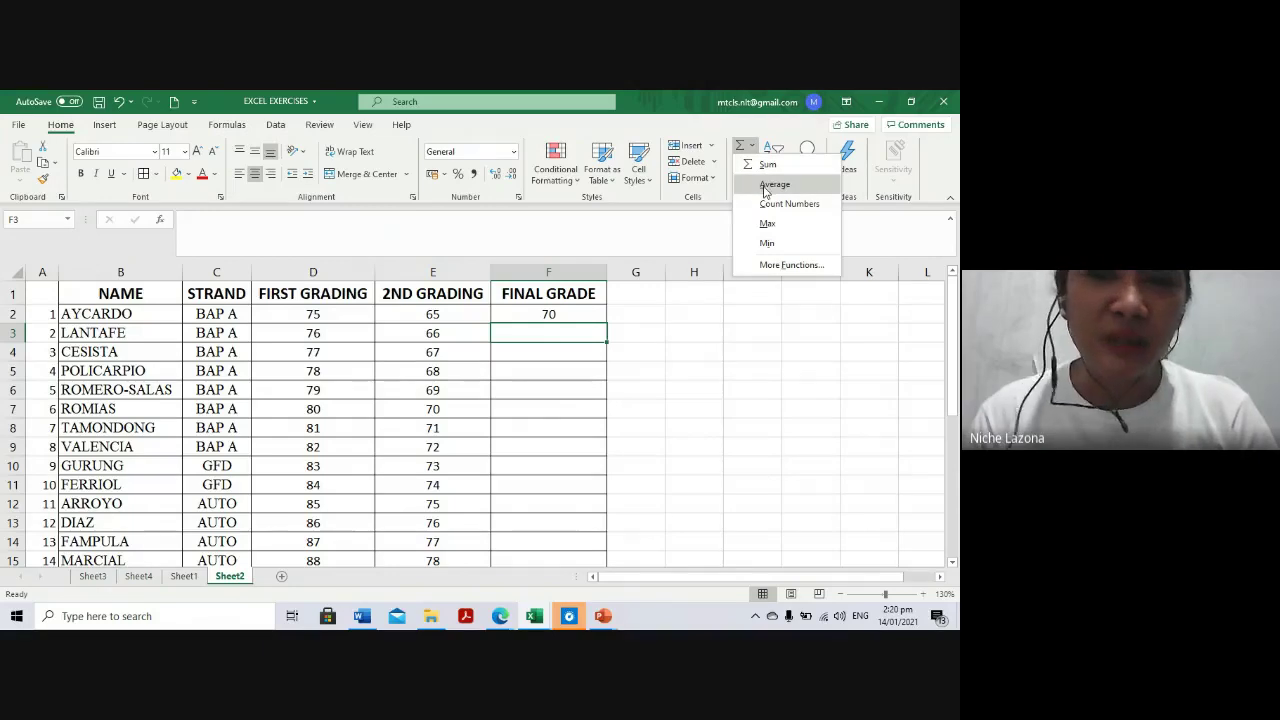
click(588, 337)
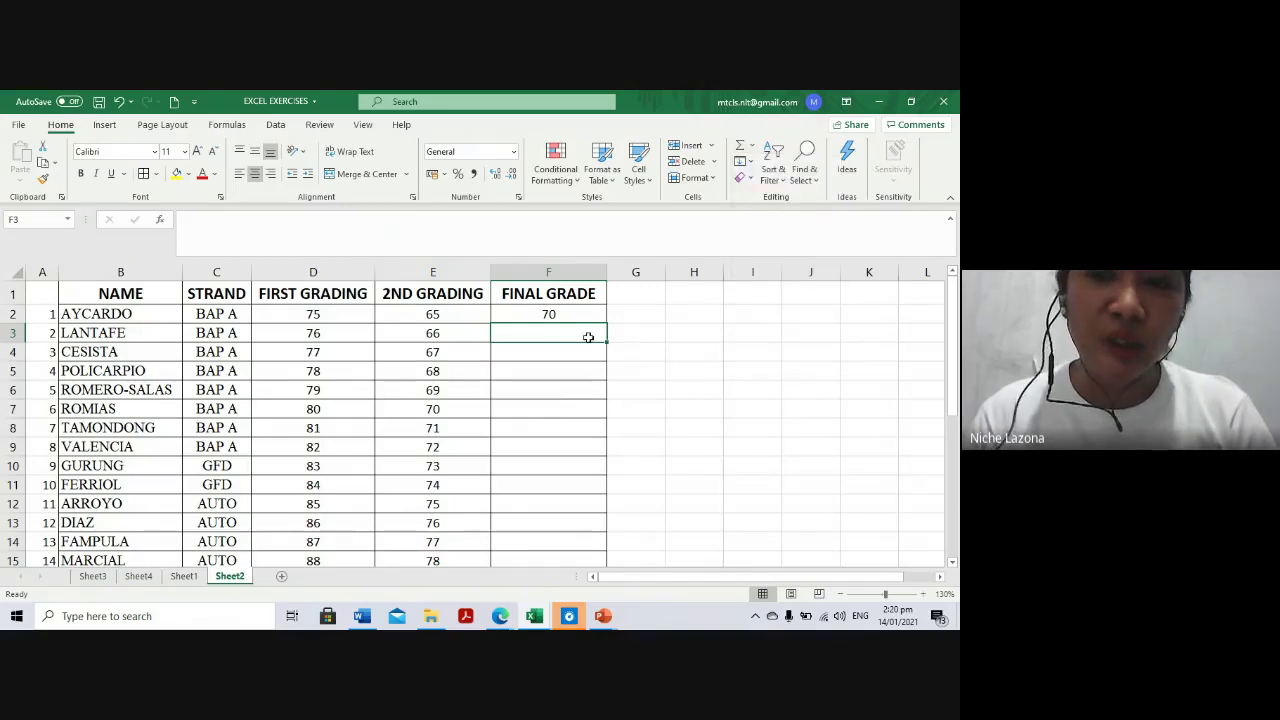
click(751, 146)
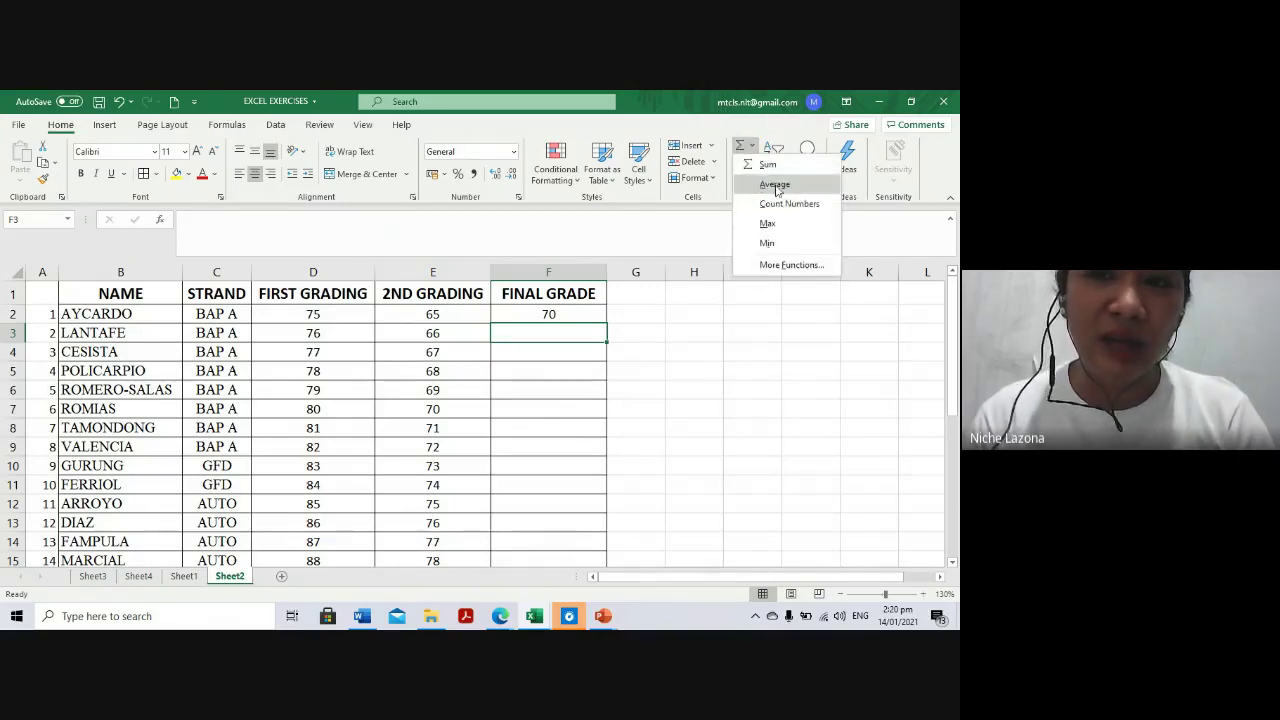
click(775, 186)
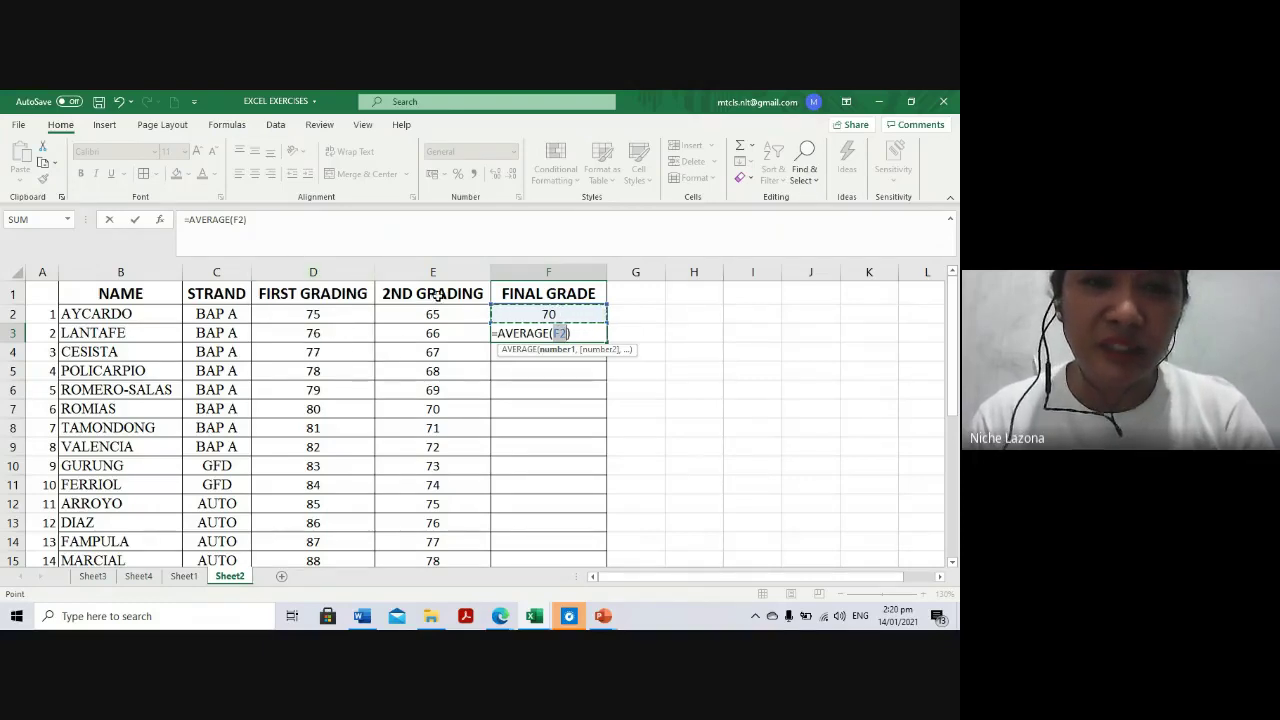
drag(314, 334, 430, 334)
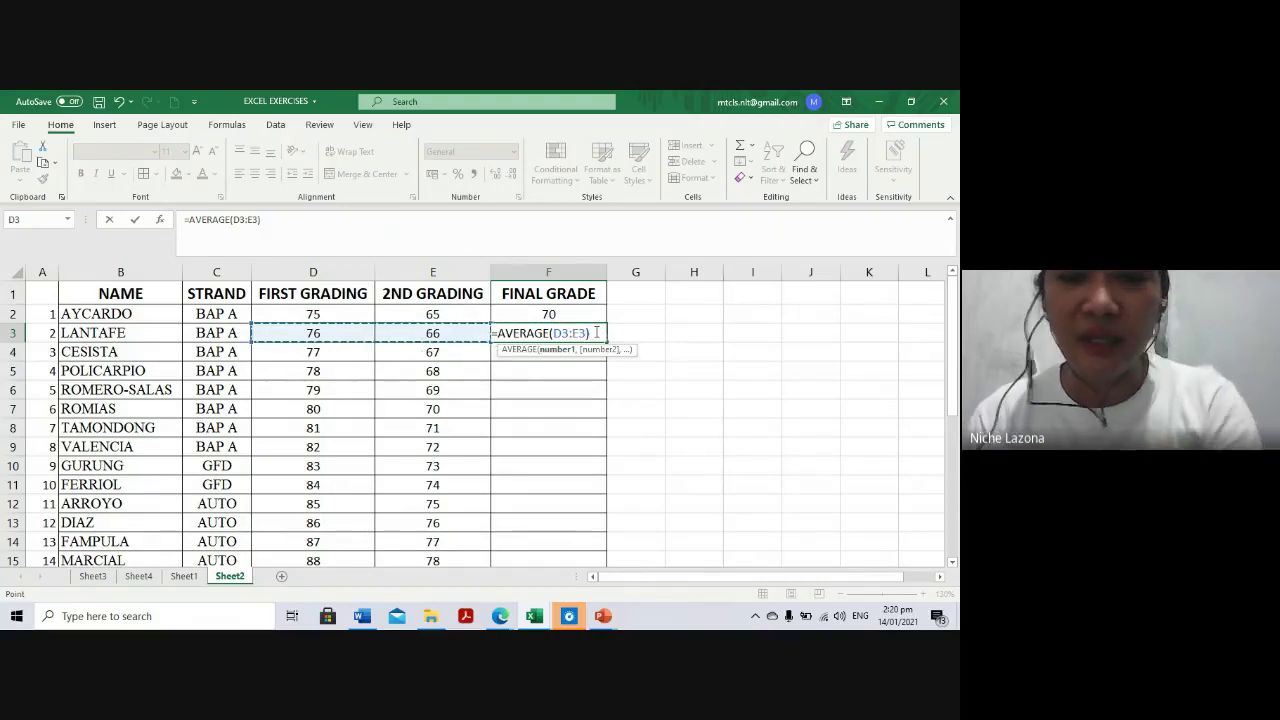
key(Return)
click(500, 335)
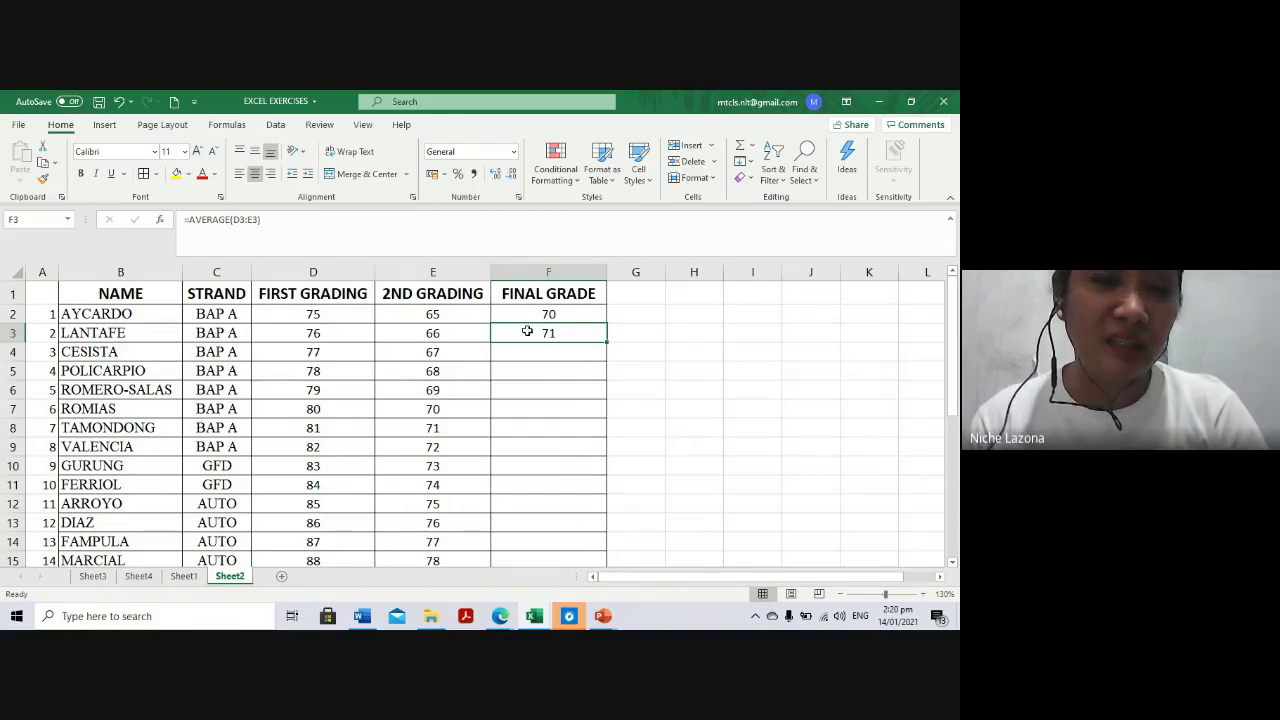
Review F2's formula and confirm it unchanged
click(552, 312)
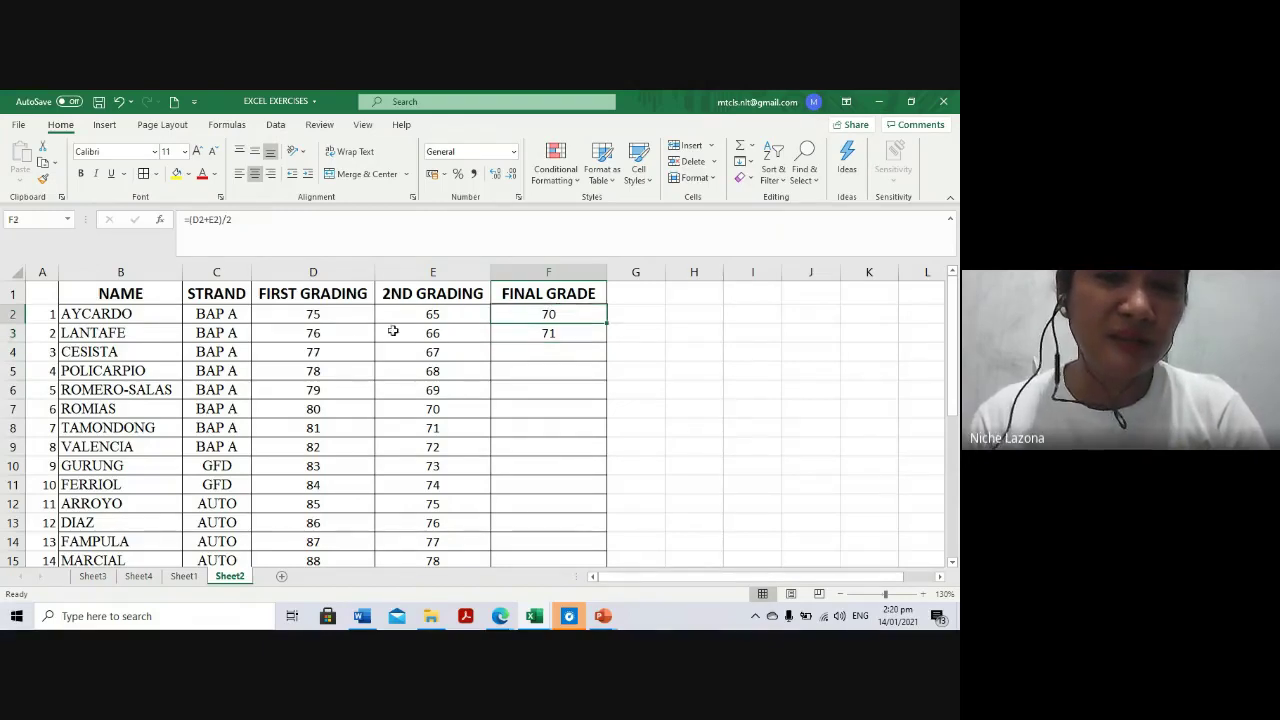
click(230, 220)
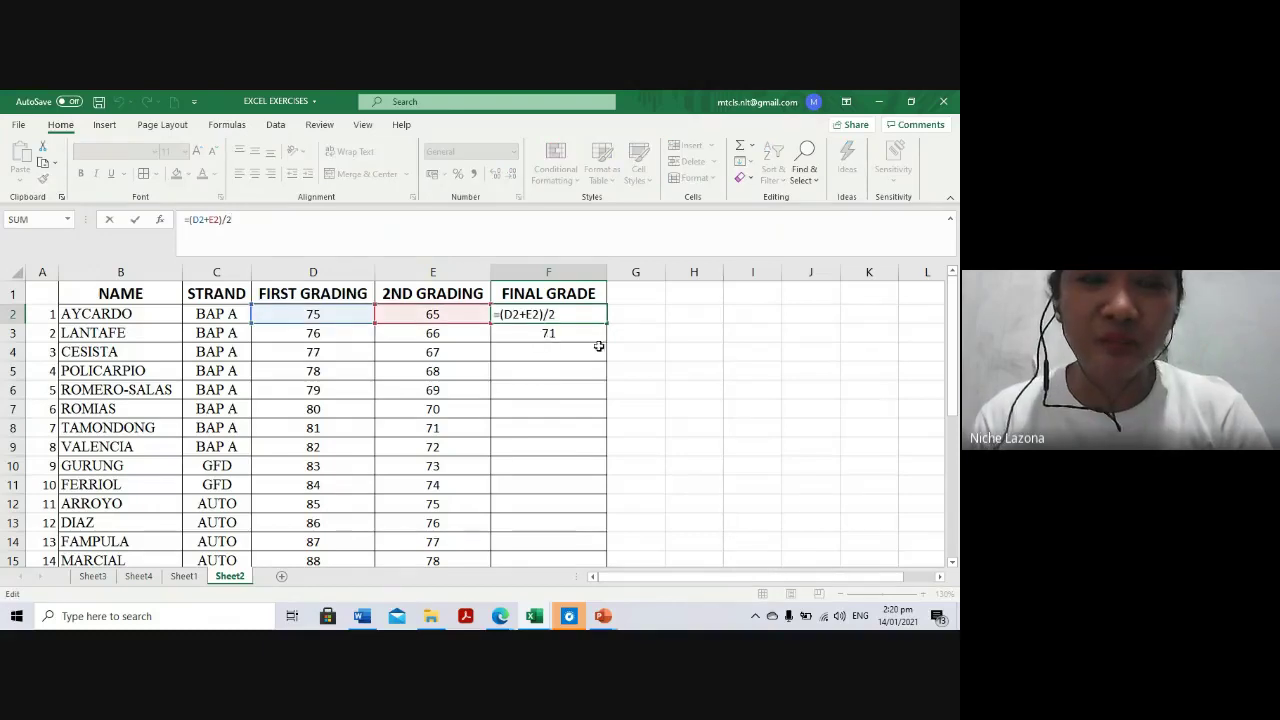
key(ctrl+Return)
Copy F3's AVERAGE formula down F4:F30 so every student gets a final grade, up to 96
click(550, 336)
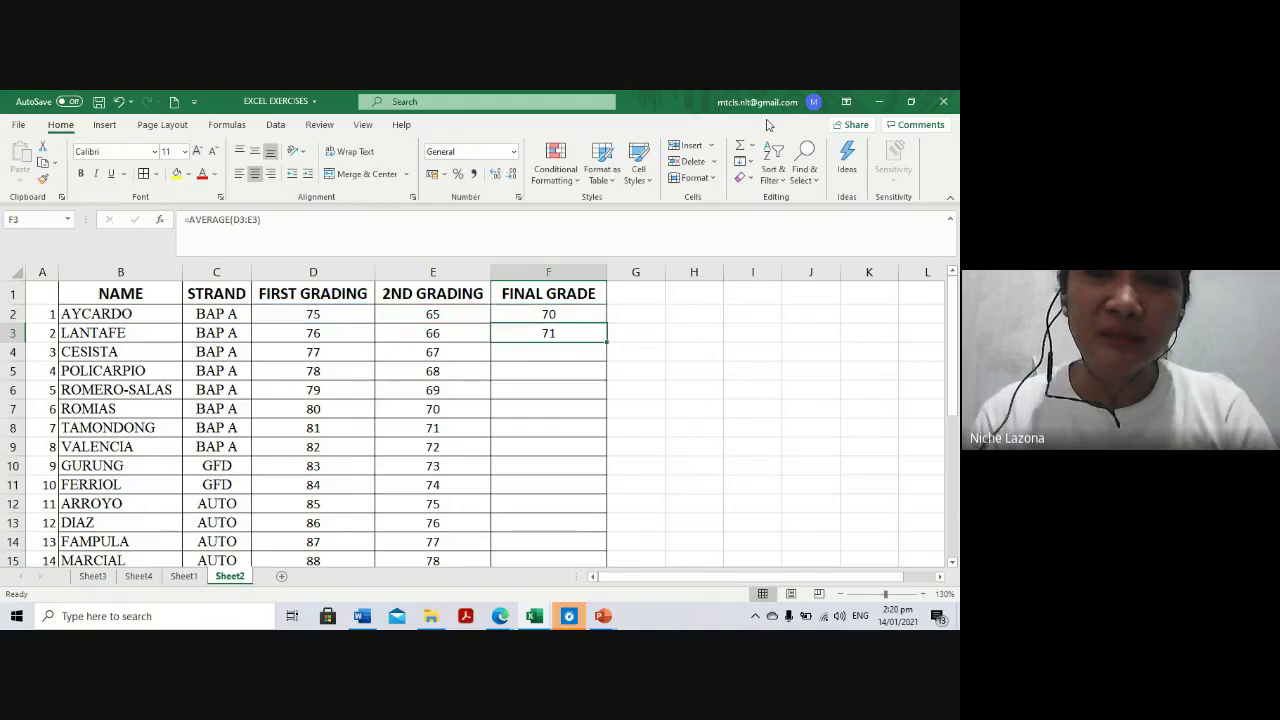
click(753, 149)
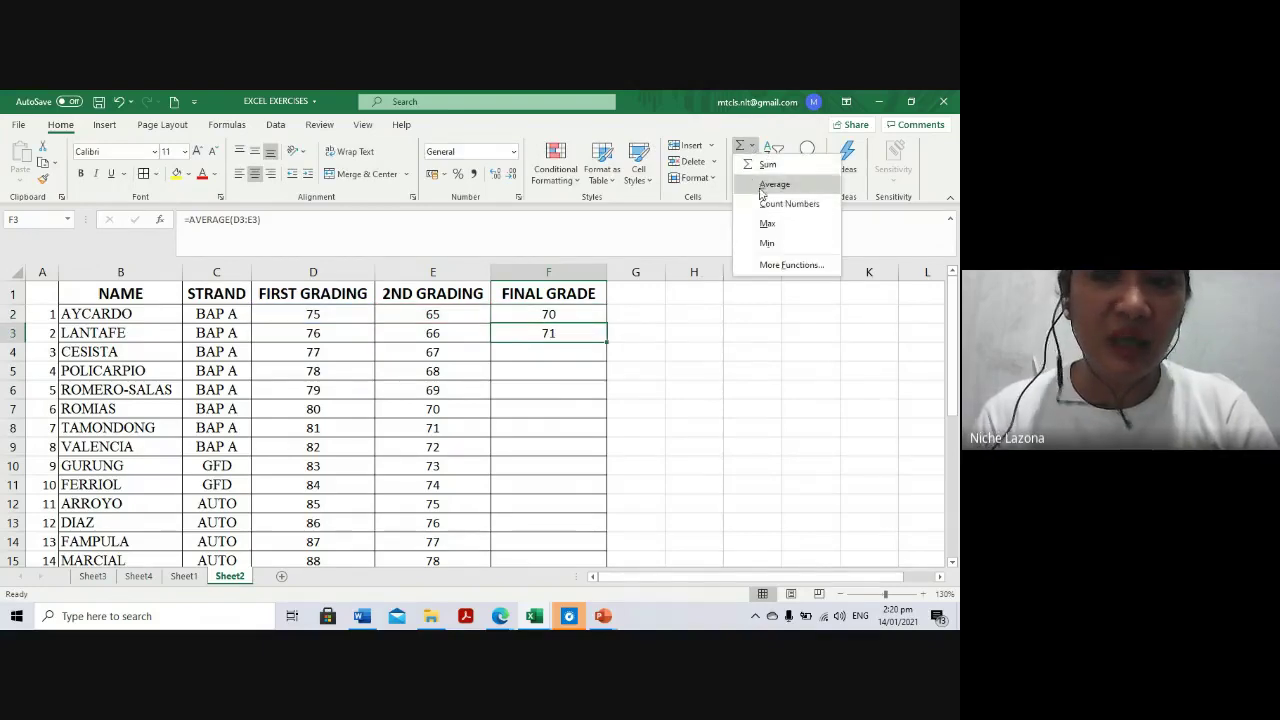
click(548, 330)
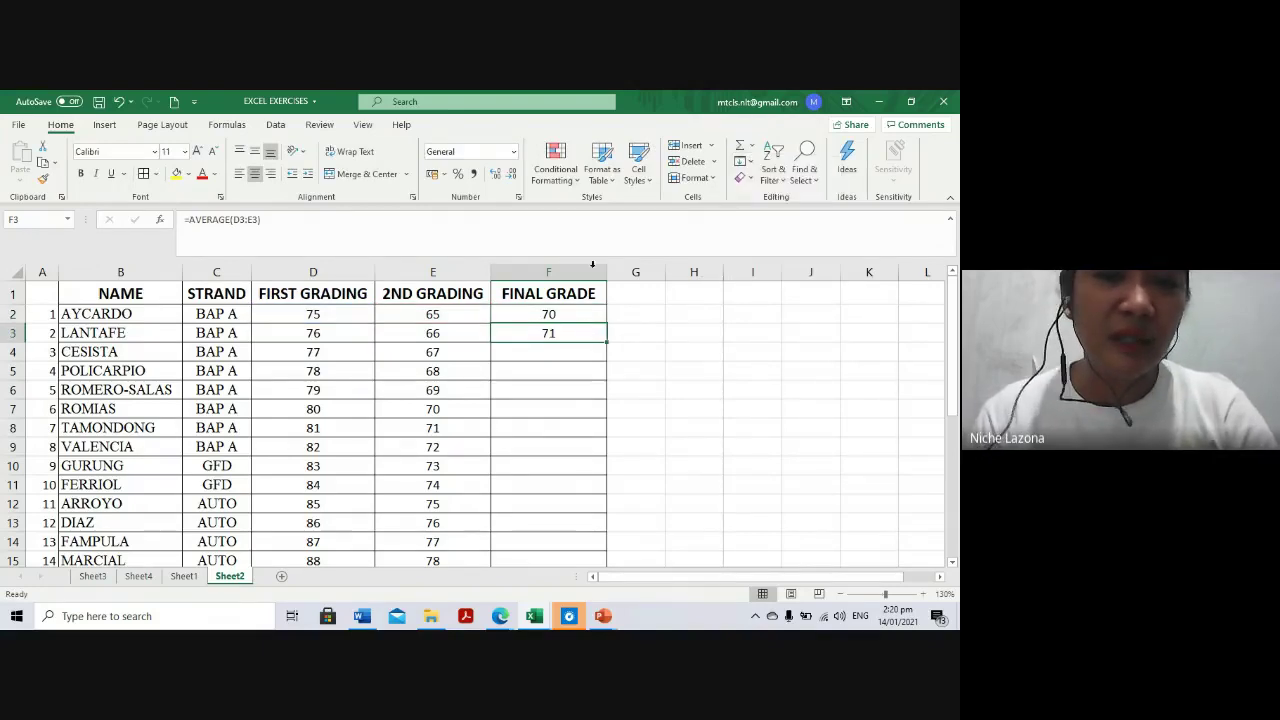
key(ctrl+c)
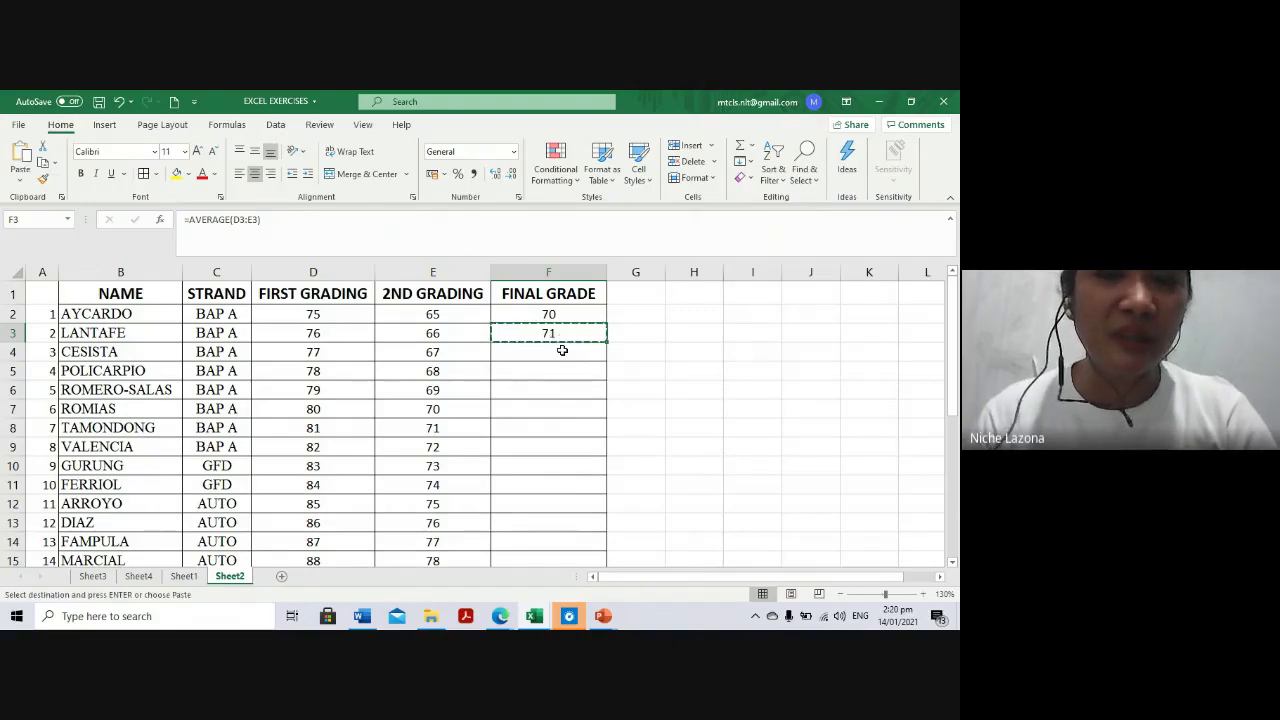
mouse_move(562, 350)
mouse_down()
mouse_move(565, 623)
mouse_move(529, 560)
mouse_up()
key(ctrl+v)
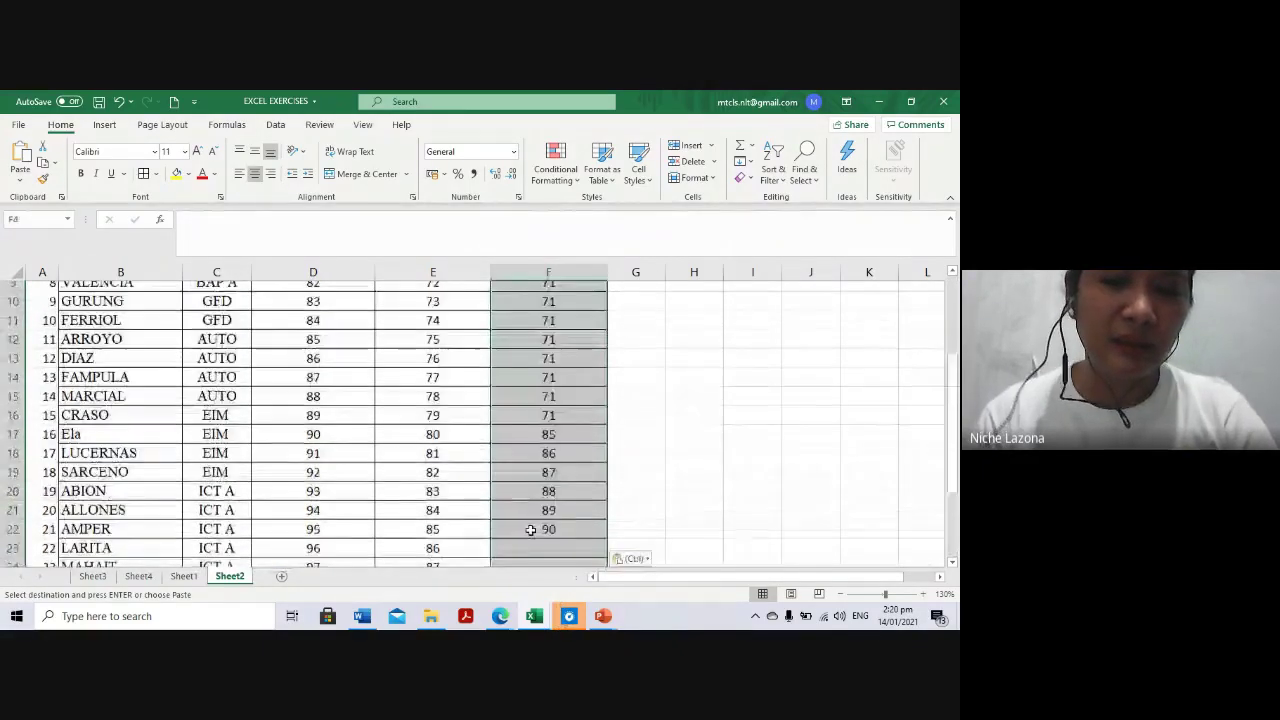
scroll(580, 446, up, 3)
scroll(575, 455, down, 6)
scroll(577, 460, up, 2)
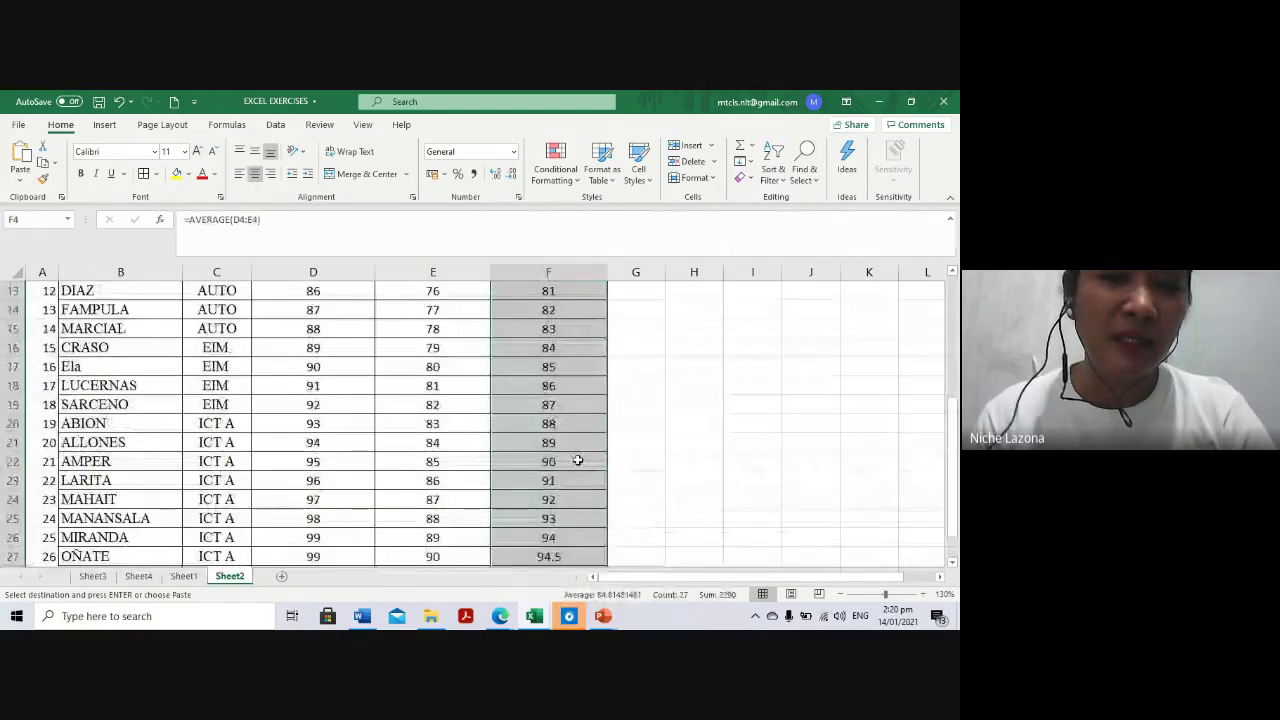
scroll(577, 460, up, 4)
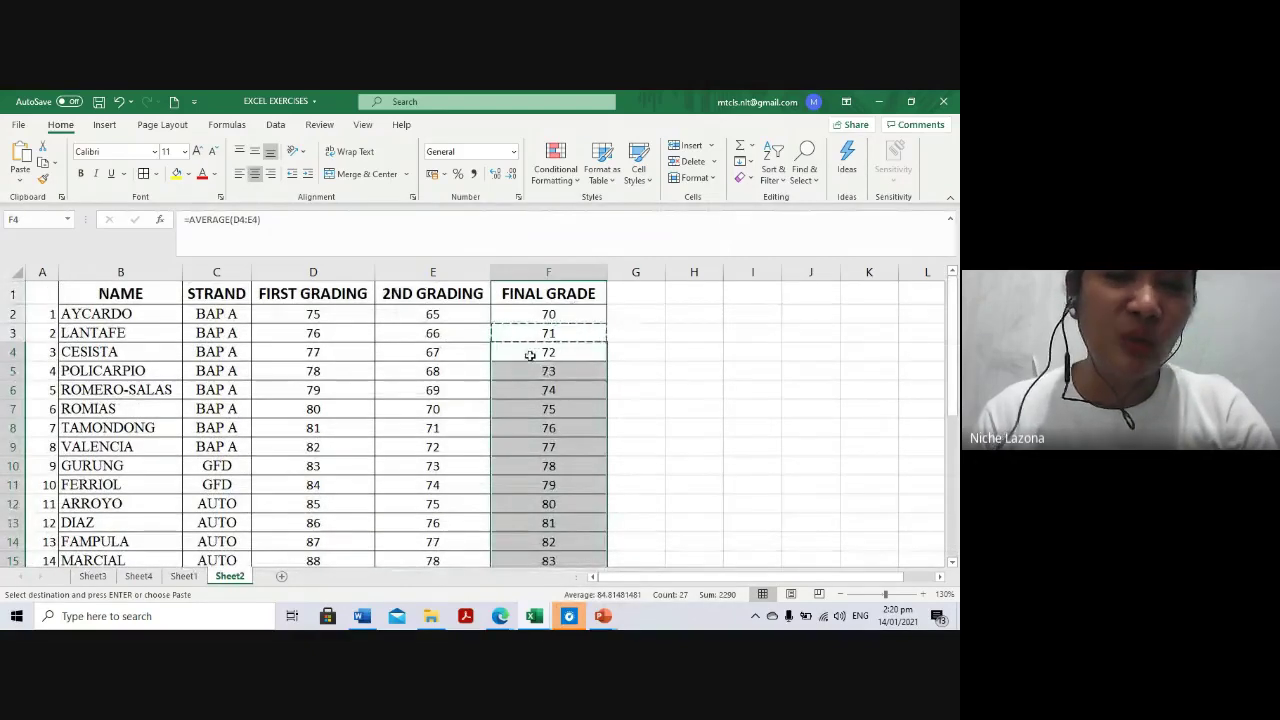
scroll(543, 469, down, 5)
scroll(537, 485, down, 3)
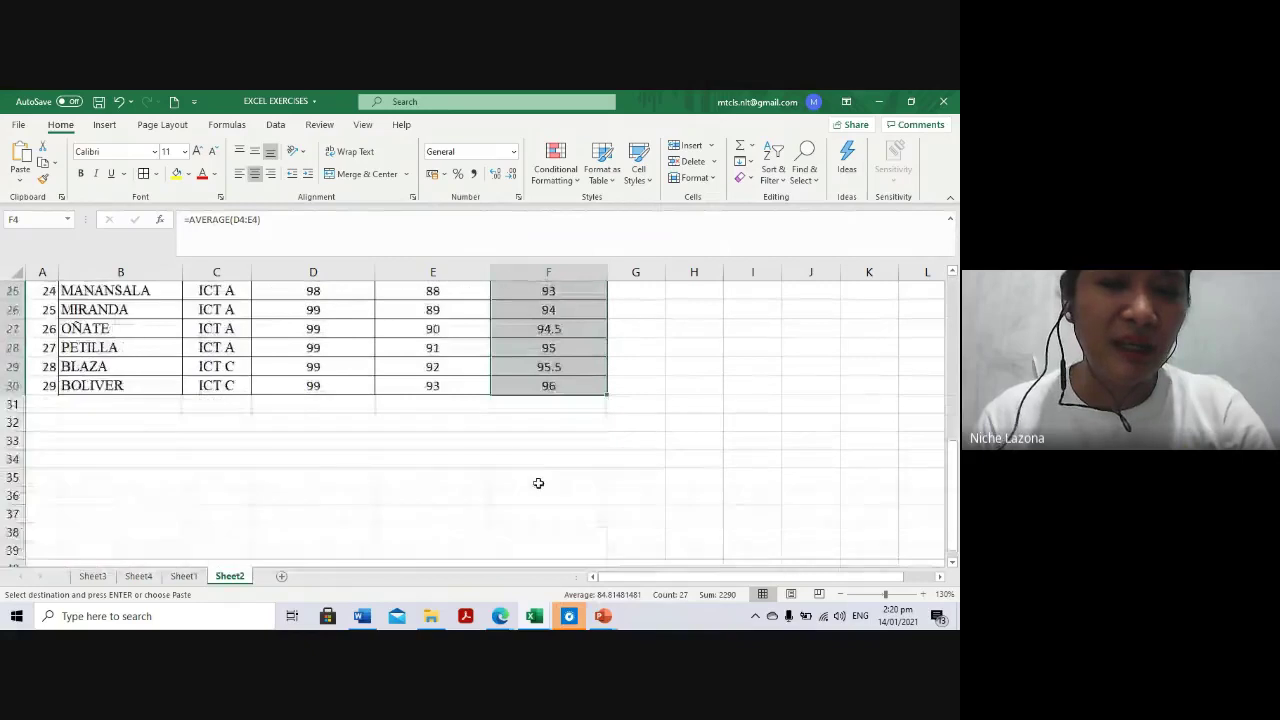
scroll(535, 460, up, 2)
scroll(533, 444, up, 6)
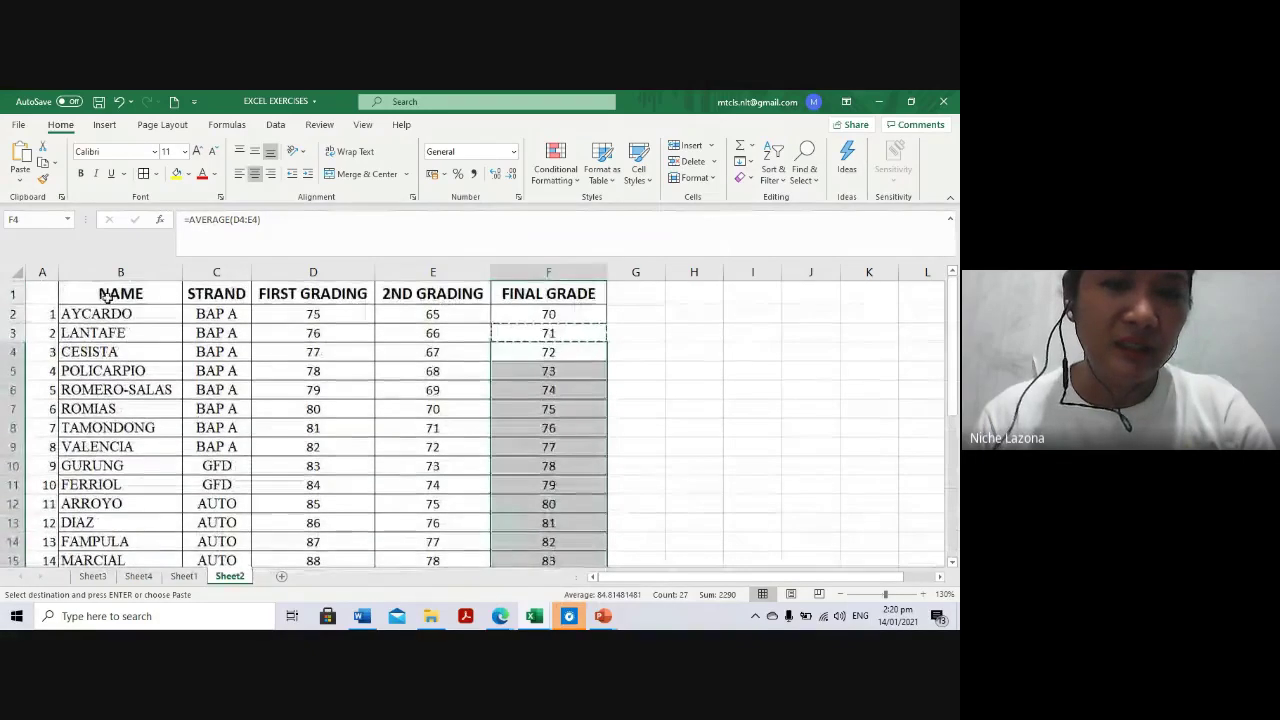
scroll(586, 437, down, 1)
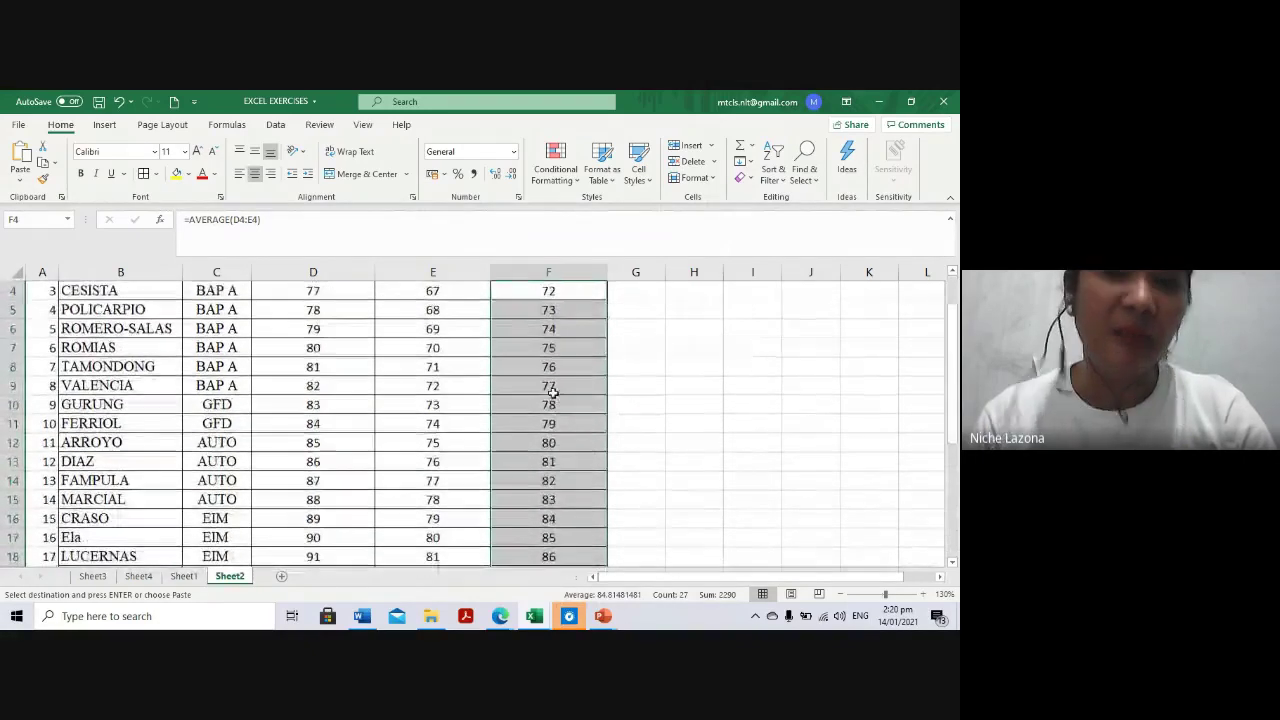
scroll(570, 420, down, 2)
scroll(563, 407, down, 2)
scroll(565, 408, down, 3)
scroll(565, 408, up, 3)
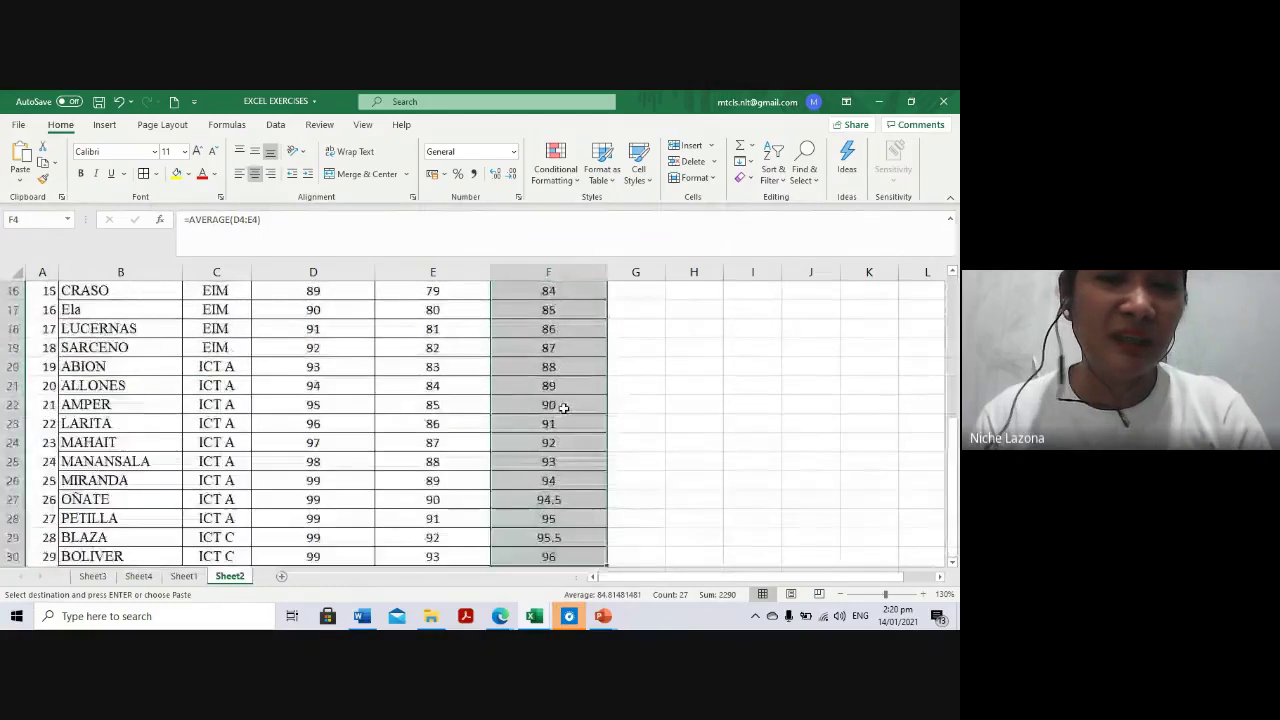
scroll(563, 408, up, 5)
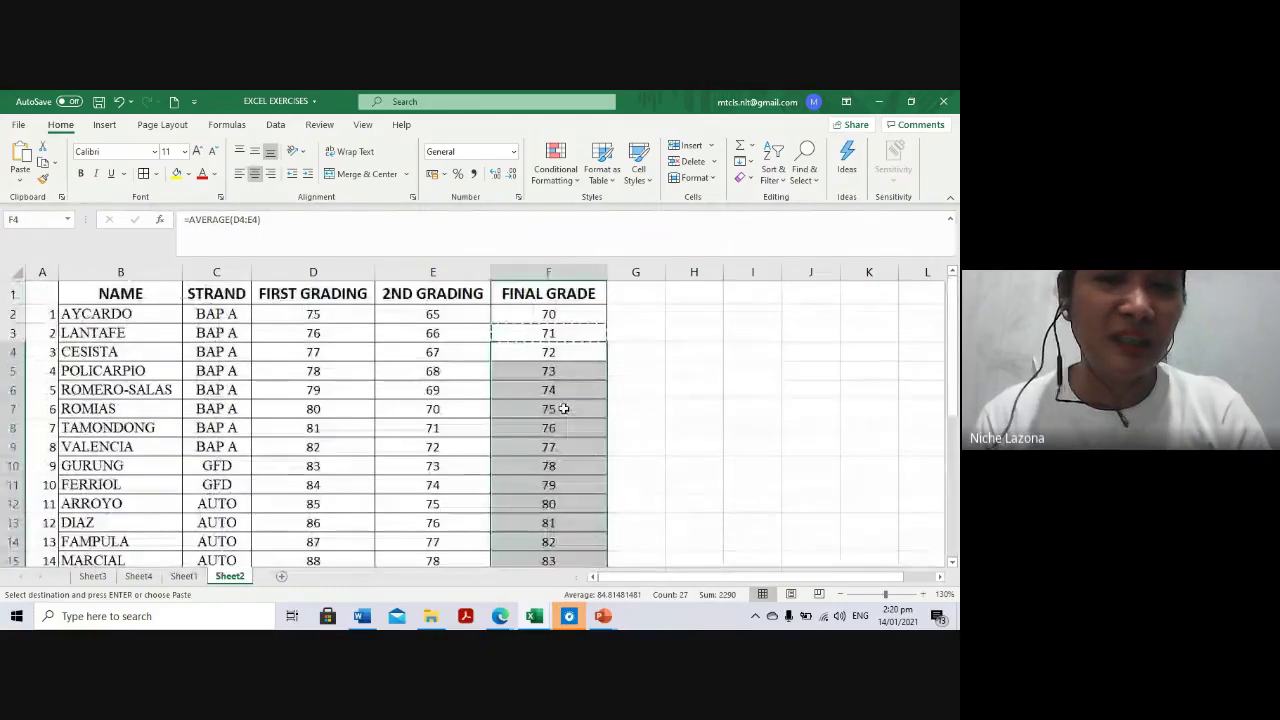
click(668, 372)
key(Escape)
click(569, 292)
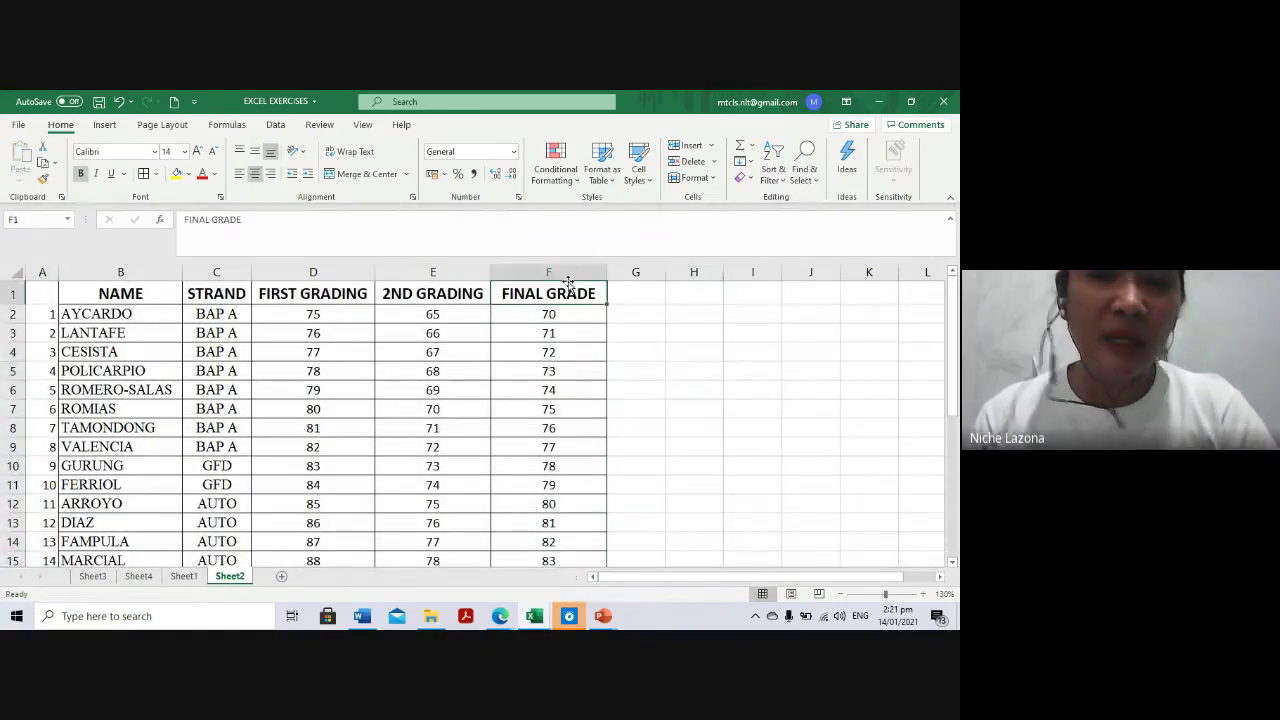
Copy the FINAL GRADE column into G, rename G1 to REMARKS, and clear G2:G30
key(ctrl+shift+Down)
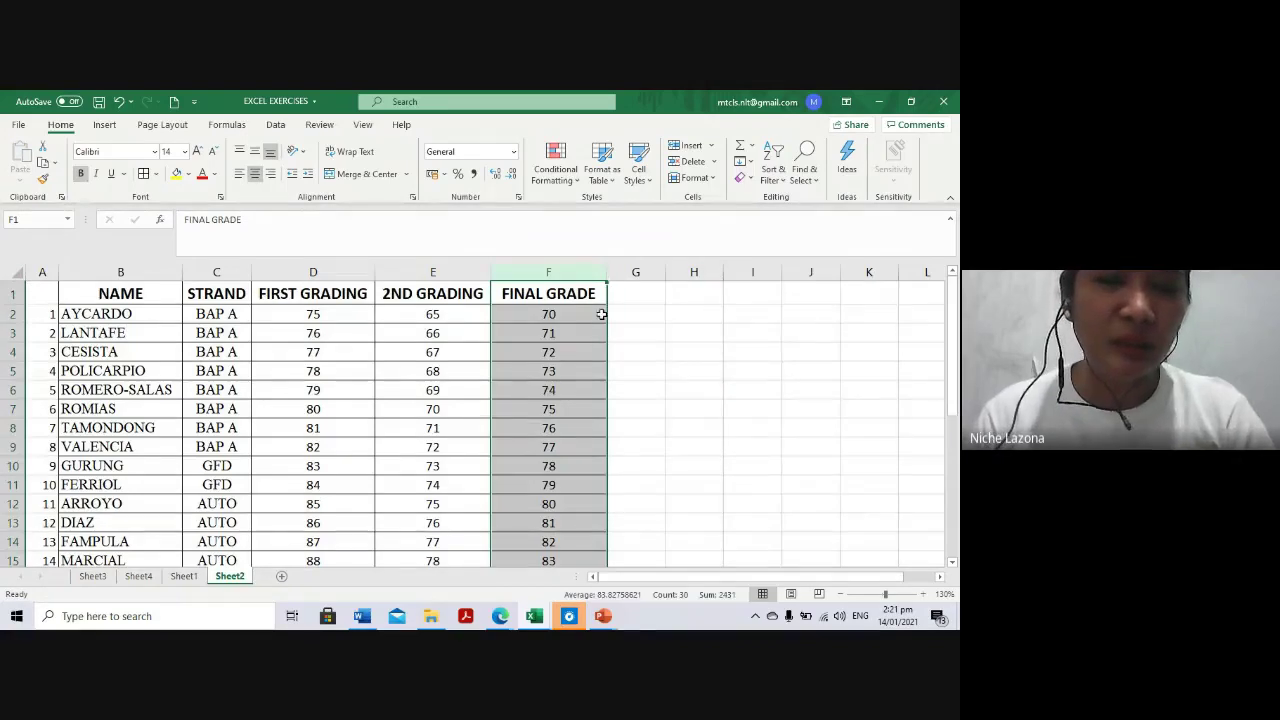
key(ctrl+c)
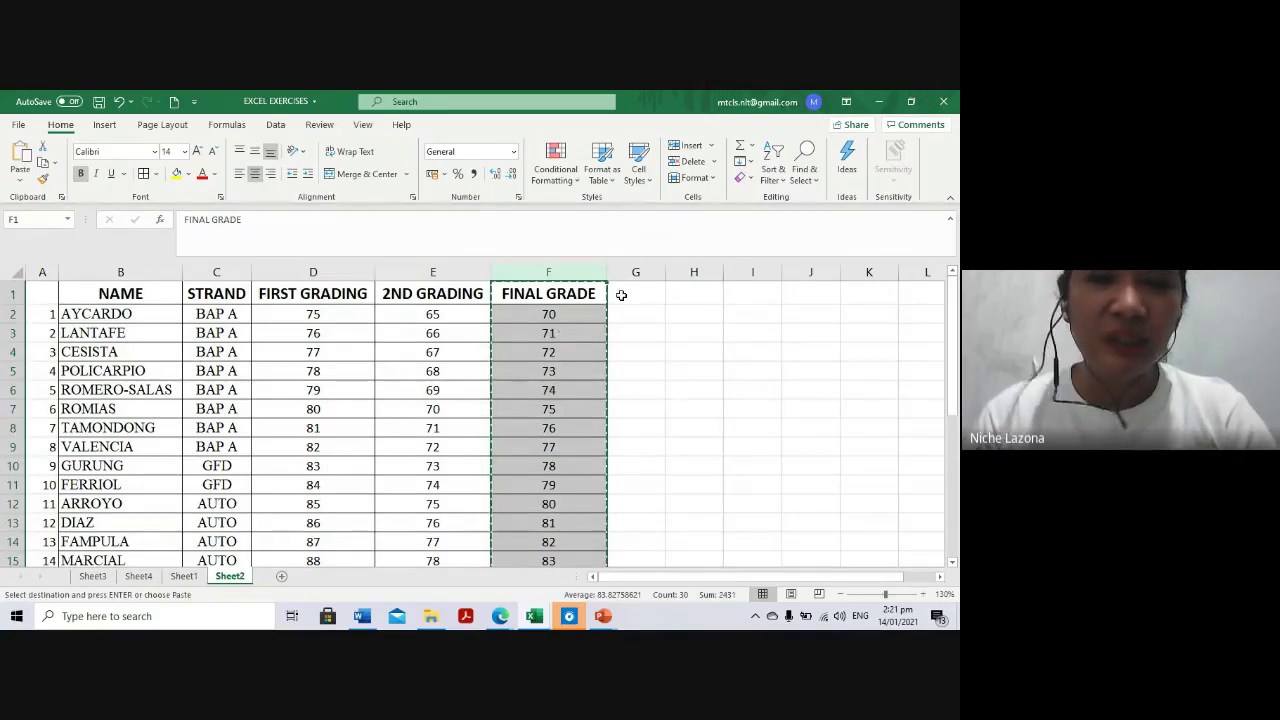
click(620, 292)
key(ctrl+v)
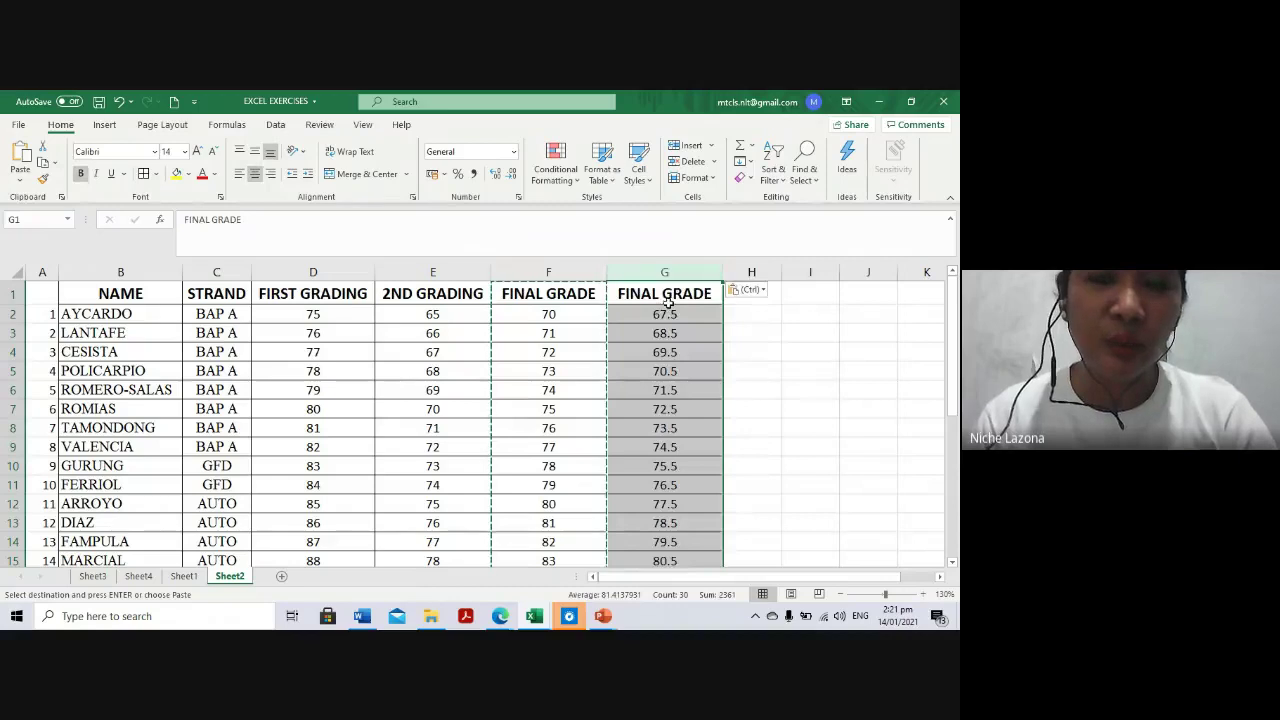
click(671, 284)
key(F2)
text(S)
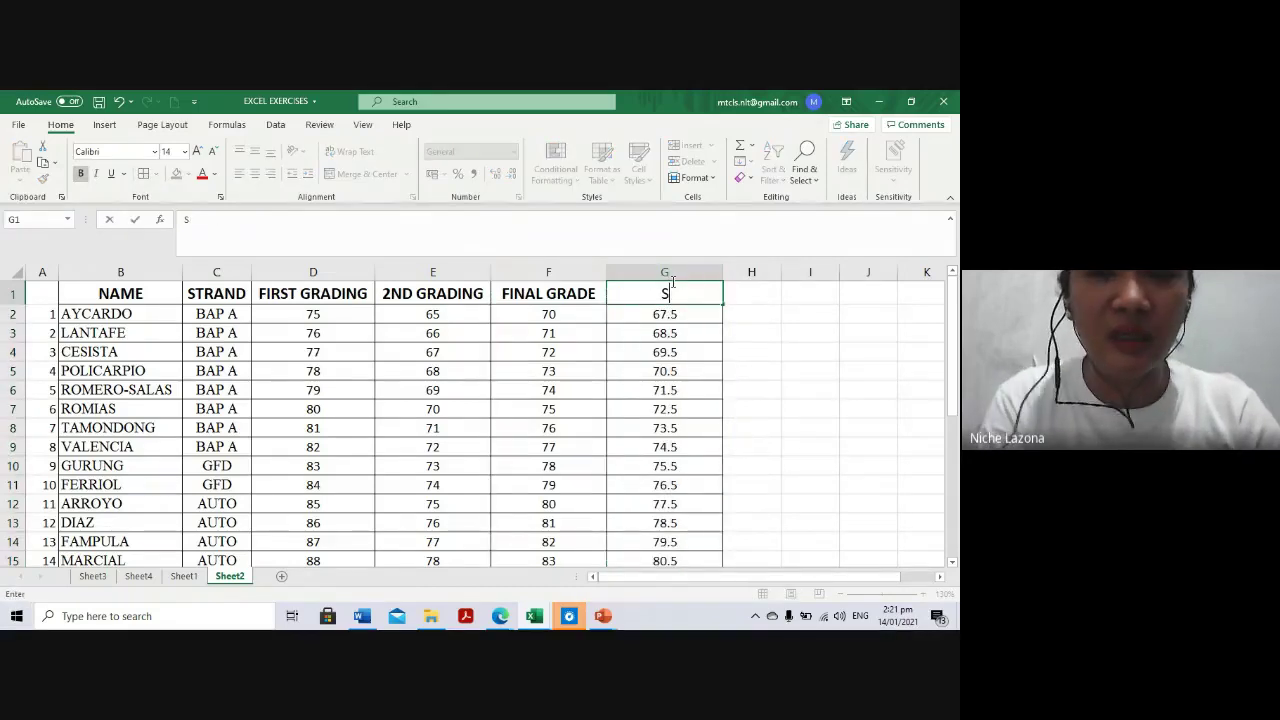
text(MA)
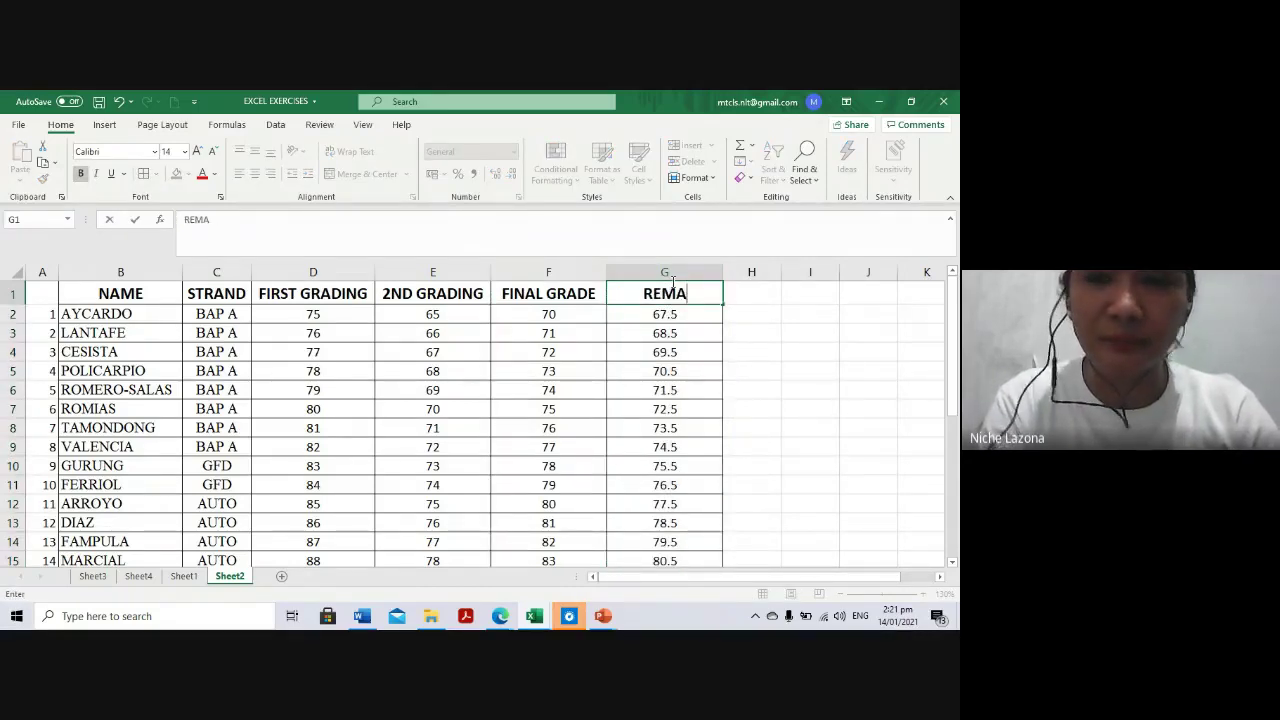
text(RKS)
key(Return)
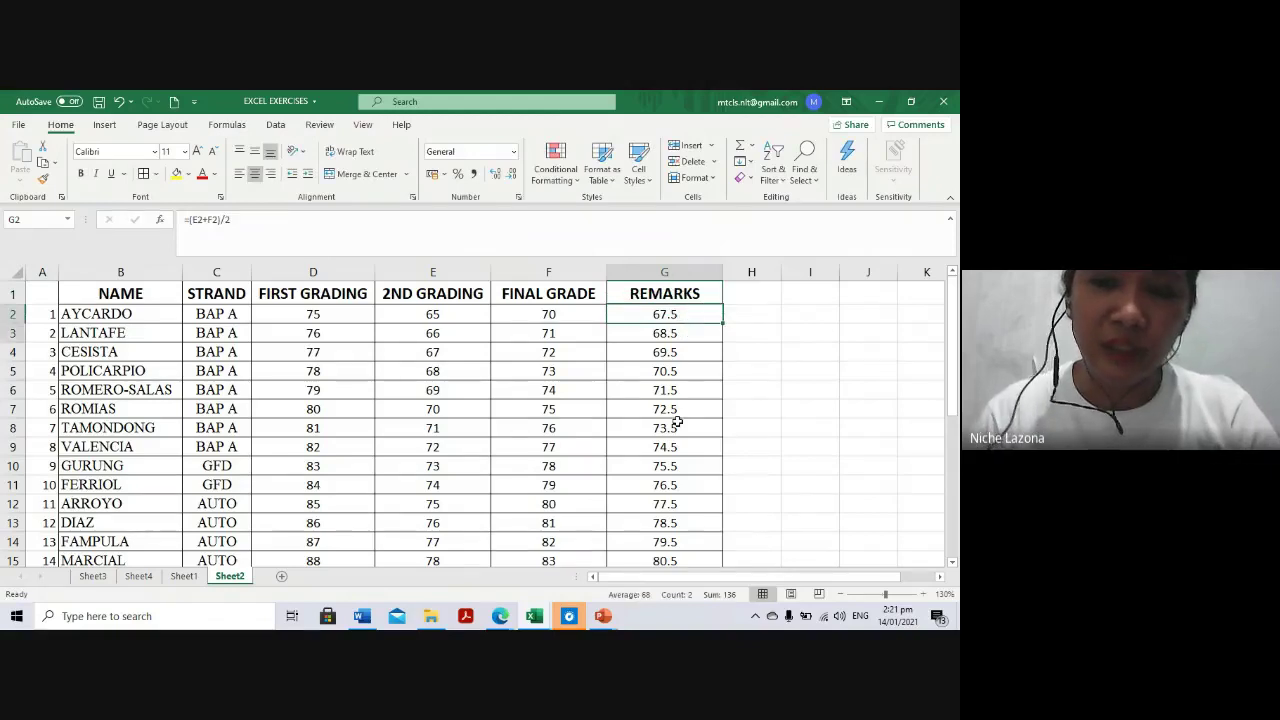
drag(670, 316, 665, 628)
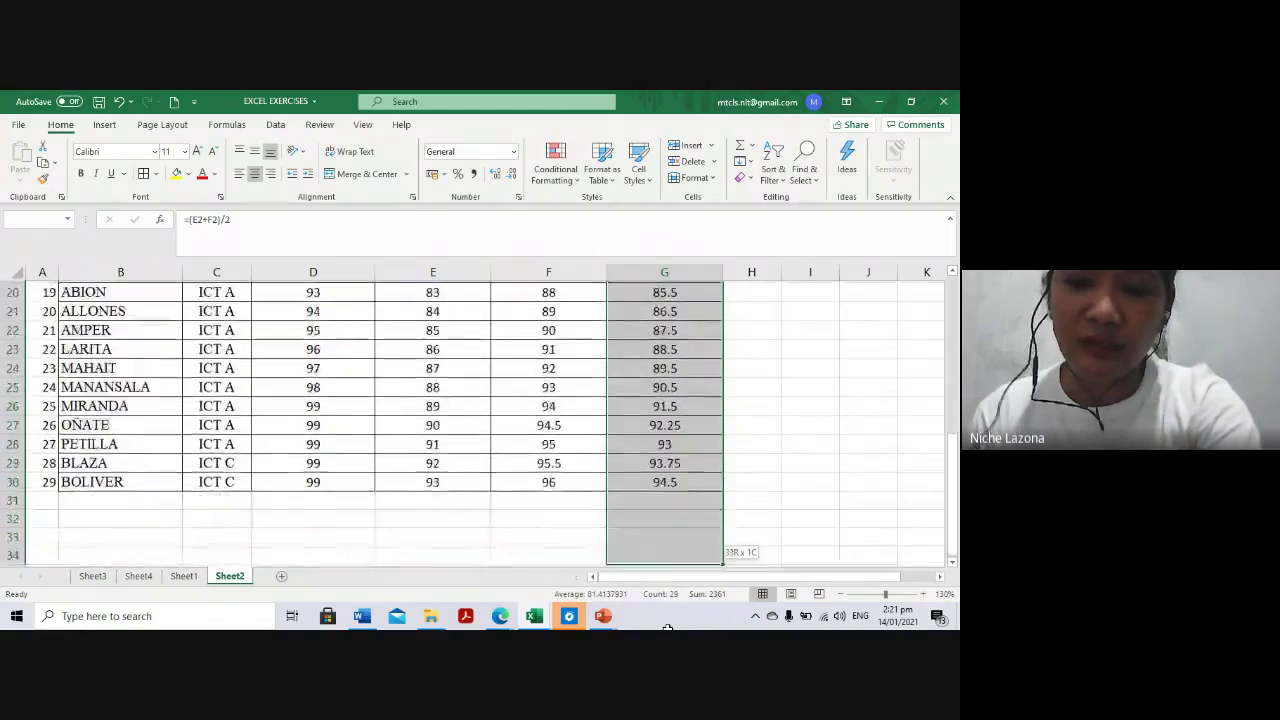
scroll(660, 347, up, 6)
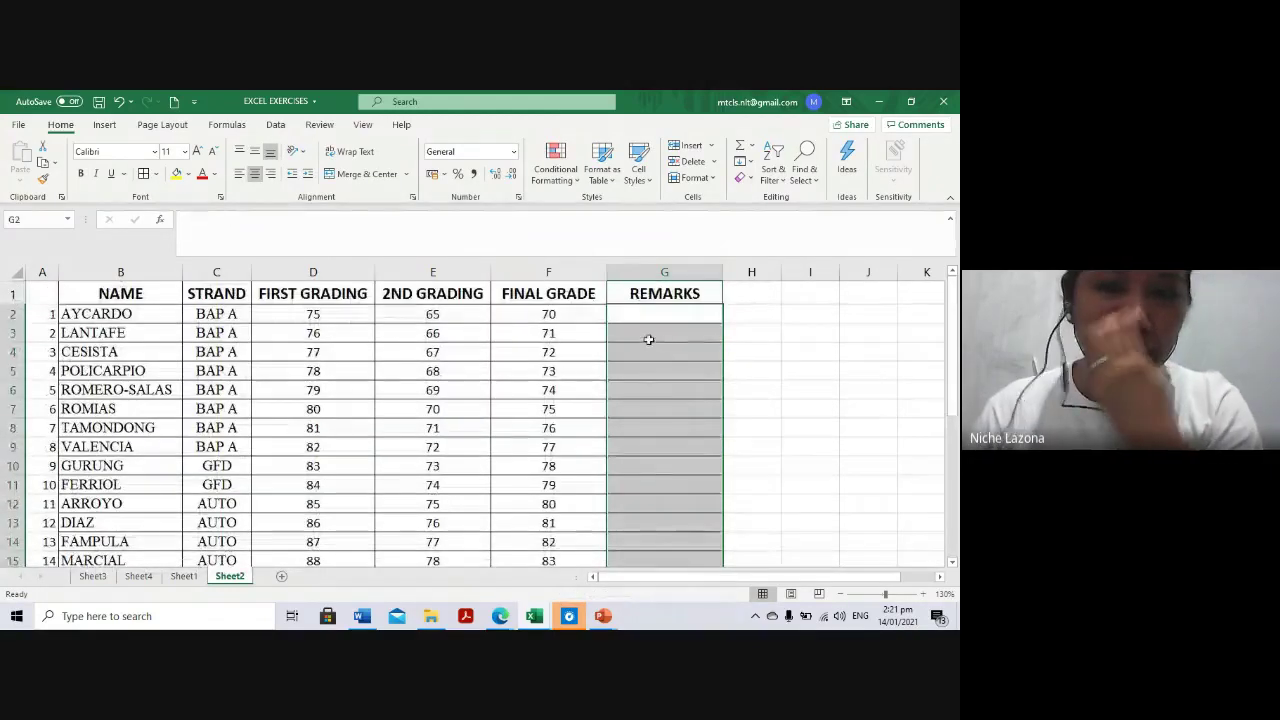
click(652, 314)
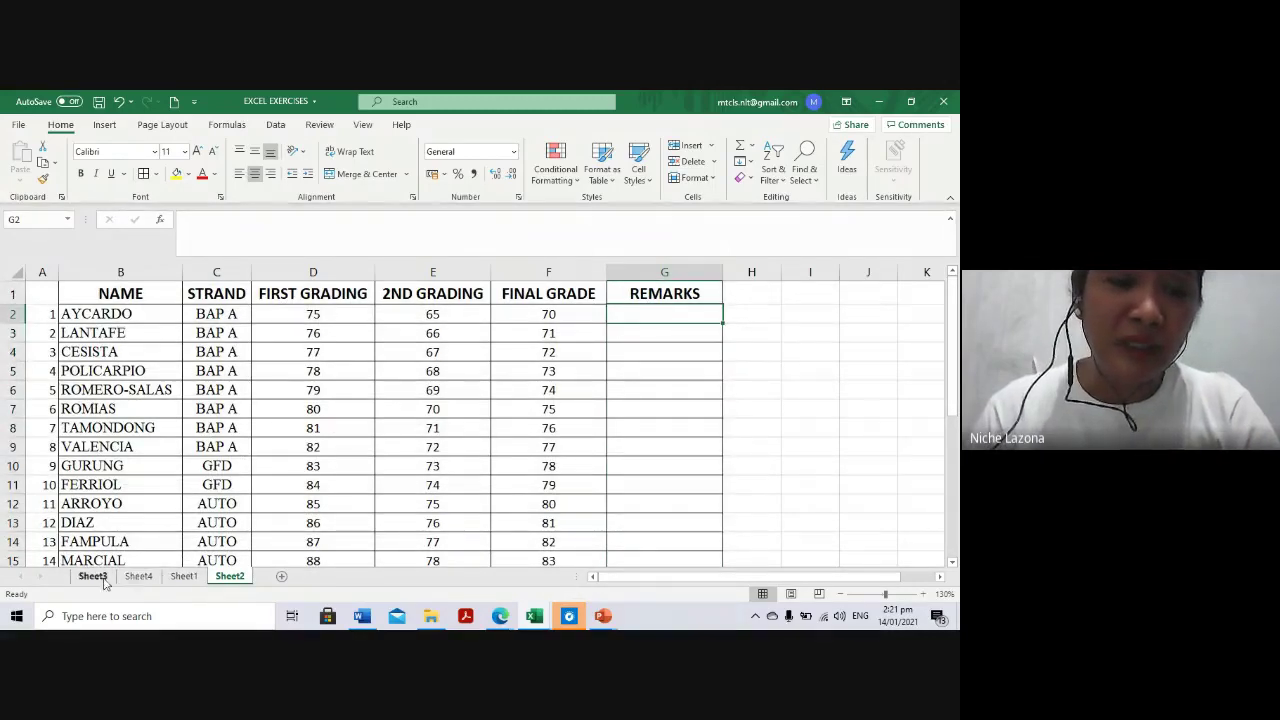
click(183, 576)
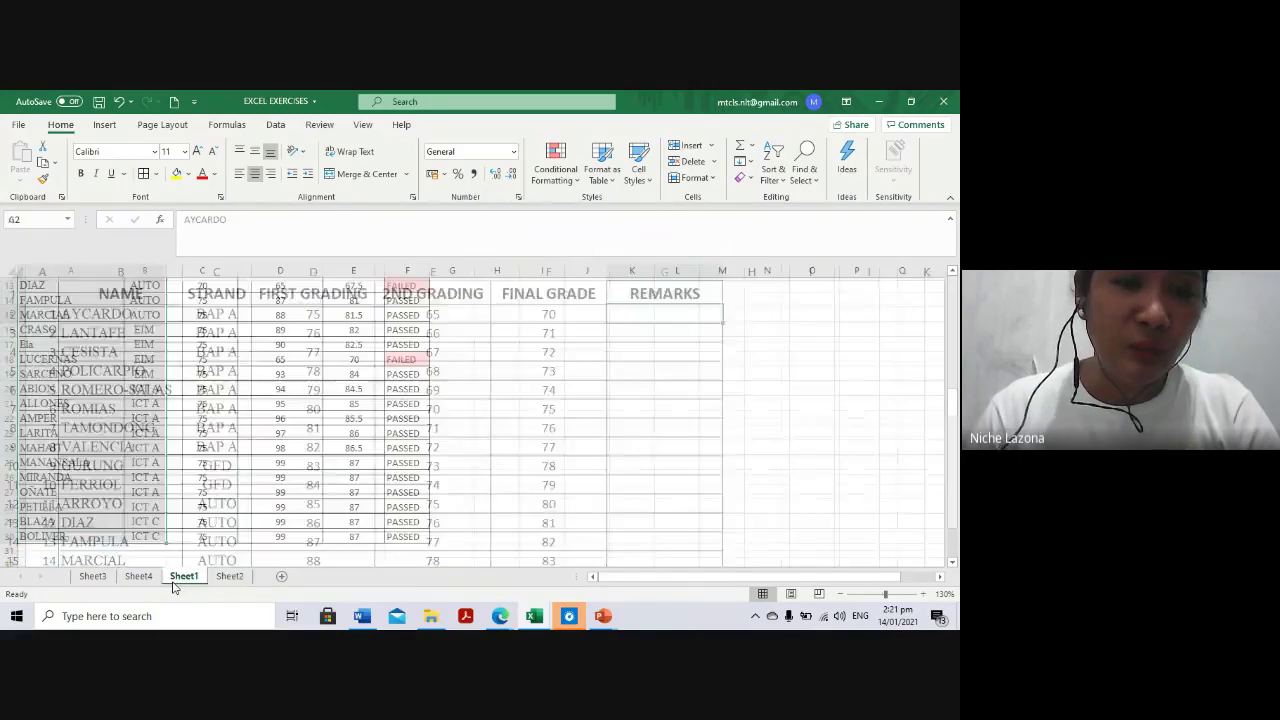
scroll(415, 332, up, 4)
scroll(406, 416, up, 2)
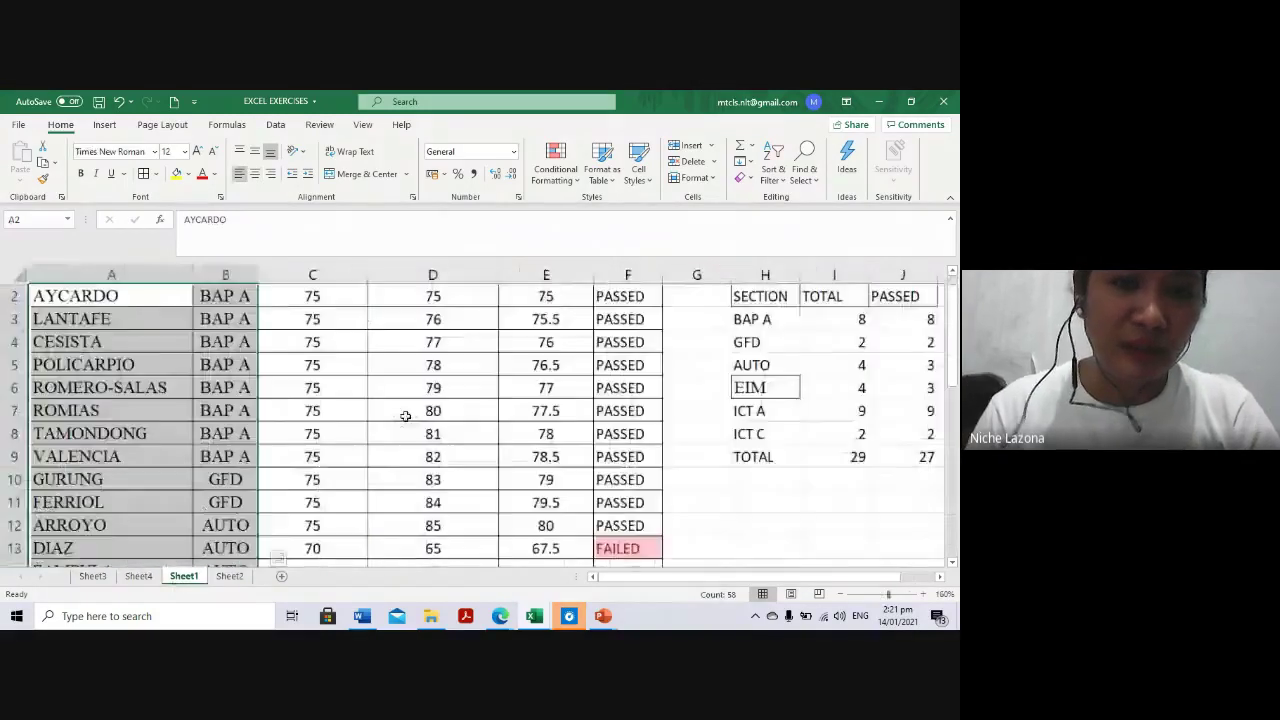
scroll(580, 411, up, 1)
scroll(600, 380, up, 1)
double_click(643, 318)
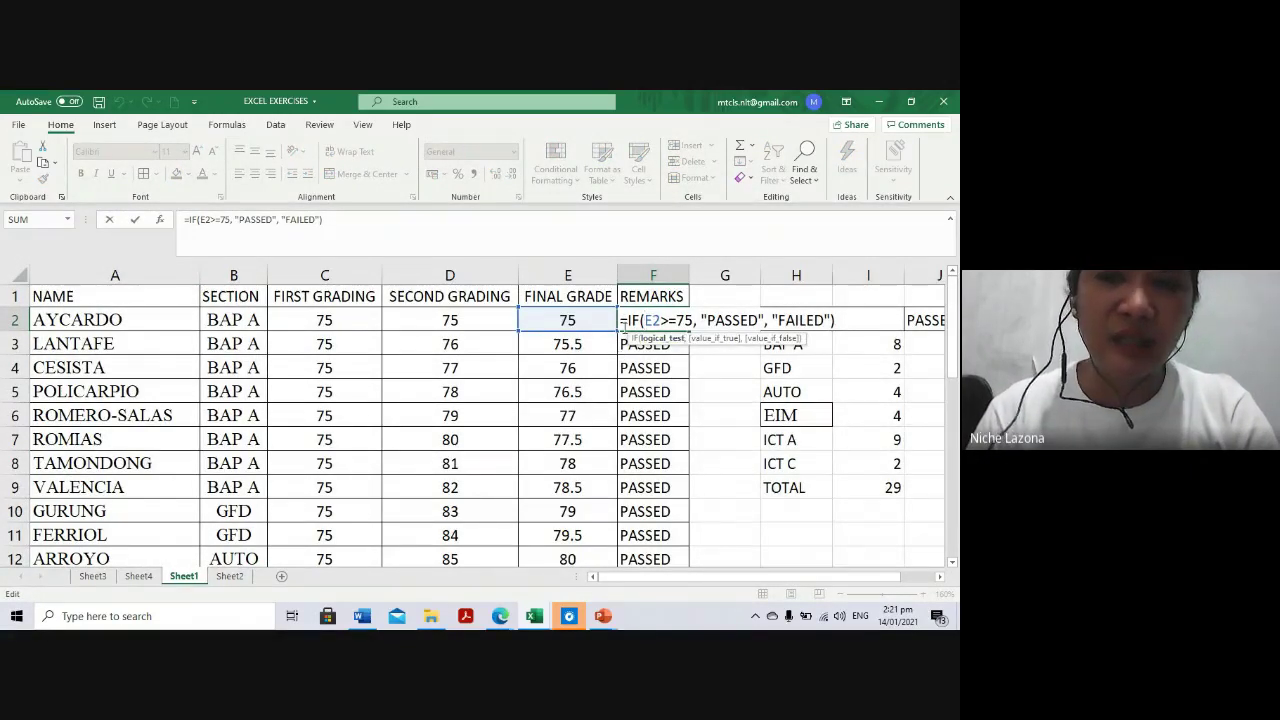
drag(637, 320, 620, 320)
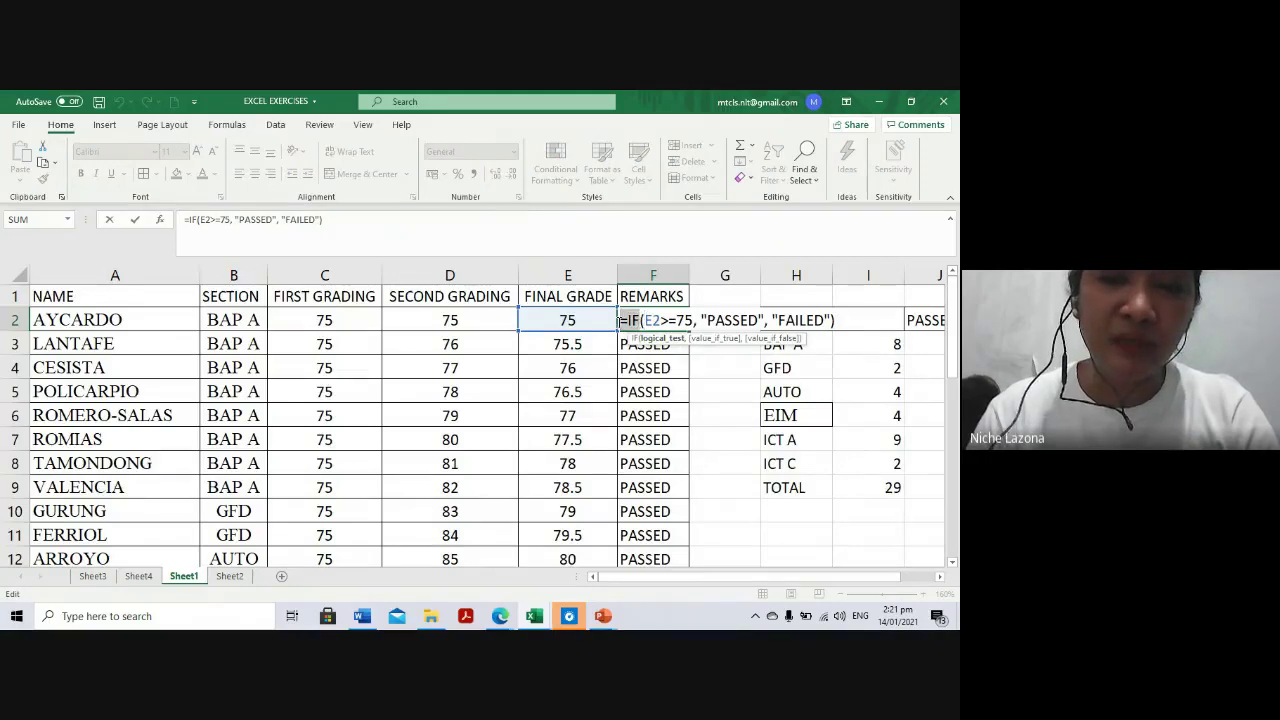
key(Escape)
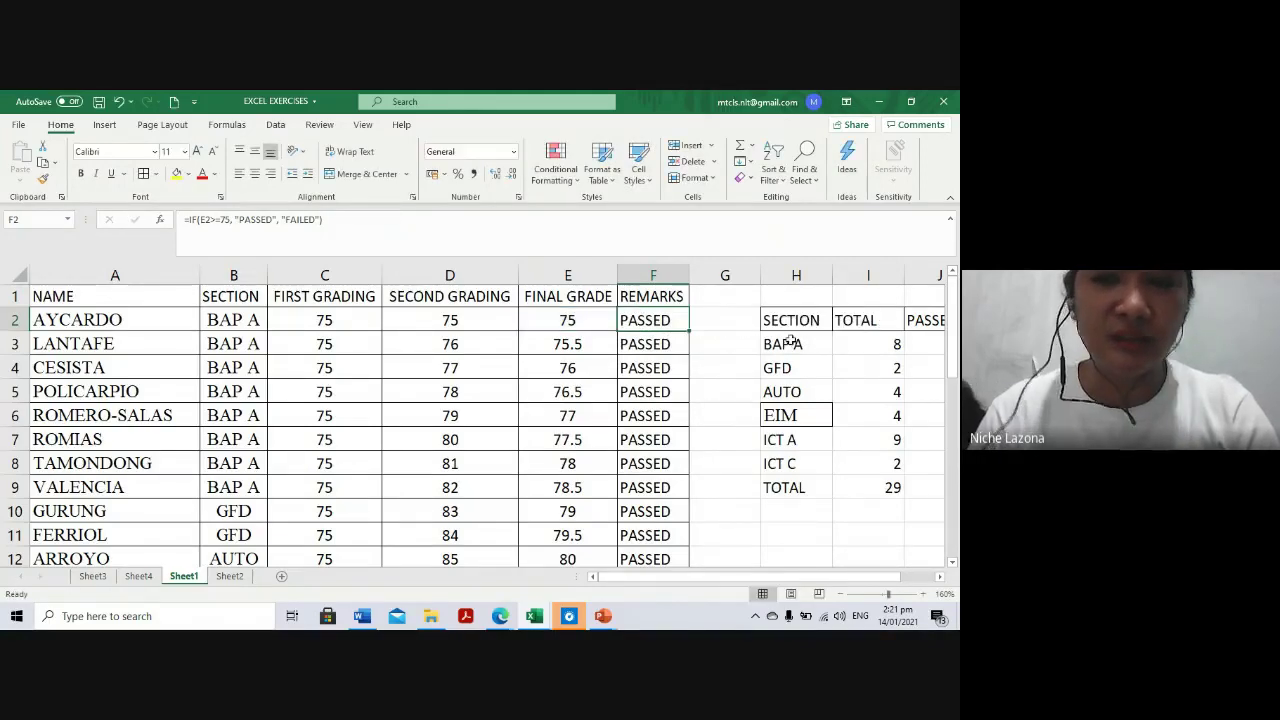
click(230, 577)
click(660, 312)
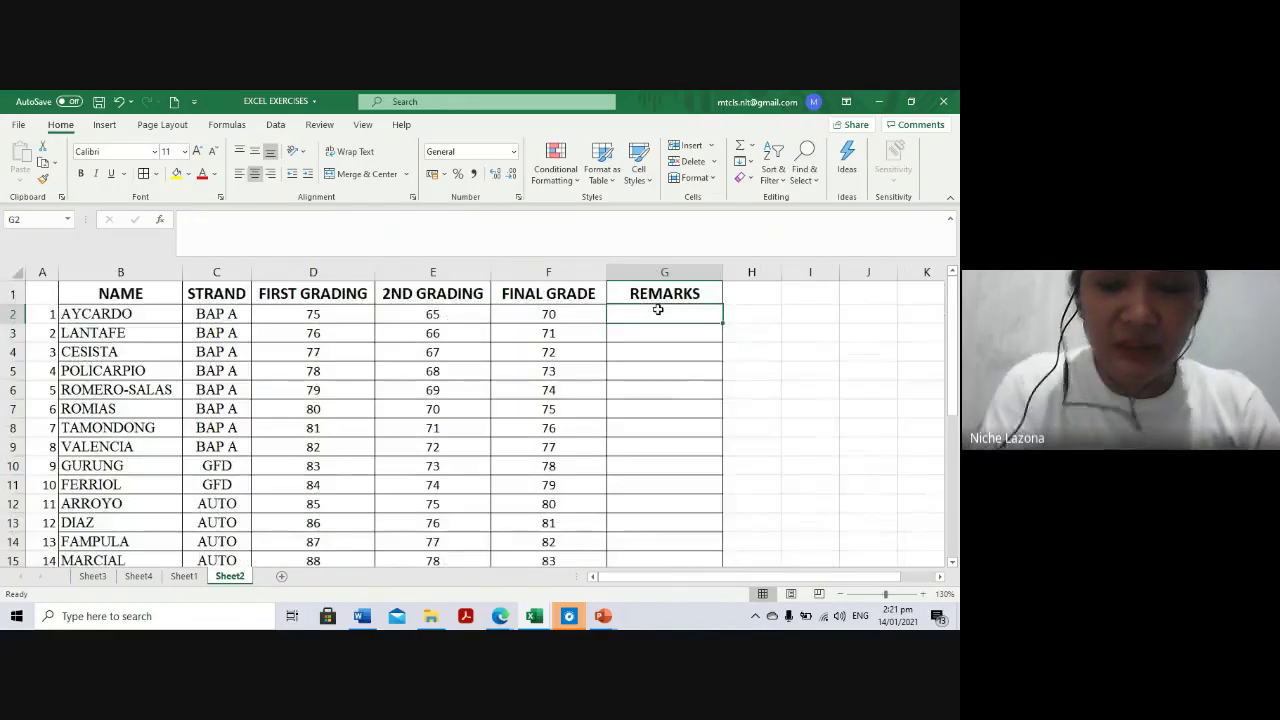
Type =IF in G2 to begin the first student's remark formula
text(=)
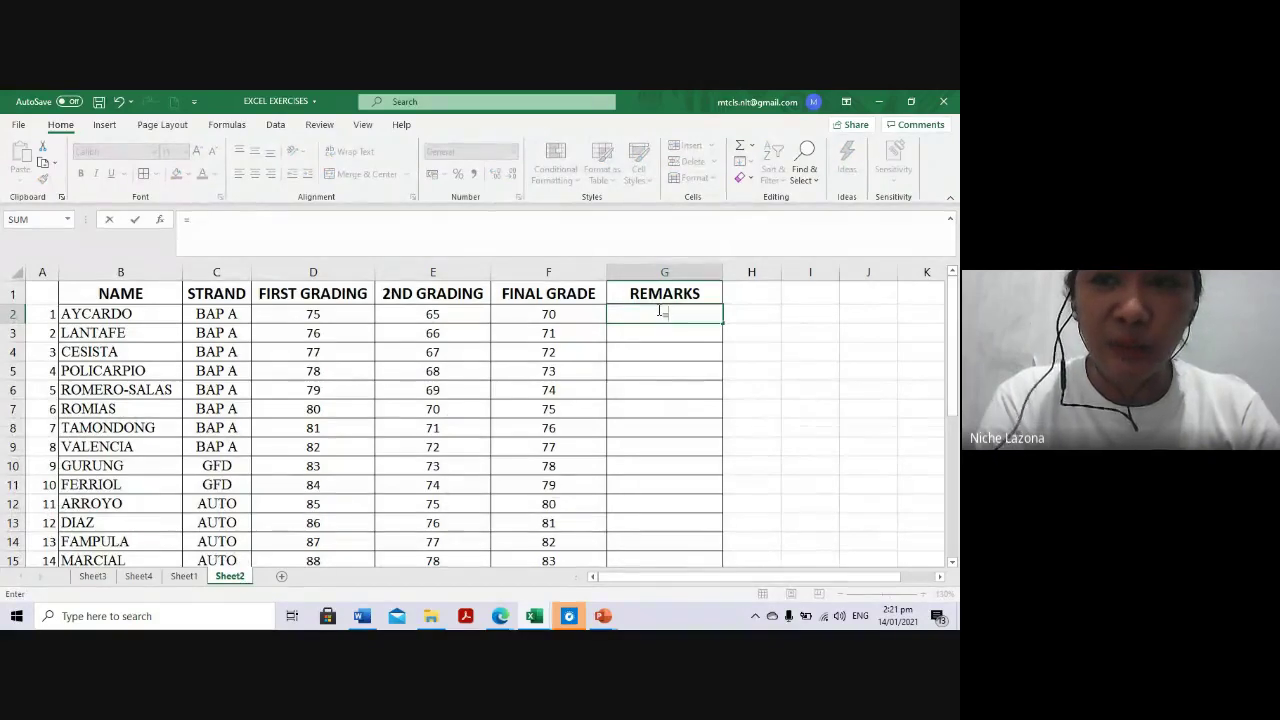
text(IF)
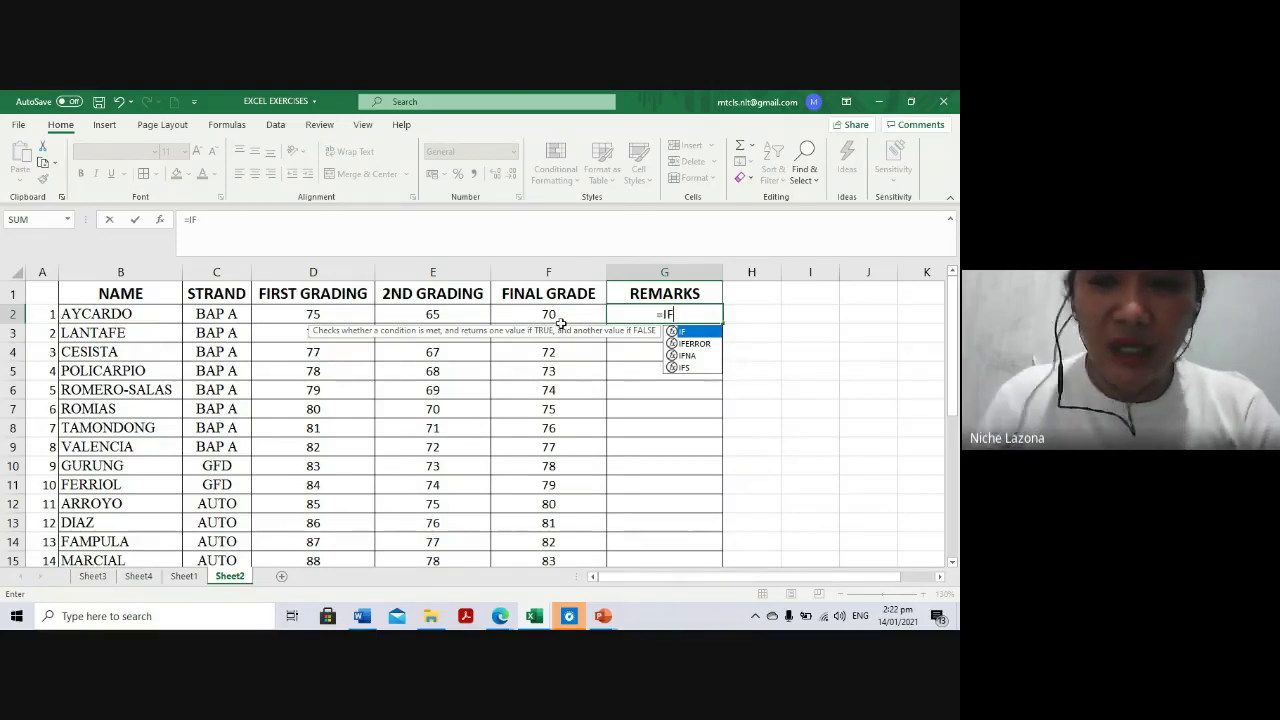
Complete G2 as =IF(F2<=75,"PASSED", "FAILED") and commit it
text(()
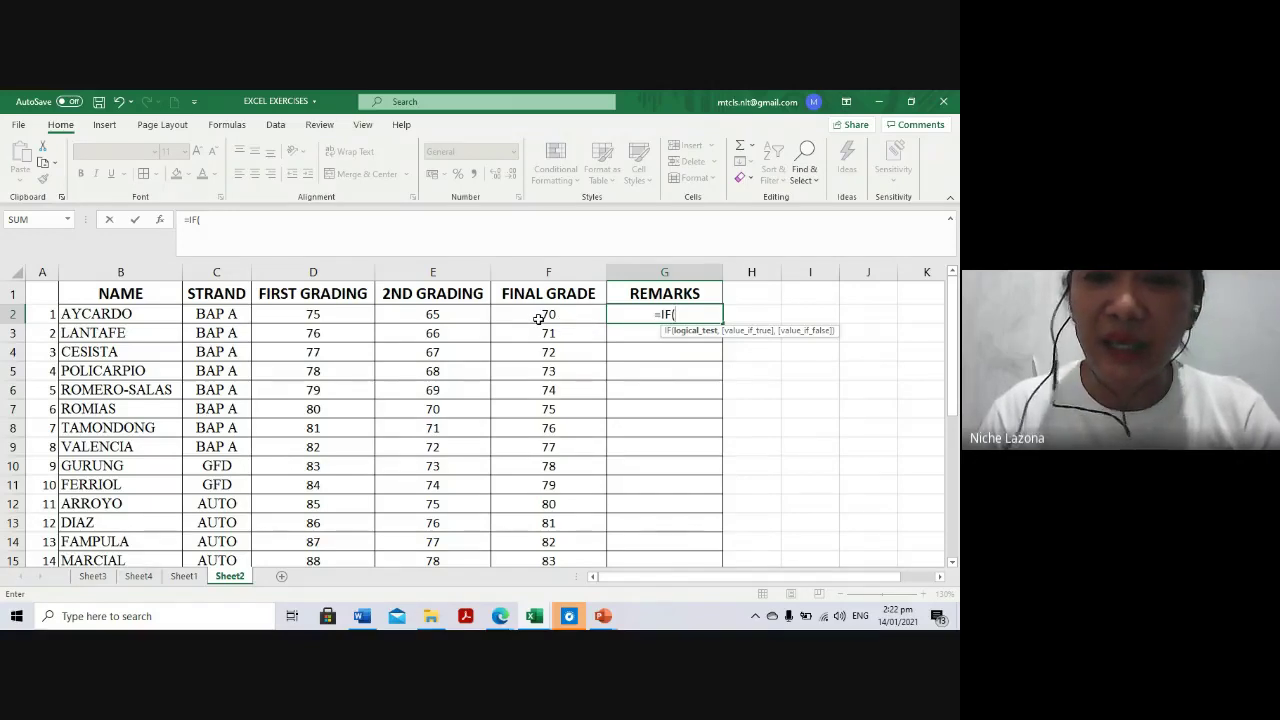
click(538, 318)
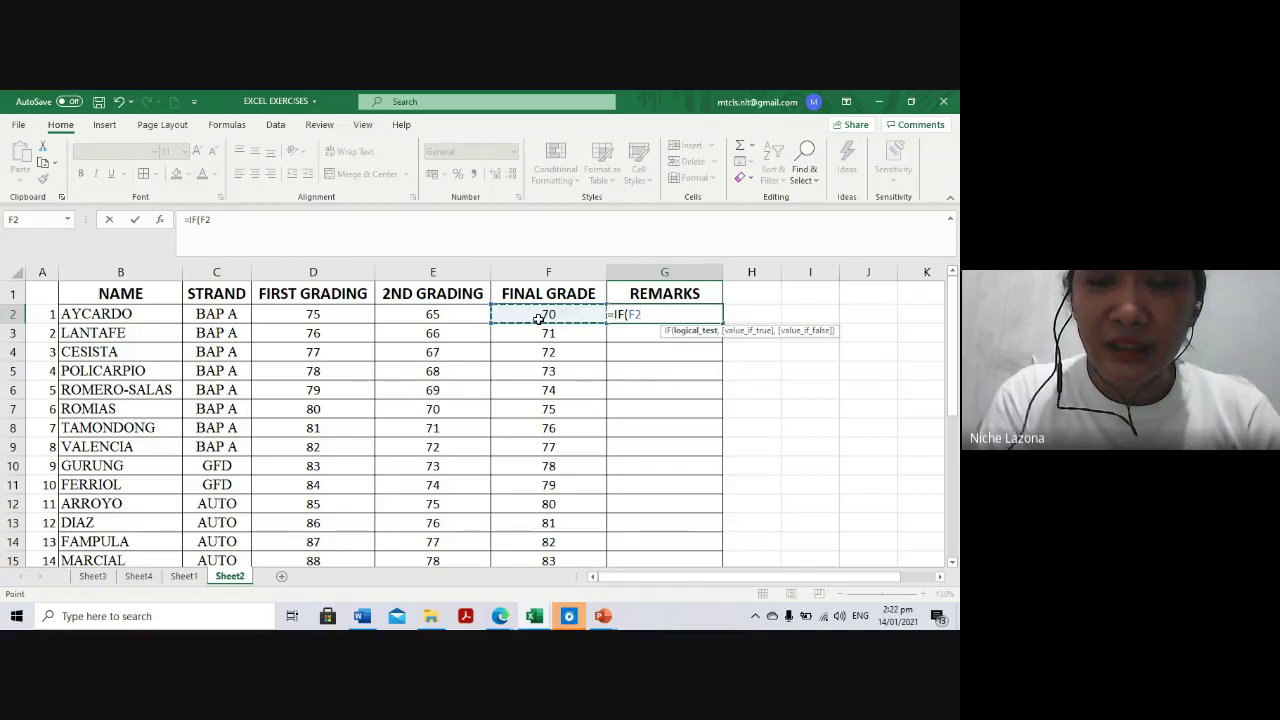
text(>)
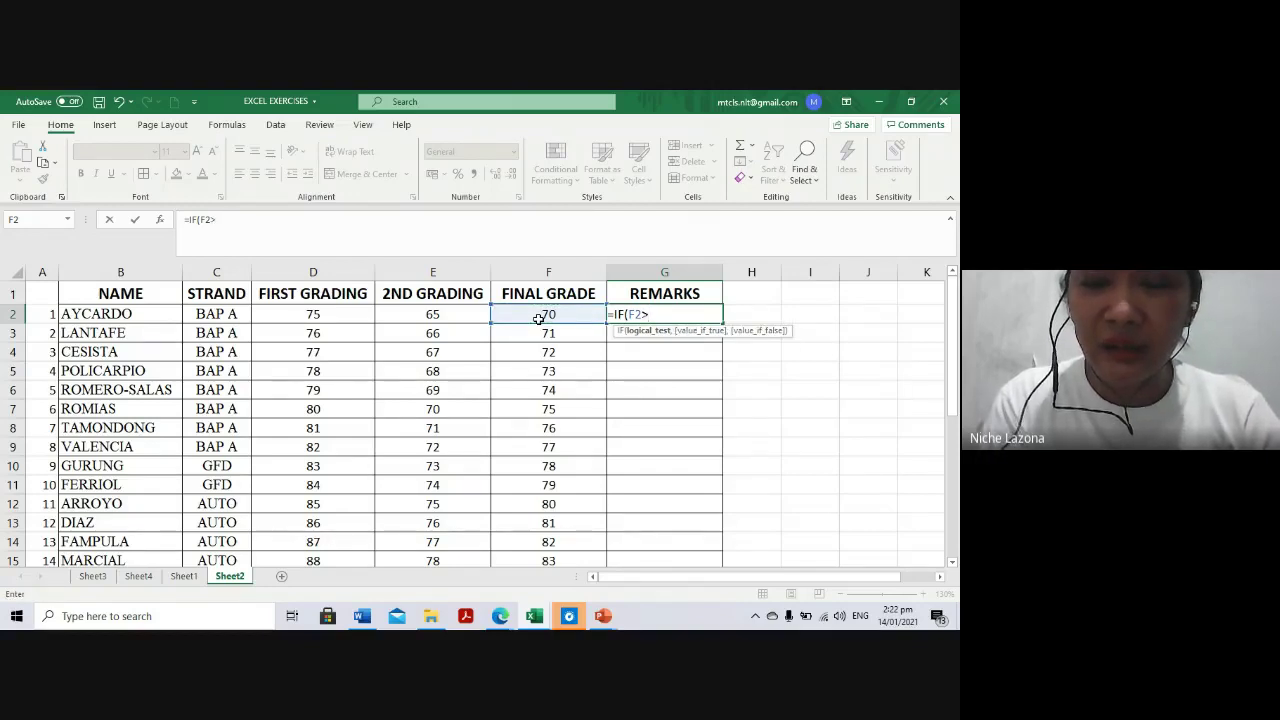
key(BackSpace)
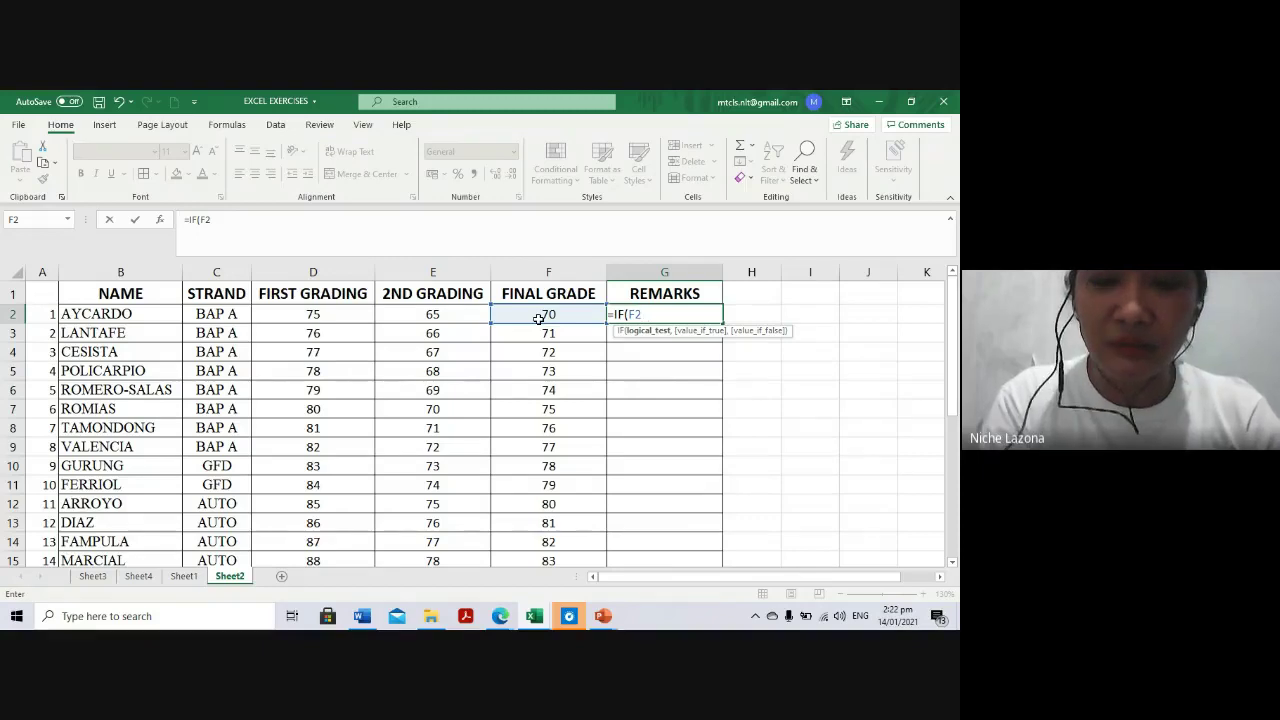
text(<)
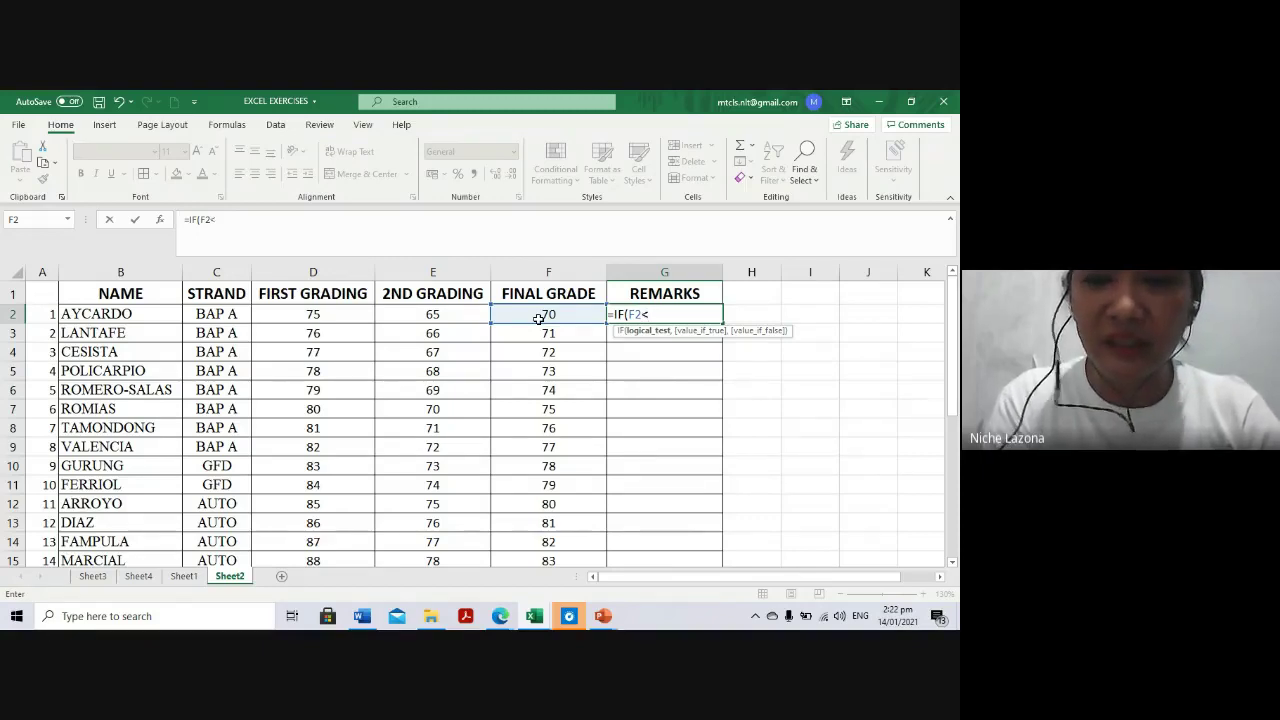
text(=)
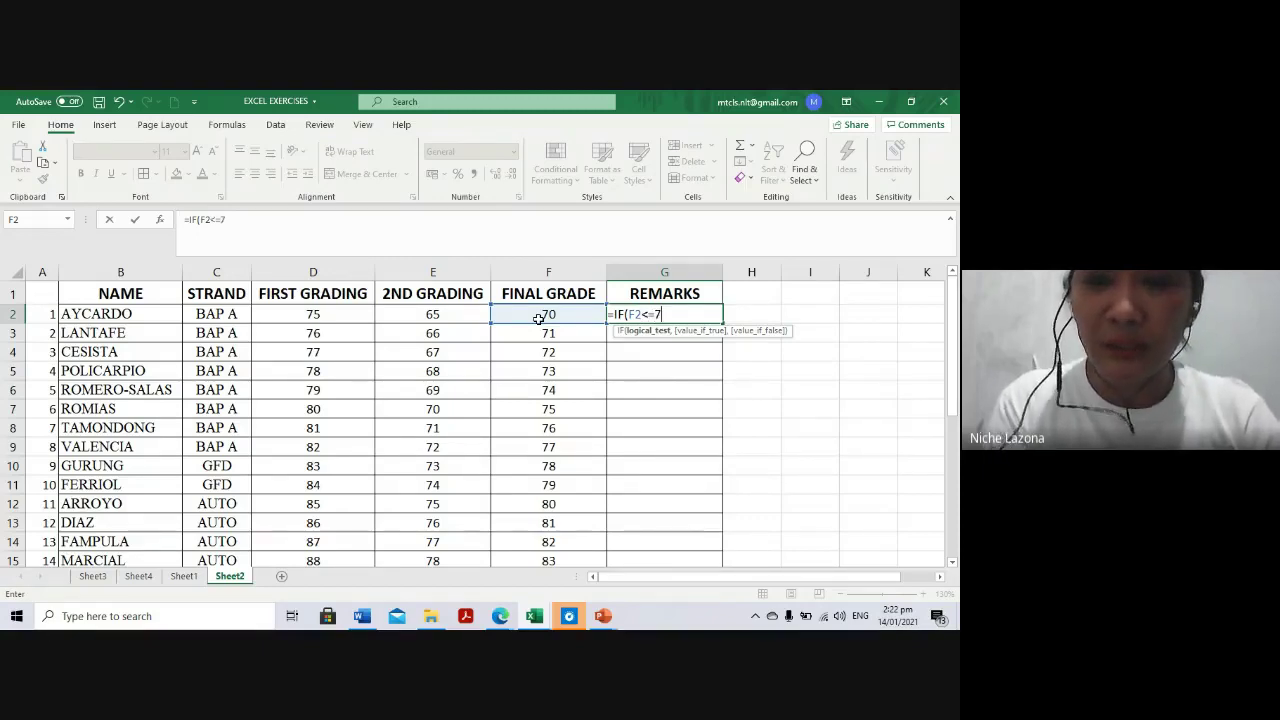
text(75)
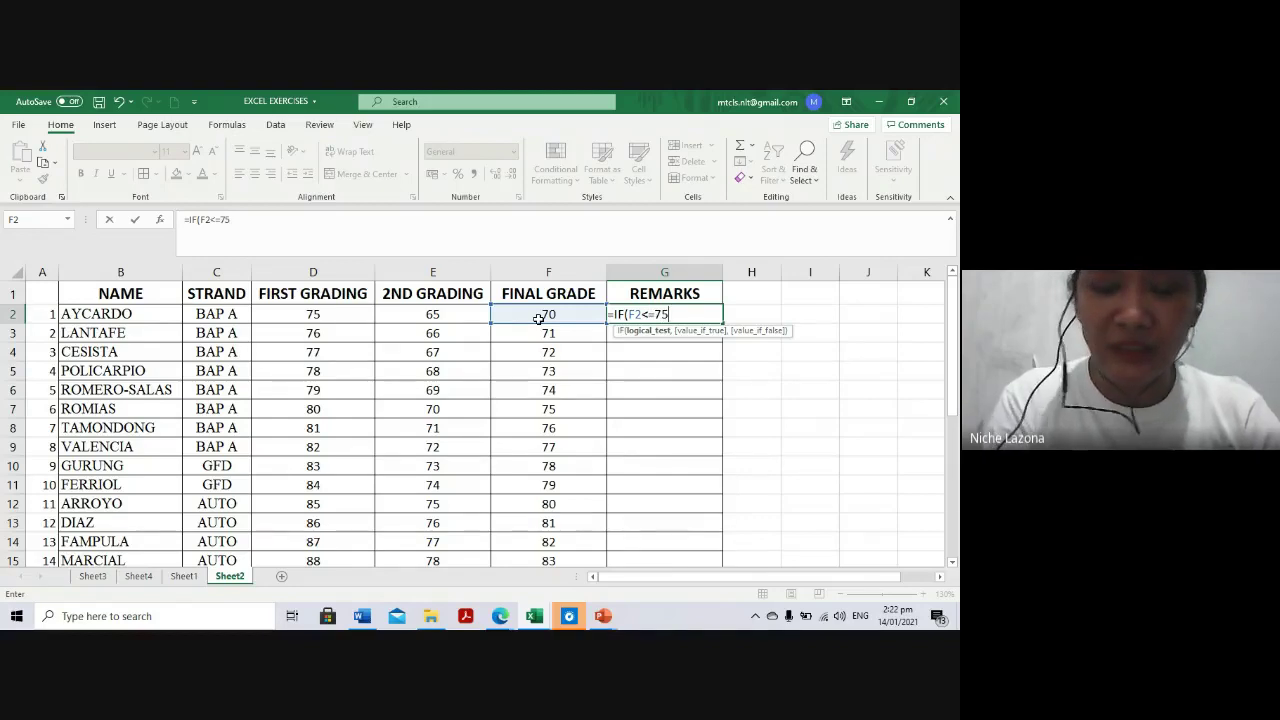
text(,"P)
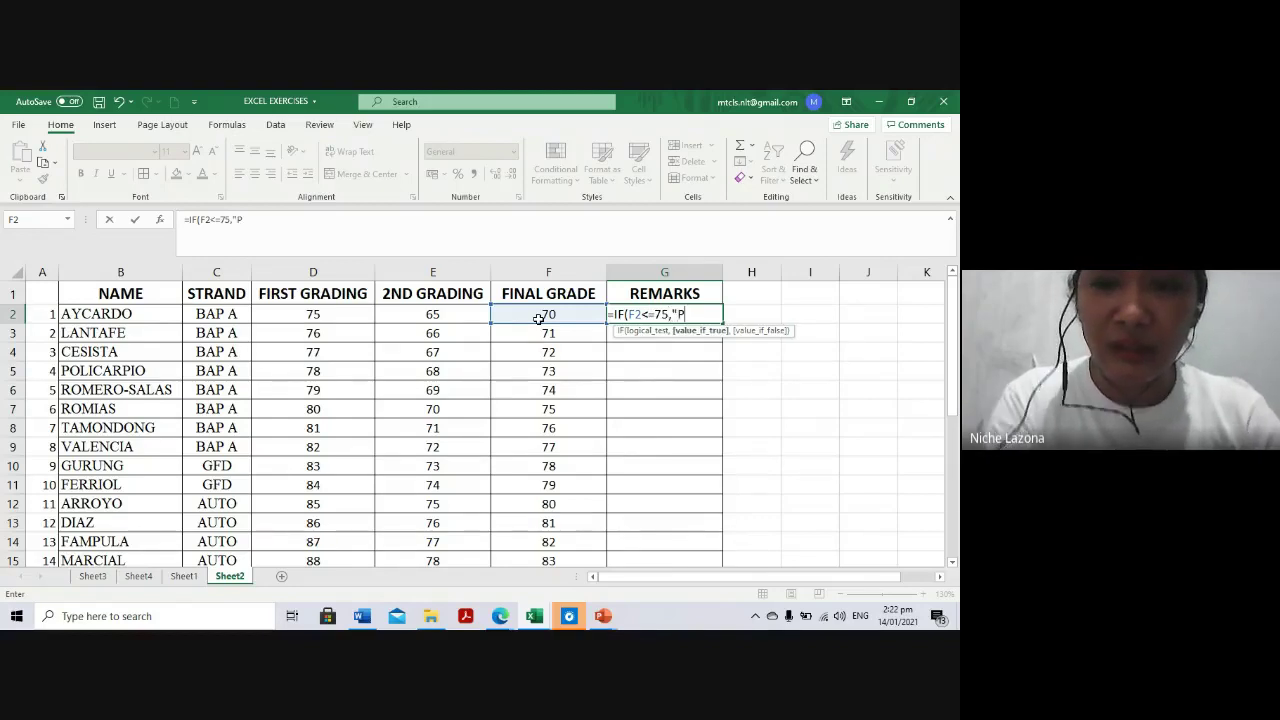
text(ASSED")
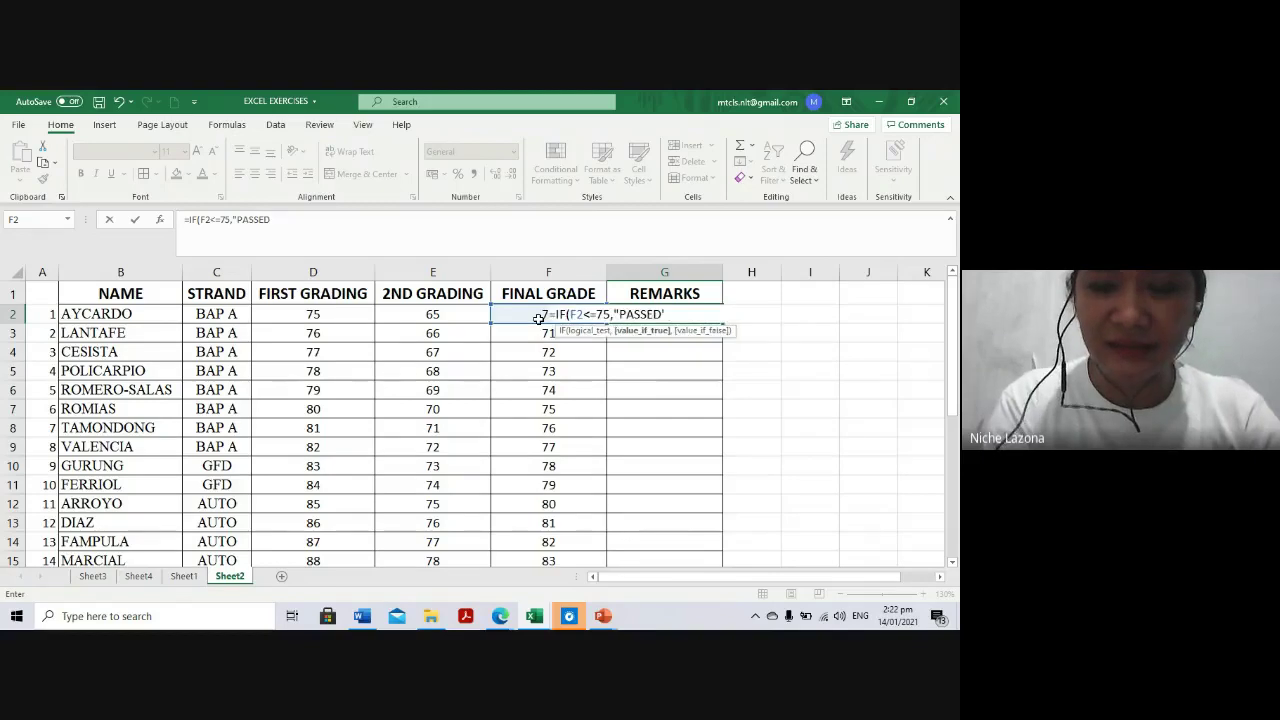
text(,)
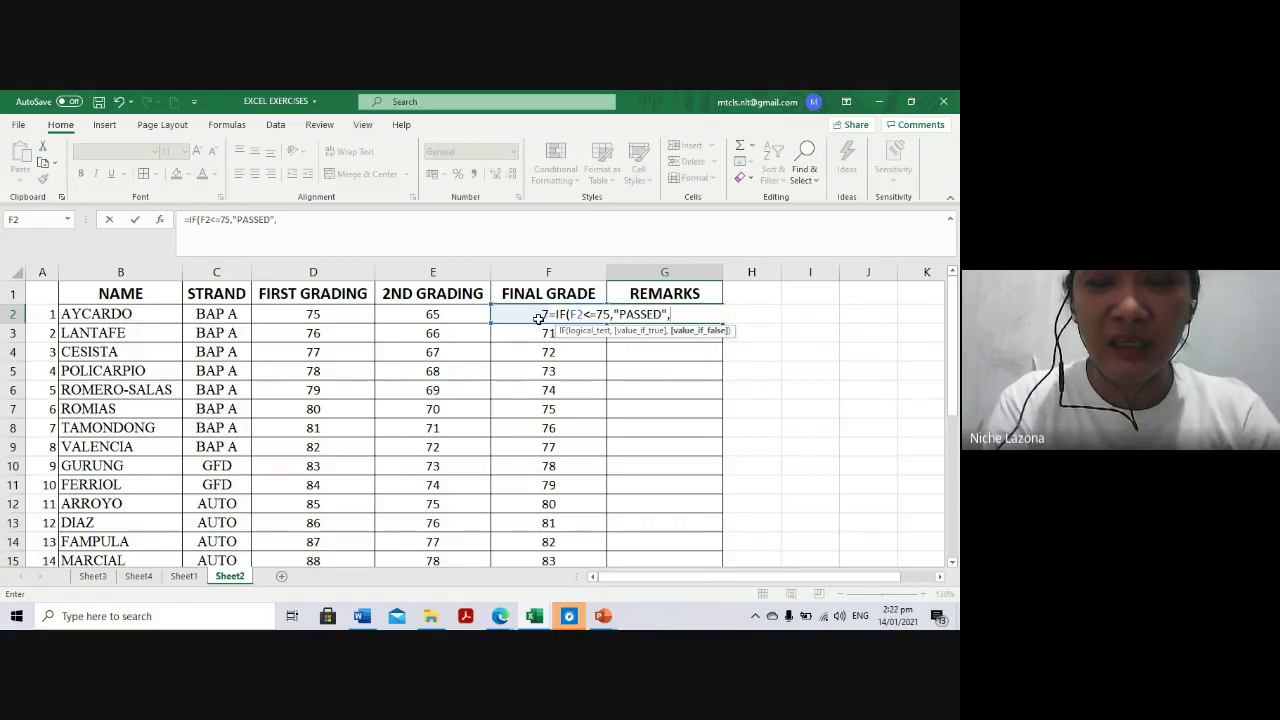
text( "FAILED")
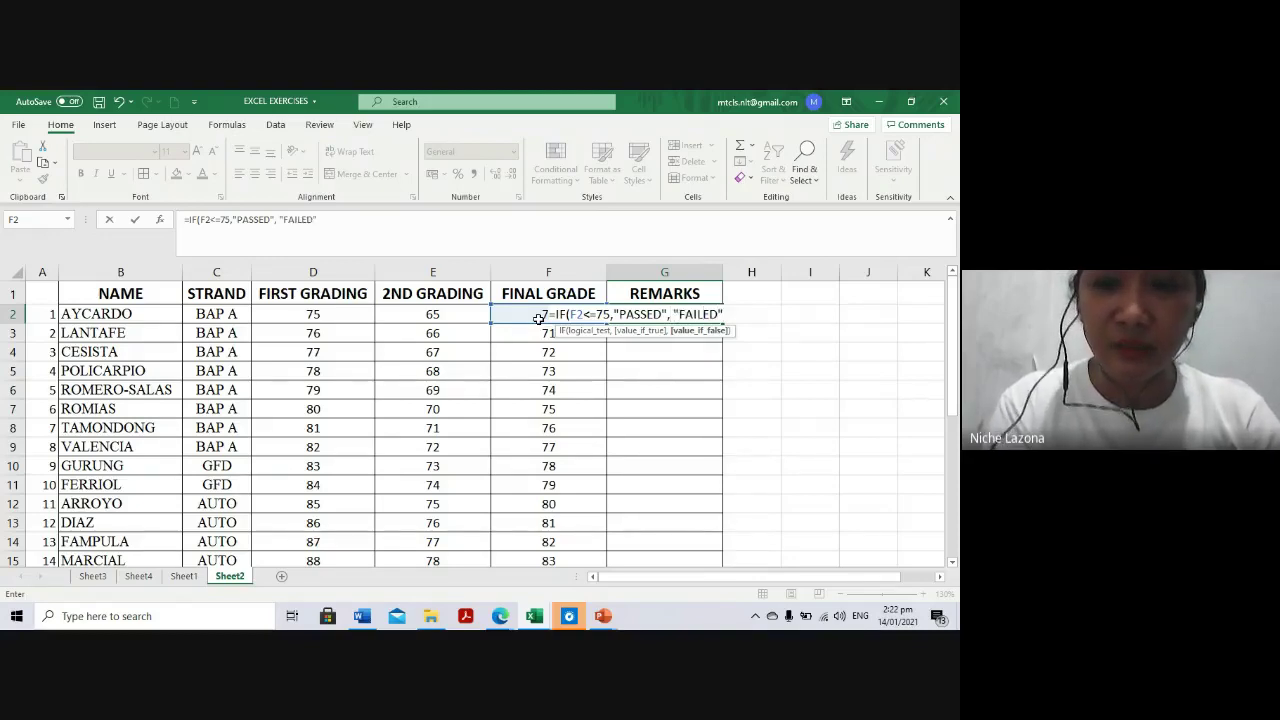
text())
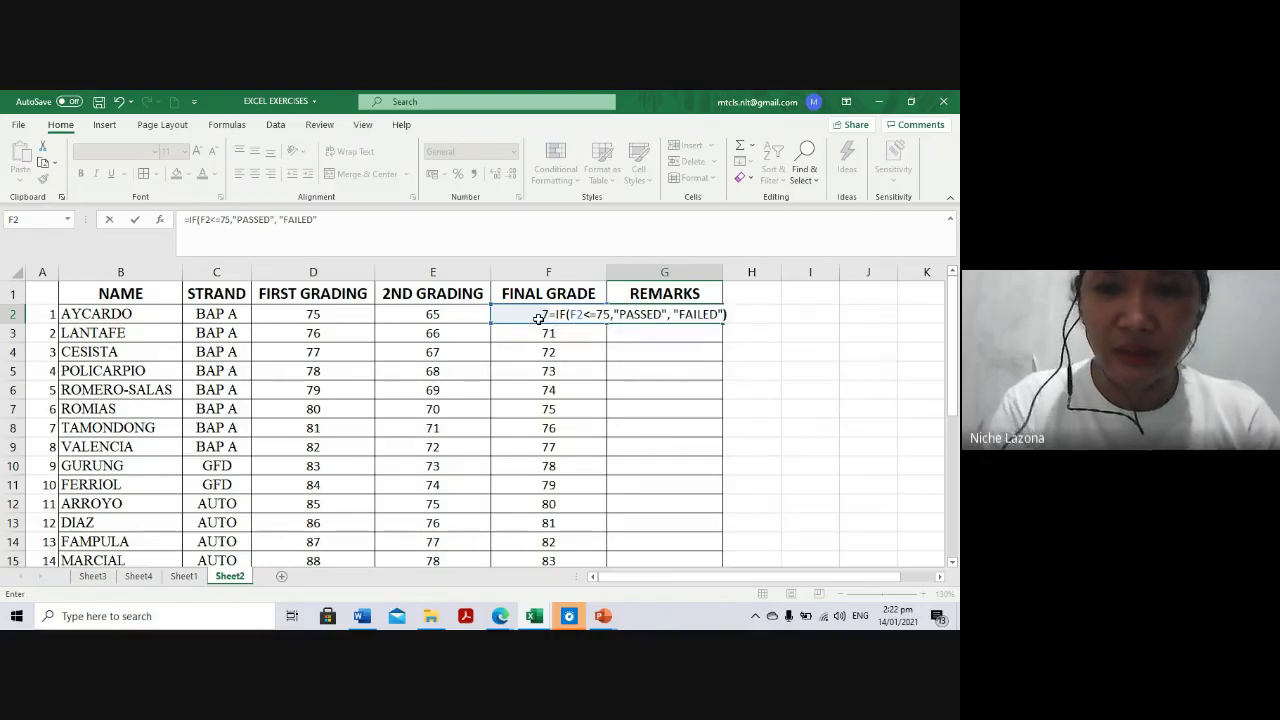
key(Return)
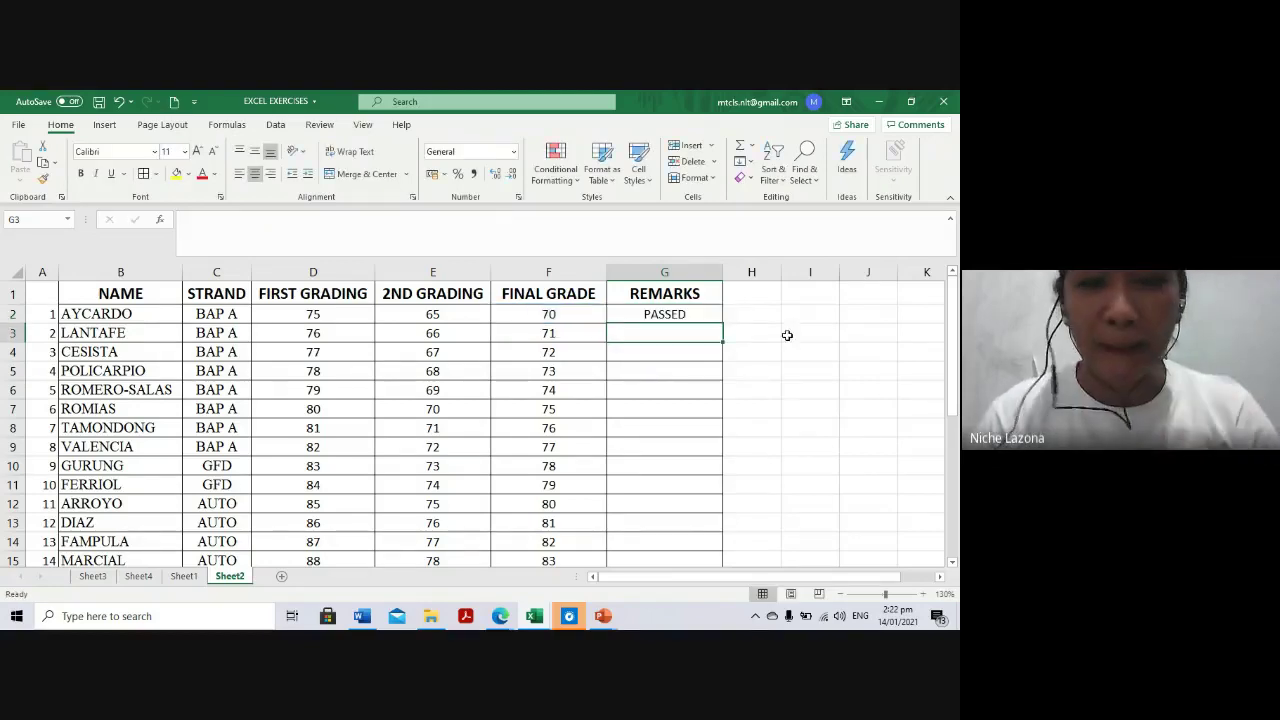
Change G2's comparison to F2>=75 so the grade of 70 shows FAILED
double_click(665, 314)
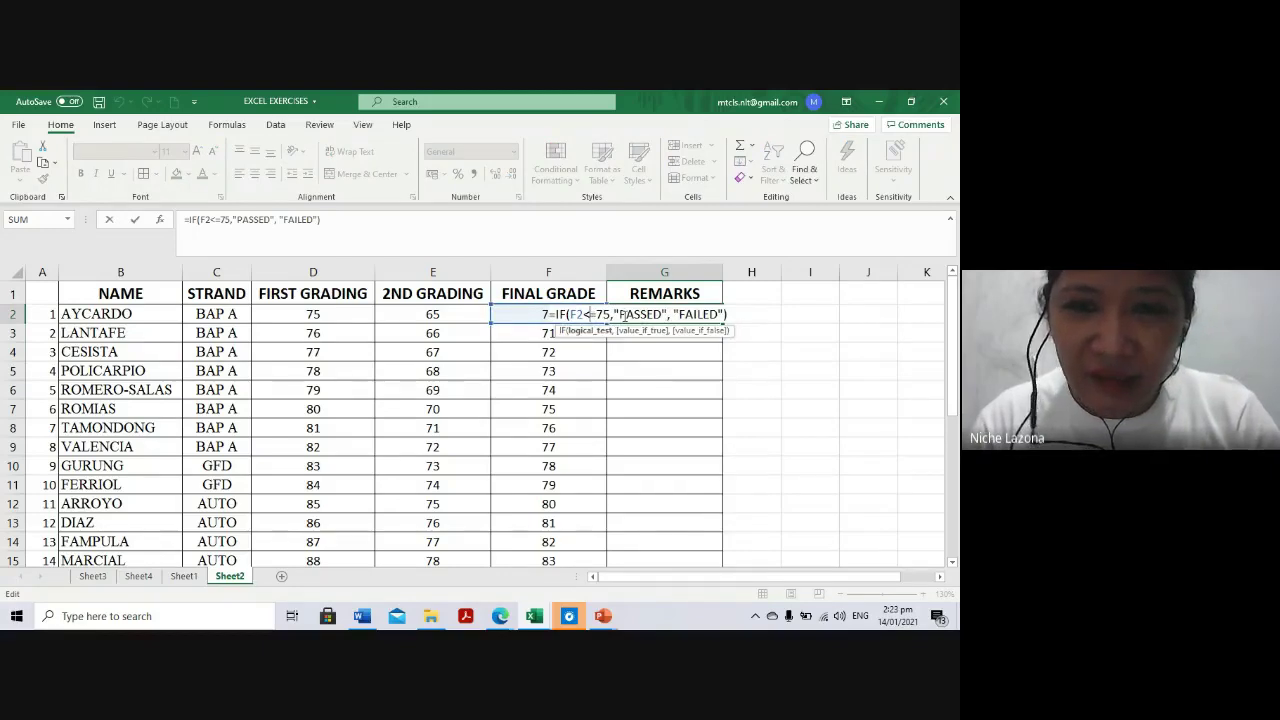
key(BackSpace)
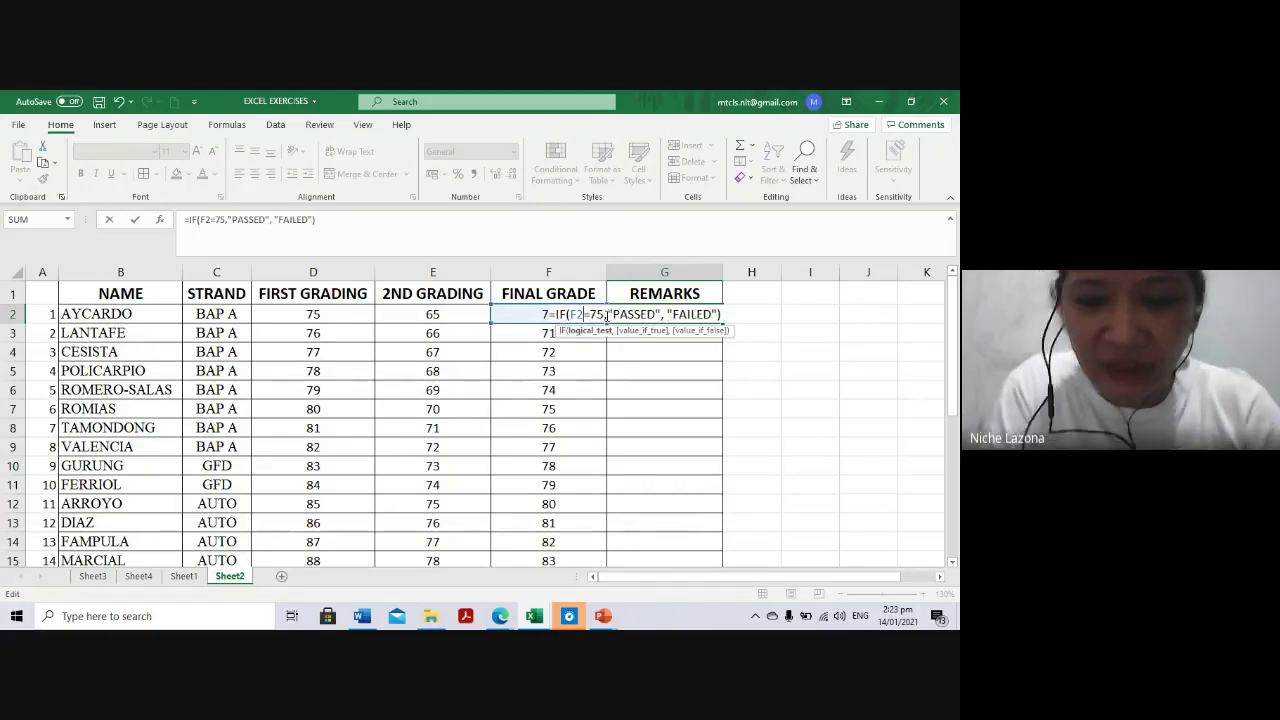
text(>)
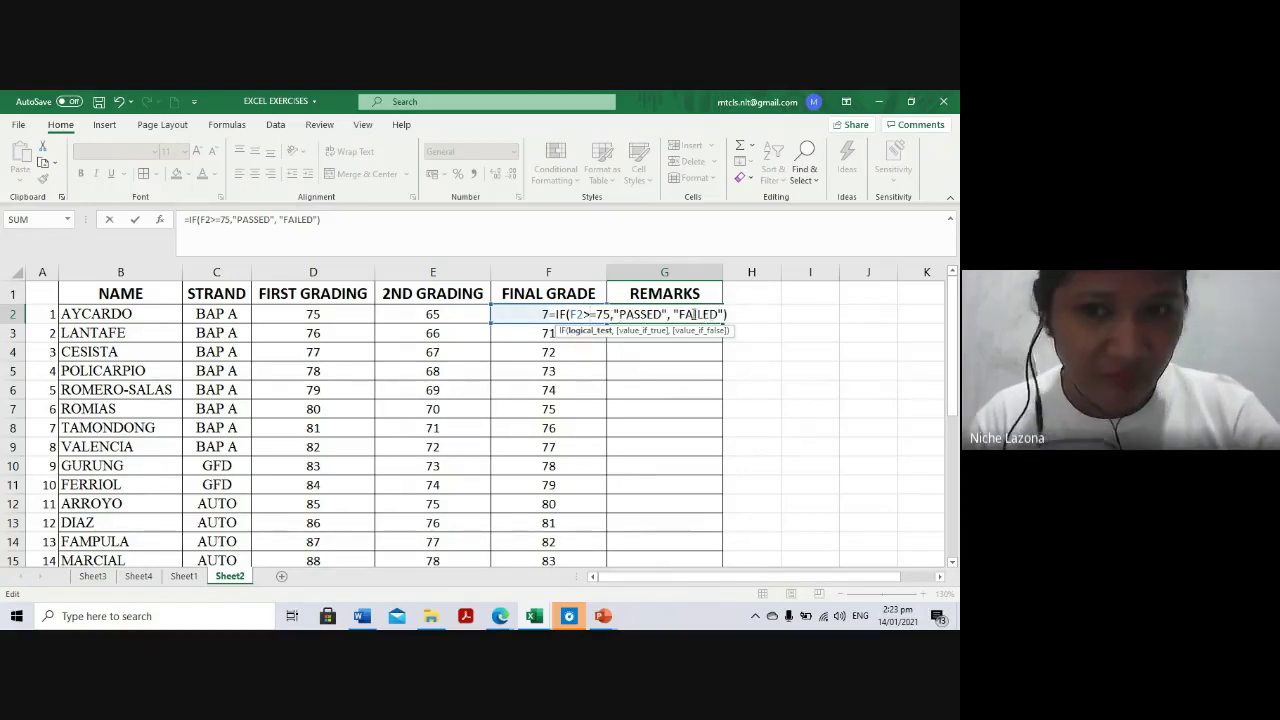
key(Return)
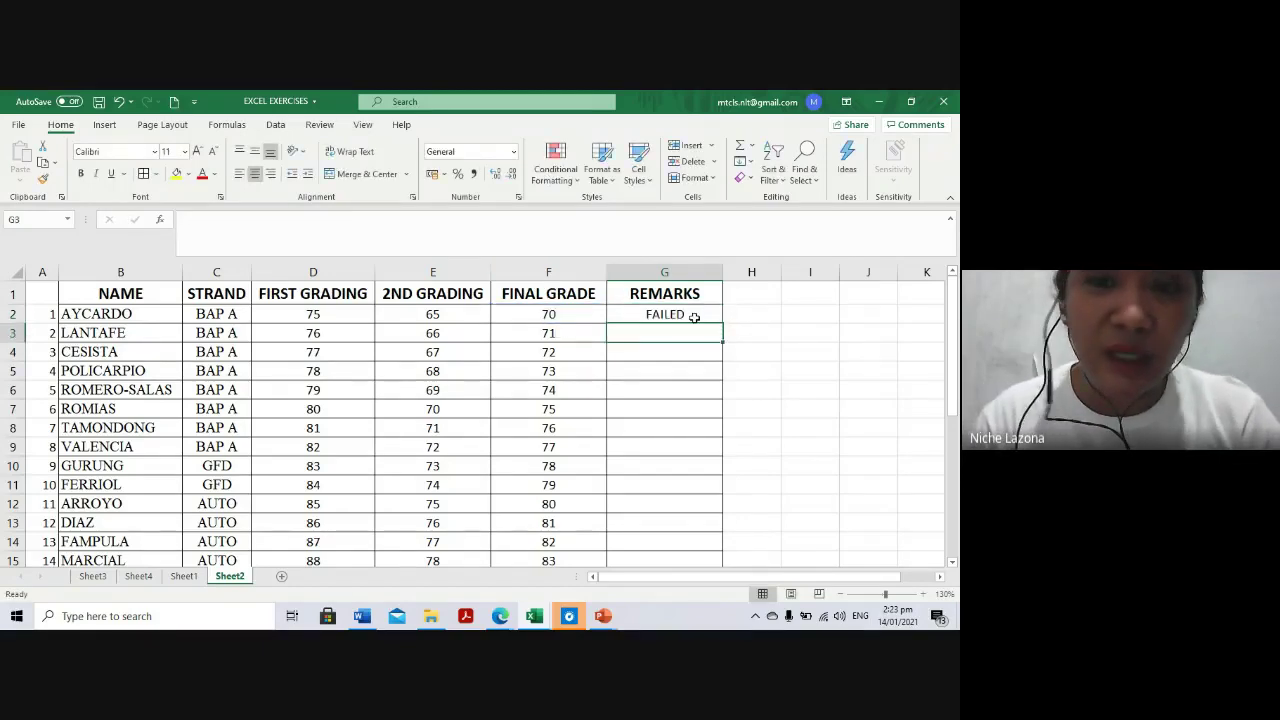
click(685, 316)
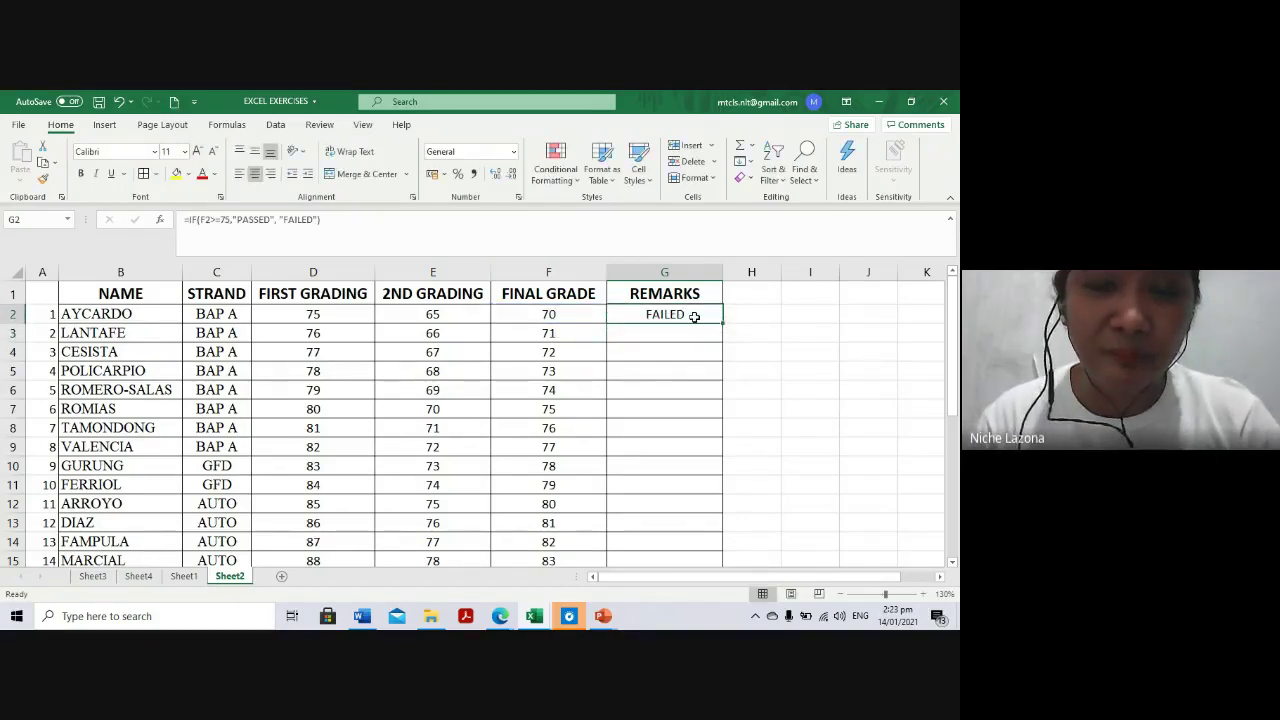
Paste G2's IF remark formula down the REMARKS column to G31
key(ctrl+c)
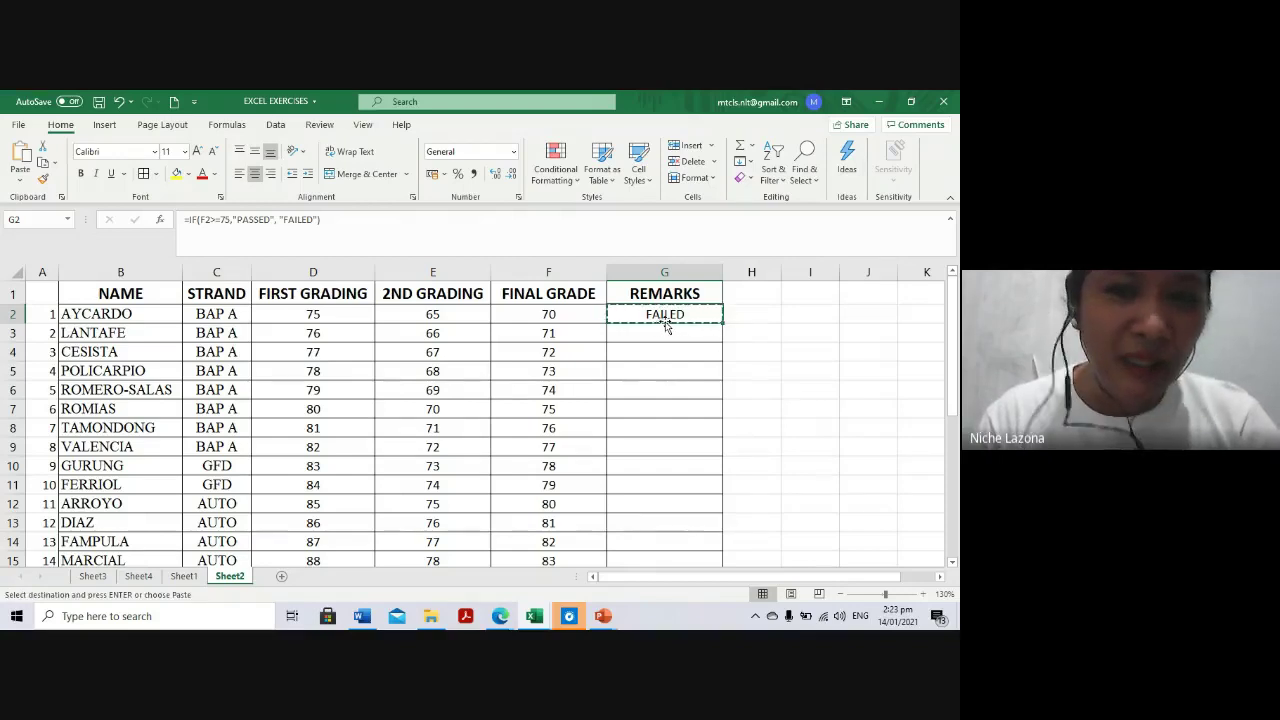
scroll(657, 330, down, 2)
scroll(650, 340, up, 2)
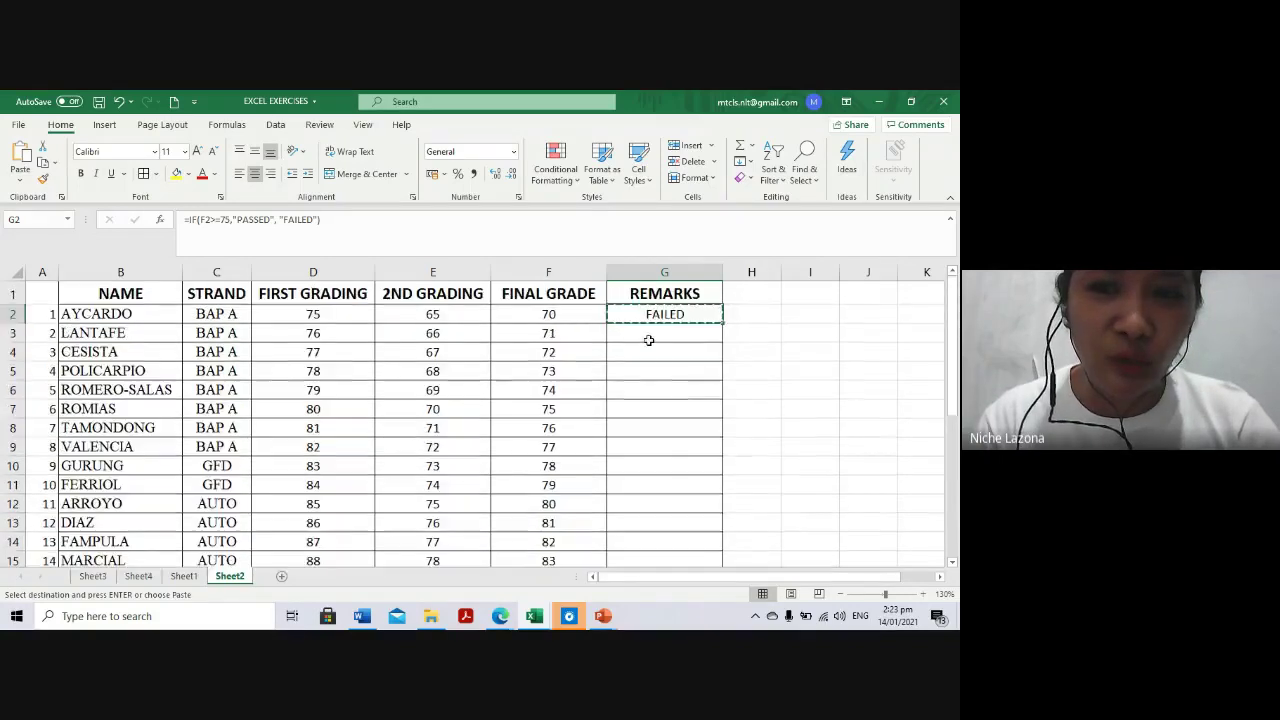
drag(649, 341, 649, 514)
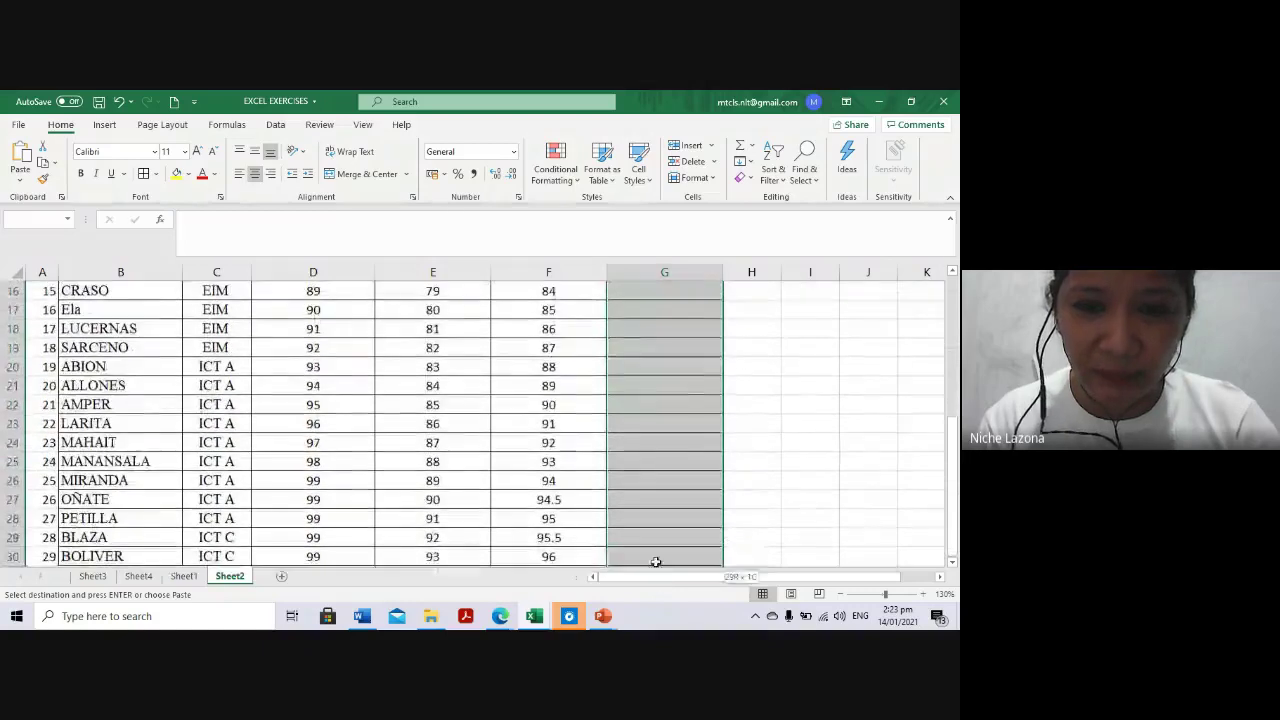
key(ctrl+v)
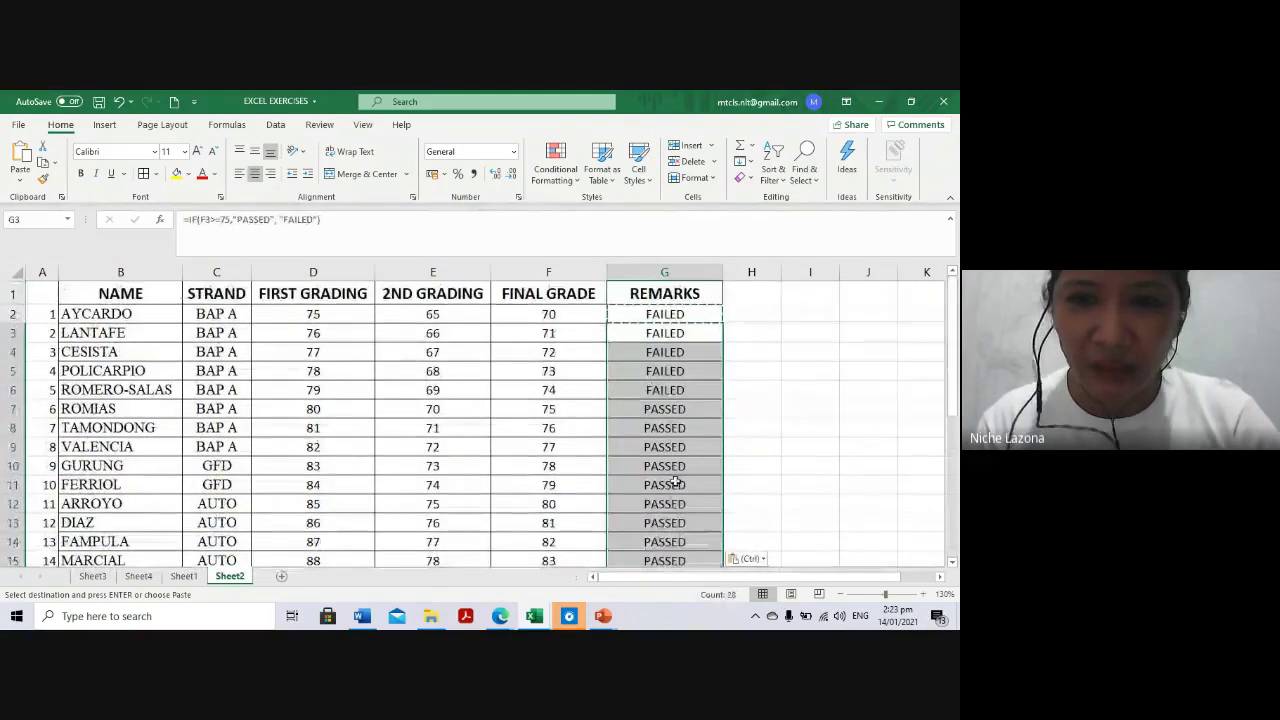
click(655, 334)
key(Escape)
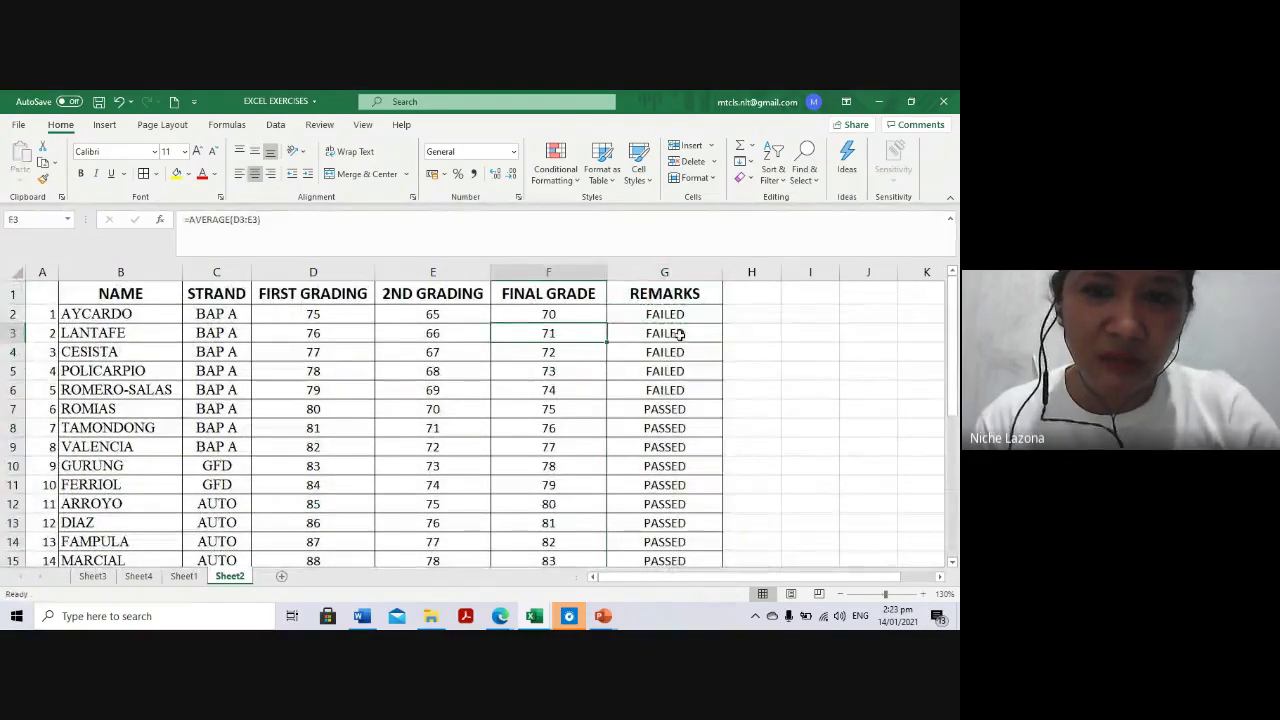
Spot-check final grades and remarks, including a grade of 75, then return to G2
click(541, 357)
click(678, 350)
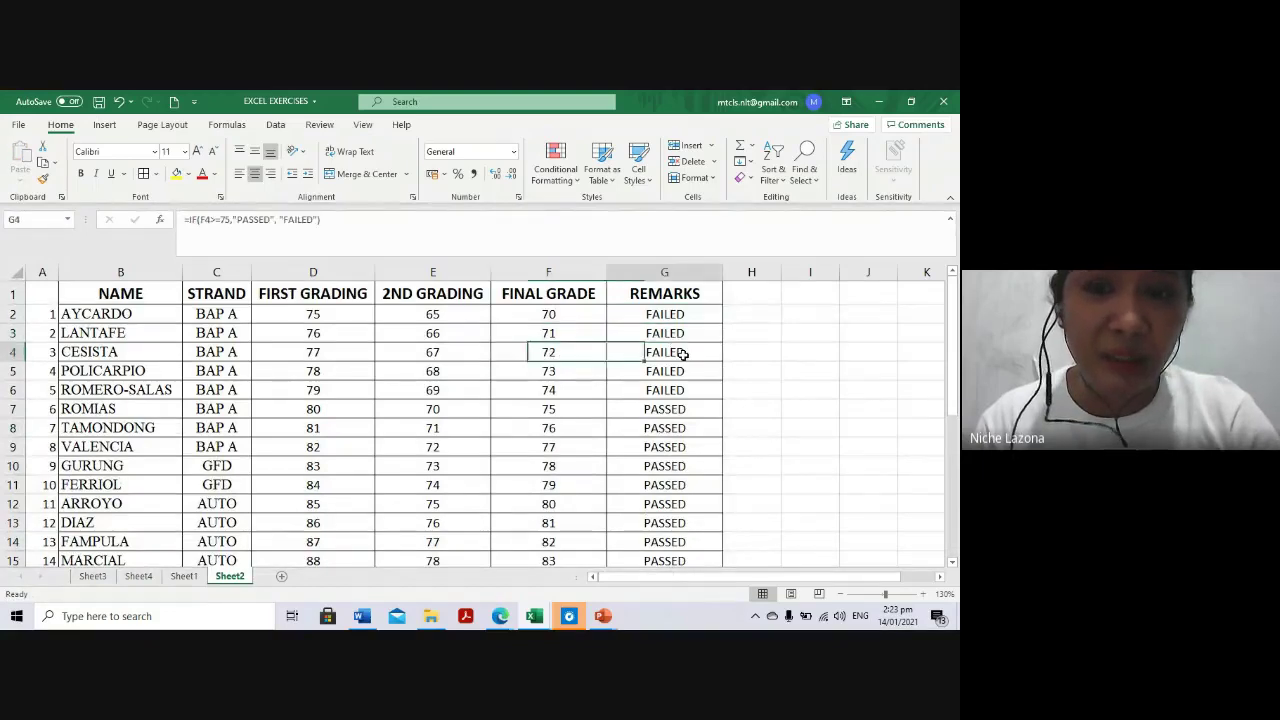
click(545, 376)
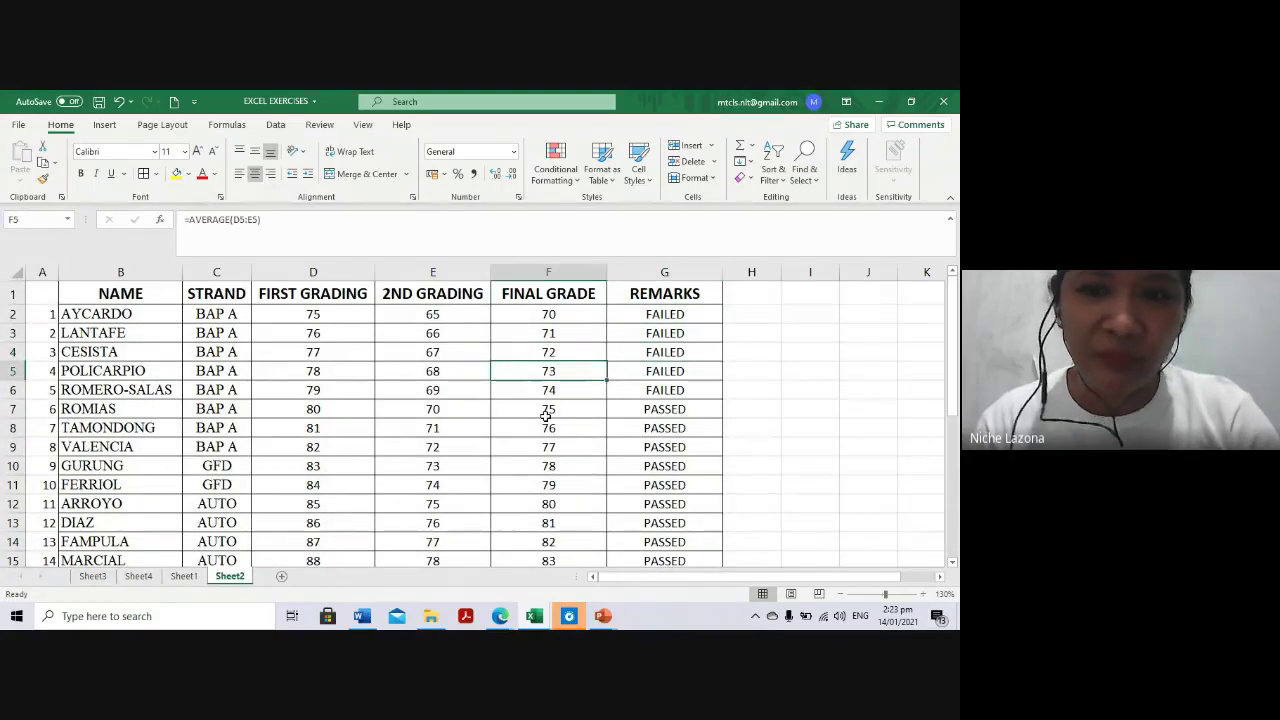
click(547, 411)
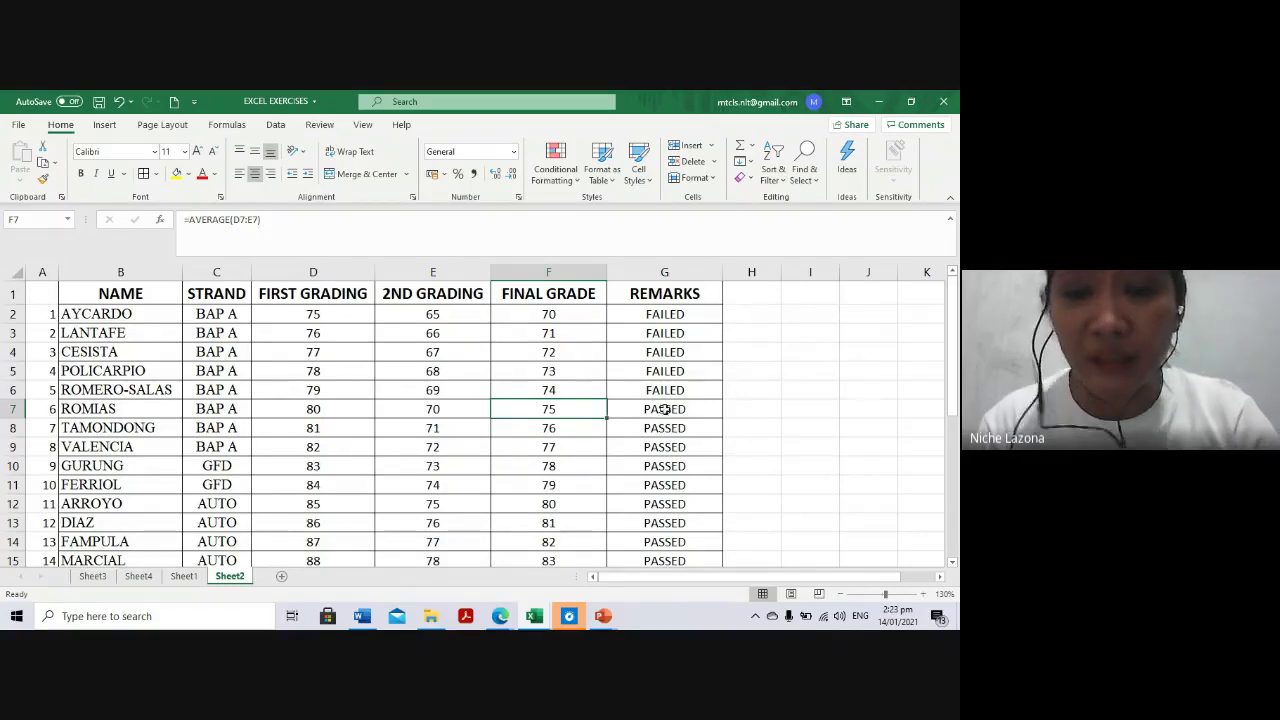
click(684, 408)
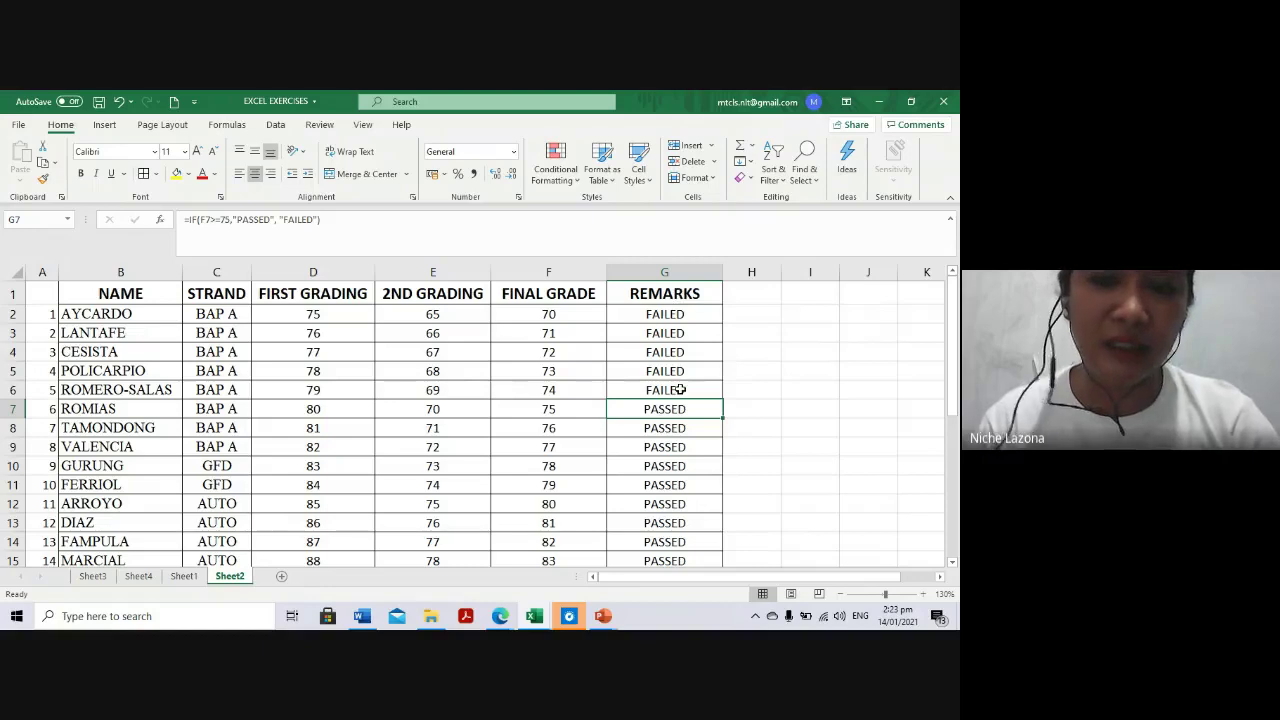
scroll(680, 420, down, 3)
scroll(665, 380, up, 3)
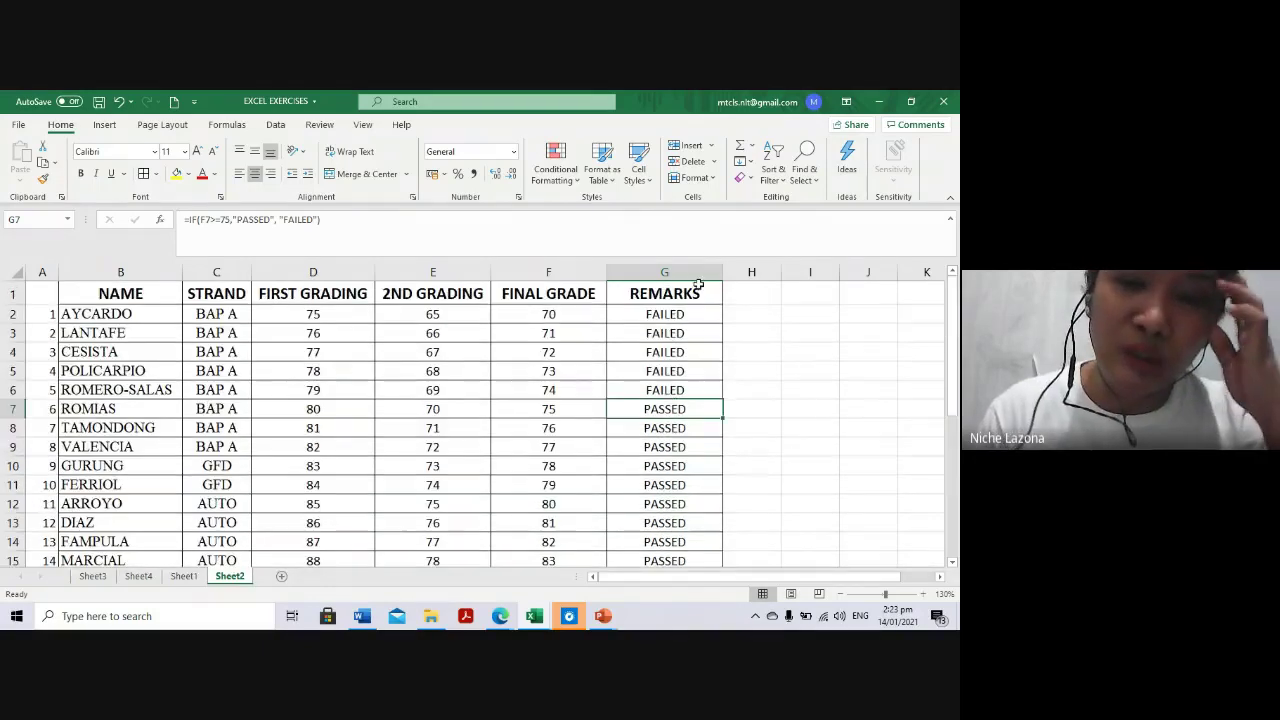
click(668, 316)
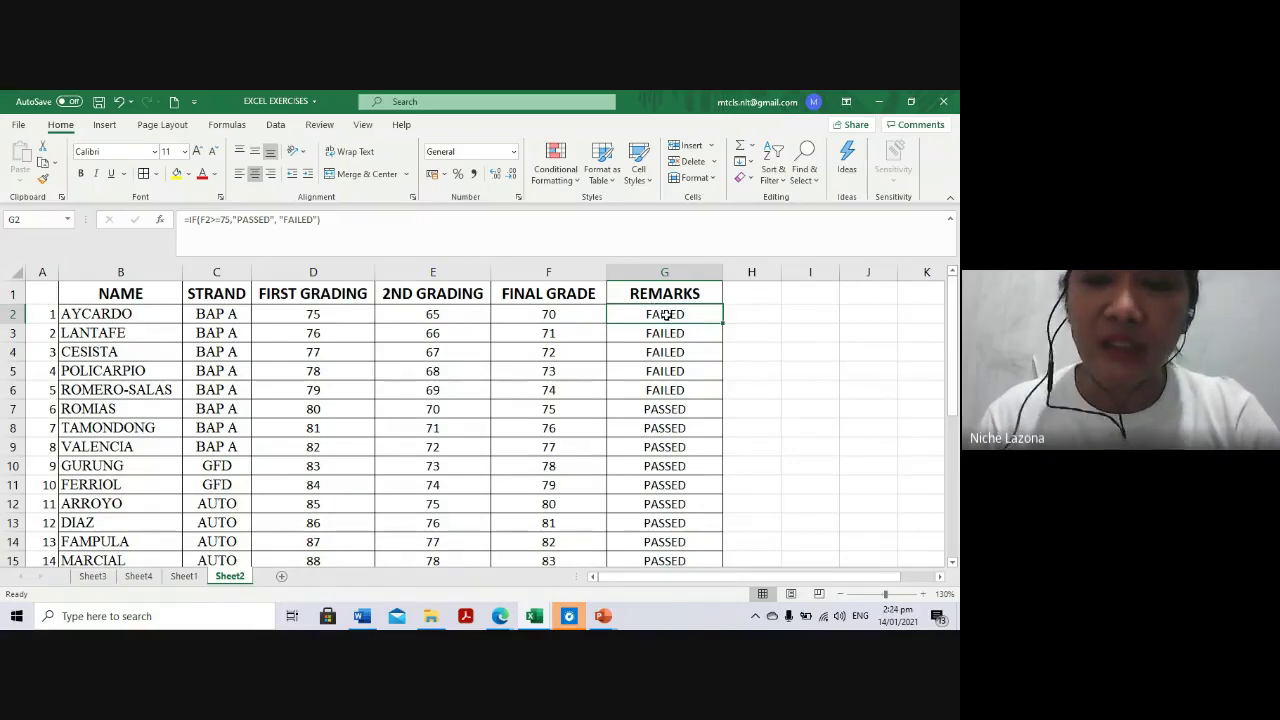
Create a Text That Contains rule for FAILED using Light Red Fill with Dark Red Text
click(563, 176)
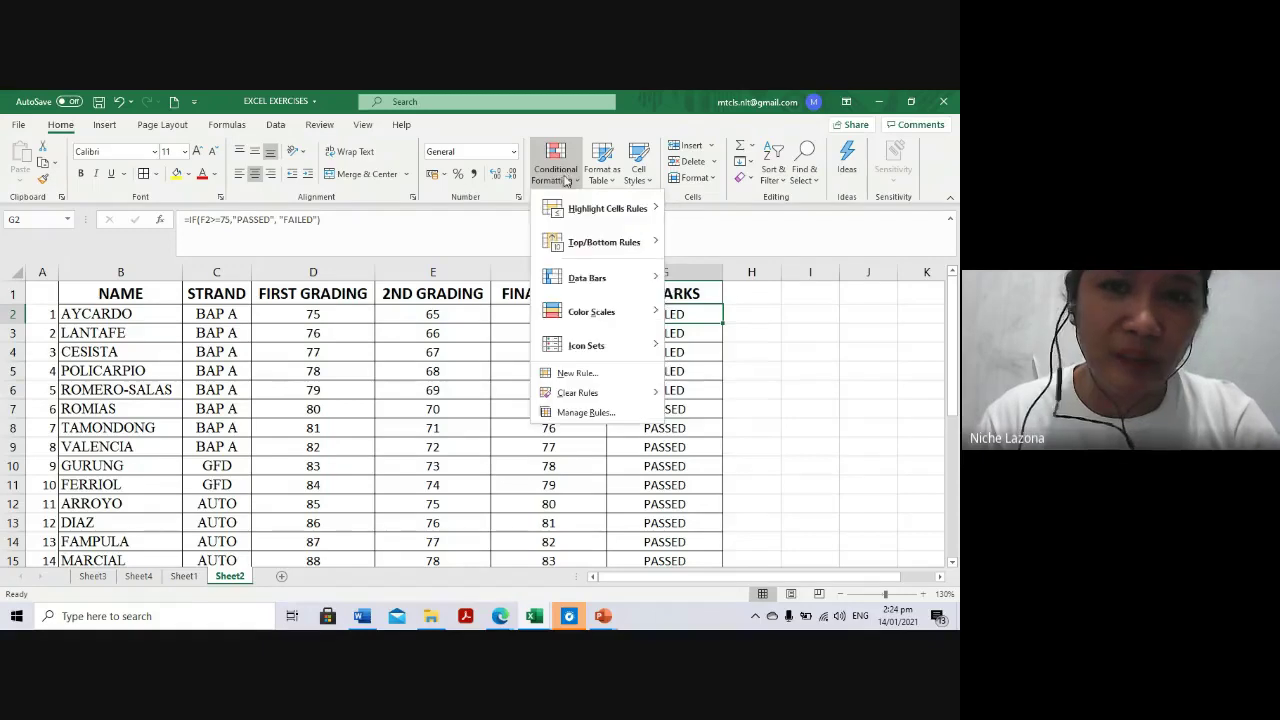
mouse_move(577, 248)
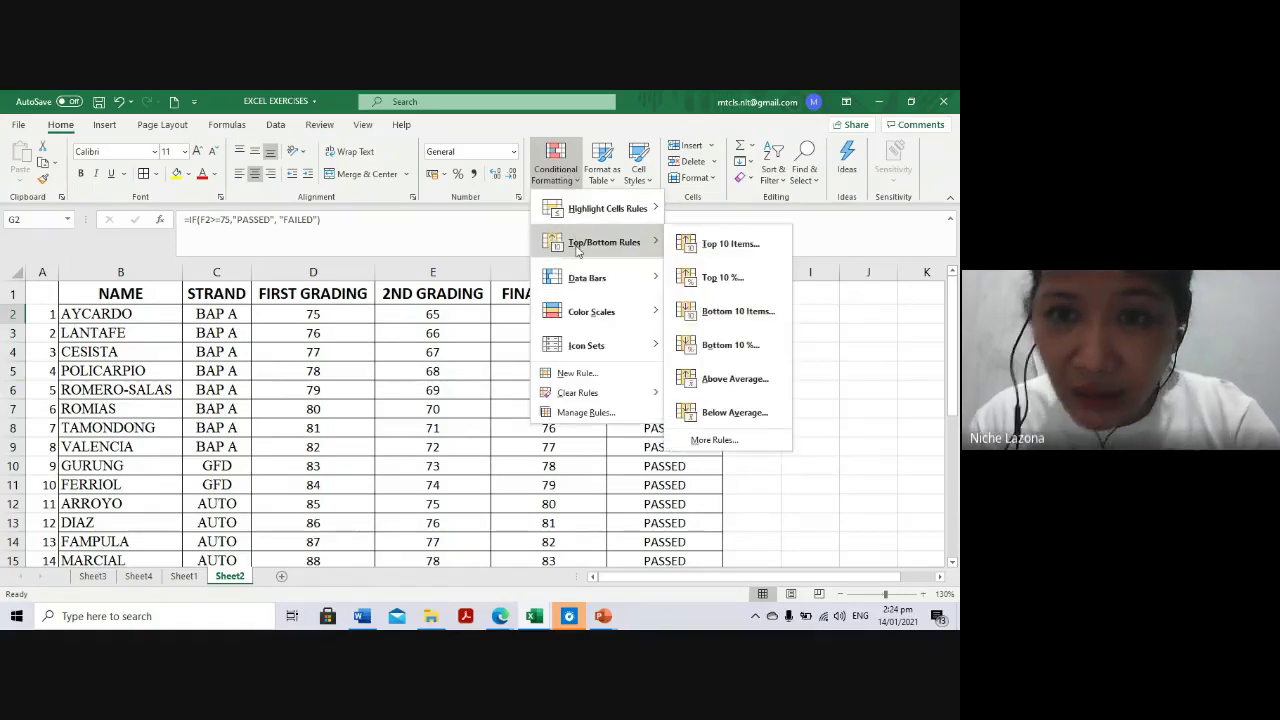
mouse_move(583, 207)
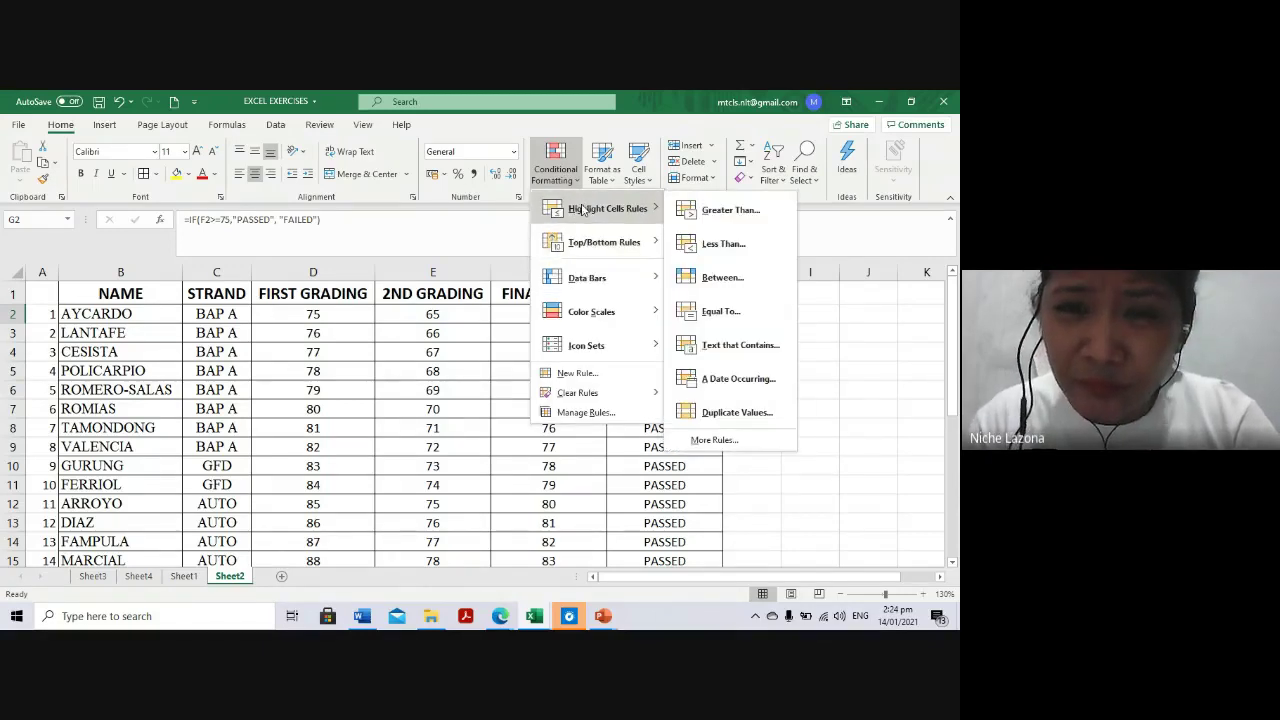
mouse_move(588, 306)
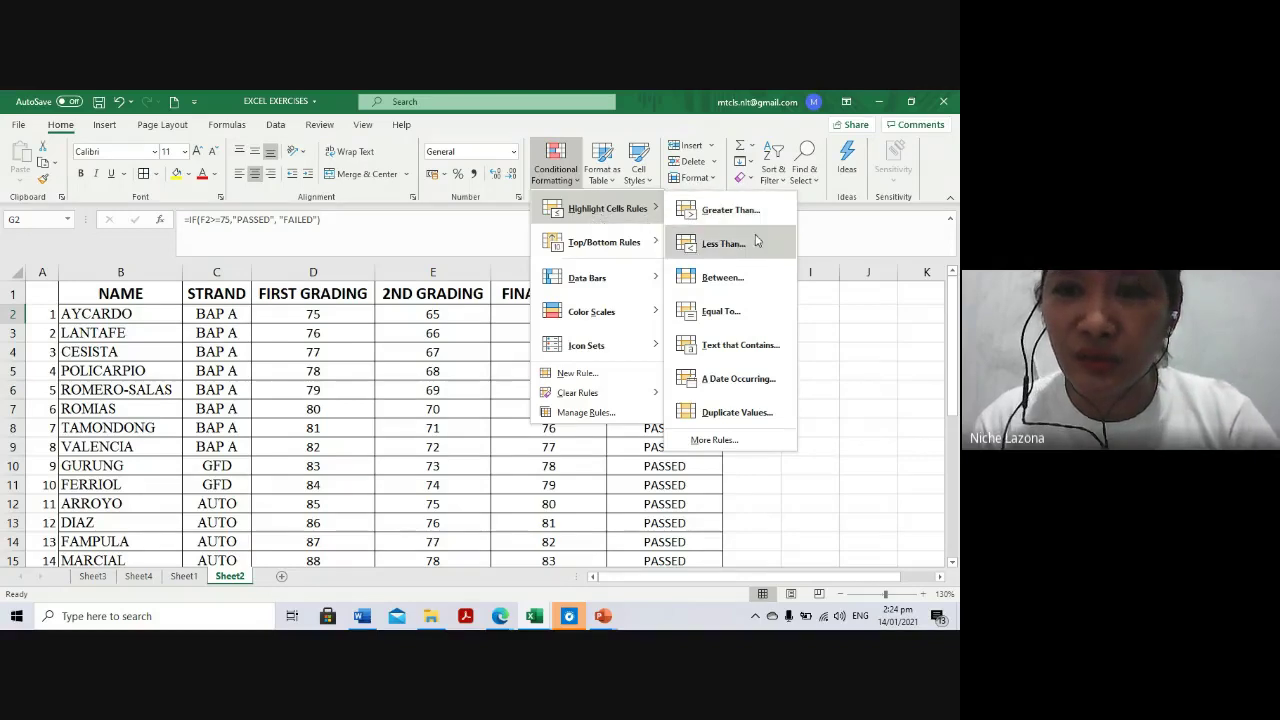
click(700, 358)
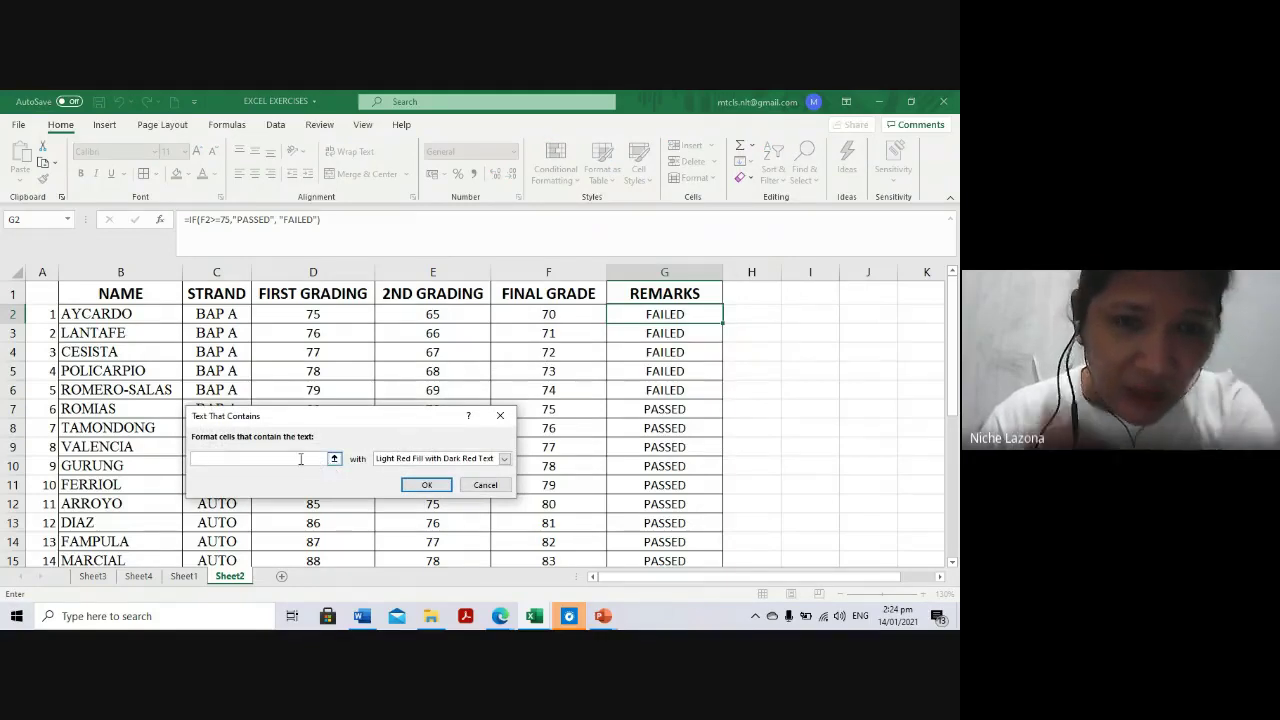
text(FAIL)
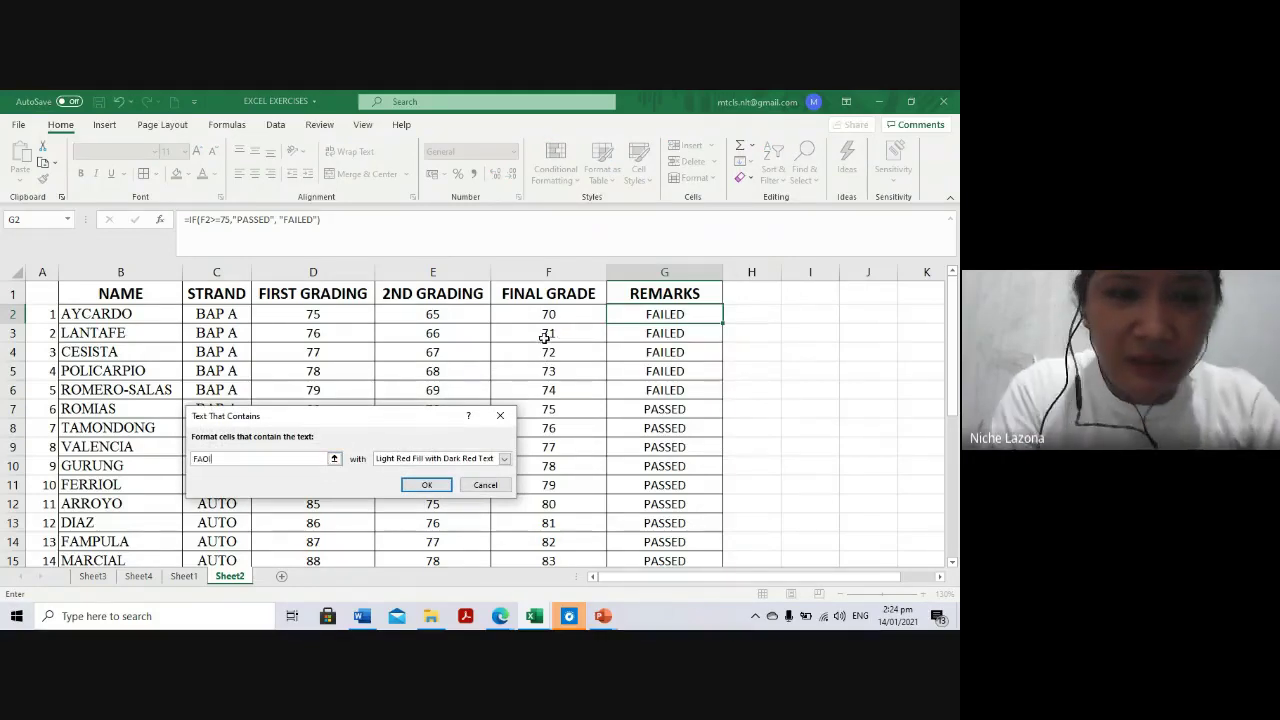
text(ED)
key(BackSpace)
key(BackSpace)
key(BackSpace)
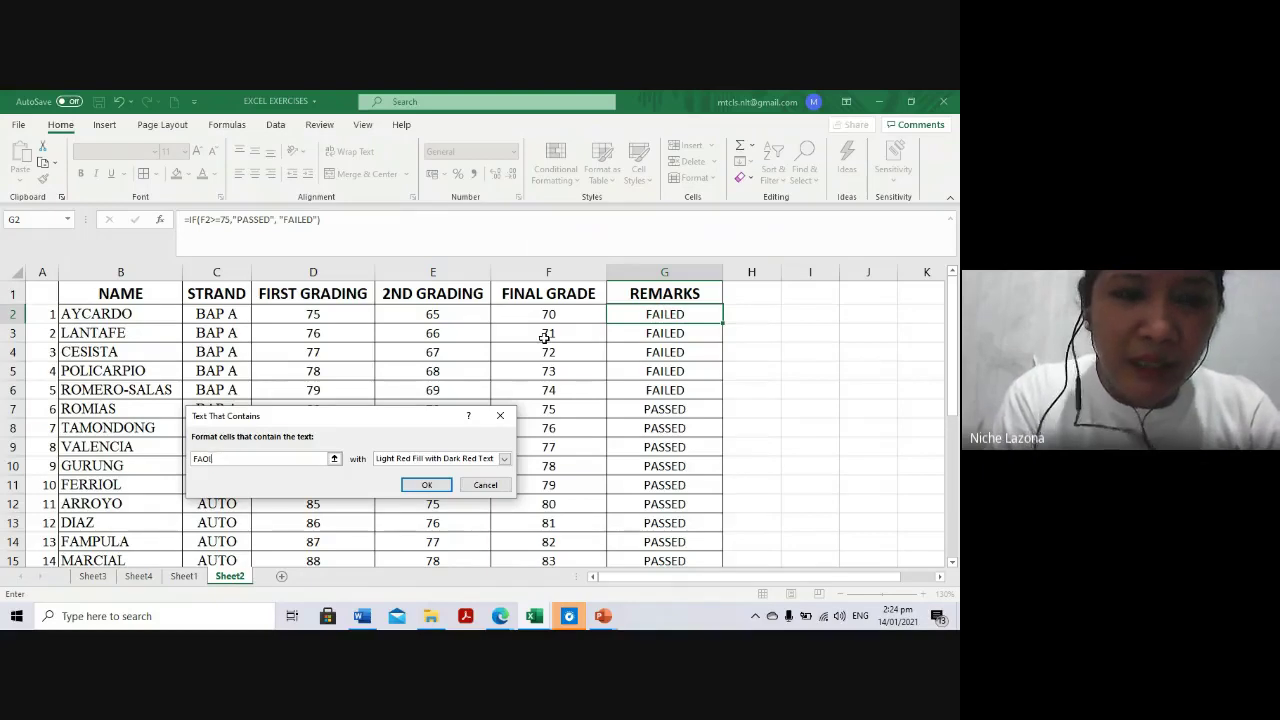
text(ILED)
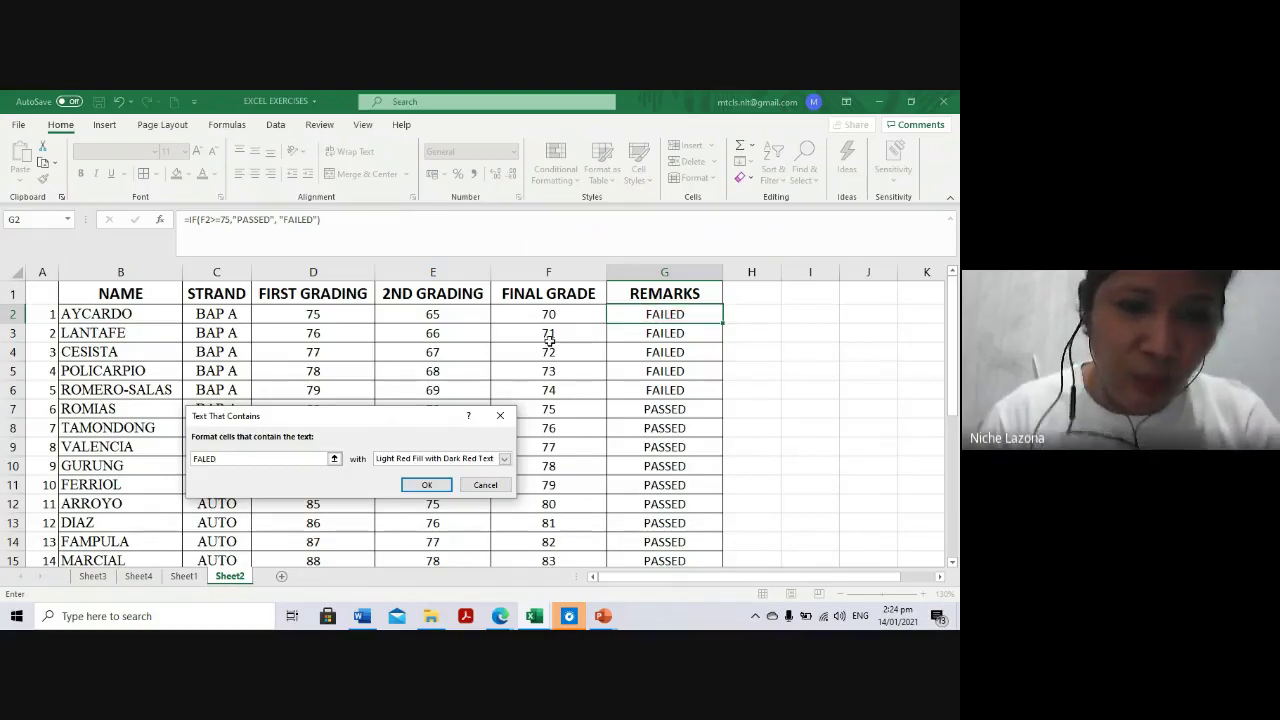
click(416, 459)
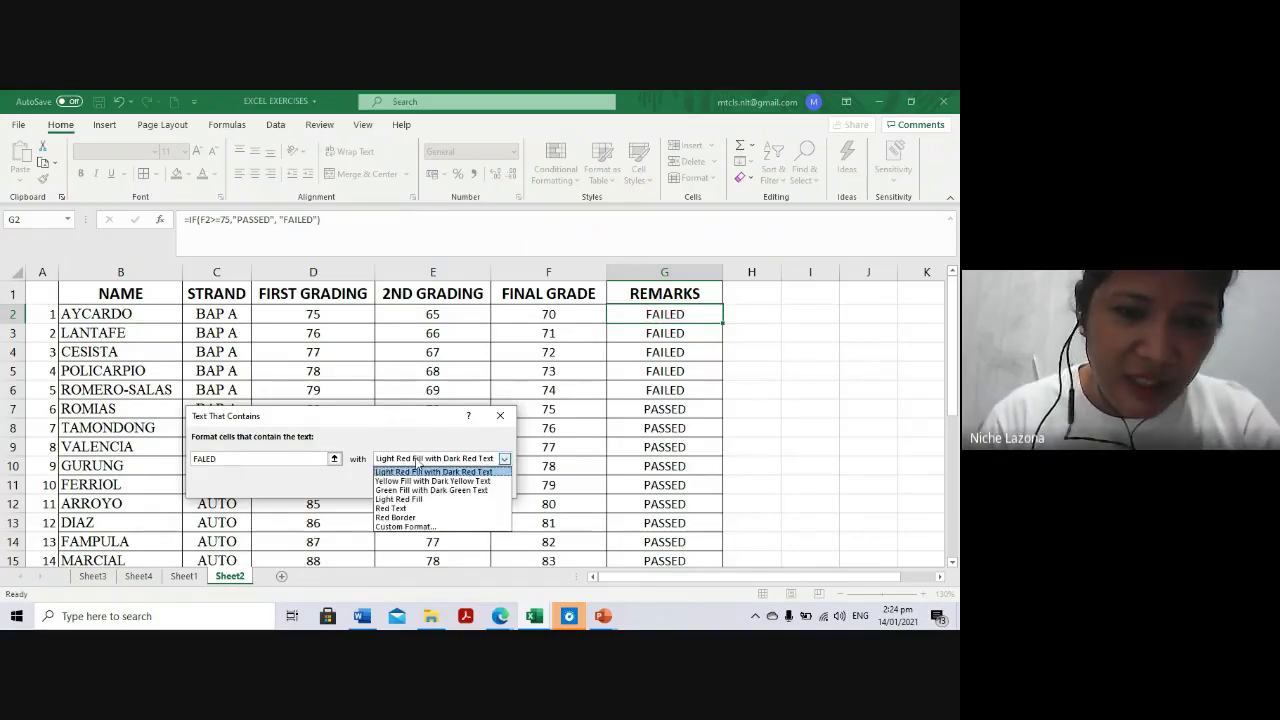
click(422, 471)
Confirm the FAILED rule and copy the first student's remark from G2 into the next cell
click(427, 485)
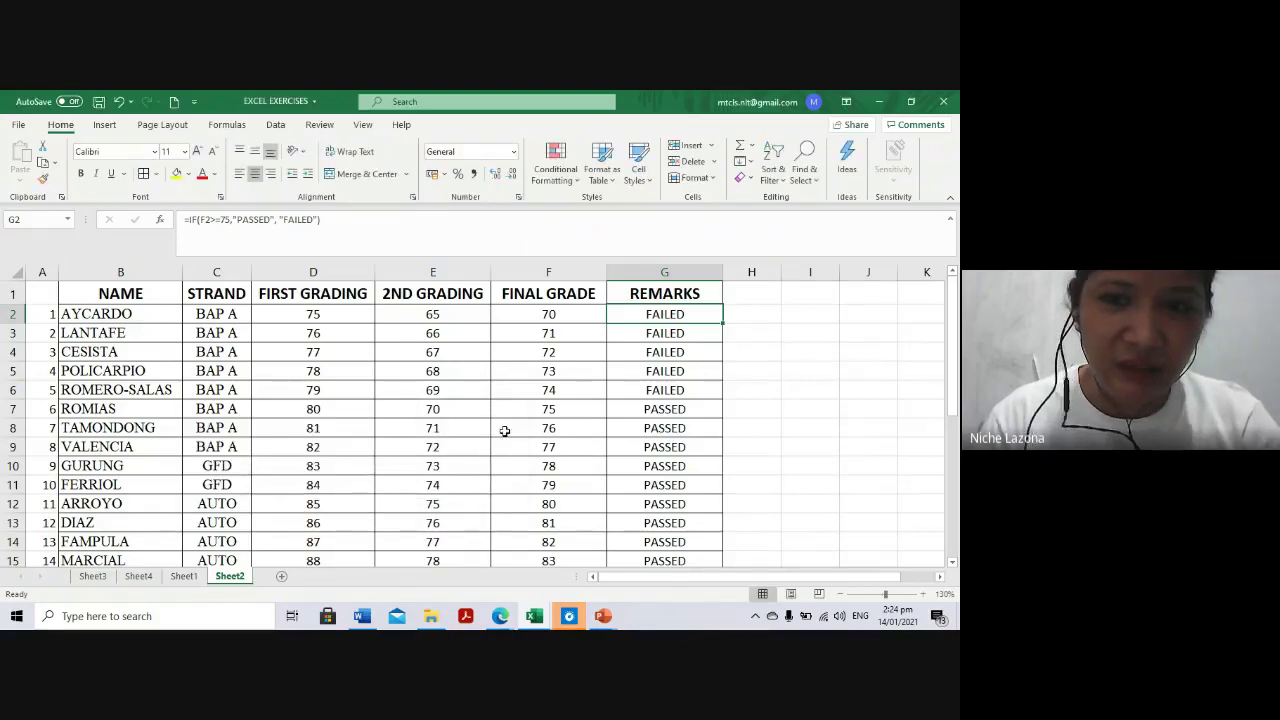
key(F2)
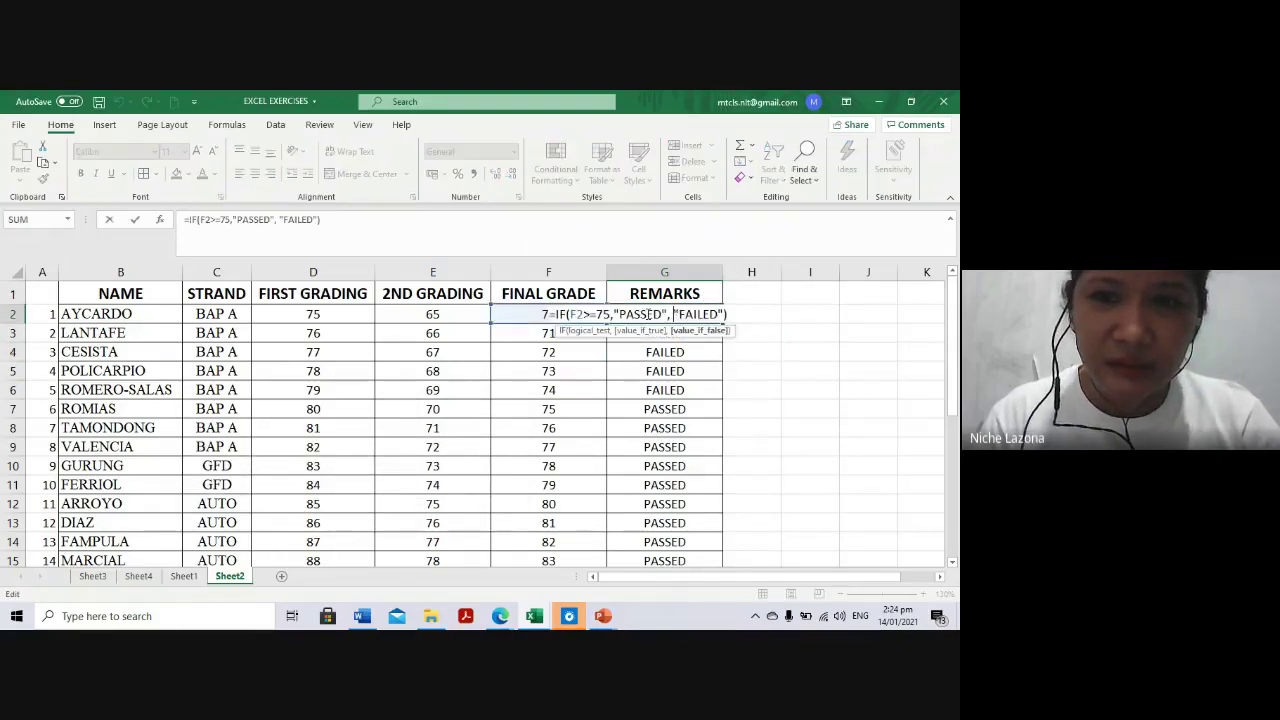
key(Escape)
key(ctrl+c)
click(666, 333)
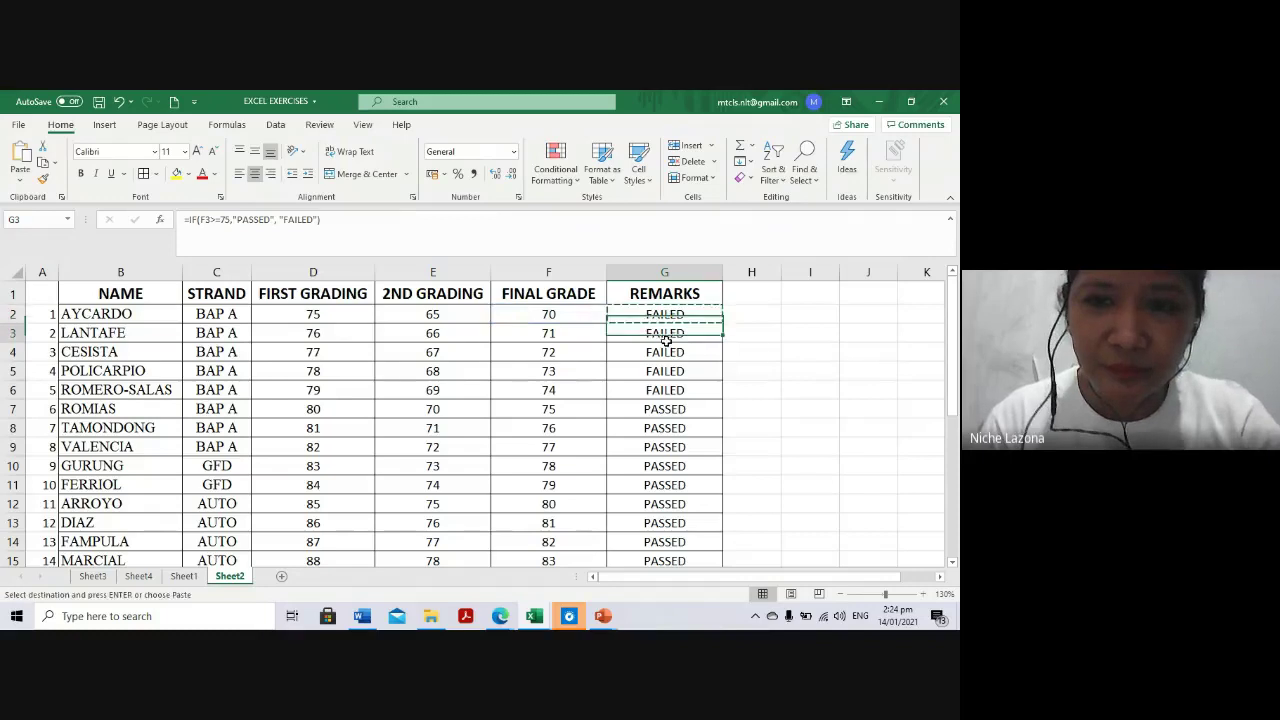
key(ctrl+v)
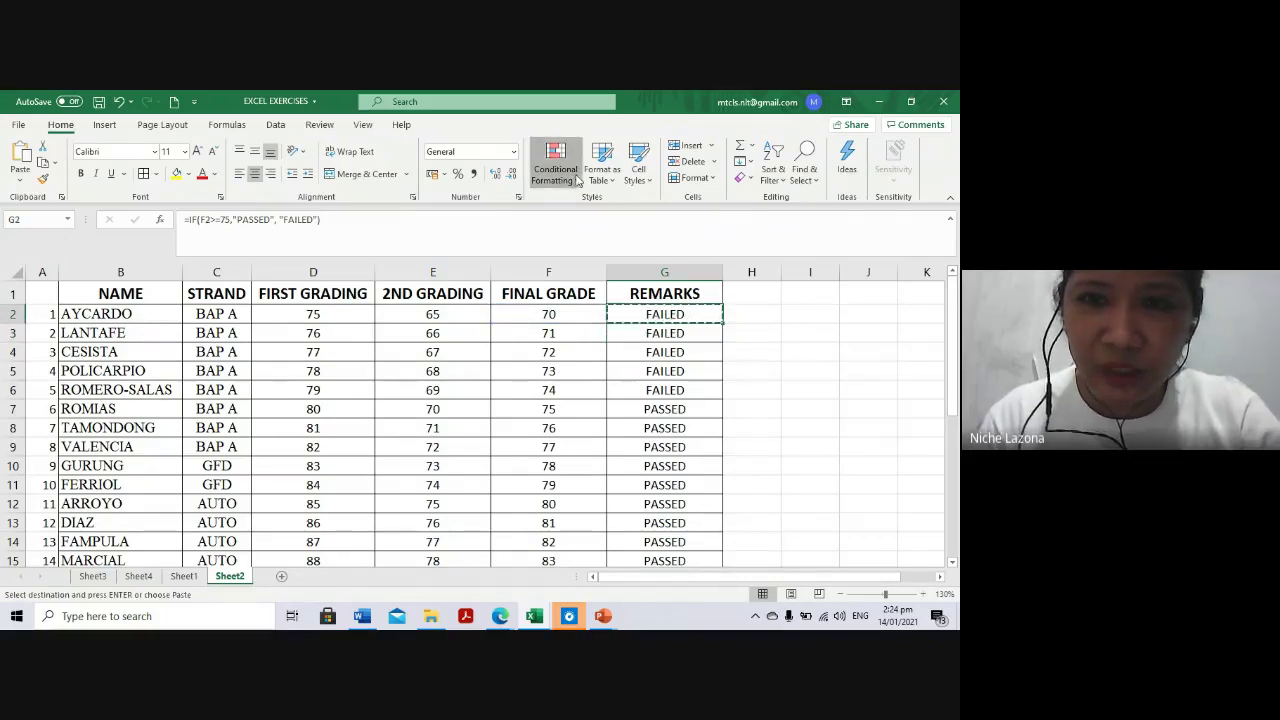
Reapply the Text That Contains rule with FAILED and Light Red Fill with Dark Red Text
click(556, 162)
mouse_move(593, 212)
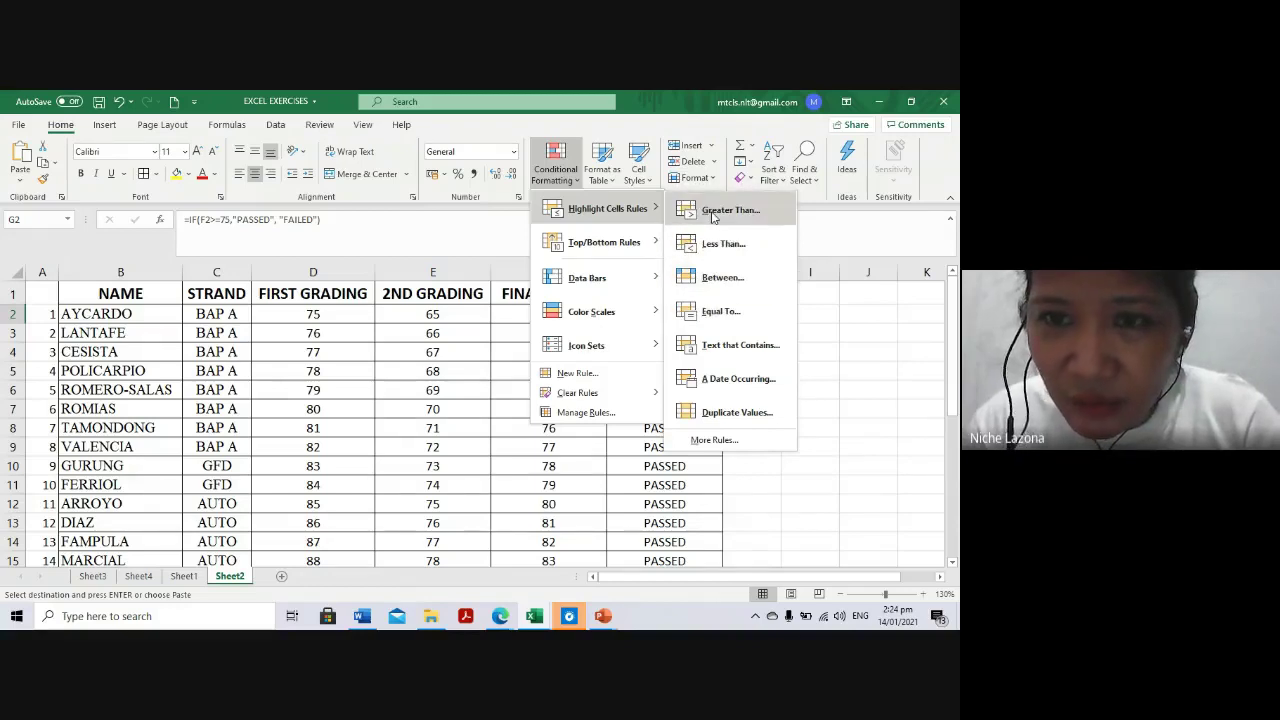
click(725, 345)
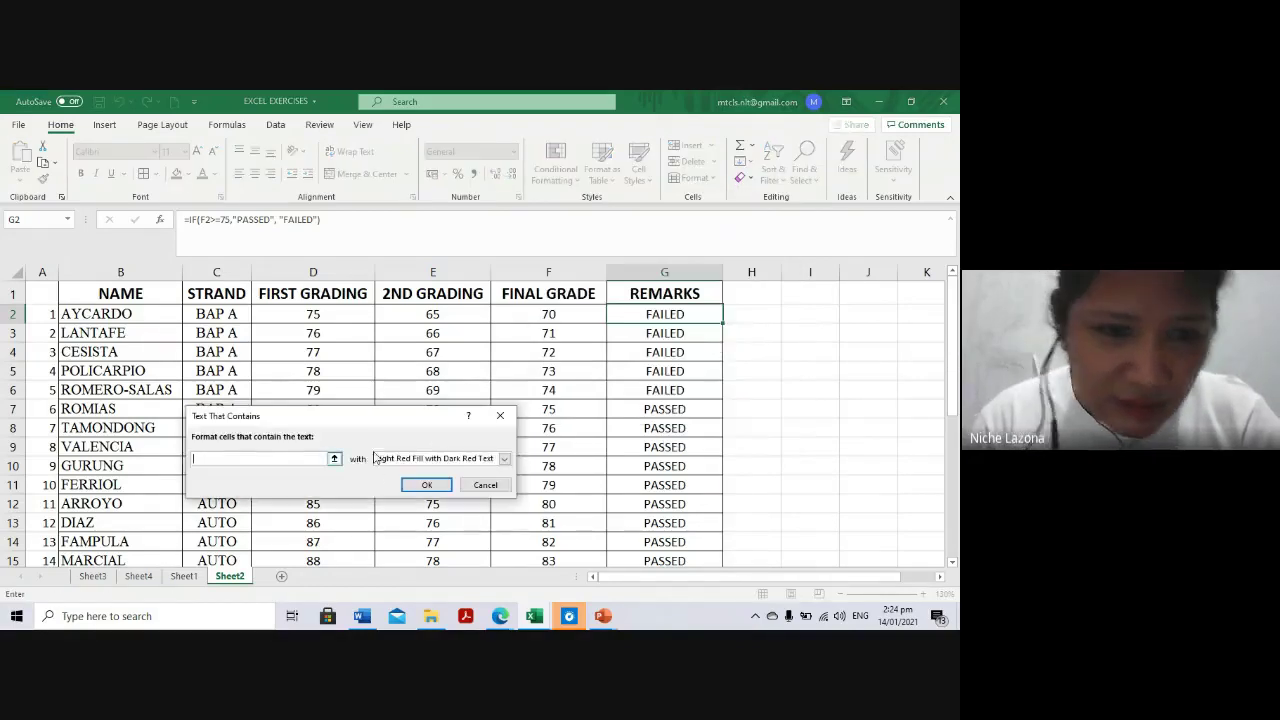
click(334, 458)
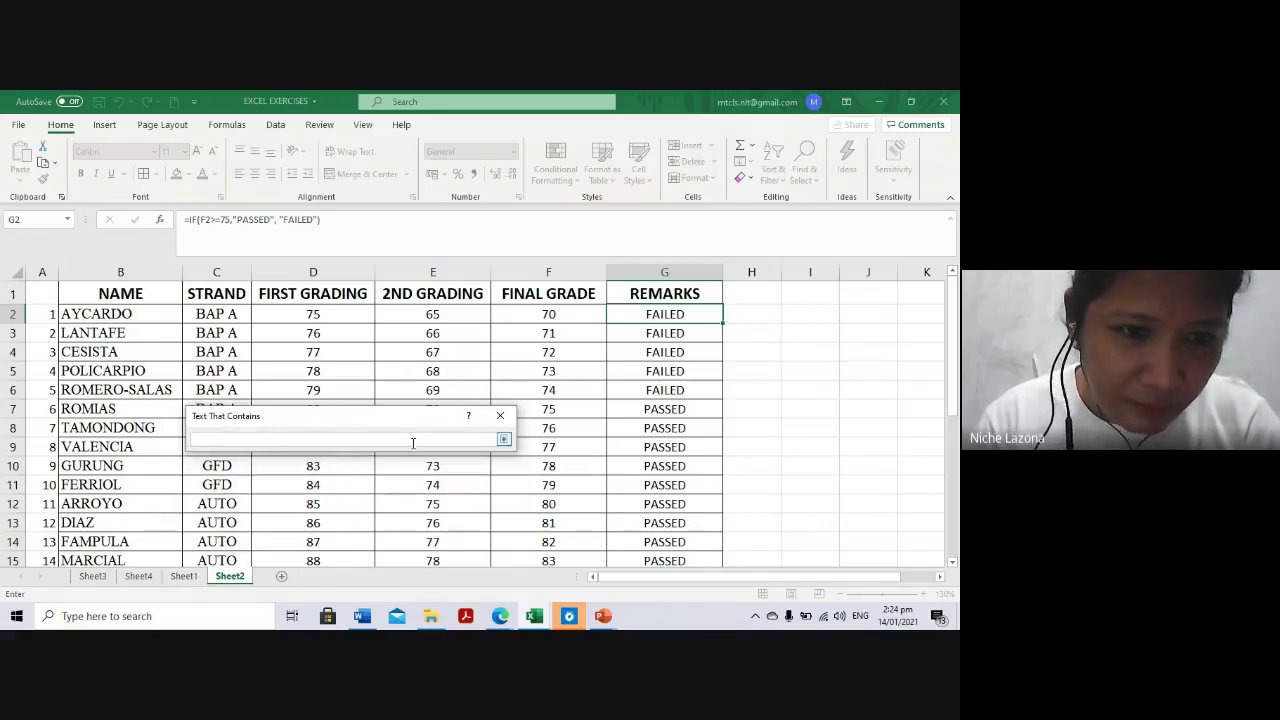
click(503, 439)
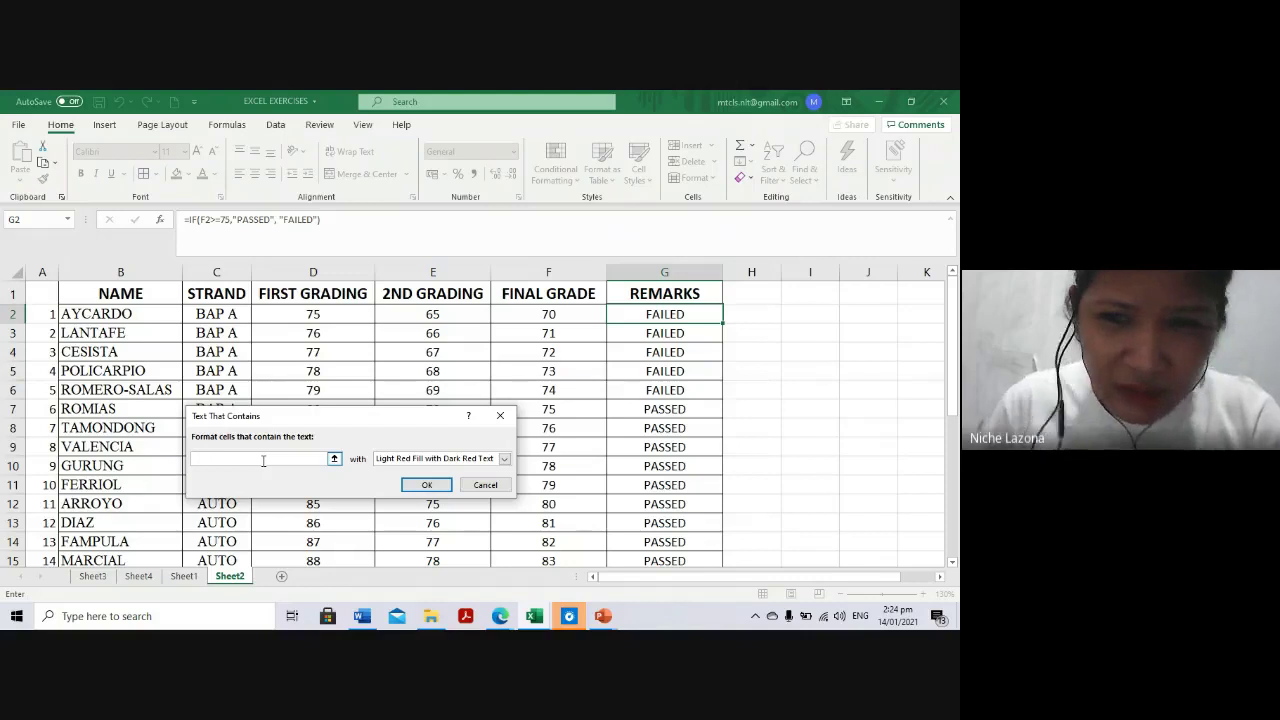
text(ga)
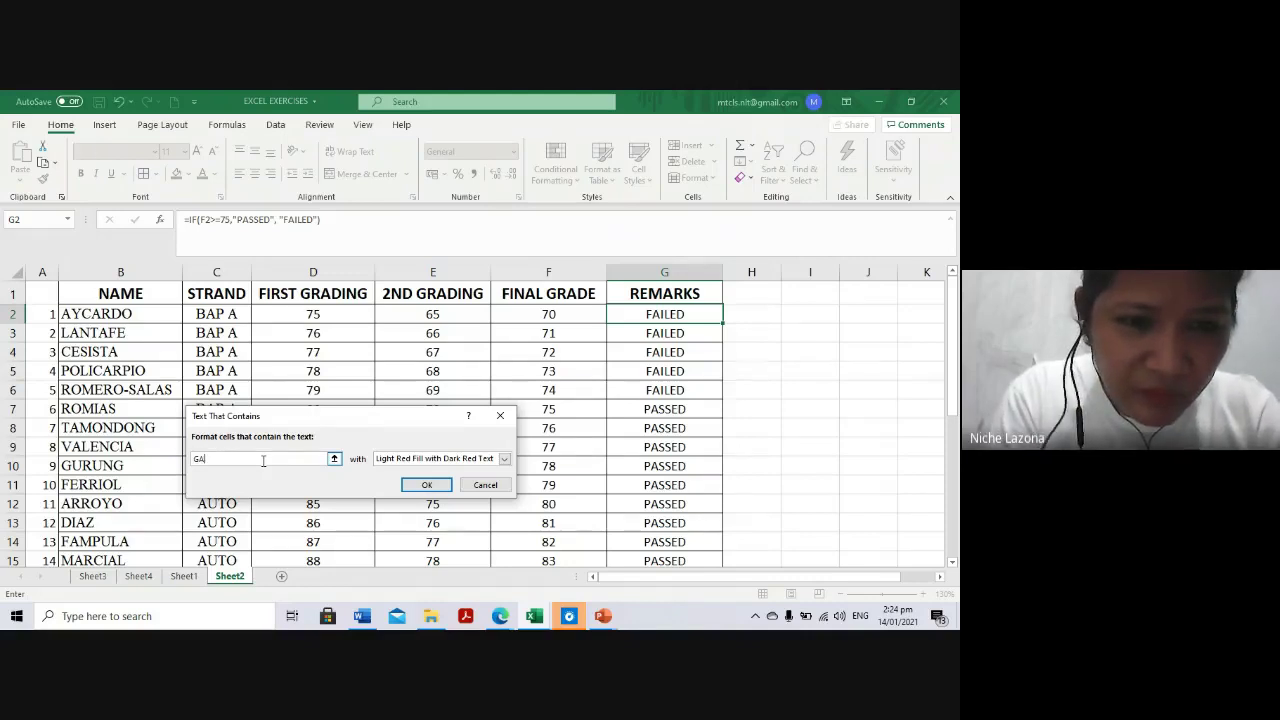
key(BackSpace)
key(BackSpace)
key(BackSpace)
key(BackSpace)
key(BackSpace)
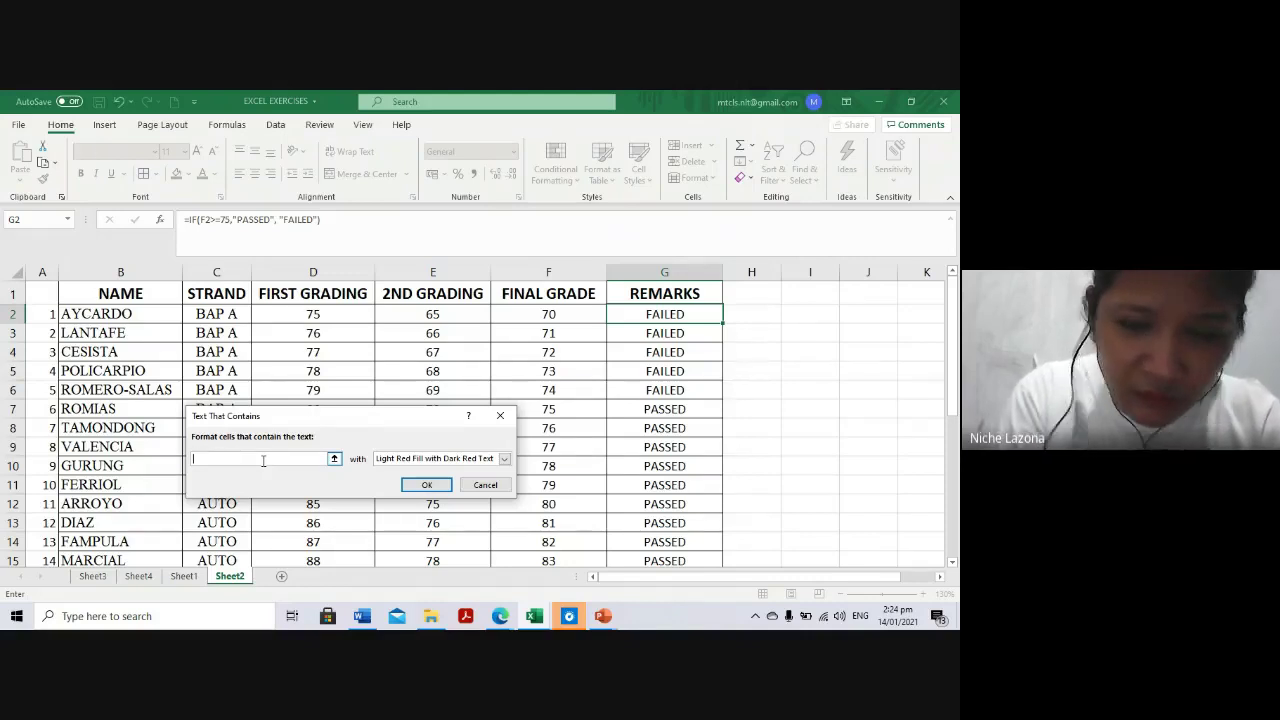
text(FAILED)
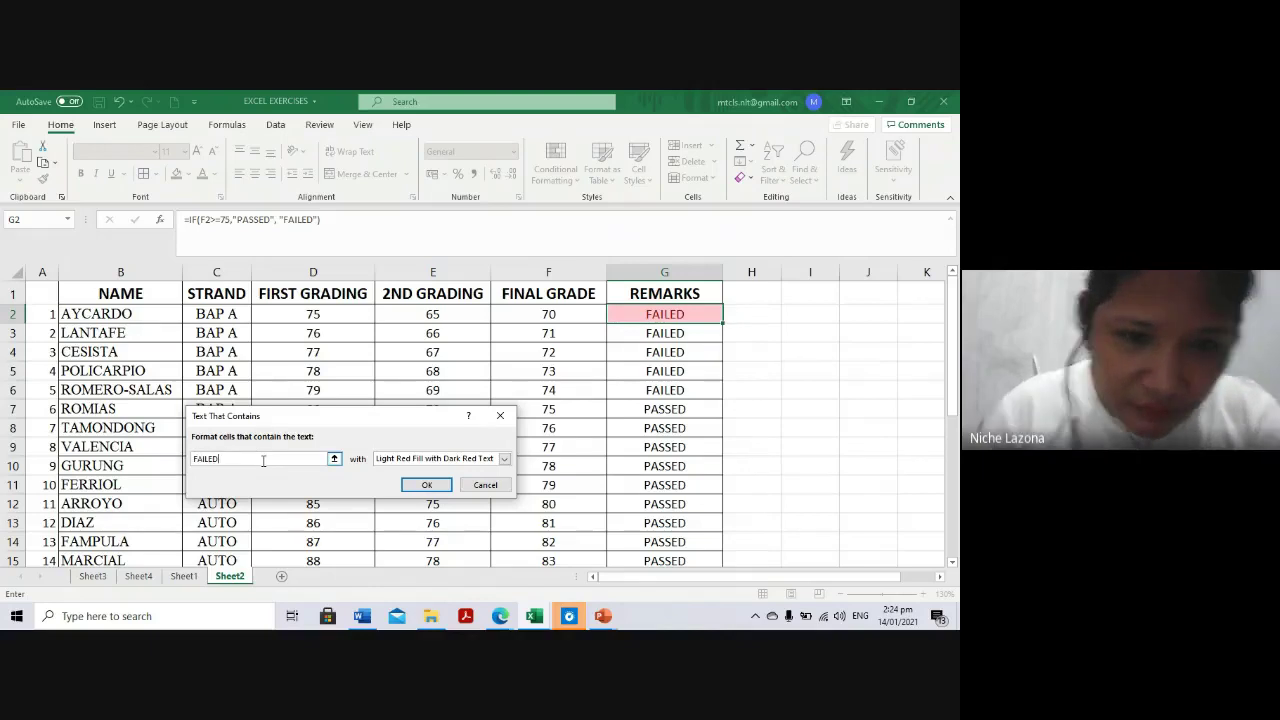
click(426, 485)
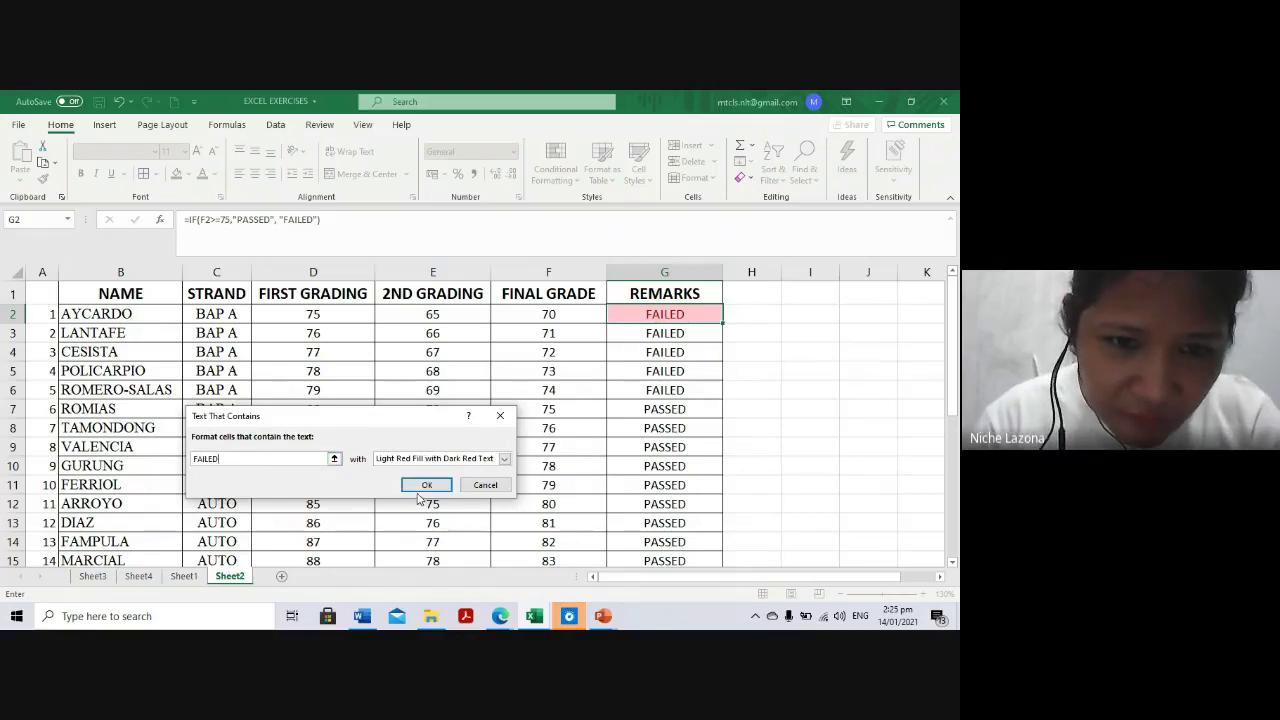
Copy G2 down the REMARKS column, then select the red FAILED cells G2:G6
click(427, 484)
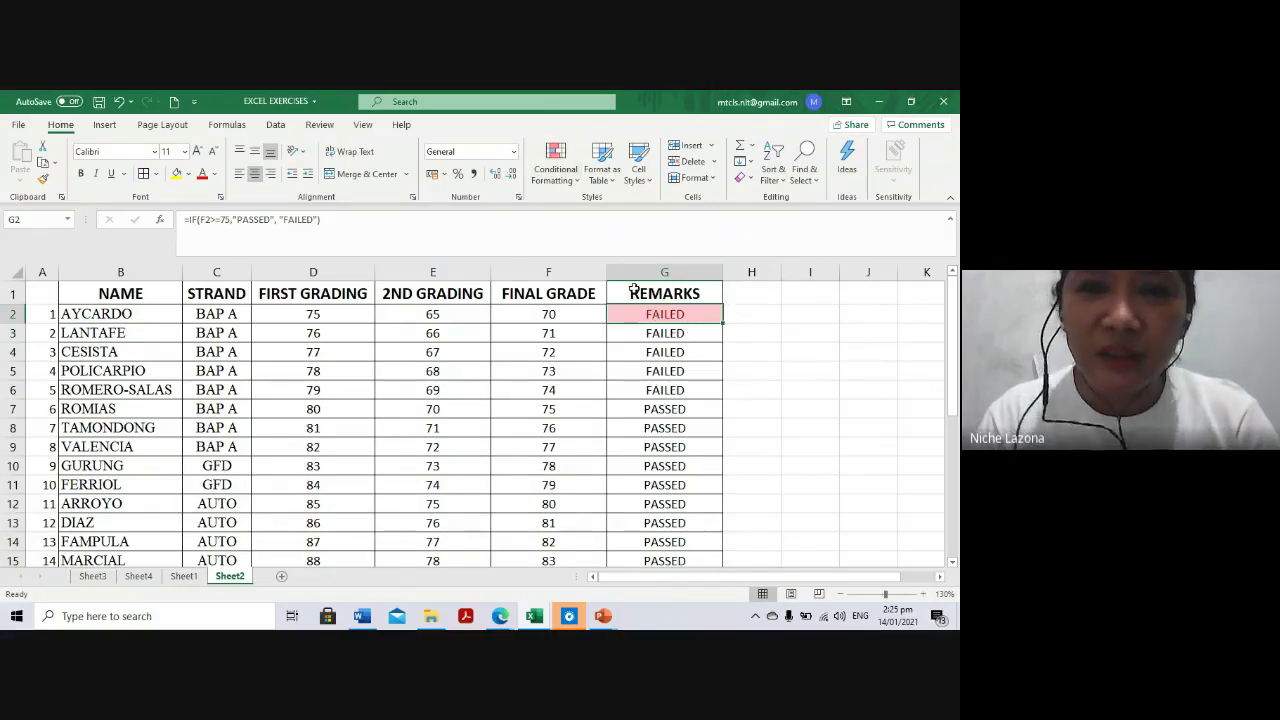
key(ctrl+c)
mouse_move(686, 333)
mouse_down()
mouse_move(722, 626)
mouse_move(706, 534)
mouse_up()
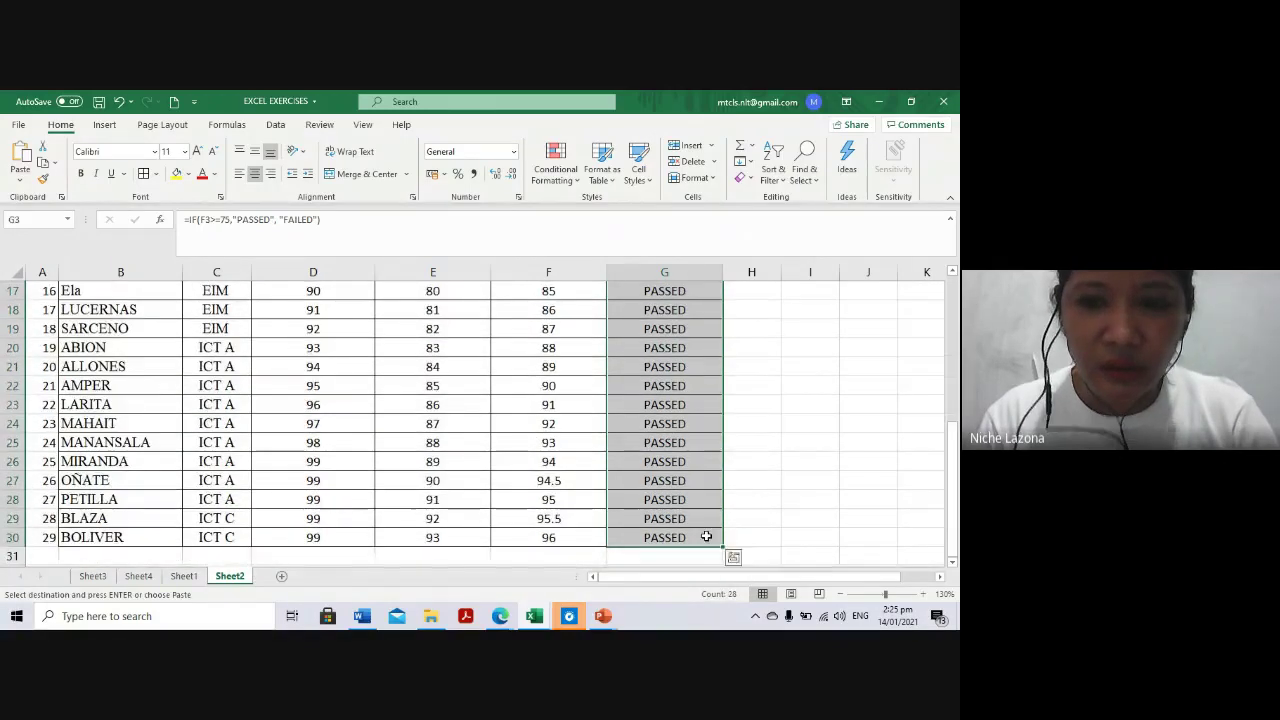
key(ctrl+v)
click(786, 333)
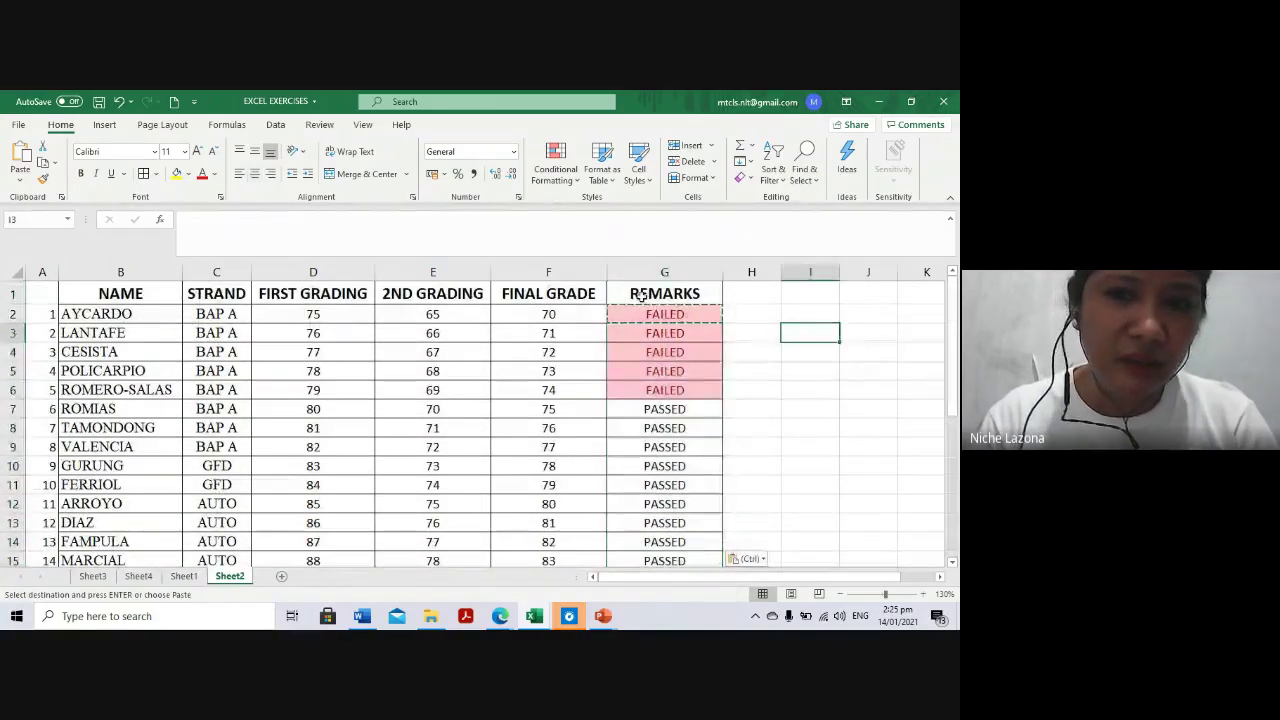
drag(640, 314, 645, 390)
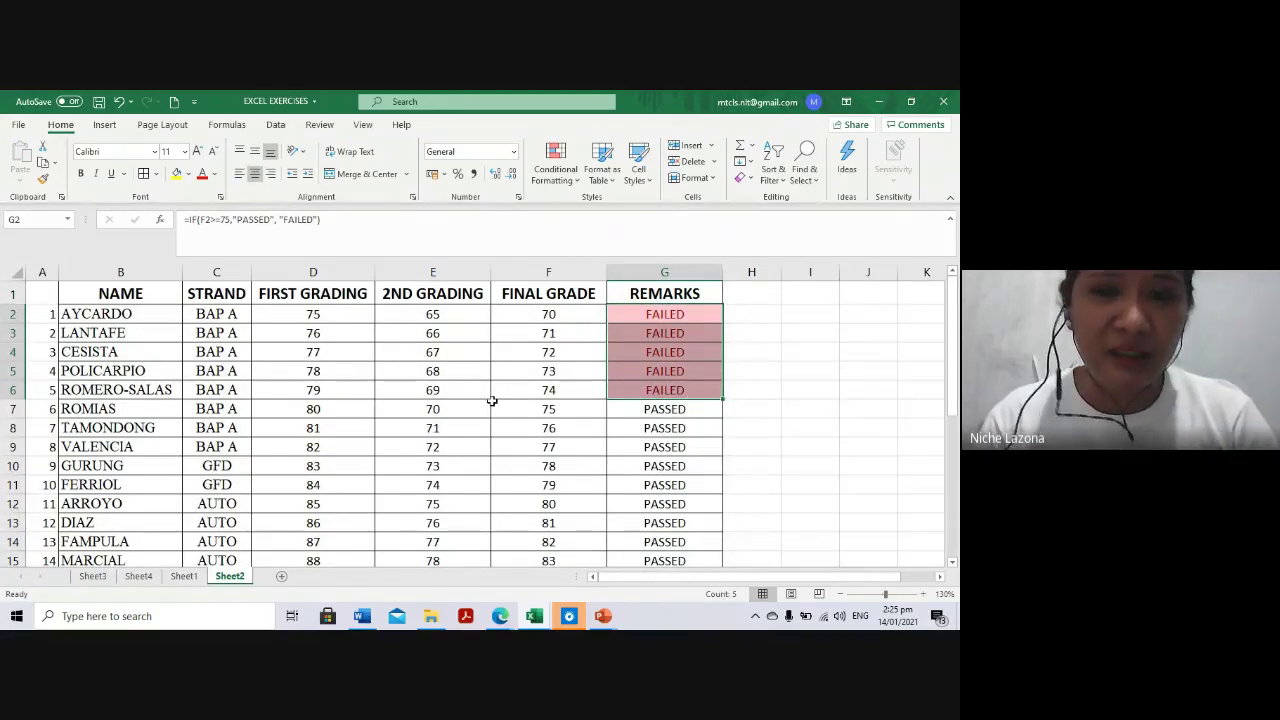
Widen column I next to the grade table
ctrl+scroll(297, 406, down, 1)
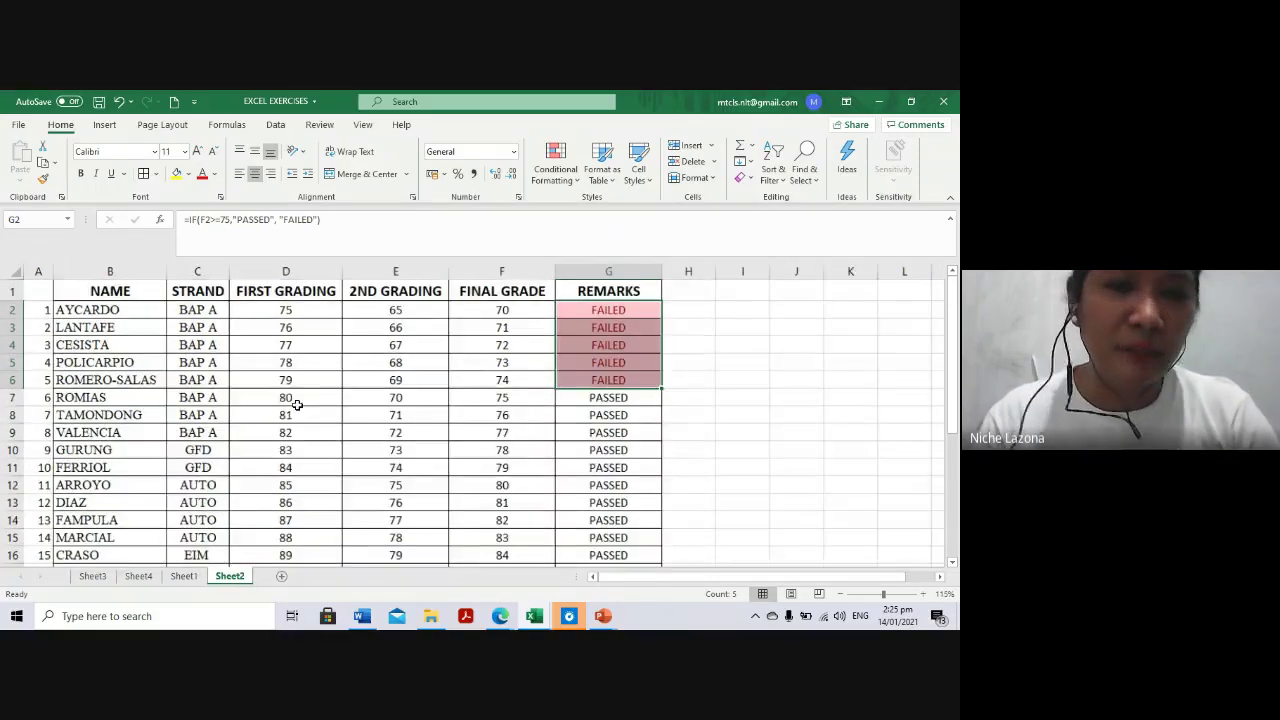
ctrl+scroll(270, 395, down, 2)
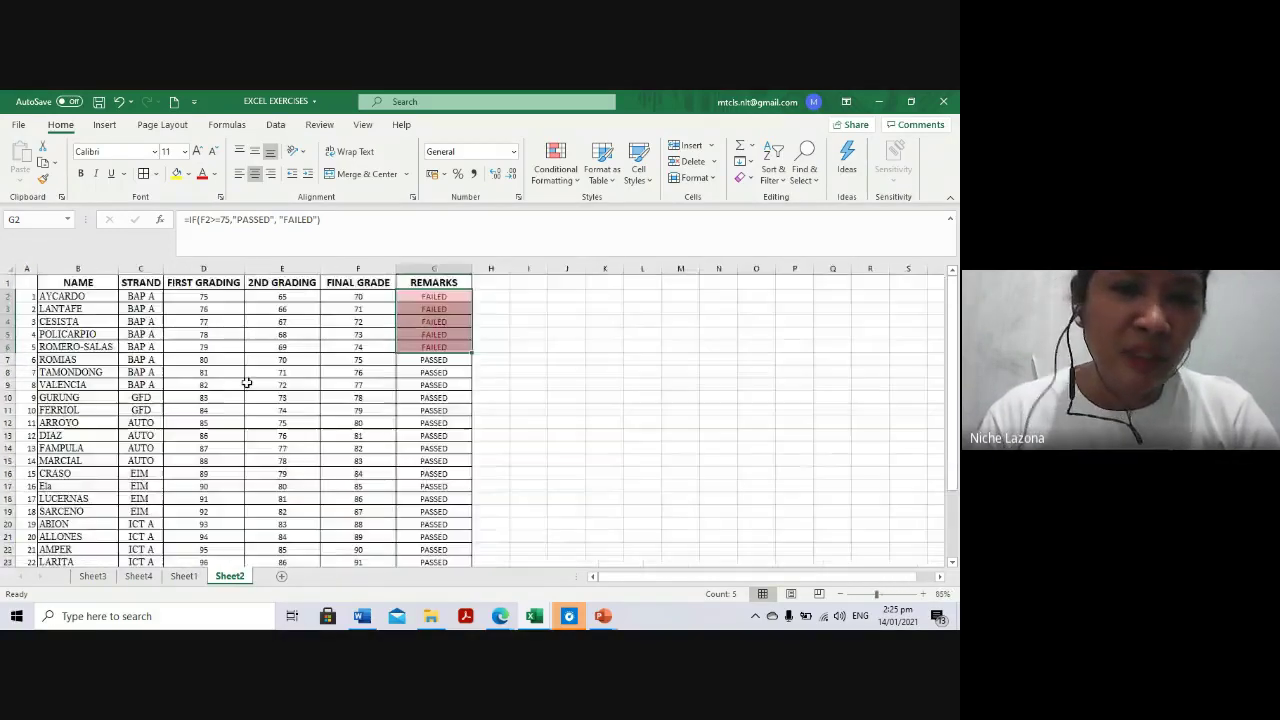
click(528, 334)
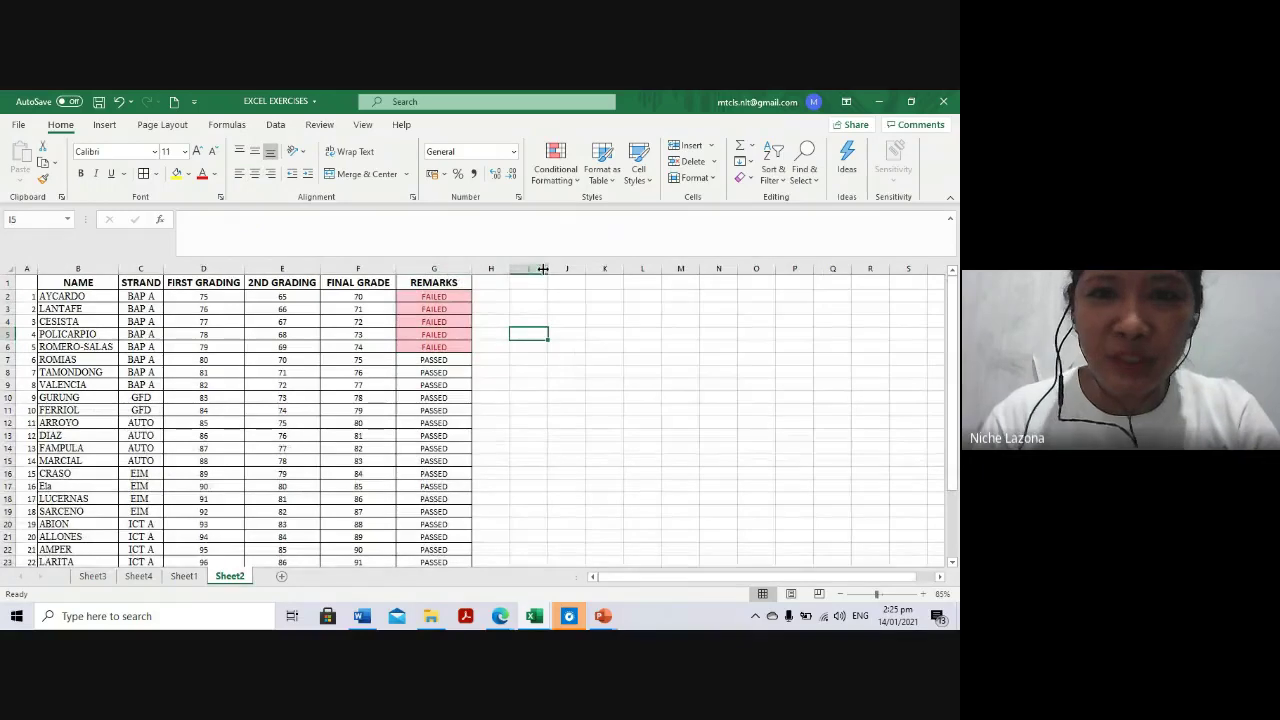
drag(547, 269, 578, 269)
click(534, 320)
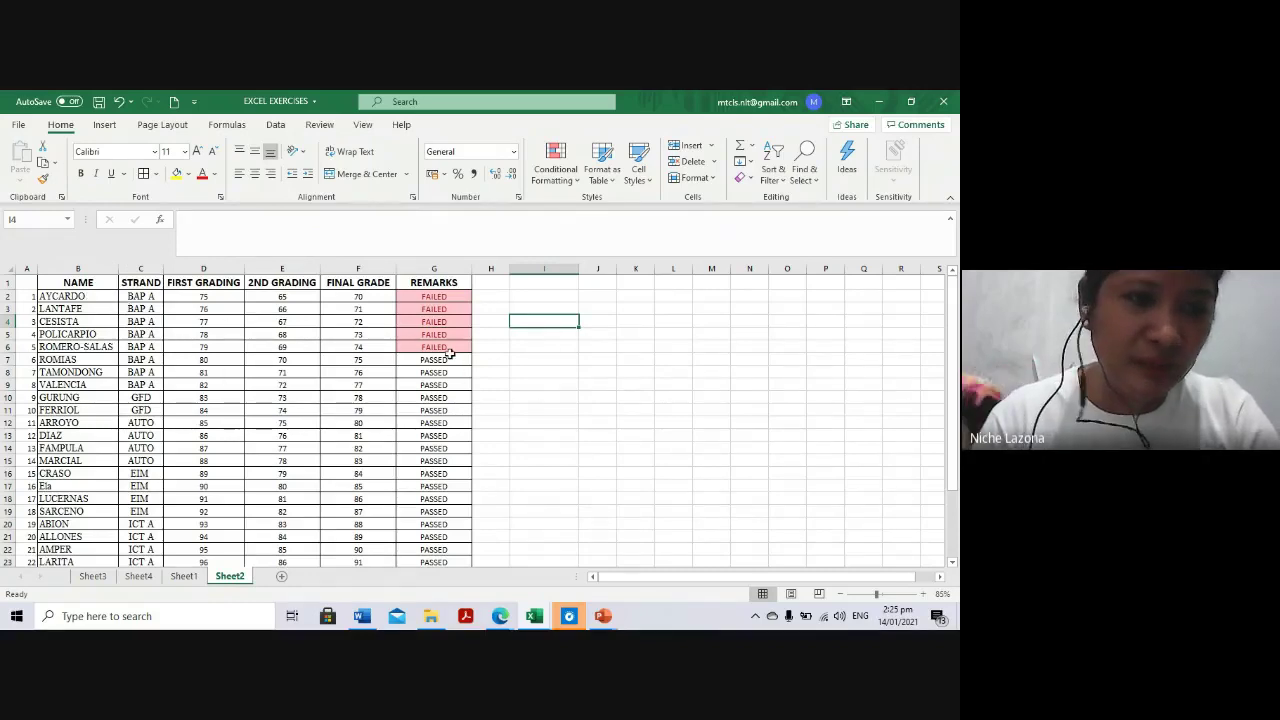
Scroll through the grade table and switch to Sheet4
scroll(140, 438, down, 1)
scroll(140, 438, down, 3)
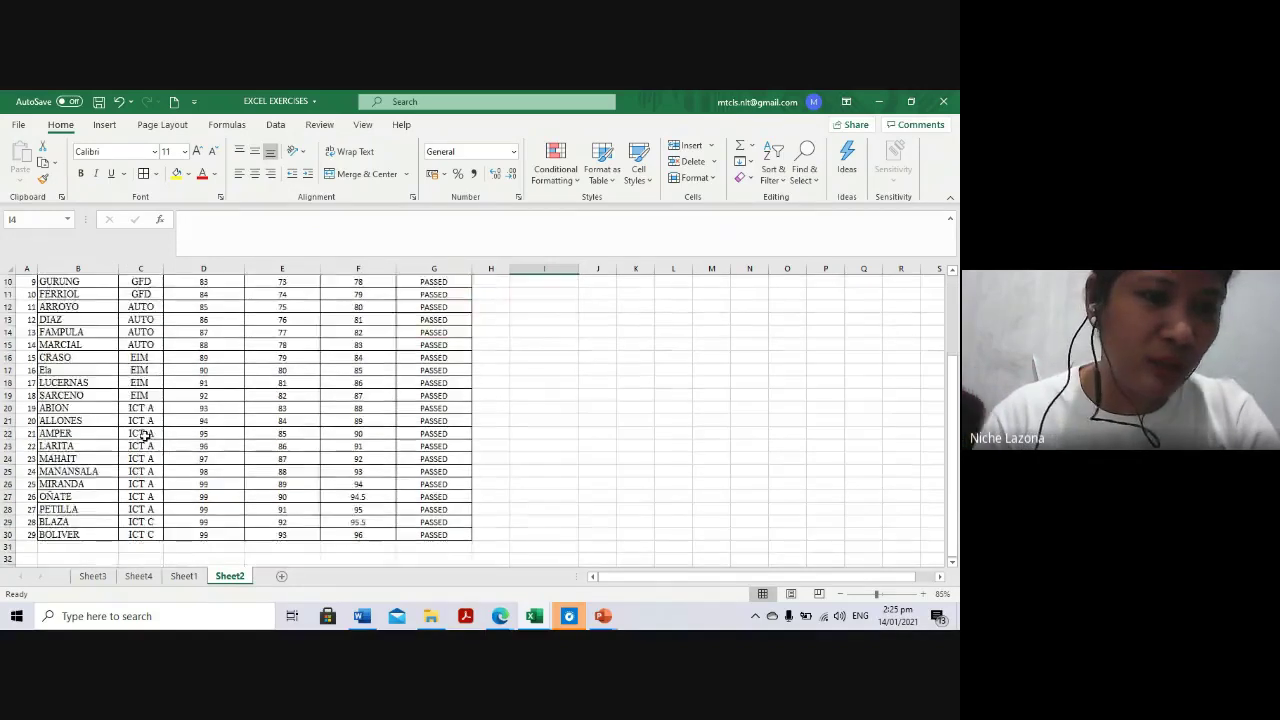
scroll(135, 318, up, 3)
scroll(135, 318, down, 3)
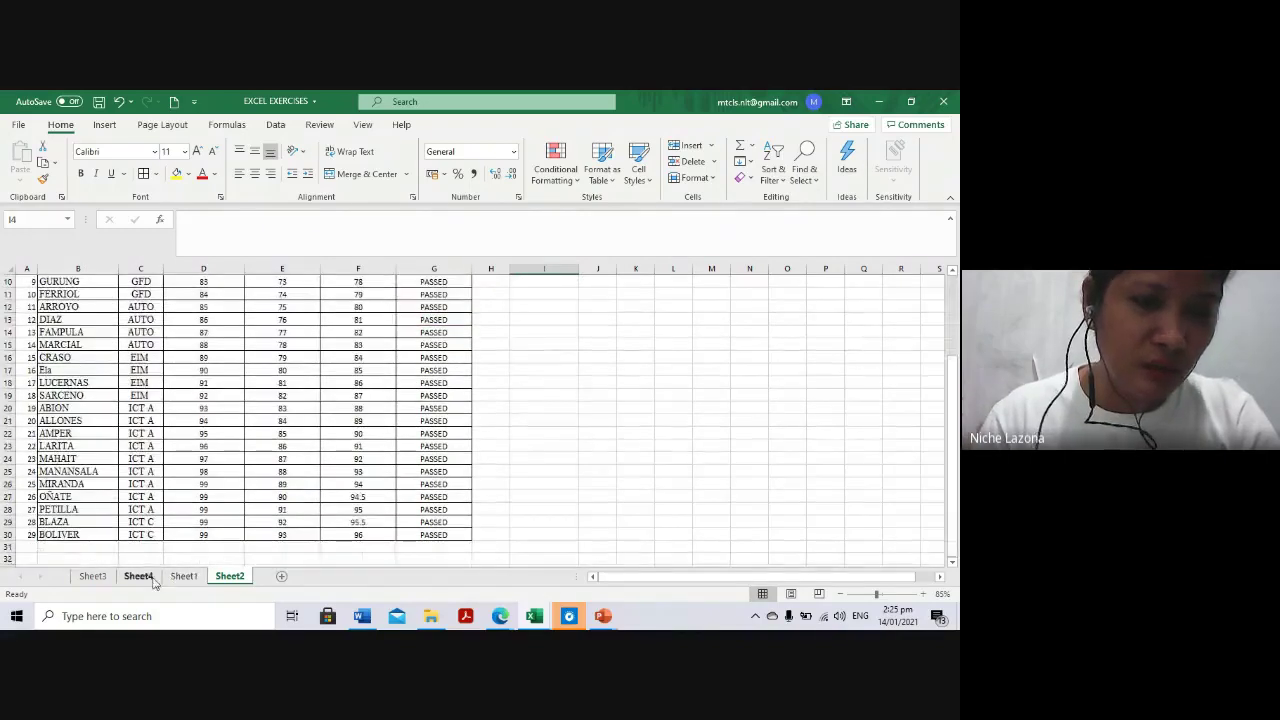
click(138, 576)
Copy the SECTION/TOTAL/PASSED summary table from Sheet1
click(99, 579)
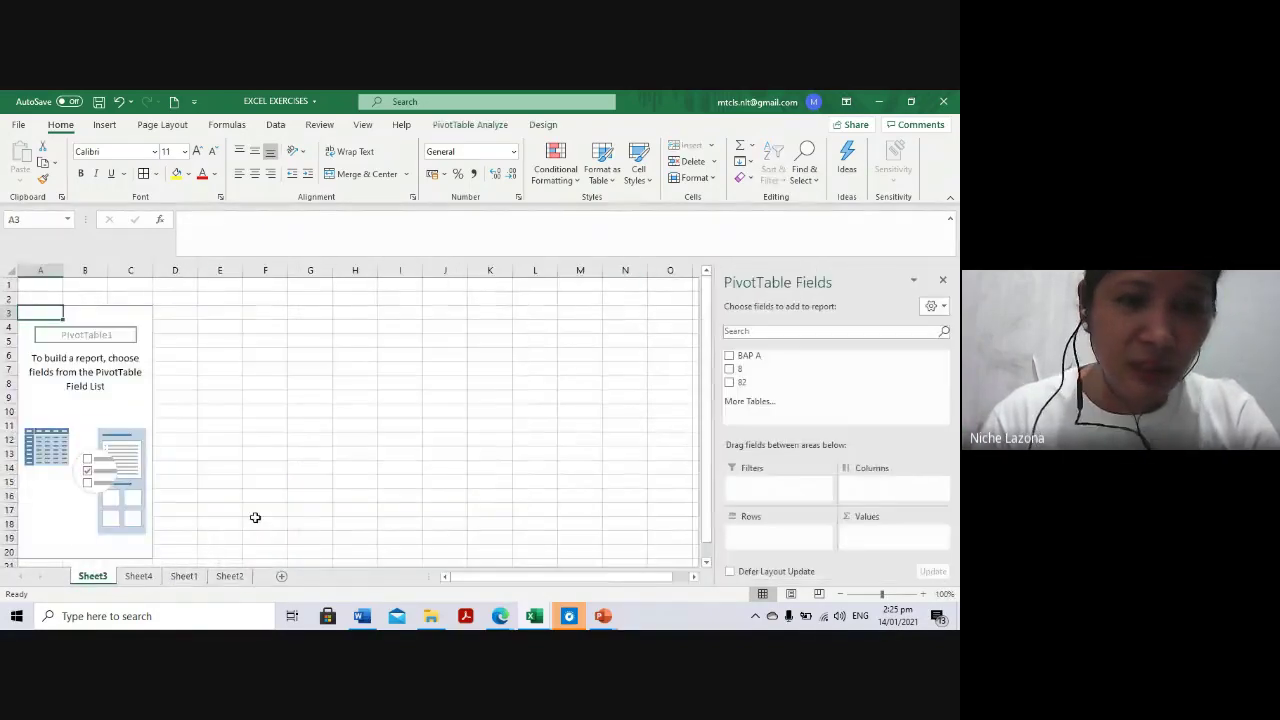
click(178, 579)
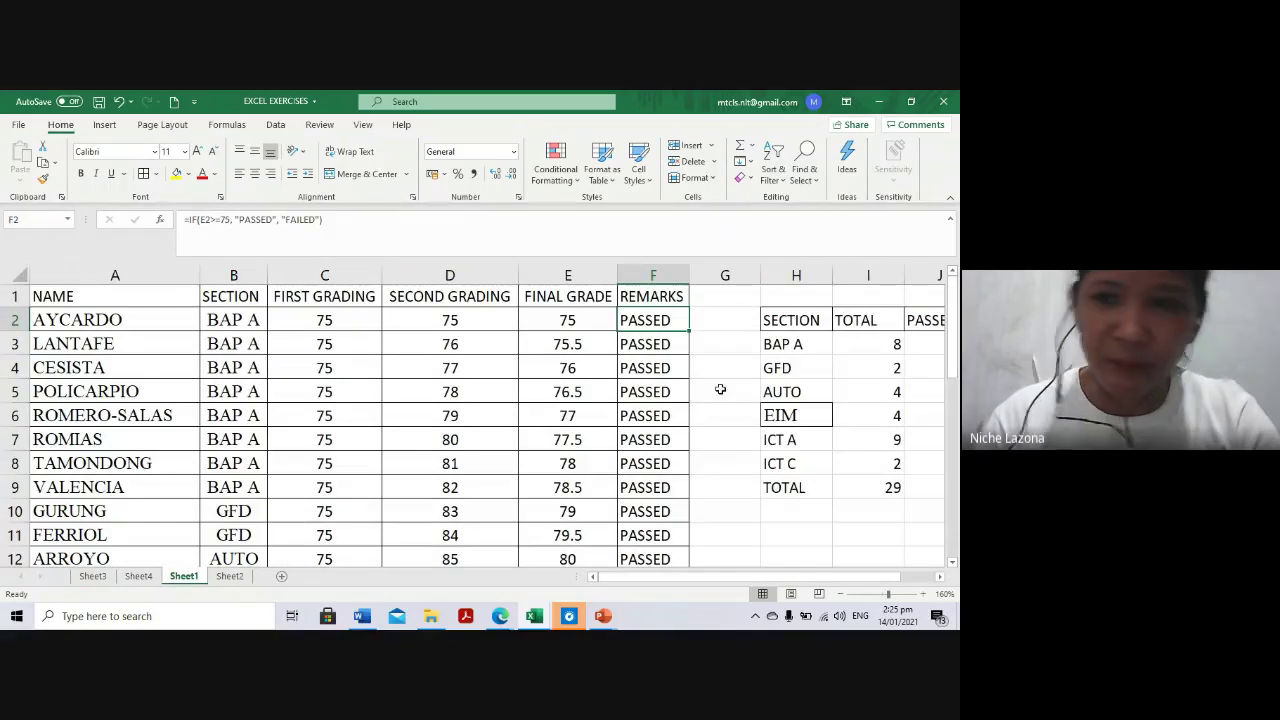
click(786, 346)
mouse_move(794, 320)
mouse_down()
mouse_move(795, 347)
mouse_move(620, 488)
mouse_up()
key(ctrl+c)
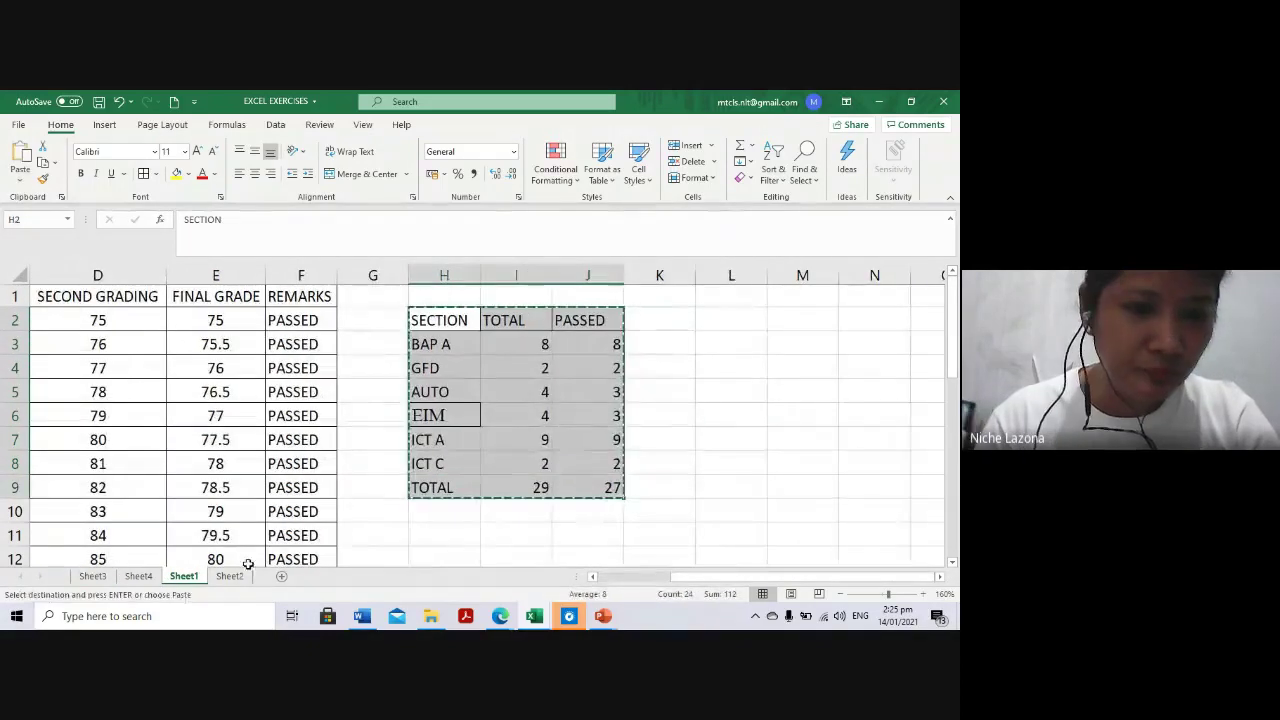
Paste the summary table at I3 on Sheet2 and clear its TOTAL and PASSED counts
click(229, 576)
scroll(521, 354, up, 10)
click(537, 308)
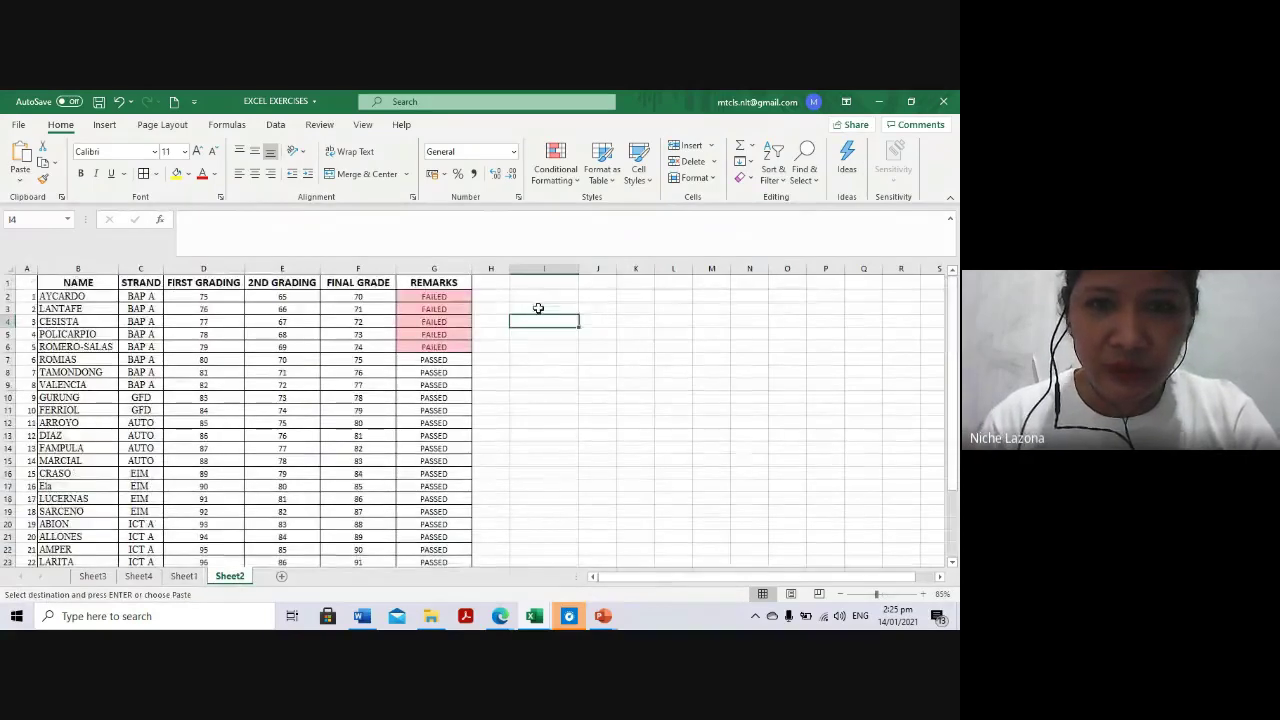
key(ctrl+v)
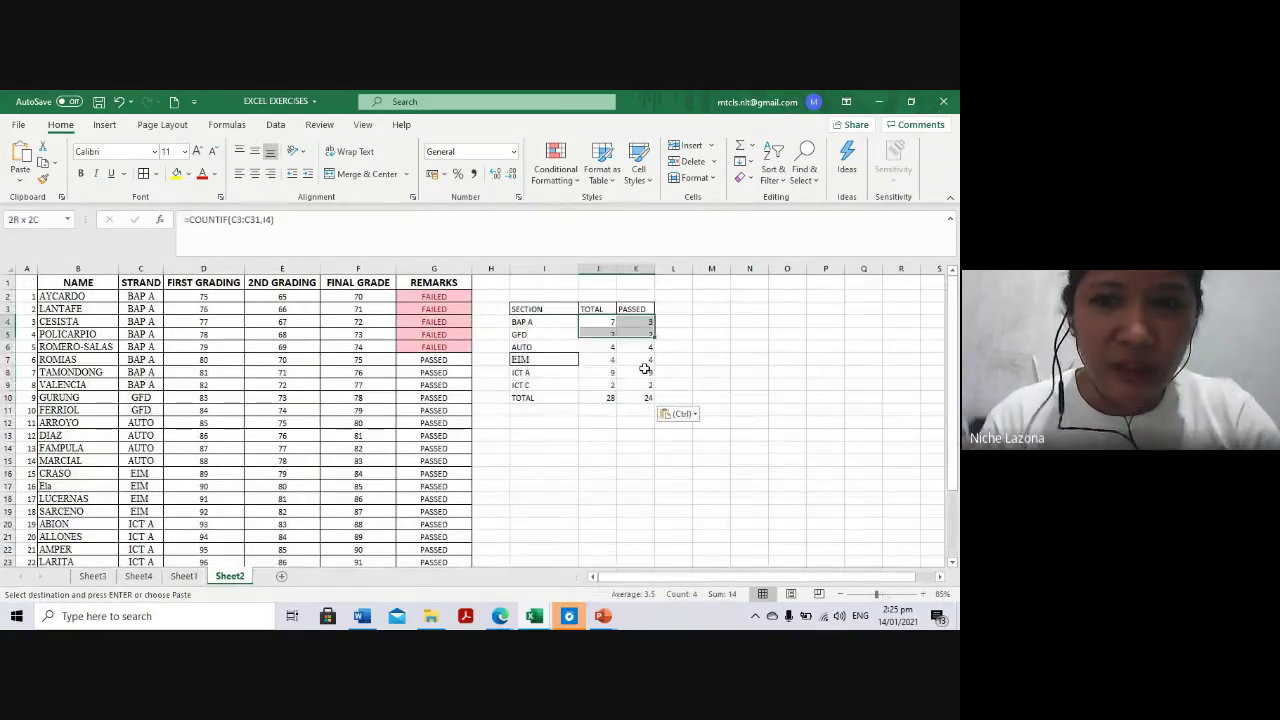
drag(592, 322, 643, 386)
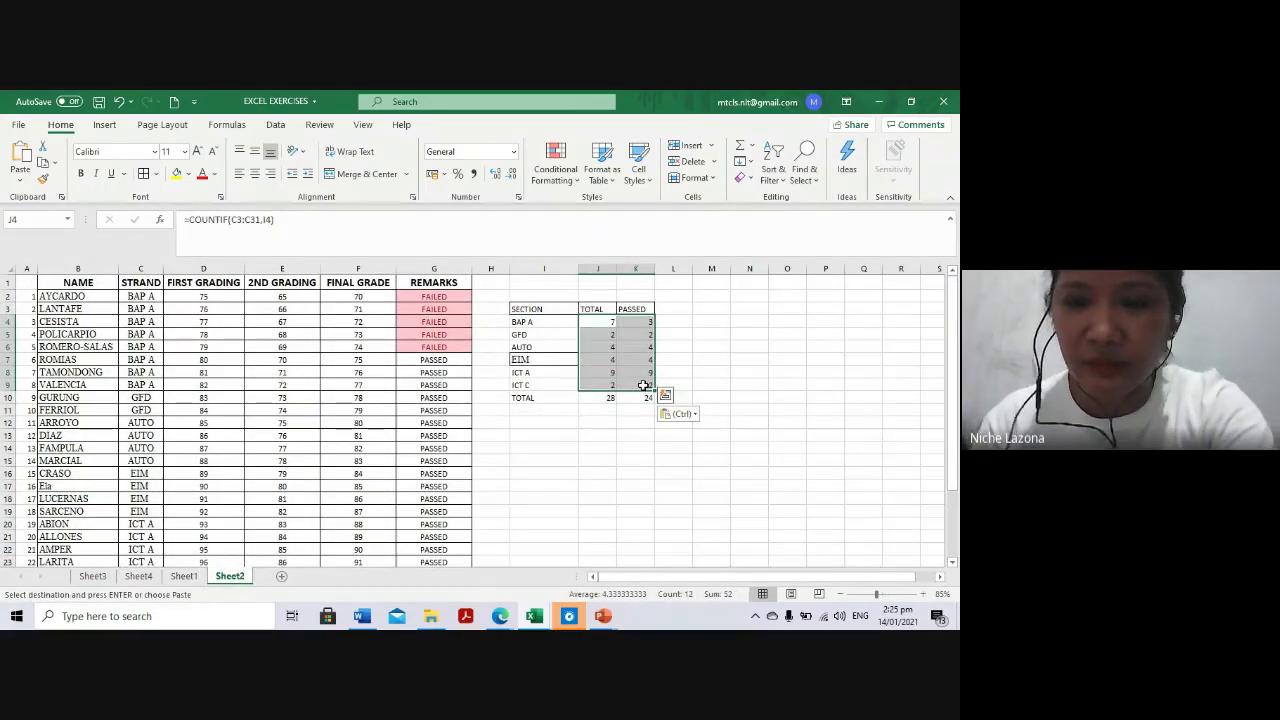
key(Delete)
Review section labels BAP A to ICT C, undoing a stray AUTO paste over EIM
click(523, 323)
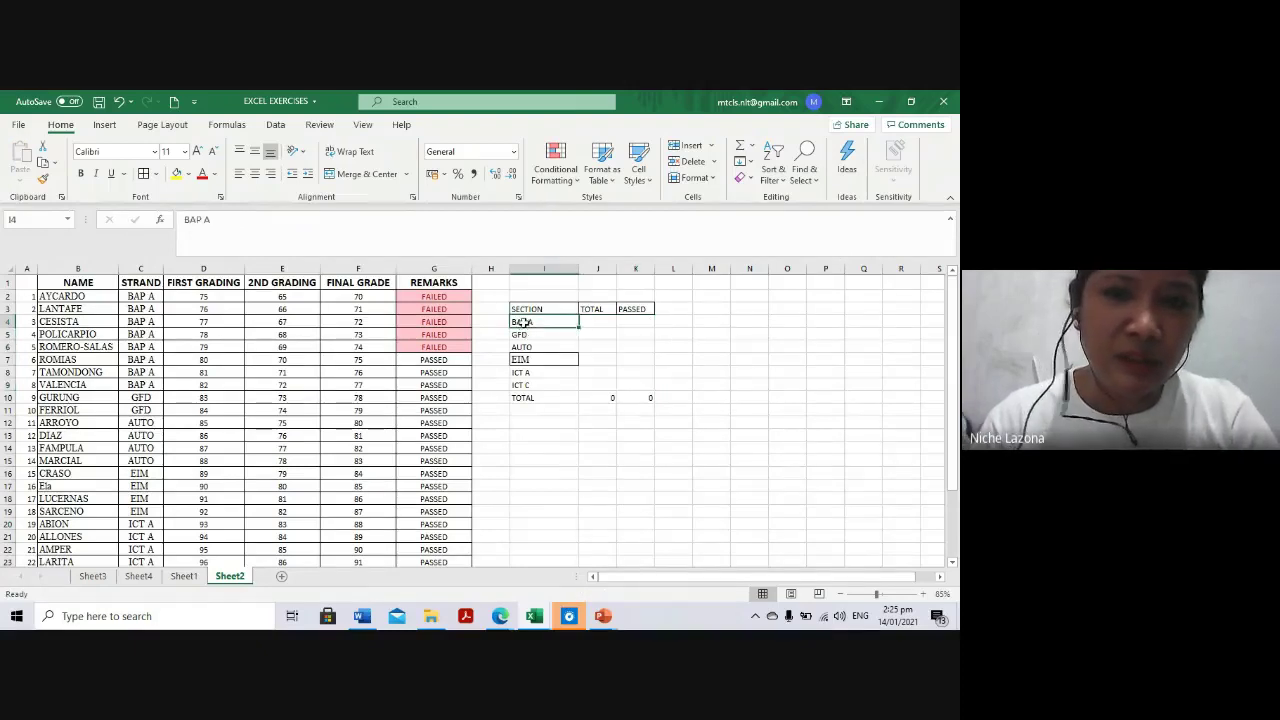
drag(523, 325, 525, 386)
click(535, 347)
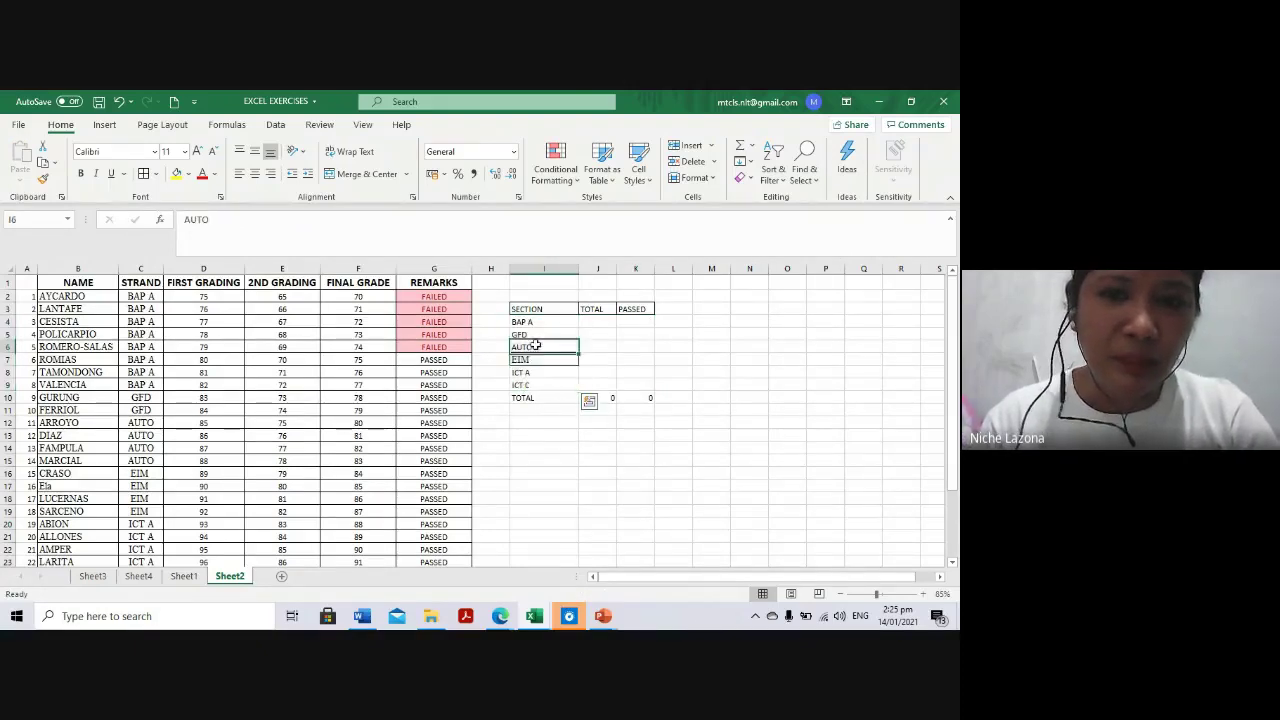
key(ctrl+c)
click(550, 359)
key(ctrl+v)
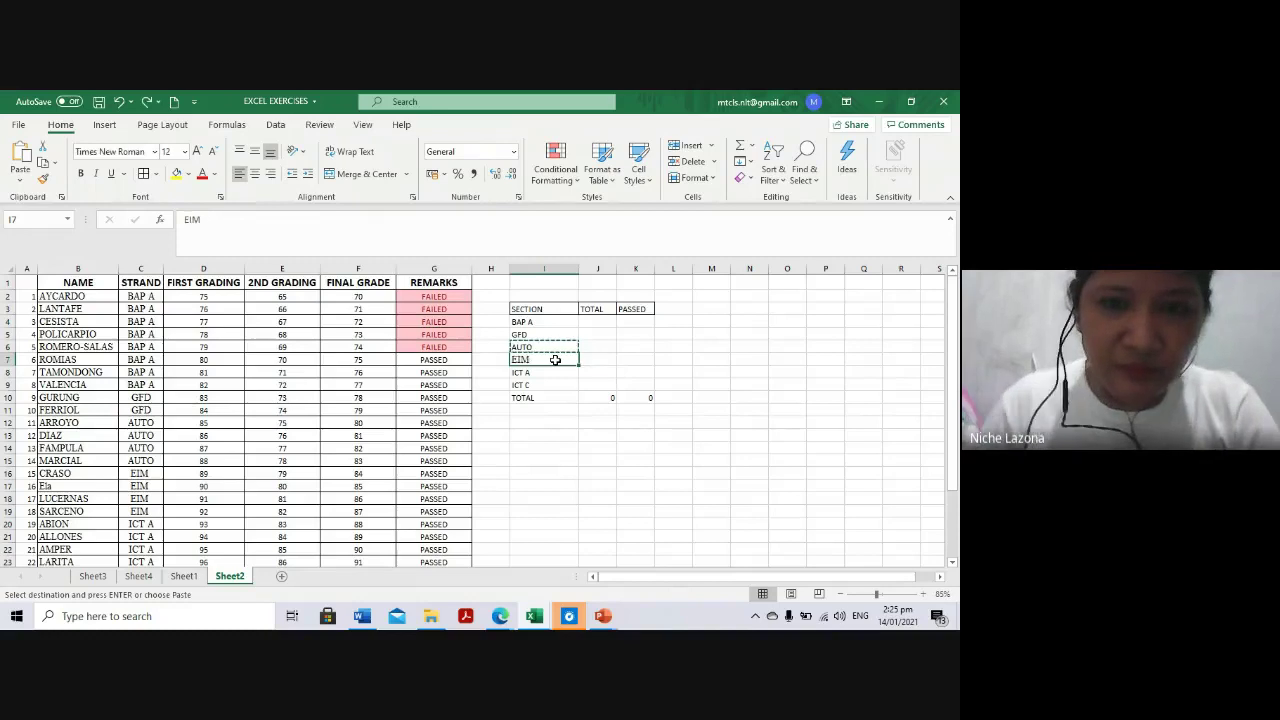
key(ctrl+z)
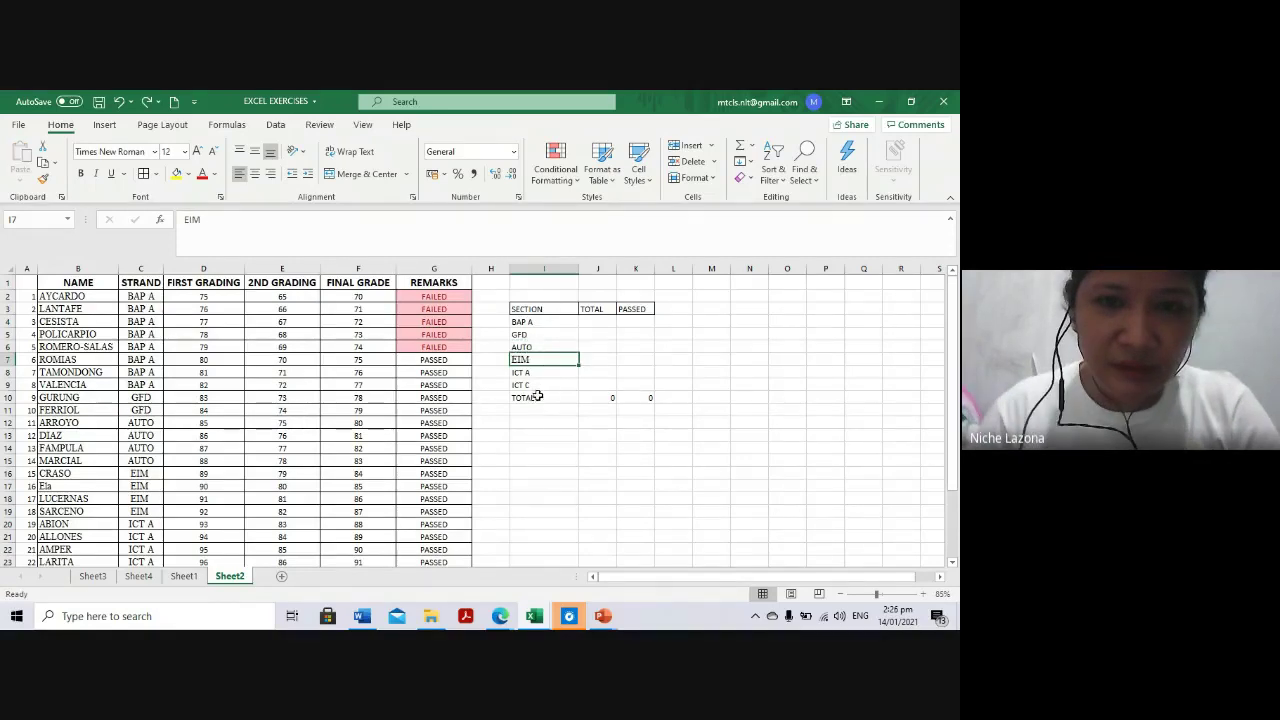
click(604, 320)
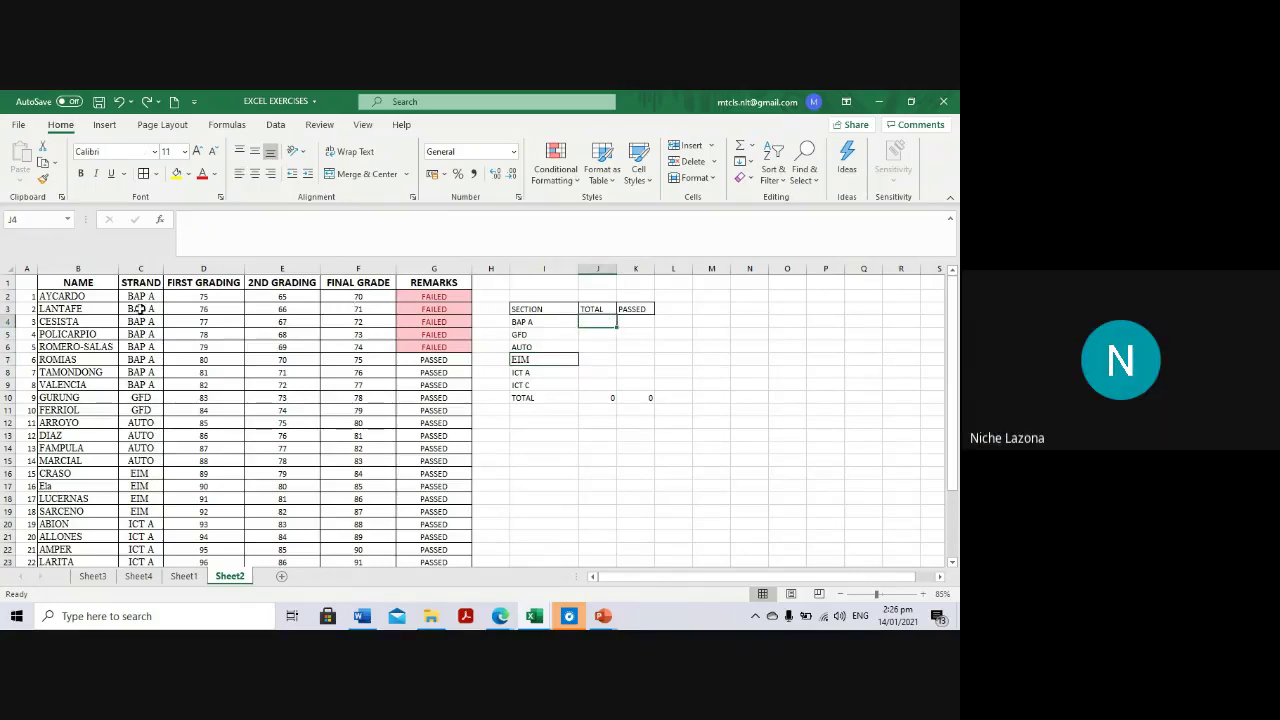
Check the BAP A entries in the STRAND column, then widen TOTAL column J to about 14.57
click(138, 401)
scroll(146, 404, down, 2)
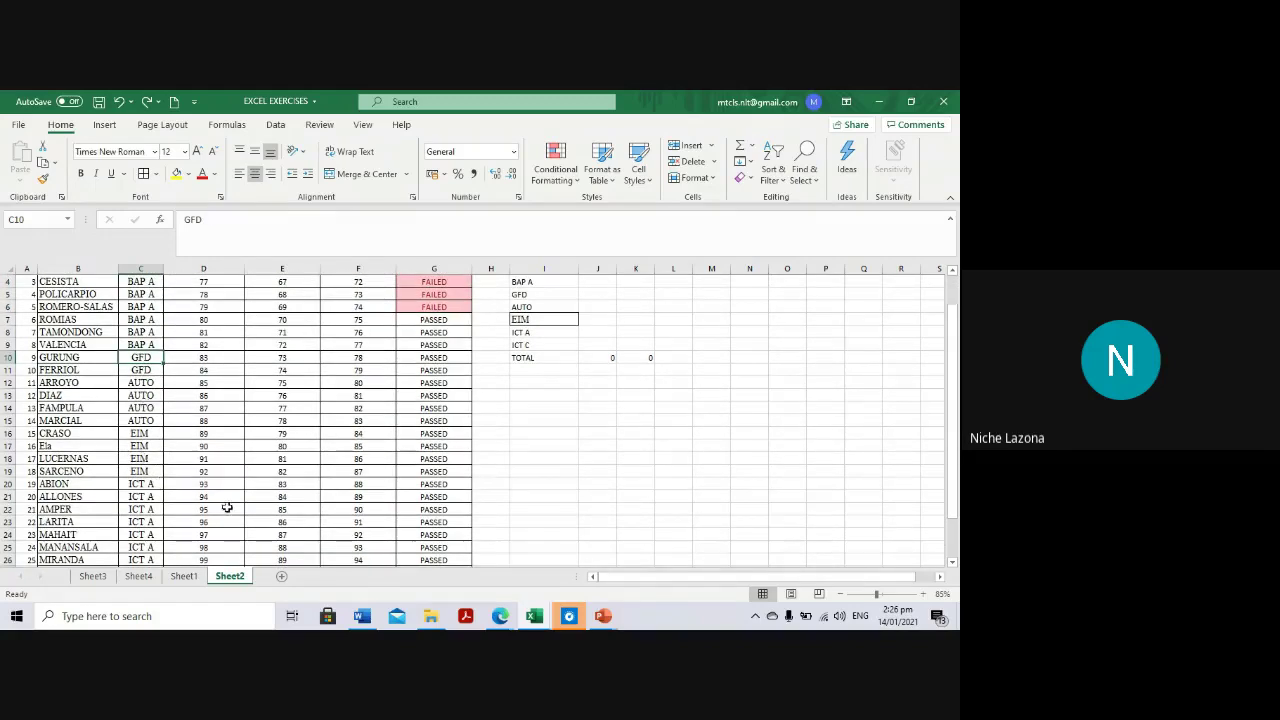
scroll(360, 492, down, 2)
scroll(515, 456, up, 3)
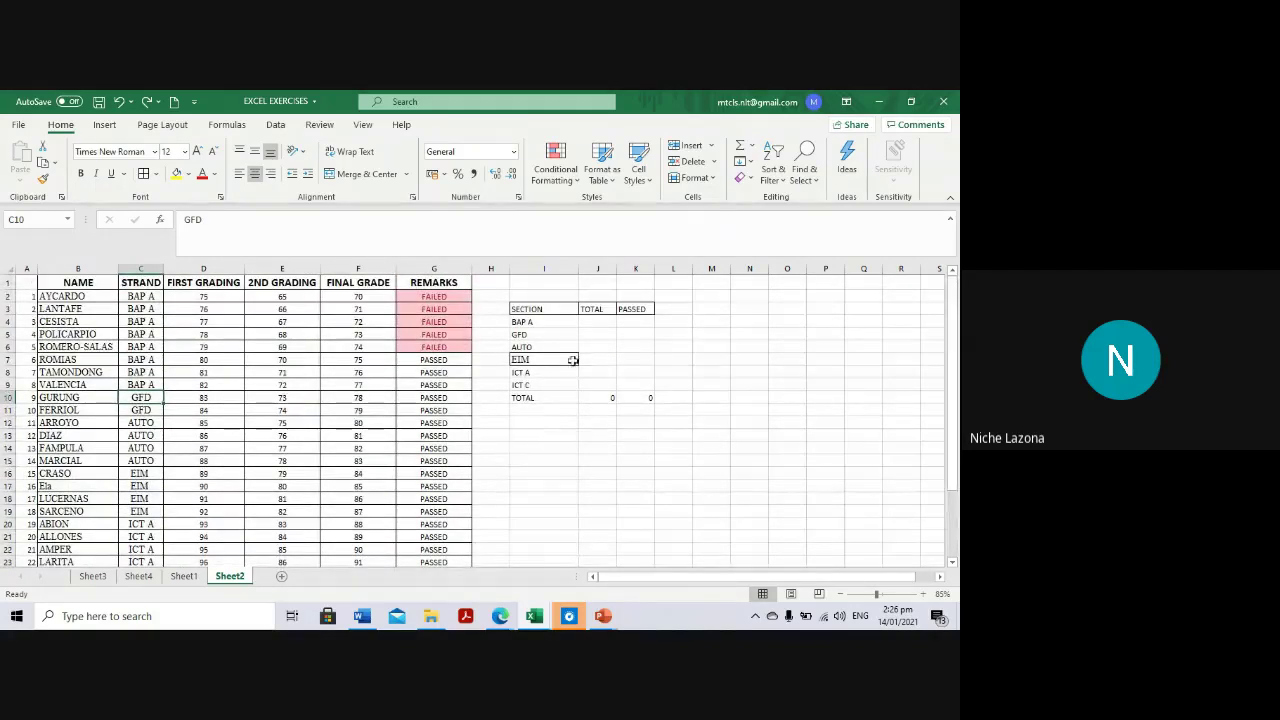
click(597, 323)
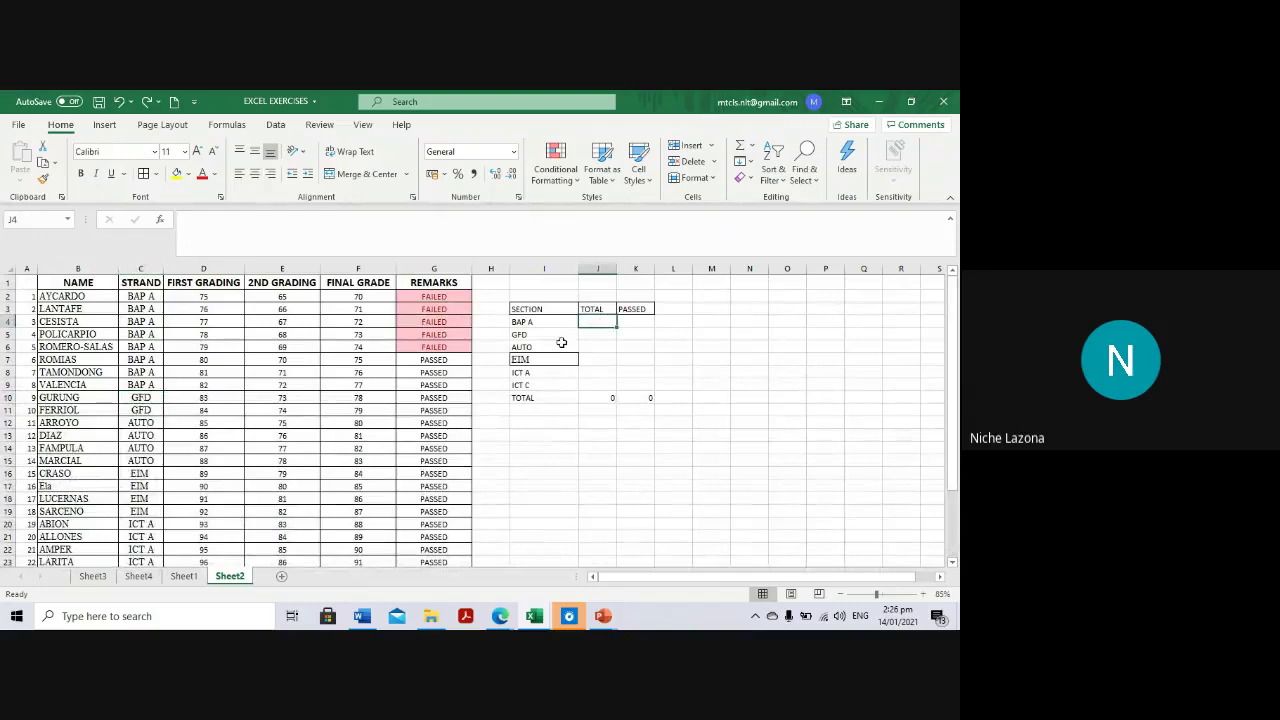
drag(146, 297, 140, 473)
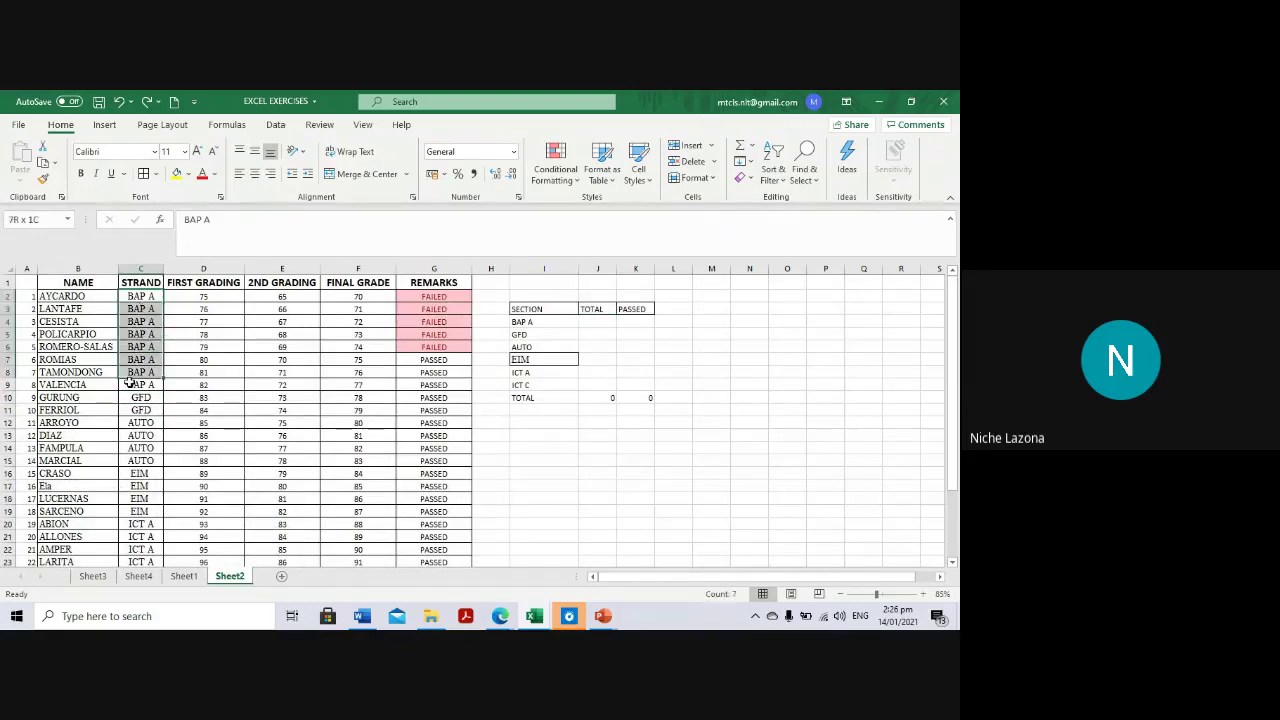
click(596, 322)
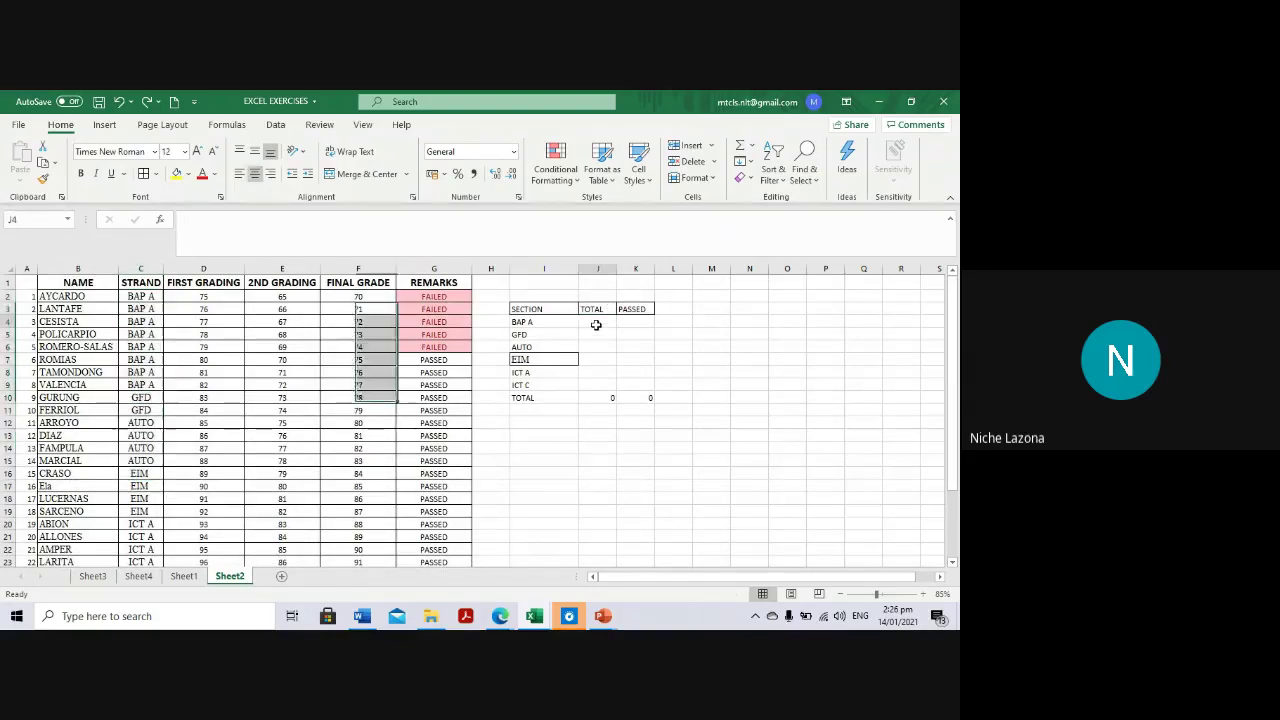
scroll(82, 377, down, 4)
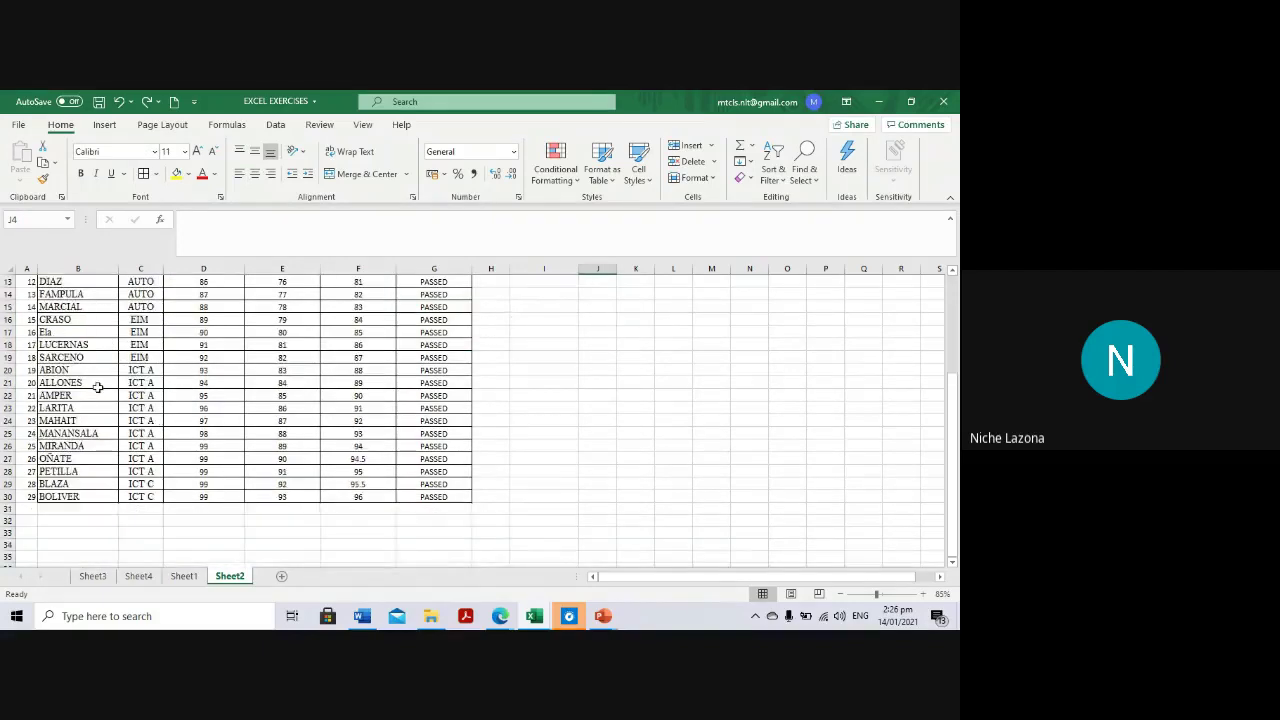
scroll(98, 387, up, 4)
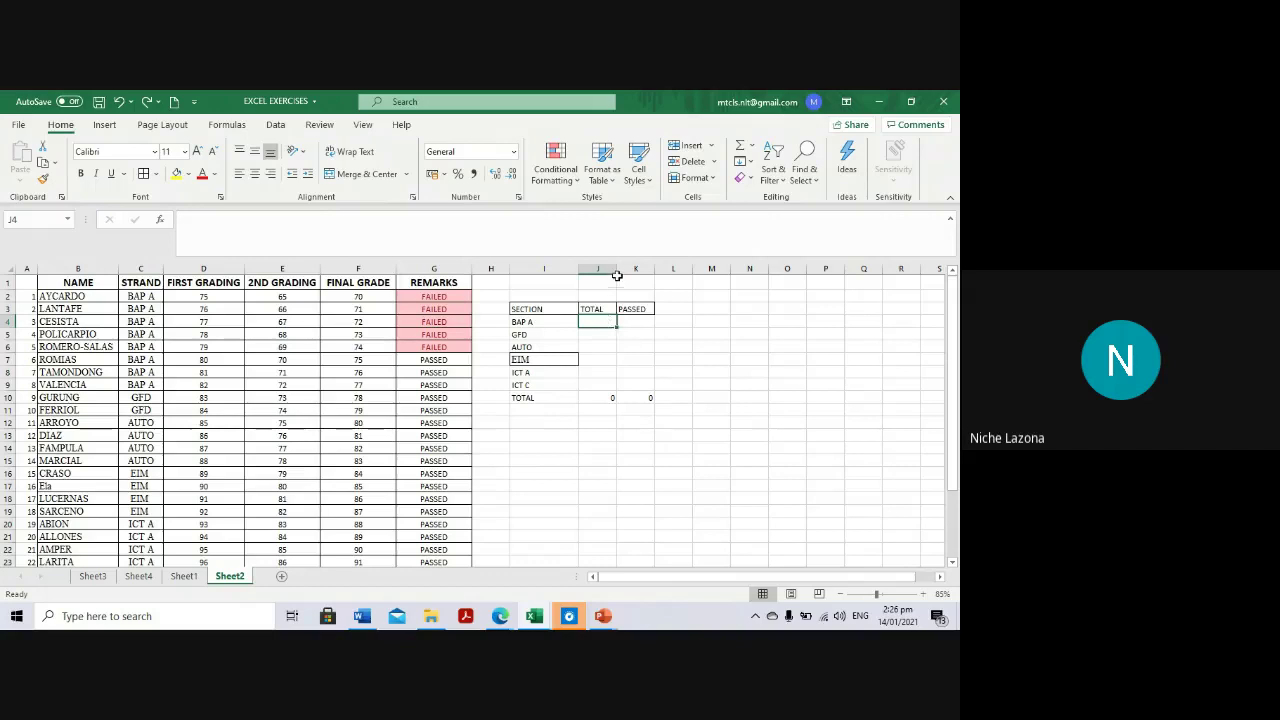
drag(617, 275, 643, 284)
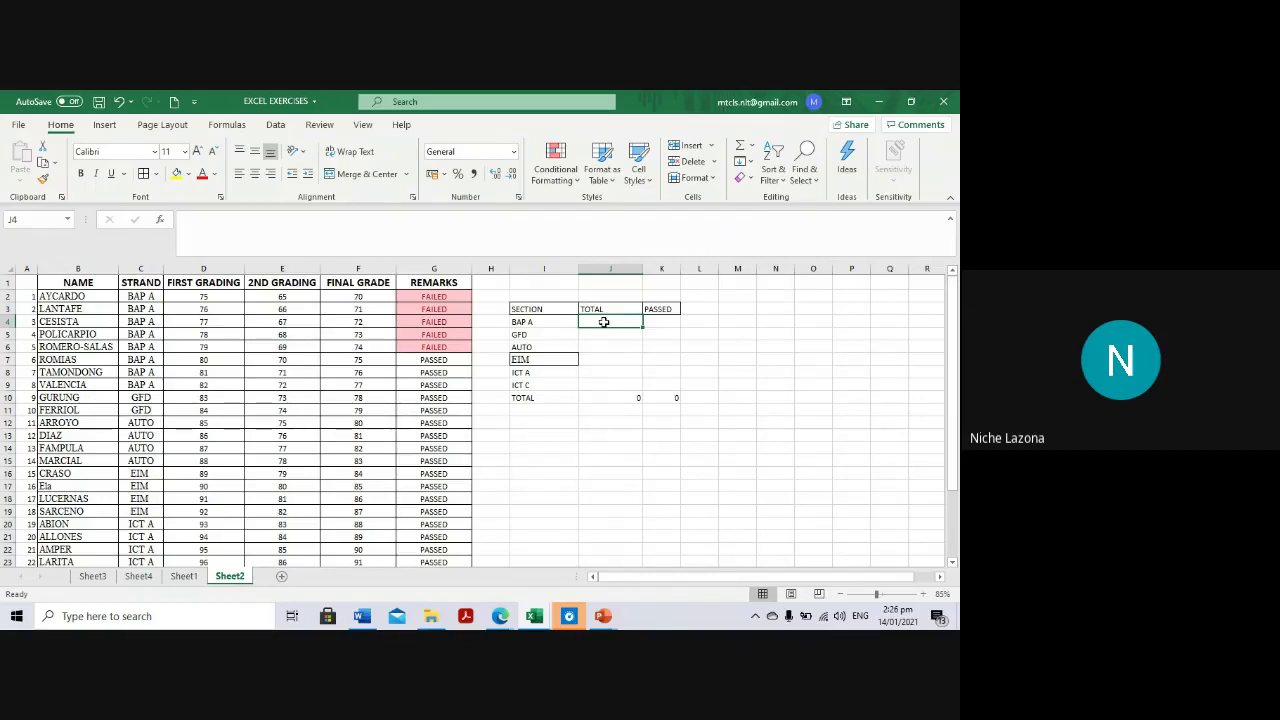
Enter =COUNTIF(C2:C30,I4) in J4 to count the 8 BAP A students
text(=COU)
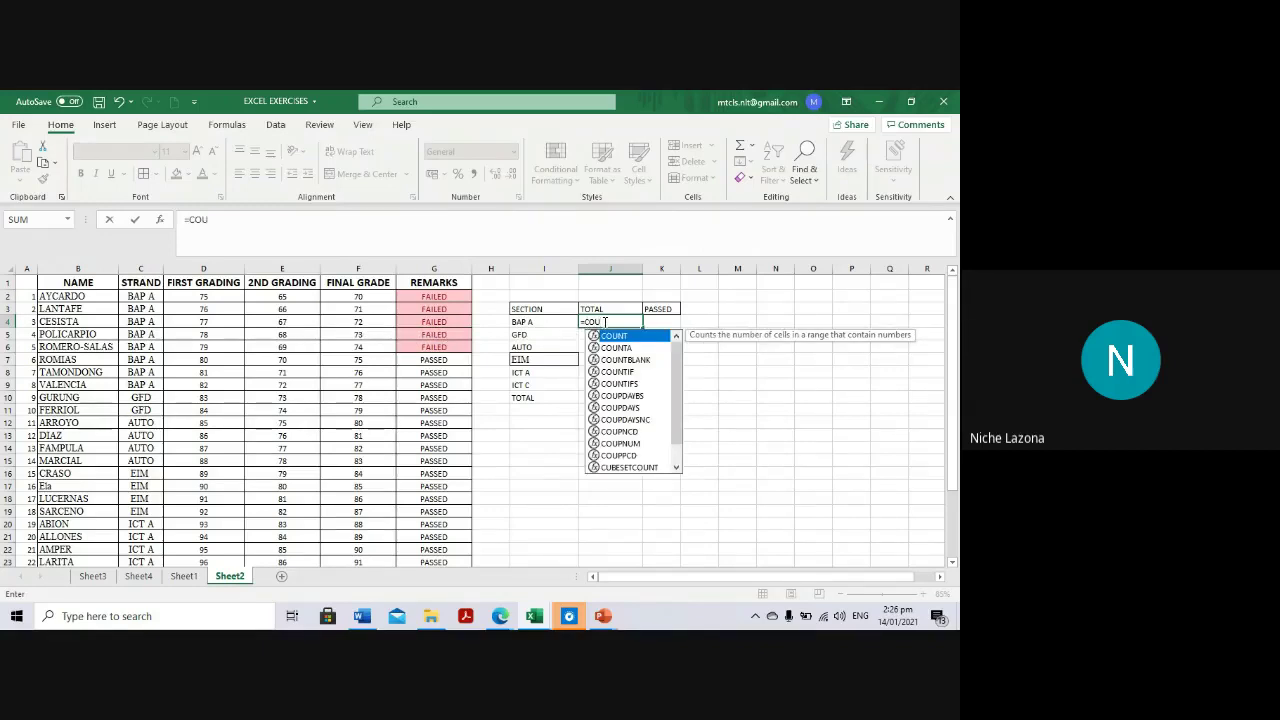
text(NT)
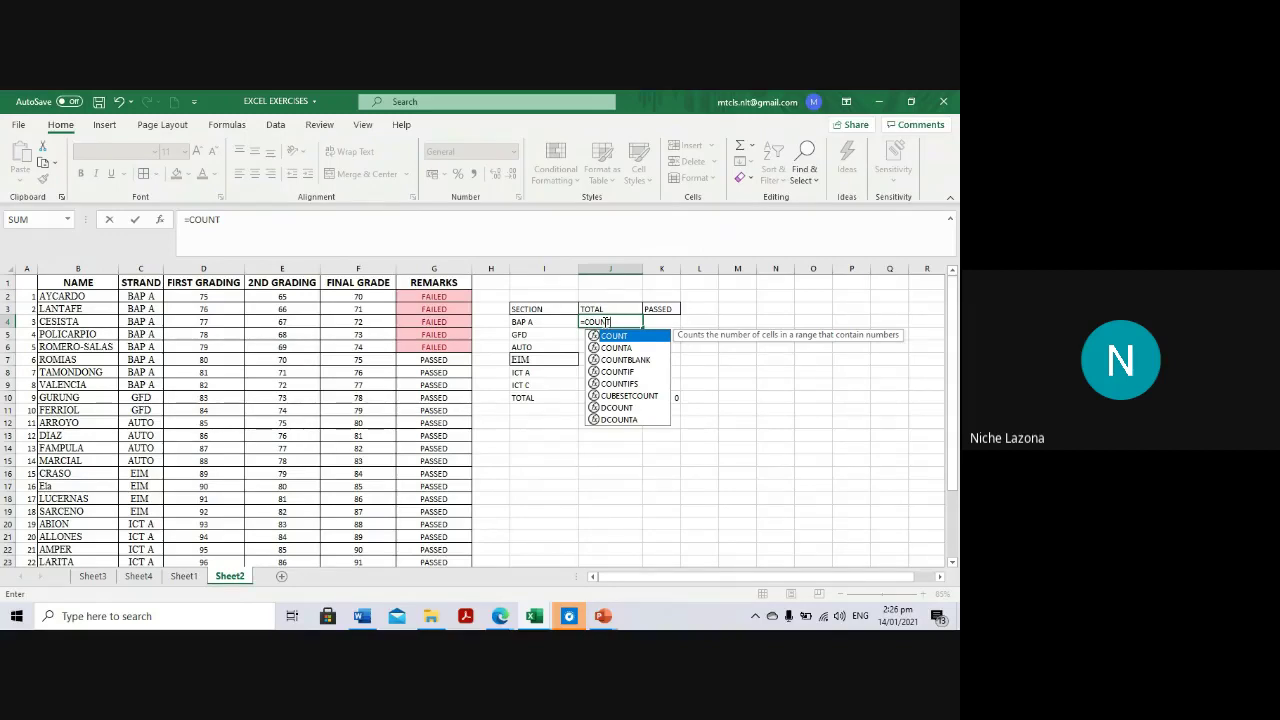
text(IF)
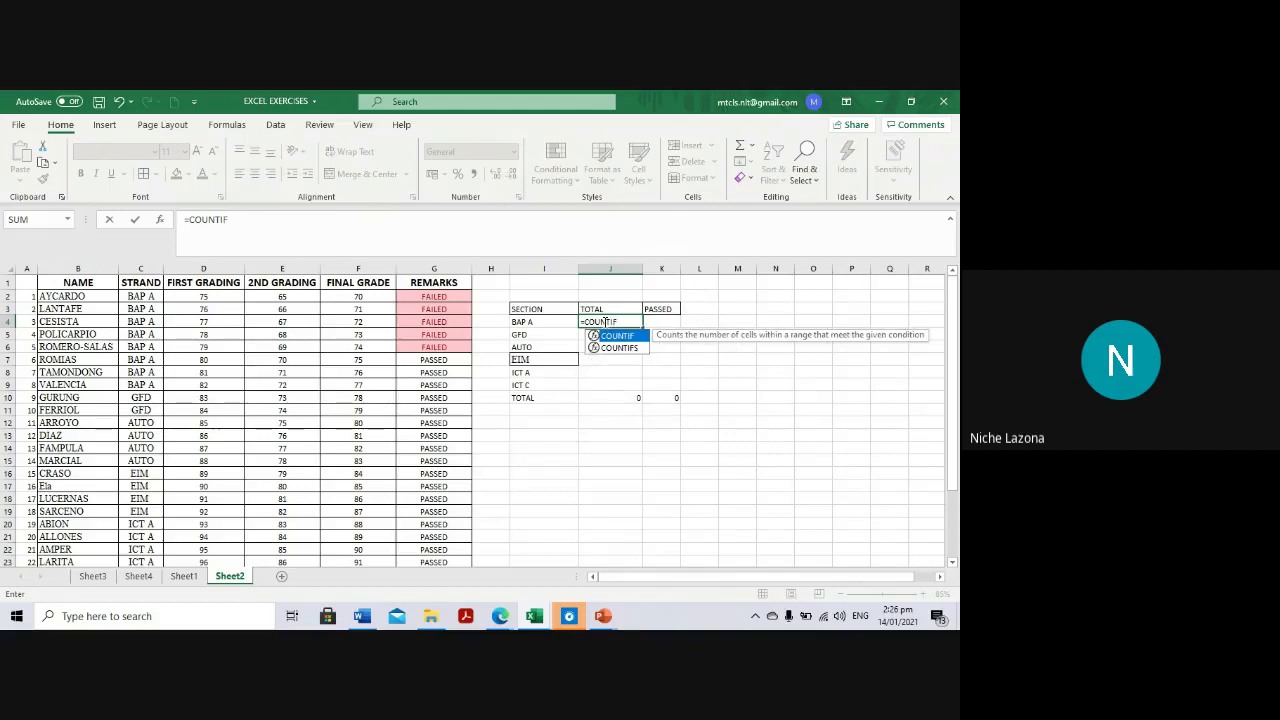
text(()
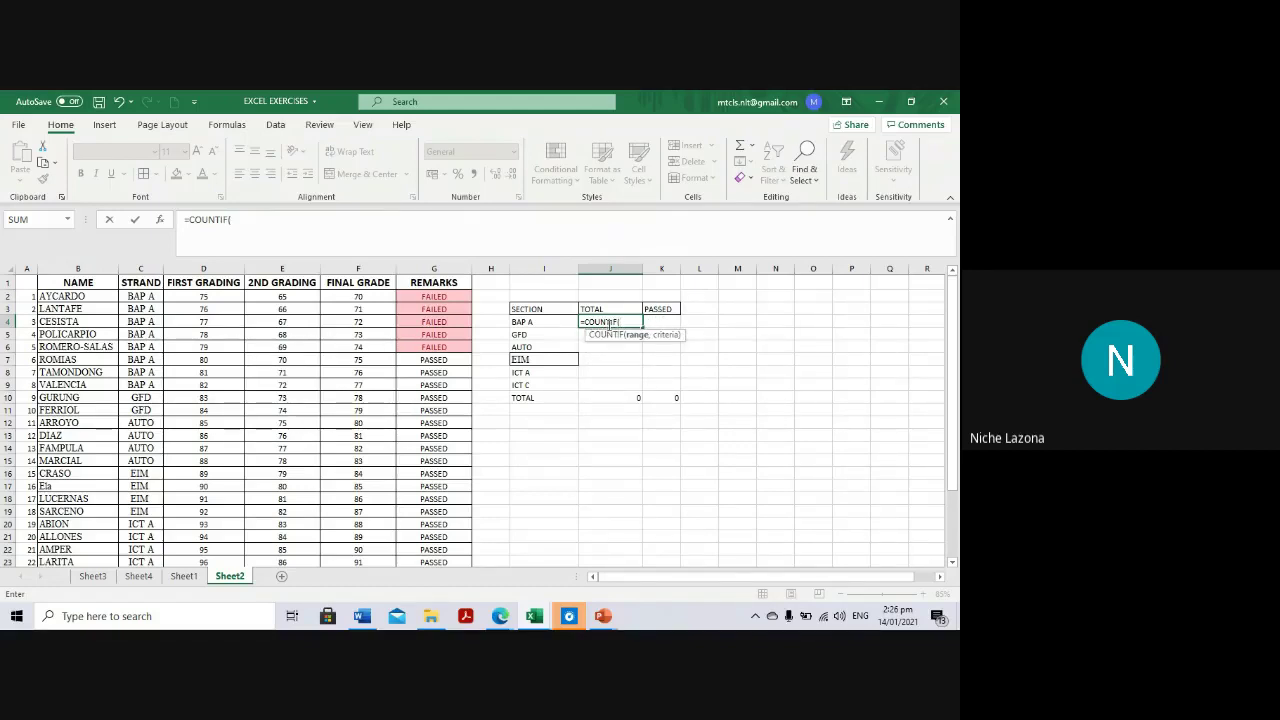
click(142, 296)
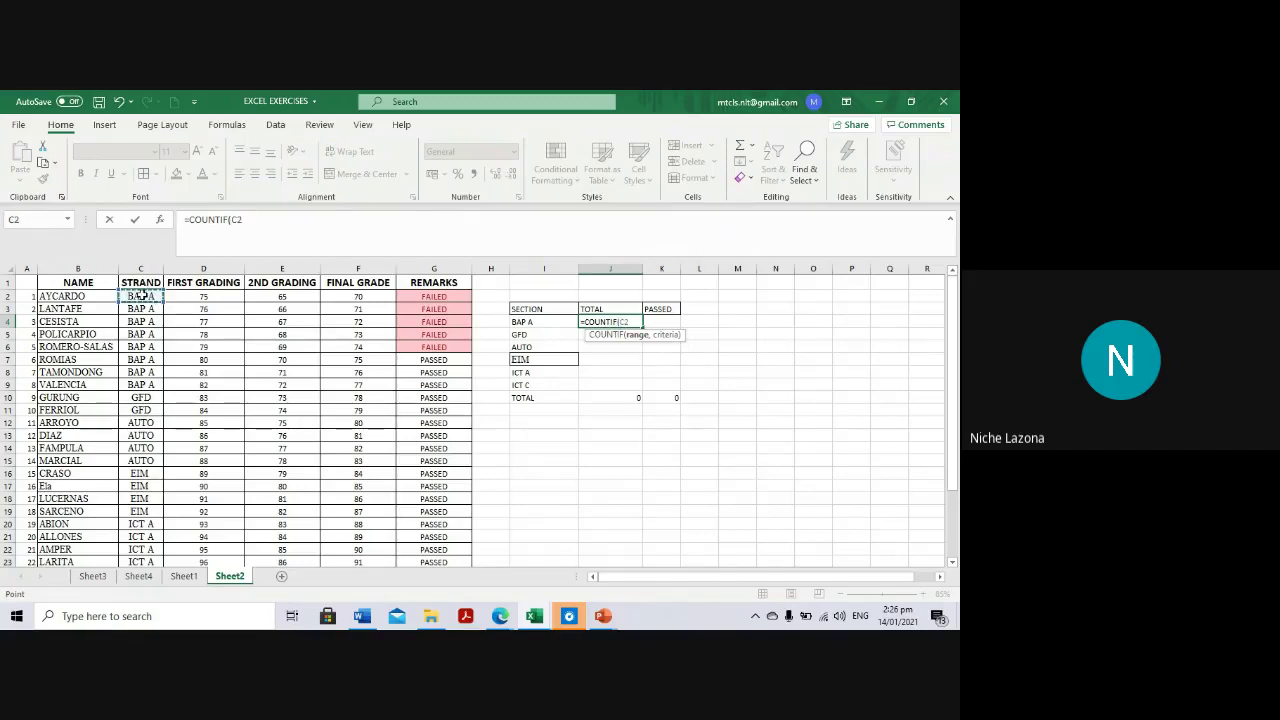
mouse_move(142, 296)
mouse_down()
mouse_move(133, 627)
mouse_move(137, 510)
mouse_up()
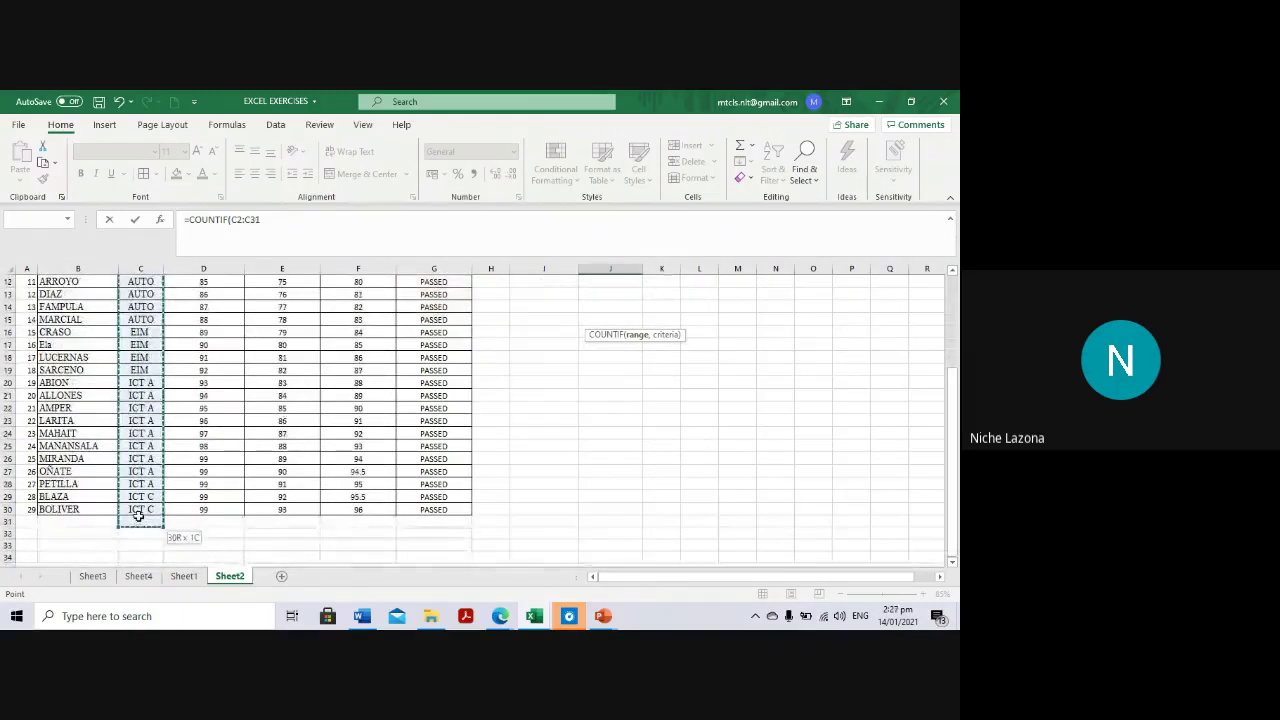
text(,)
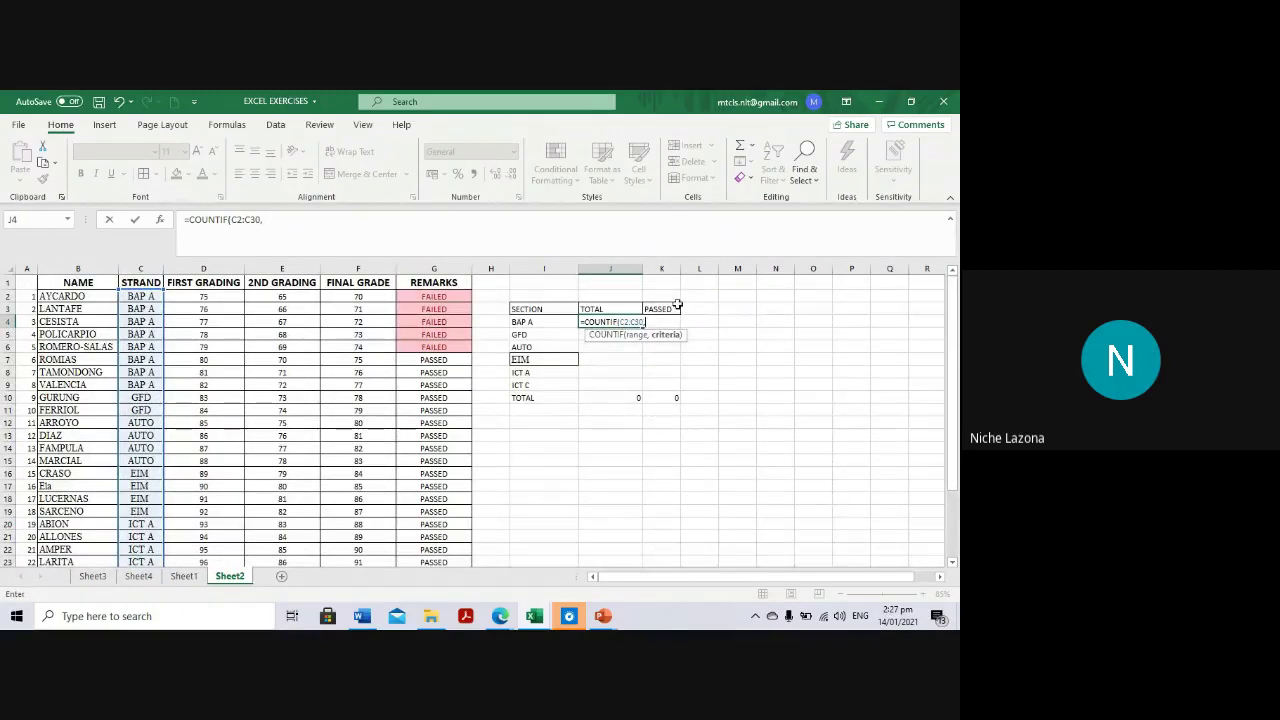
click(530, 323)
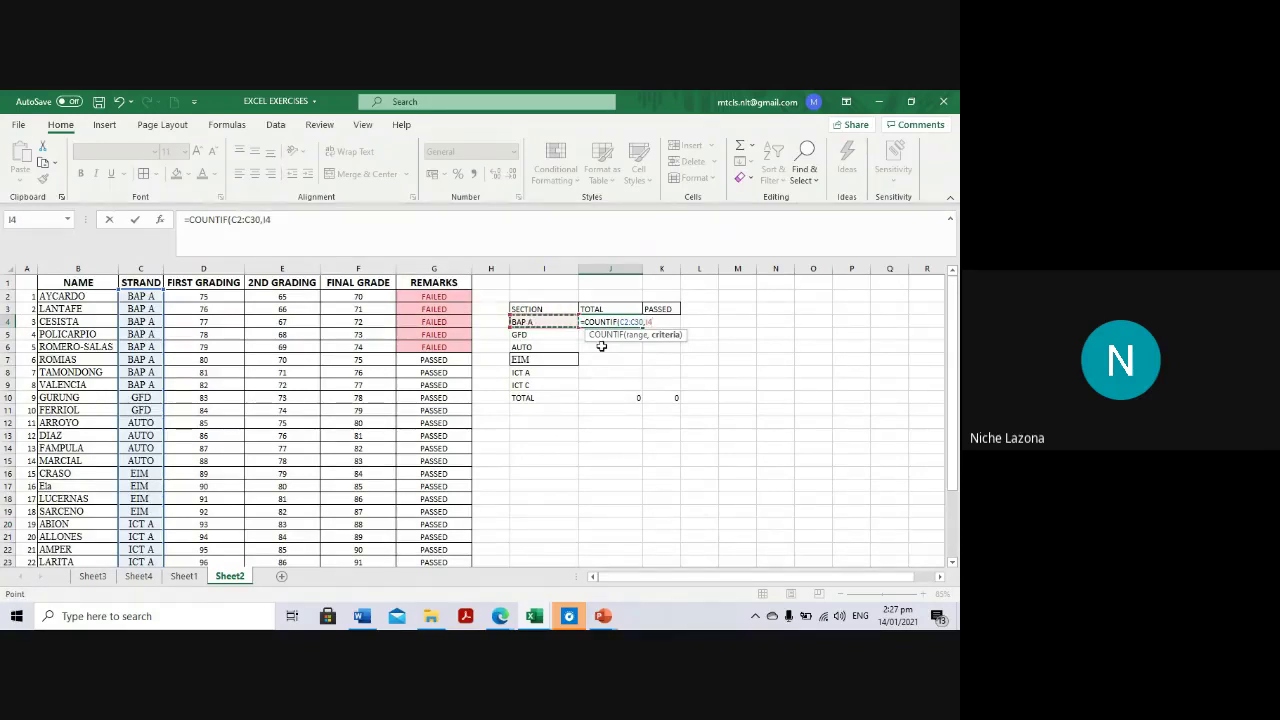
text())
key(Return)
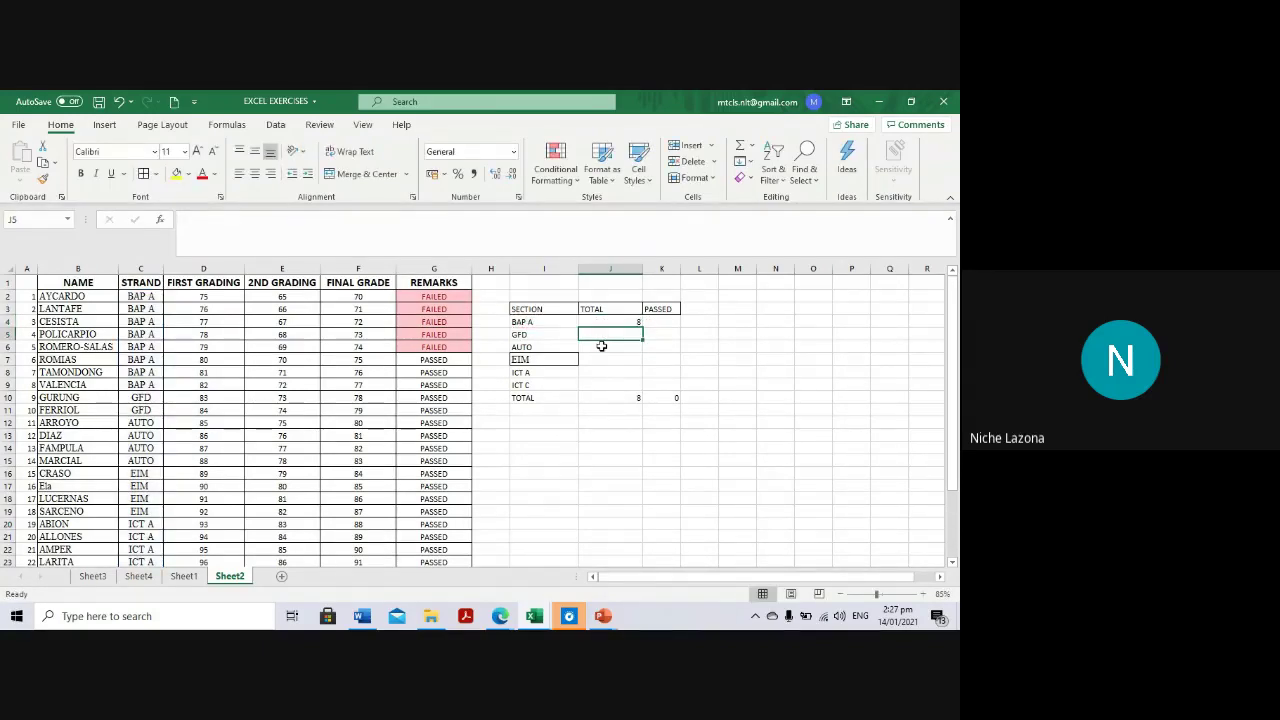
key(Up)
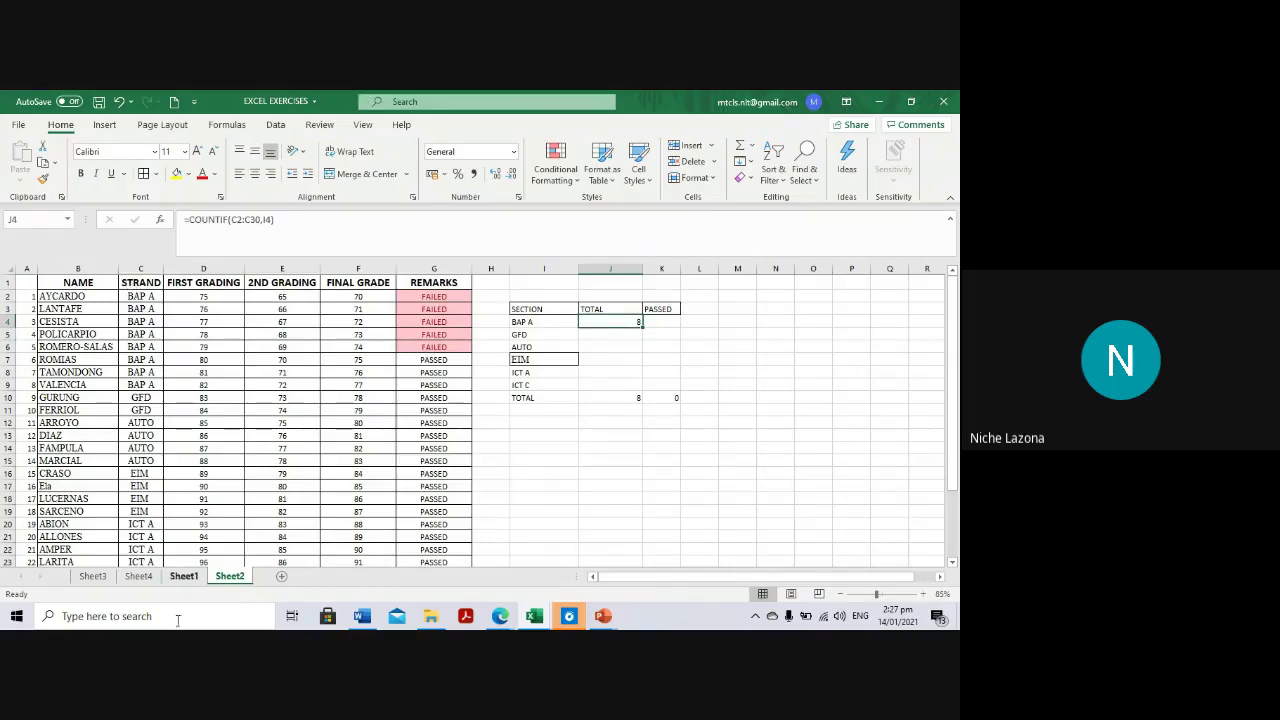
Copy the BAP A COUNTIF formula from J4 into J5:J9 for the other sections
drag(131, 298, 136, 384)
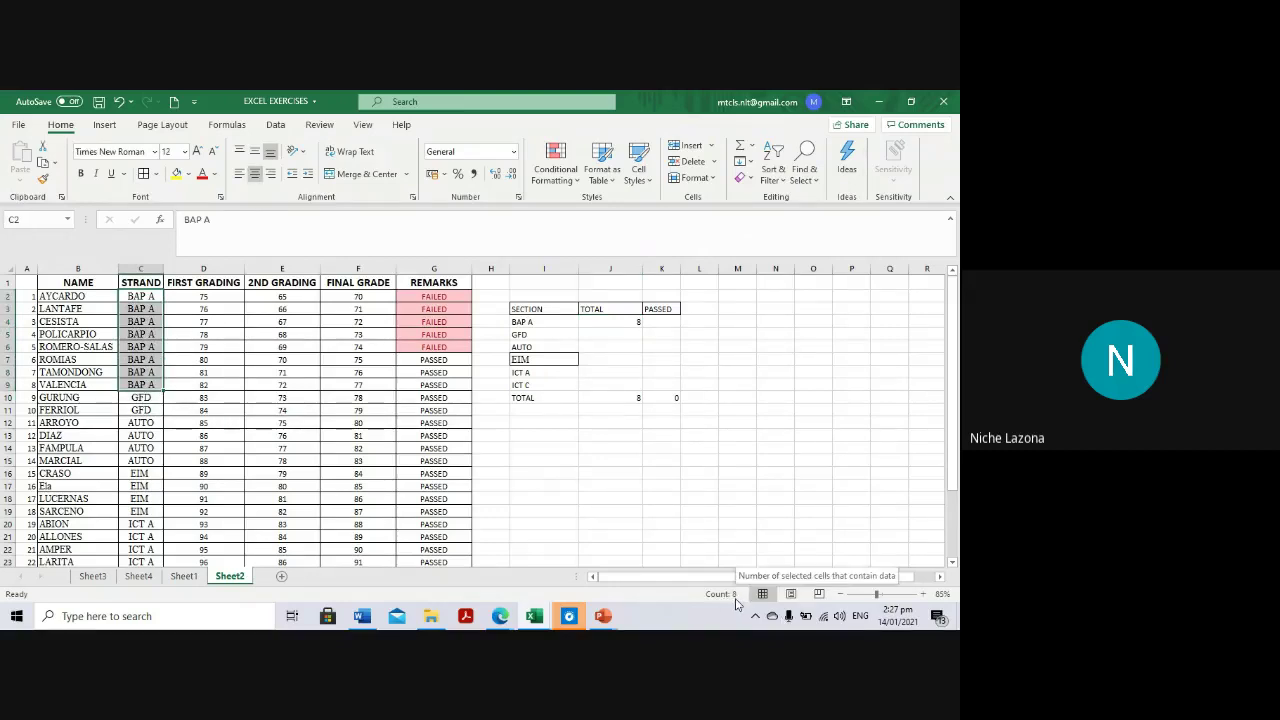
click(600, 323)
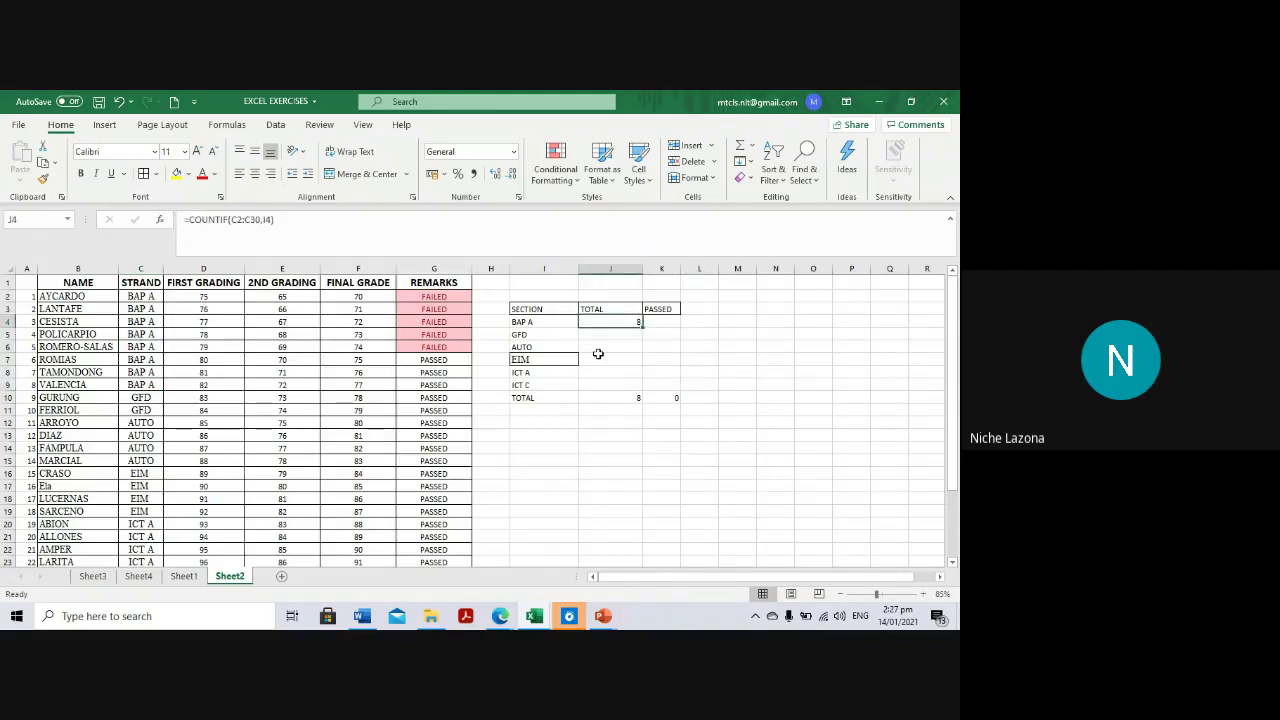
key(ctrl+c)
mouse_move(622, 337)
mouse_down()
mouse_move(618, 387)
mouse_move(716, 418)
mouse_up()
key(ctrl+v)
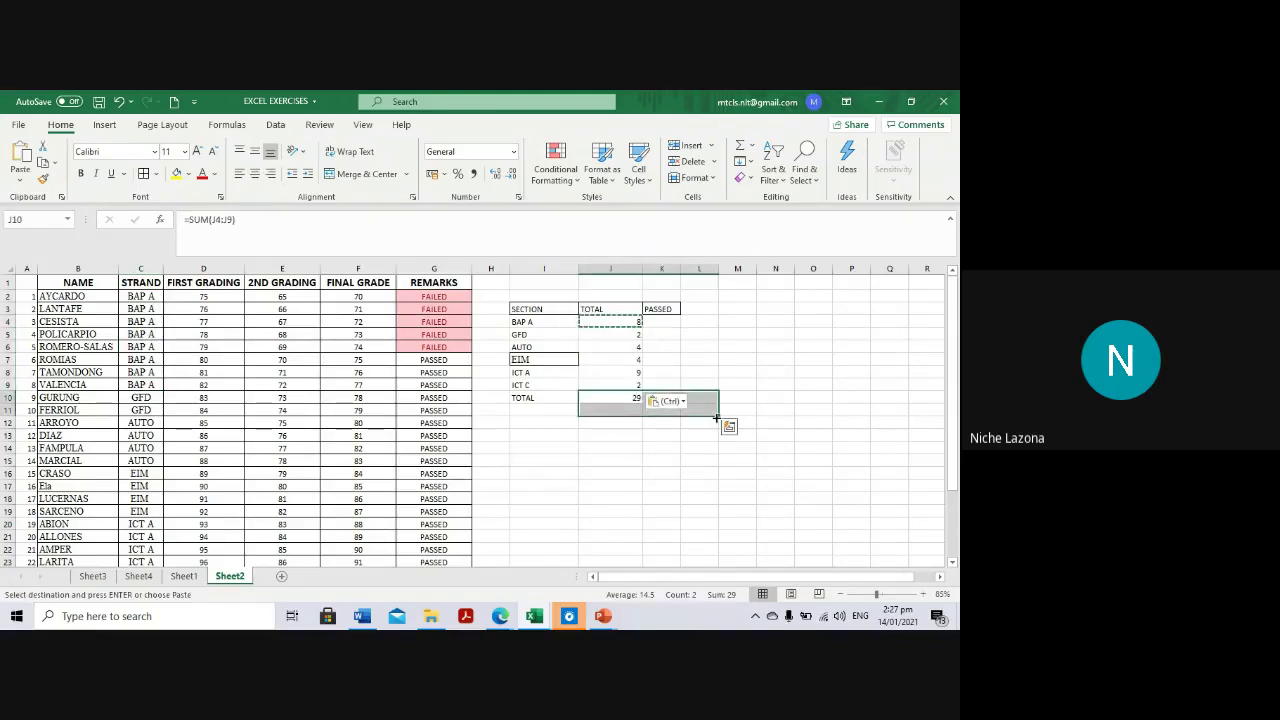
Clear the old totals in row 10 and centre the section counts J4:J9
text(=)
key(Escape)
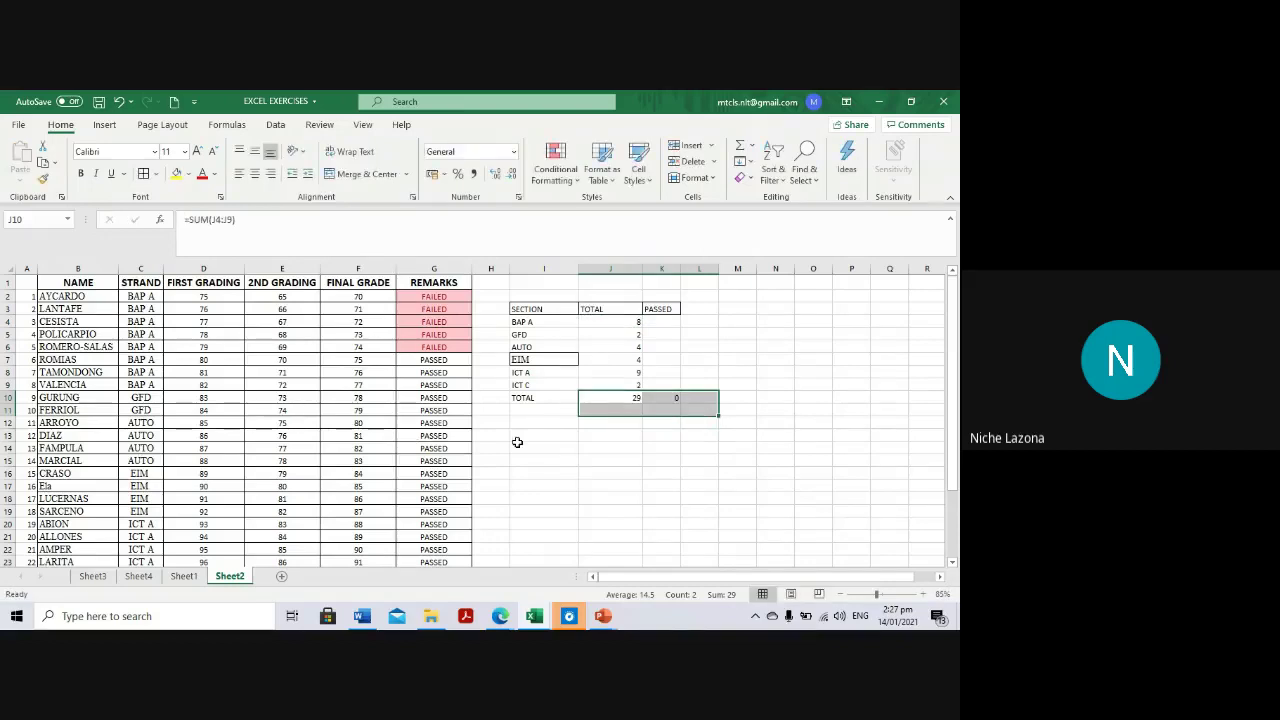
key(Delete)
scroll(160, 475, down, 8)
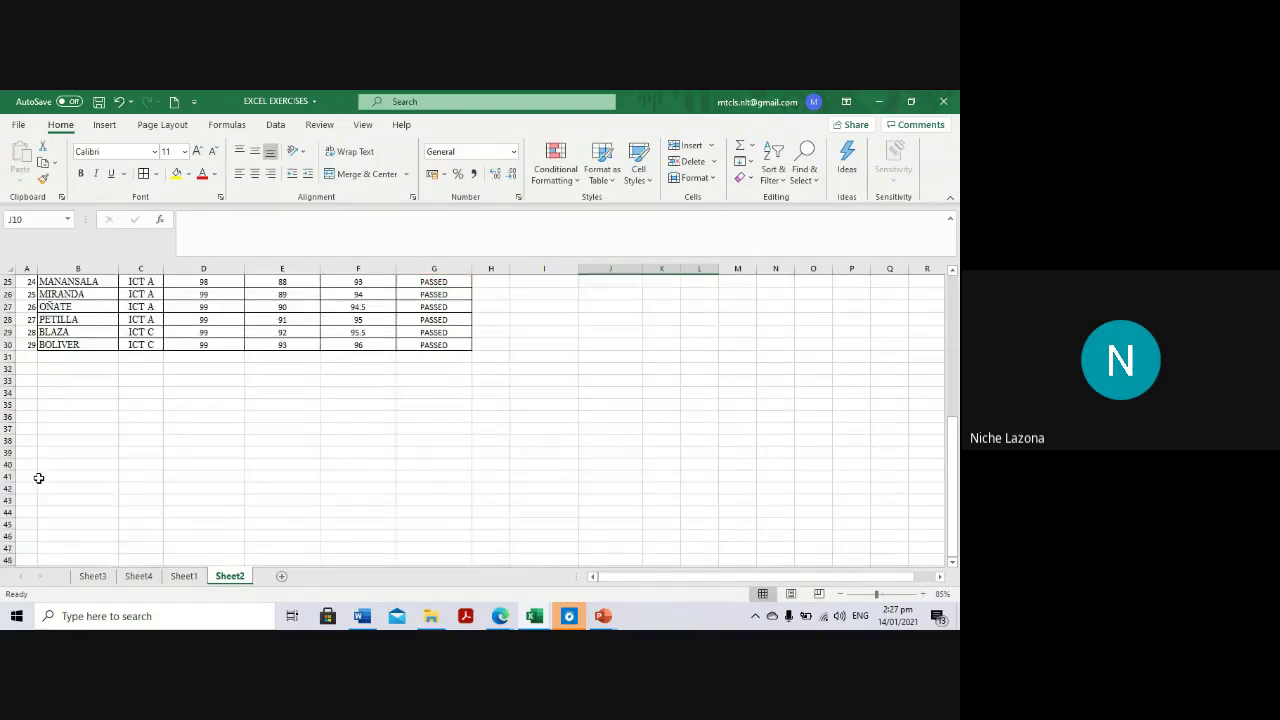
click(26, 347)
scroll(643, 443, up, 3)
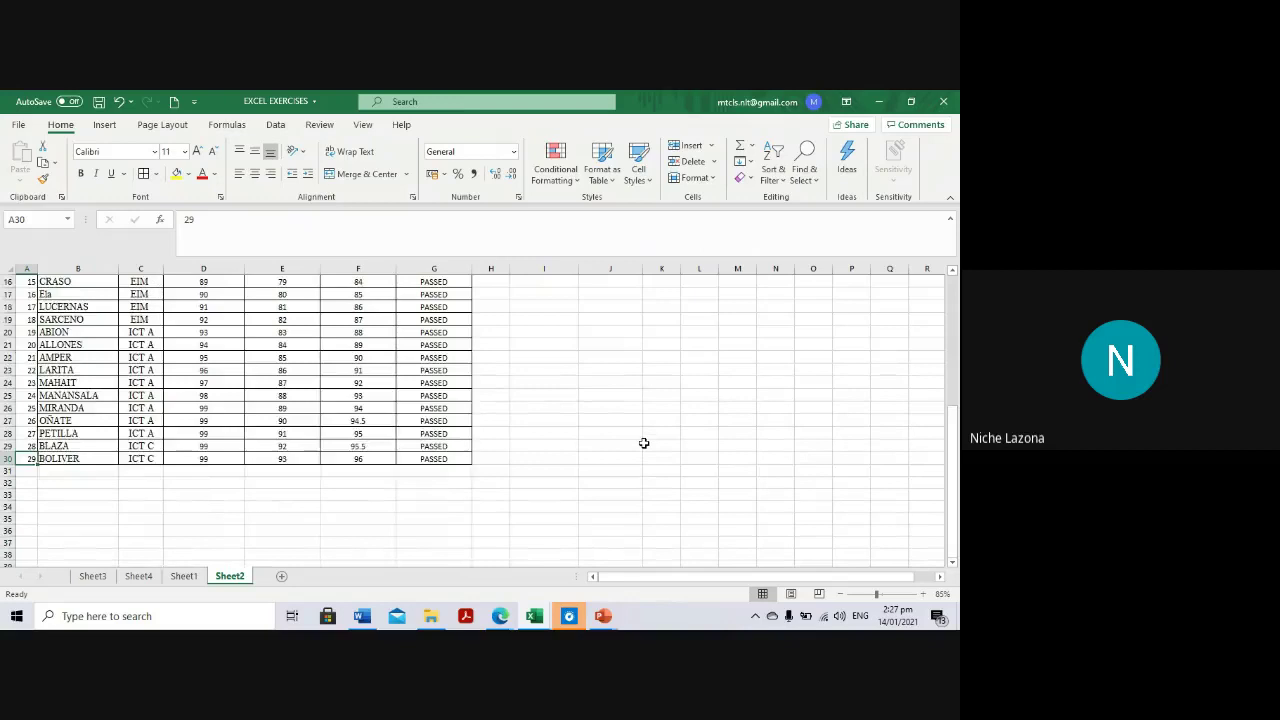
scroll(643, 443, up, 5)
click(629, 397)
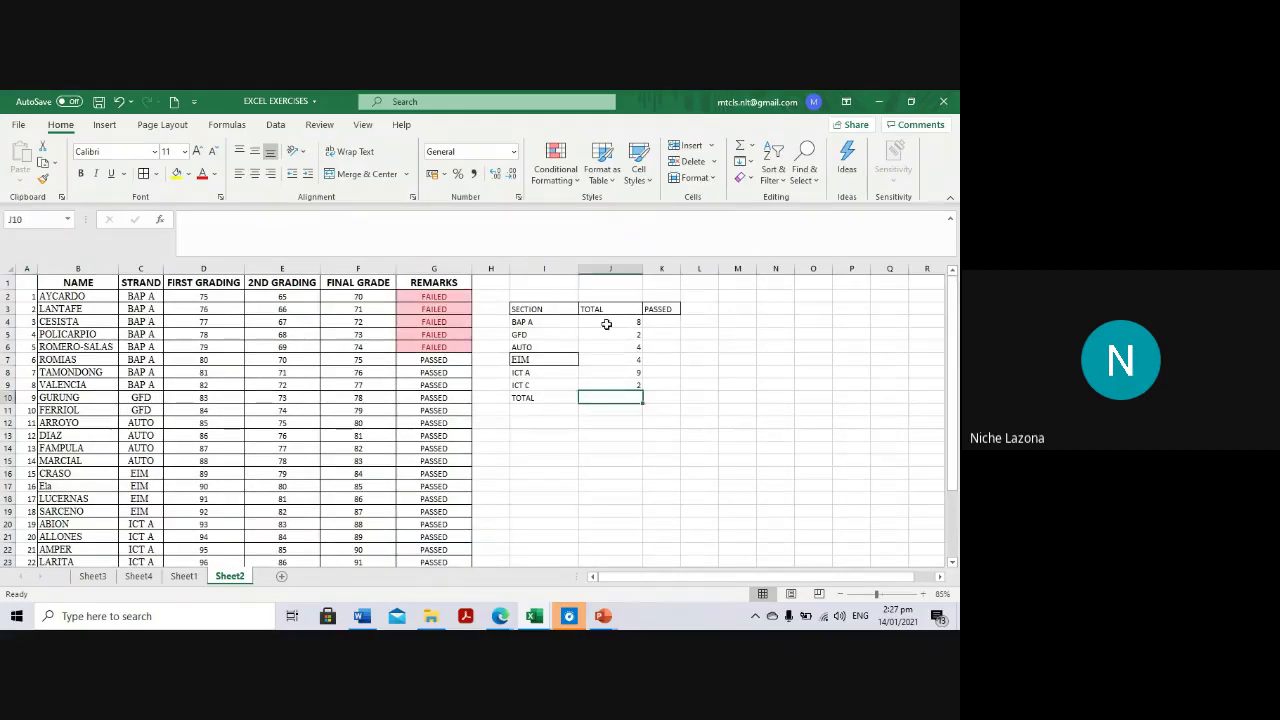
drag(606, 323, 610, 384)
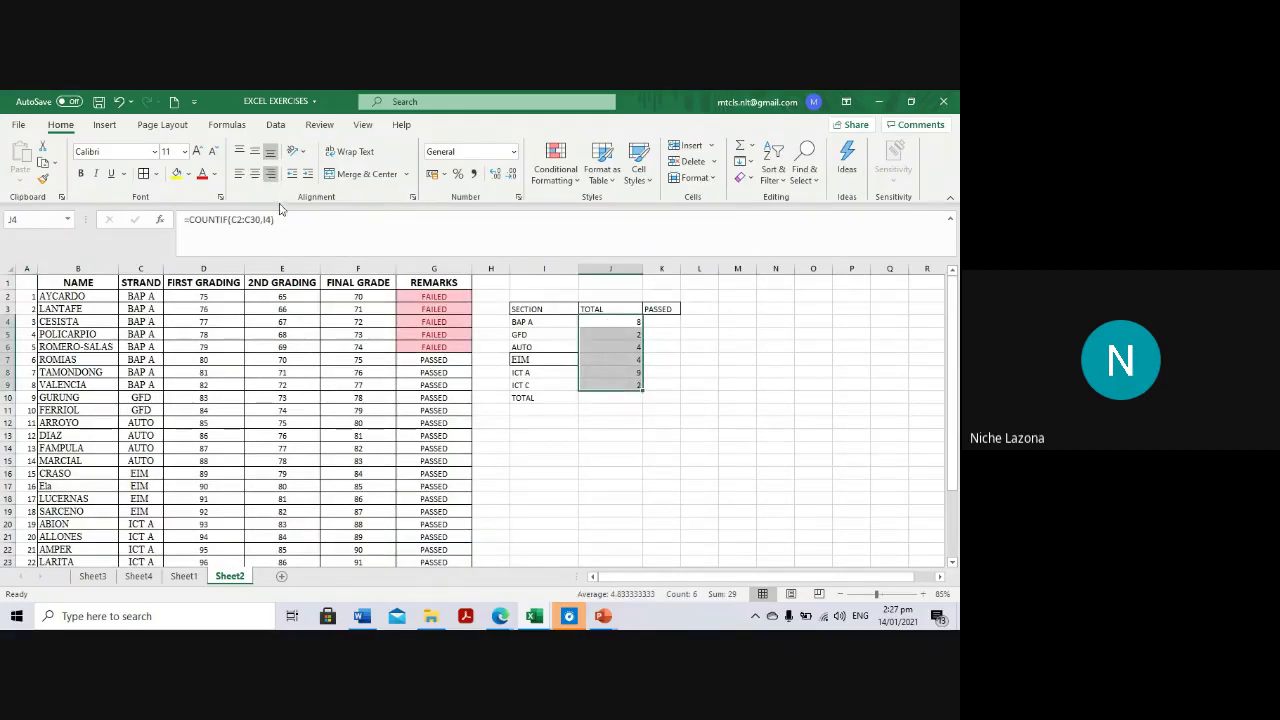
click(254, 173)
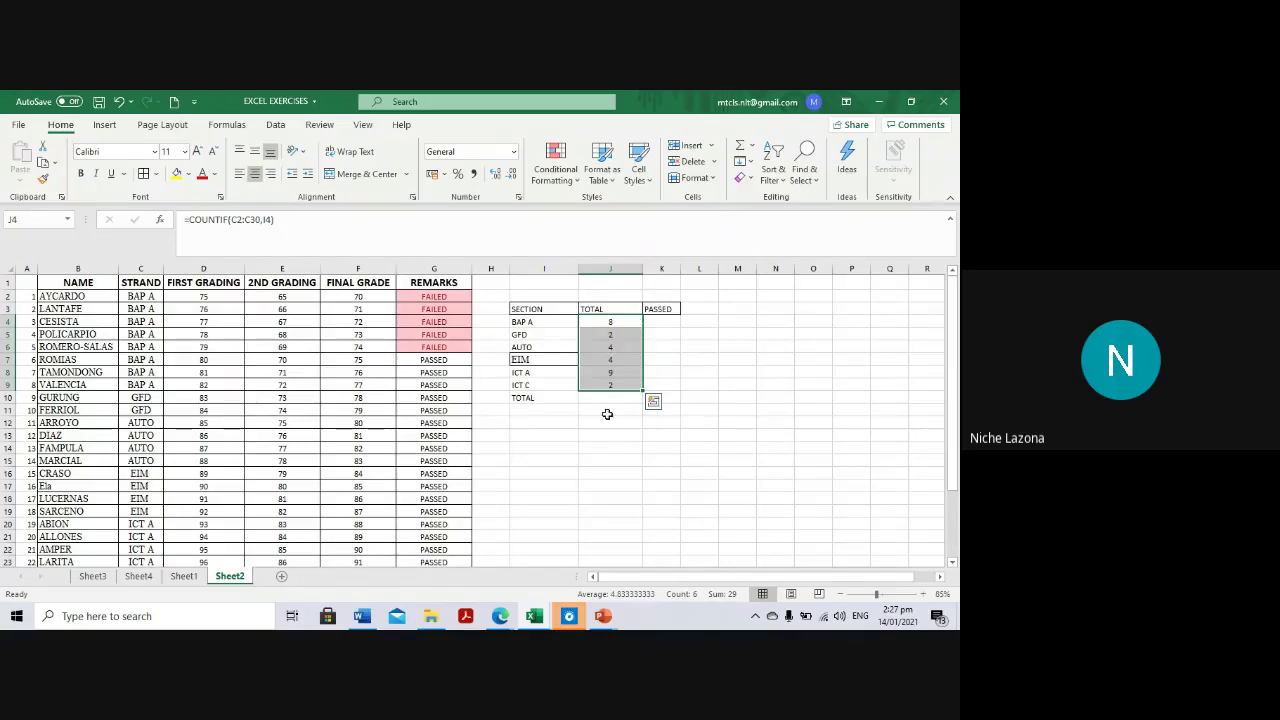
Start a =SUM(J4:J9) total of the section counts in J10 with AutoSum
scroll(8, 523, down, 6)
click(22, 421)
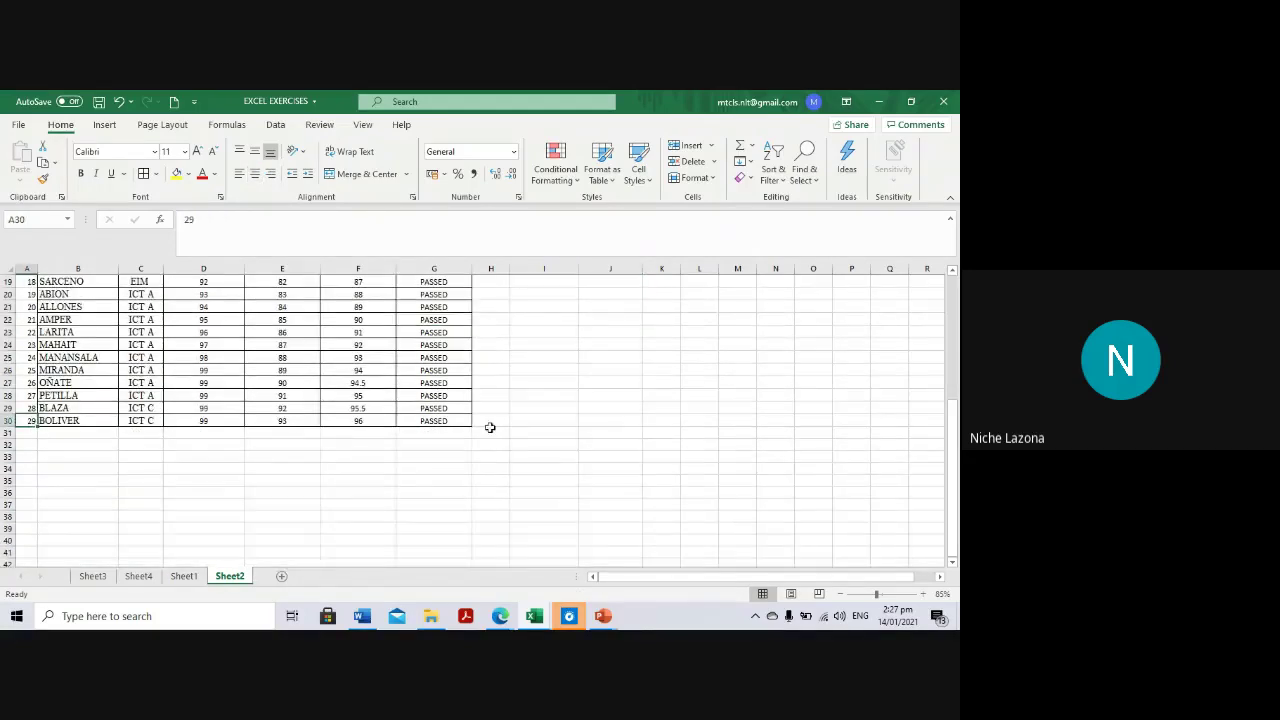
scroll(490, 427, up, 4)
scroll(606, 389, up, 2)
click(600, 397)
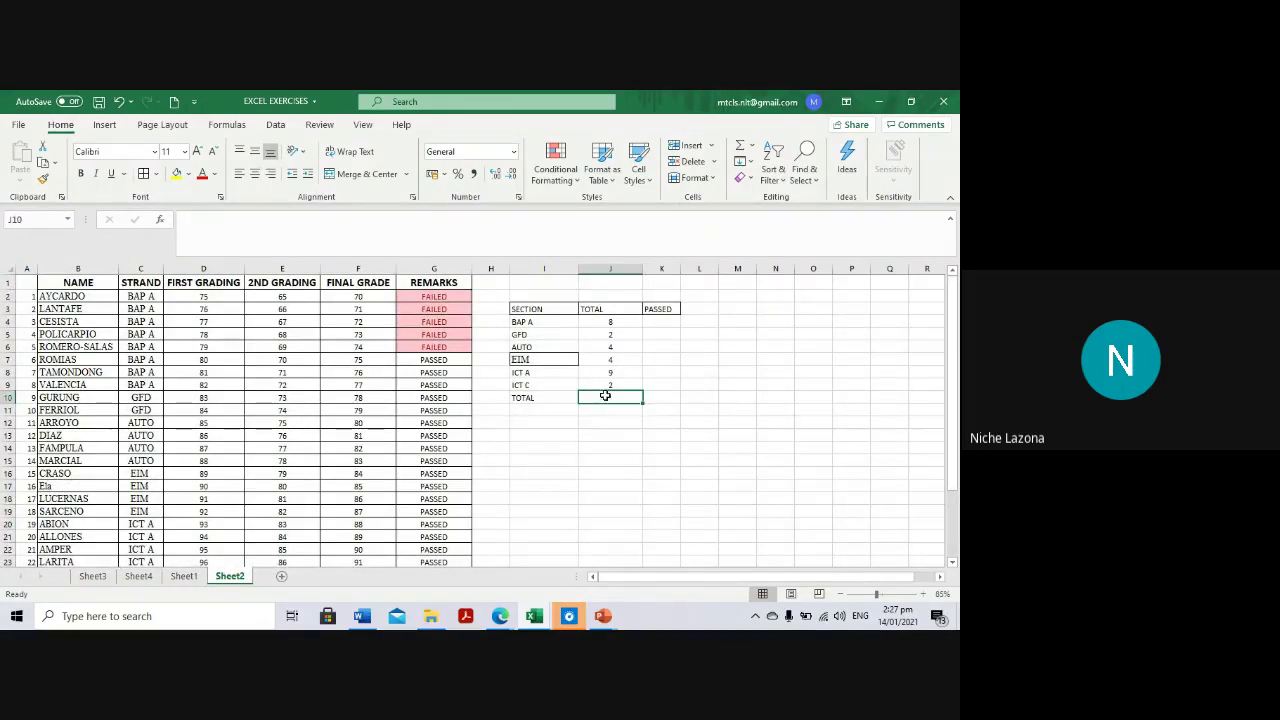
click(752, 149)
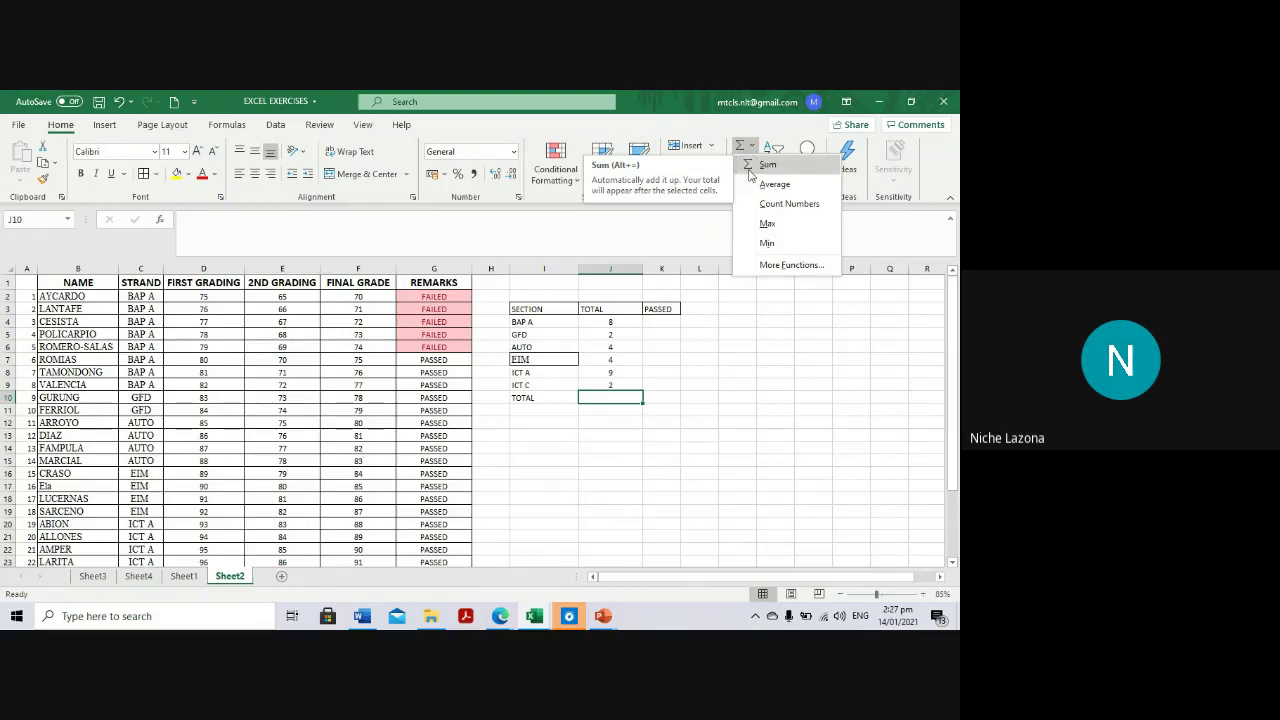
key(alt+equal)
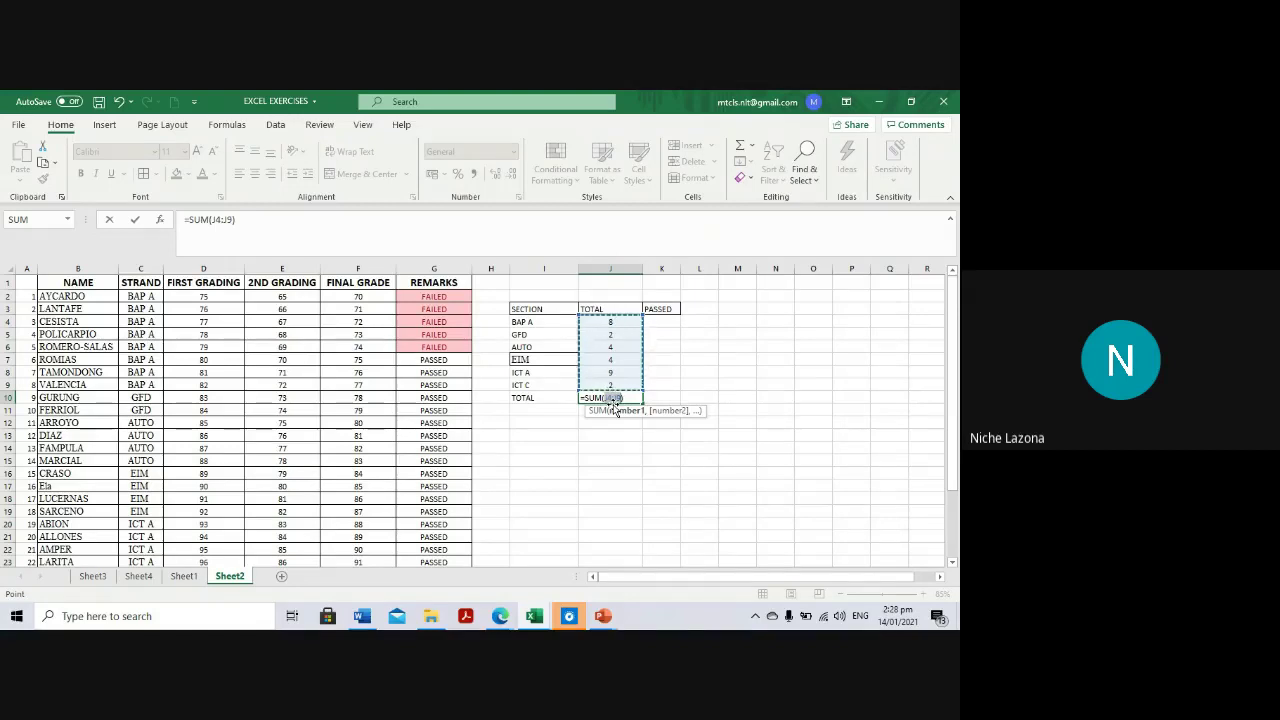
Confirm =SUM(J4:J9) in J10 and check the section total of 29 against the data
key(Return)
click(607, 398)
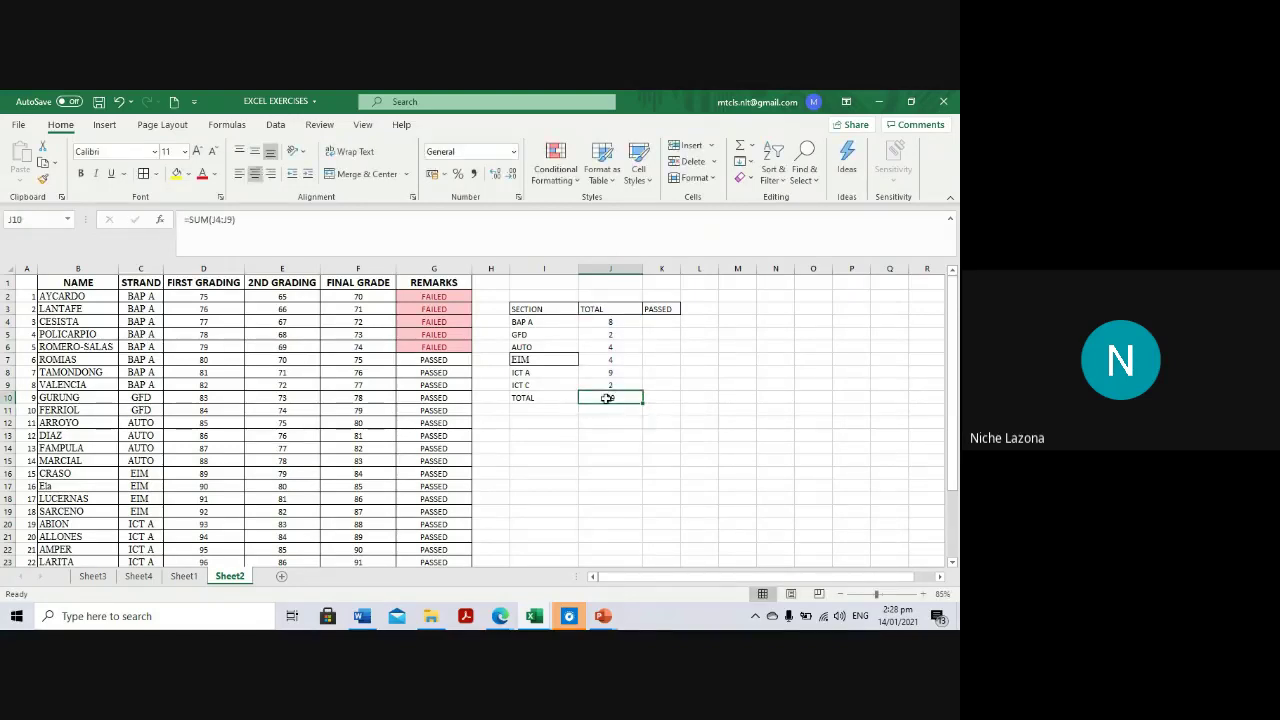
double_click(607, 398)
click(490, 472)
scroll(158, 513, down, 4)
scroll(158, 513, down, 2)
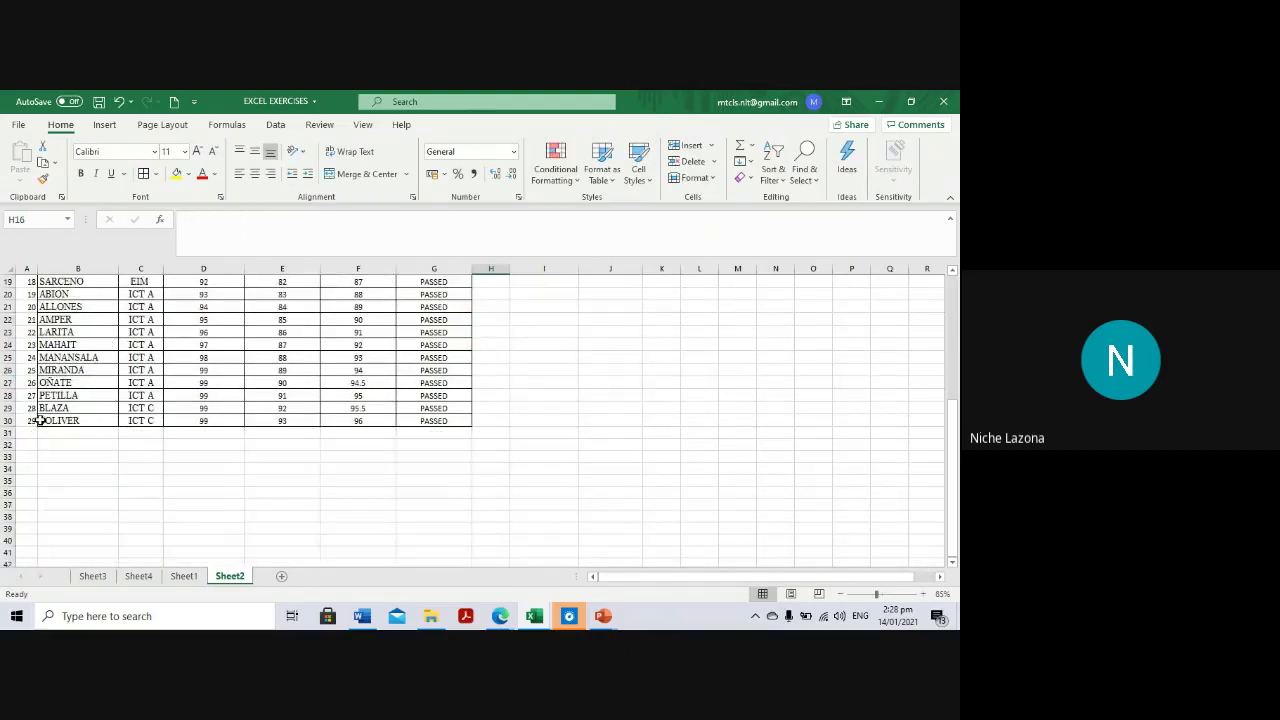
scroll(606, 403, up, 5)
scroll(606, 403, up, 1)
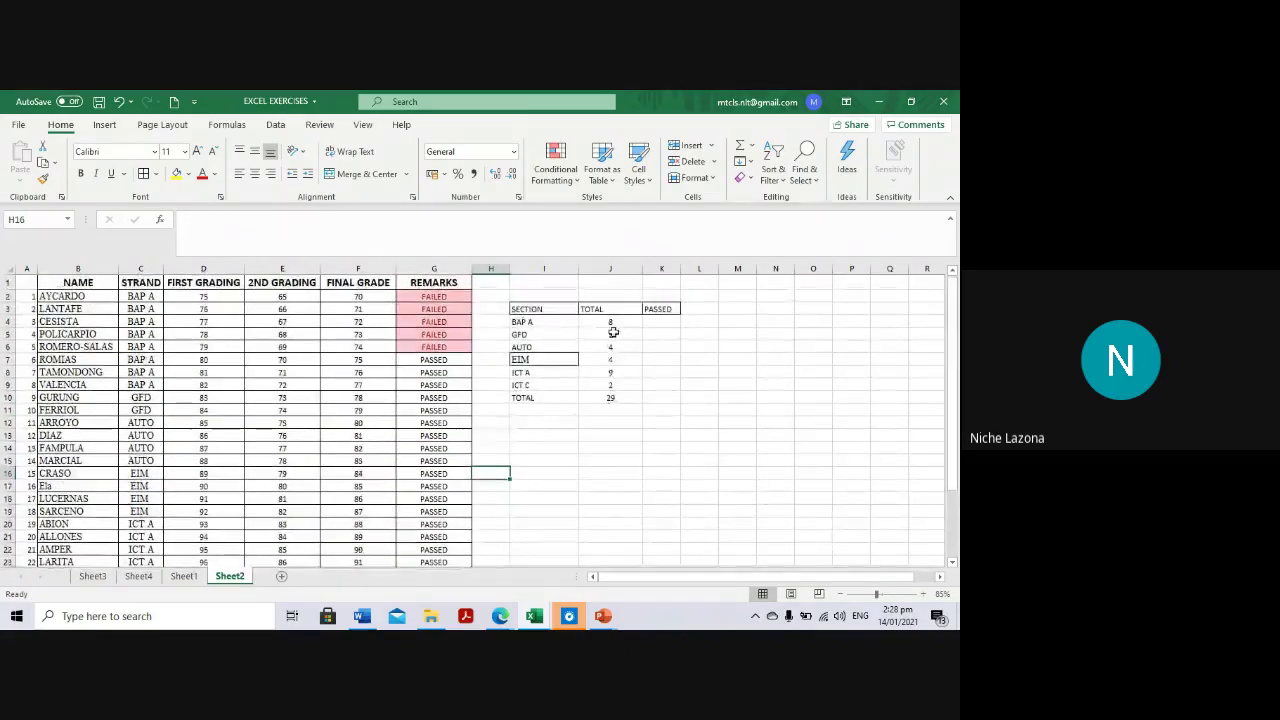
click(609, 400)
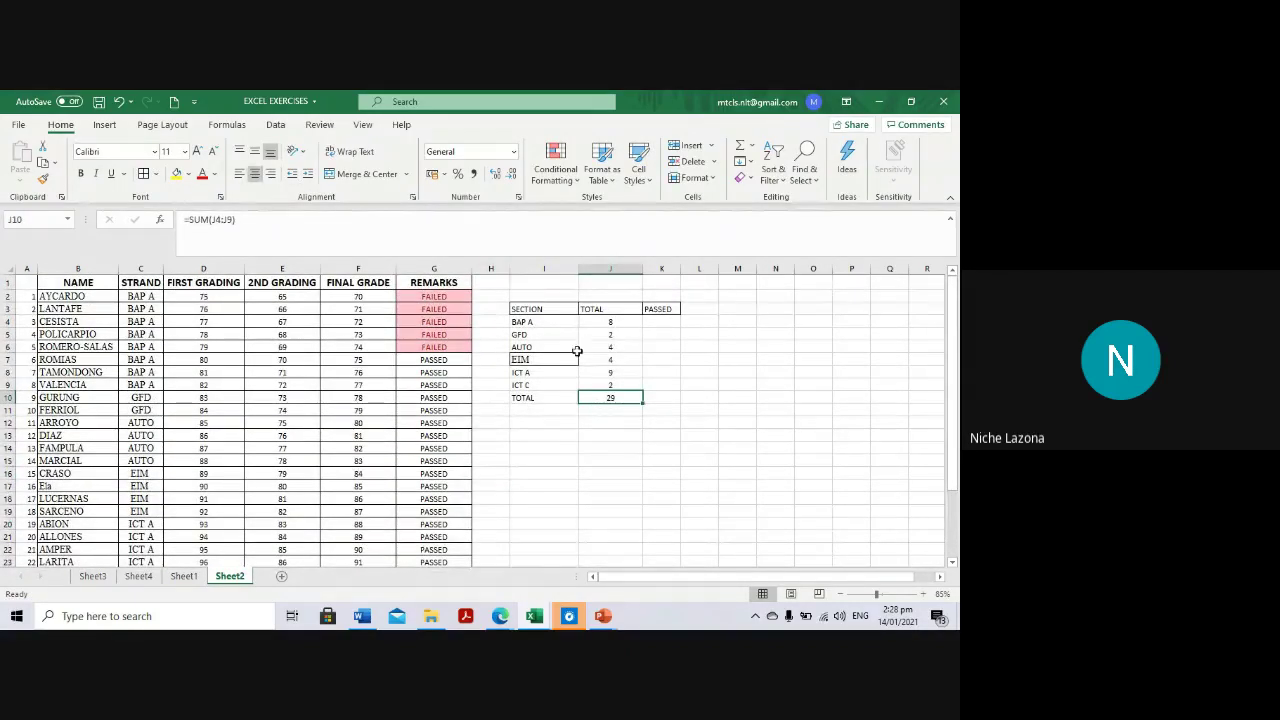
Check the ICT C COUNTIF formula against the student list, then select BAP A's PASSED cell
click(601, 385)
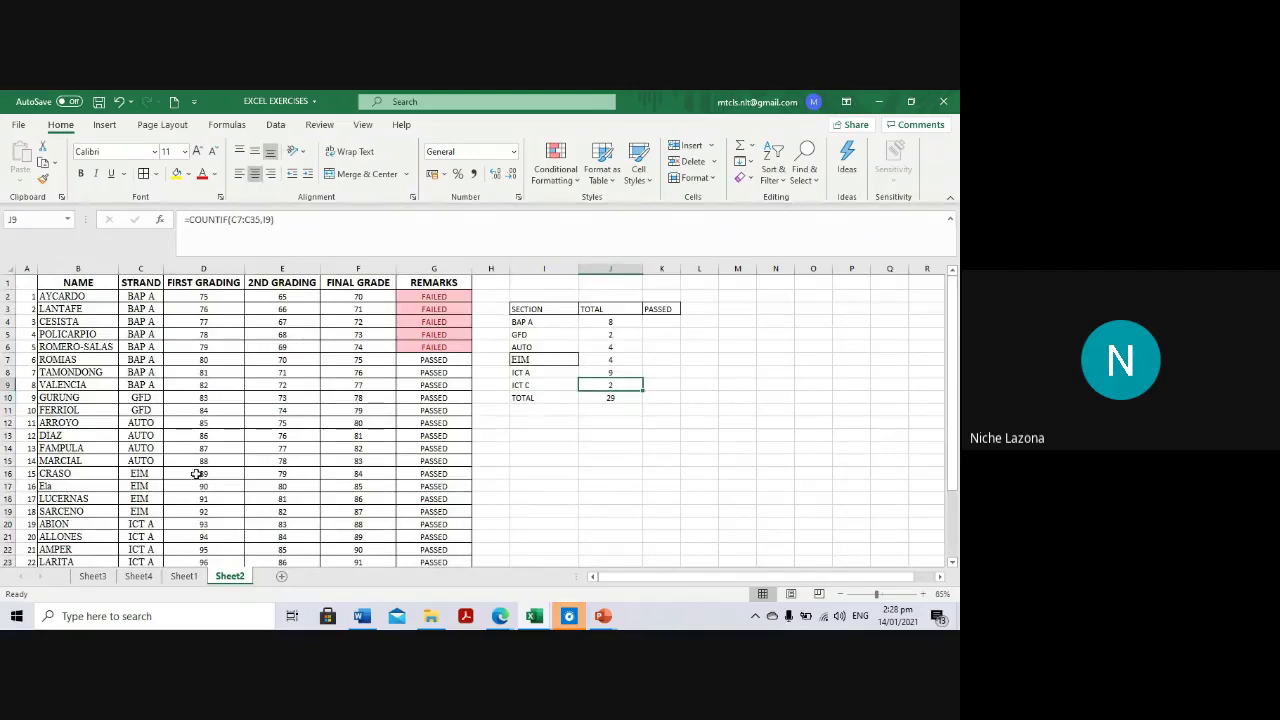
scroll(160, 490, down, 5)
click(148, 452)
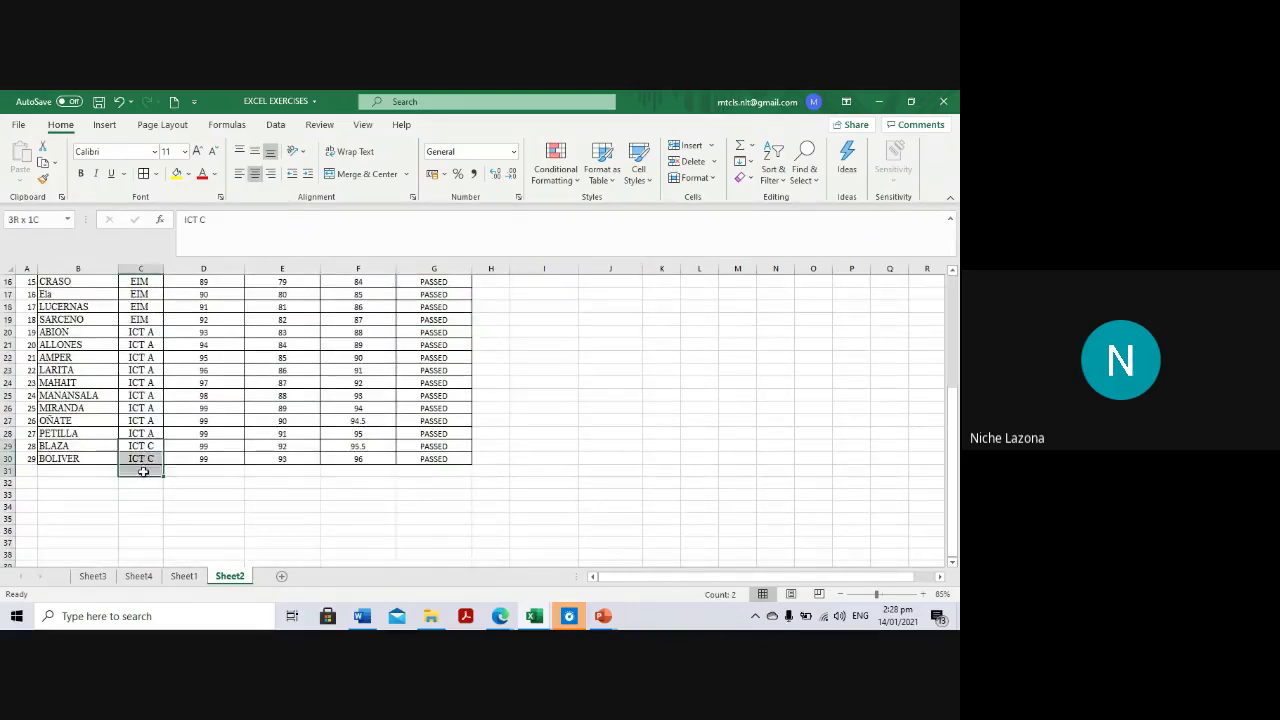
click(94, 448)
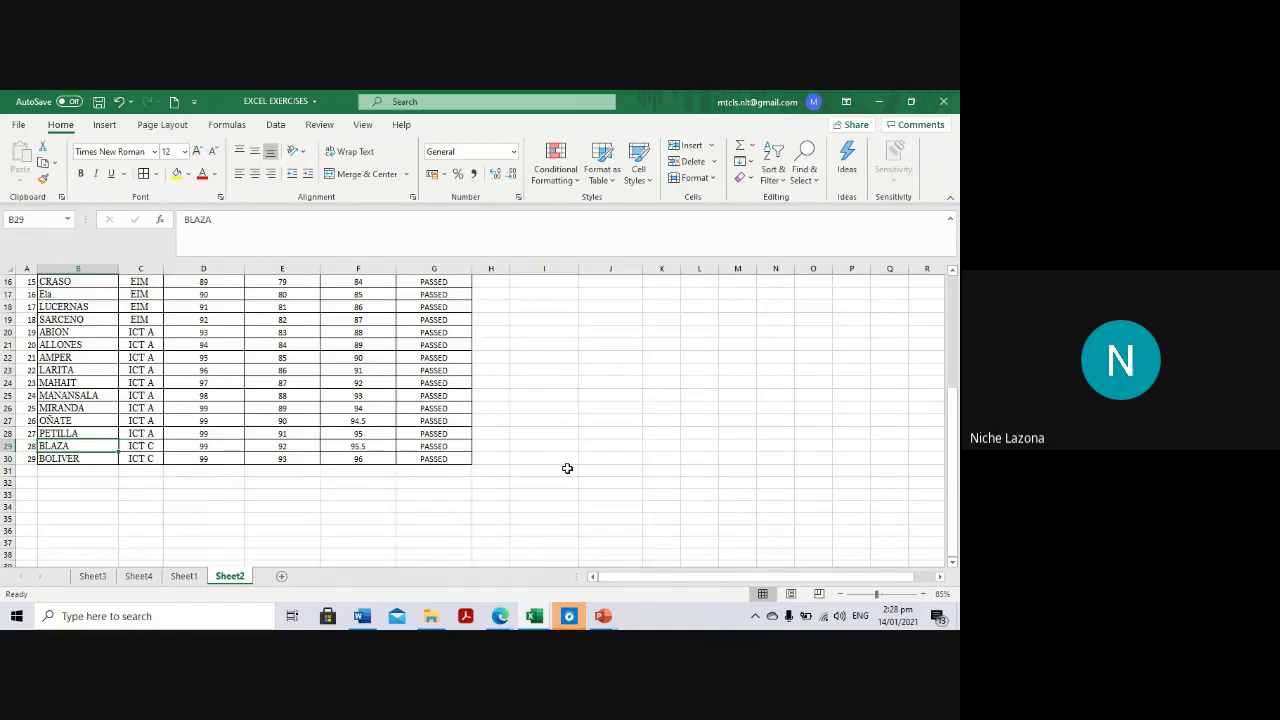
scroll(566, 460, up, 5)
click(658, 322)
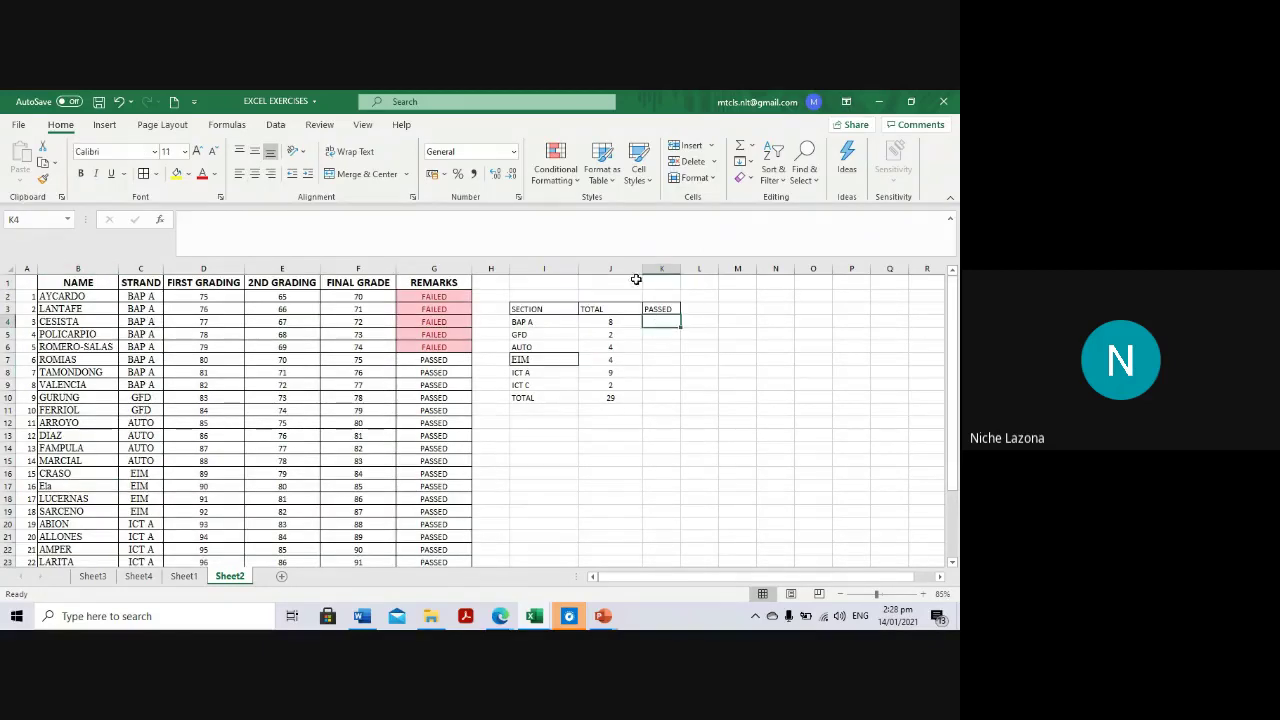
Narrow the TOTAL column, widen the PASSED column, and look over the section counts J4:J9
mouse_move(643, 269)
mouse_down()
mouse_move(627, 269)
mouse_move(693, 269)
mouse_up()
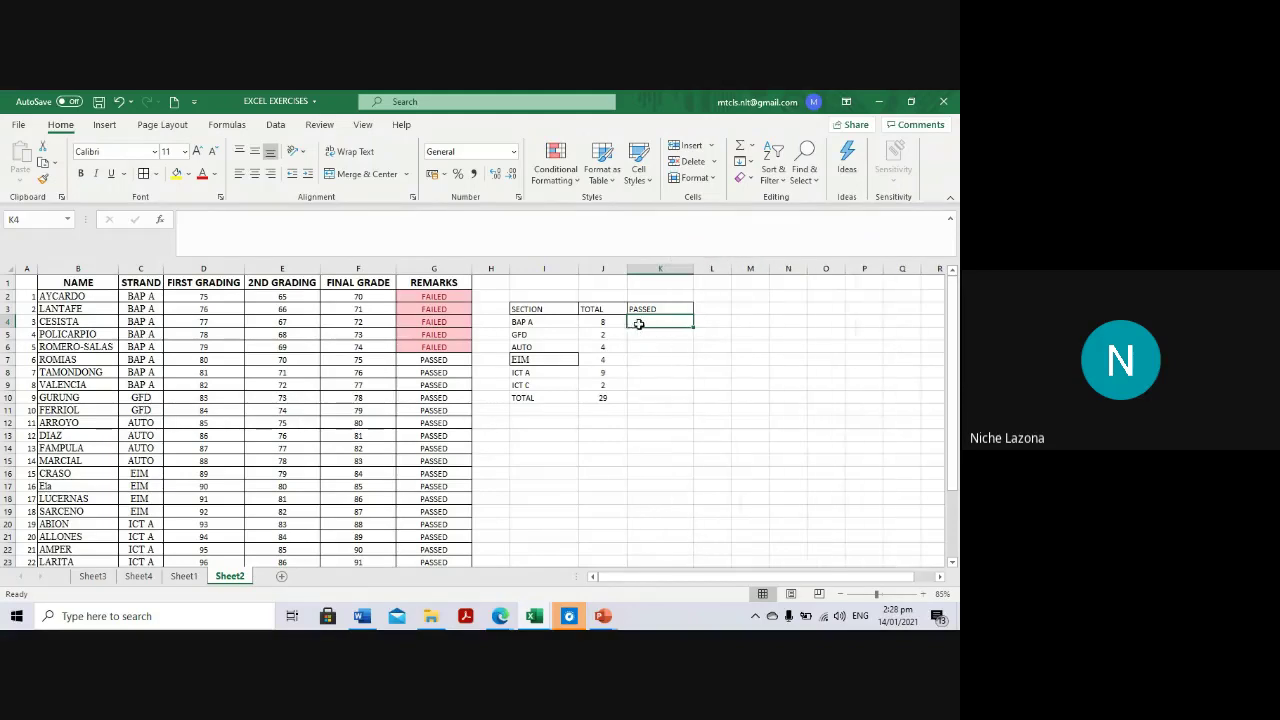
drag(605, 325, 603, 384)
click(601, 323)
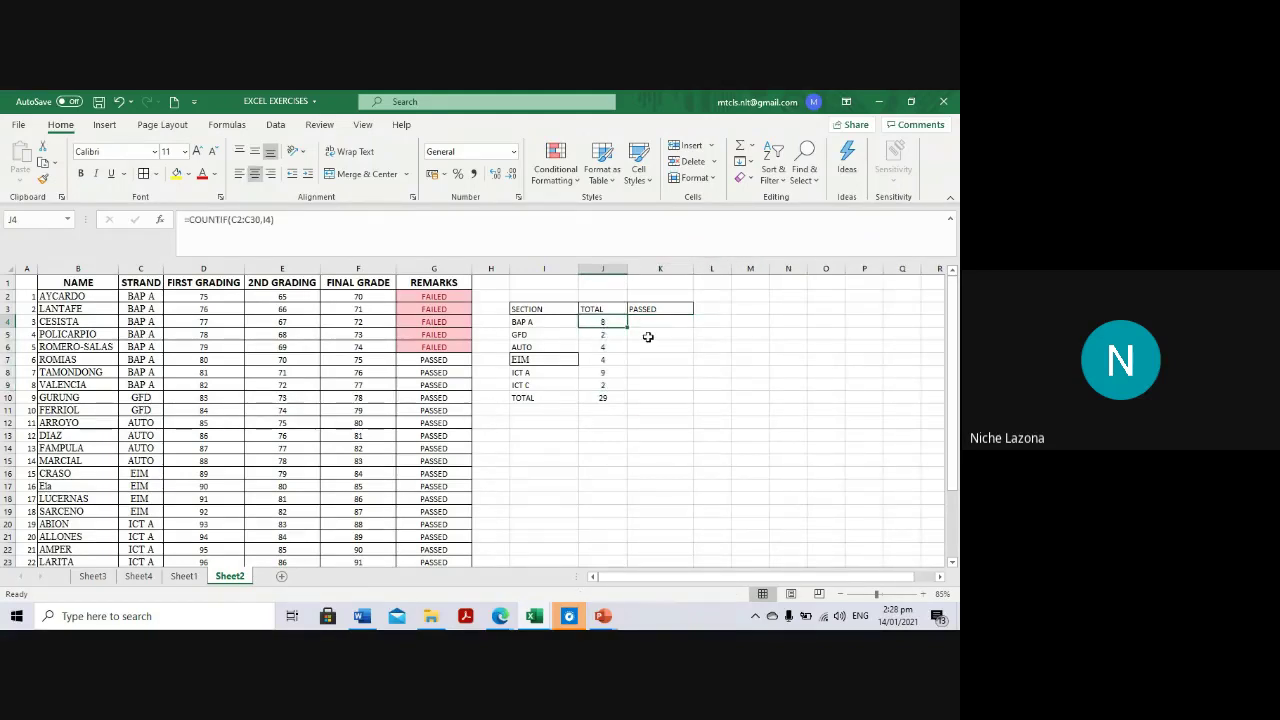
Check the COUNTIF in J4, then begin a new formula with = in PASSED cell K4
click(652, 323)
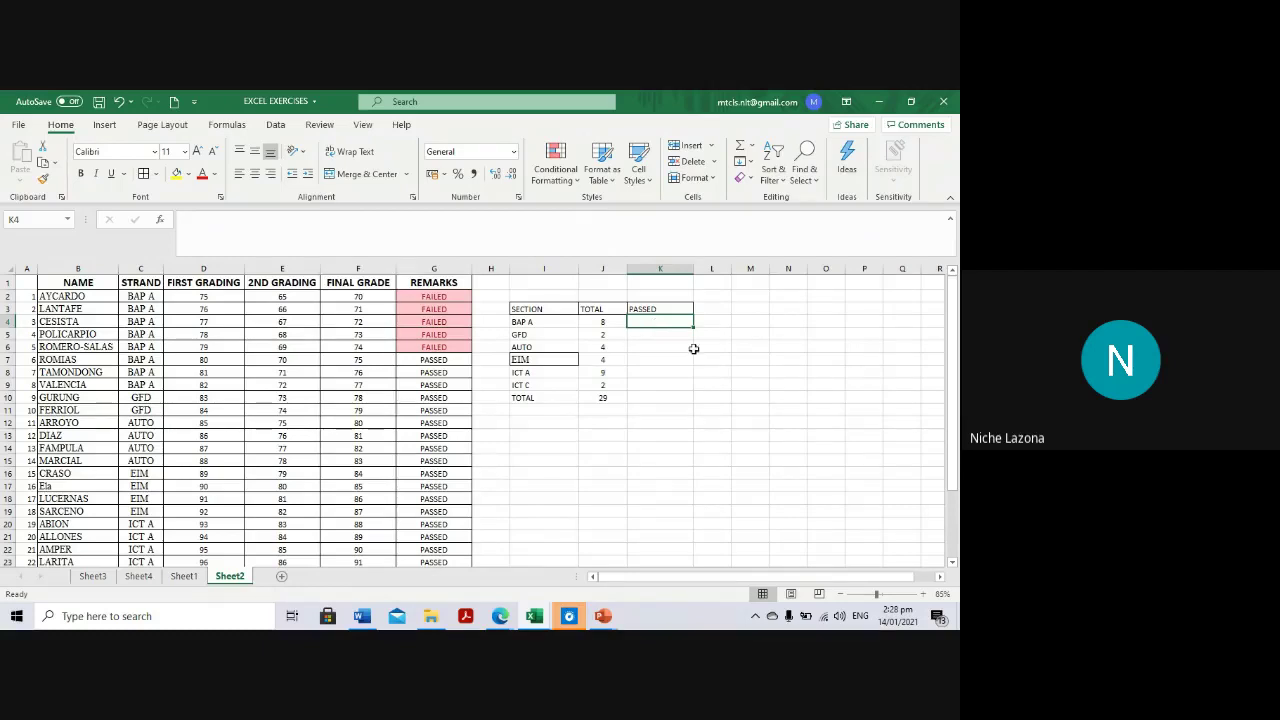
click(599, 321)
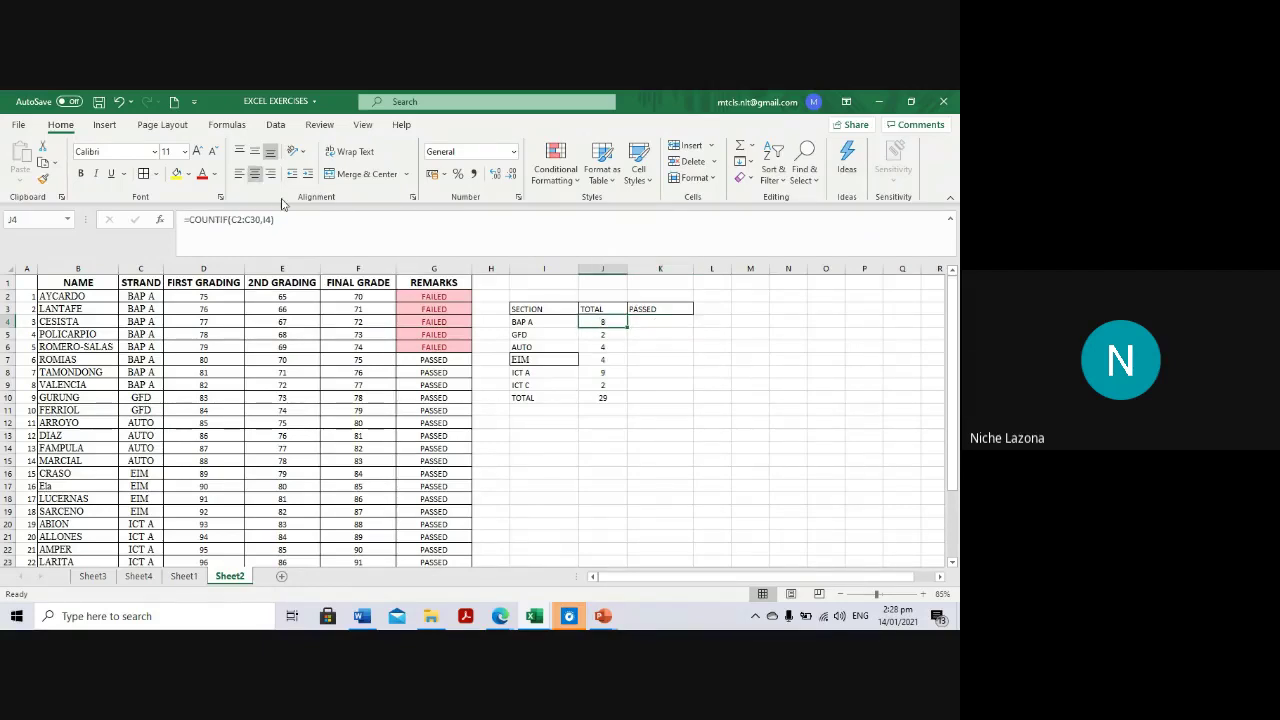
click(665, 317)
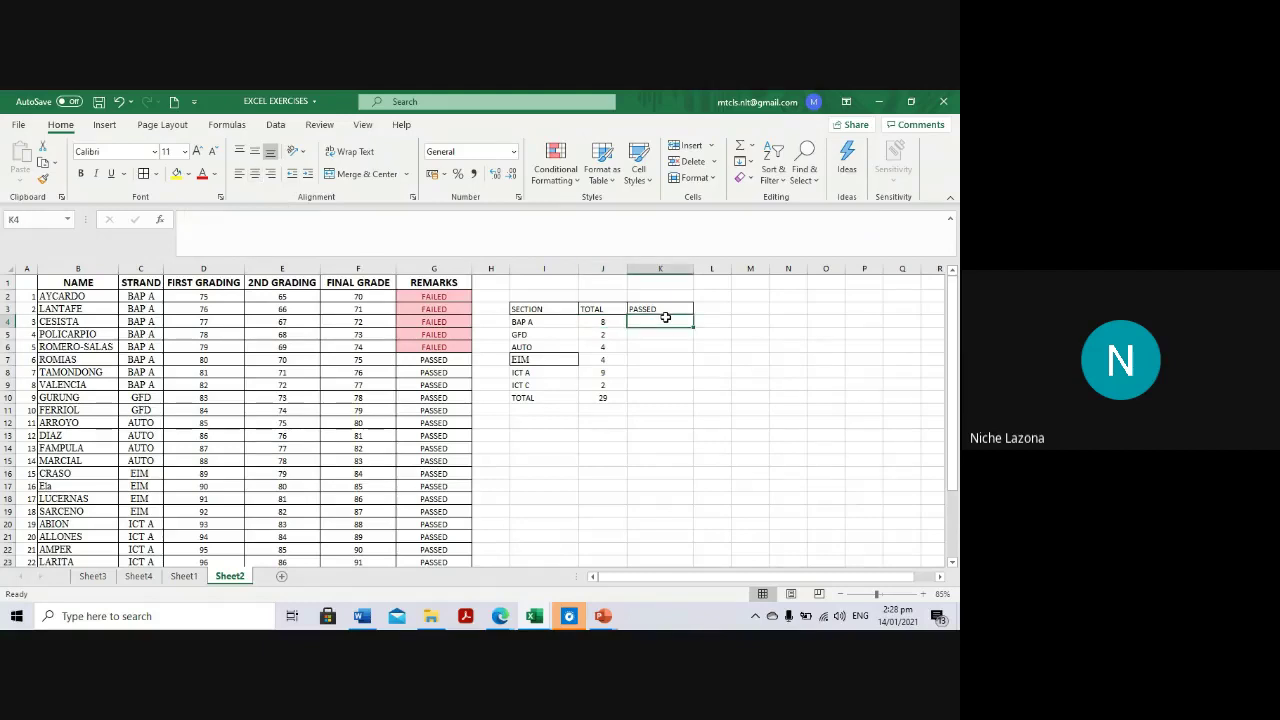
text(=)
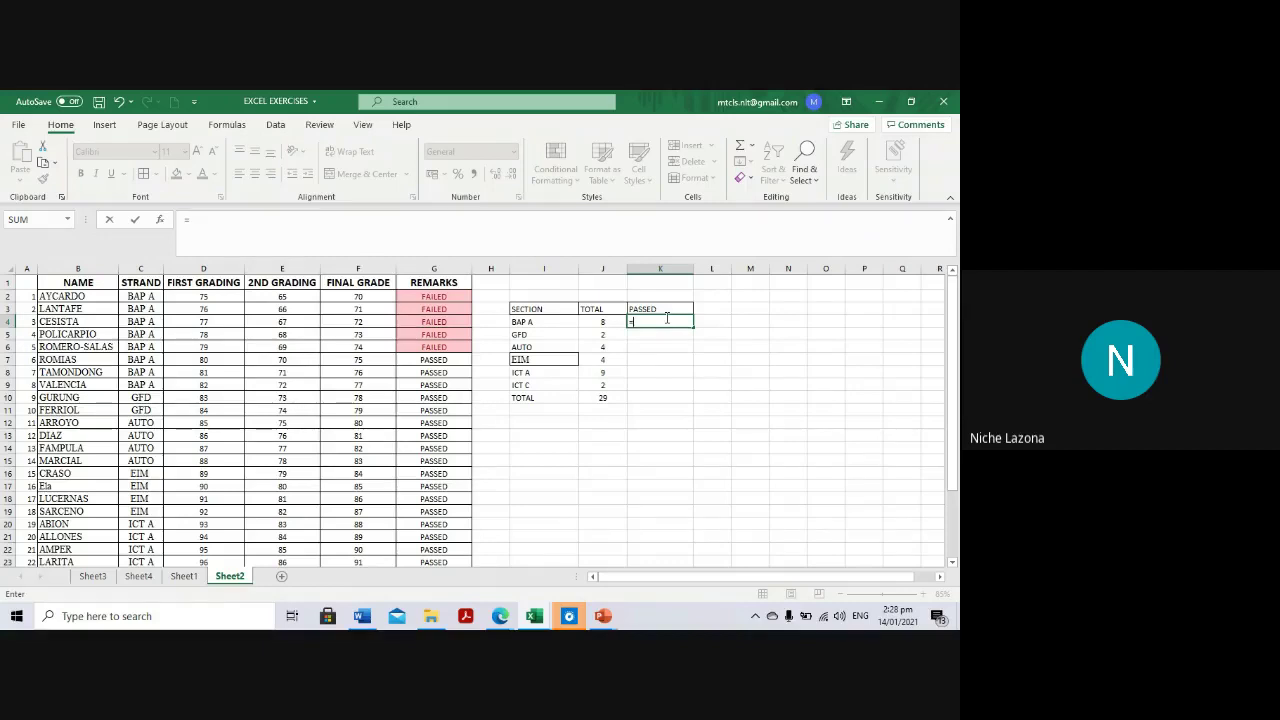
text(COUNTIF)
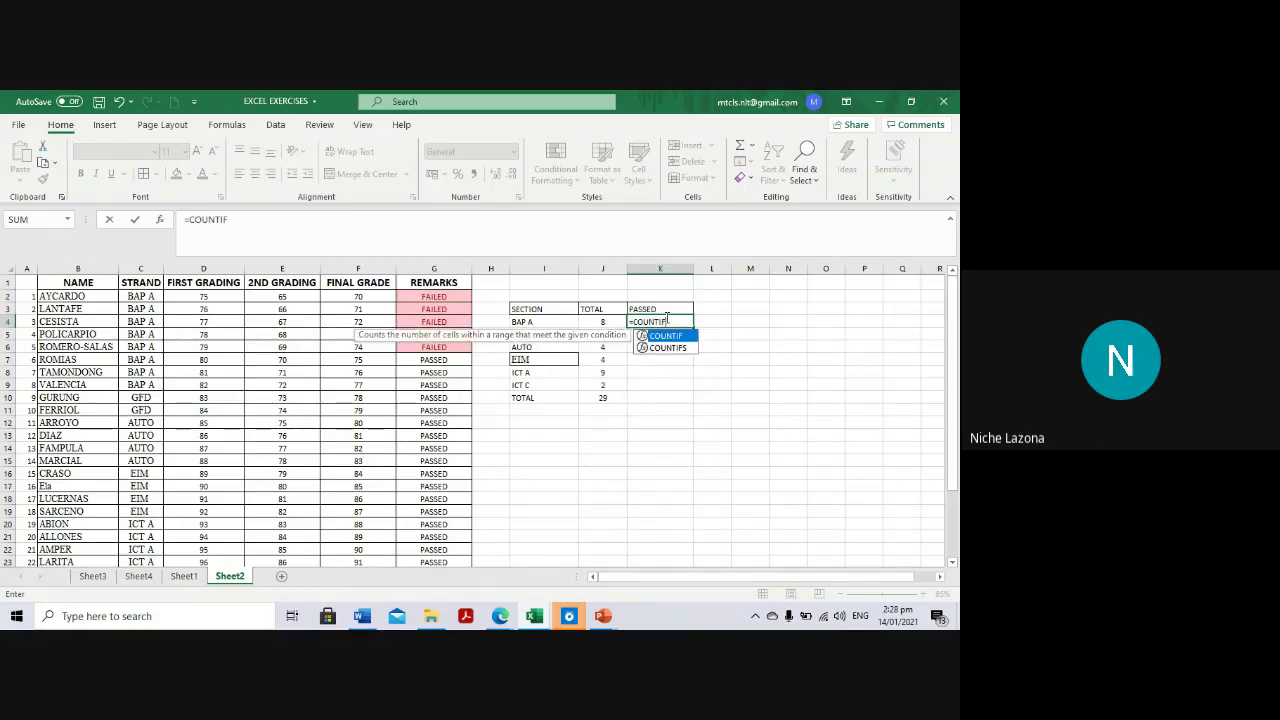
text(S()
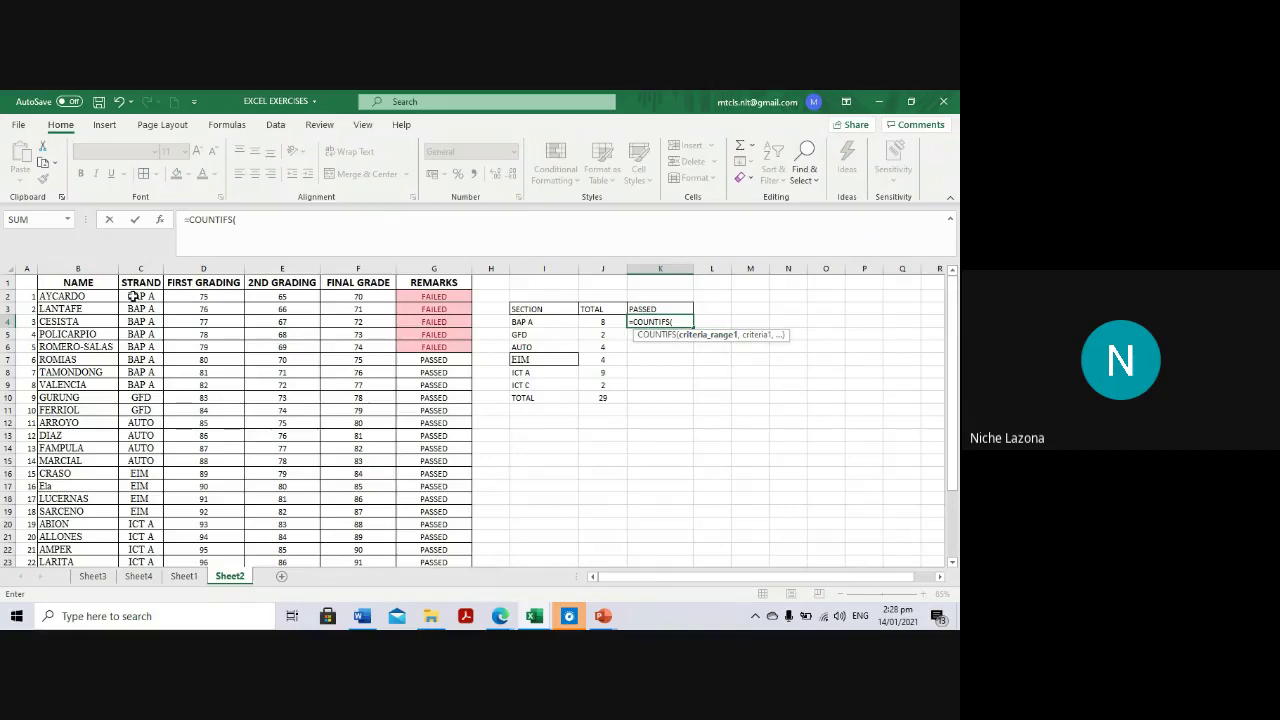
drag(133, 297, 124, 549)
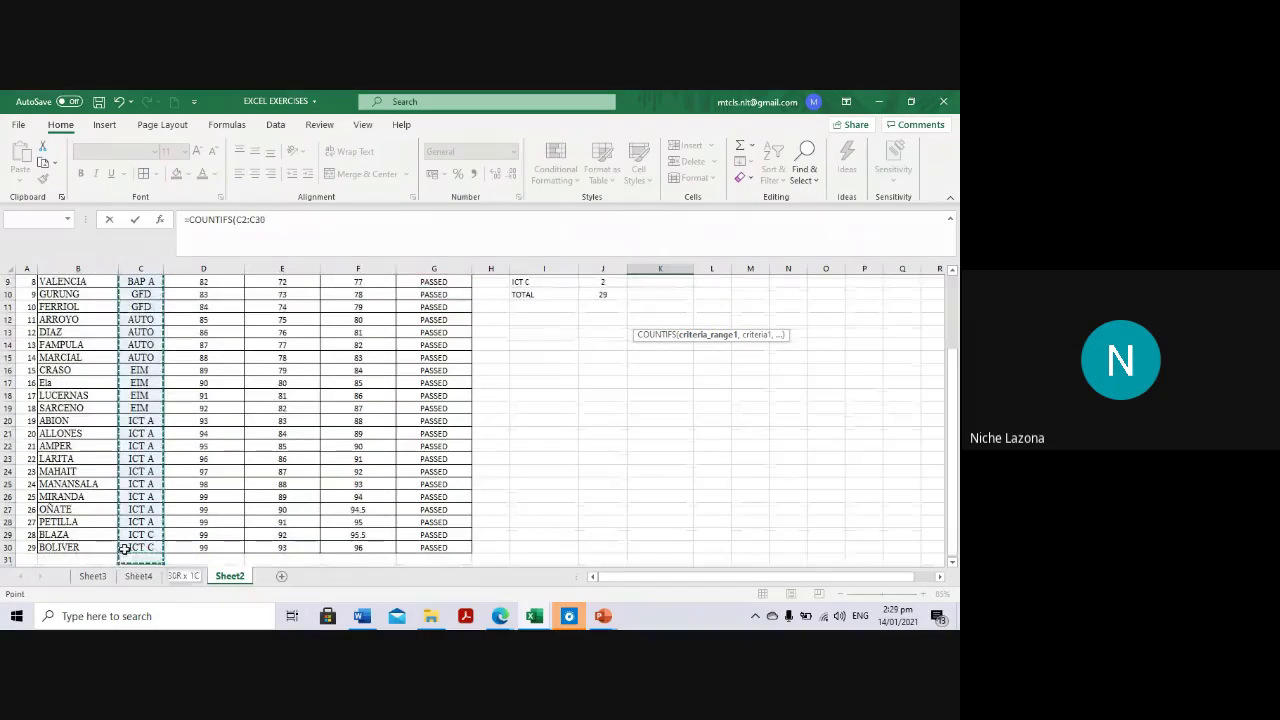
scroll(691, 463, up, 3)
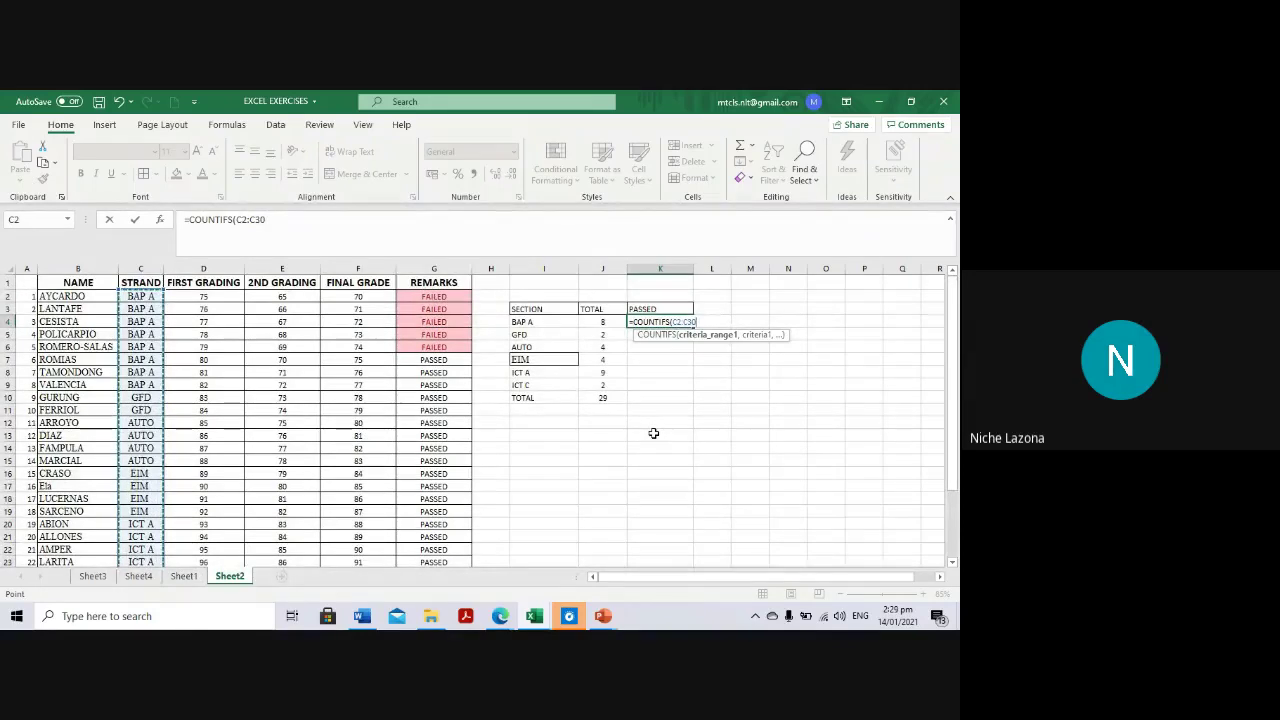
text(,)
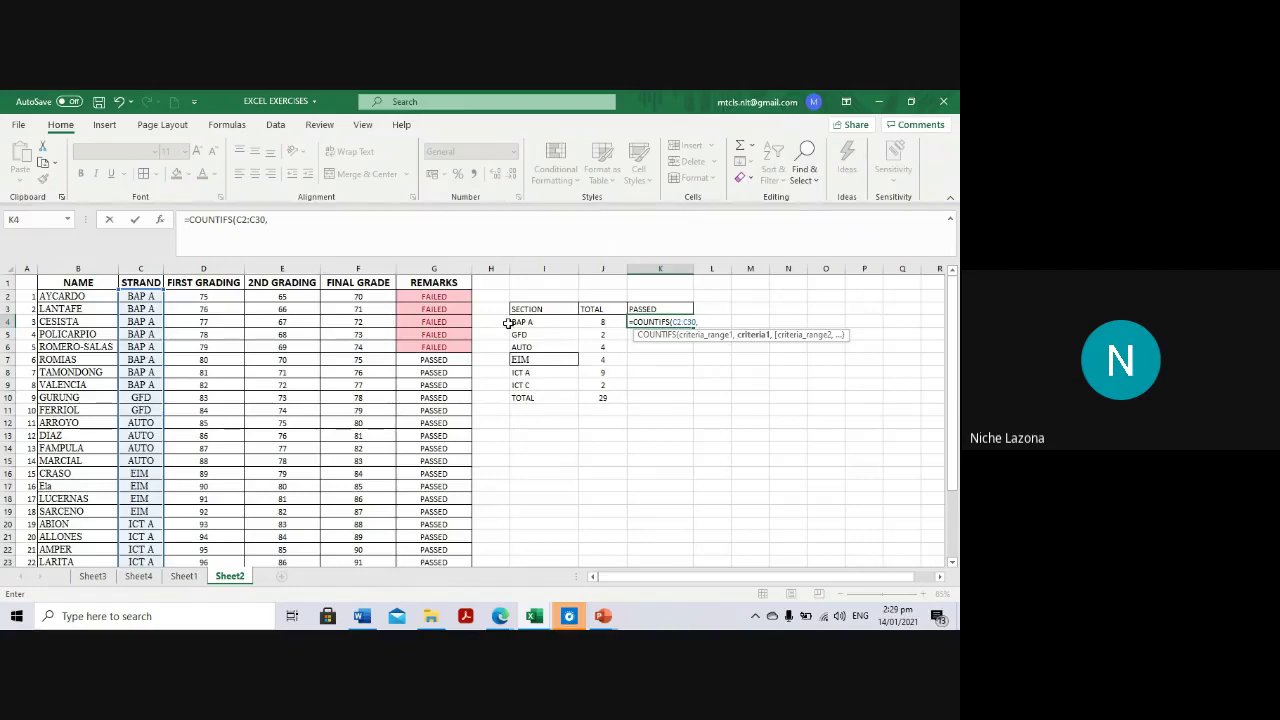
click(507, 322)
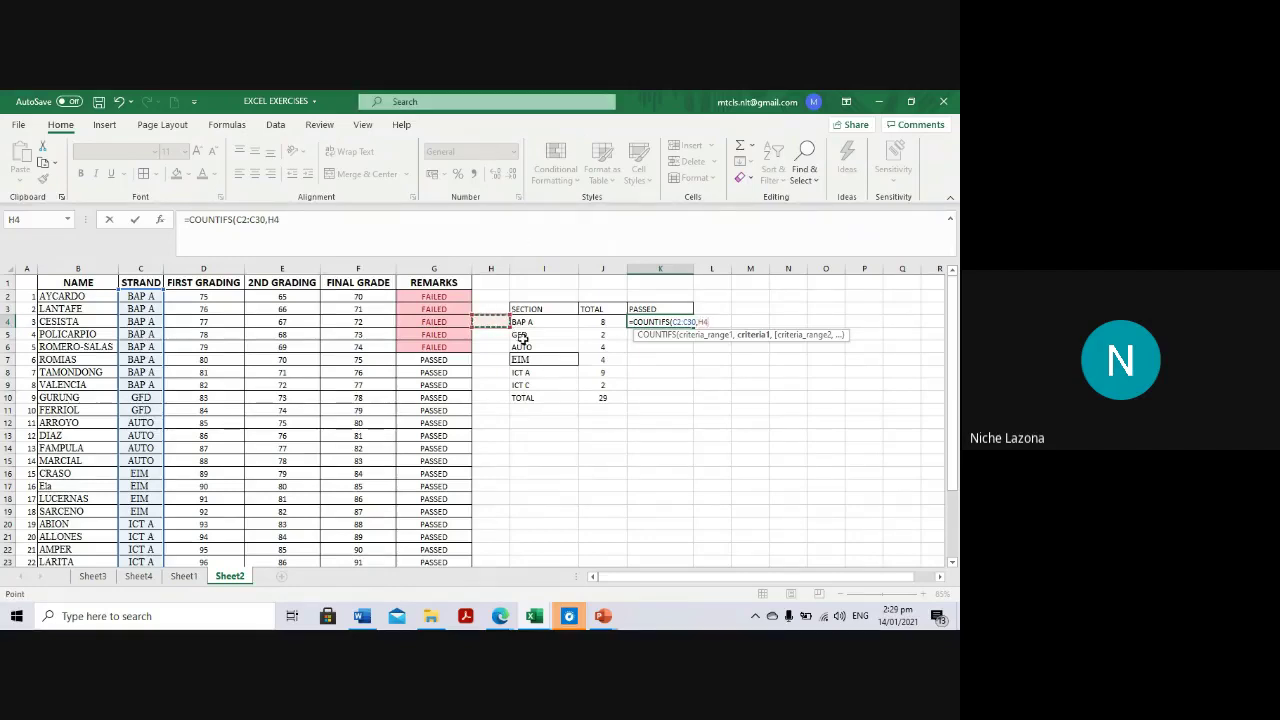
click(524, 324)
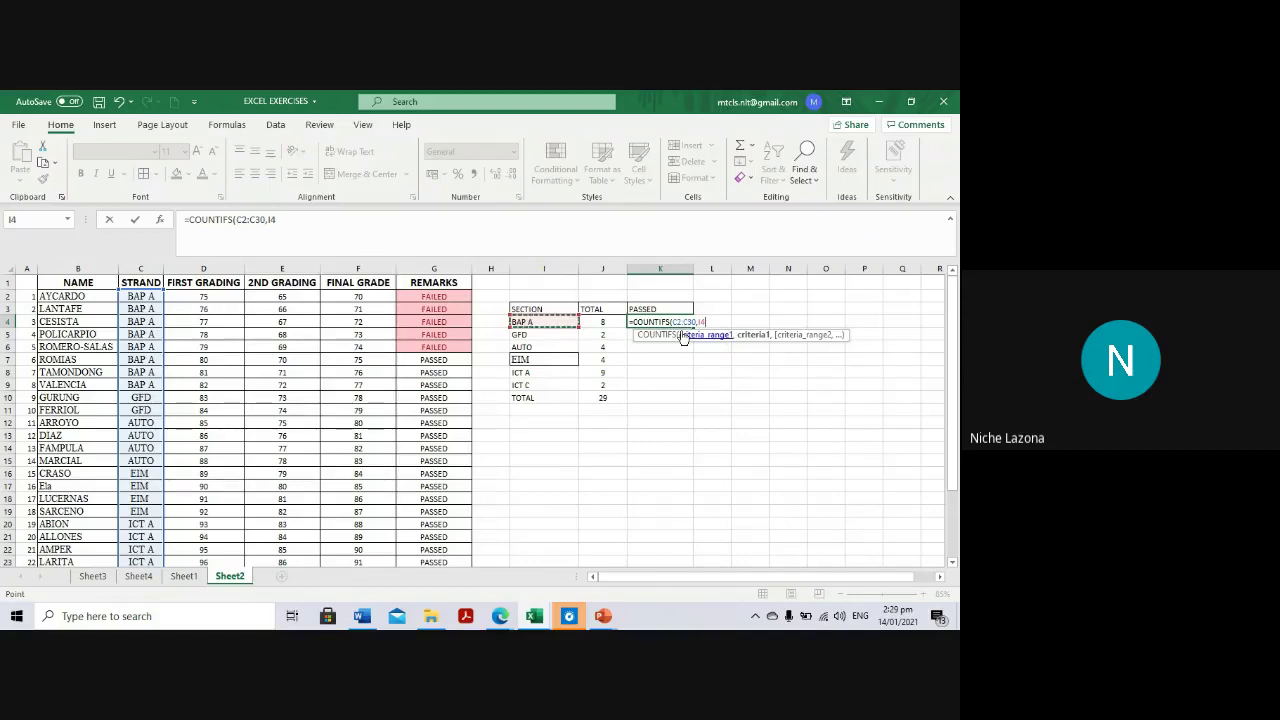
text(,)
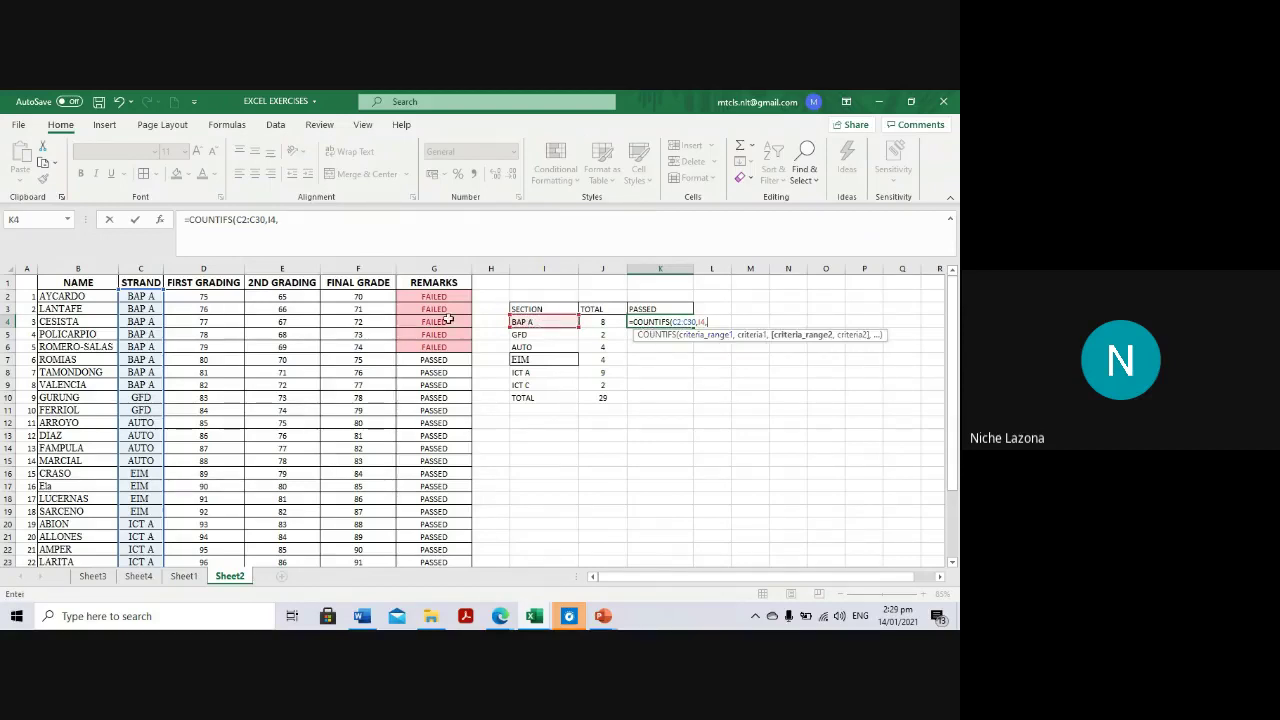
drag(424, 298, 410, 623)
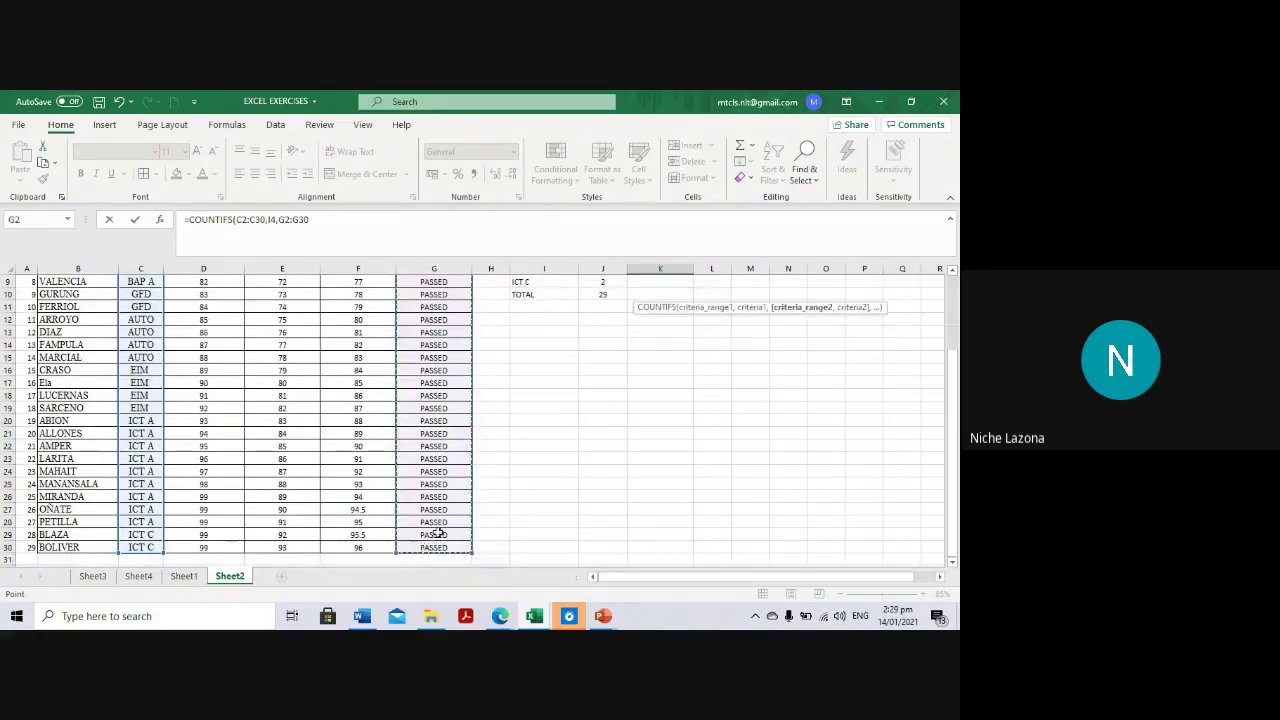
drag(410, 623, 439, 533)
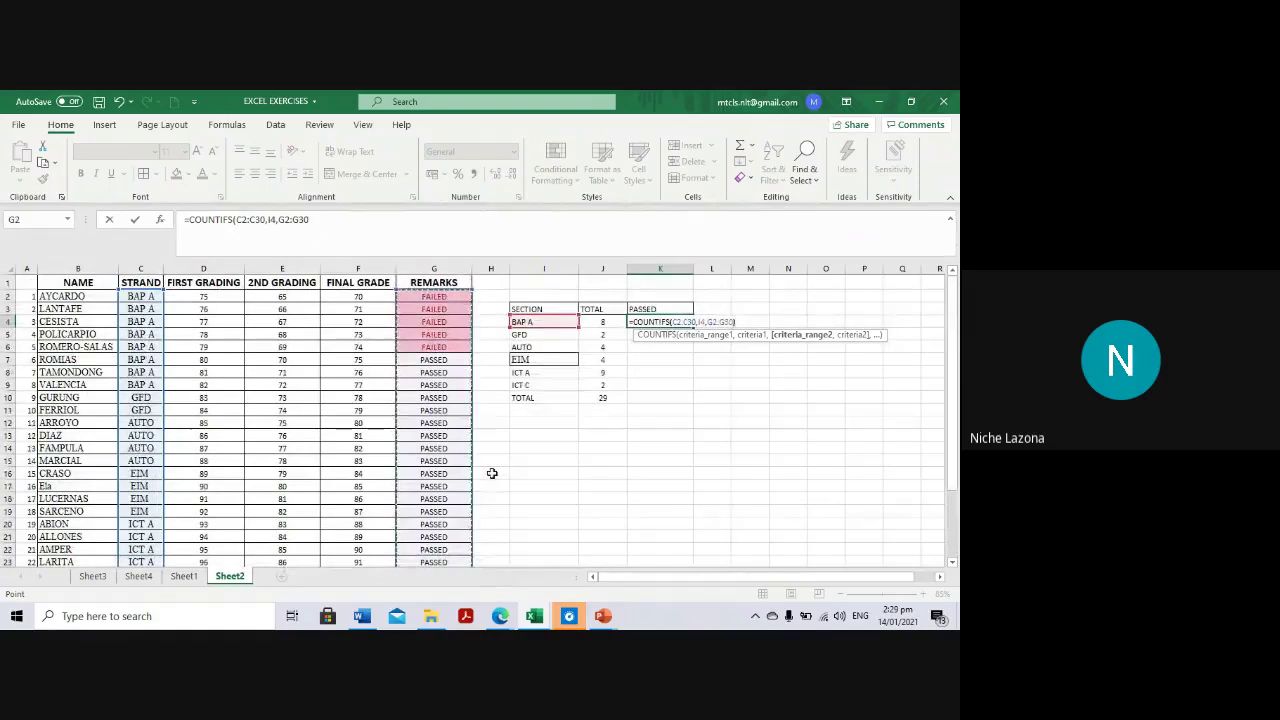
text())
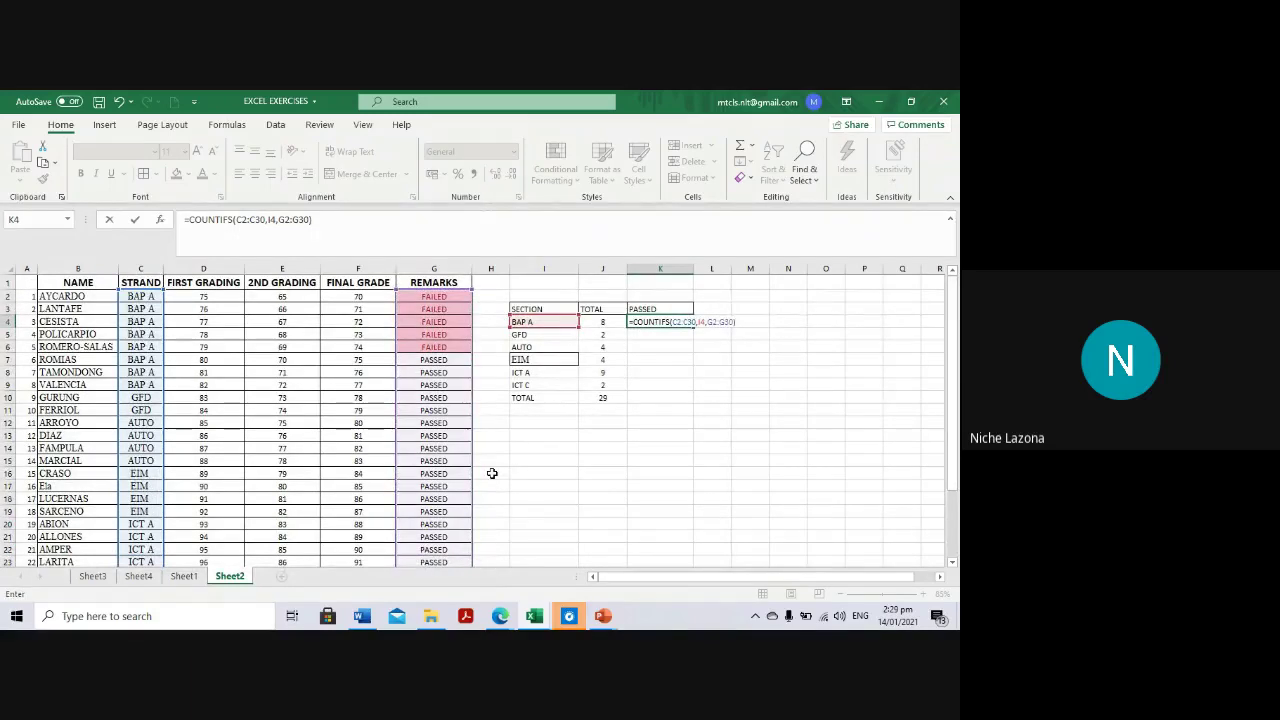
key(Return)
key(Return)
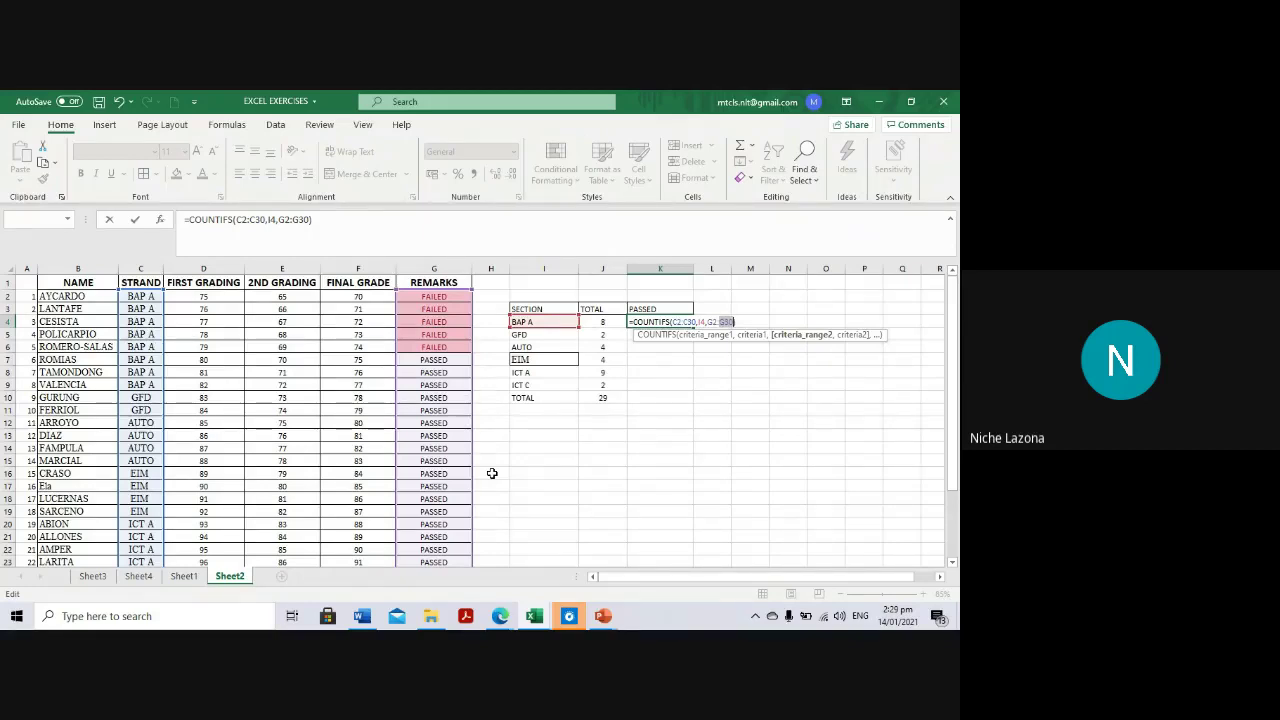
Restart K4 as =COUNTIFS( with the STRAND range C2:C30 as the first argument
key(Escape)
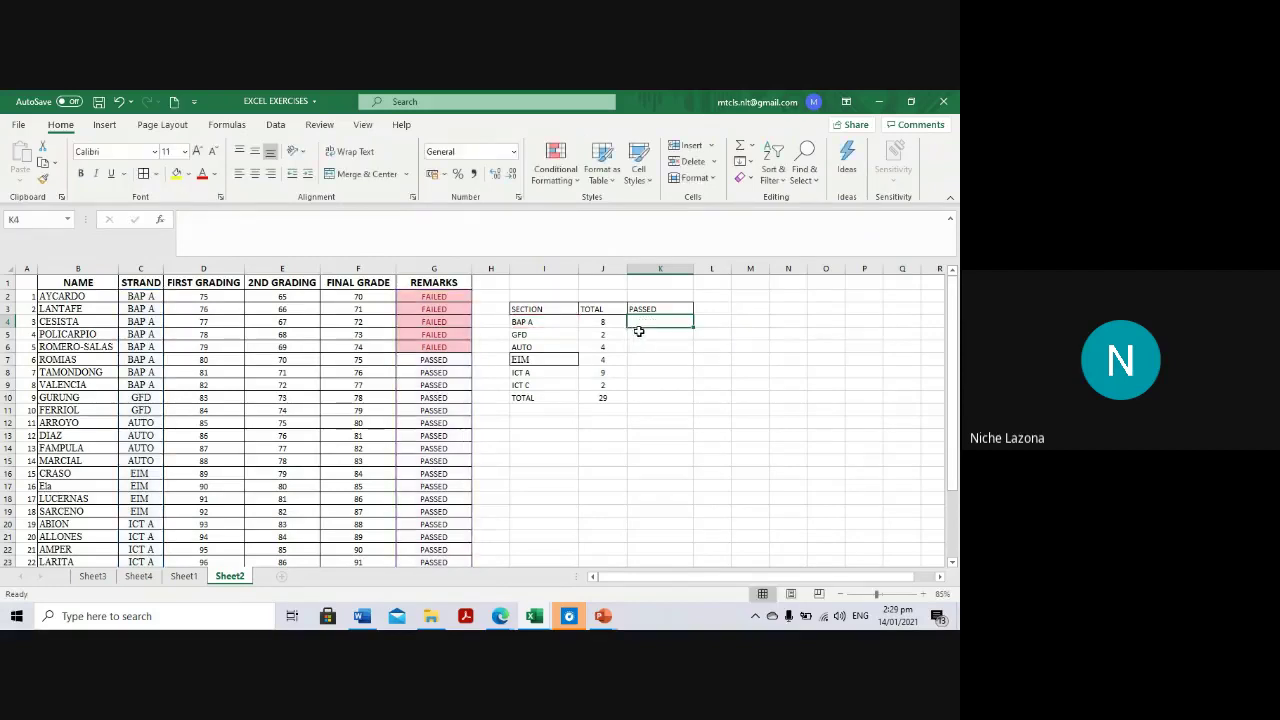
text(=)
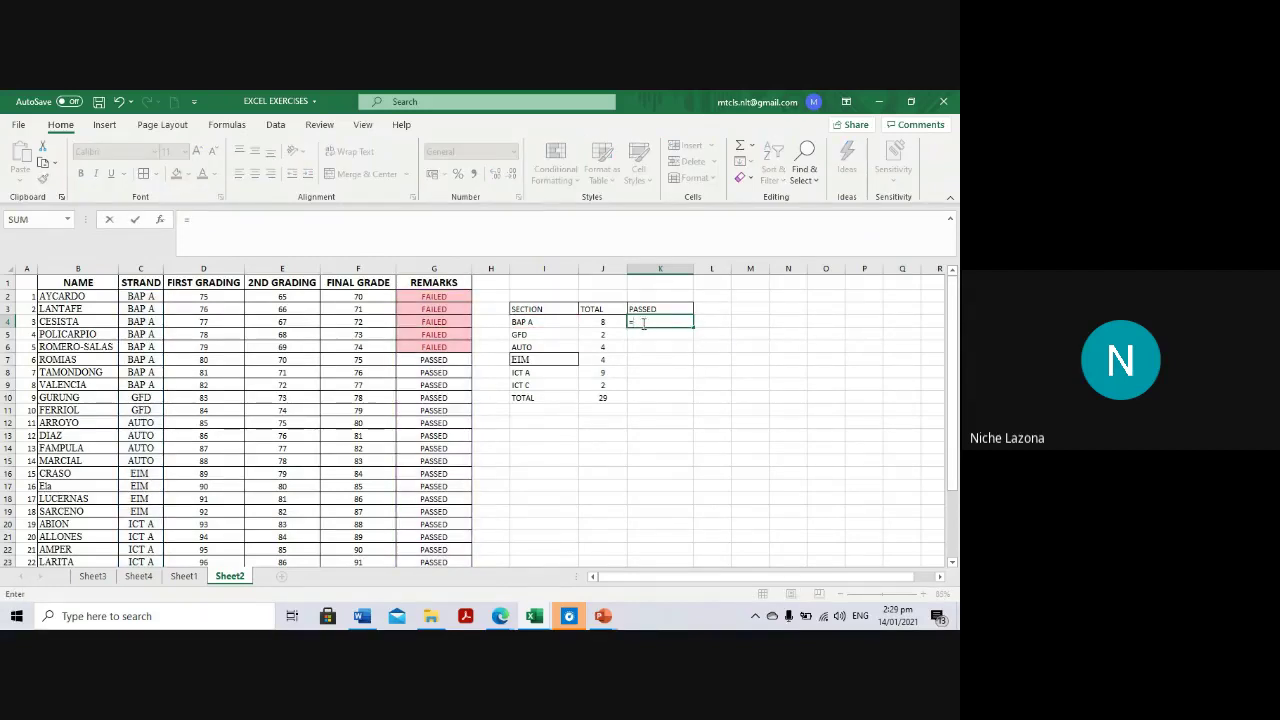
text(COUNTIF)
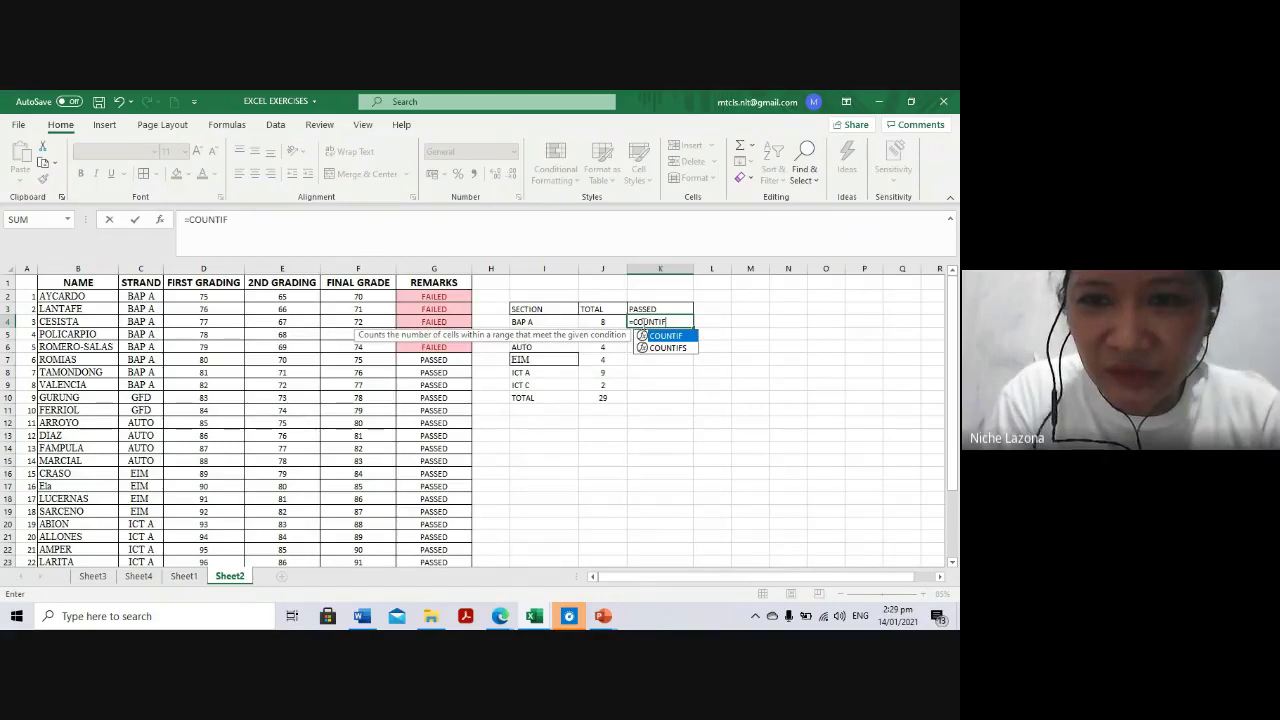
text(()
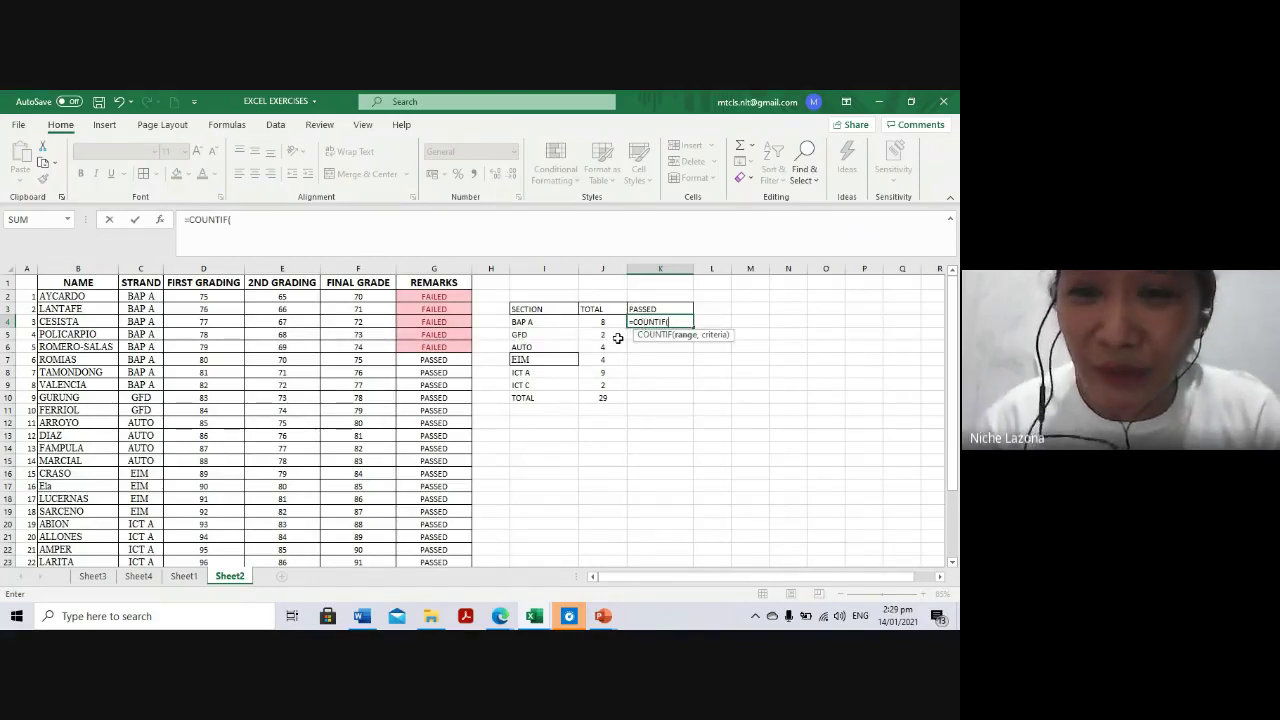
key(BackSpace)
text(S()
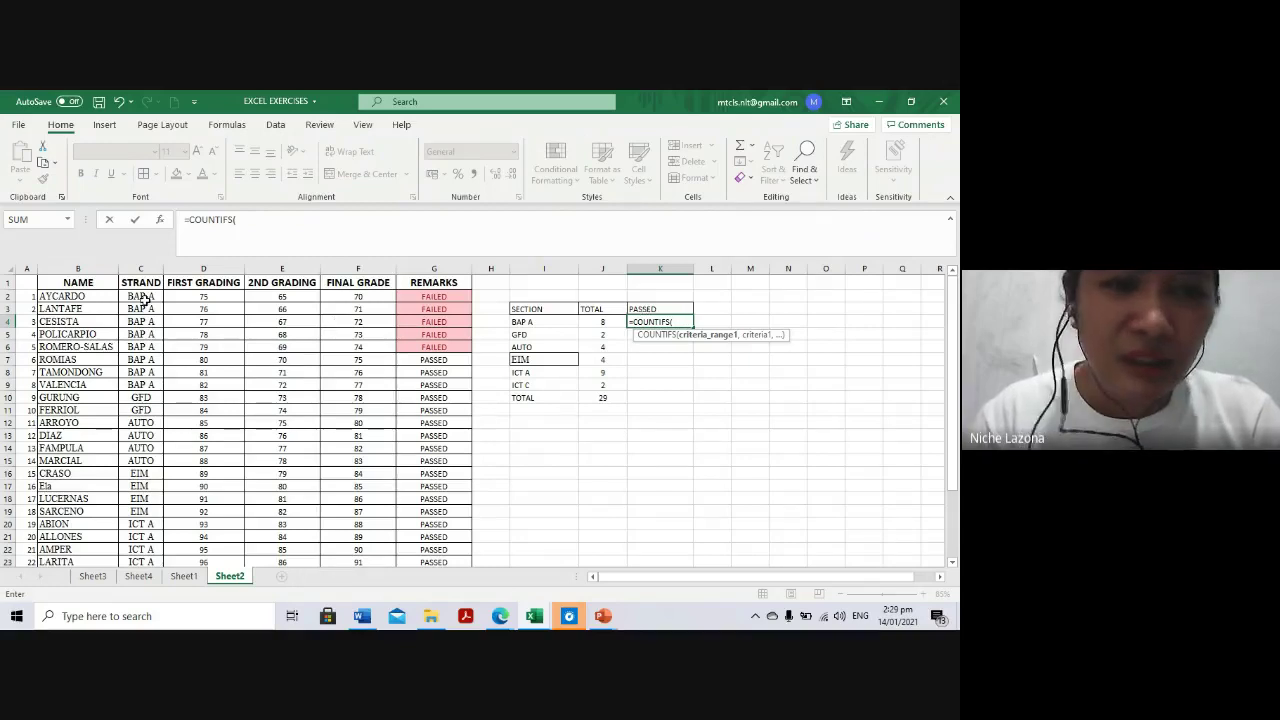
drag(143, 298, 143, 544)
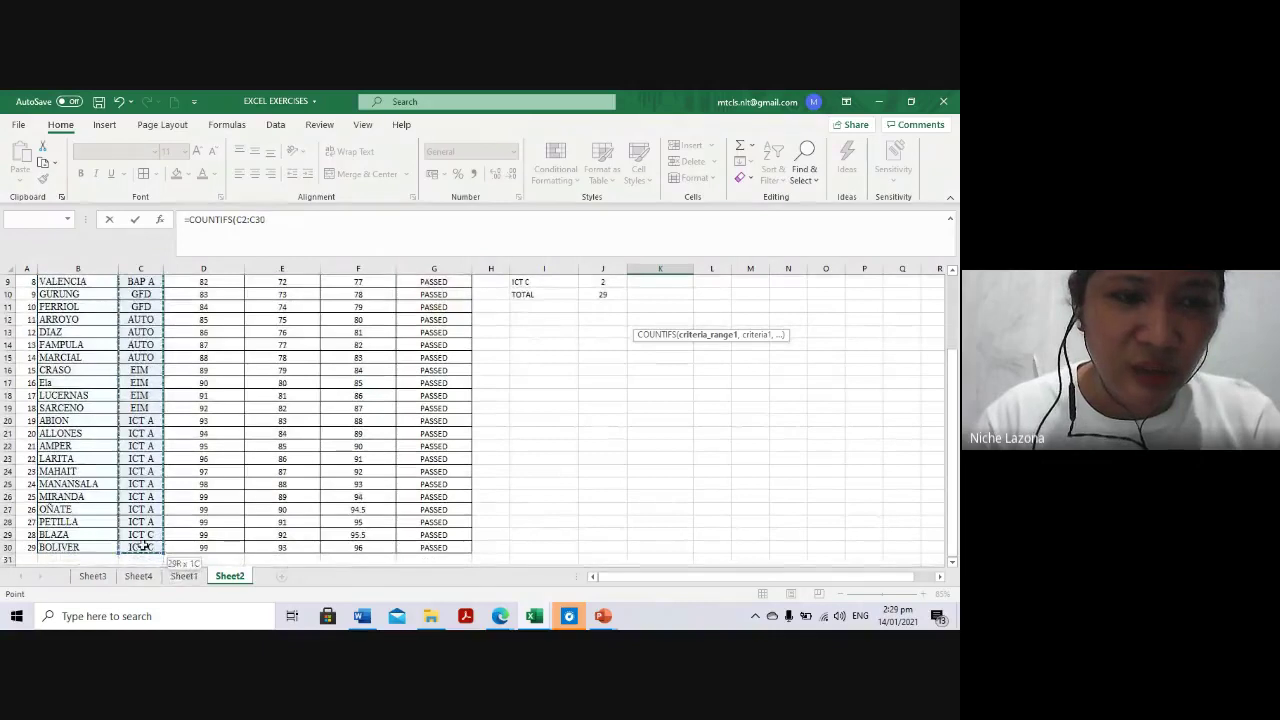
scroll(368, 397, up, 3)
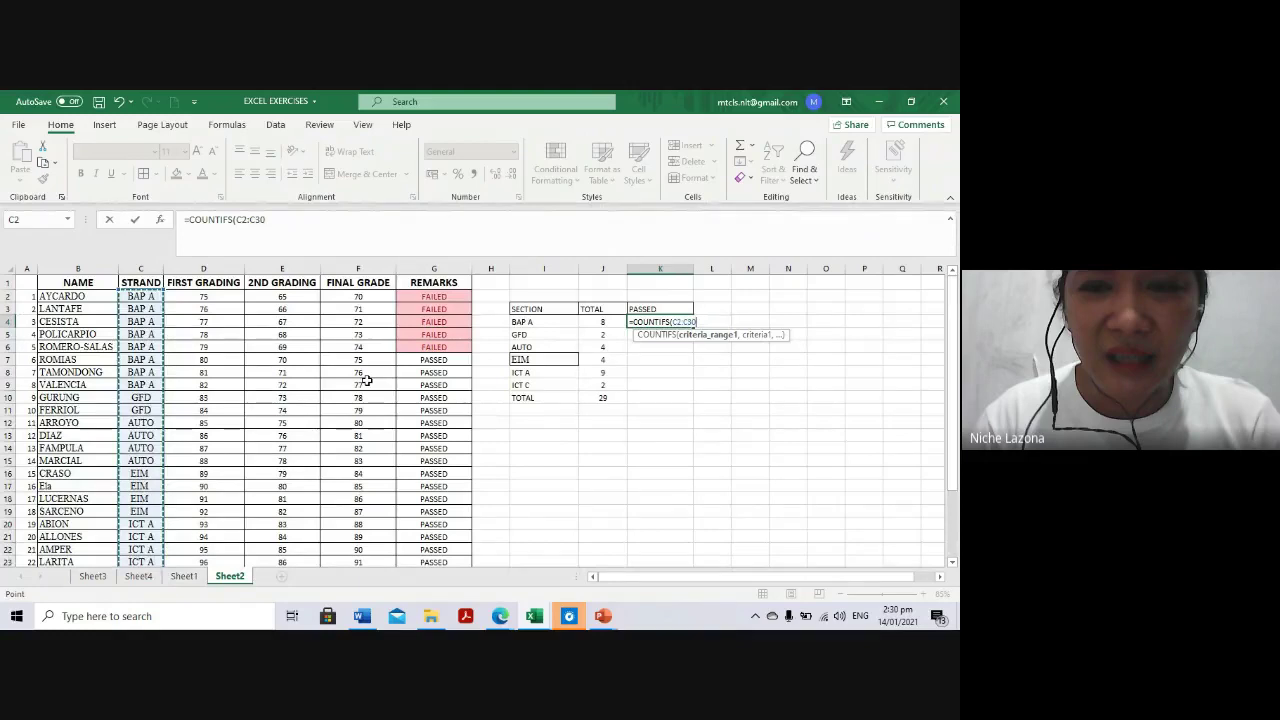
Add criterion K3 and the REMARKS range G2:G30, close the parenthesis and submit
text(,)
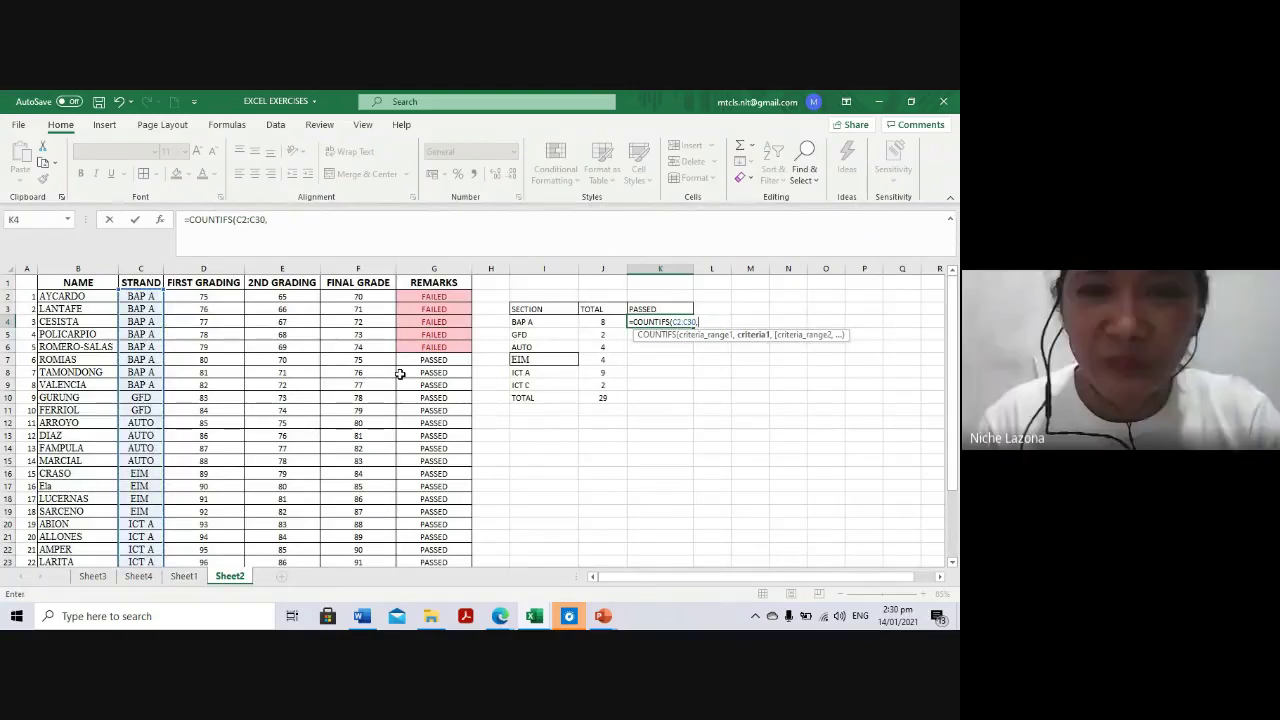
key(Up)
text(,)
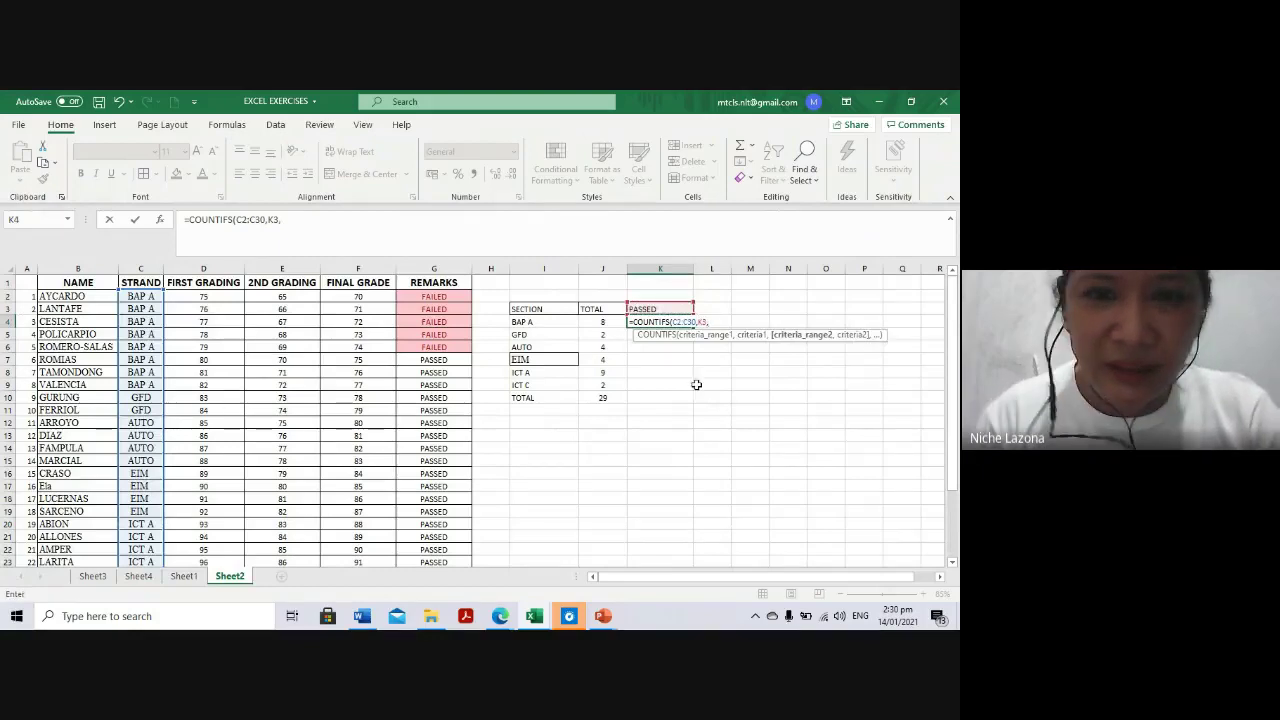
click(440, 298)
drag(440, 298, 441, 627)
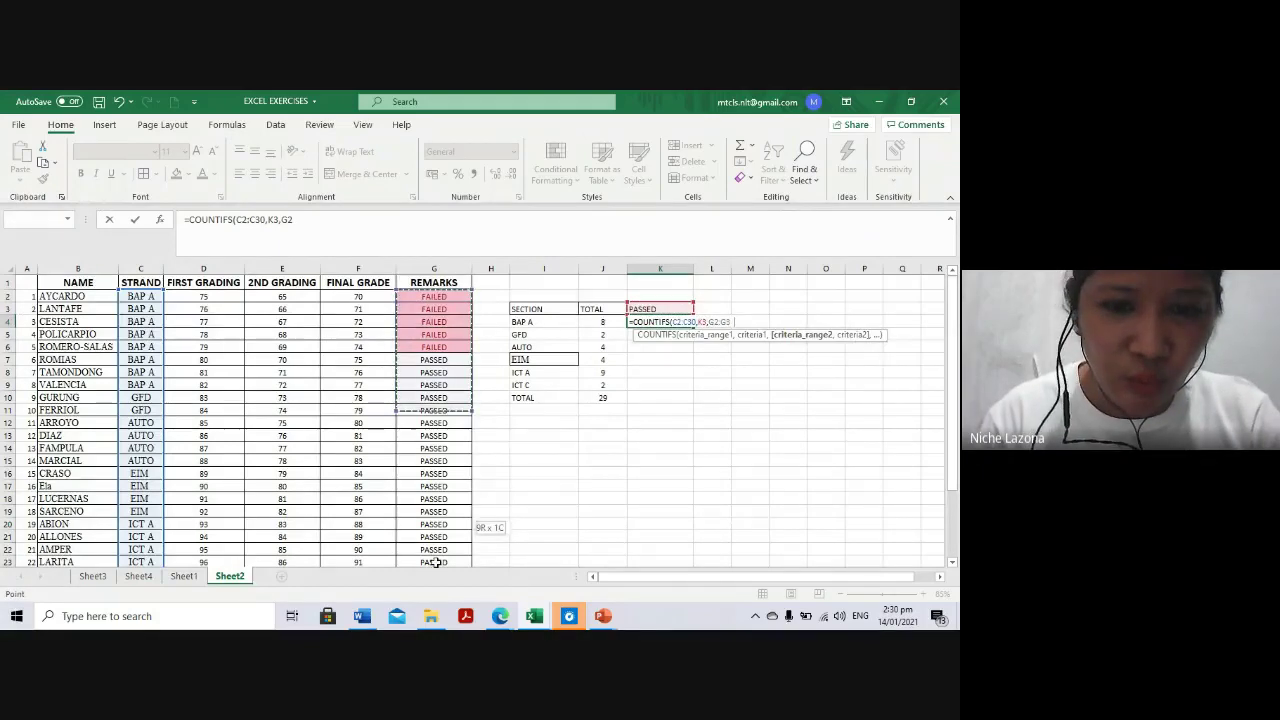
drag(441, 627, 434, 547)
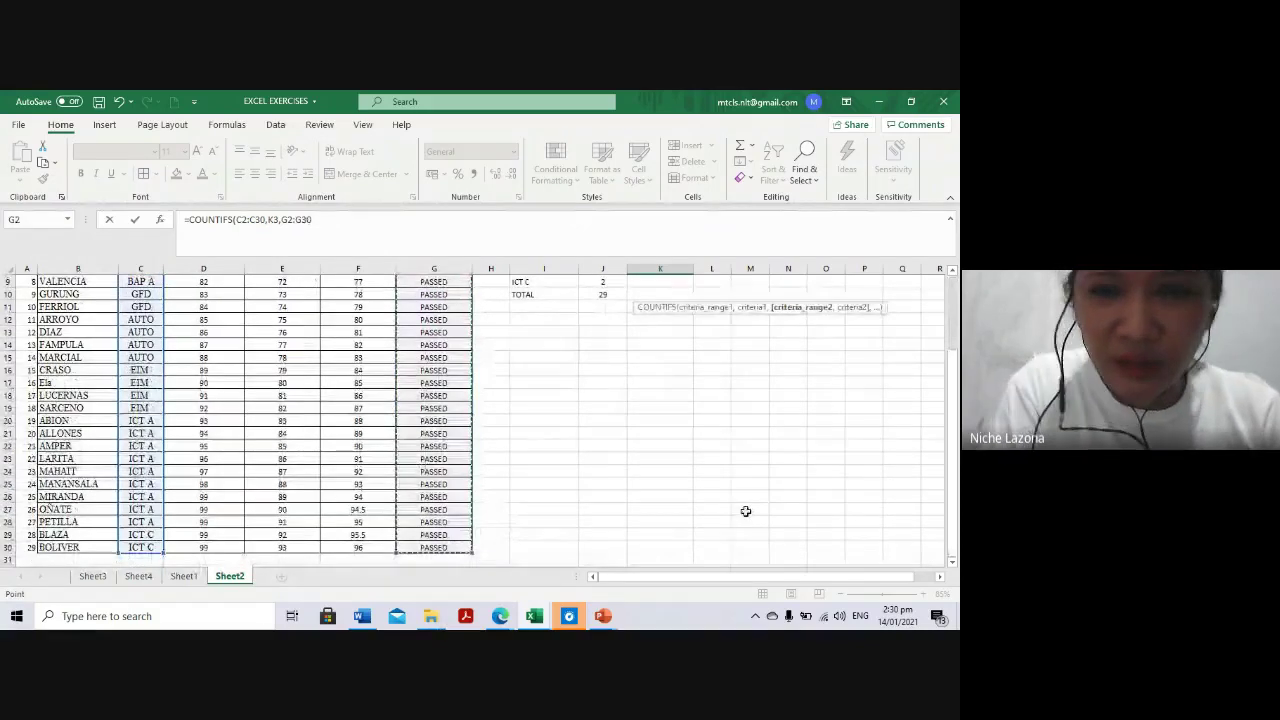
scroll(721, 394, up, 3)
text())
key(Return)
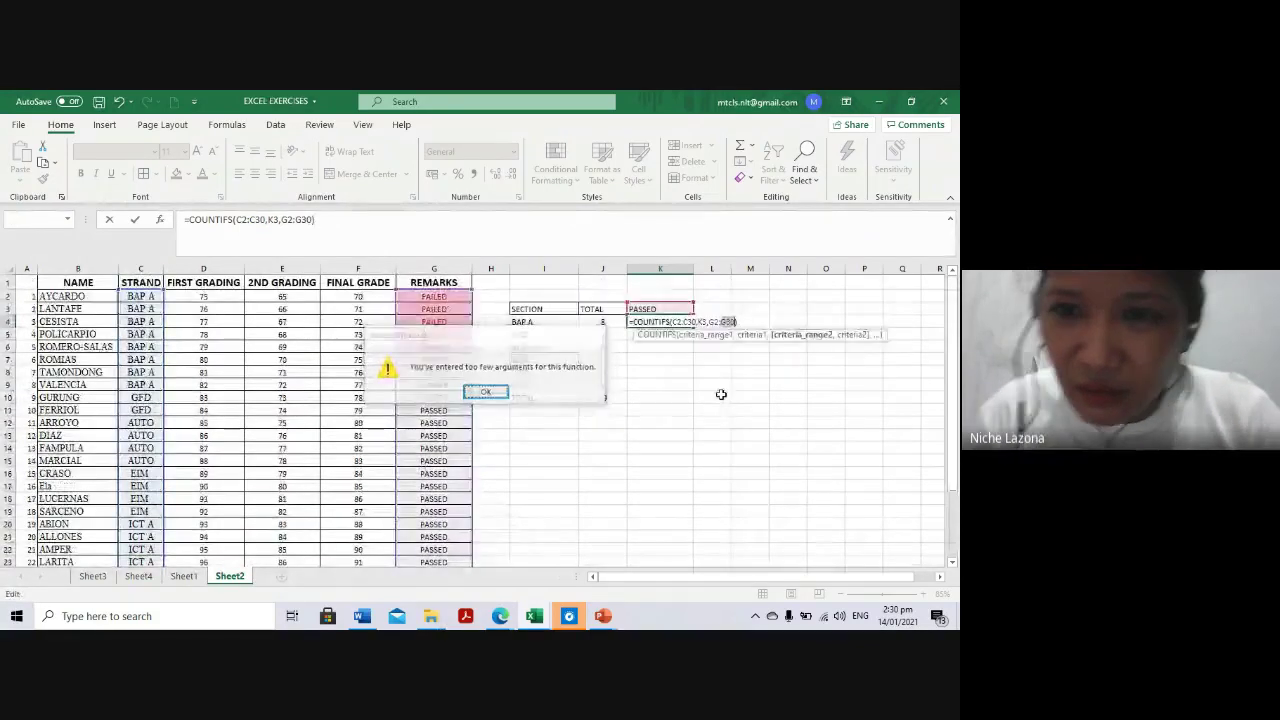
Replace the K3 criterion with "PASSED" and resubmit, dismissing the too-few-arguments warning
key(Return)
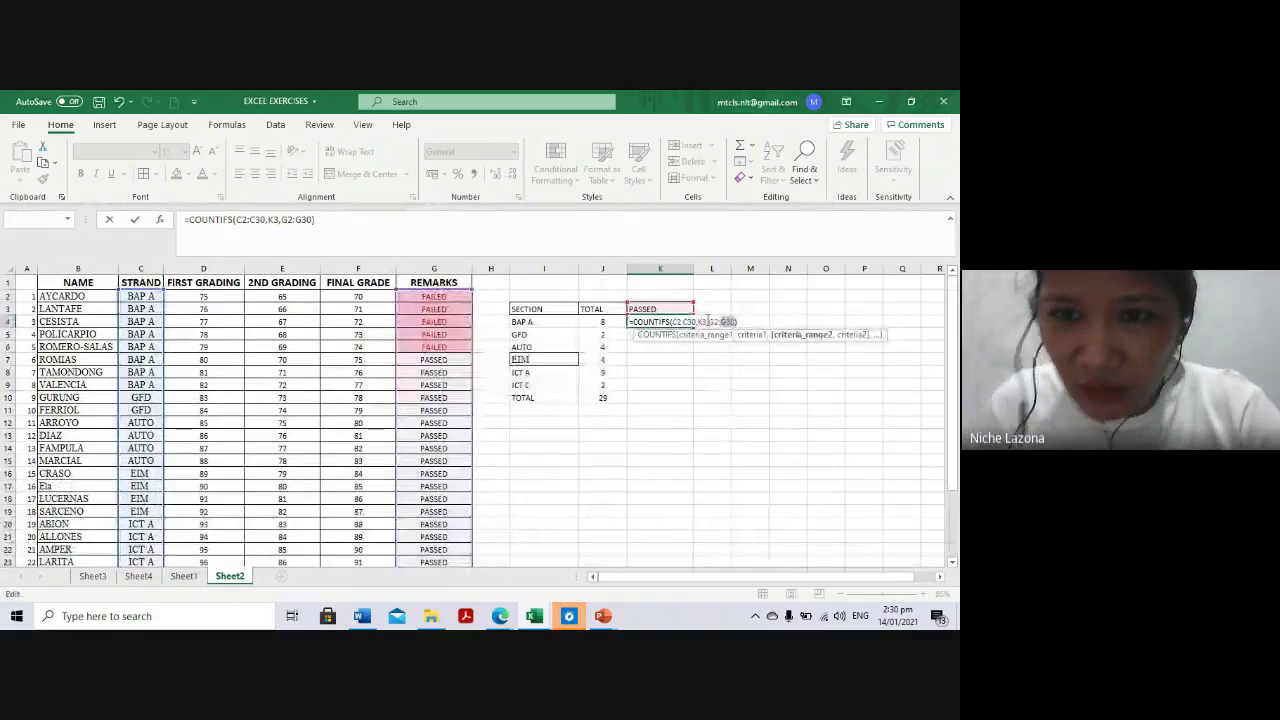
key(Left)
key(Left)
key(BackSpace)
key(BackSpace)
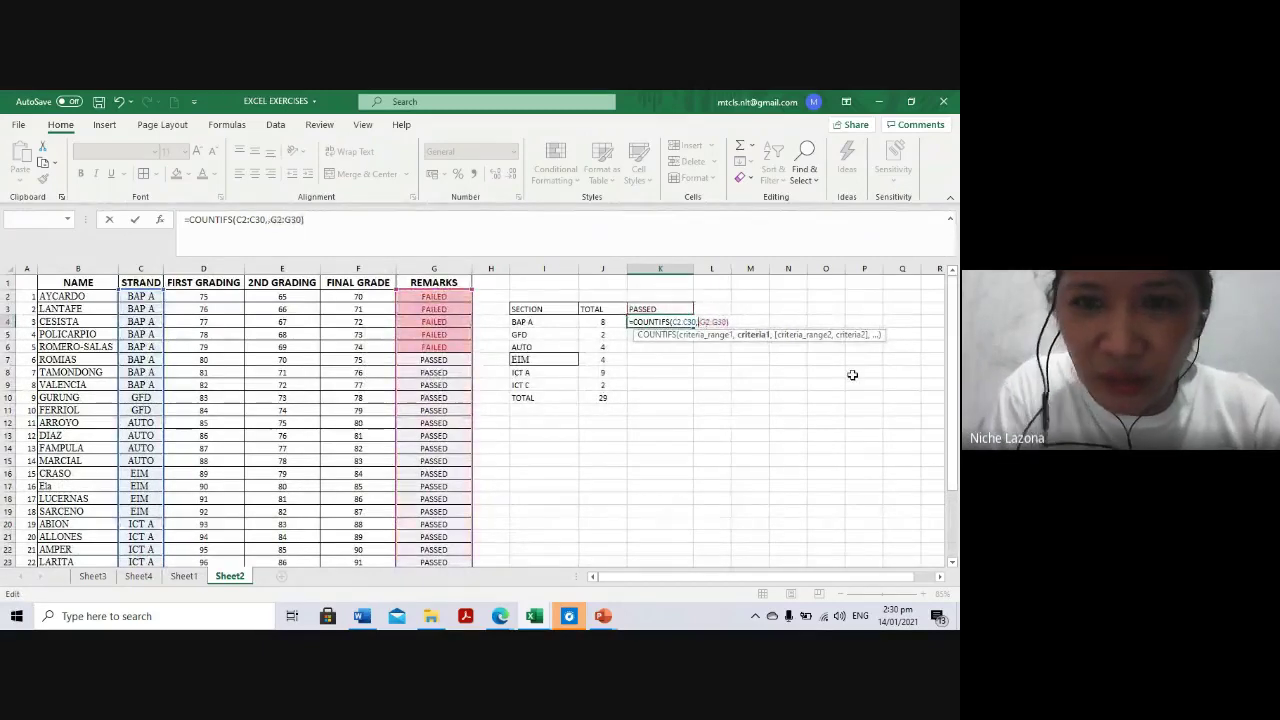
text("PA)
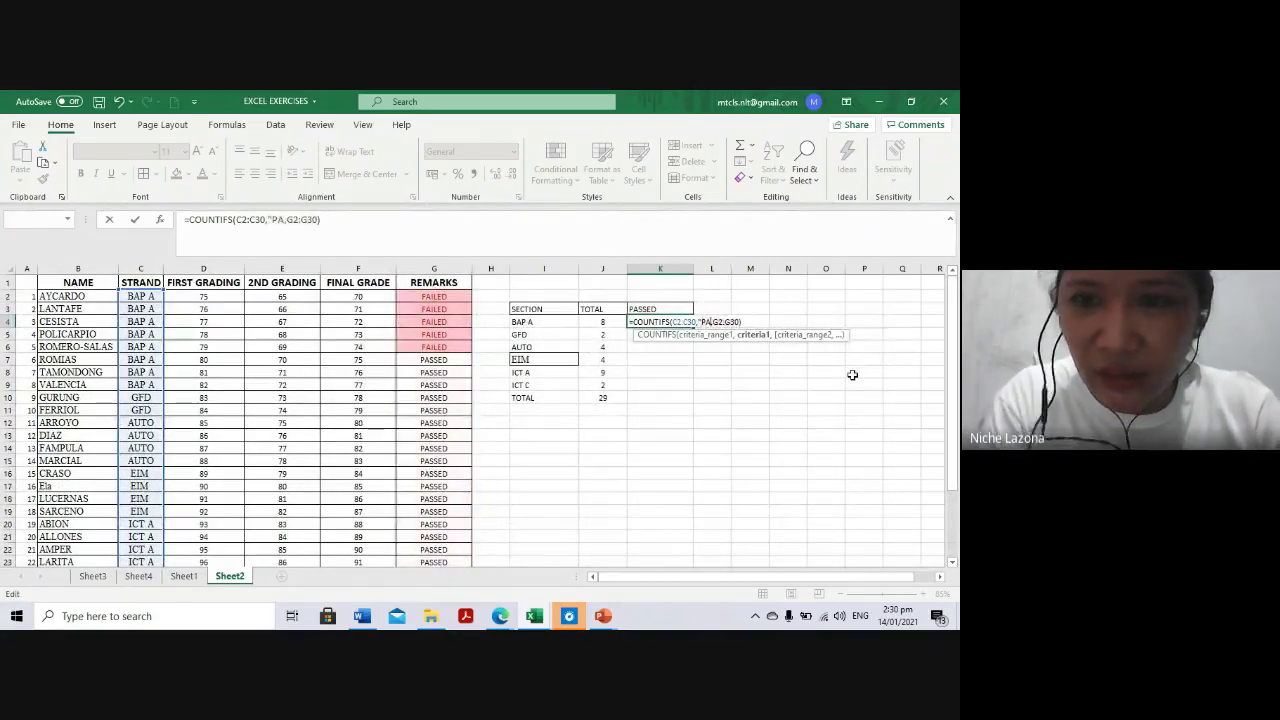
text(SSED")
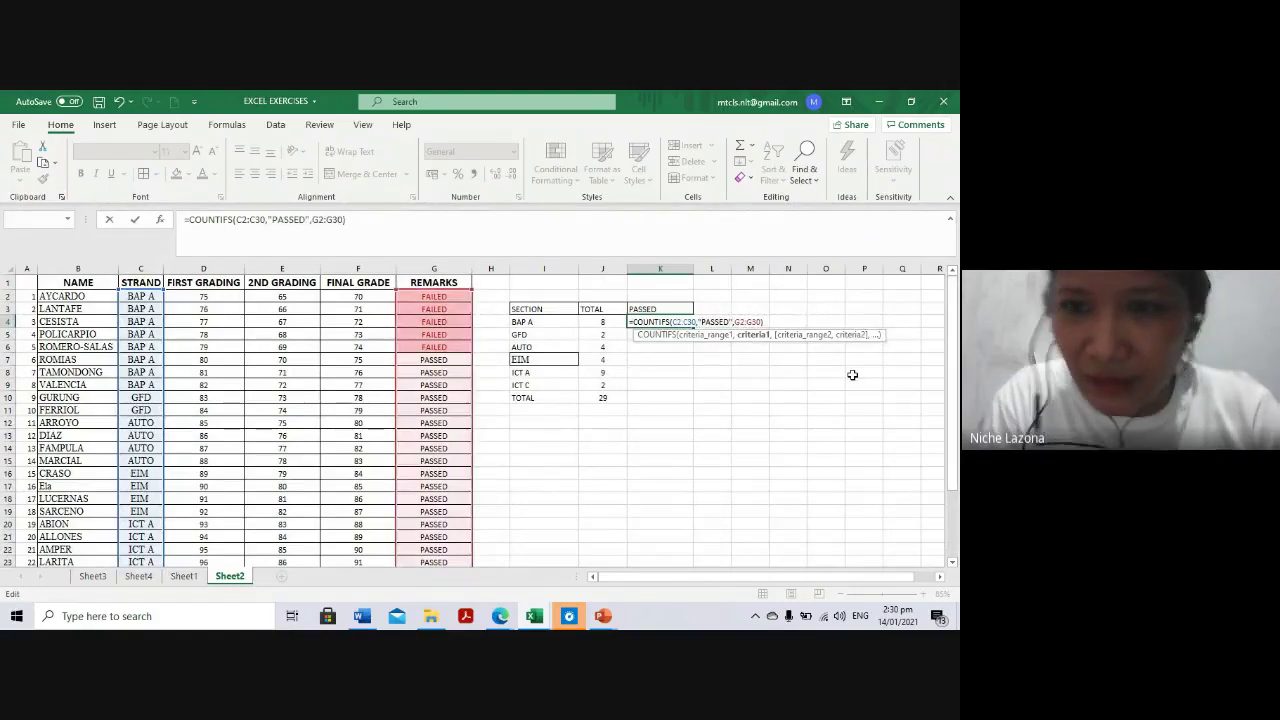
key(Return)
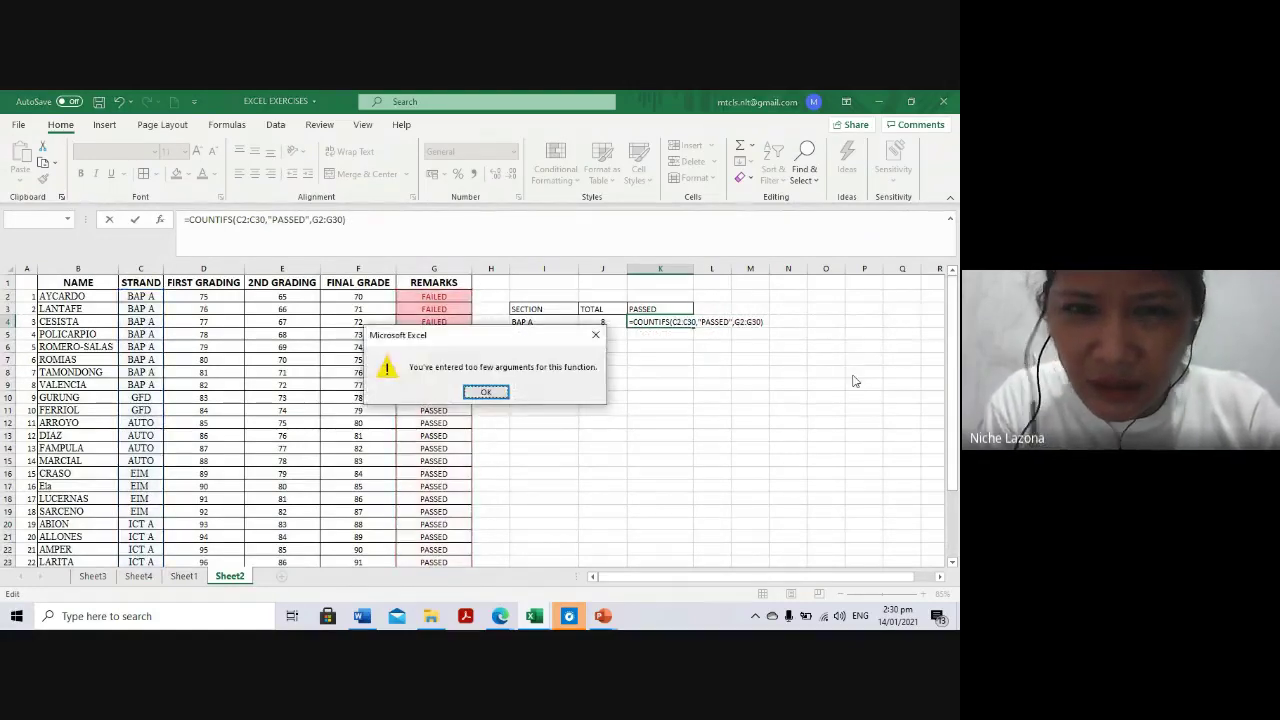
key(Return)
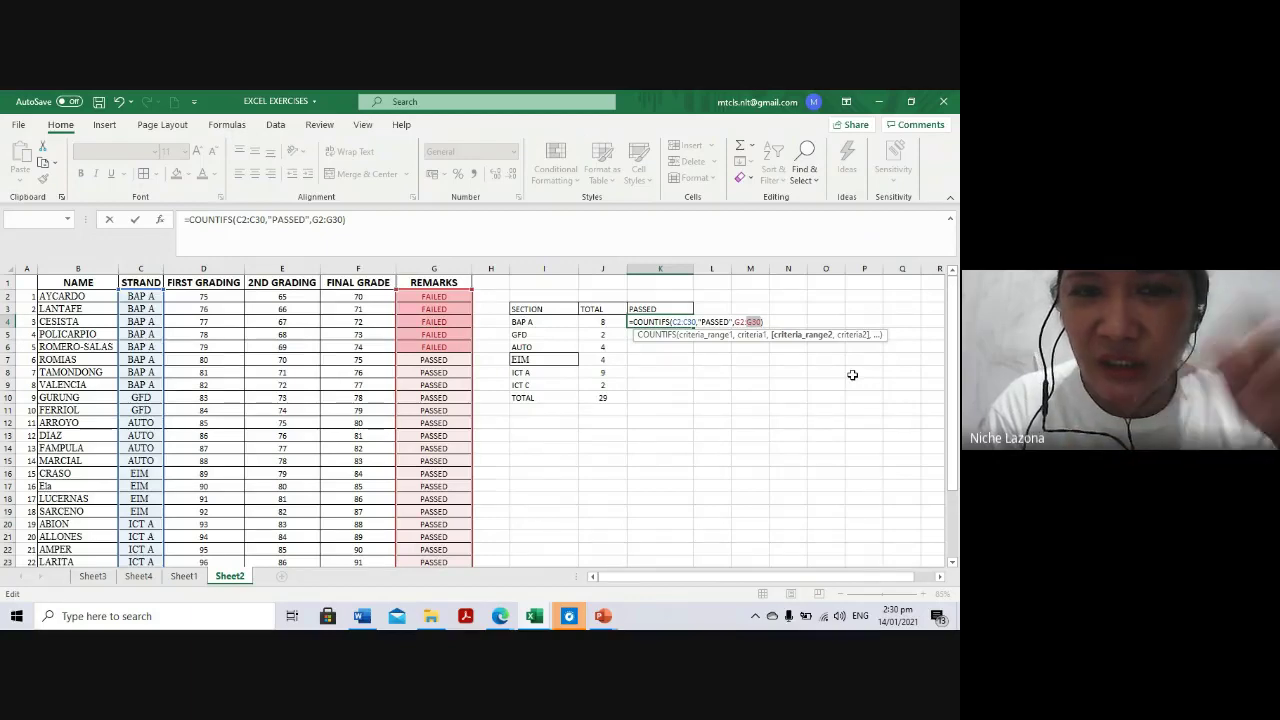
Retry the formula, dismiss the repeated warning, and cancel so K4 stays empty
key(Return)
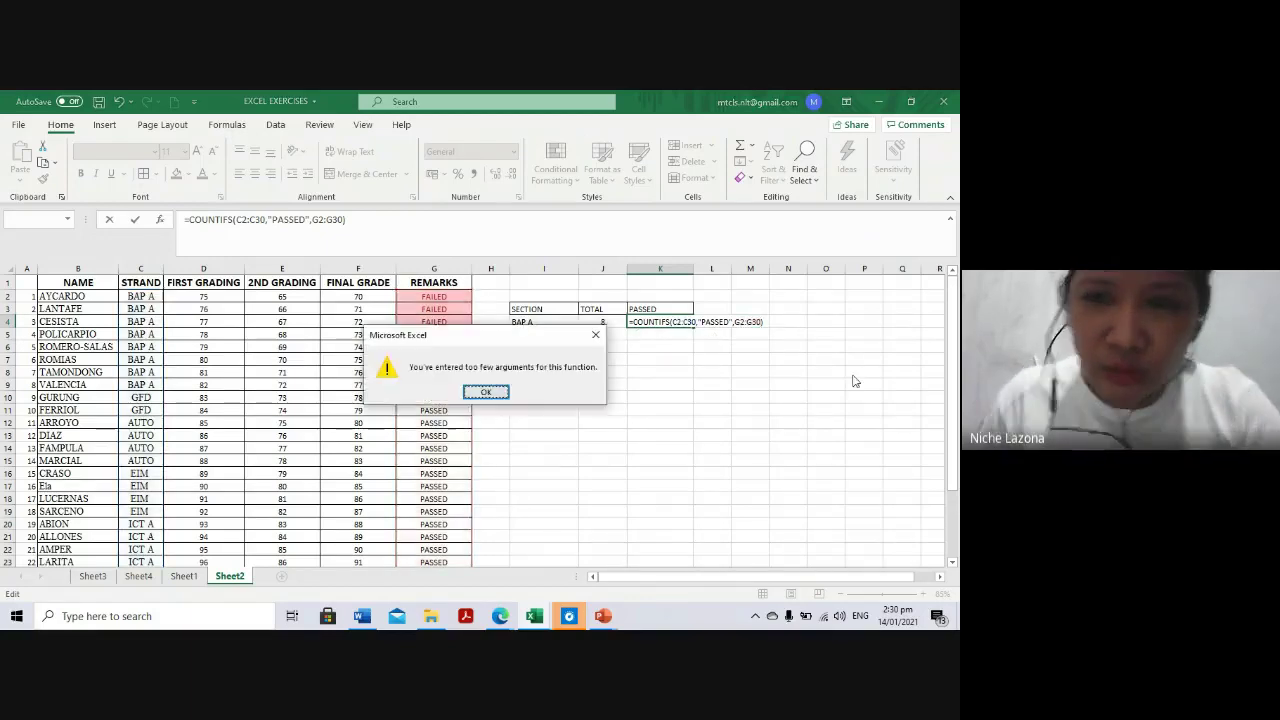
key(Return)
key(Escape)
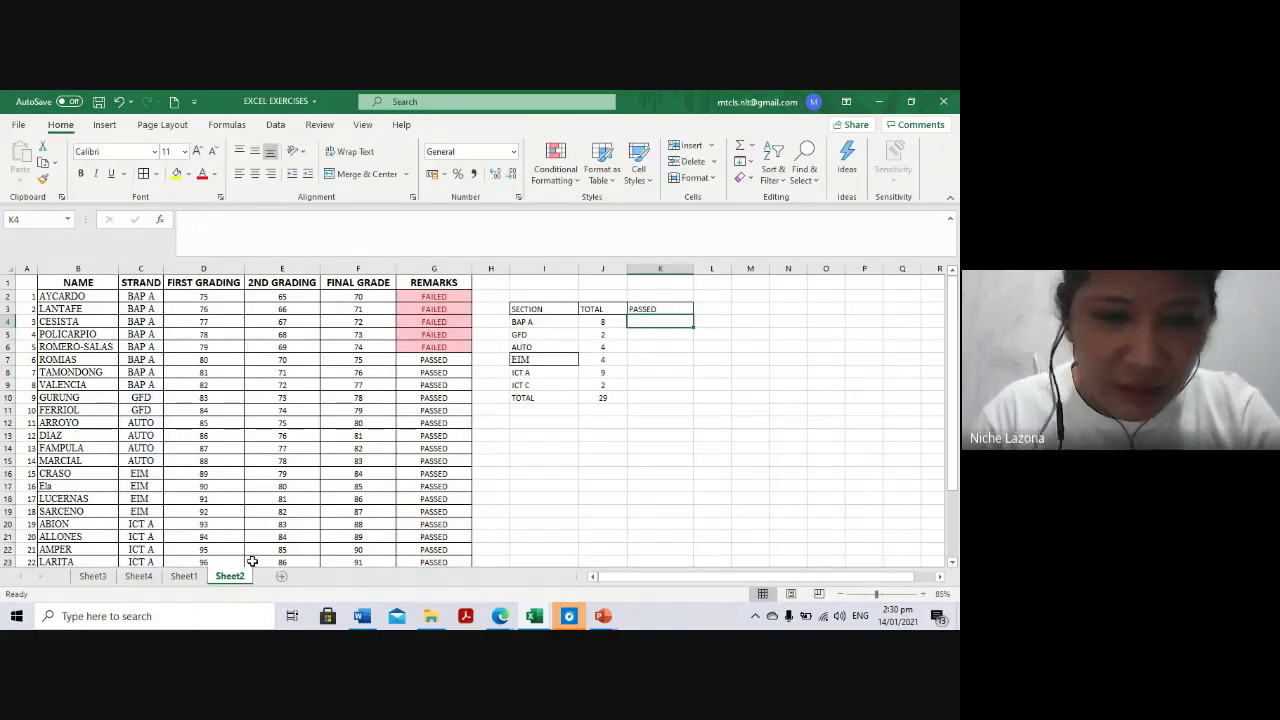
click(190, 580)
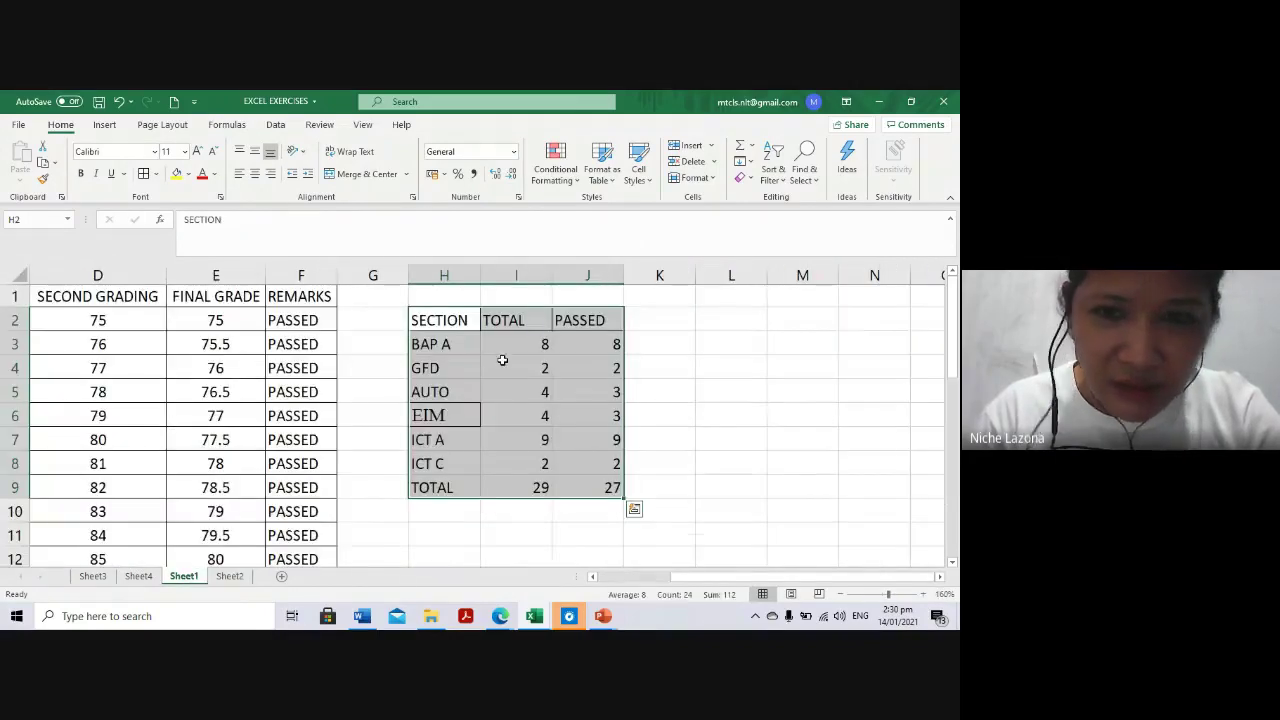
click(593, 344)
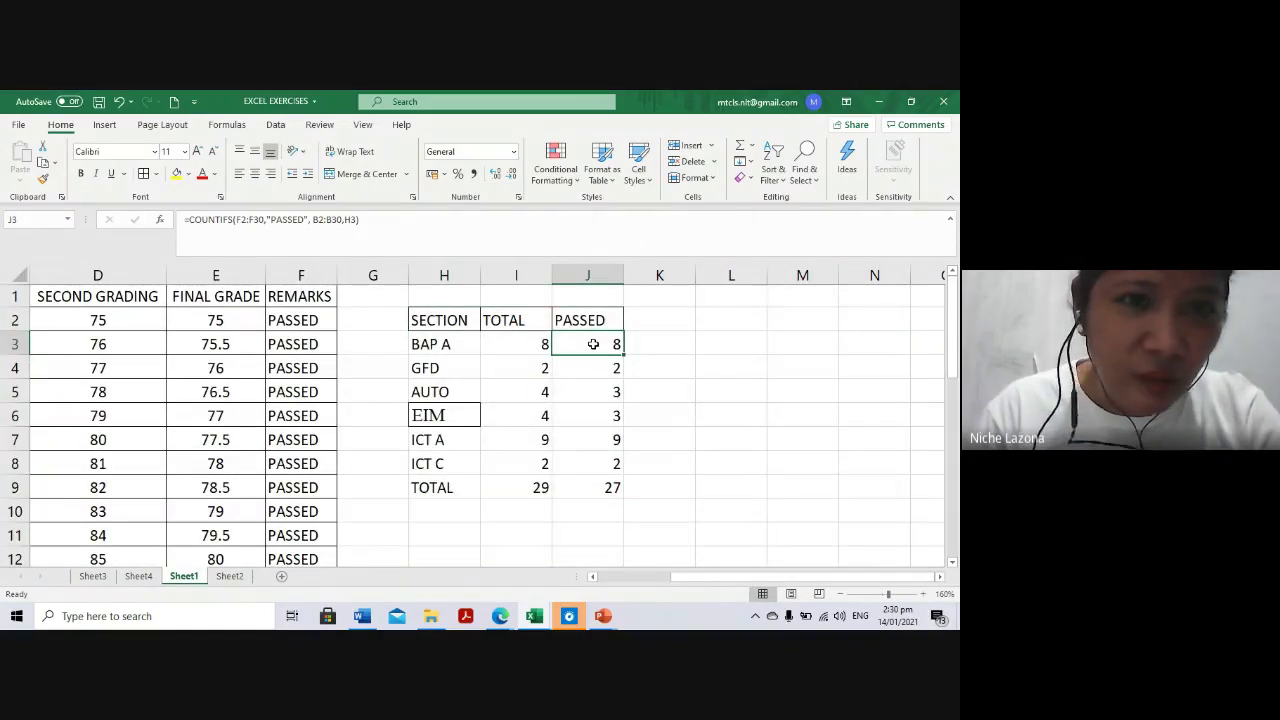
double_click(593, 344)
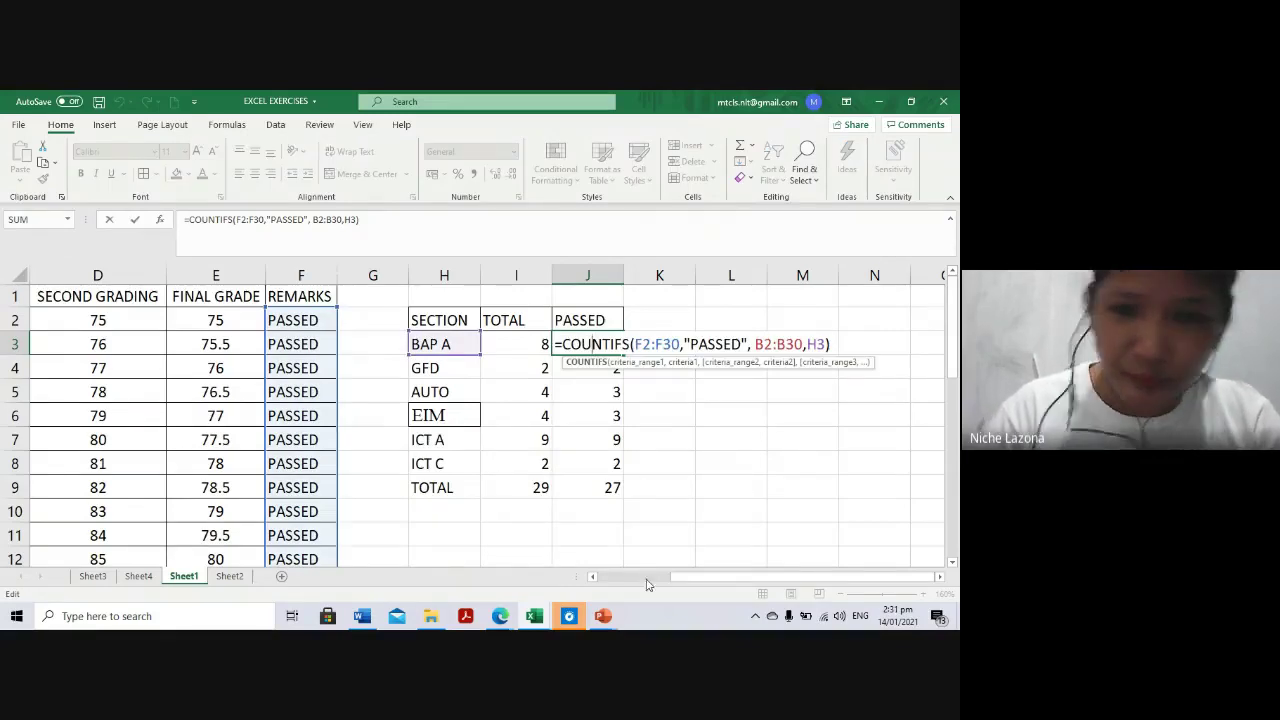
mouse_move(702, 578)
mouse_down()
mouse_move(670, 590)
mouse_move(686, 590)
mouse_up()
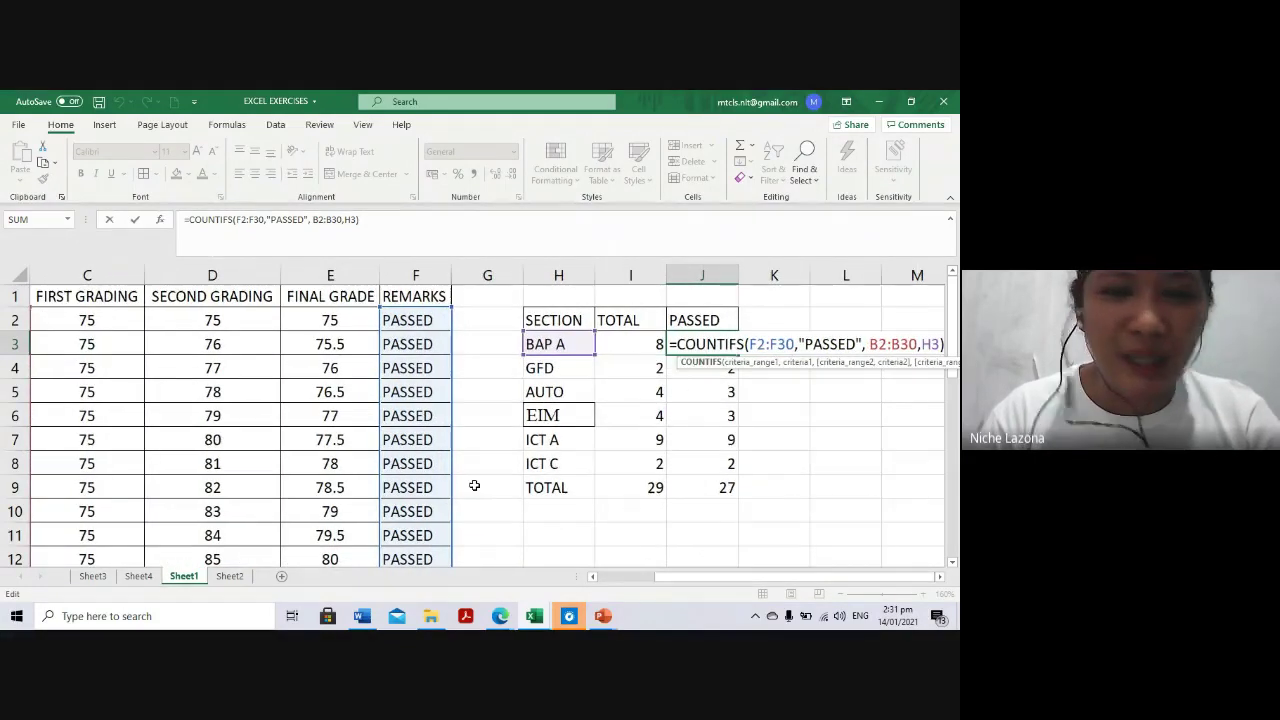
key(Return)
click(231, 577)
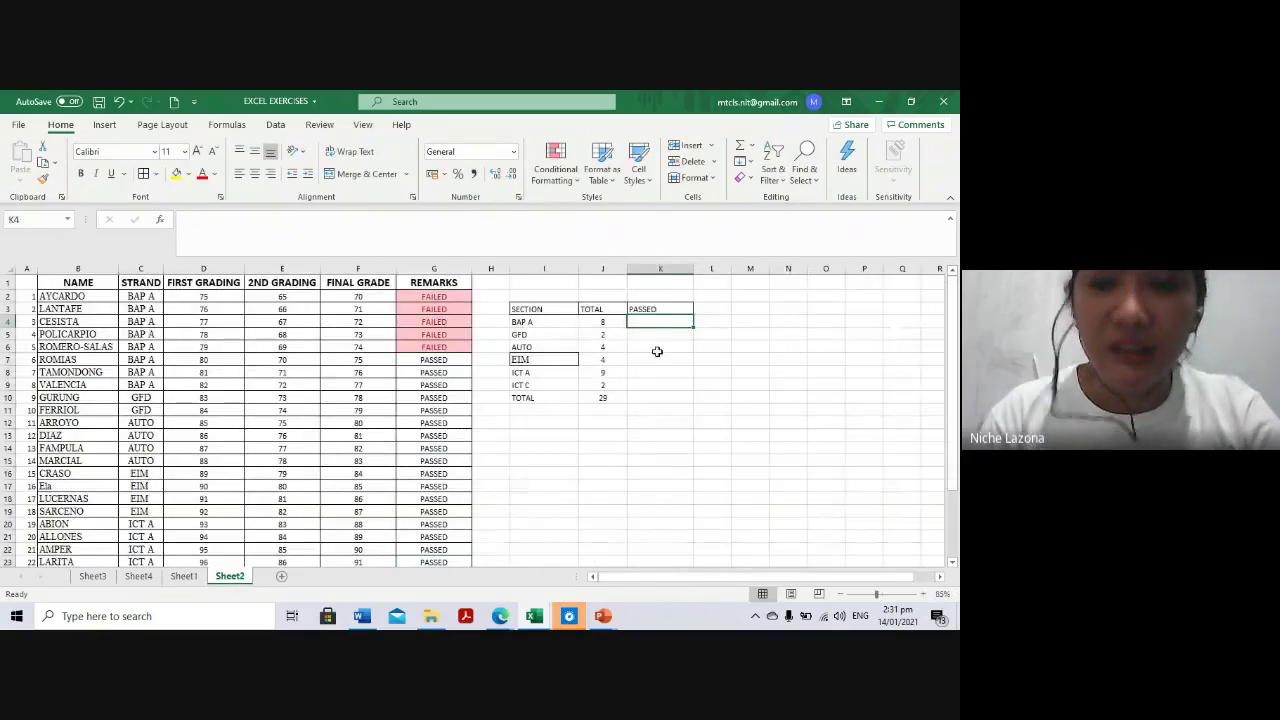
Start a COUNTIFS in K4 using the strand range C2:C30, criterion K3 and remarks range G2:G30
click(641, 320)
text(=COUNT)
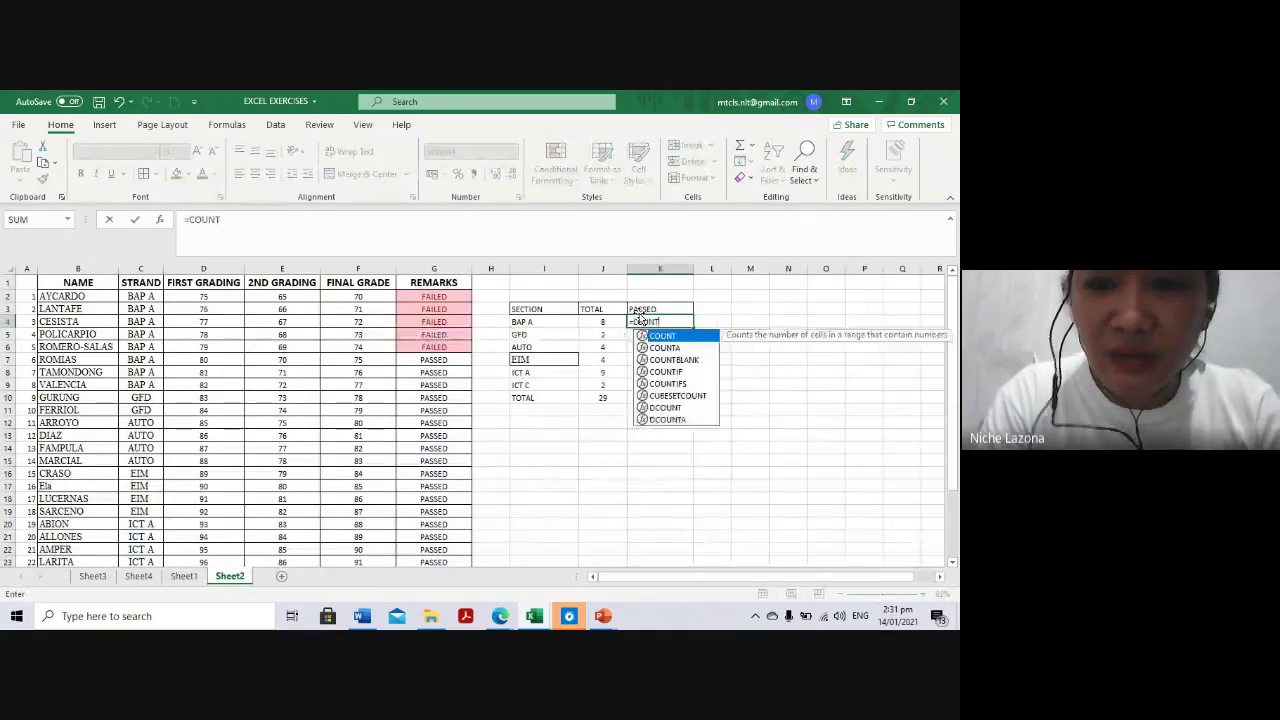
text(IFS)
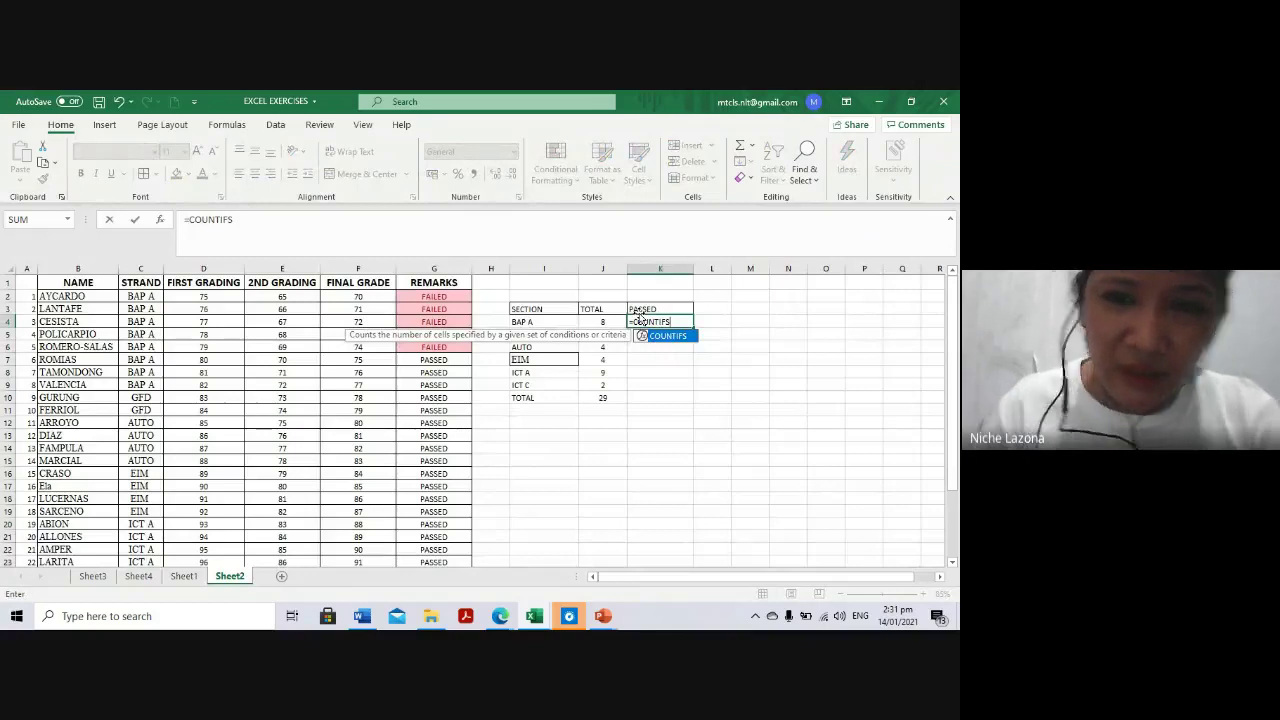
text(()
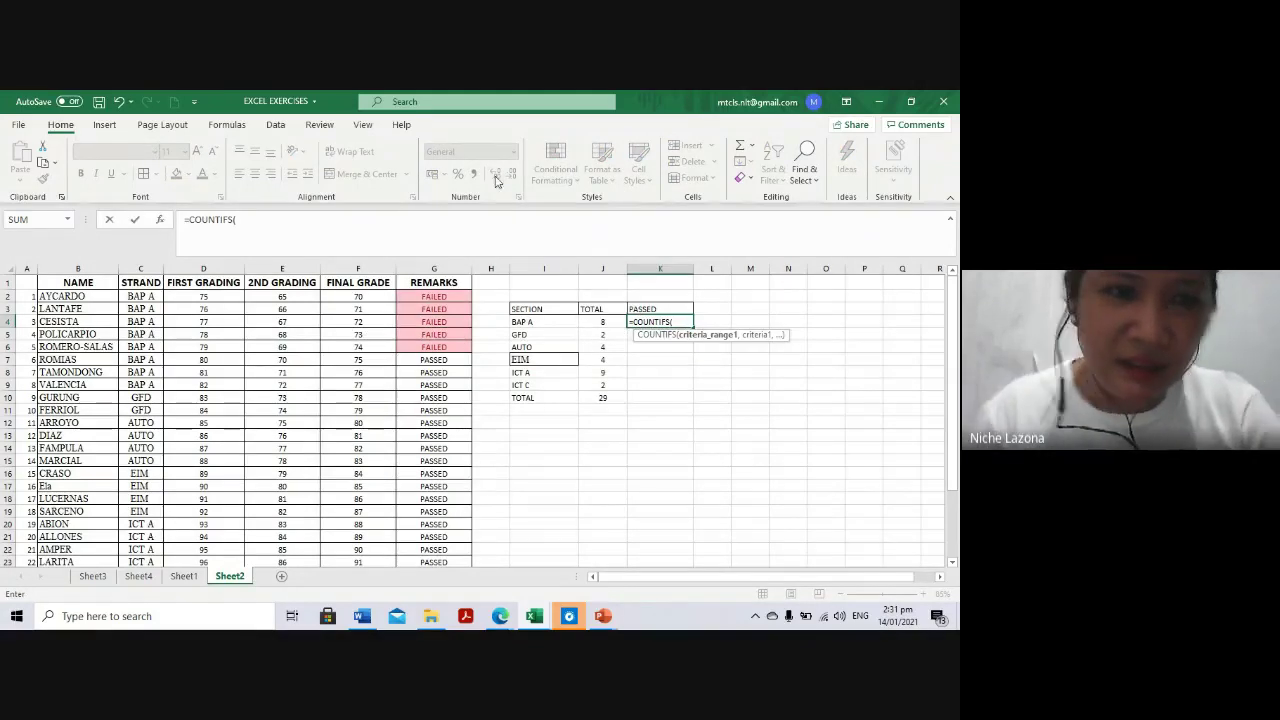
mouse_move(140, 296)
mouse_down()
mouse_move(148, 625)
mouse_move(137, 549)
mouse_up()
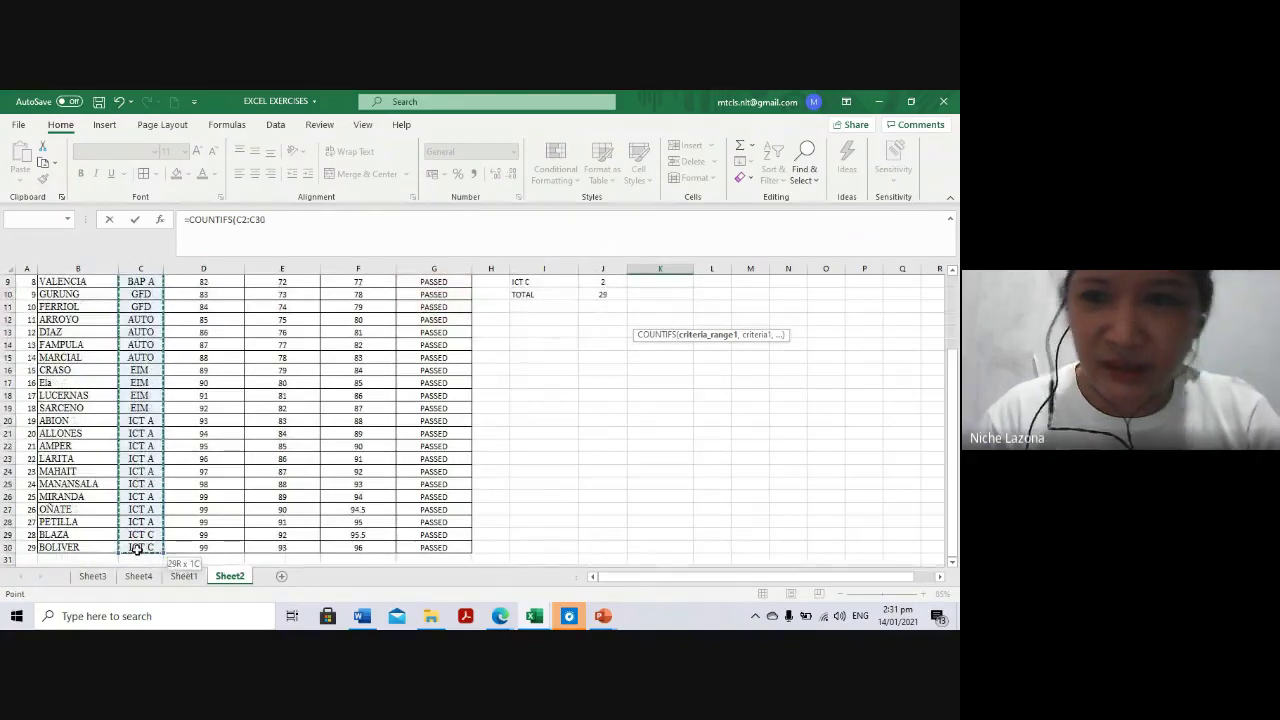
scroll(563, 430, up, 3)
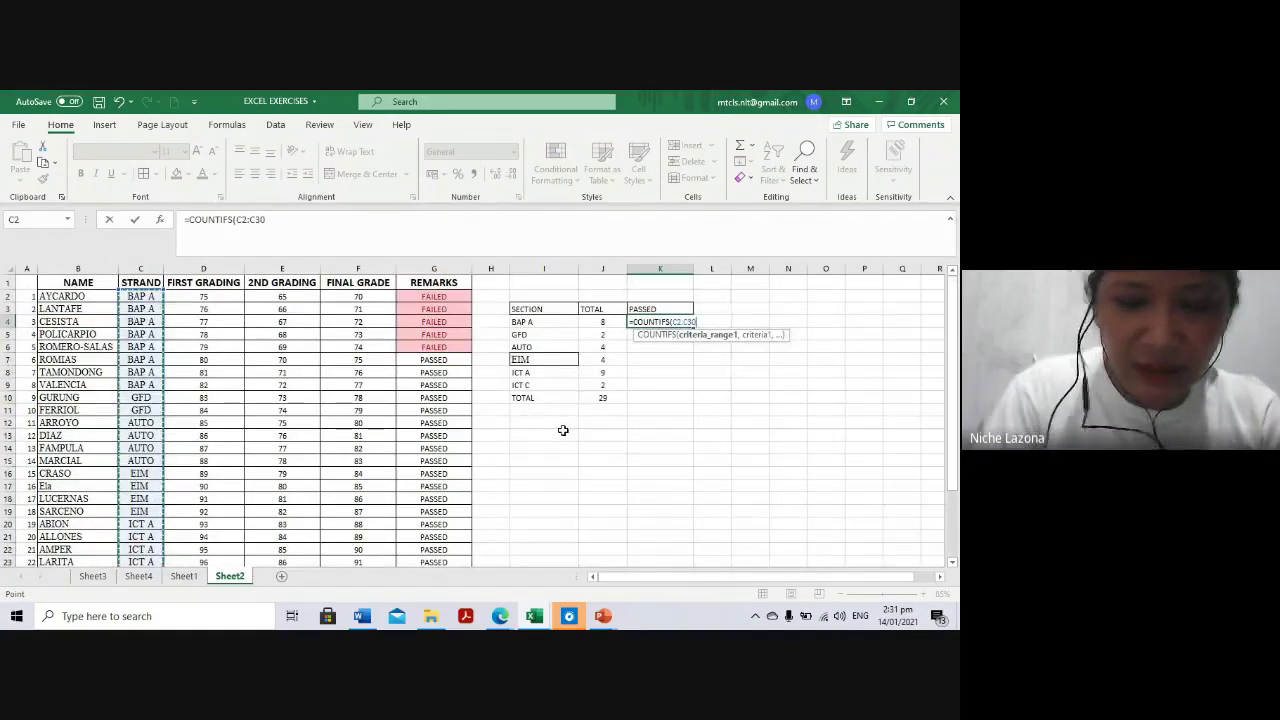
text(,)
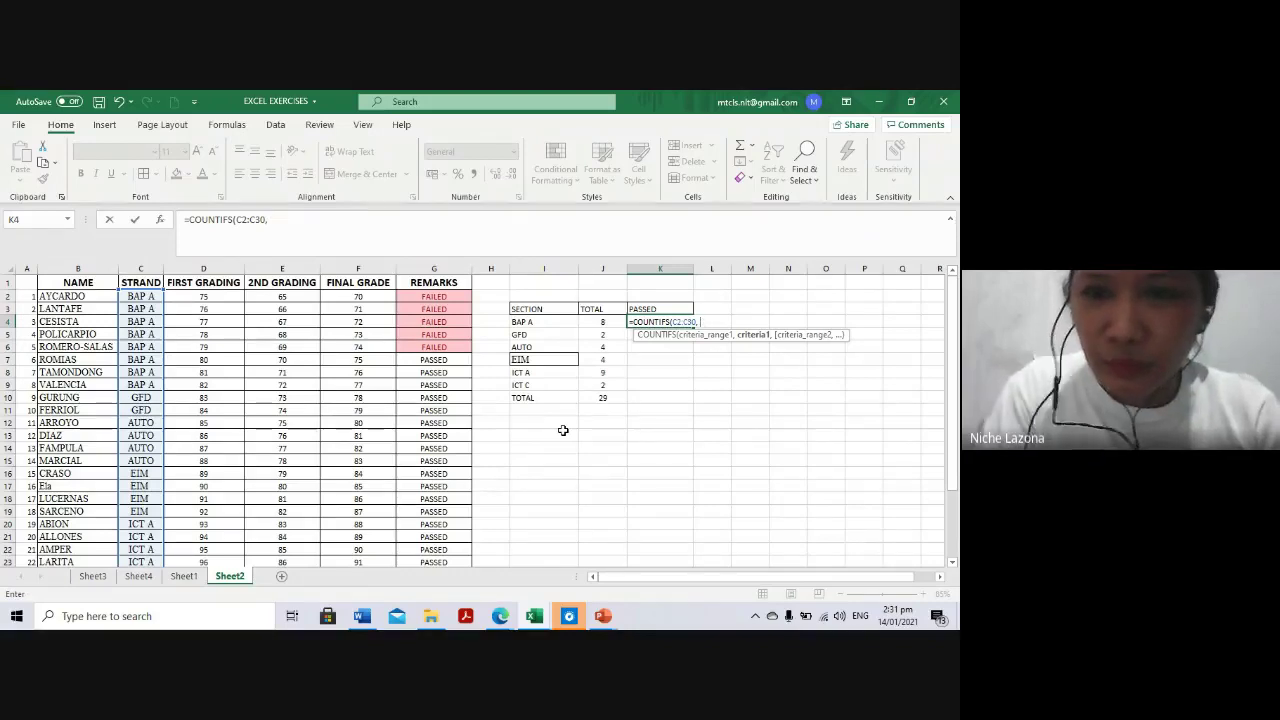
click(640, 310)
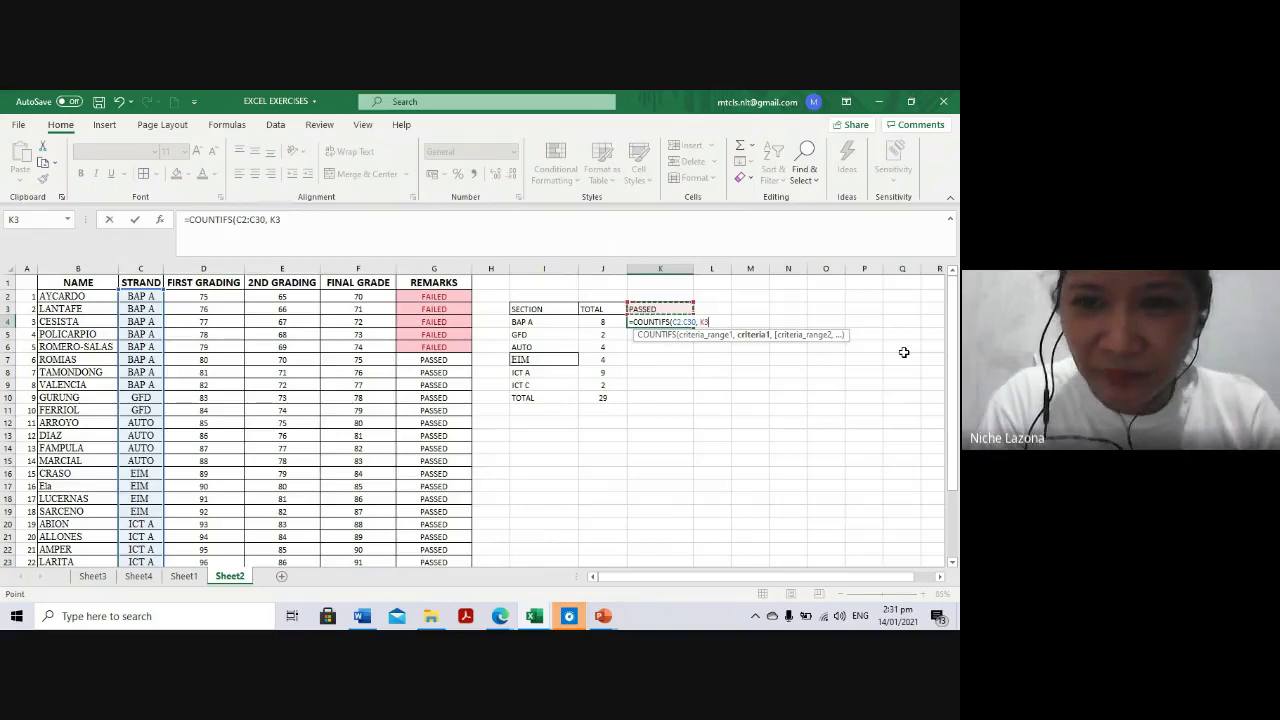
text(,)
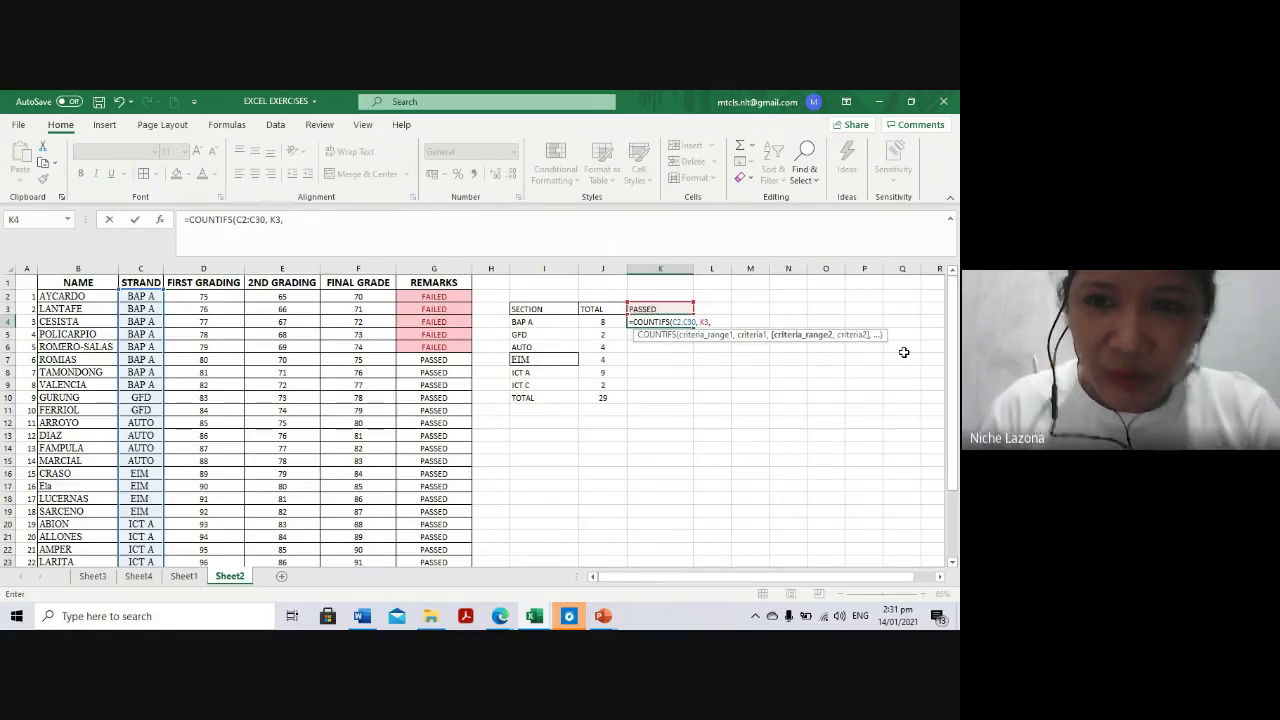
drag(440, 297, 428, 556)
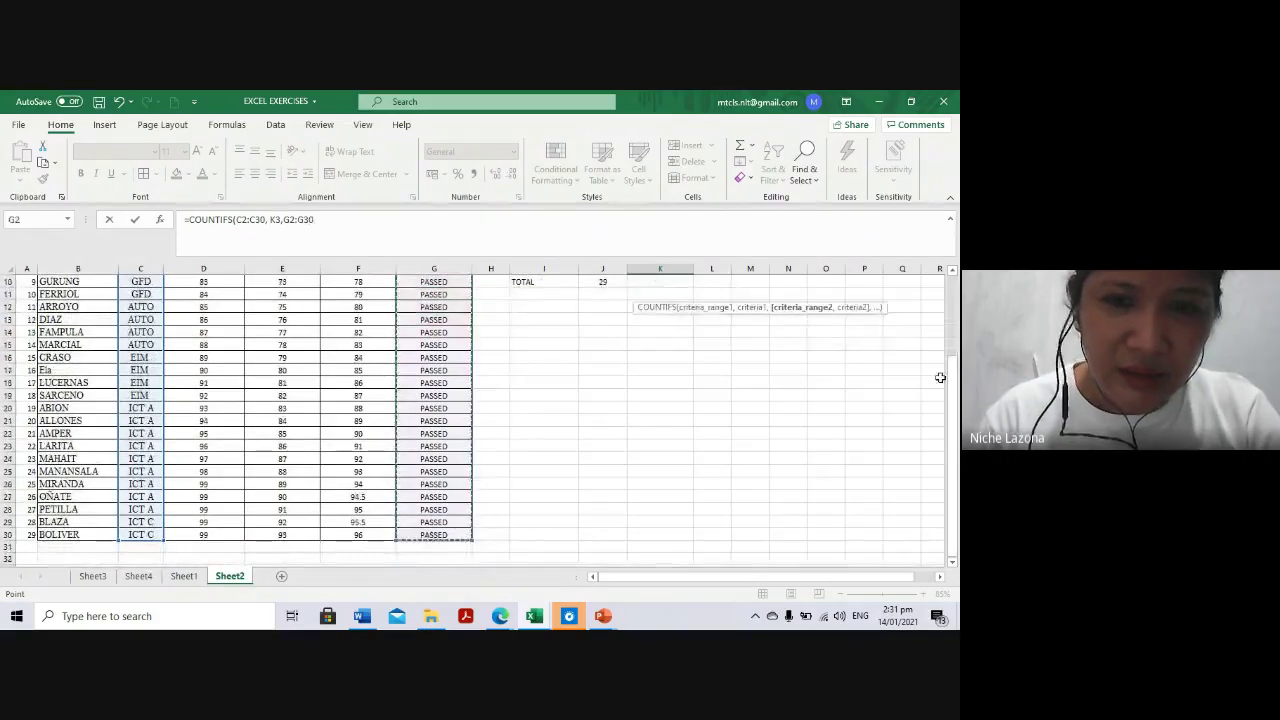
scroll(707, 409, up, 3)
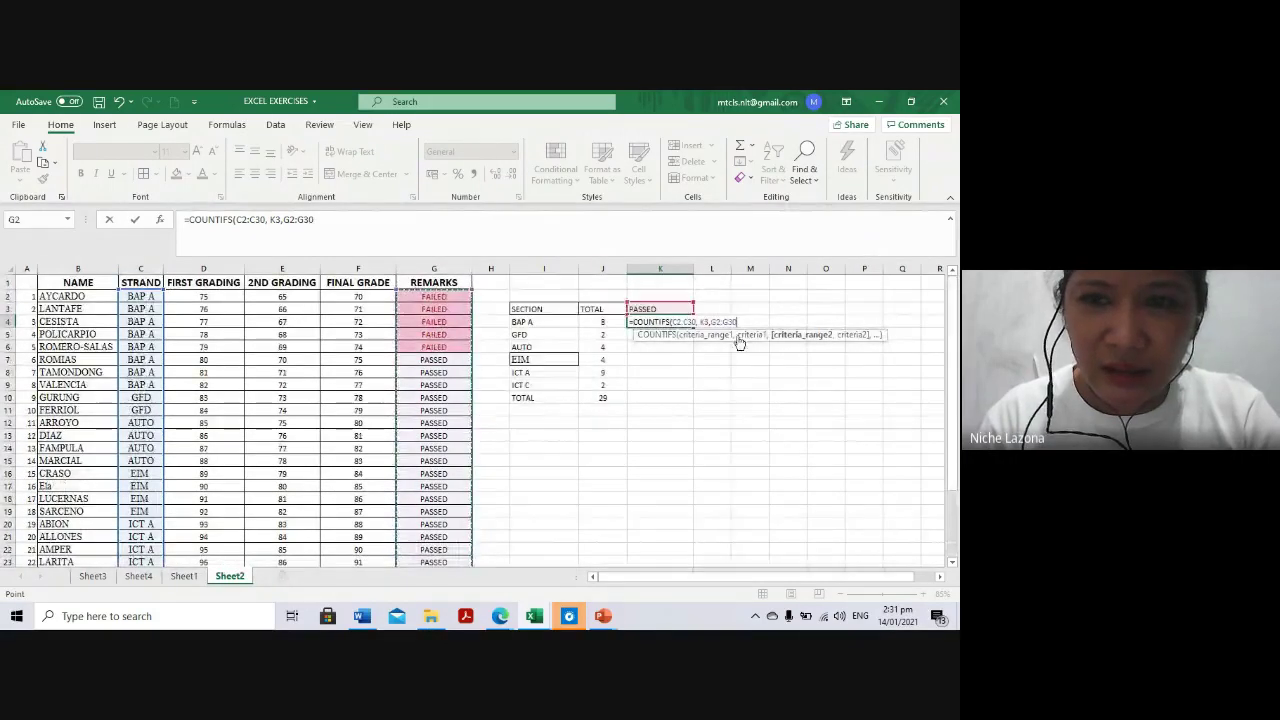
Rework it to =COUNTIFS(C2:C30,I4,G2:G30,K3) and commit, returning 3 for BAP A
drag(737, 321, 701, 321)
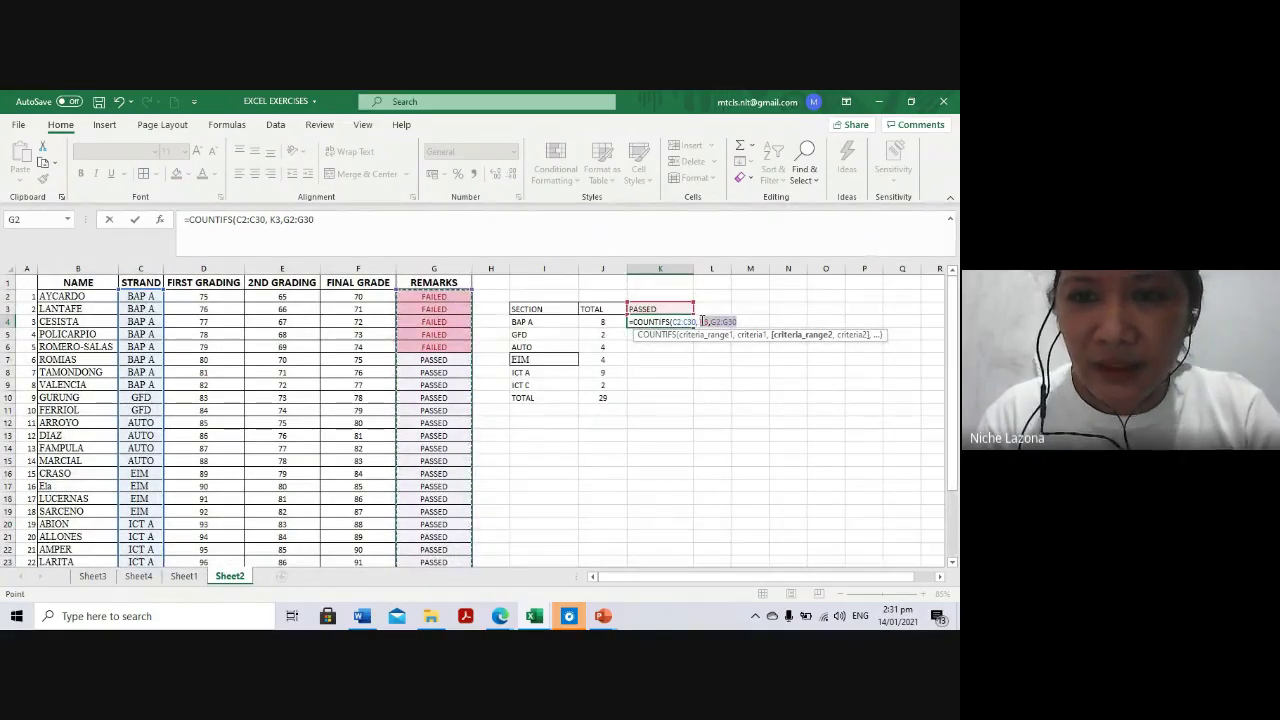
key(BackSpace)
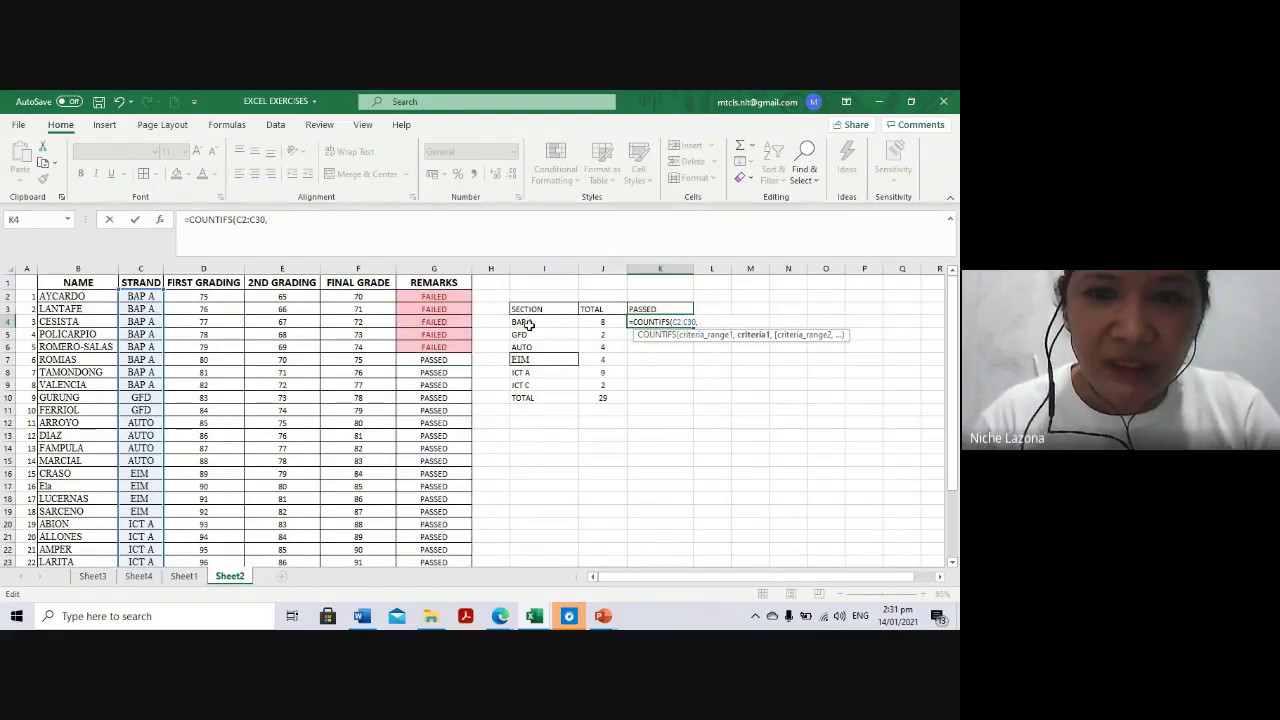
click(528, 323)
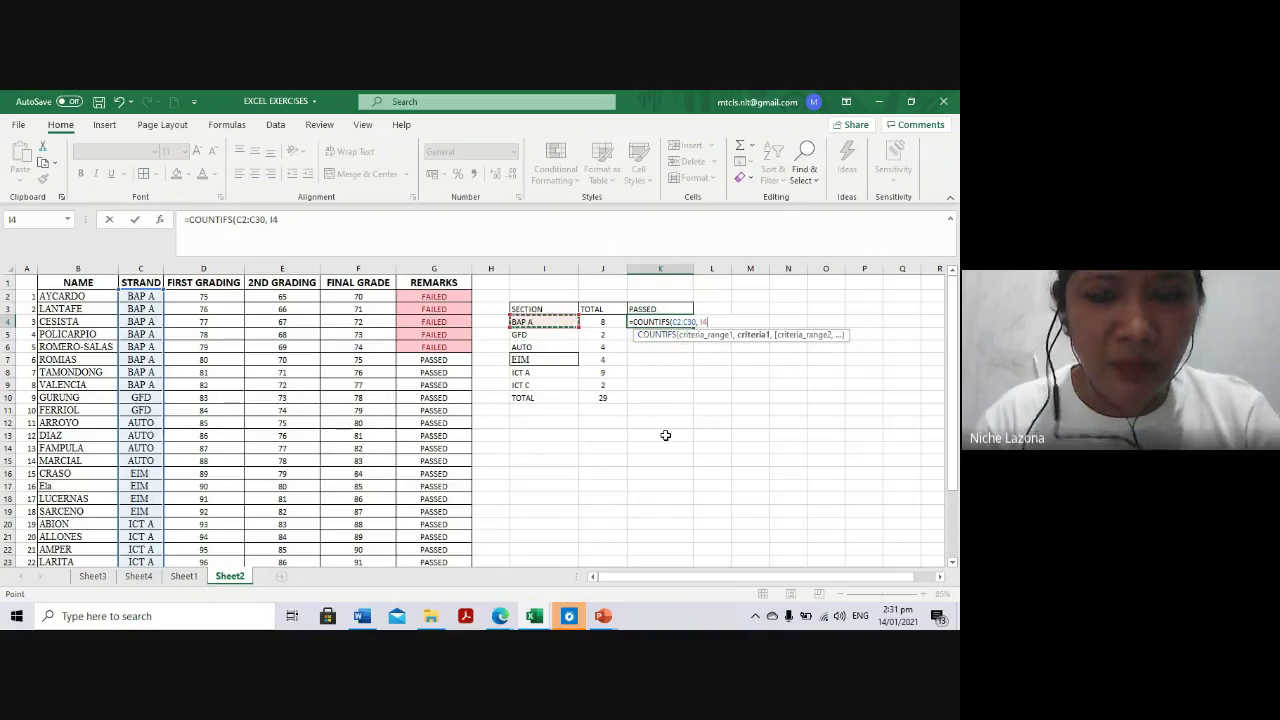
text(,)
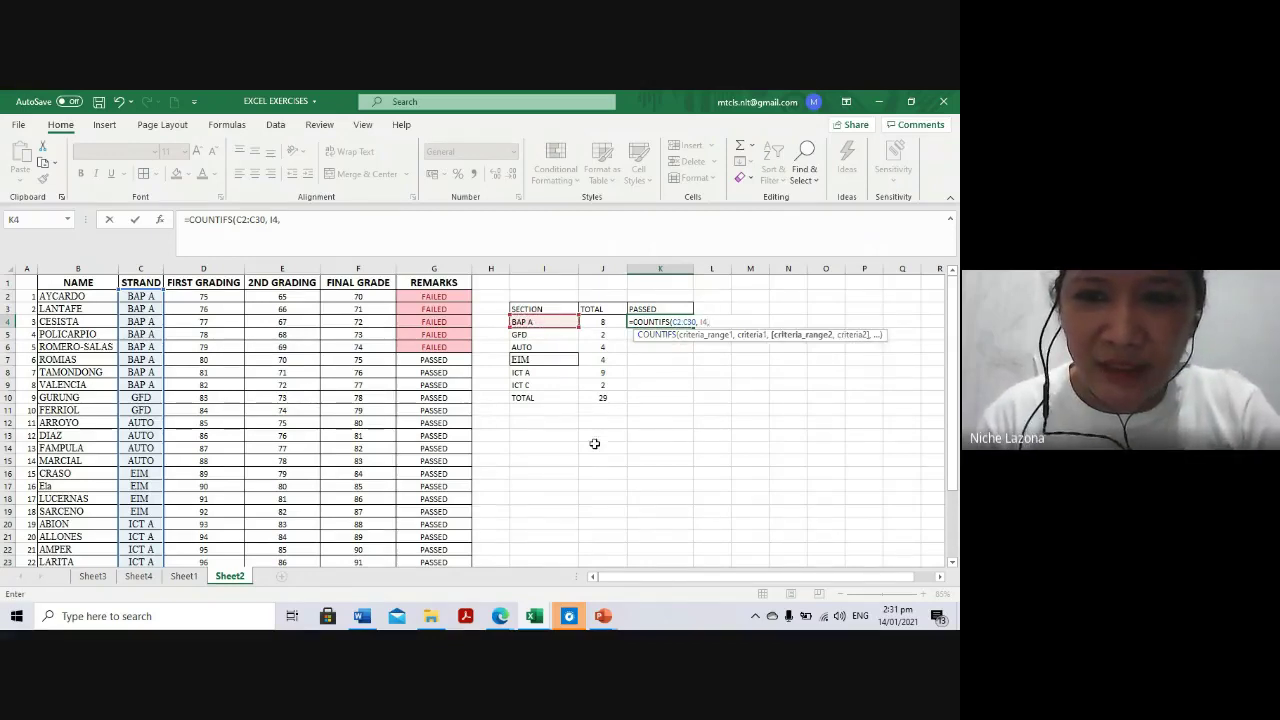
drag(434, 297, 425, 548)
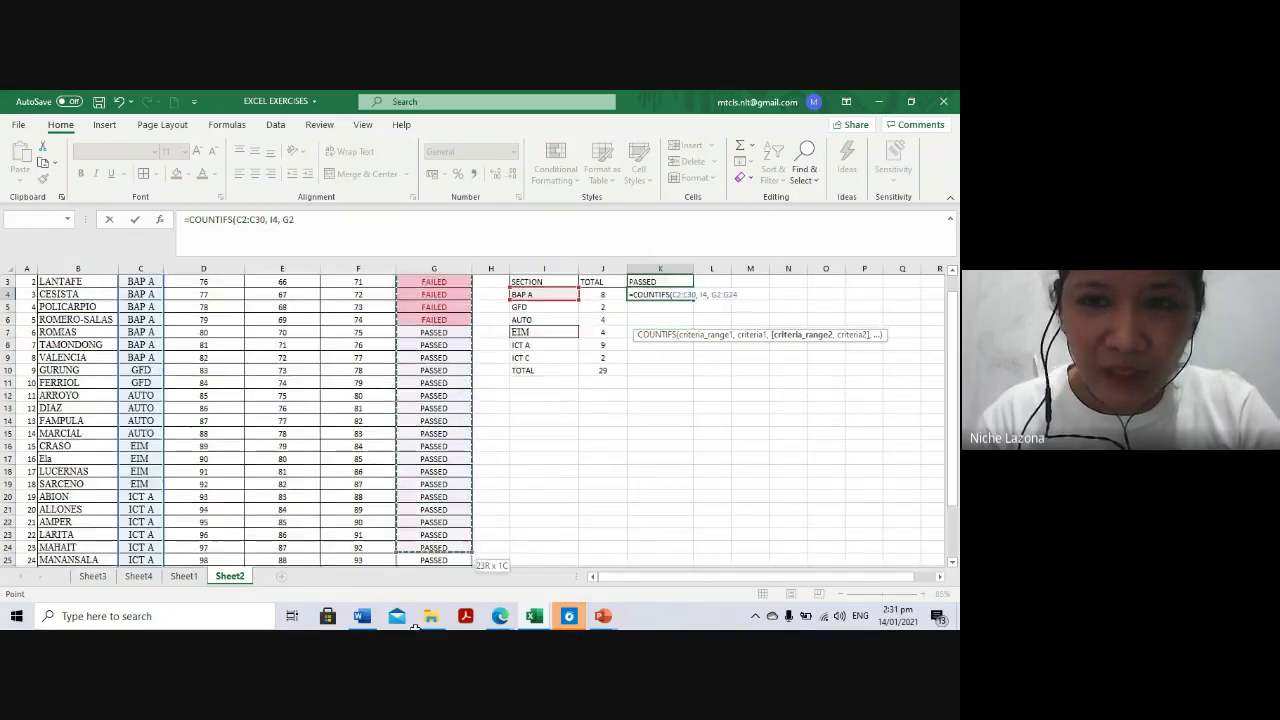
scroll(737, 409, up, 3)
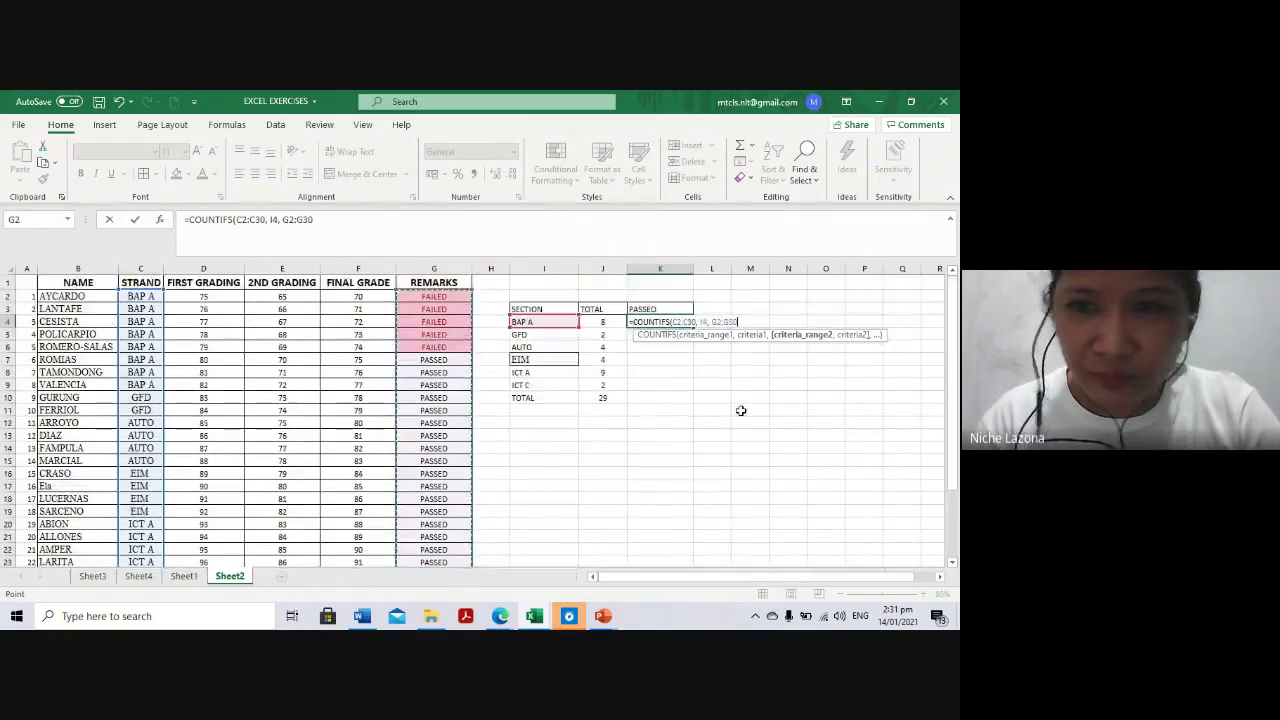
text(,)
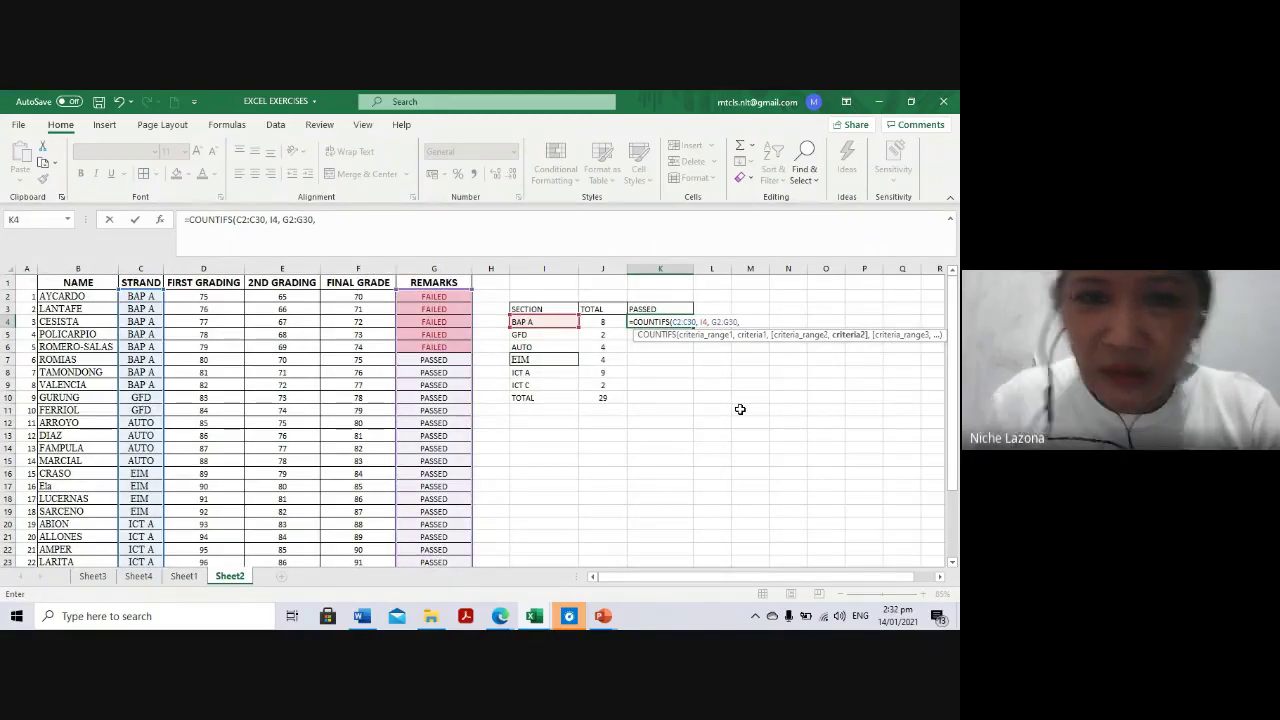
click(664, 308)
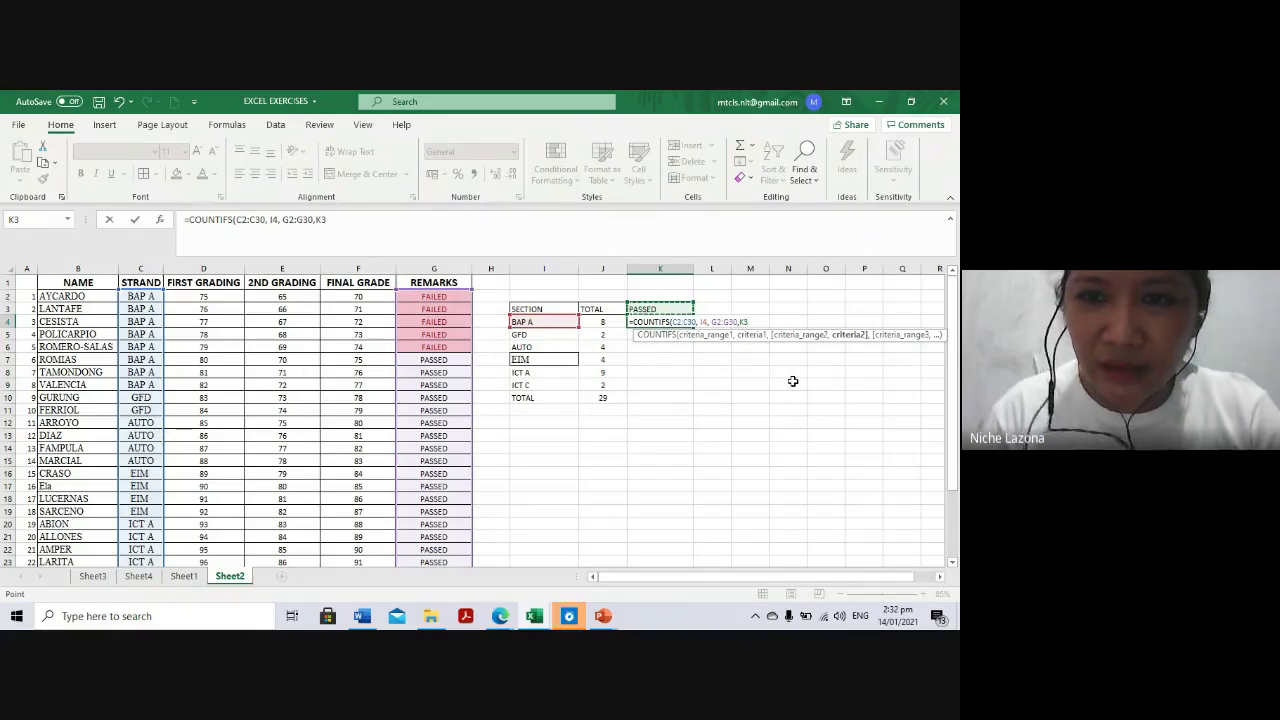
key(Return)
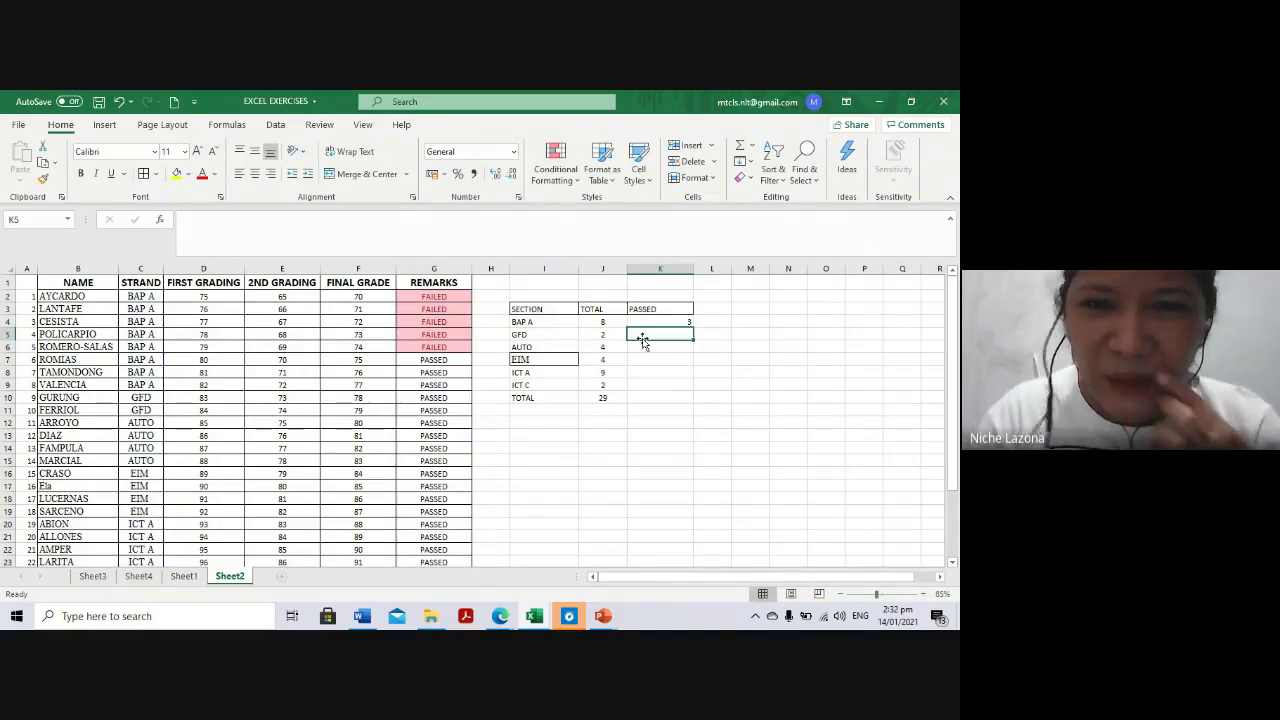
Review K4's count of 3 against the three passing BAP A students and its formula
click(657, 322)
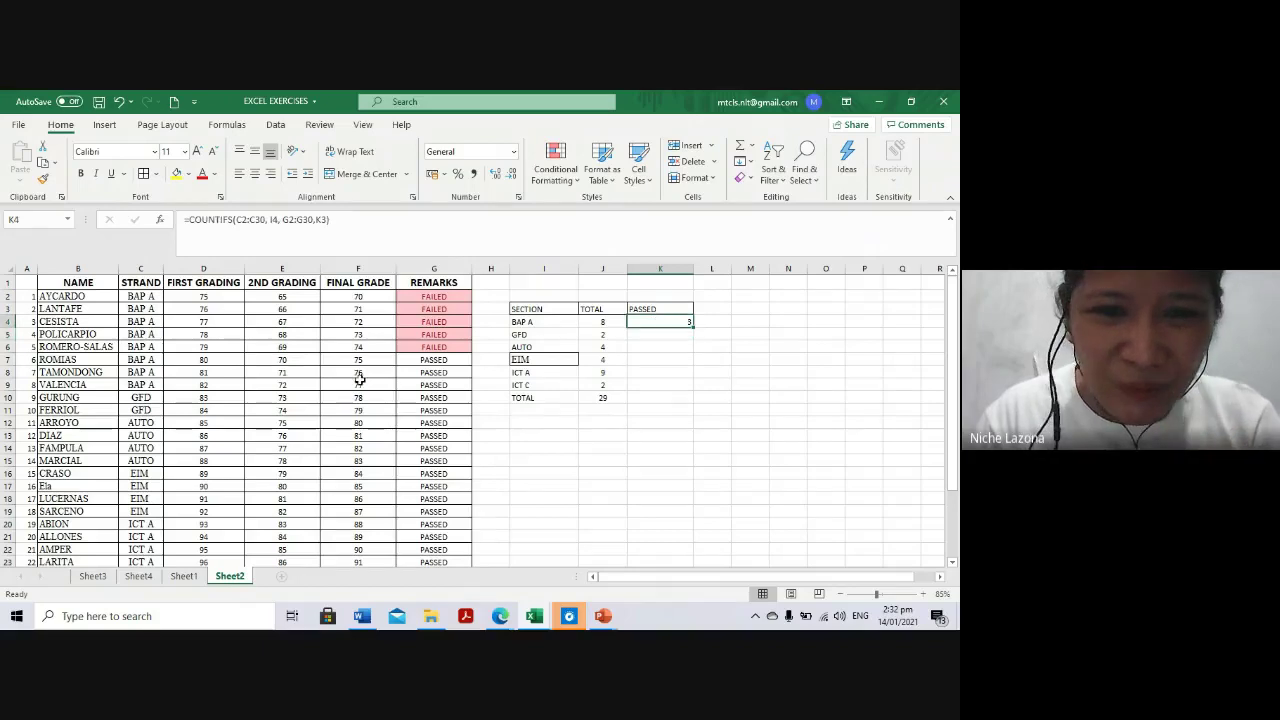
drag(437, 361, 100, 376)
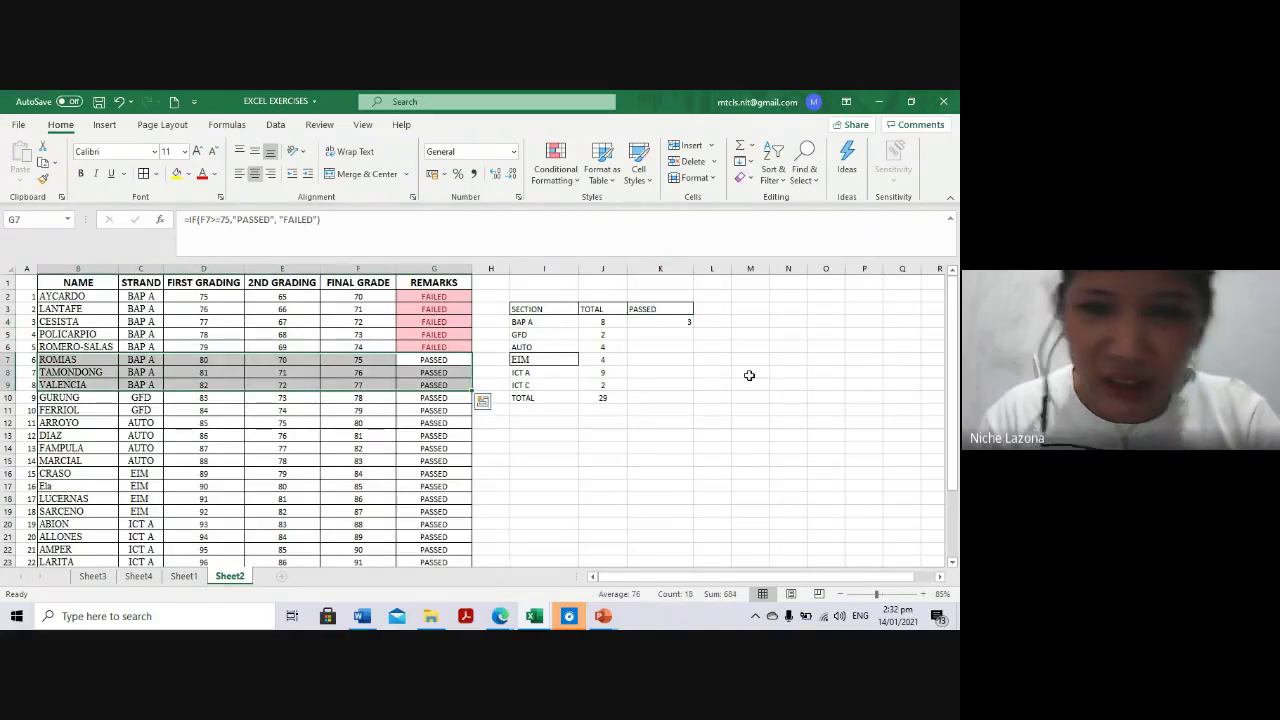
click(676, 320)
double_click(676, 320)
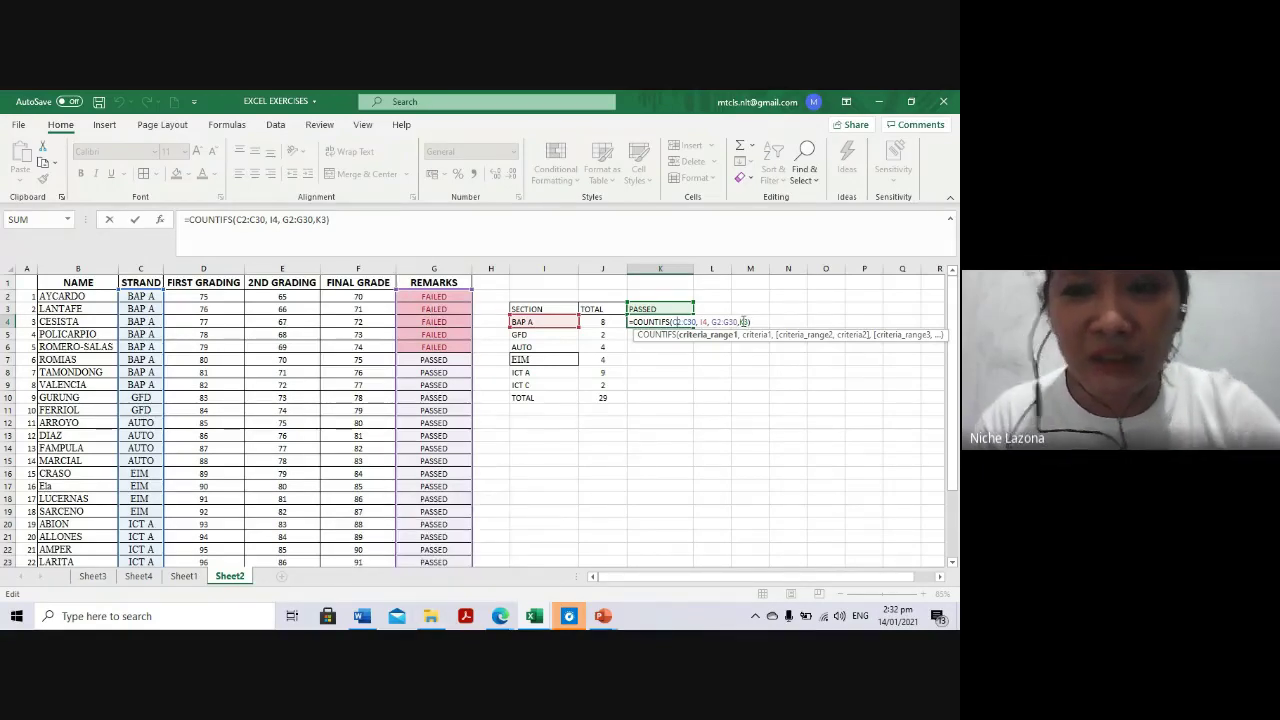
click(743, 321)
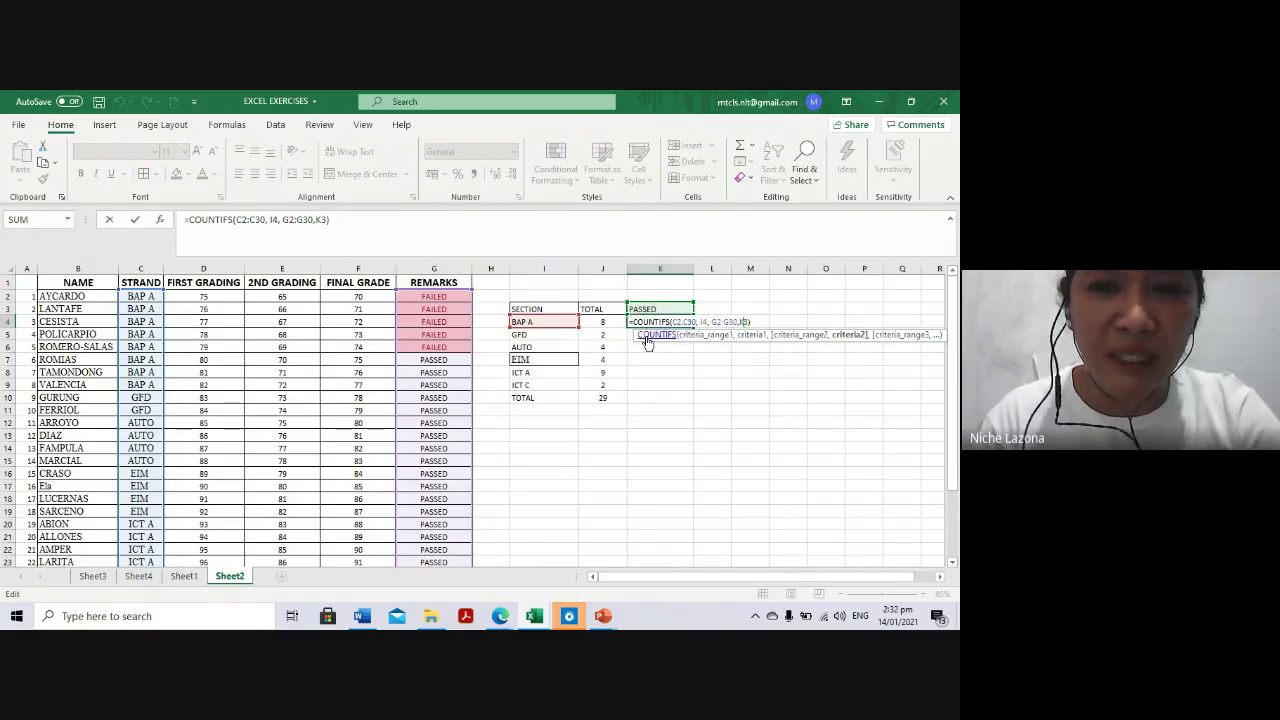
key(Escape)
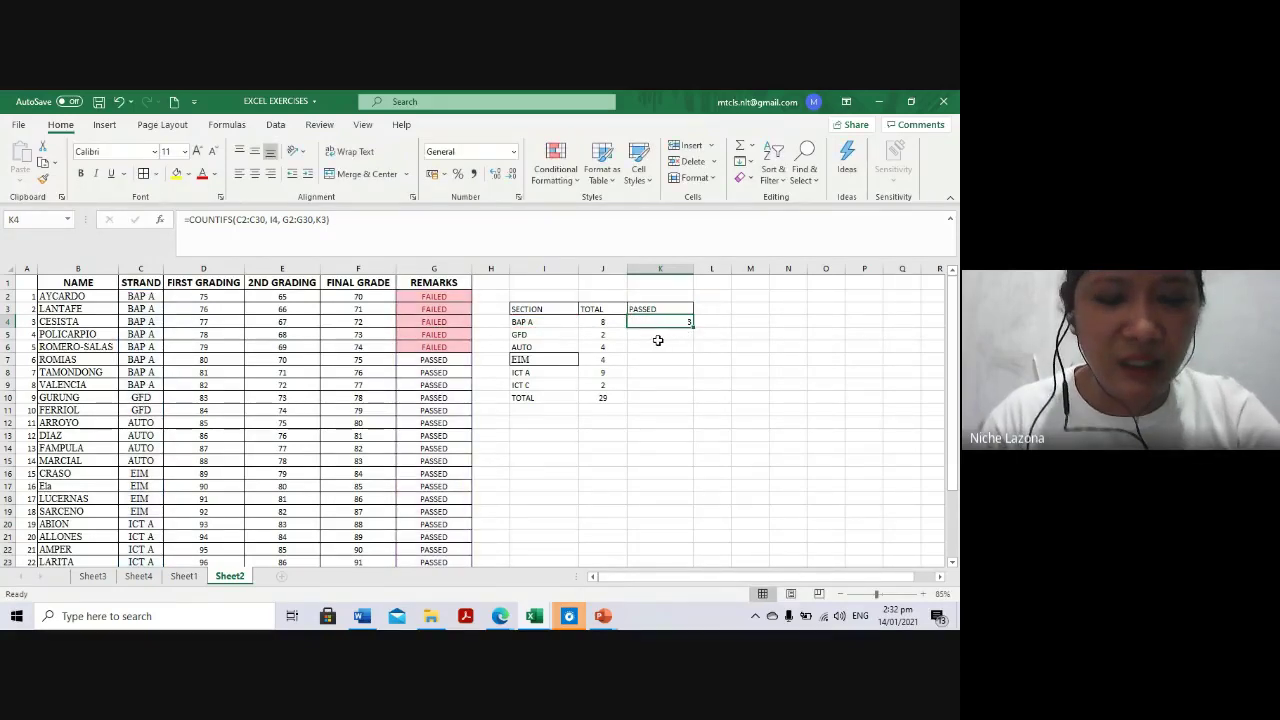
Copy K4 into K5:K9 and inspect K5's shifted formula, which returns 0
key(ctrl+c)
drag(663, 334, 663, 388)
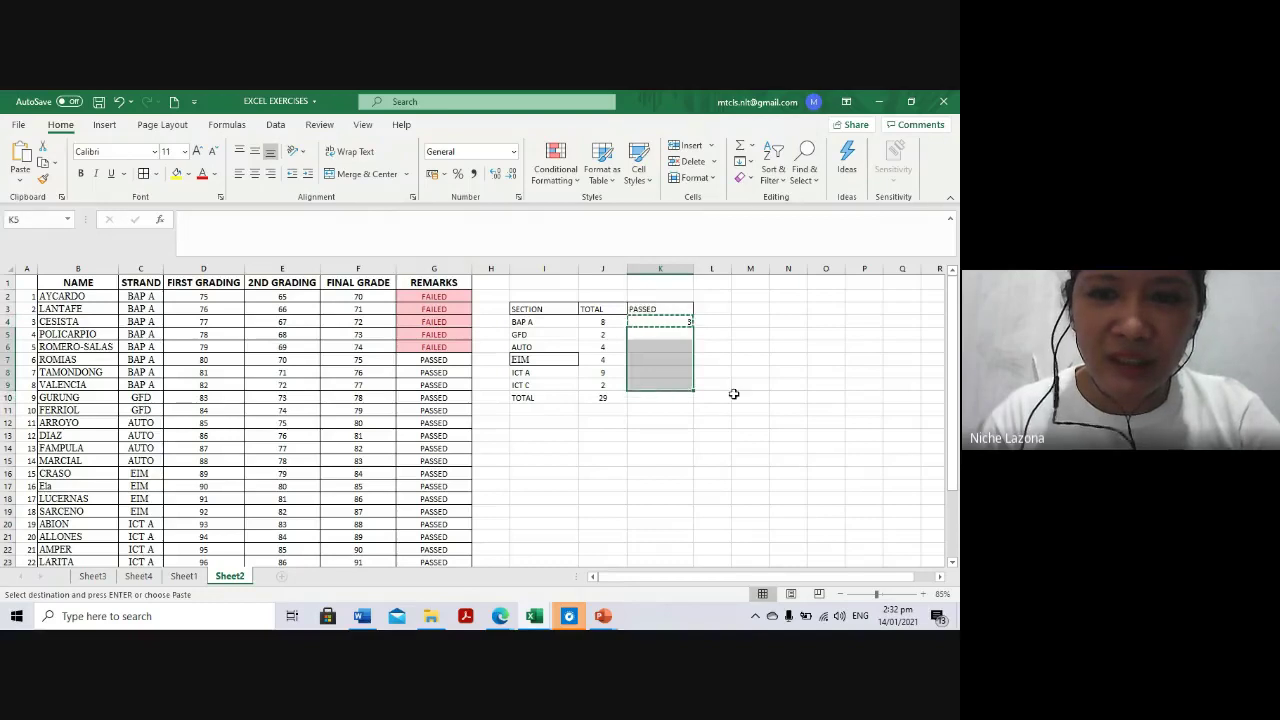
key(ctrl+v)
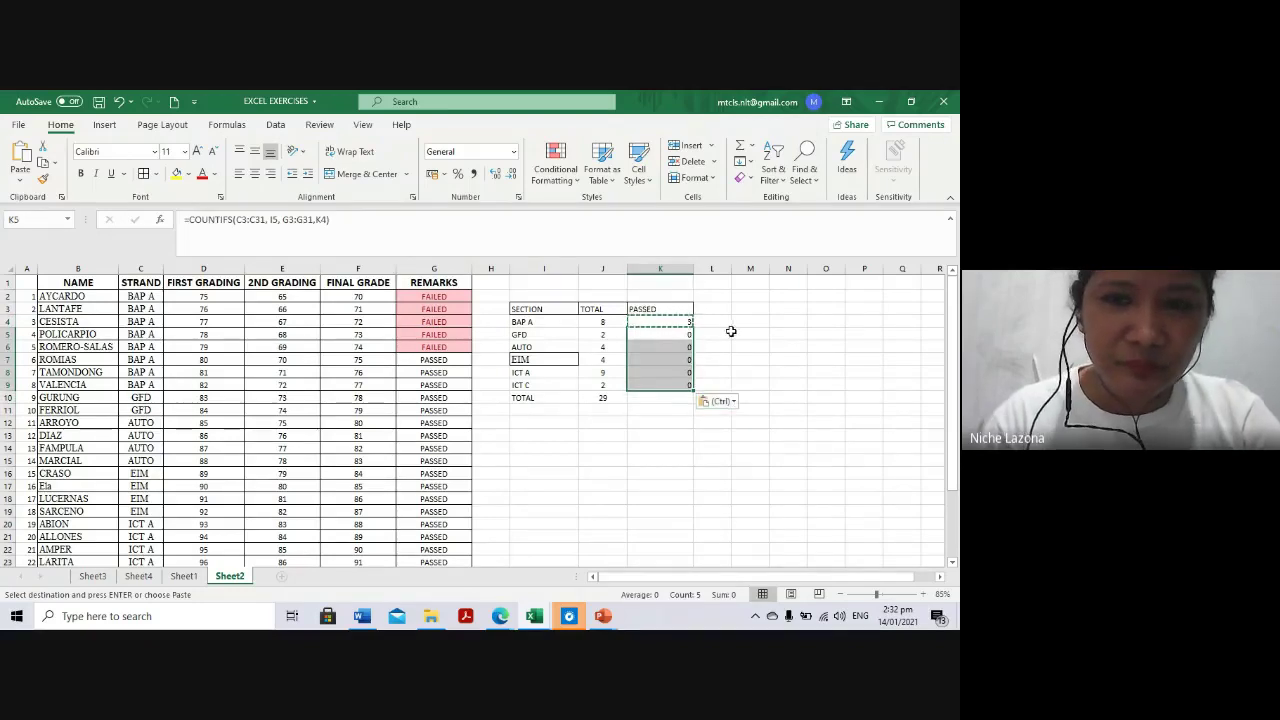
double_click(668, 334)
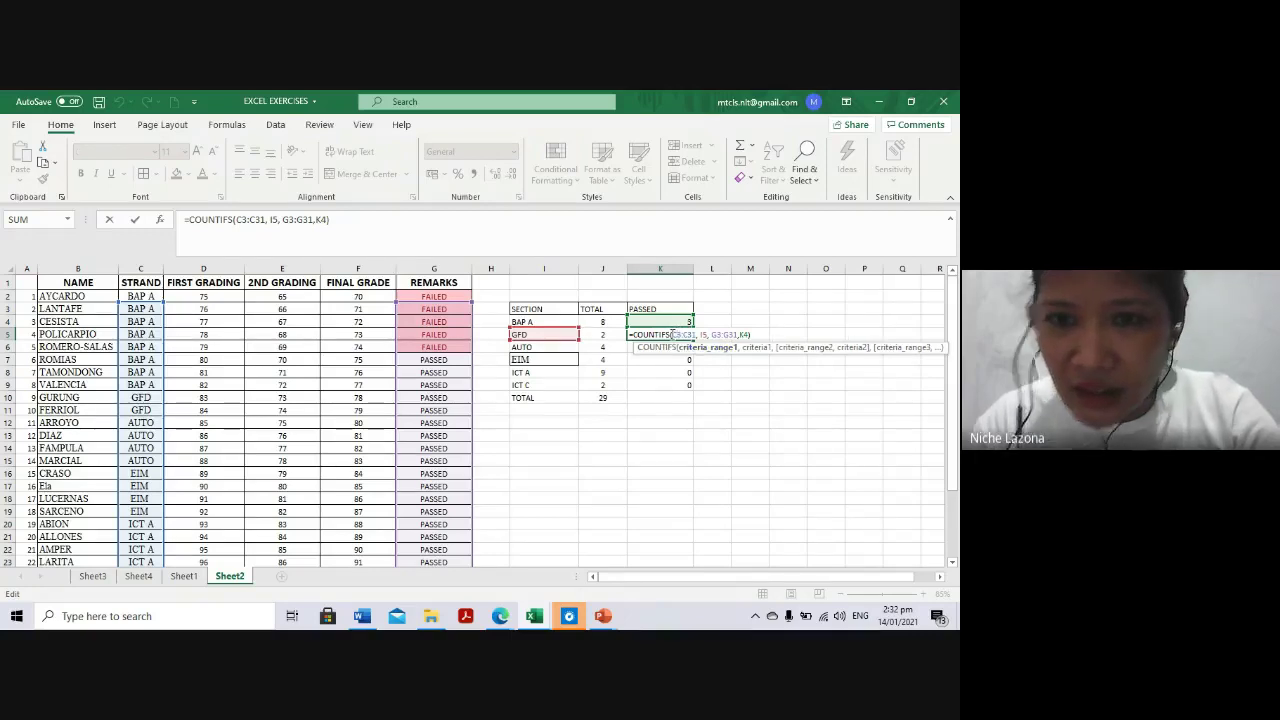
Add $ anchors so K4 reads =COUNTIFS($C2:C30,I4,$G2:G30,$K3)
key(Return)
click(671, 322)
double_click(671, 322)
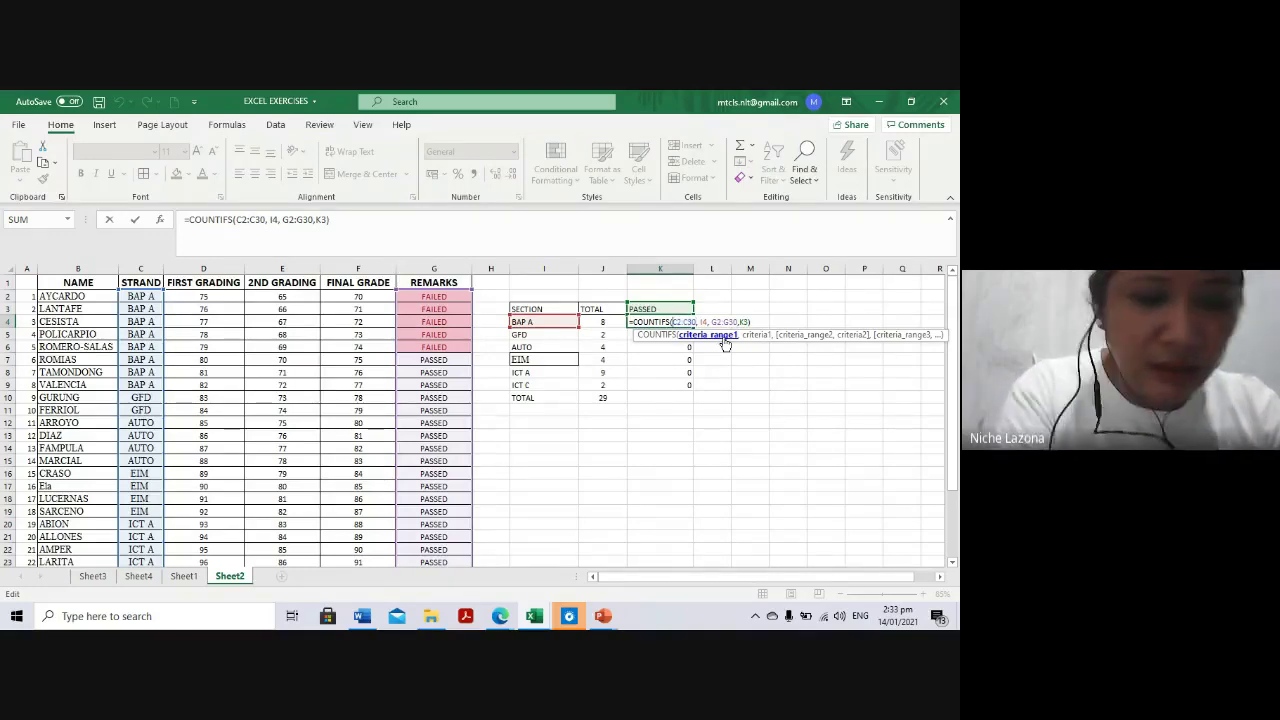
text($)
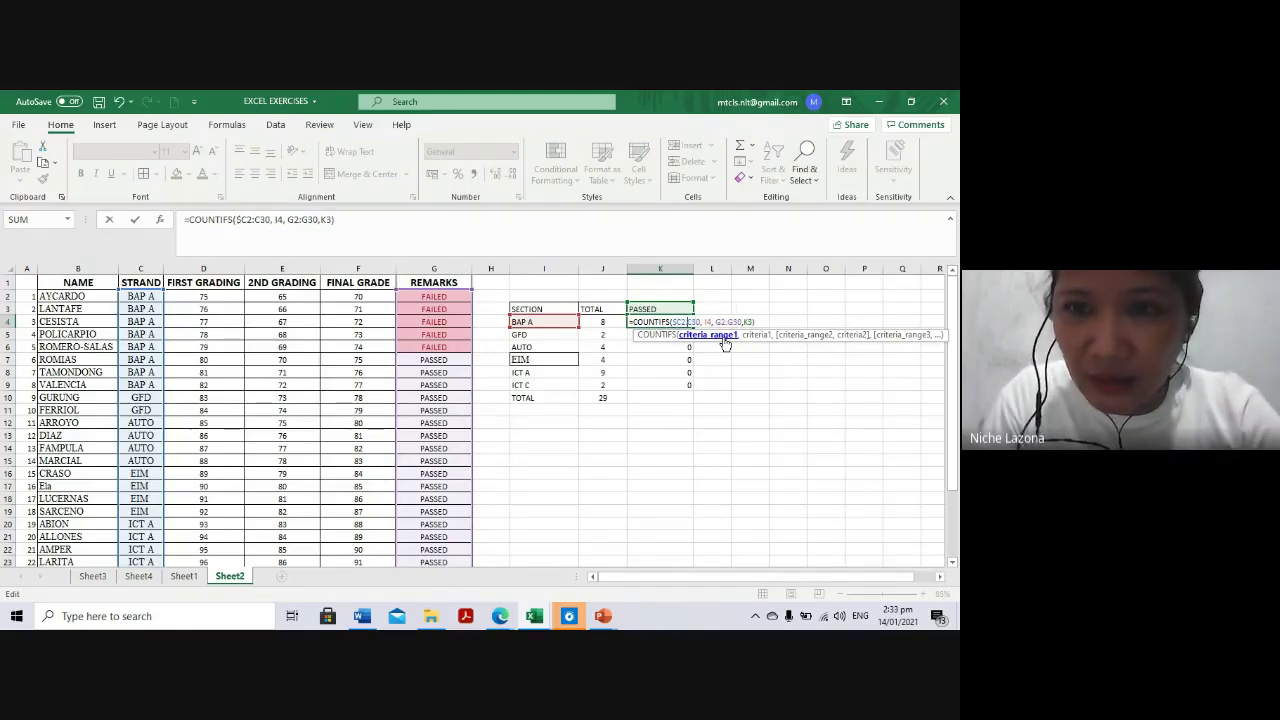
key(Right)
key(Right)
key(Right)
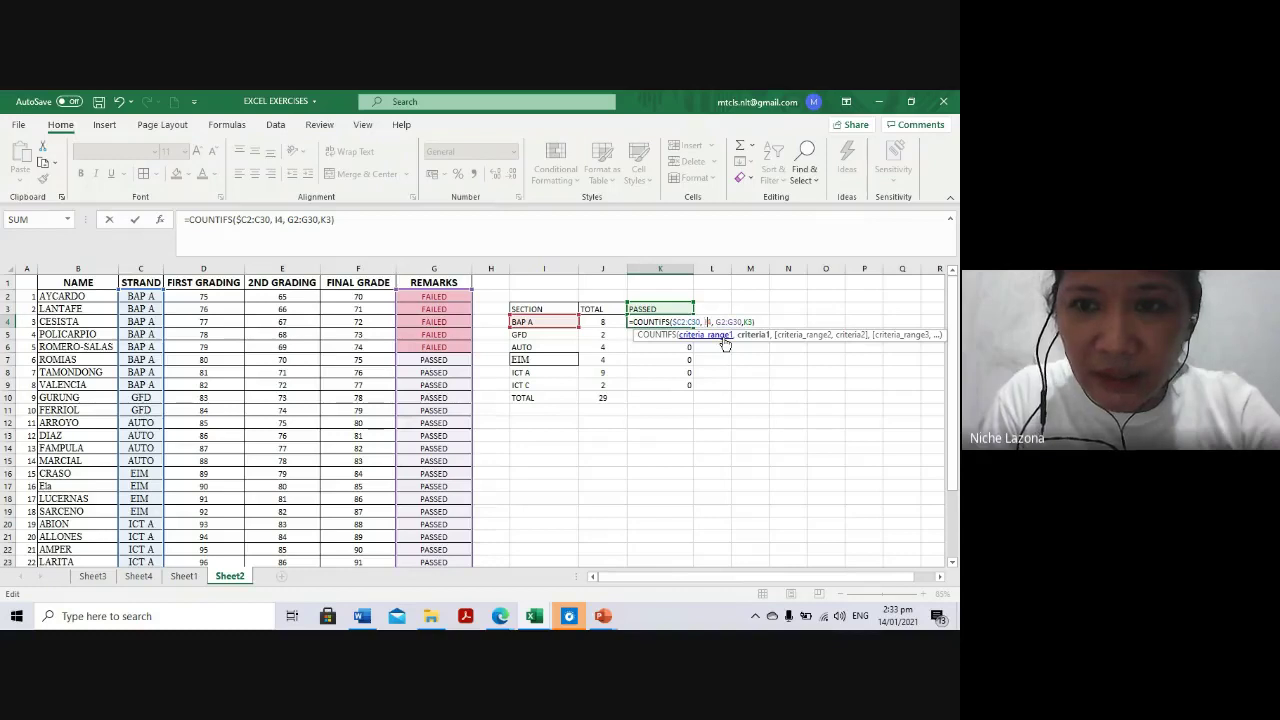
key(Right)
key(Right)
key(Right)
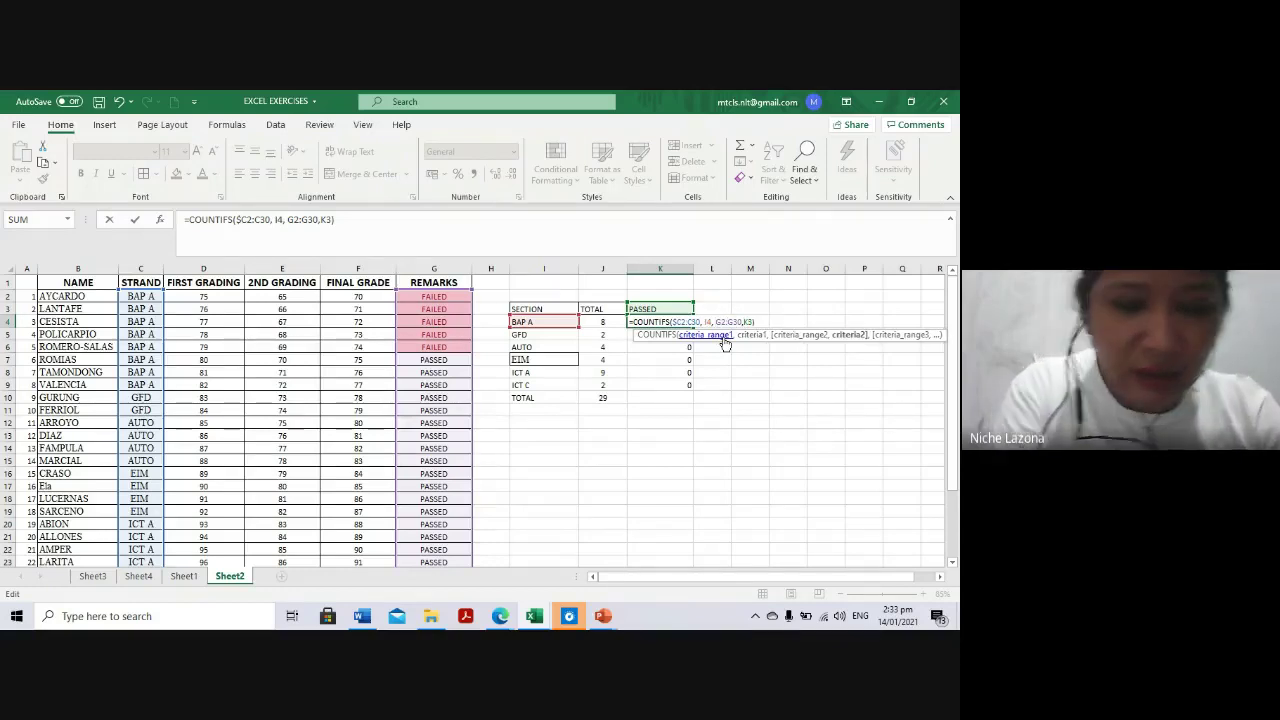
text($)
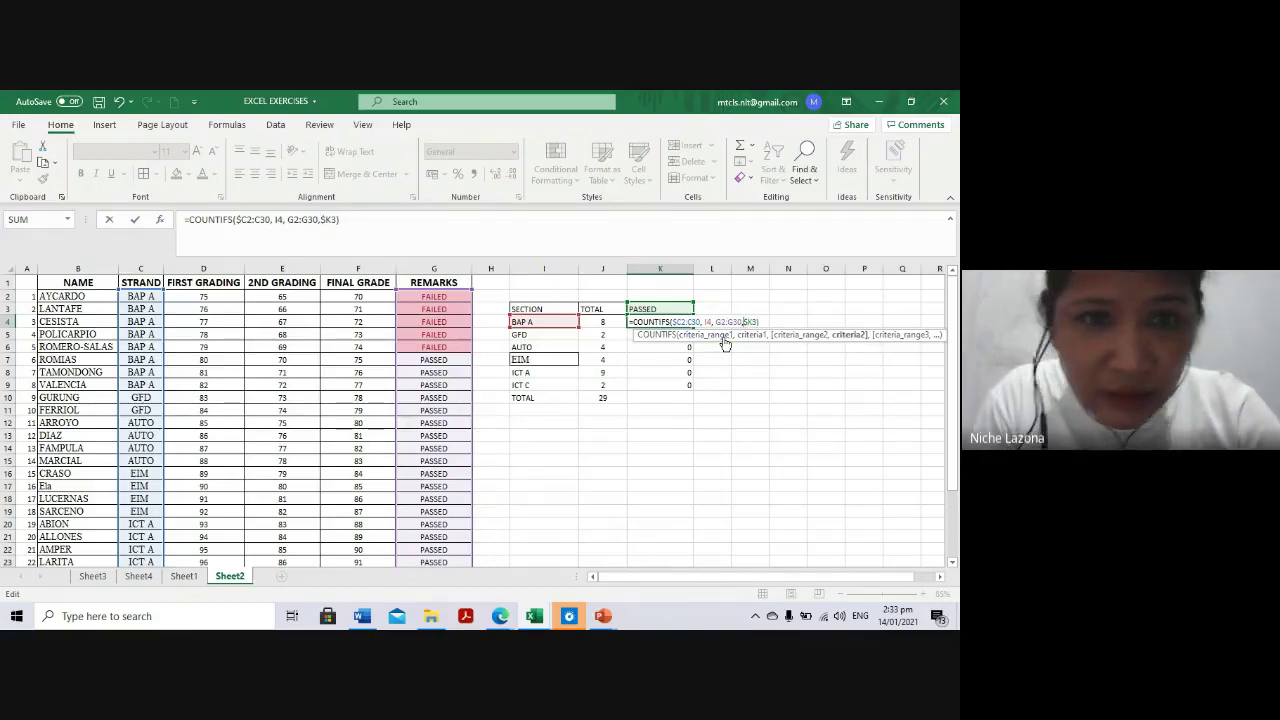
key(Left)
key(Left)
key(Left)
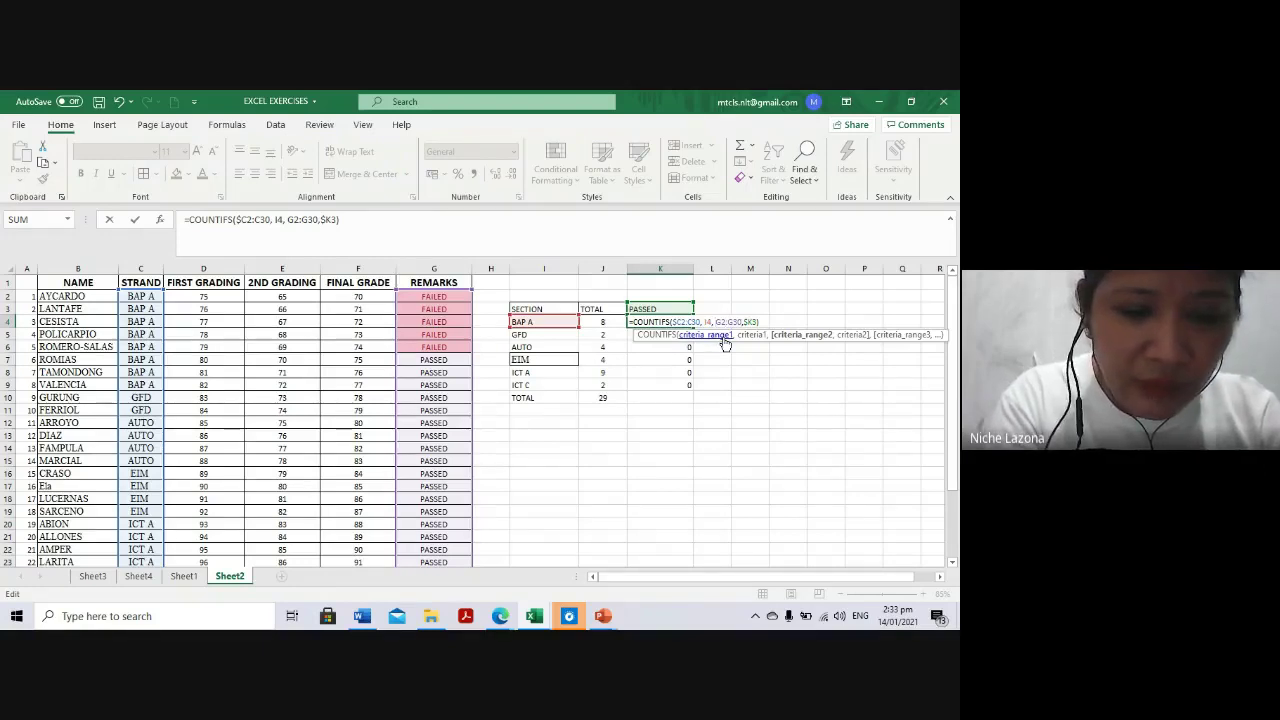
text($)
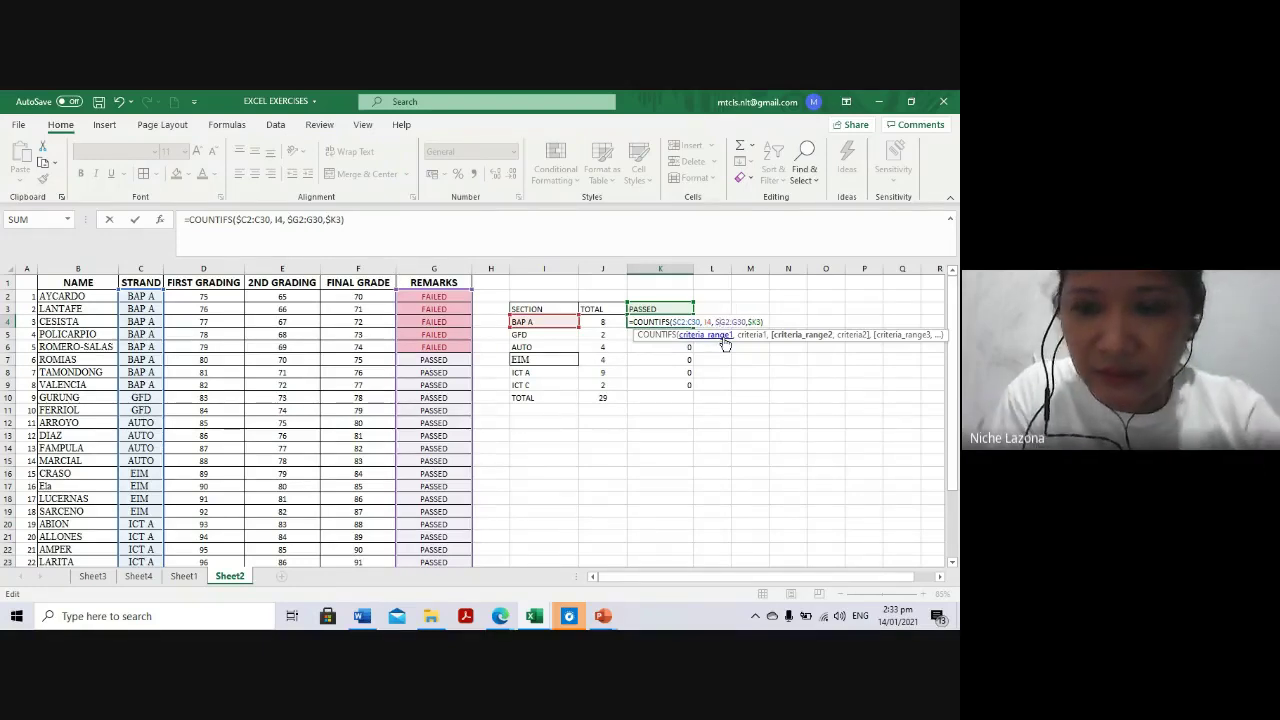
key(ctrl+Return)
Copy the anchored K4 formula into K5
key(ctrl+c)
key(Down)
key(ctrl+v)
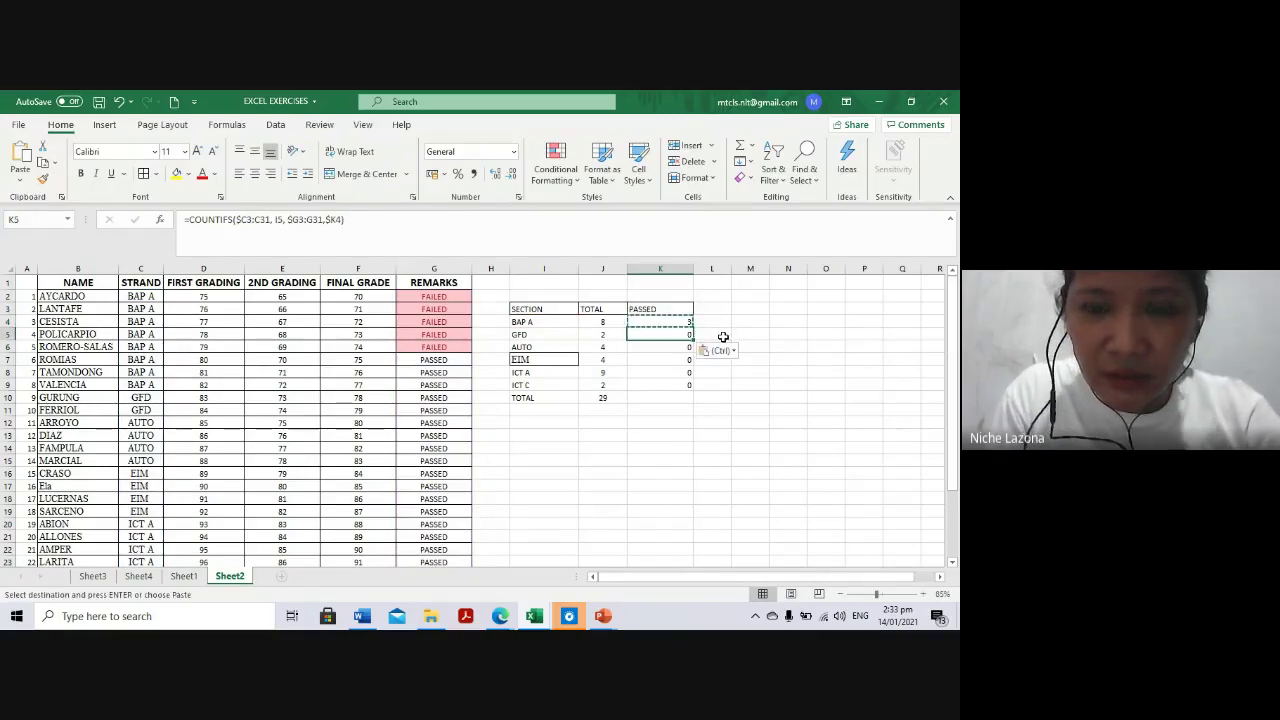
Change K4 to the row-locked =COUNTIFS(C$2:C30,I4,G$2:G30,K$3)
double_click(666, 334)
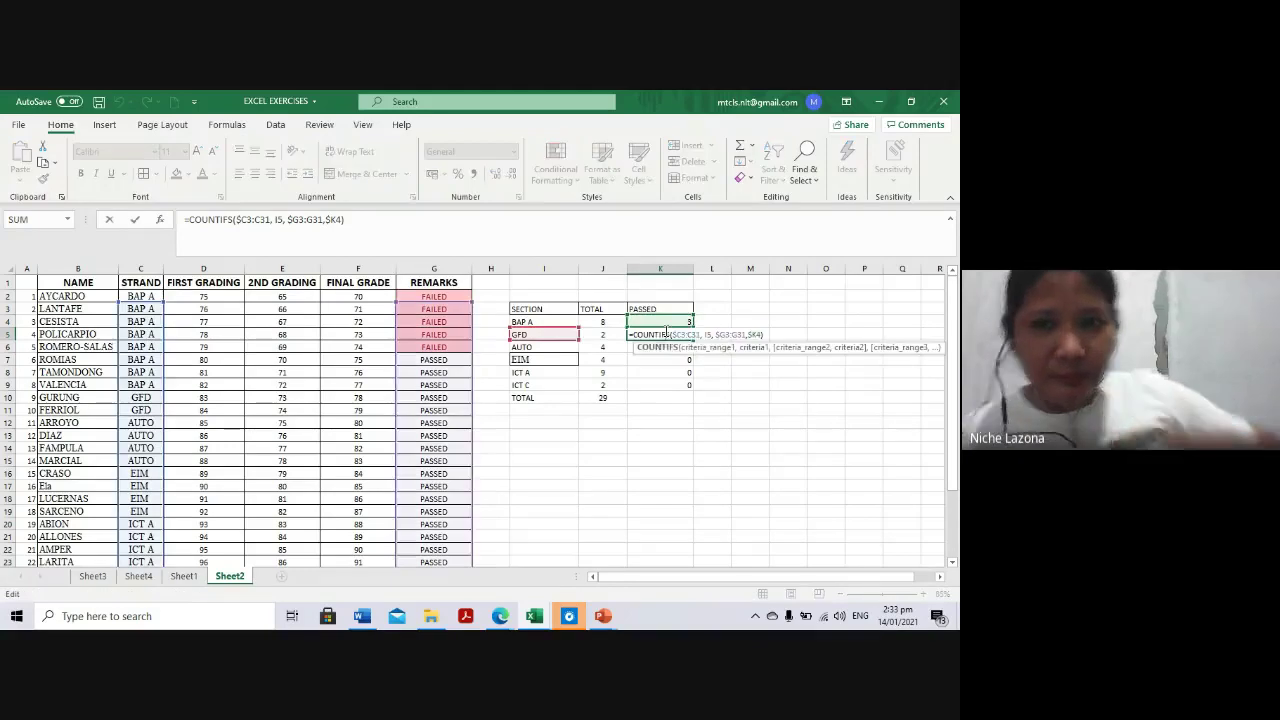
key(Escape)
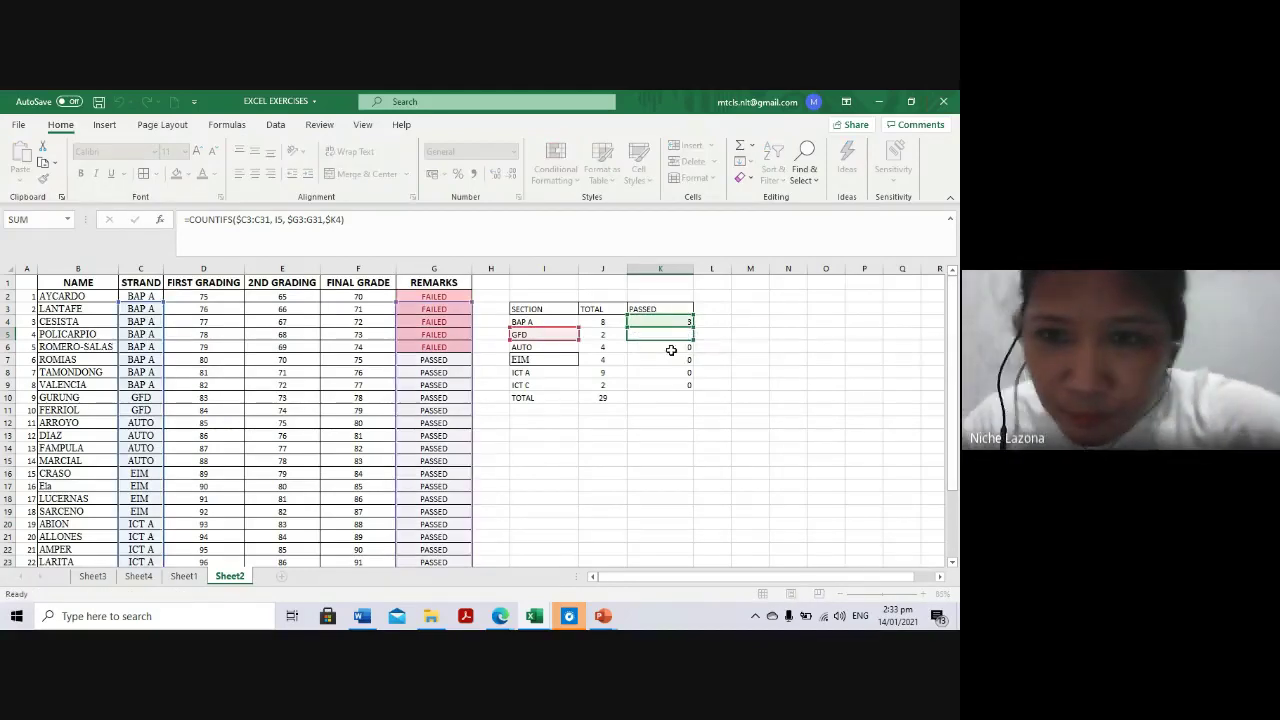
double_click(683, 322)
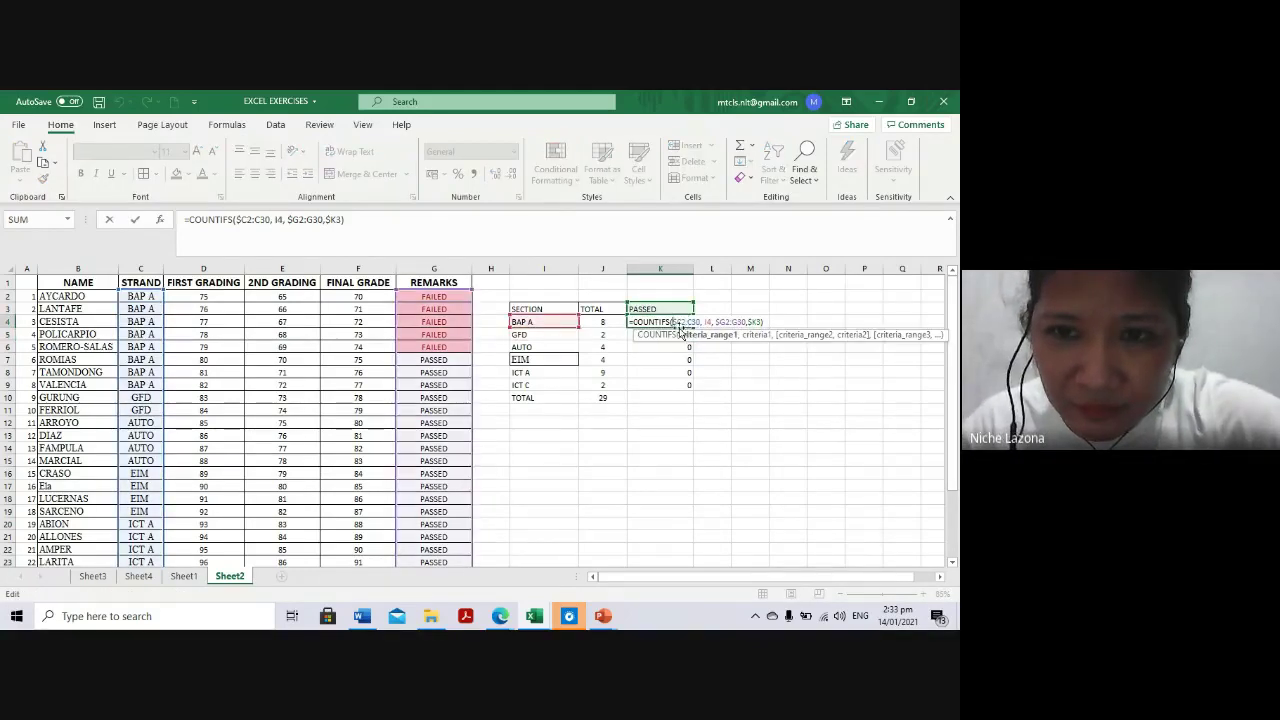
key(BackSpace)
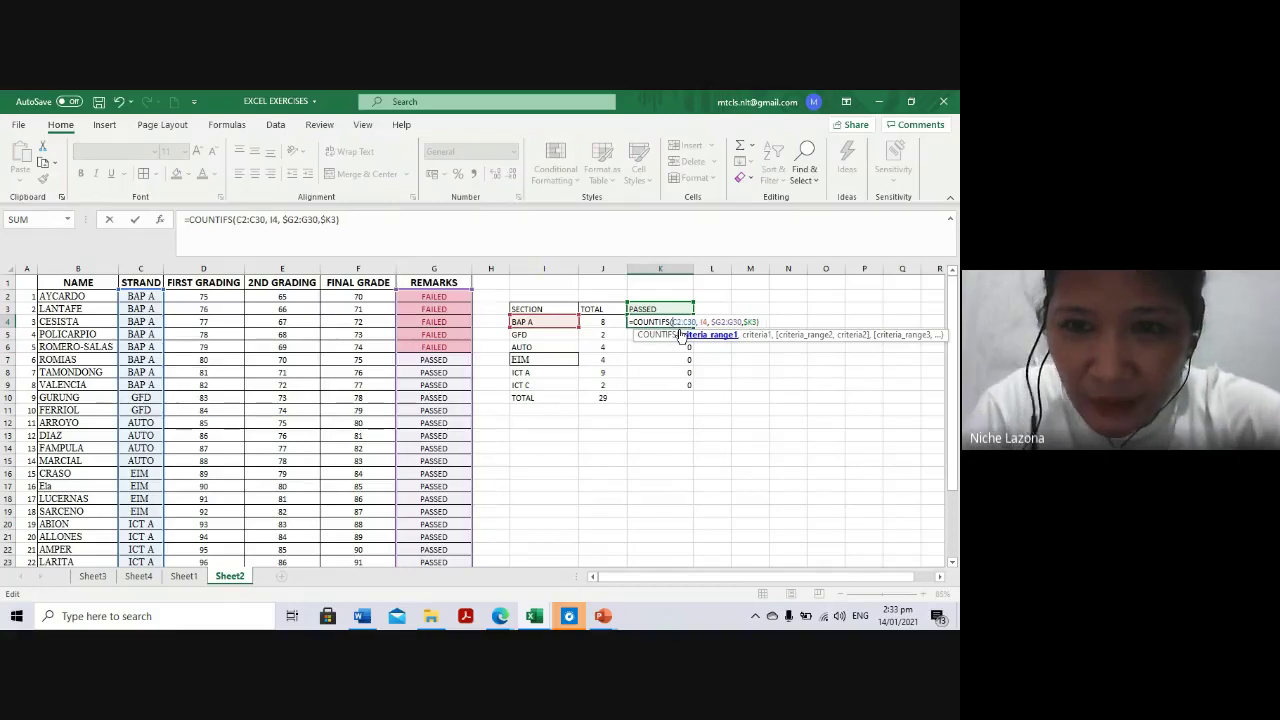
text($)
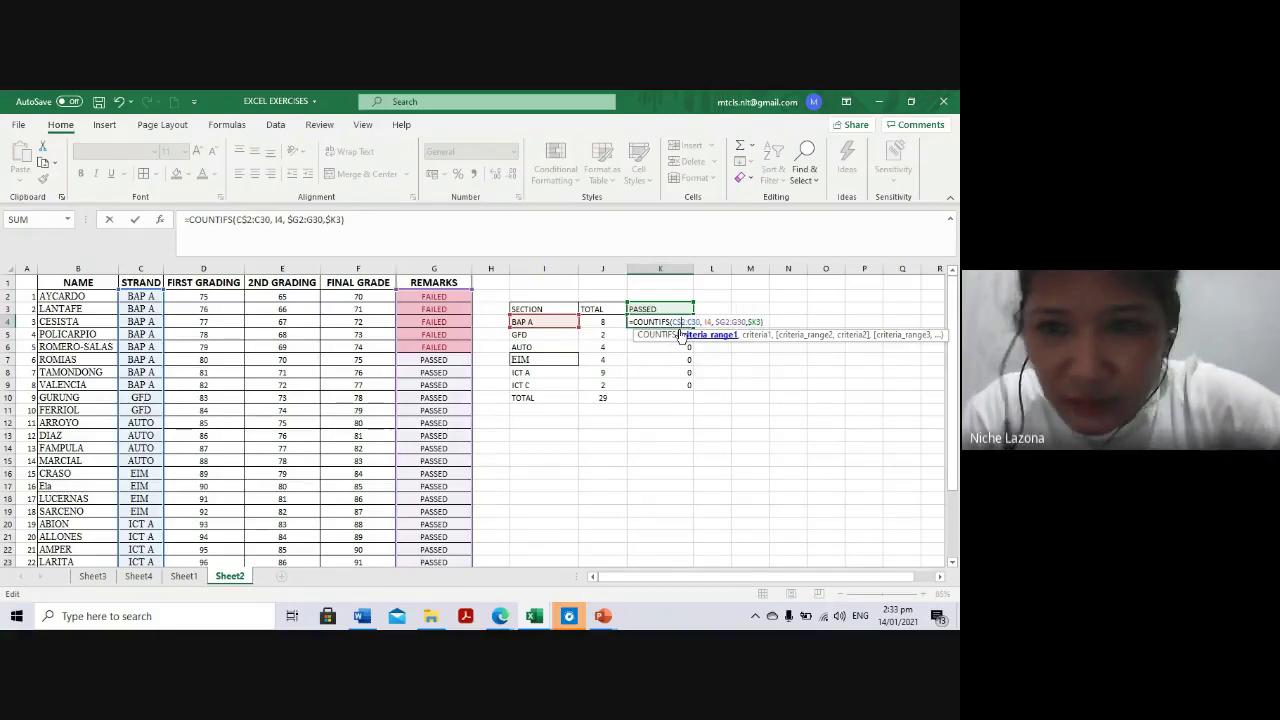
key(Right)
key(Right)
key(Right)
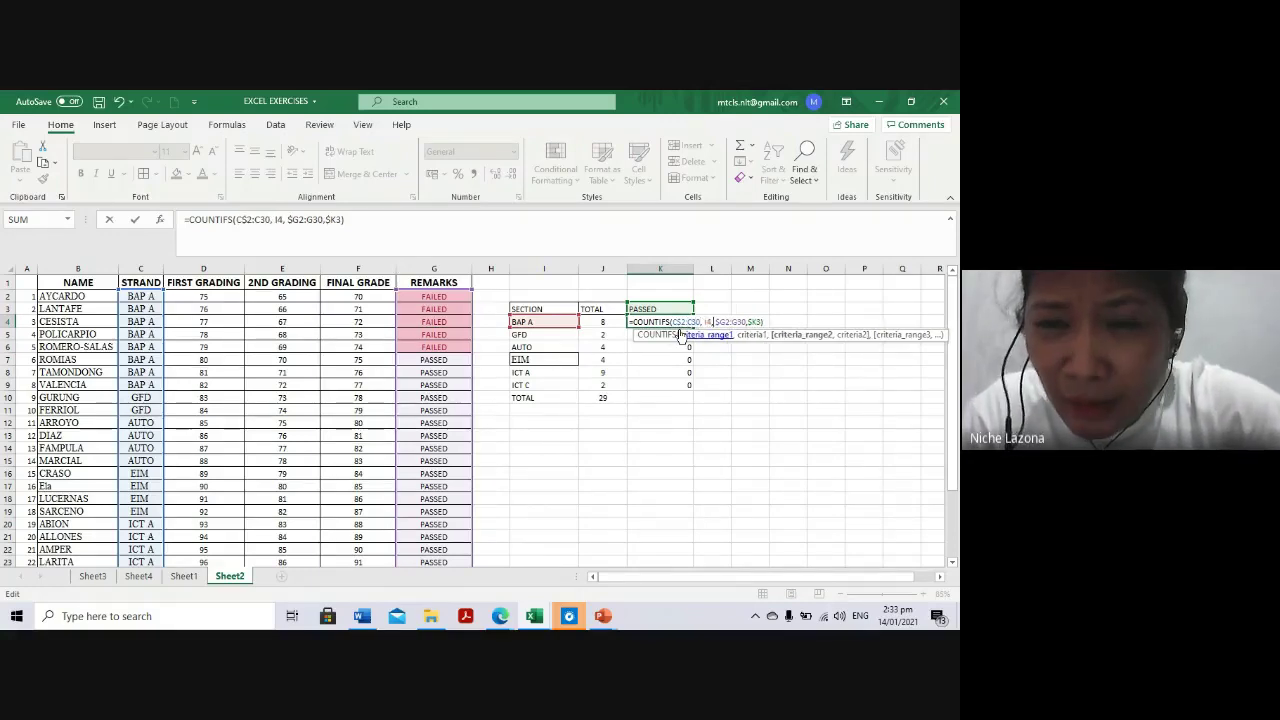
key(BackSpace)
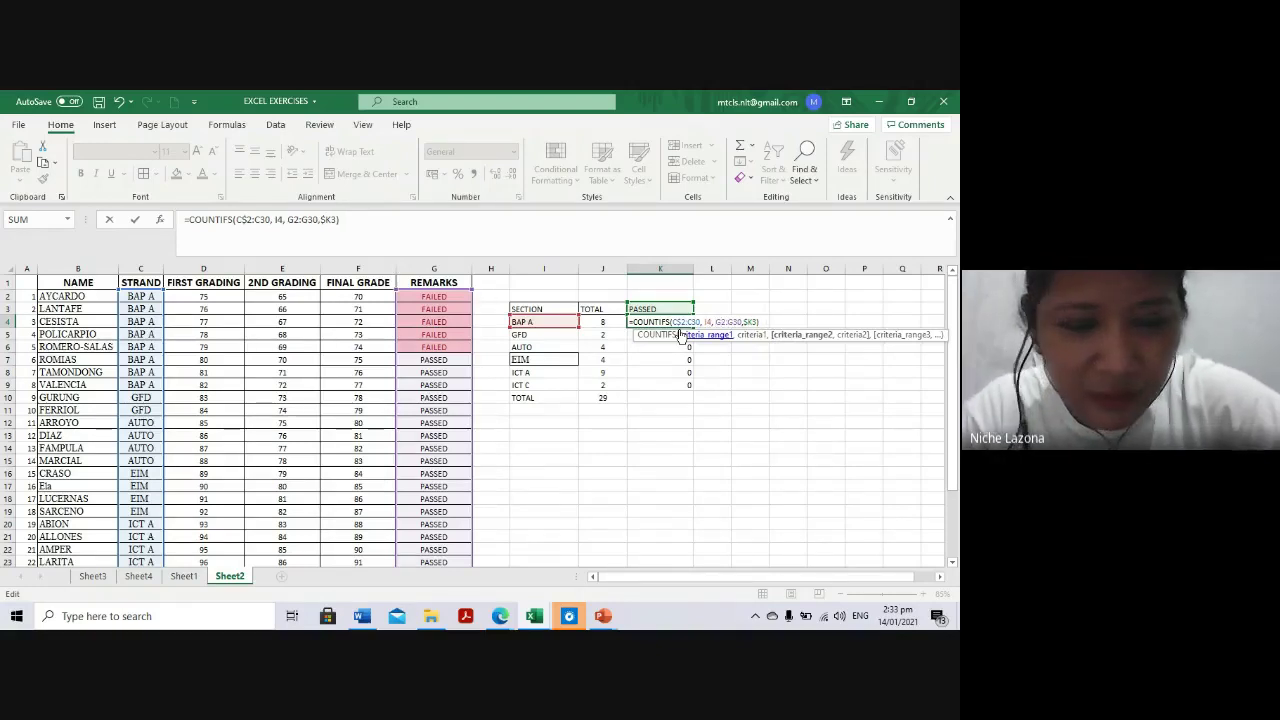
text($)
key(Right)
key(Right)
key(Right)
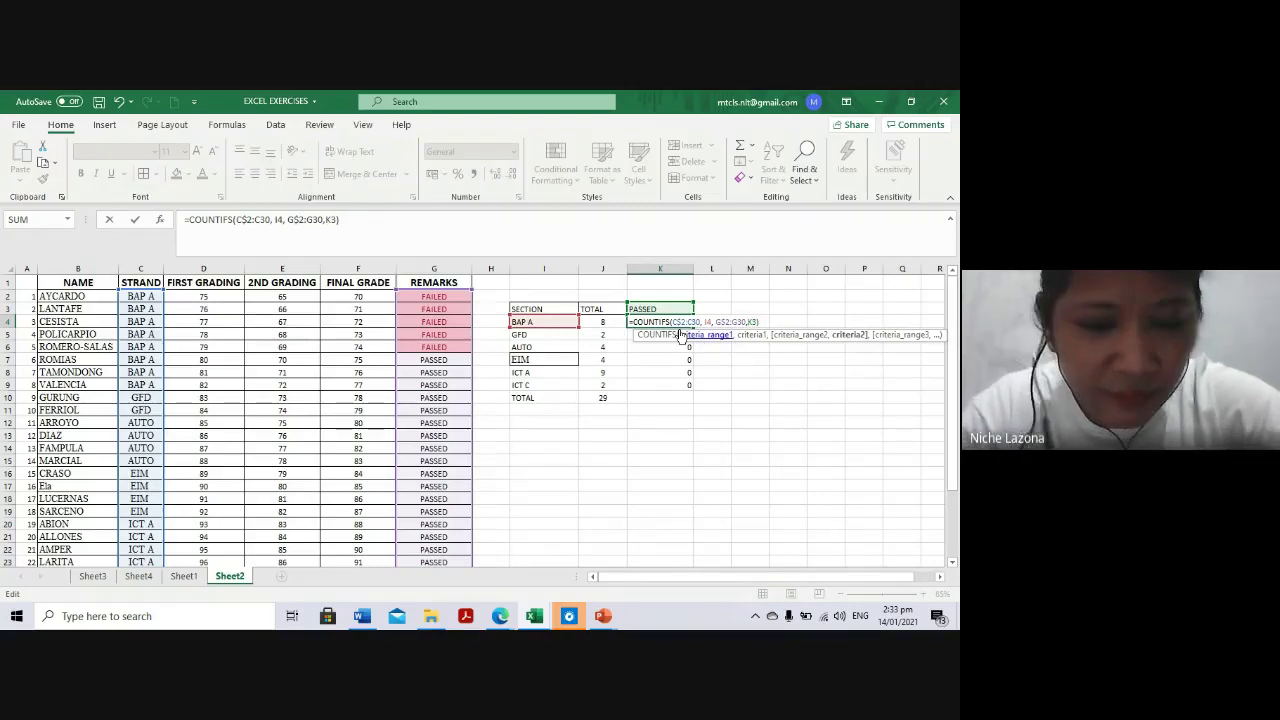
key(Return)
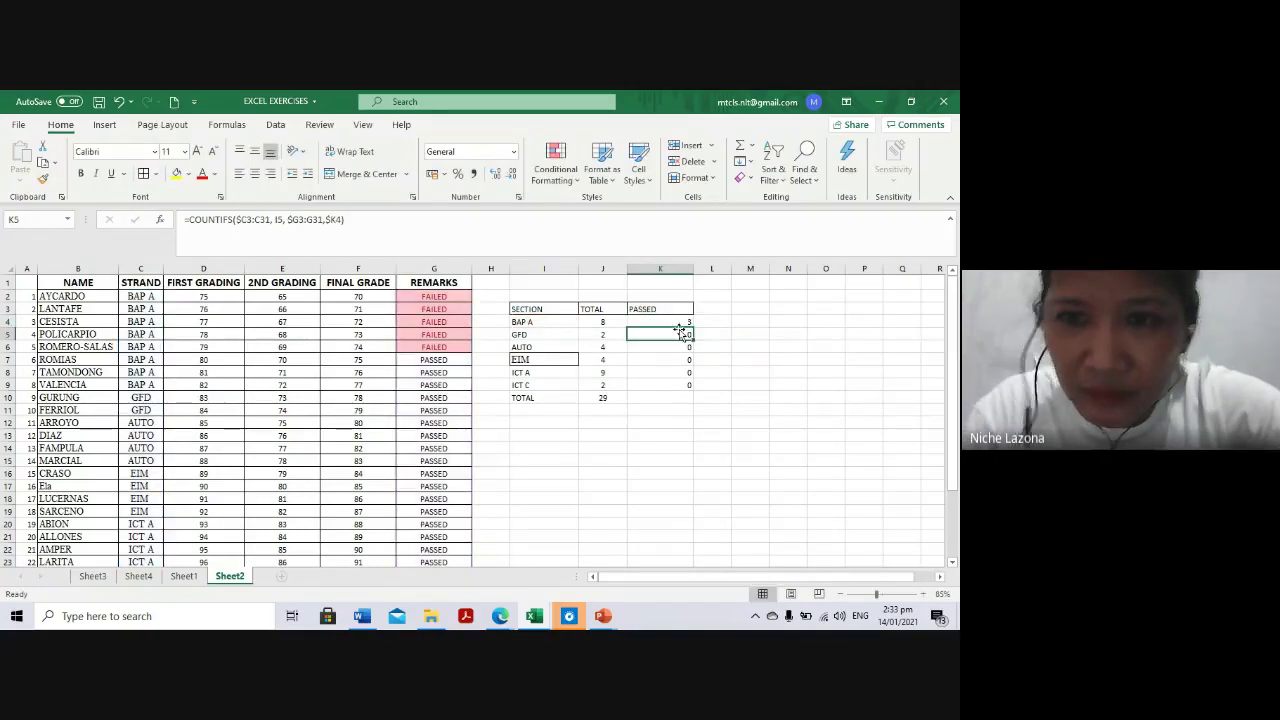
Copy K4 into K5 and compare the K5 and K4 formulas against the GFD remarks
key(Up)
key(ctrl+c)
key(Down)
key(ctrl+v)
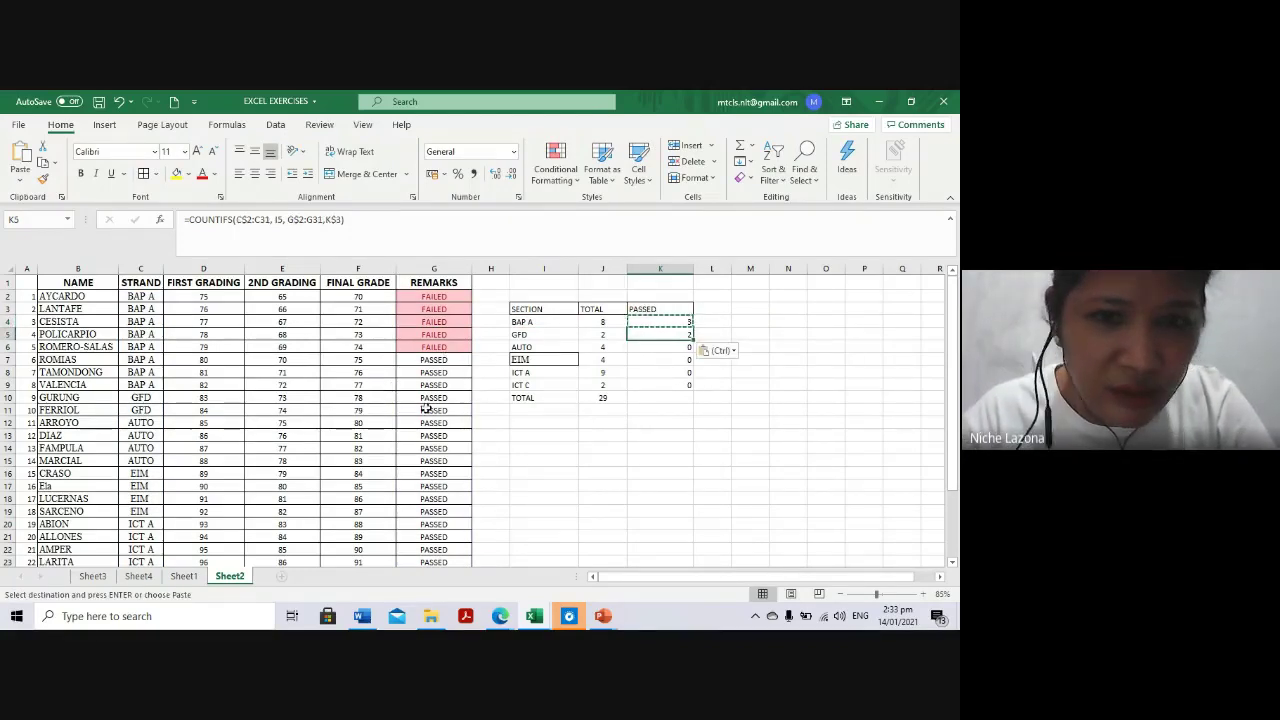
drag(430, 398, 433, 423)
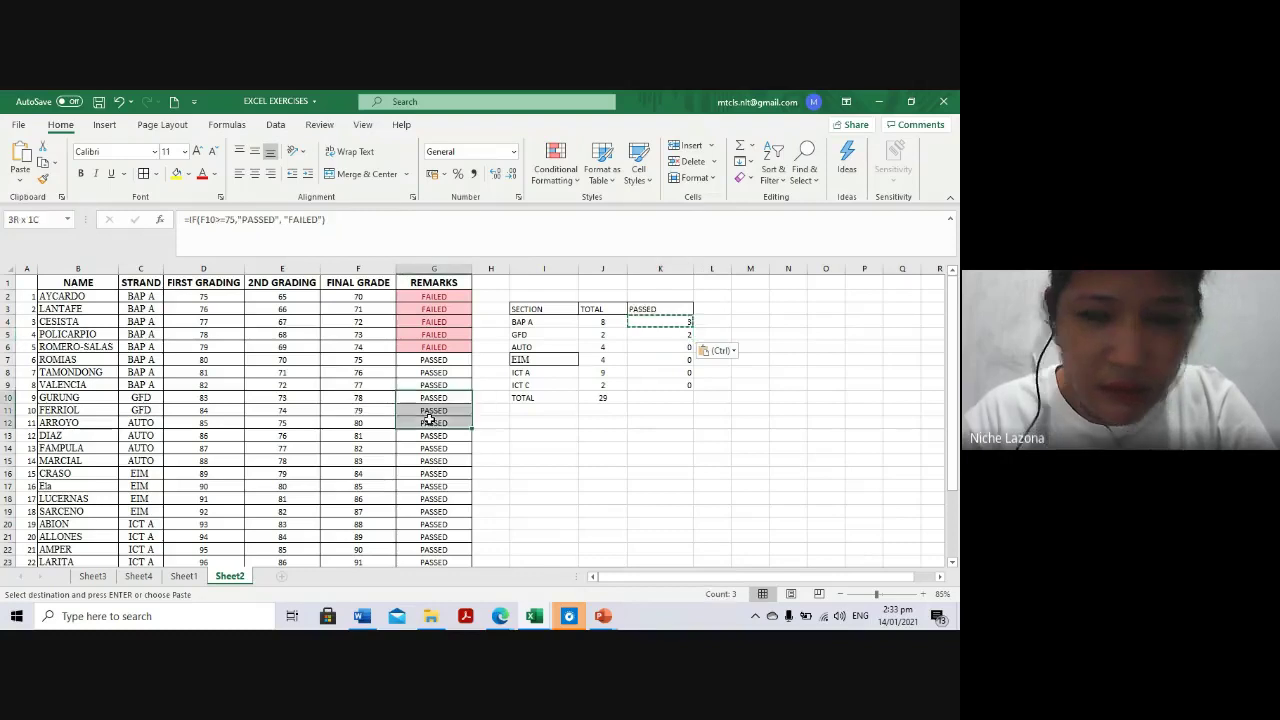
click(679, 333)
double_click(674, 335)
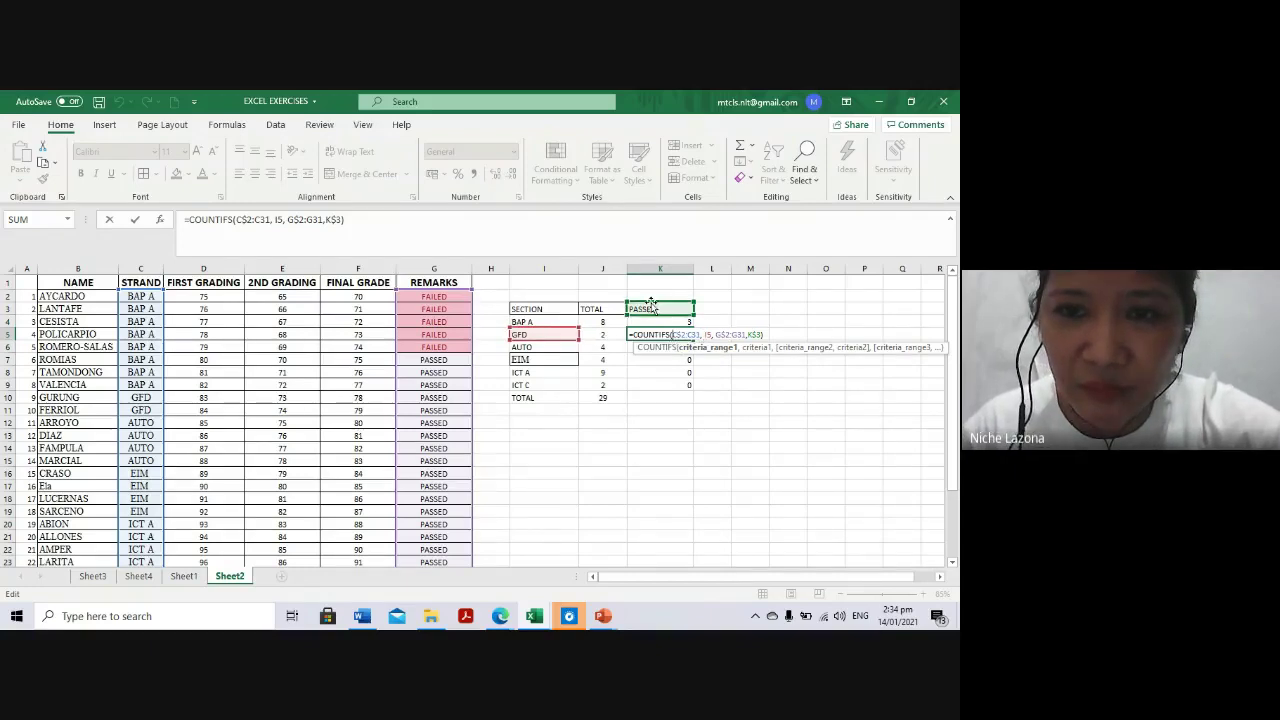
click(650, 320)
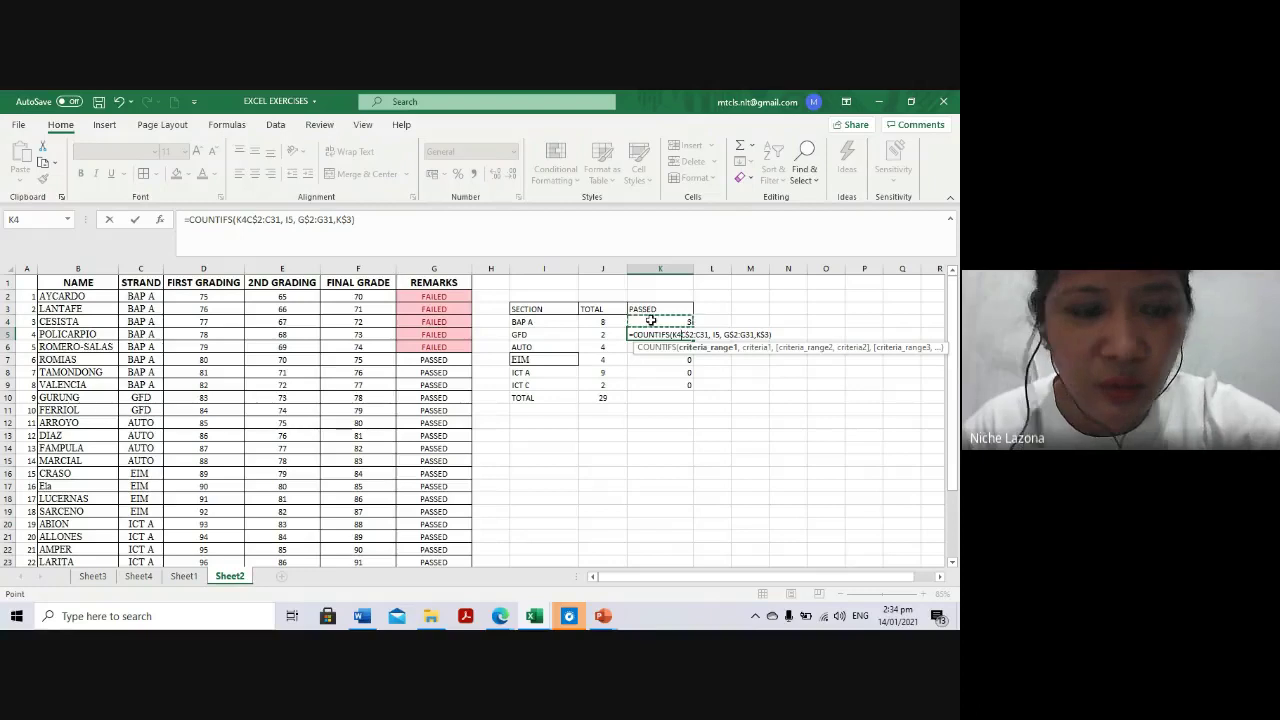
key(Escape)
click(677, 321)
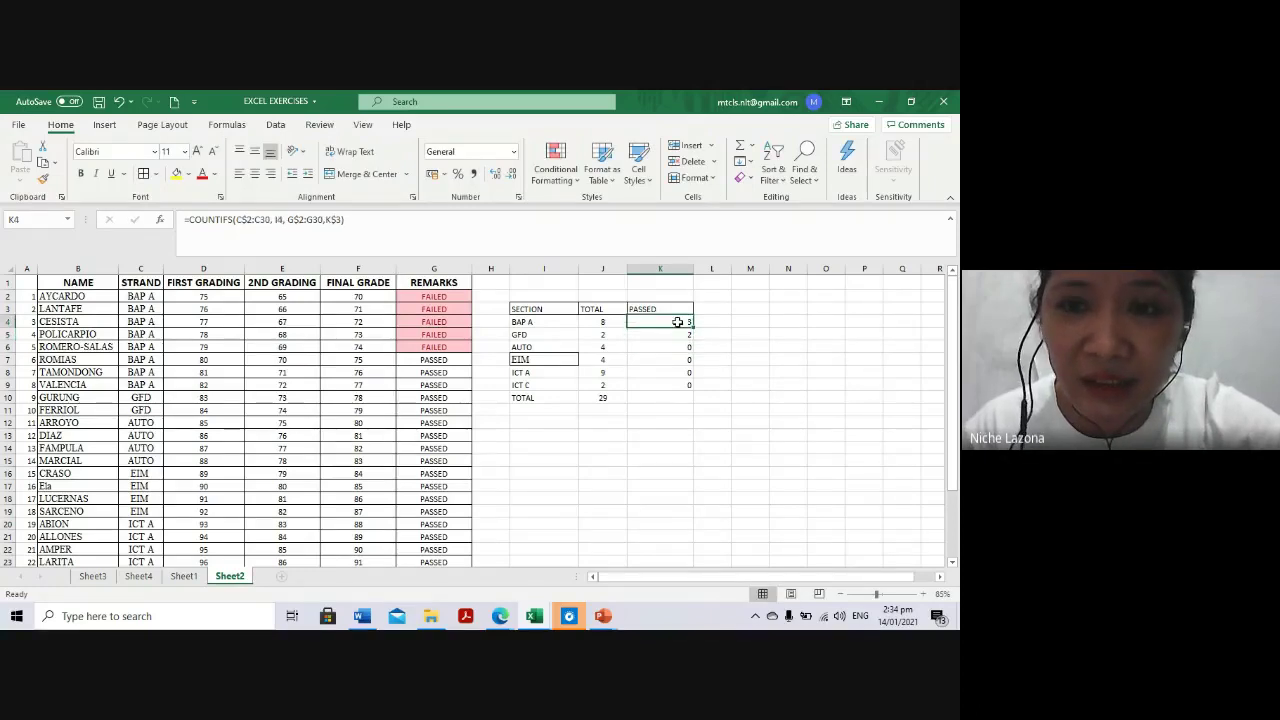
double_click(677, 321)
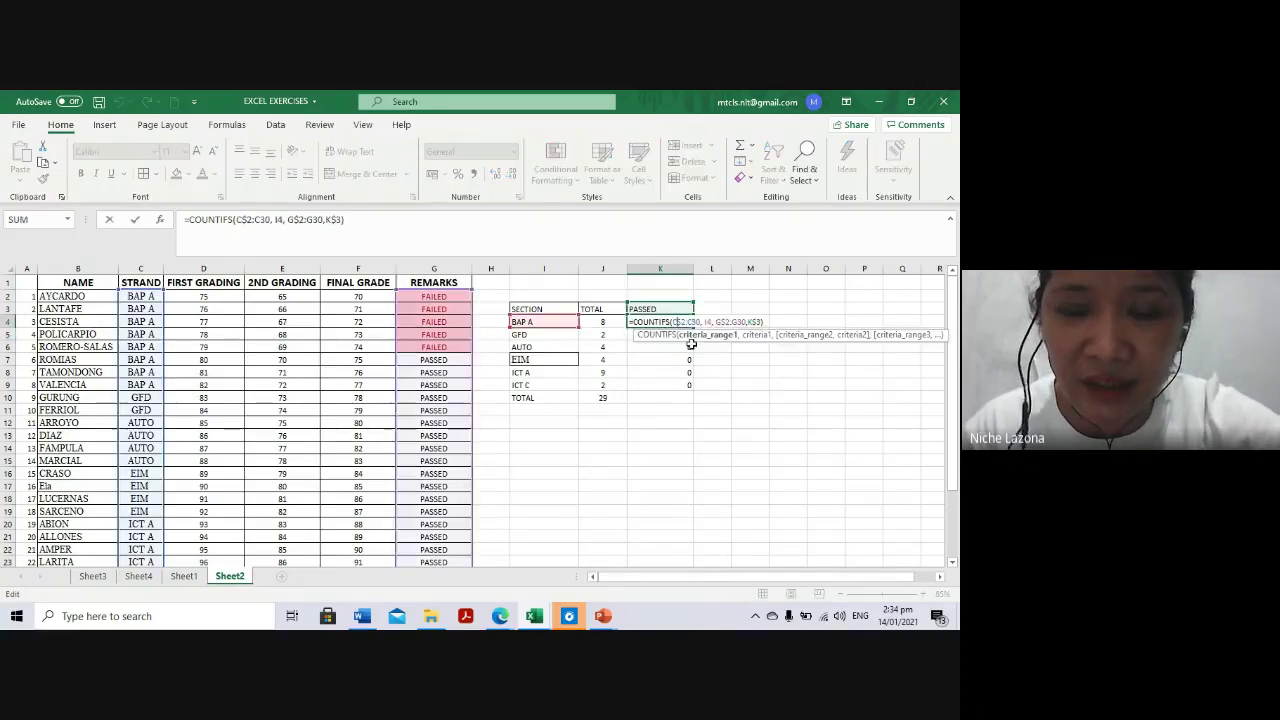
click(526, 336)
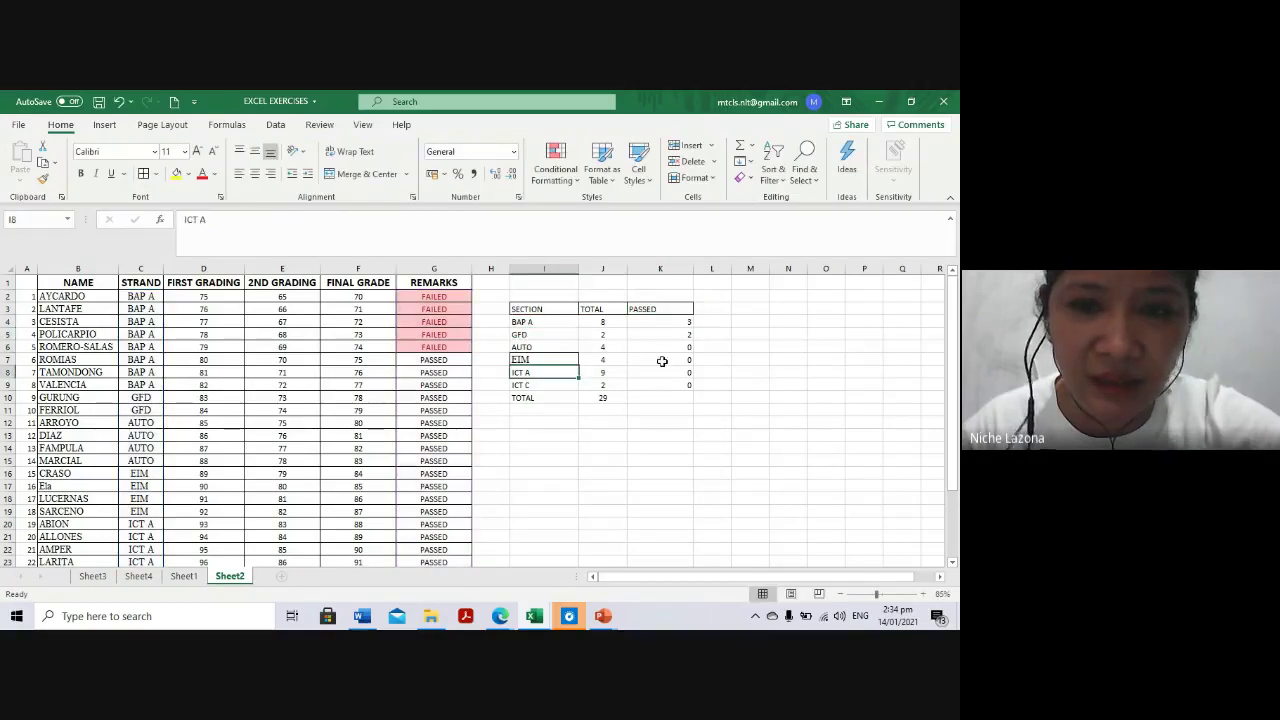
Copy K5 into K6:K9 so PASSED shows 3, 2, 4, 4, 9 and 2
click(688, 336)
key(ctrl+c)
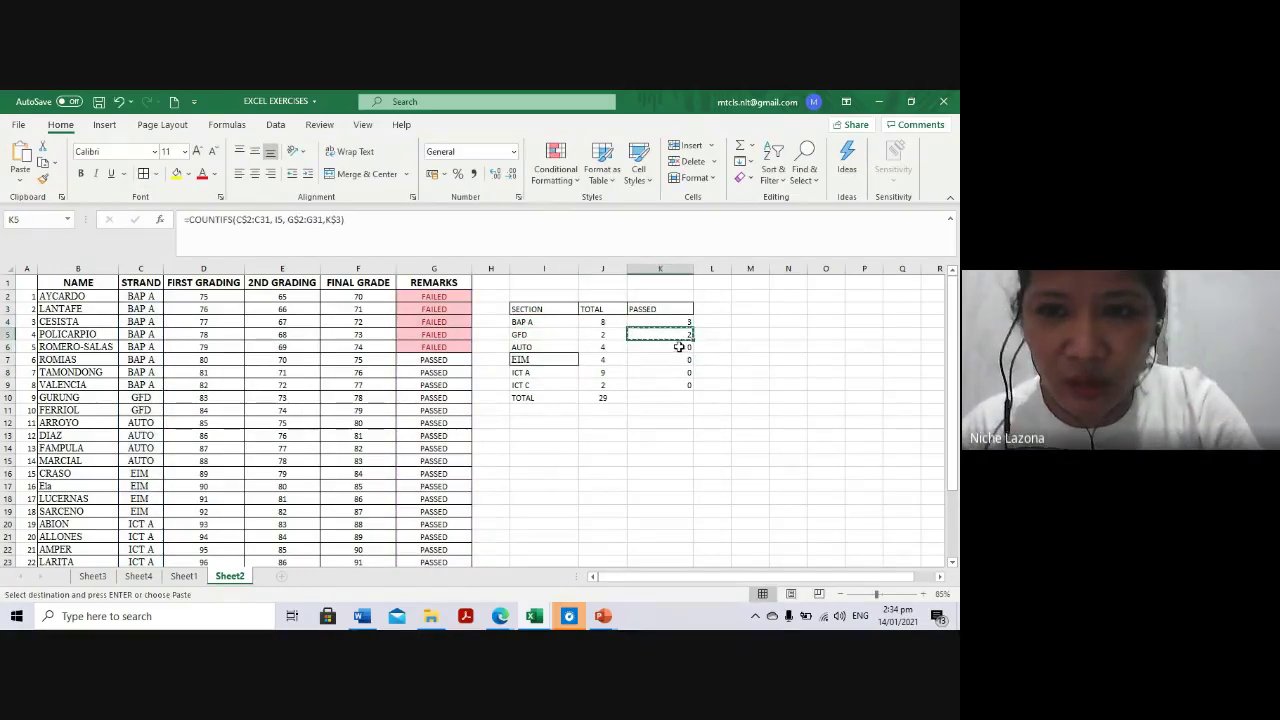
drag(691, 355, 686, 386)
key(ctrl+v)
click(750, 359)
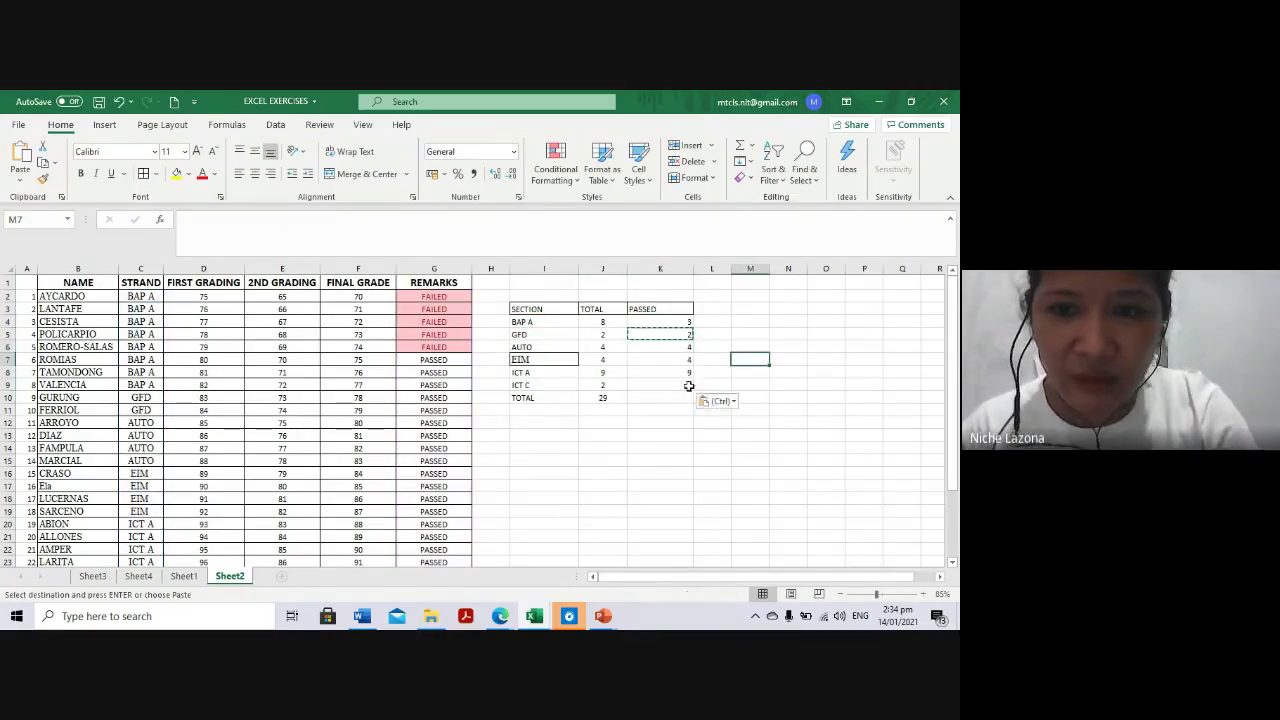
key(Escape)
click(670, 407)
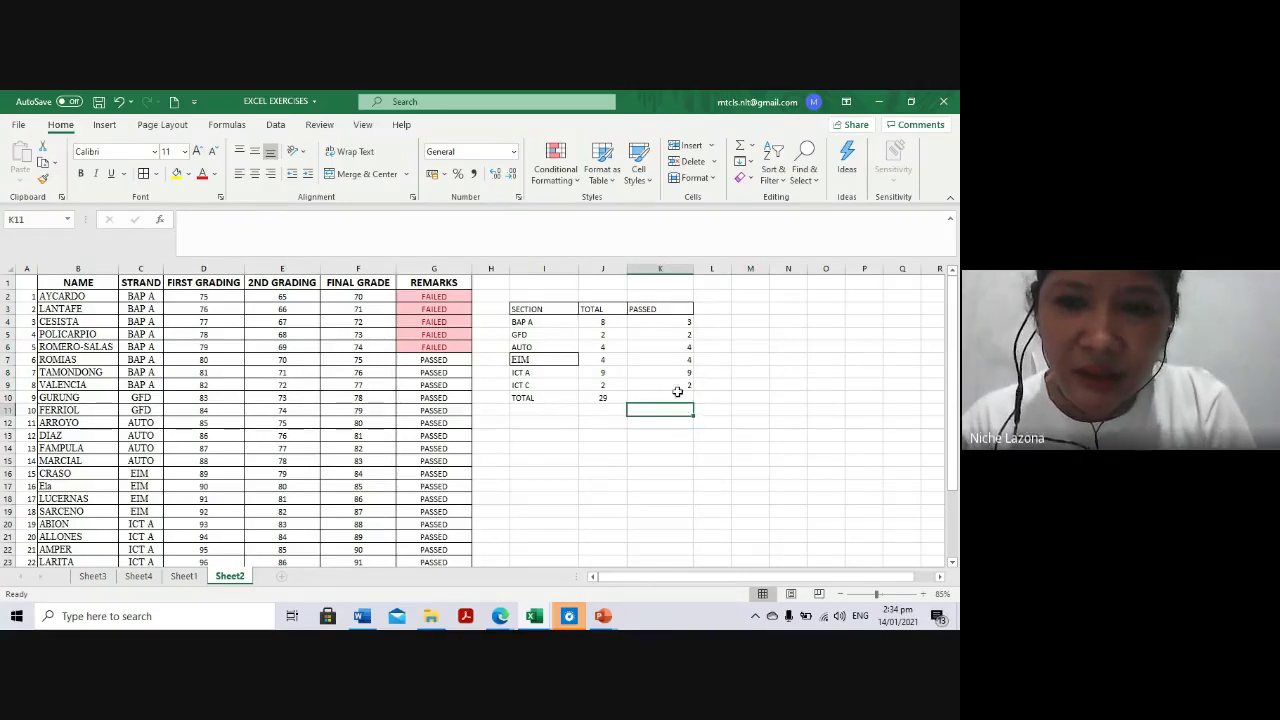
AutoSum K4:K9 into K10 for a passed total of 24, compared with J10's 29
click(676, 396)
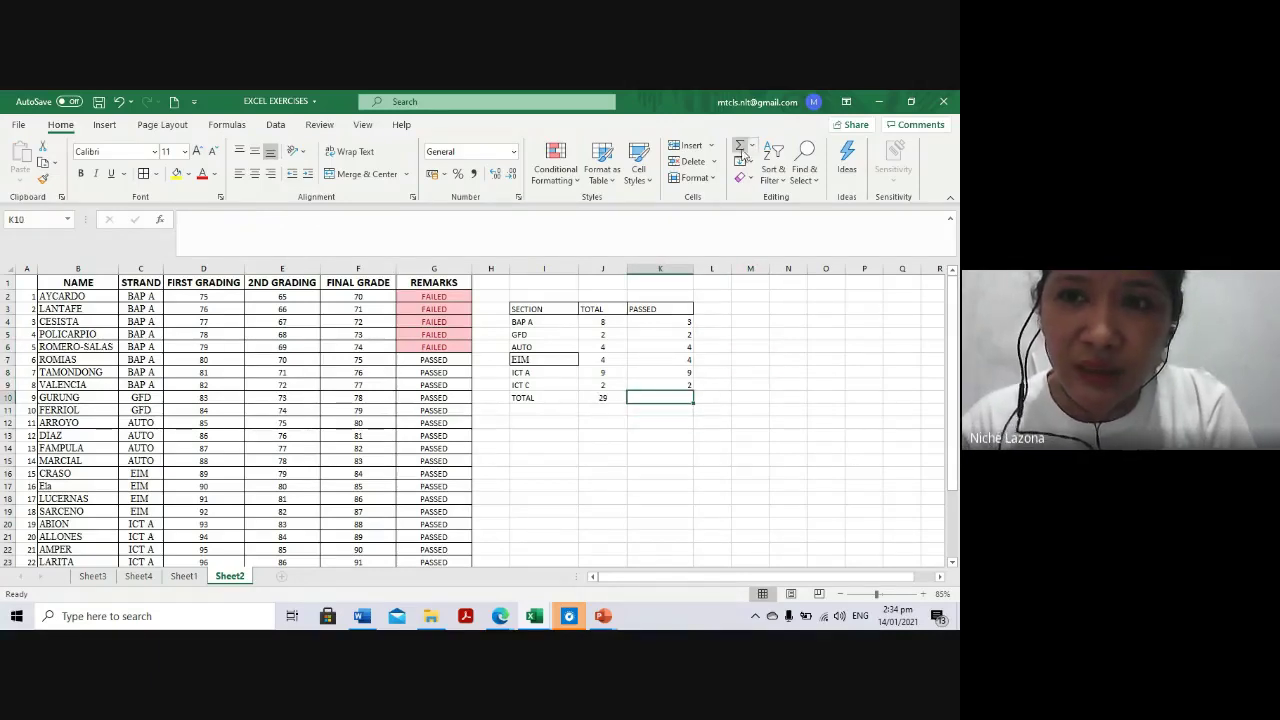
click(740, 146)
key(Return)
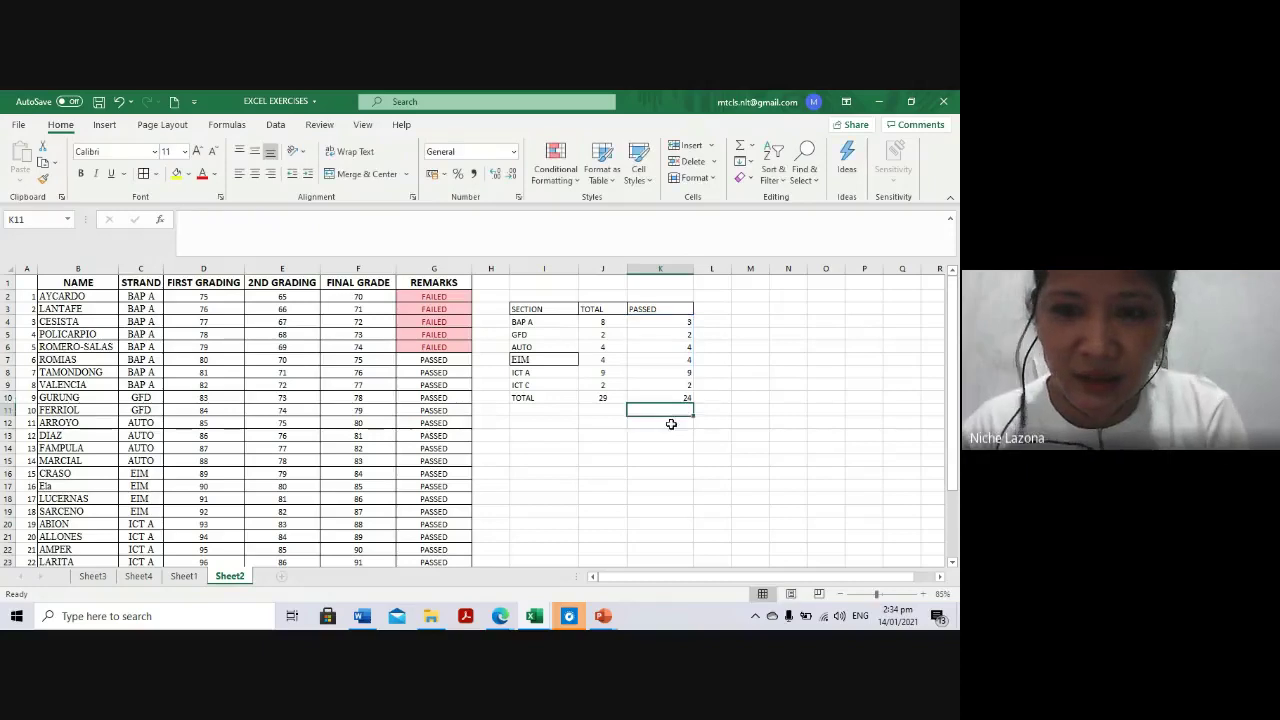
click(652, 397)
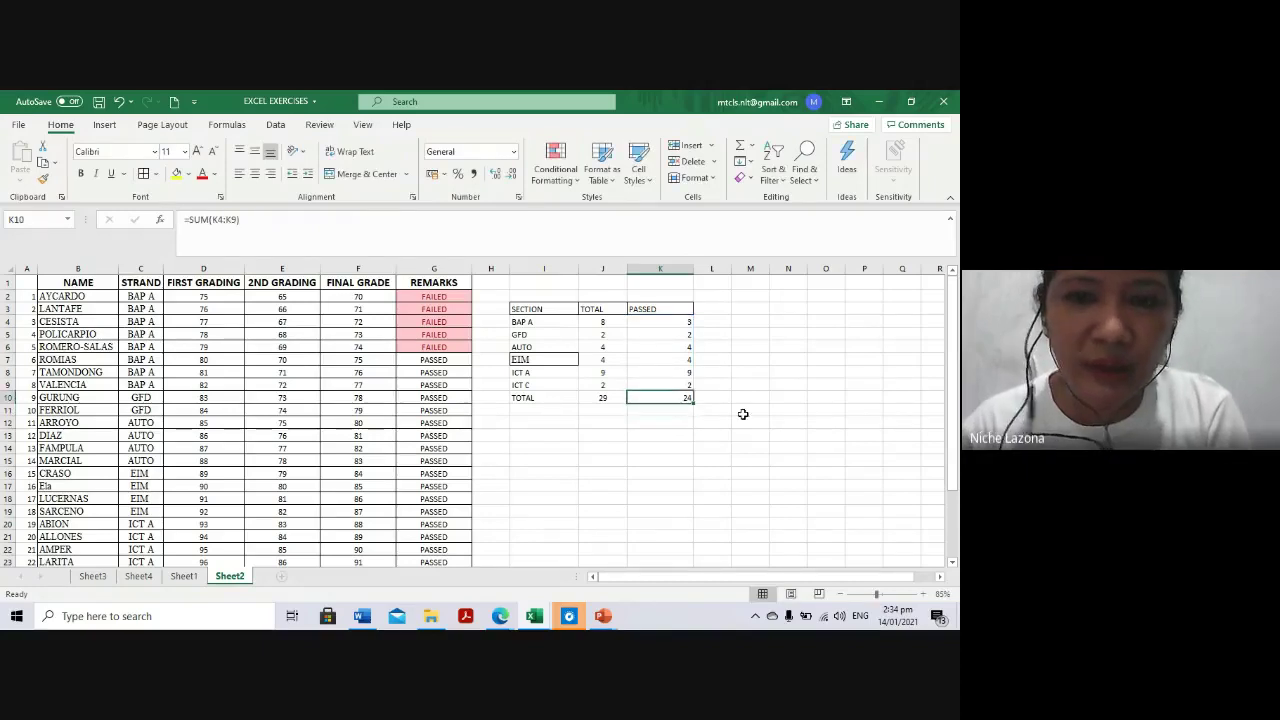
click(590, 397)
click(660, 397)
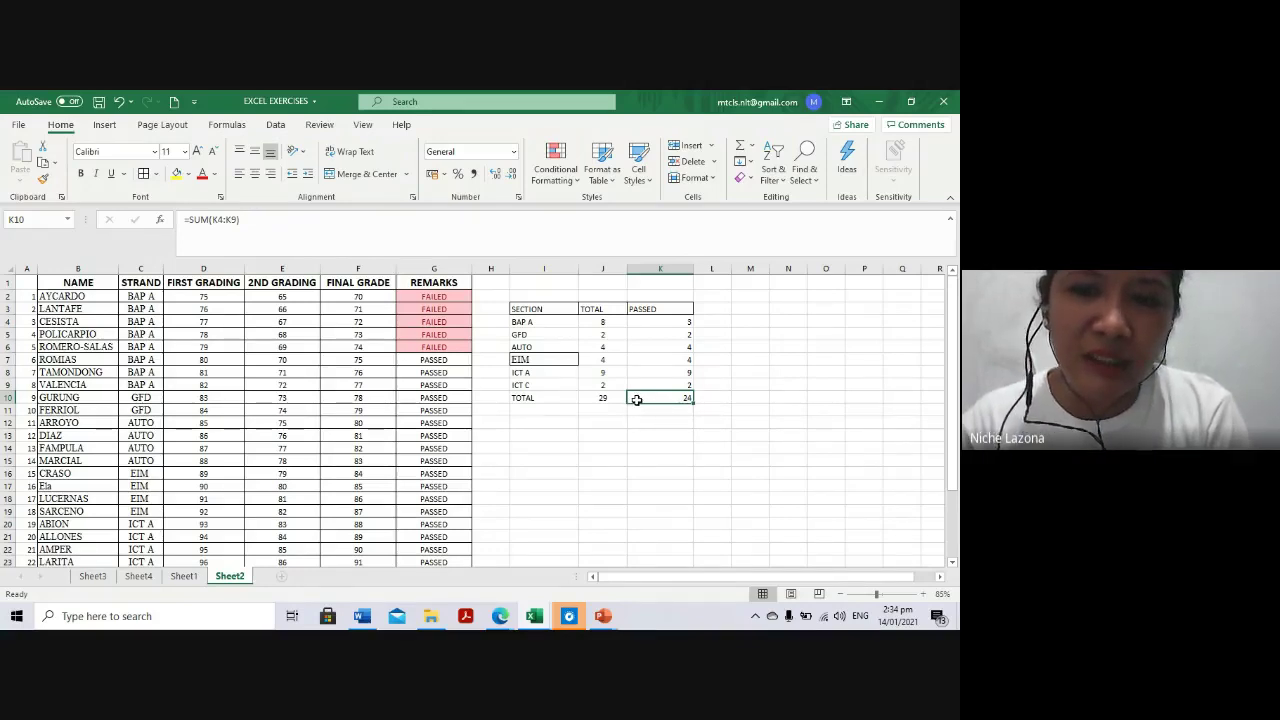
Review the FAILED remarks in the data and select an empty cell below the summary
drag(440, 297, 437, 347)
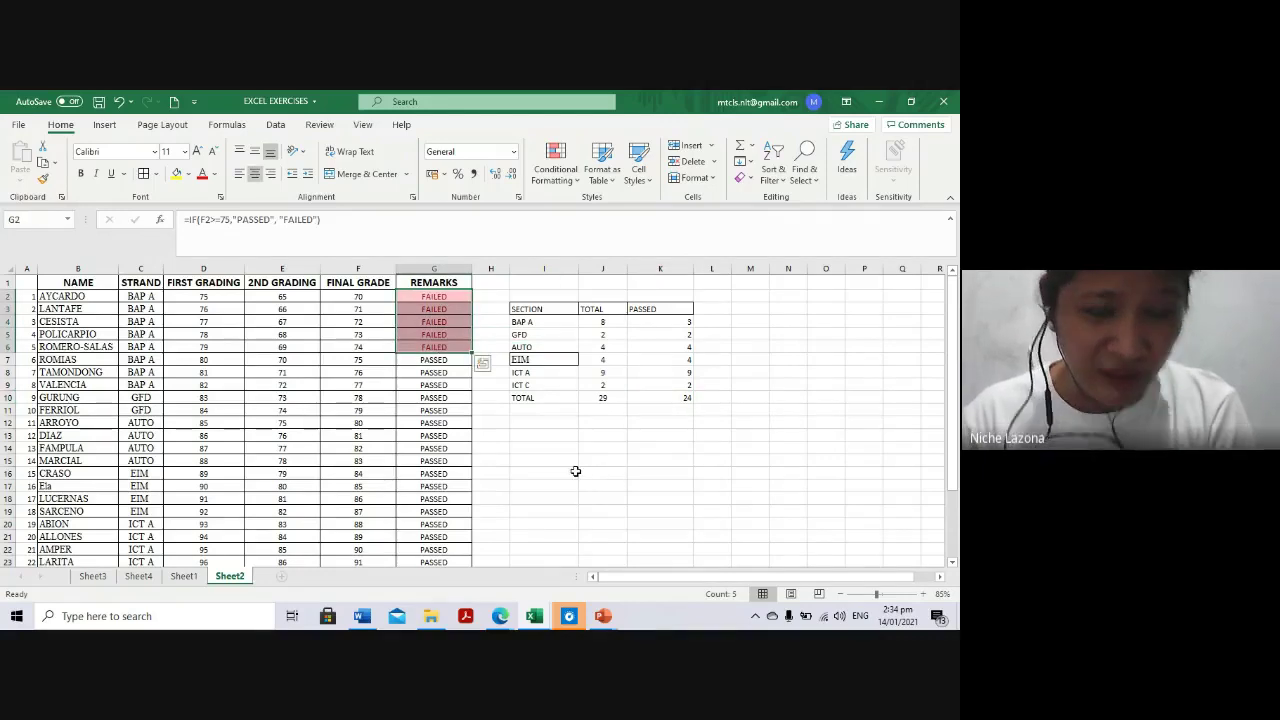
scroll(563, 438, down, 3)
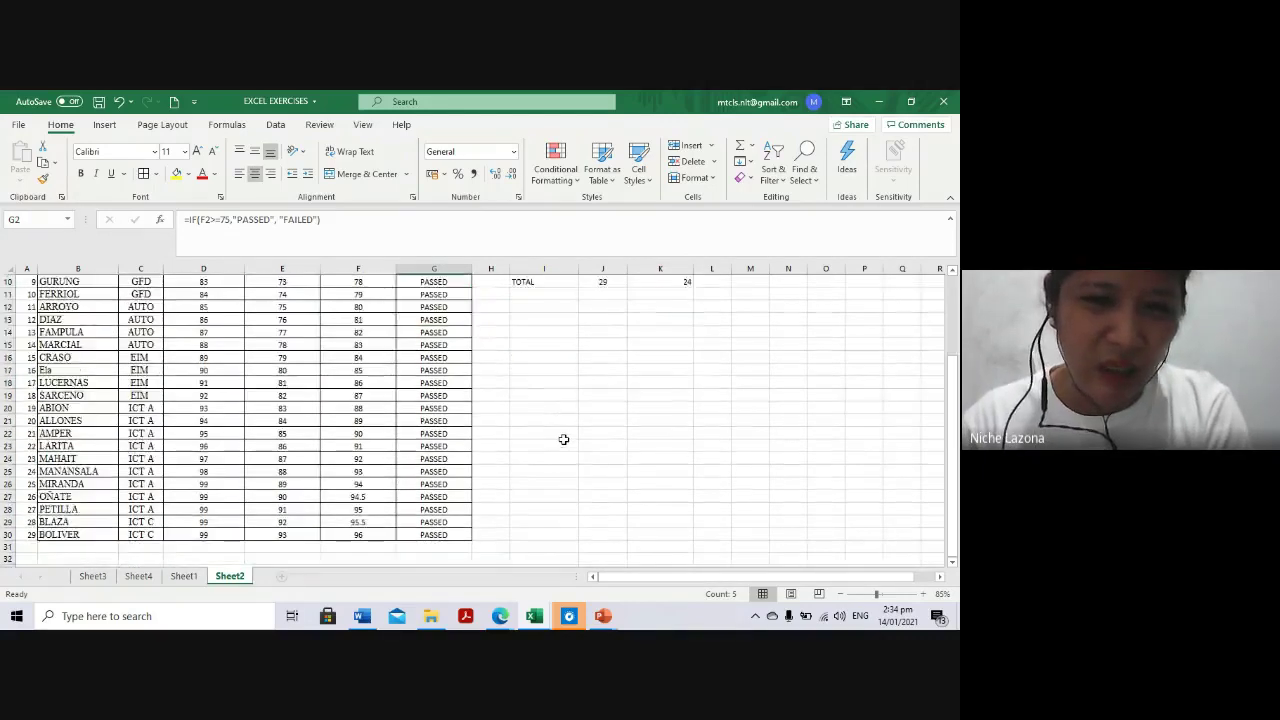
scroll(563, 440, up, 3)
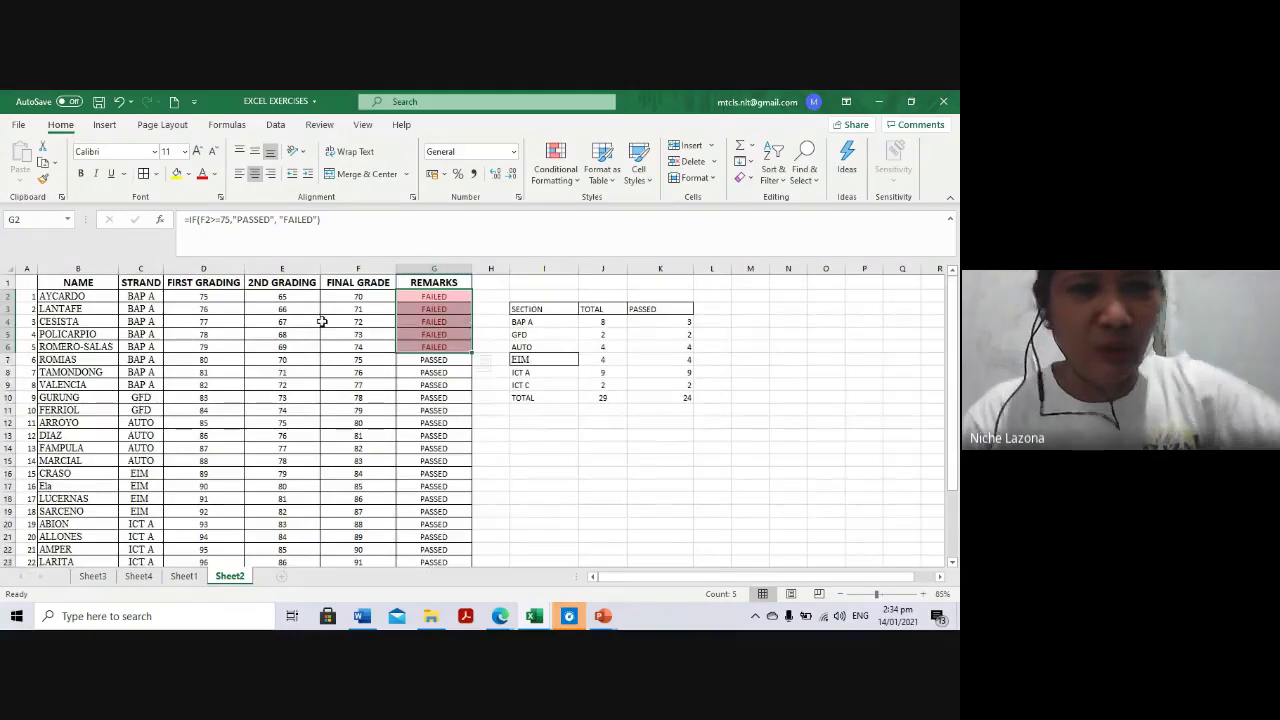
scroll(543, 343, down, 3)
scroll(563, 358, up, 3)
click(660, 473)
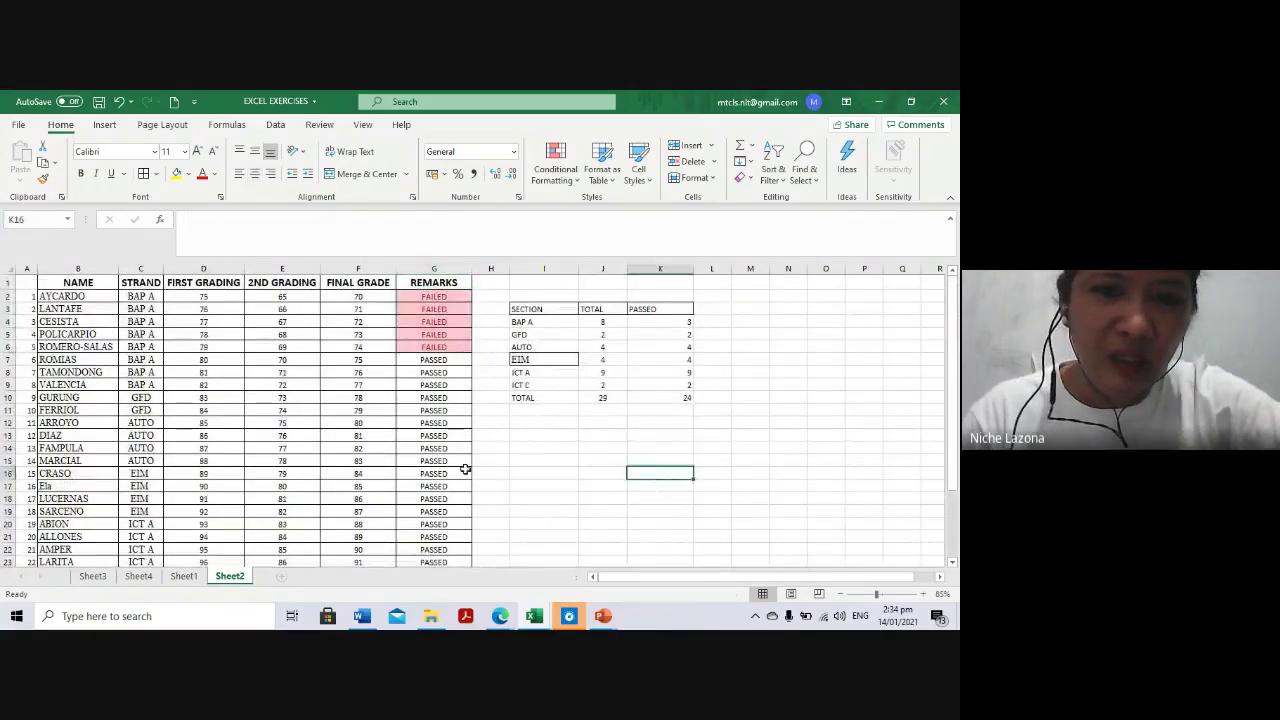
key(Up)
scroll(488, 422, down, 2)
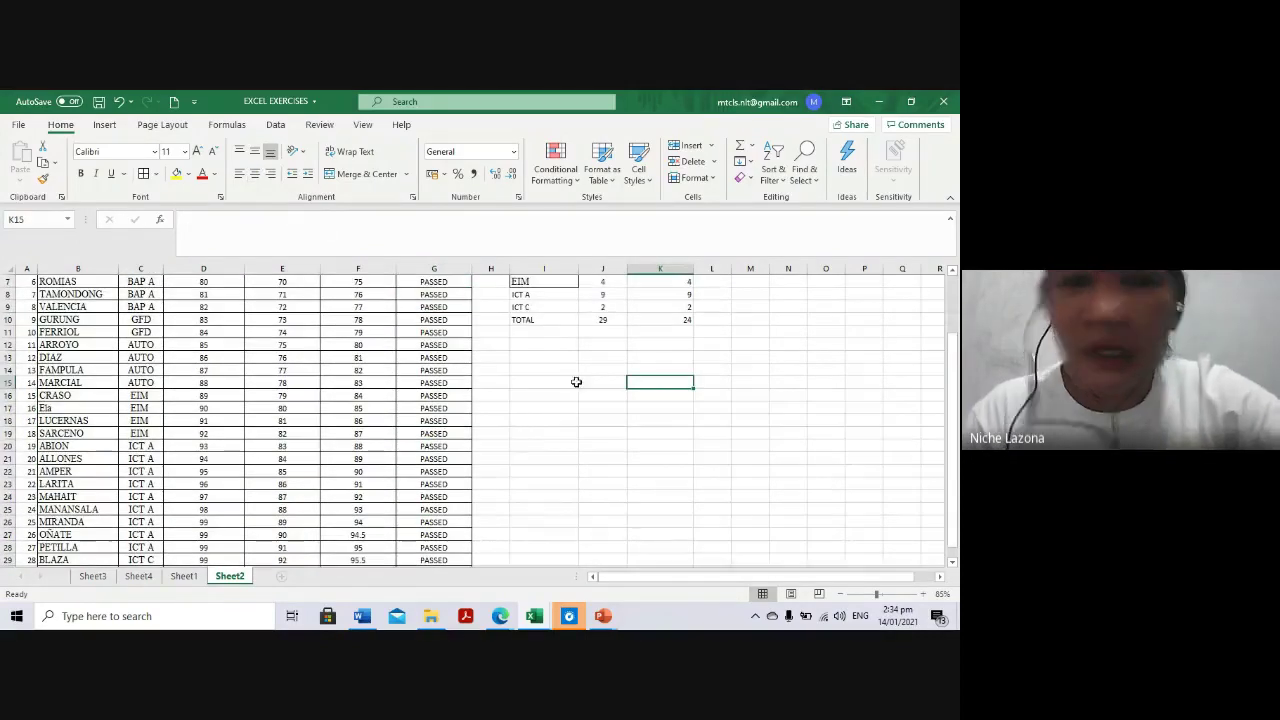
scroll(513, 418, up, 2)
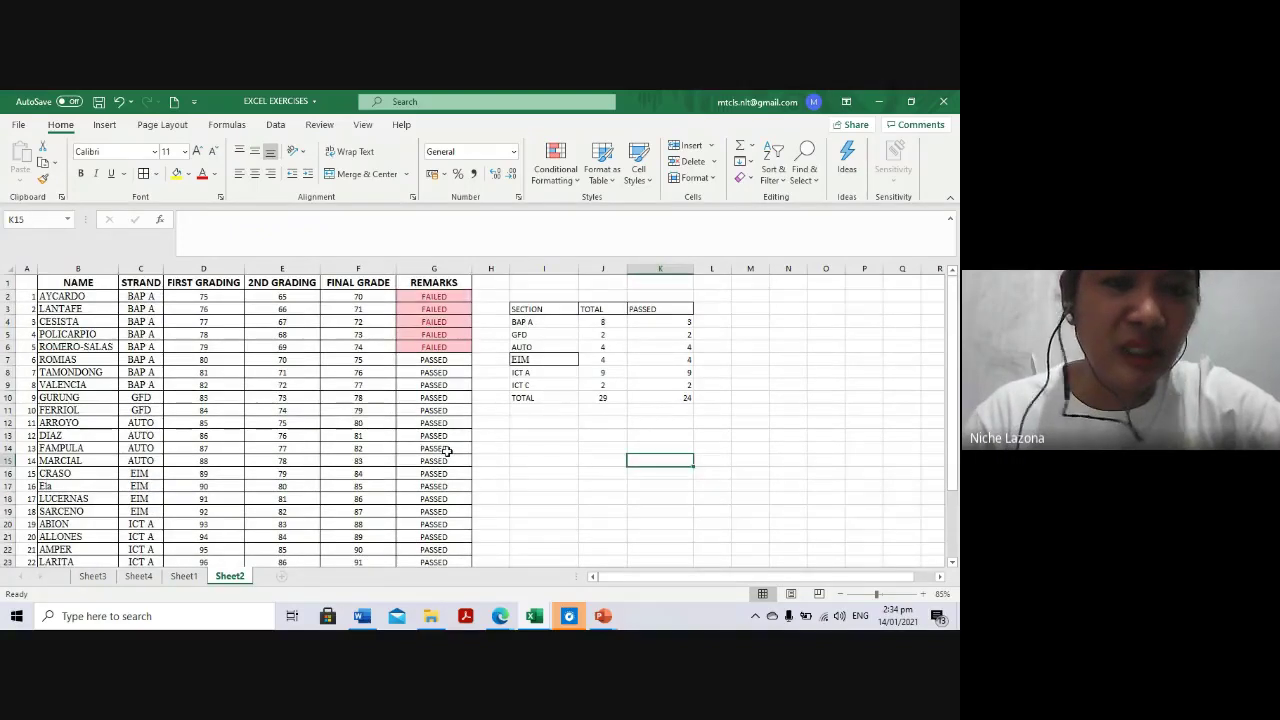
click(575, 485)
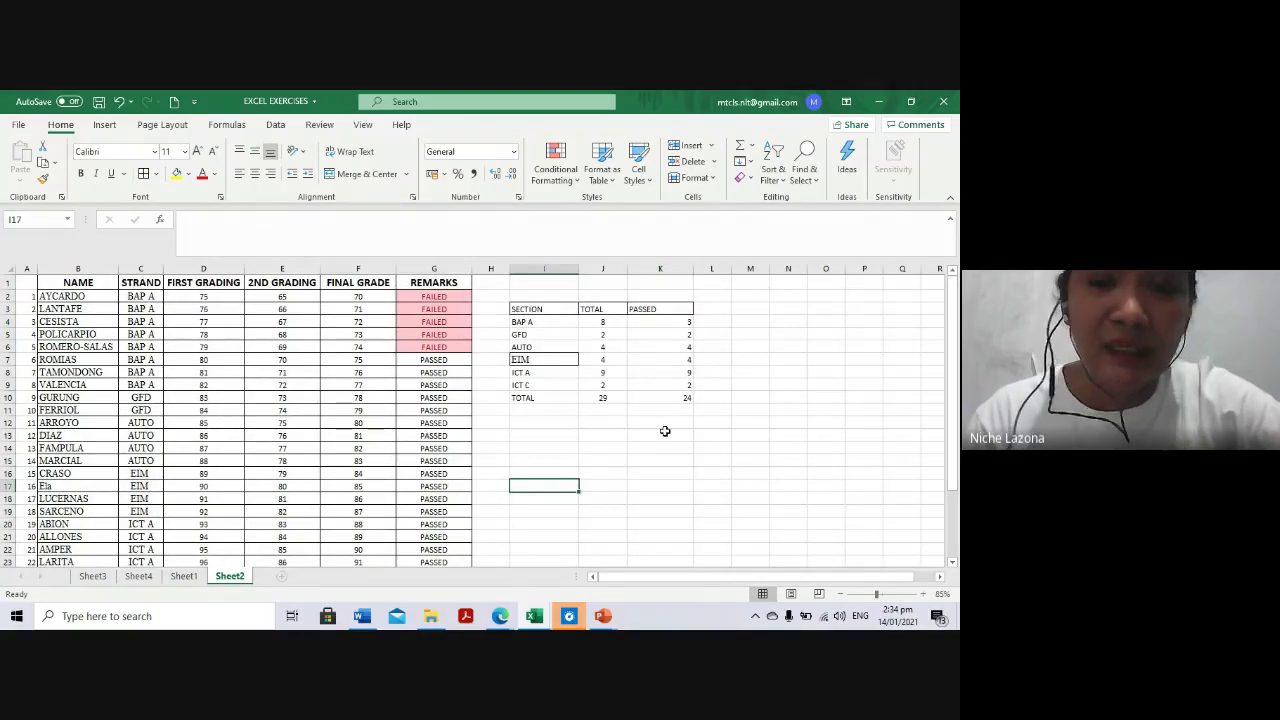
click(603, 435)
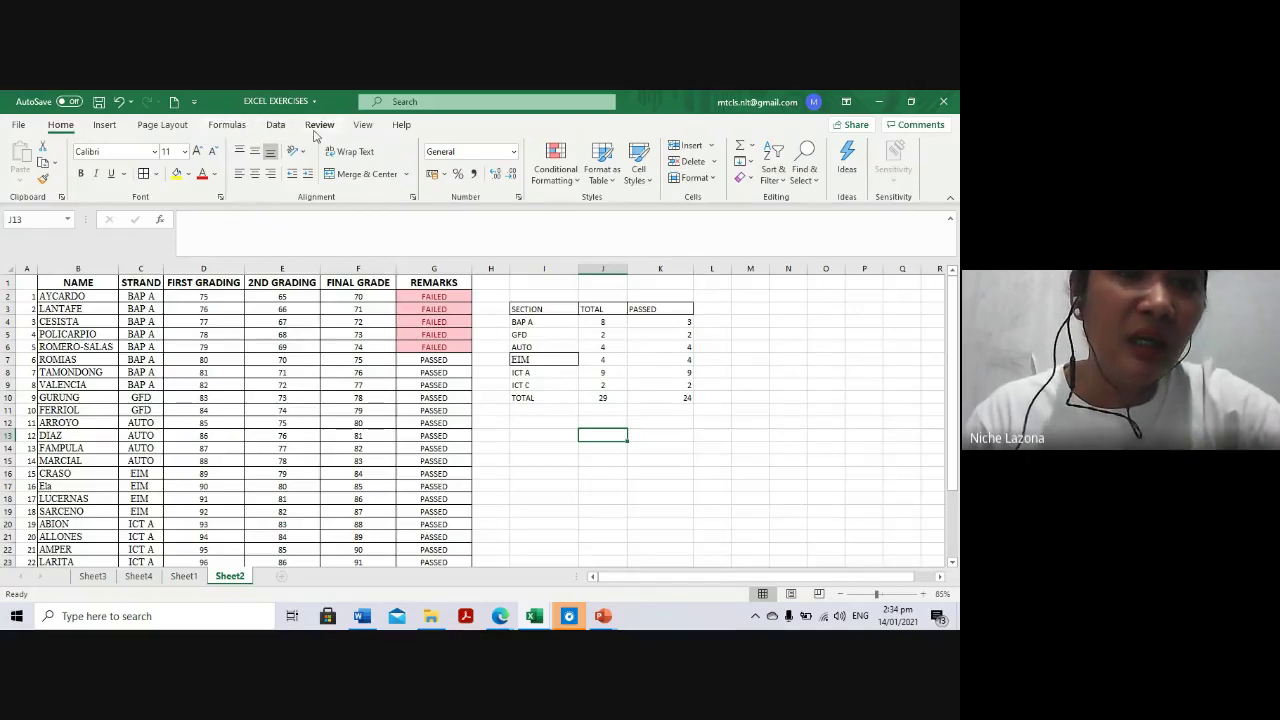
Select the SECTION, TOTAL and PASSED table and insert a 2-D Clustered Column chart
click(105, 126)
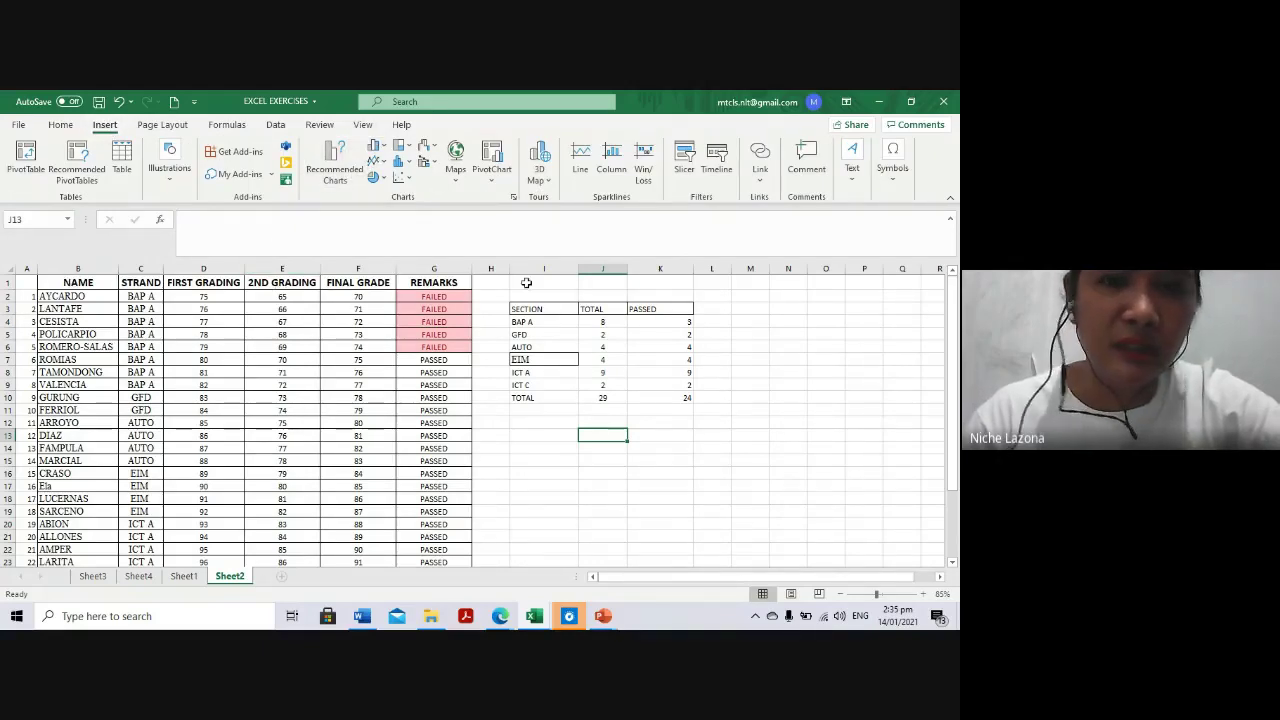
drag(516, 309, 688, 398)
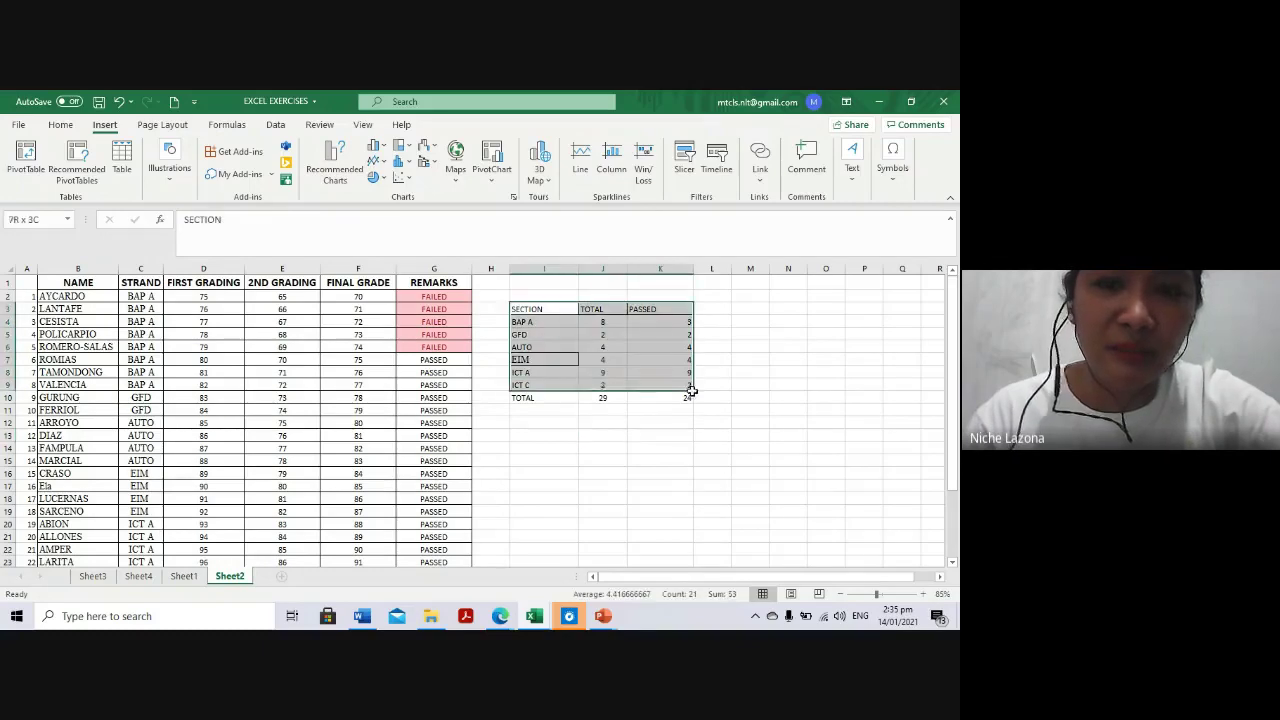
click(380, 148)
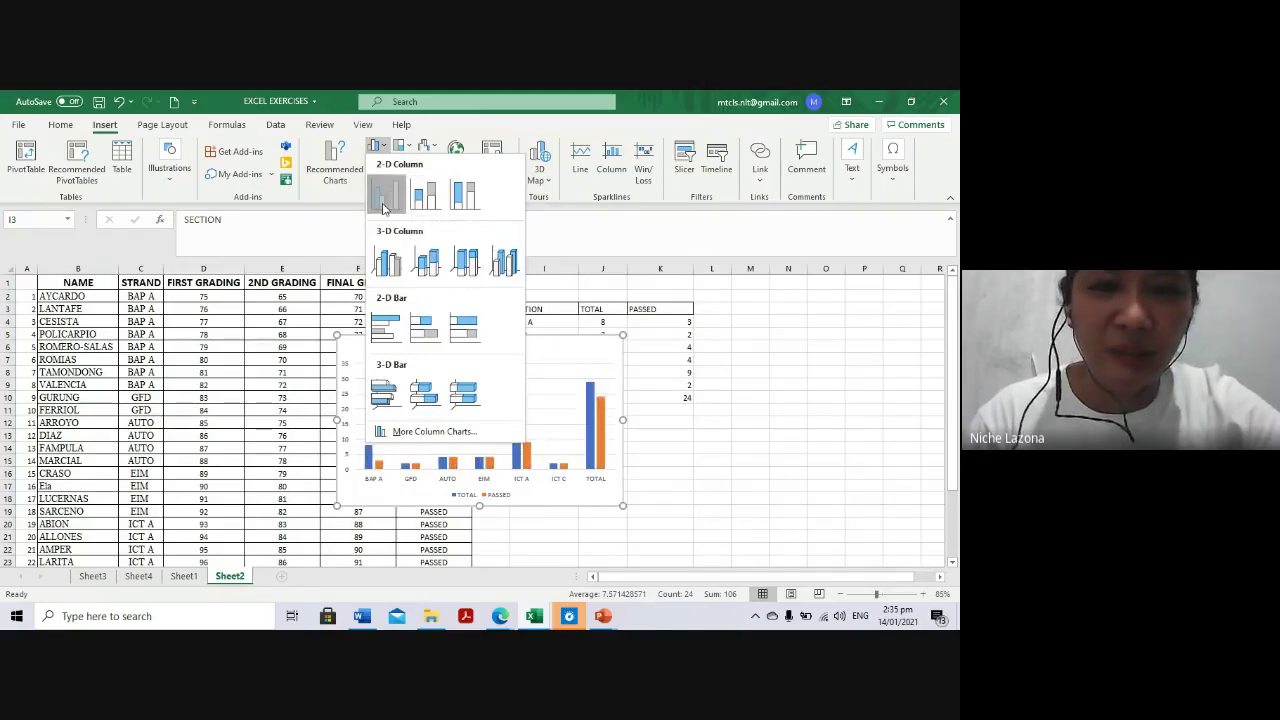
click(383, 199)
click(660, 497)
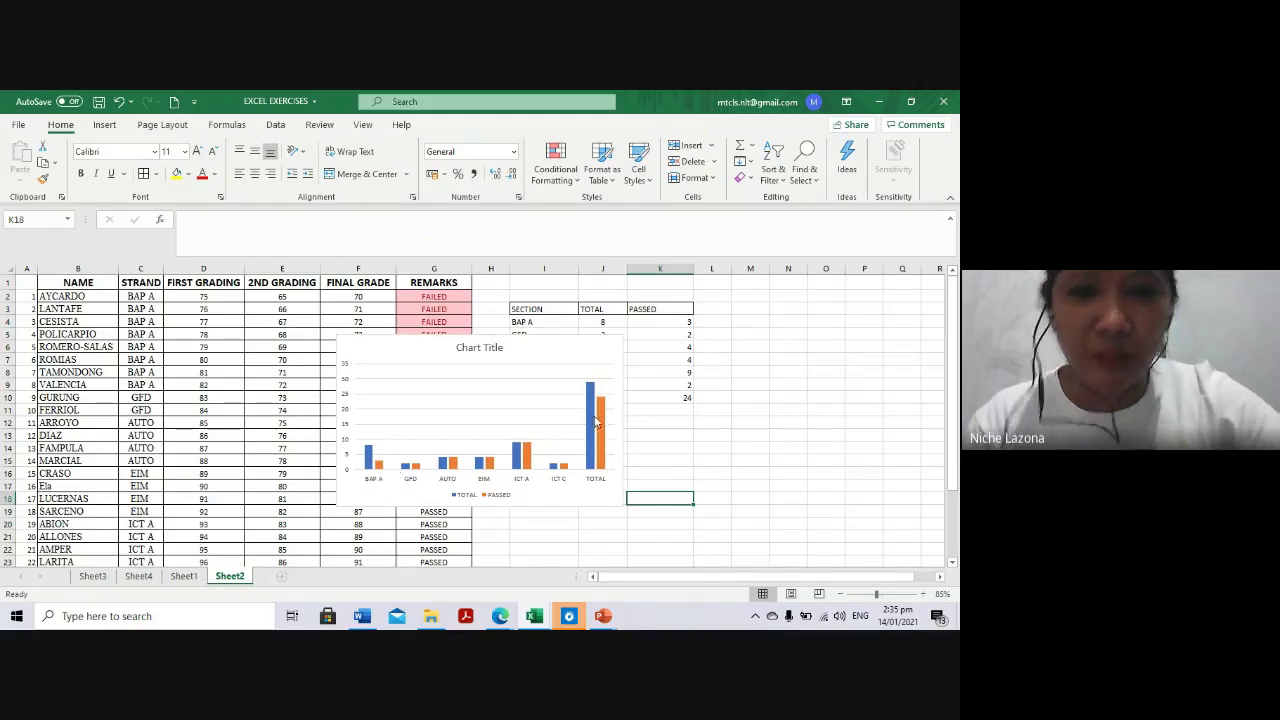
Drag the TOTAL/PASSED column chart to sit below the section summary table
click(419, 357)
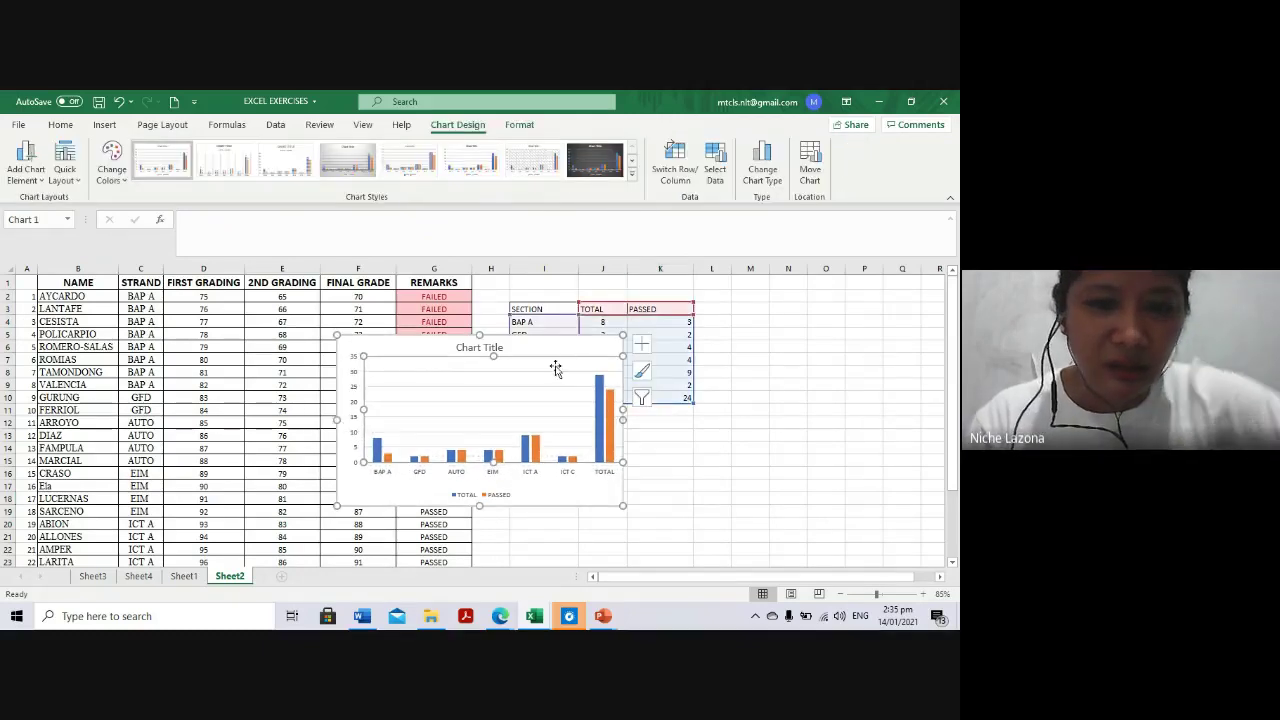
mouse_move(430, 347)
mouse_down()
mouse_move(790, 412)
mouse_move(586, 430)
mouse_up()
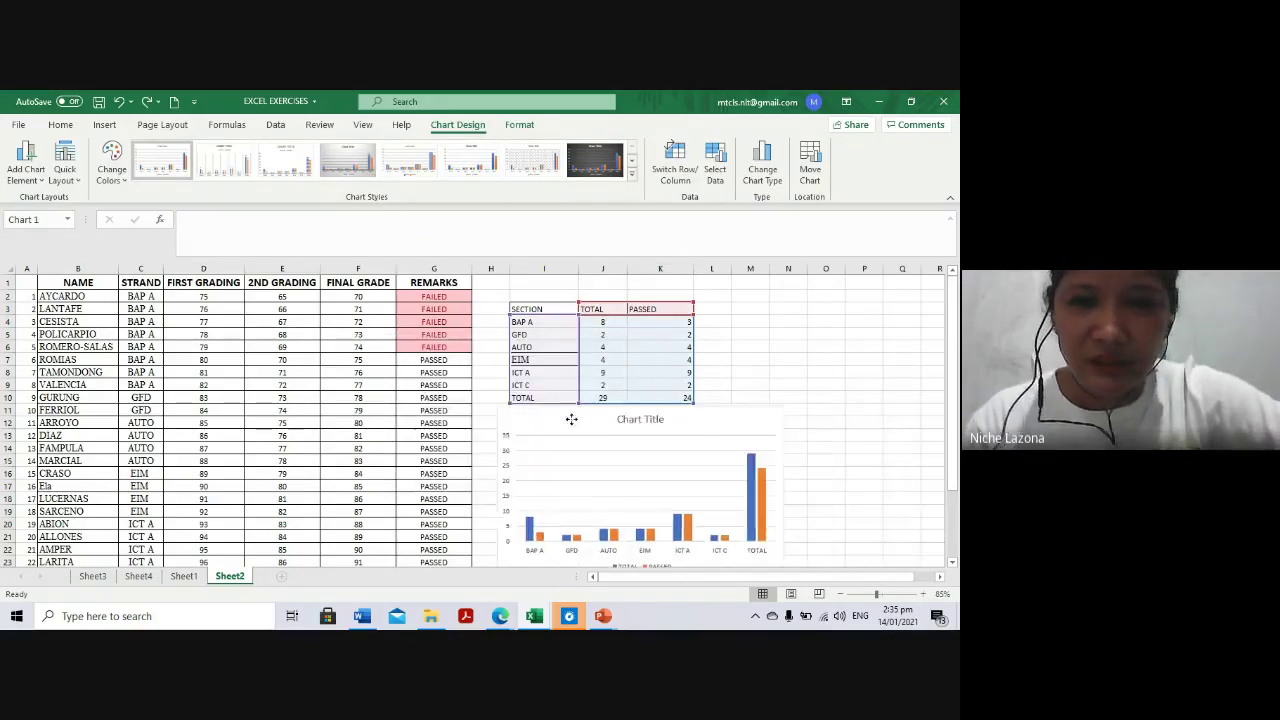
scroll(721, 347, down, 4)
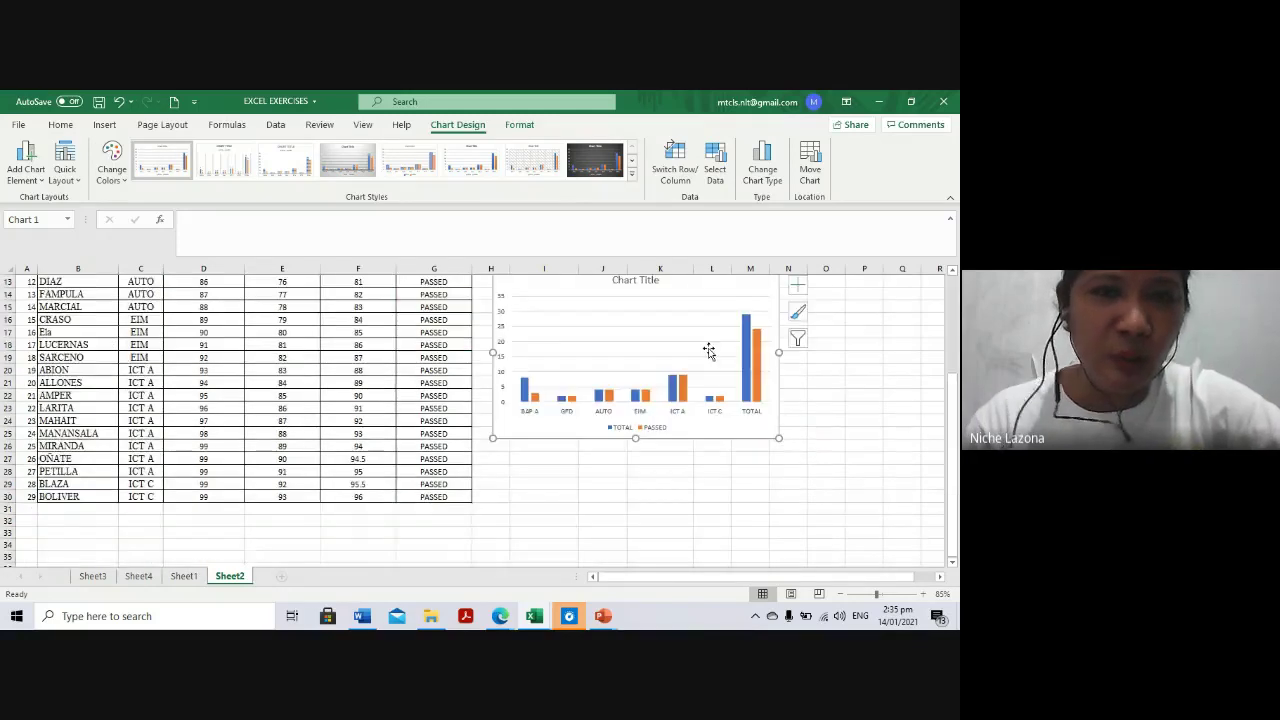
scroll(710, 348, up, 3)
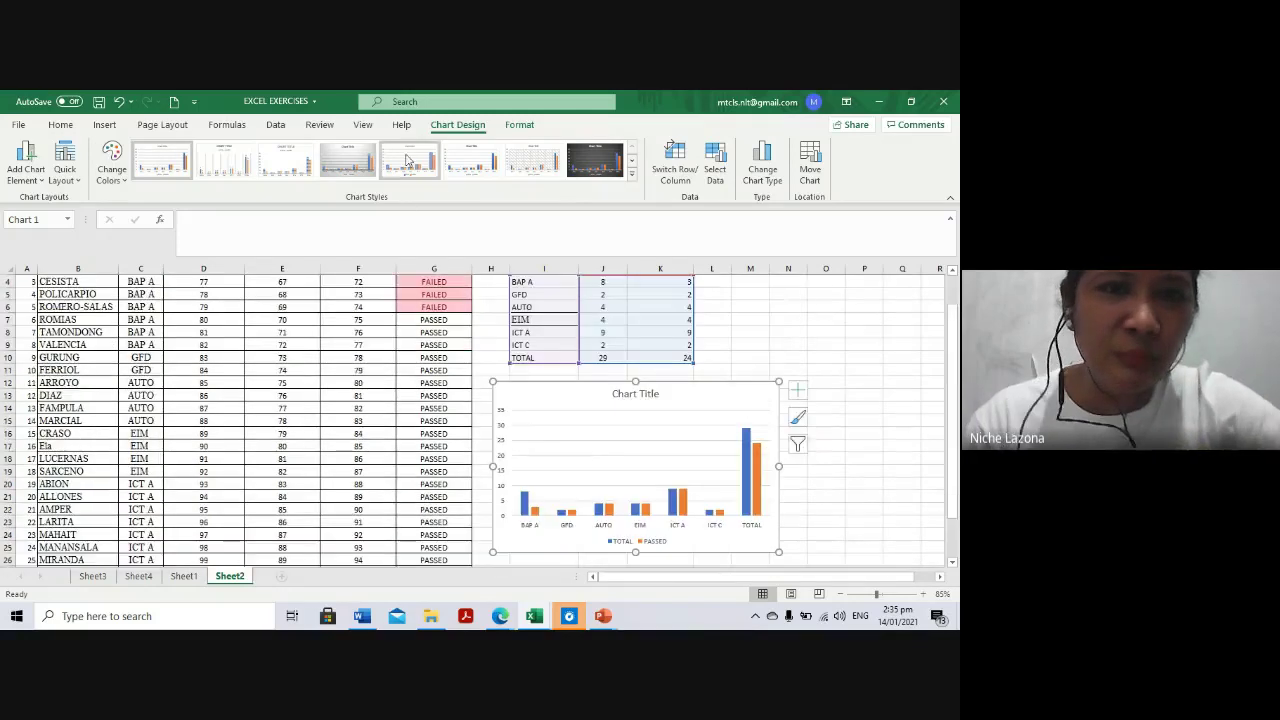
Preview the Chart Styles gallery and close it without changing the chart's style
click(631, 173)
click(800, 332)
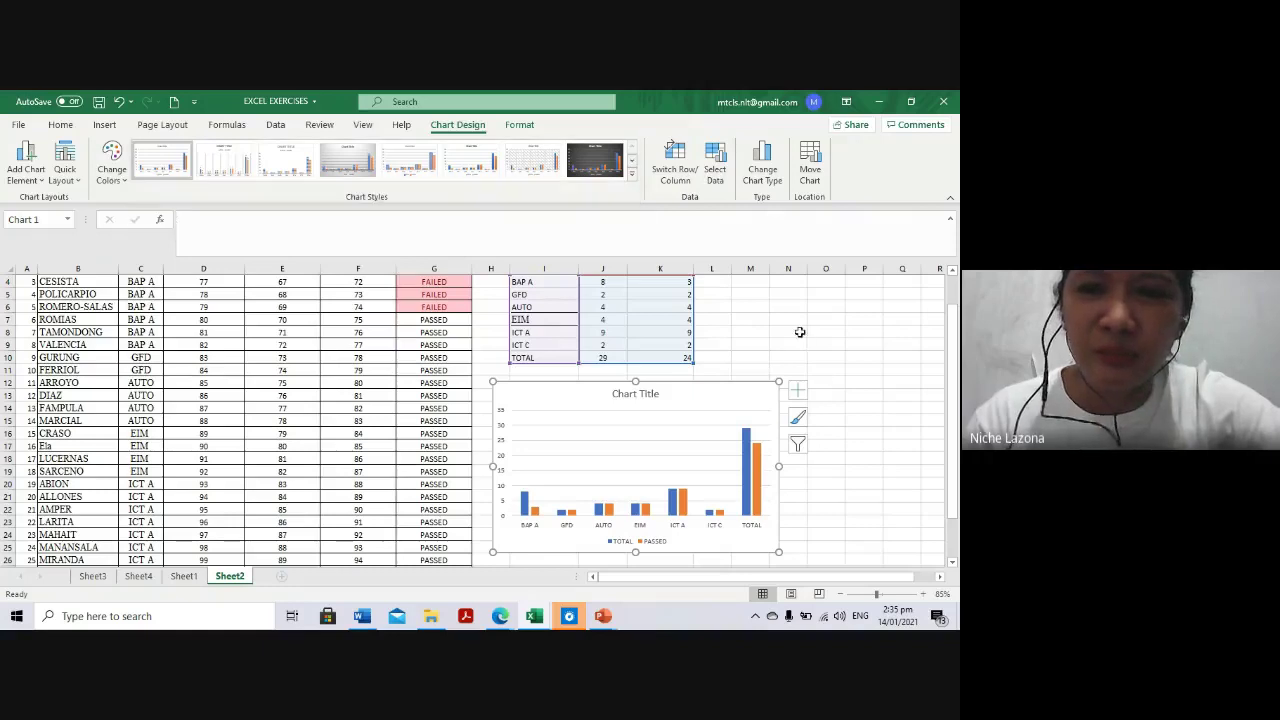
scroll(679, 333, down, 2)
scroll(683, 345, down, 3)
scroll(683, 345, up, 2)
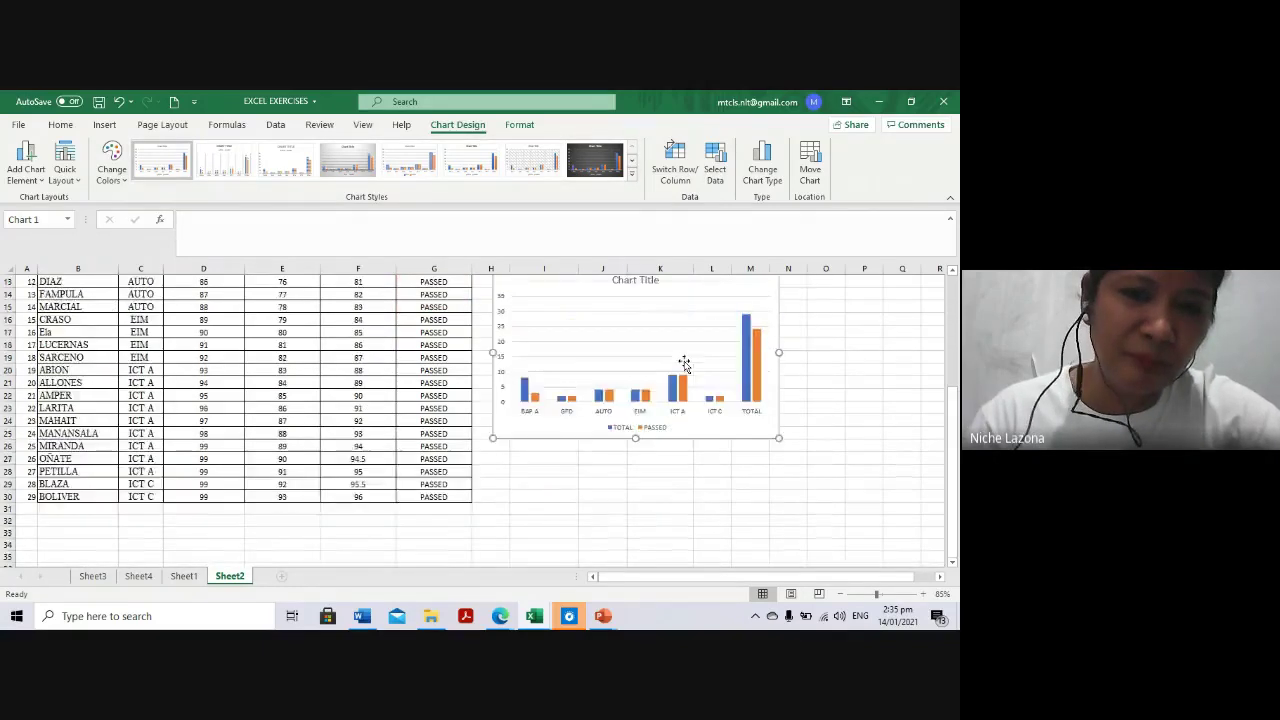
scroll(680, 352, up, 4)
scroll(680, 352, down, 5)
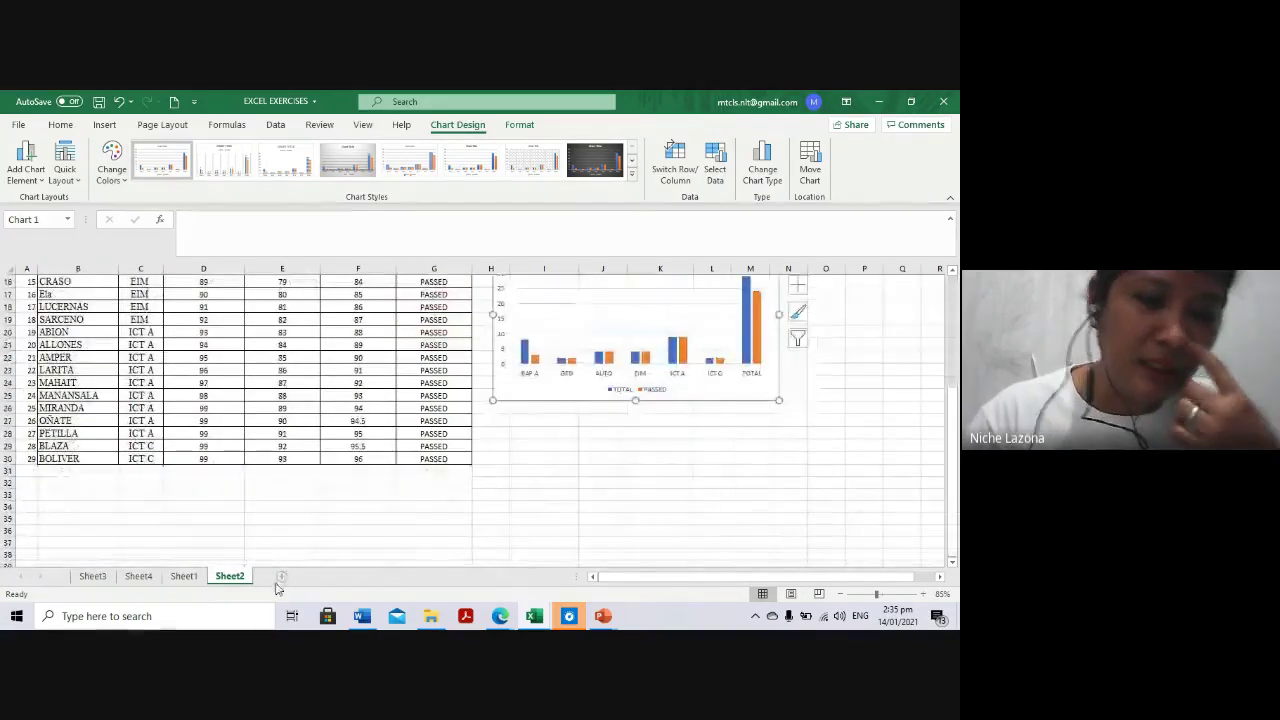
Resume the slideshow, go to the EXCEL TUTORIALS slide and open the Excel Basic #2 video
mouse_move(603, 616)
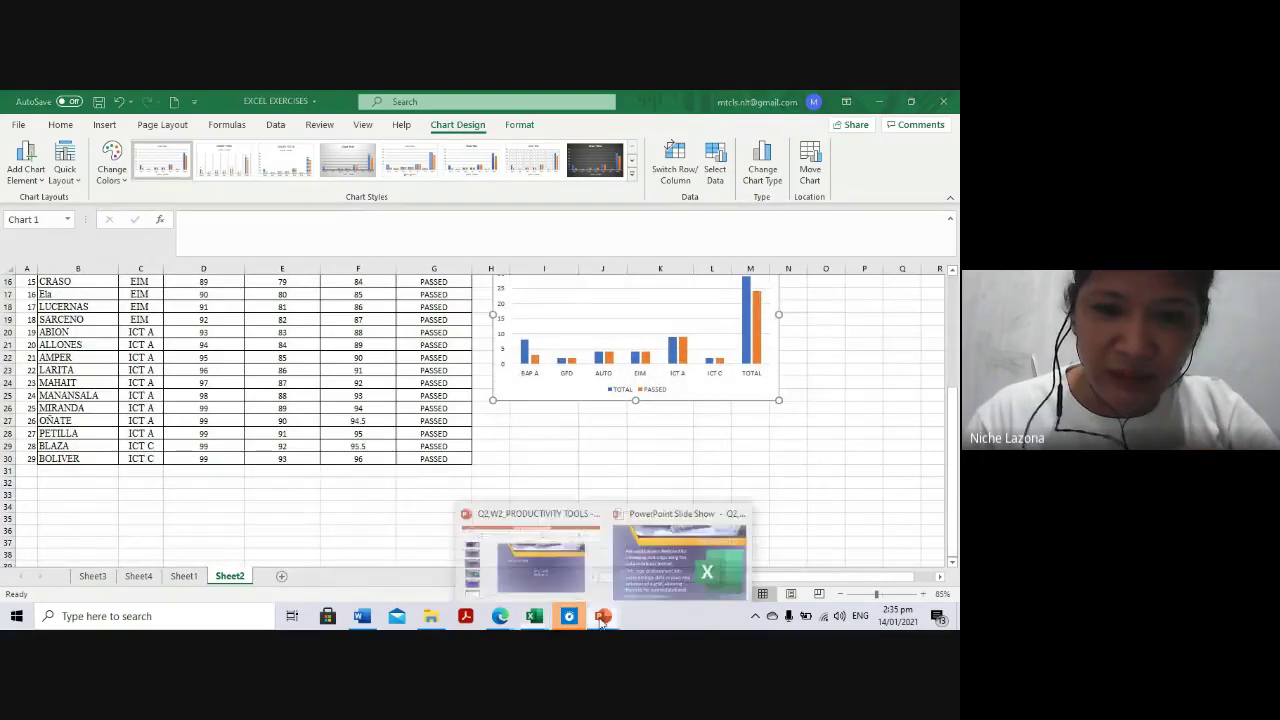
click(663, 571)
click(628, 565)
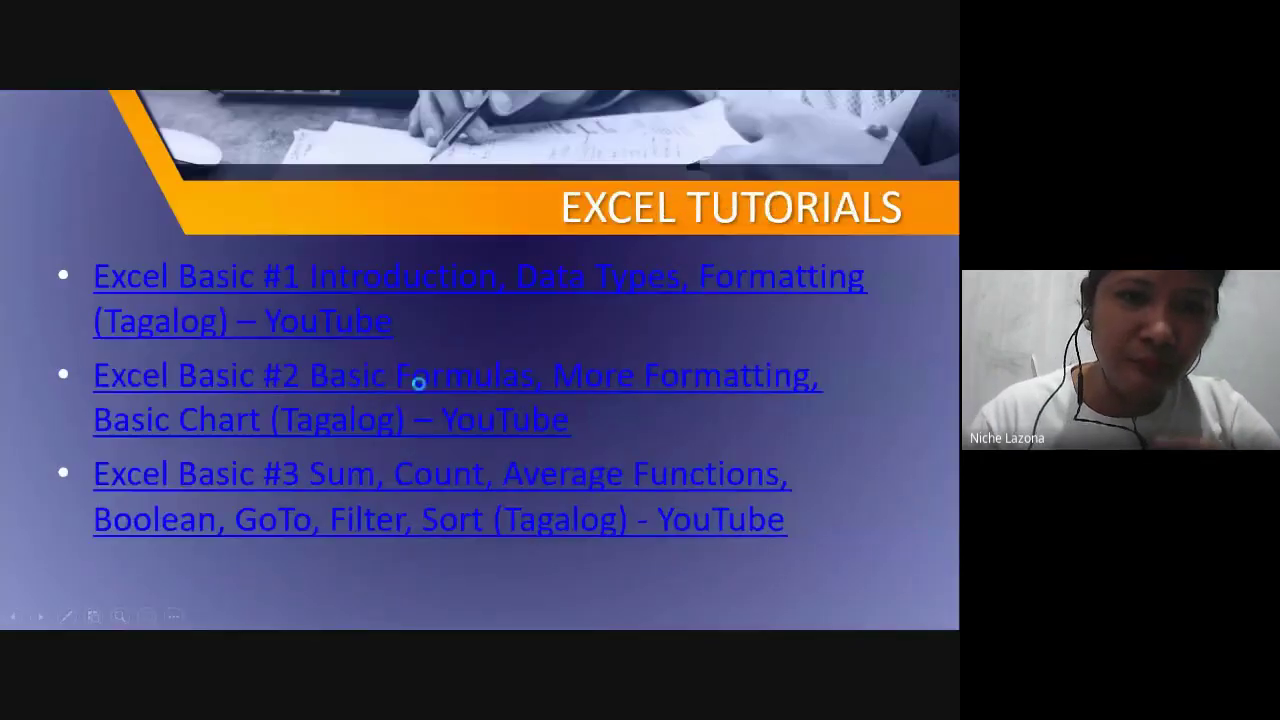
click(328, 398)
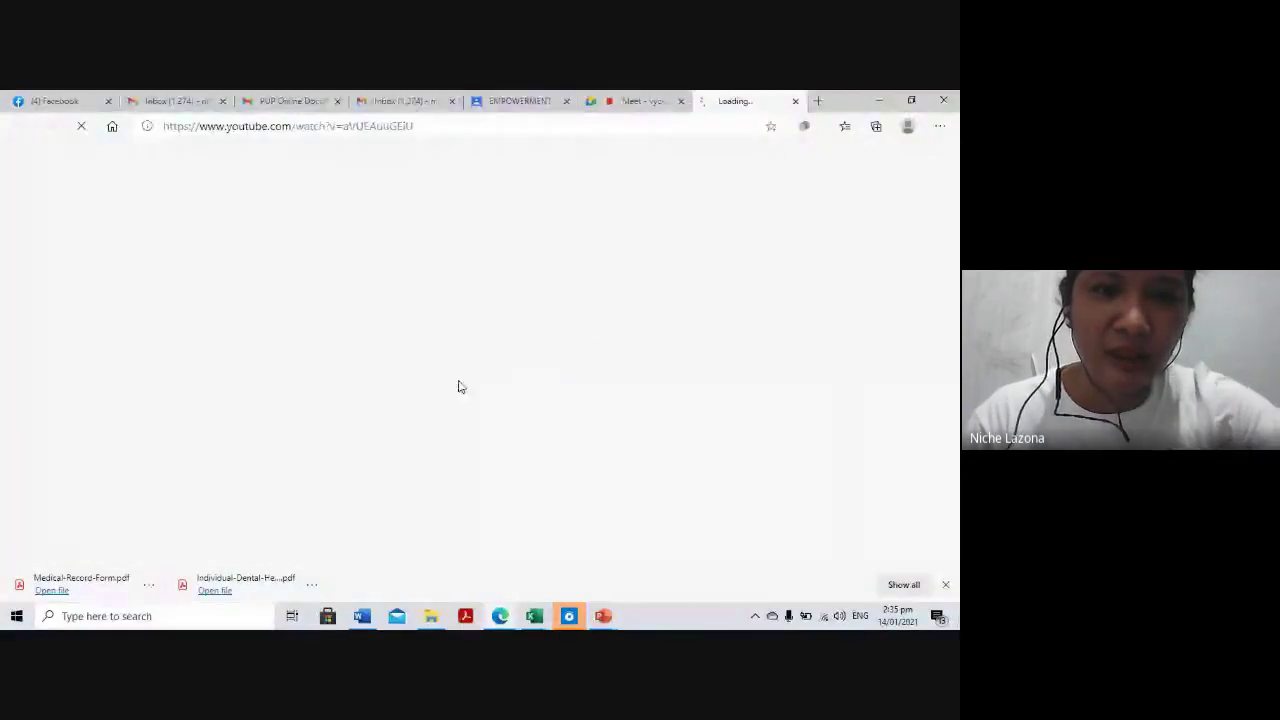
Return to the slideshow and advance to the WEEK 2_SPREADSHEET ACTIVITY slide
key(alt+Tab)
click(504, 302)
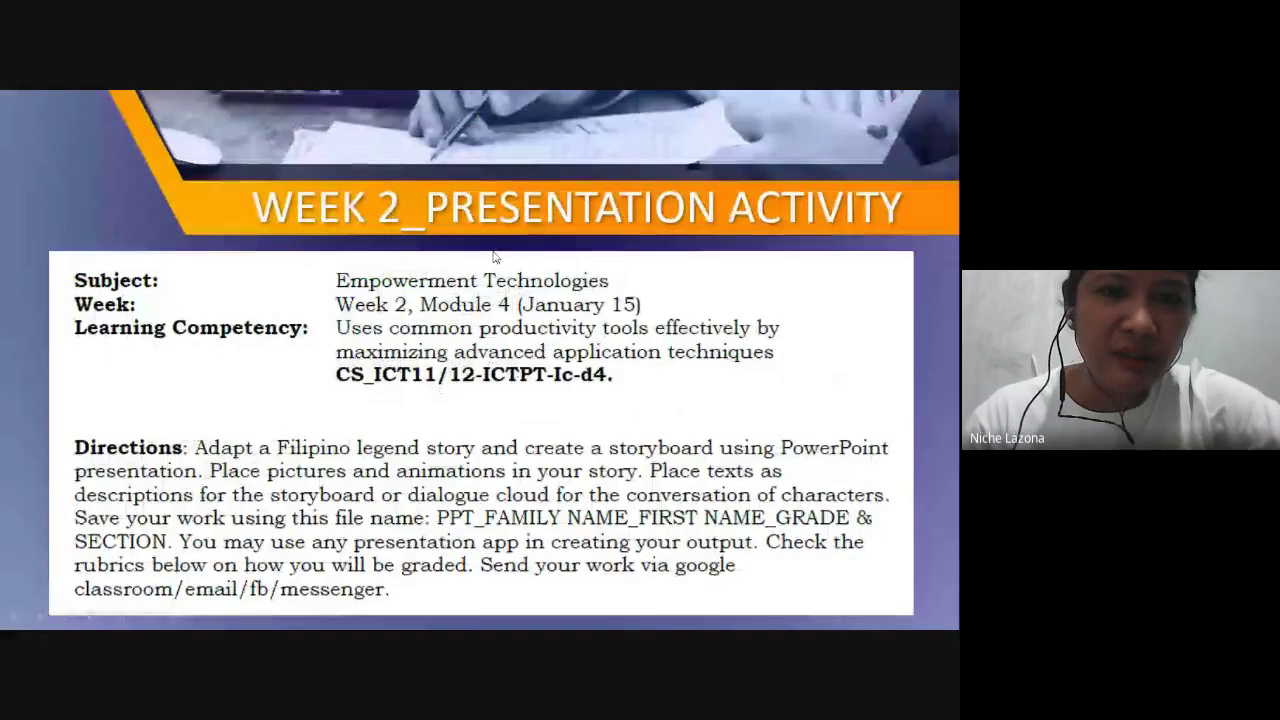
click(492, 258)
click(491, 259)
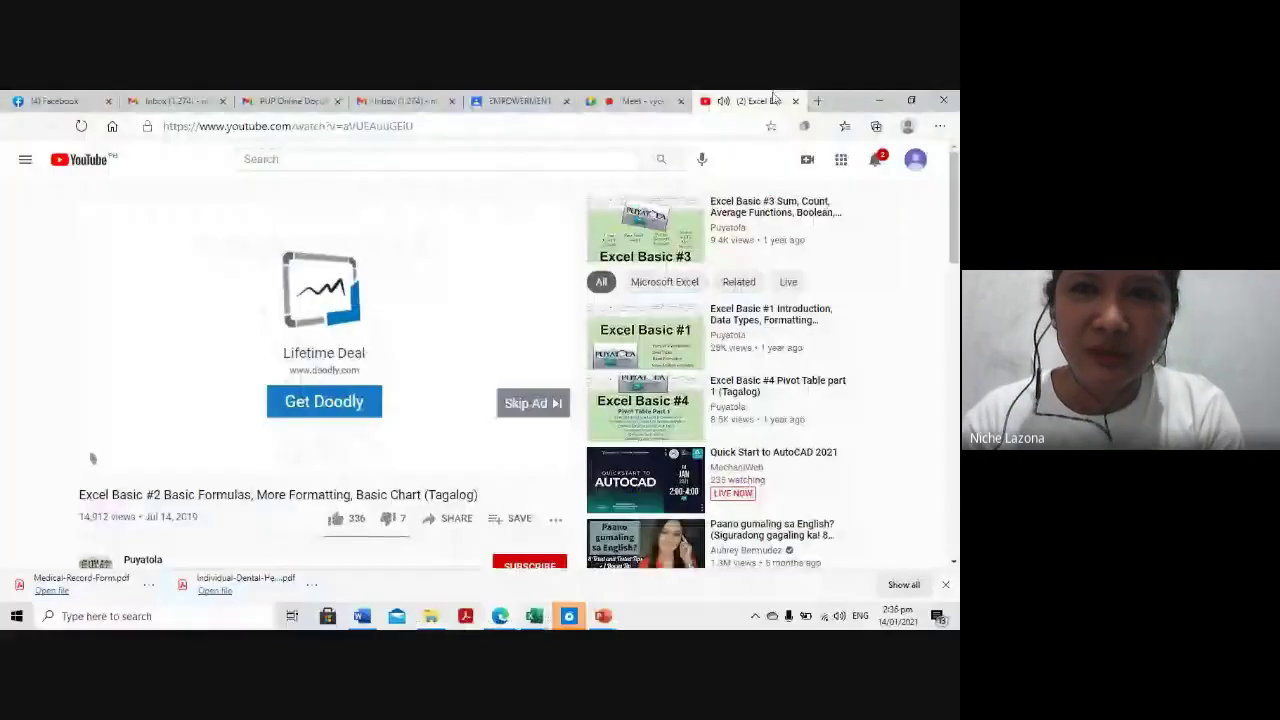
Close the YouTube tutorial tab and switch back to Excel with Alt+Tab
click(796, 102)
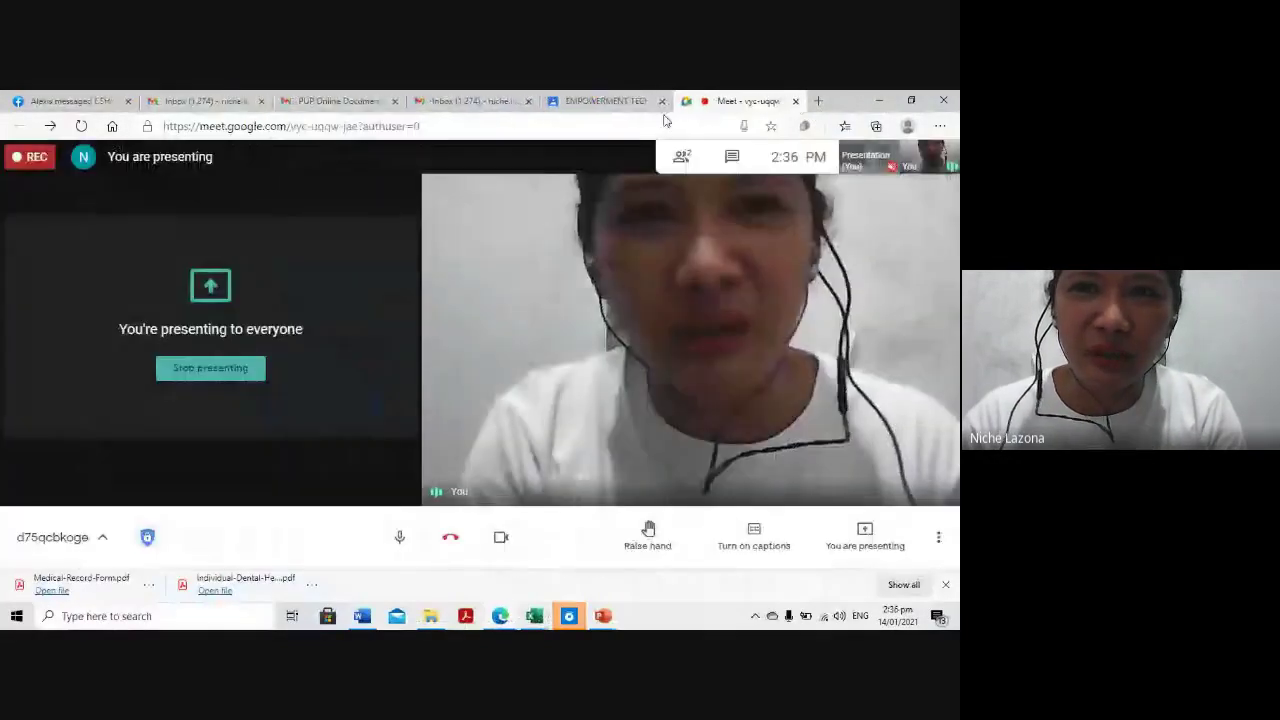
key(alt+Tab)
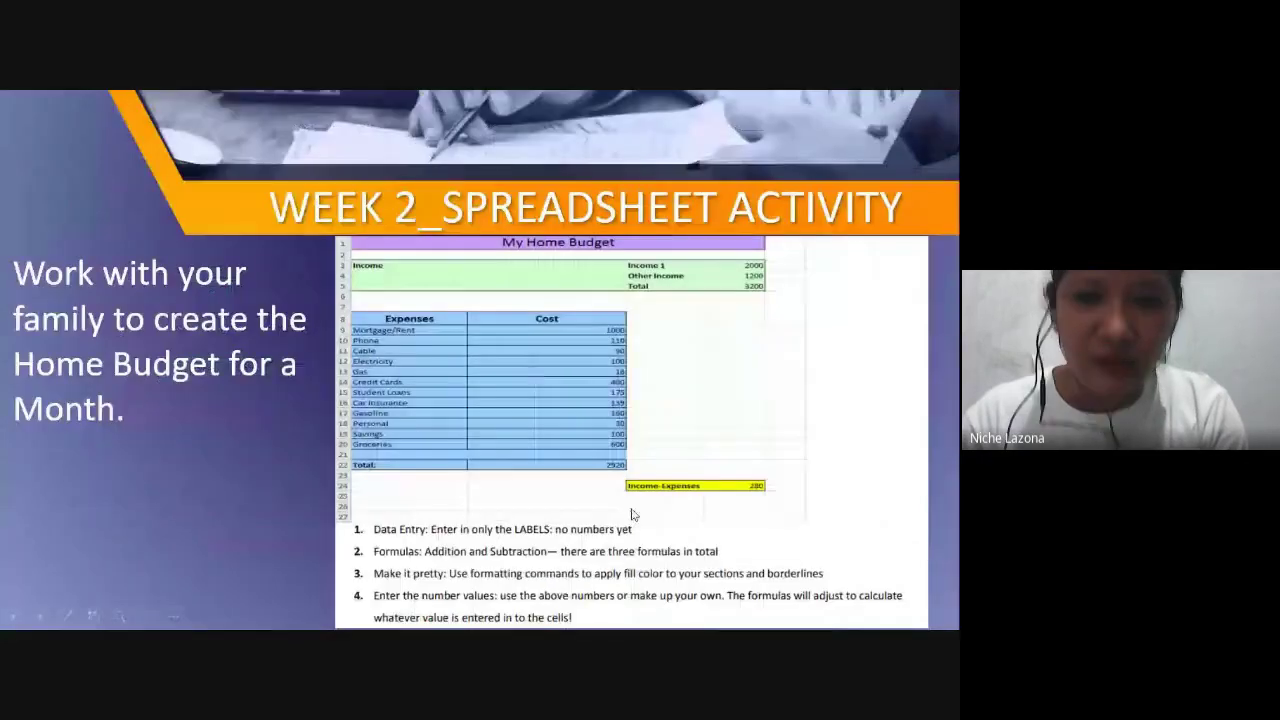
key(alt+Tab)
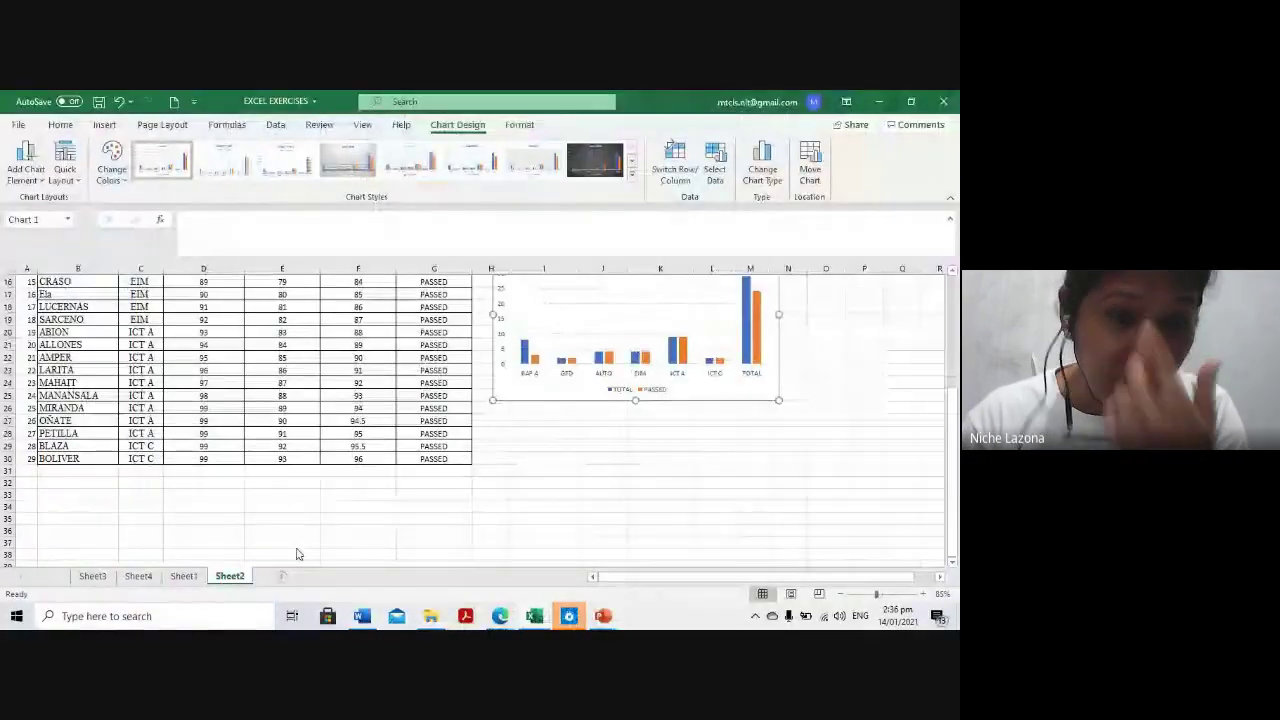
Type the MONTHLY HOME BUDGET title into A1 on the new blank Sheet5
click(275, 576)
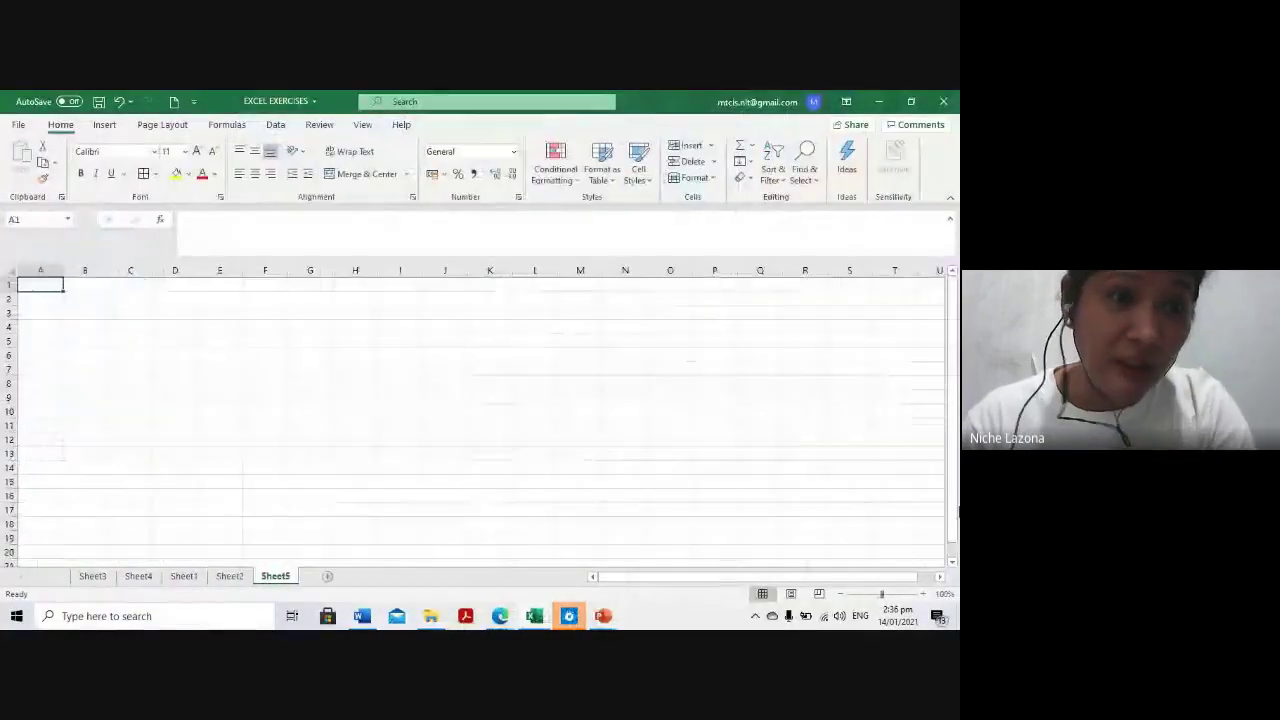
double_click(43, 284)
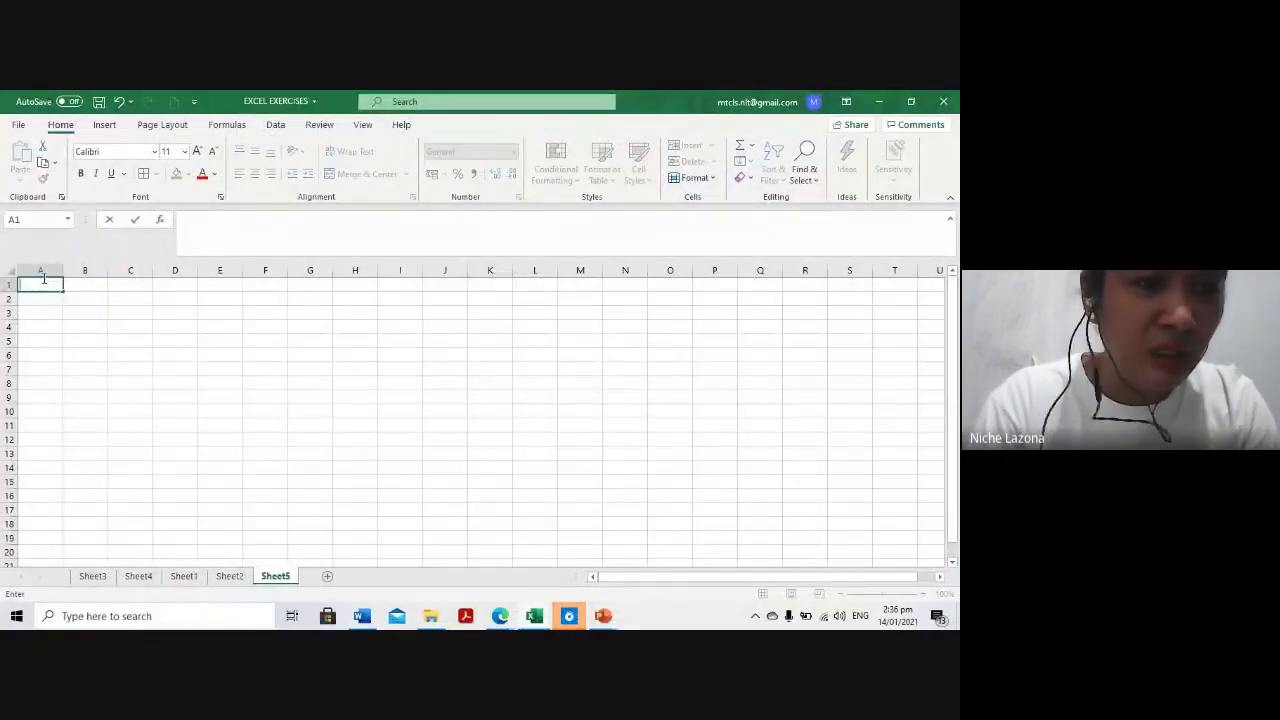
text(la)
key(BackSpace)
key(BackSpace)
text(;A)
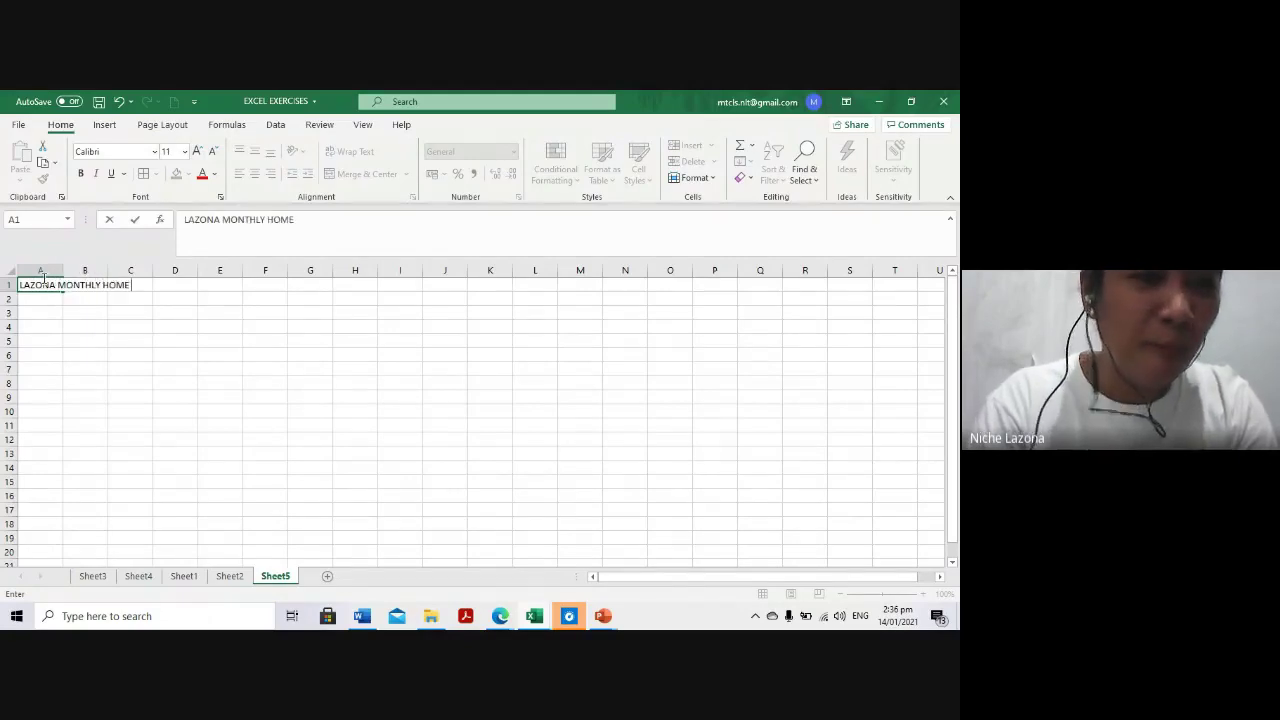
key(Return)
key(Return)
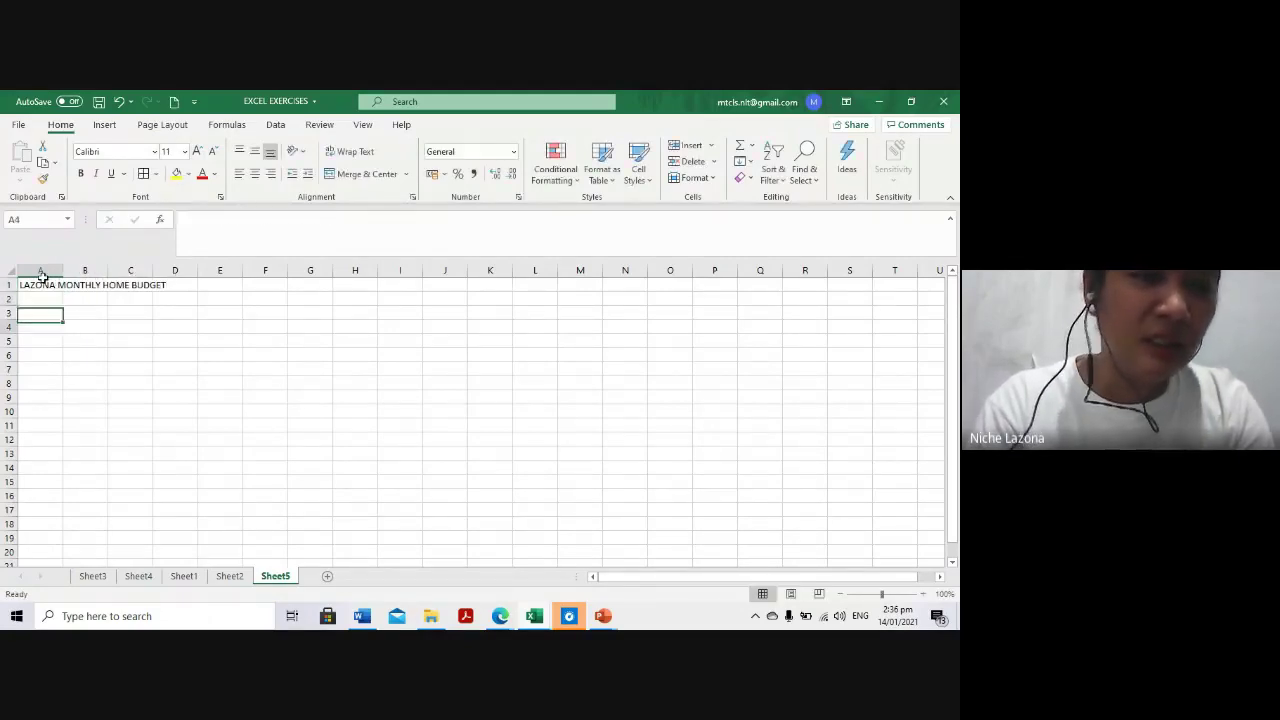
Enter the label MONTHLY INCOME FROM SALARY in cell A3
key(Return)
key(Return)
key(Up)
key(Up)
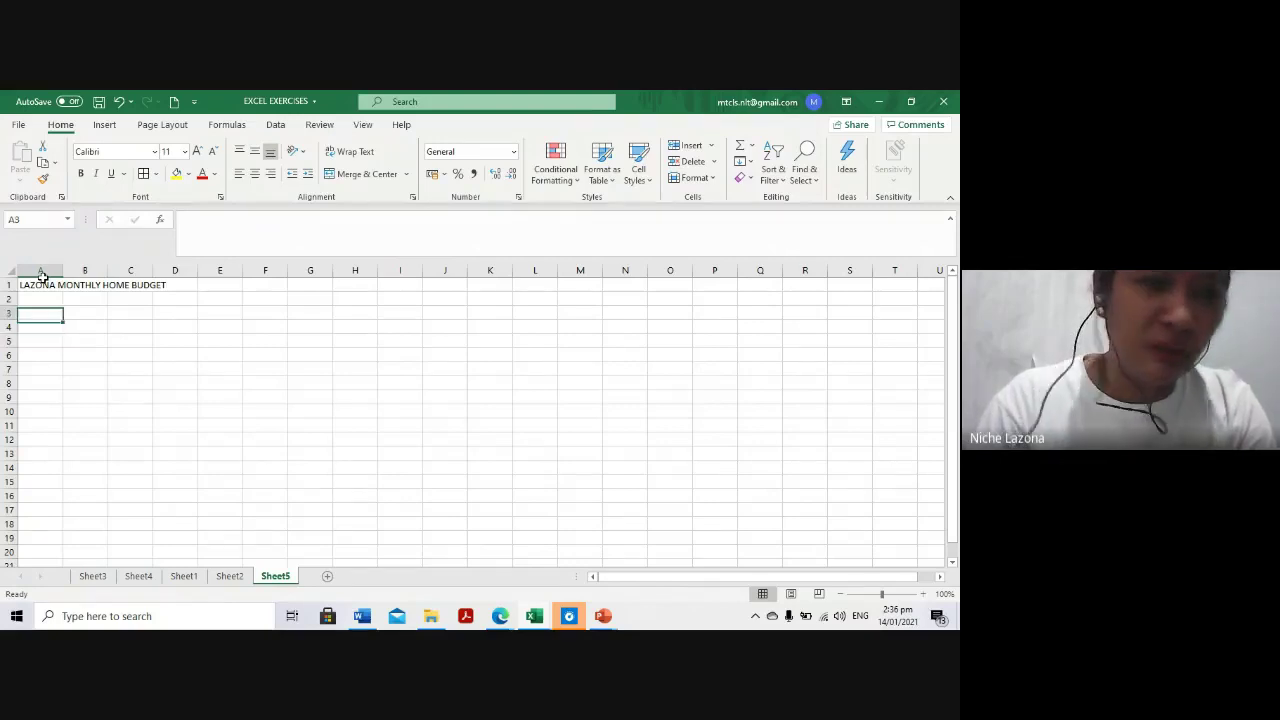
text(E FROM SA)
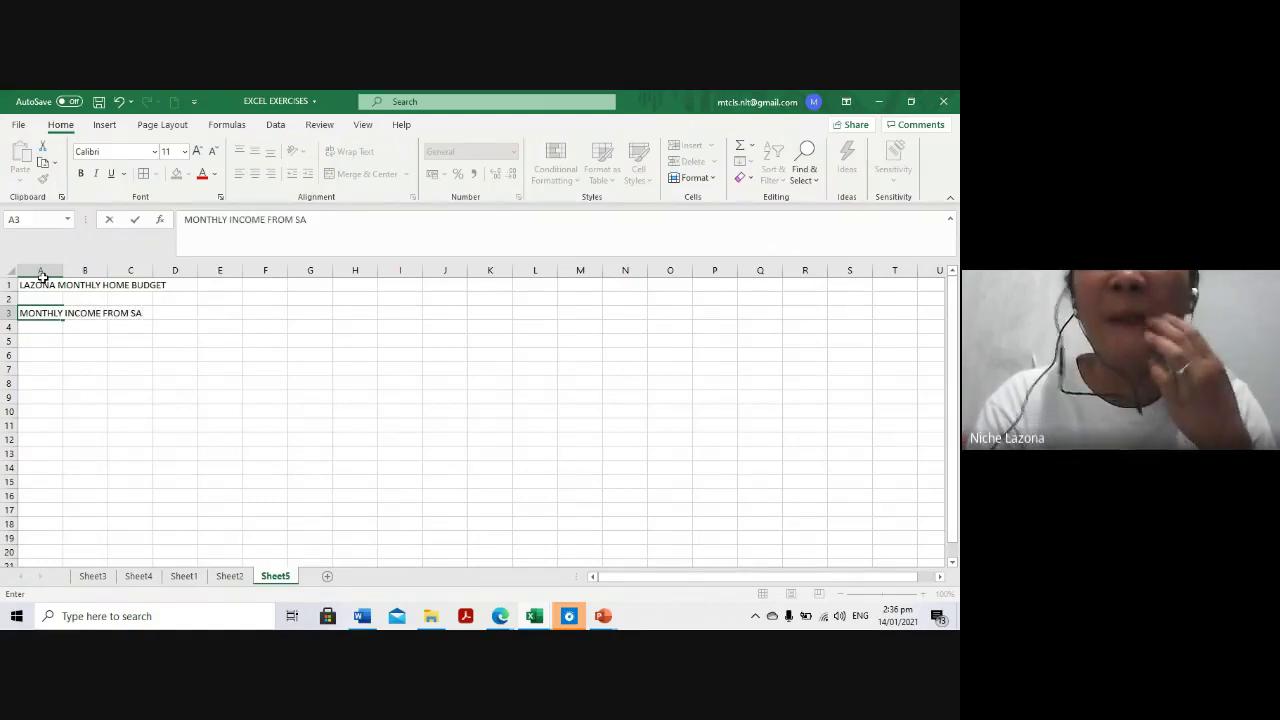
text(LARY)
key(Return)
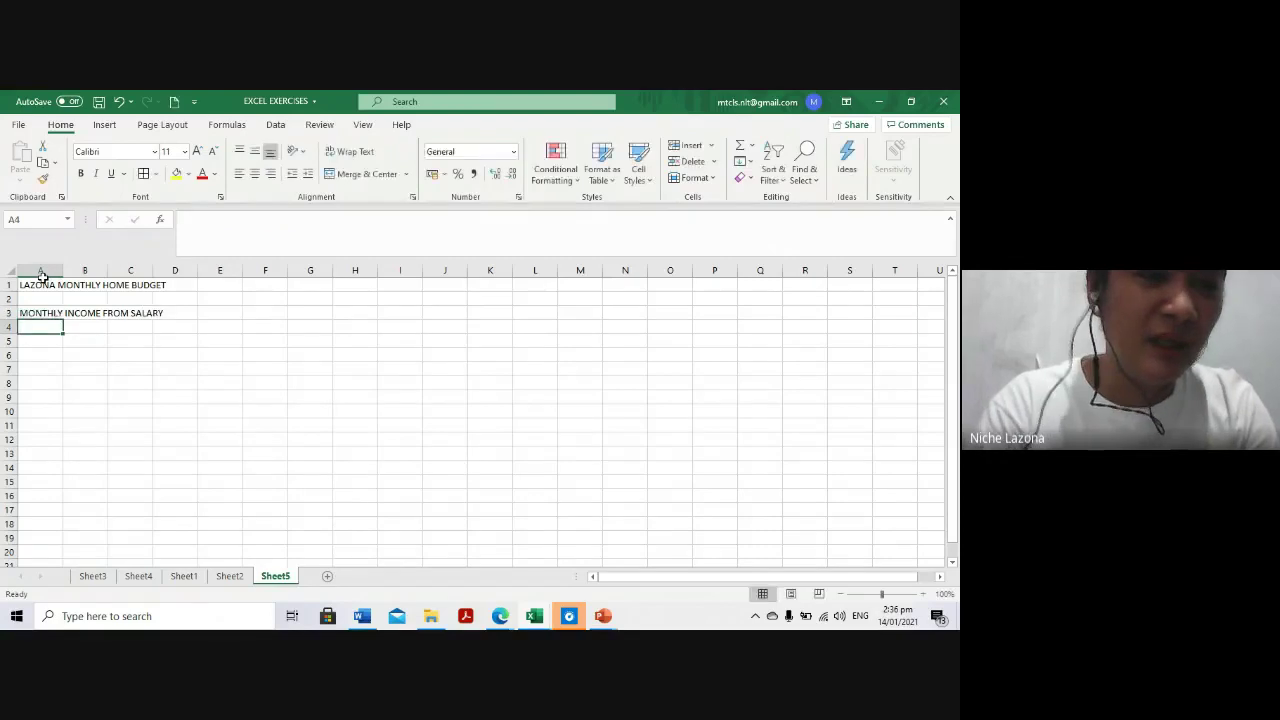
Enter OTHER INCOME in A4 and widen column A to fit the income labels
text(OTHER INCOME)
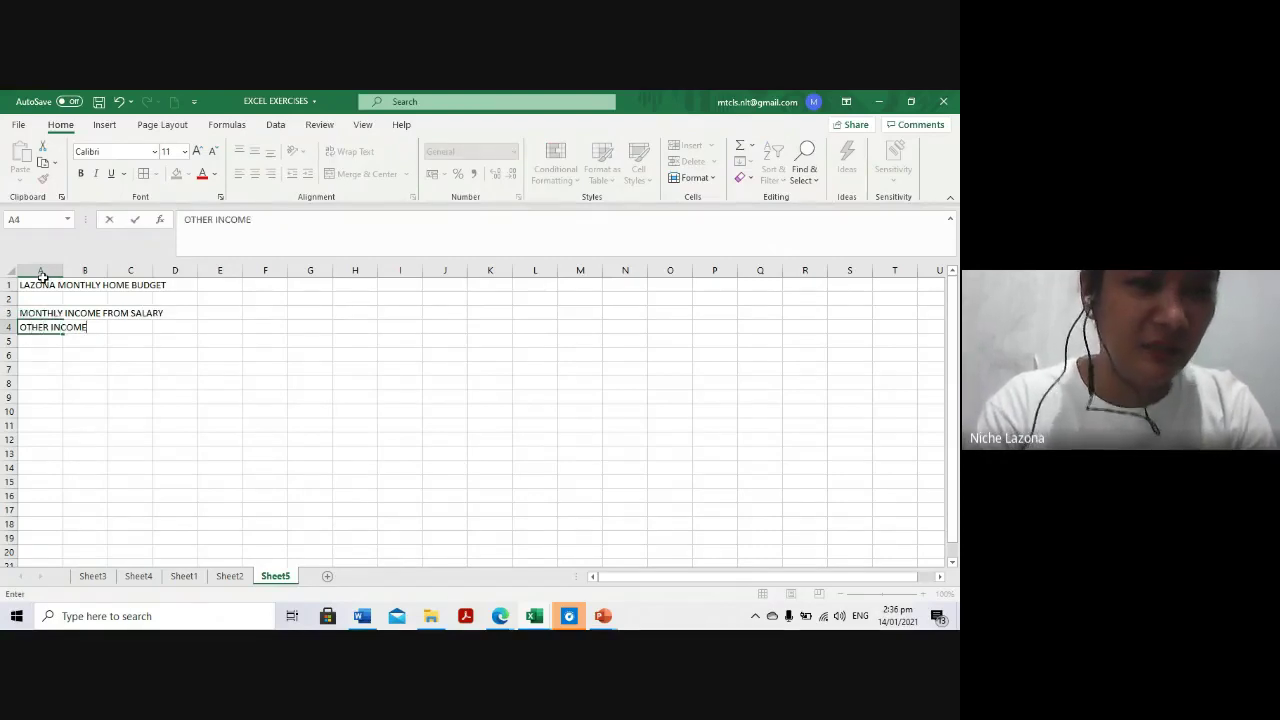
key(Tab)
key(Up)
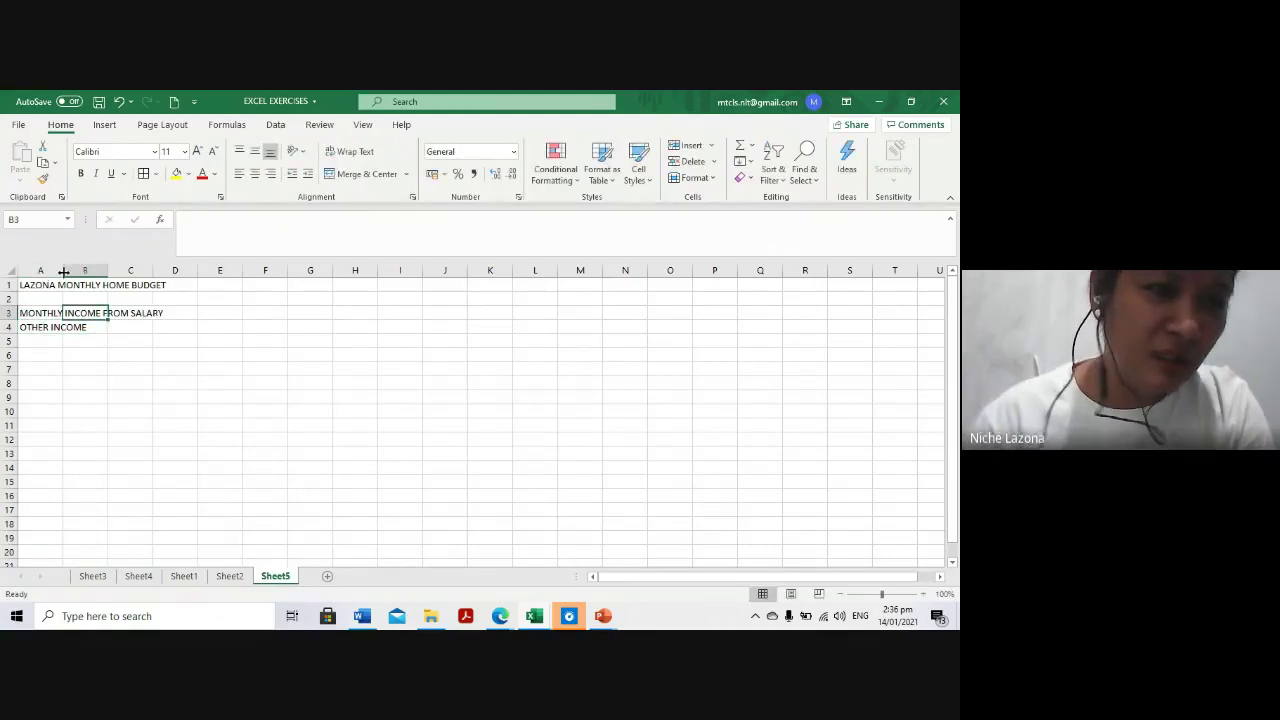
drag(63, 271, 172, 271)
Merge and centre the budget title across row 1 and make it bold
drag(87, 284, 447, 269)
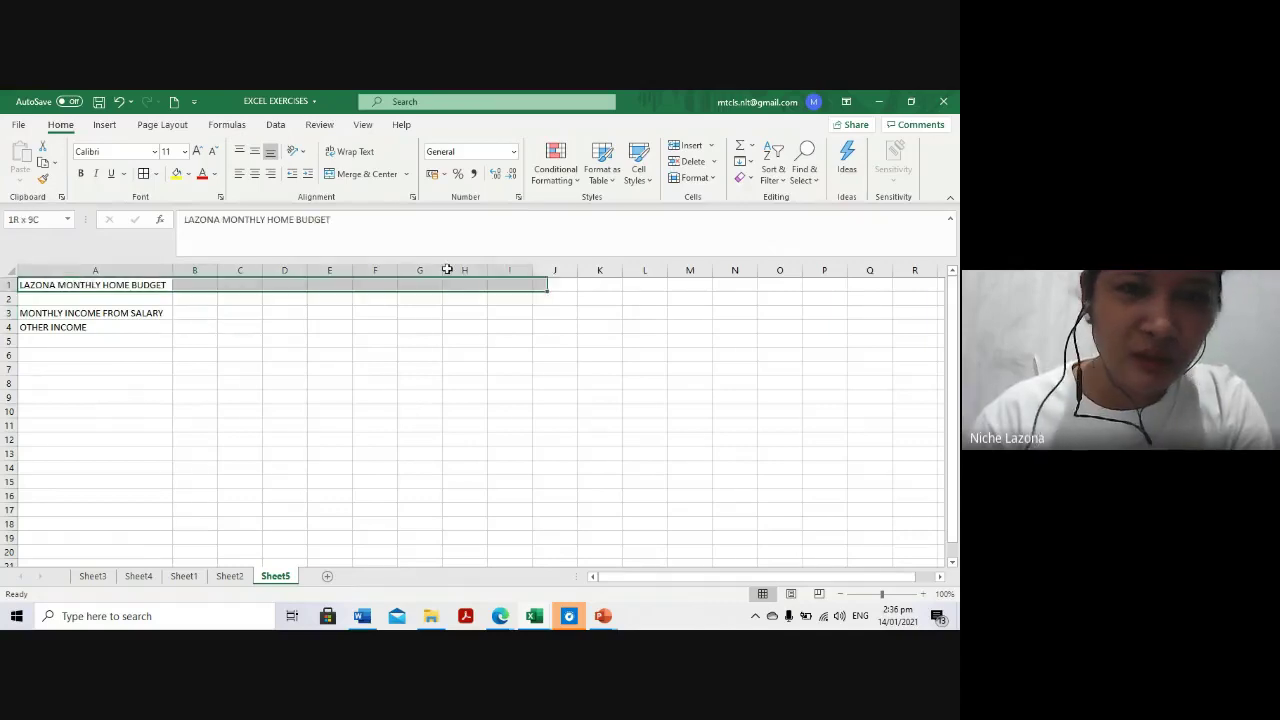
click(360, 173)
click(240, 341)
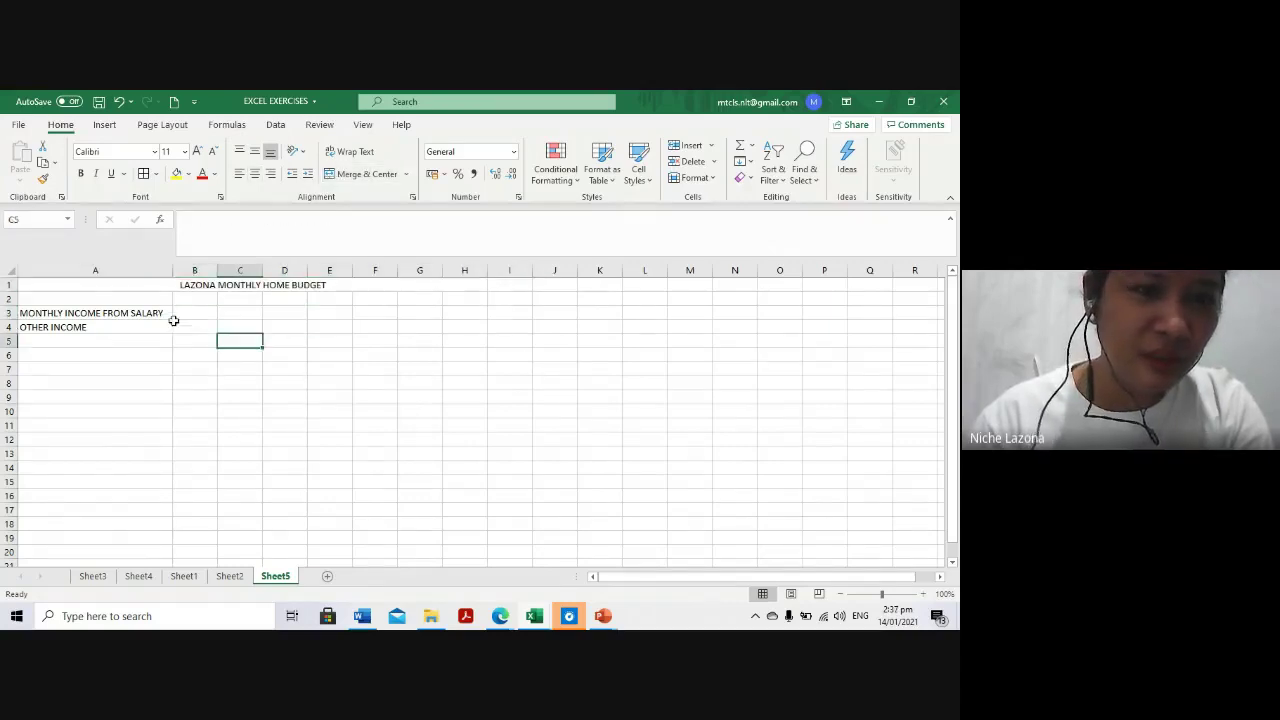
click(181, 280)
key(ctrl+b)
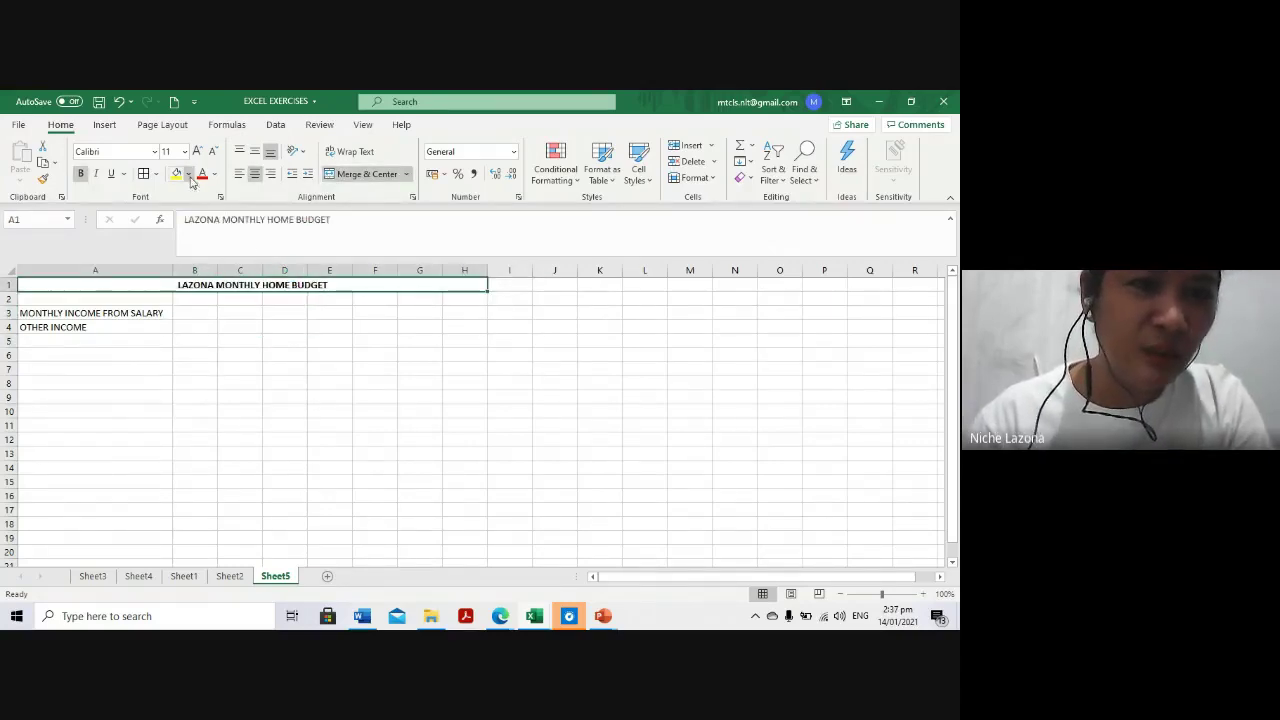
Give the merged title row an orange/gold fill colour
click(188, 174)
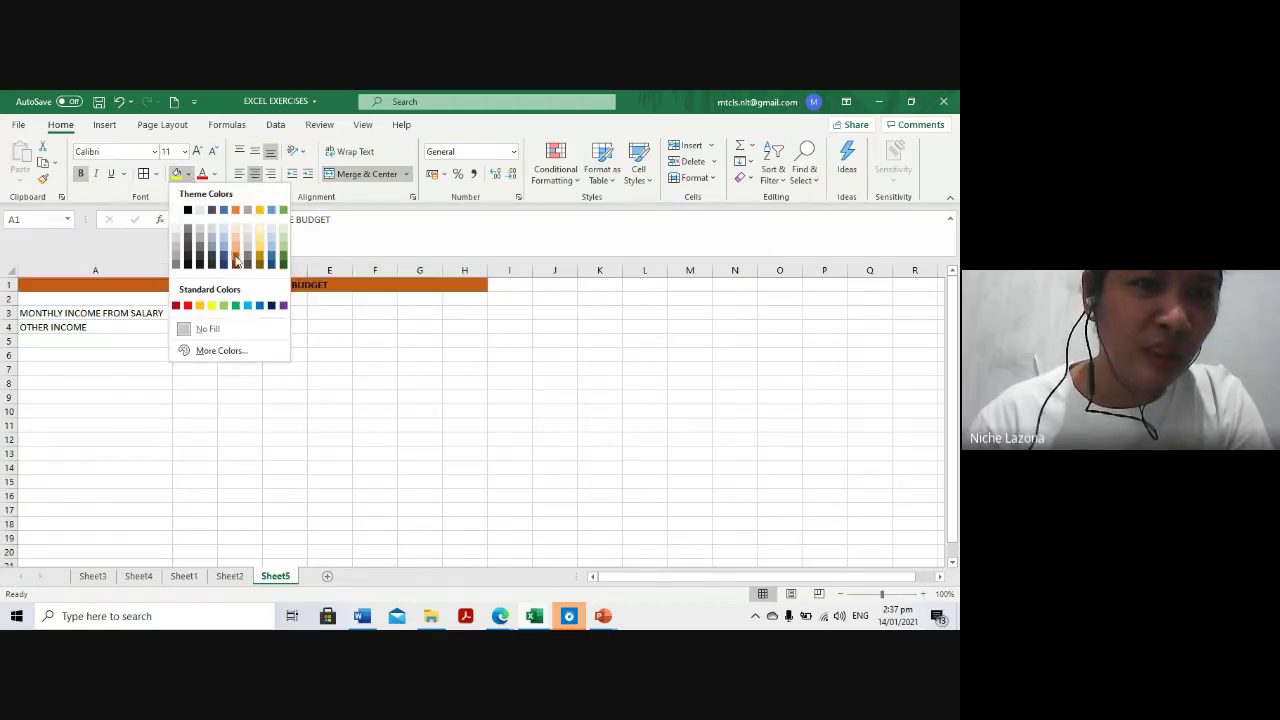
click(259, 209)
click(334, 355)
scroll(337, 365, up, 3)
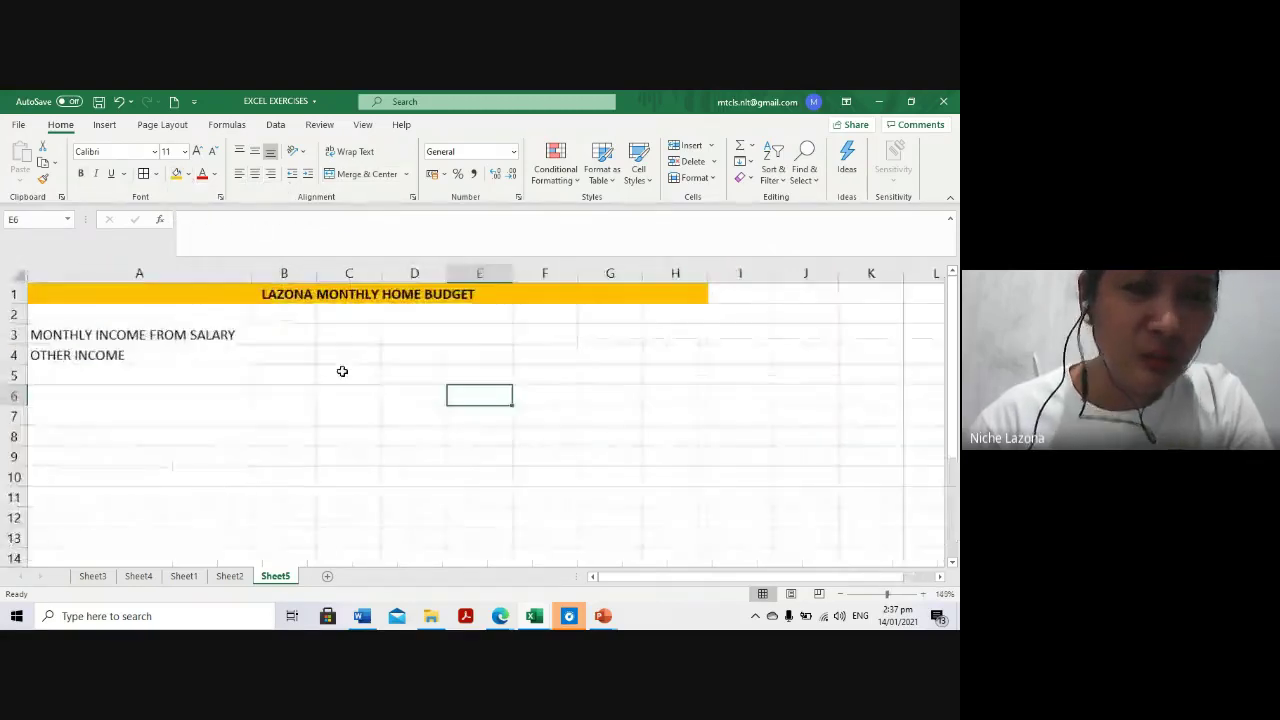
click(215, 358)
scroll(282, 418, up, 1)
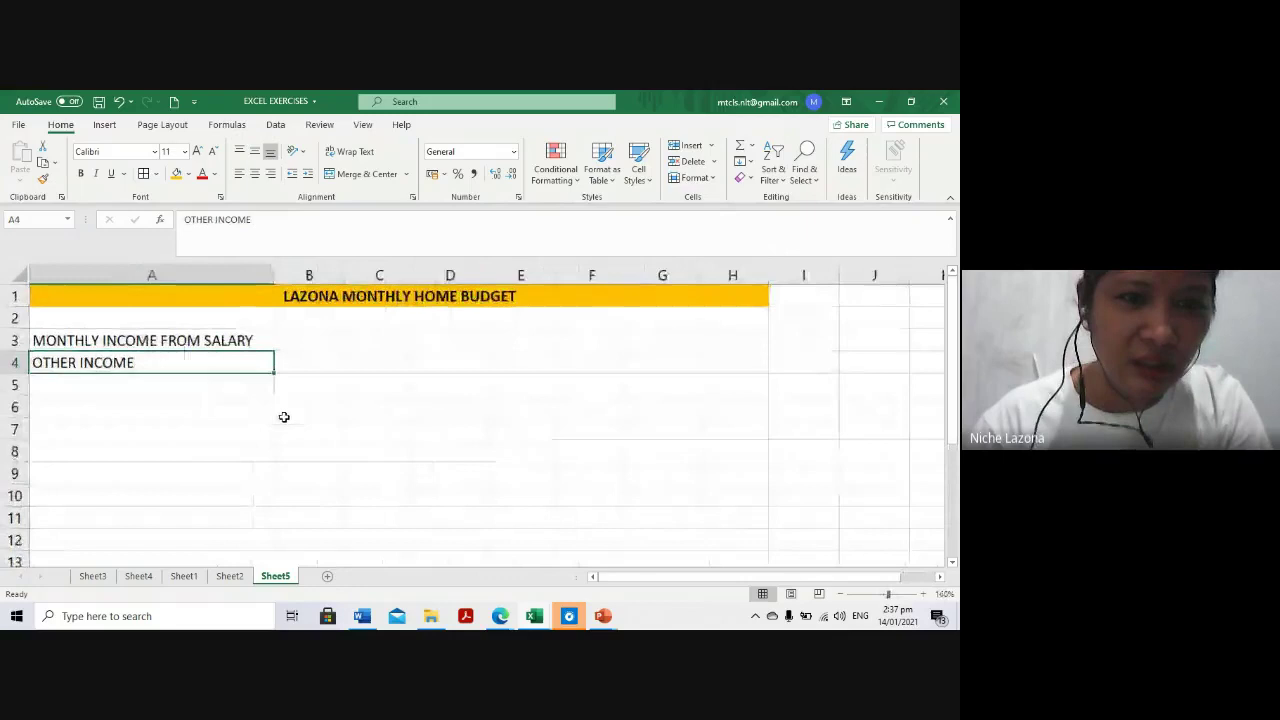
click(309, 341)
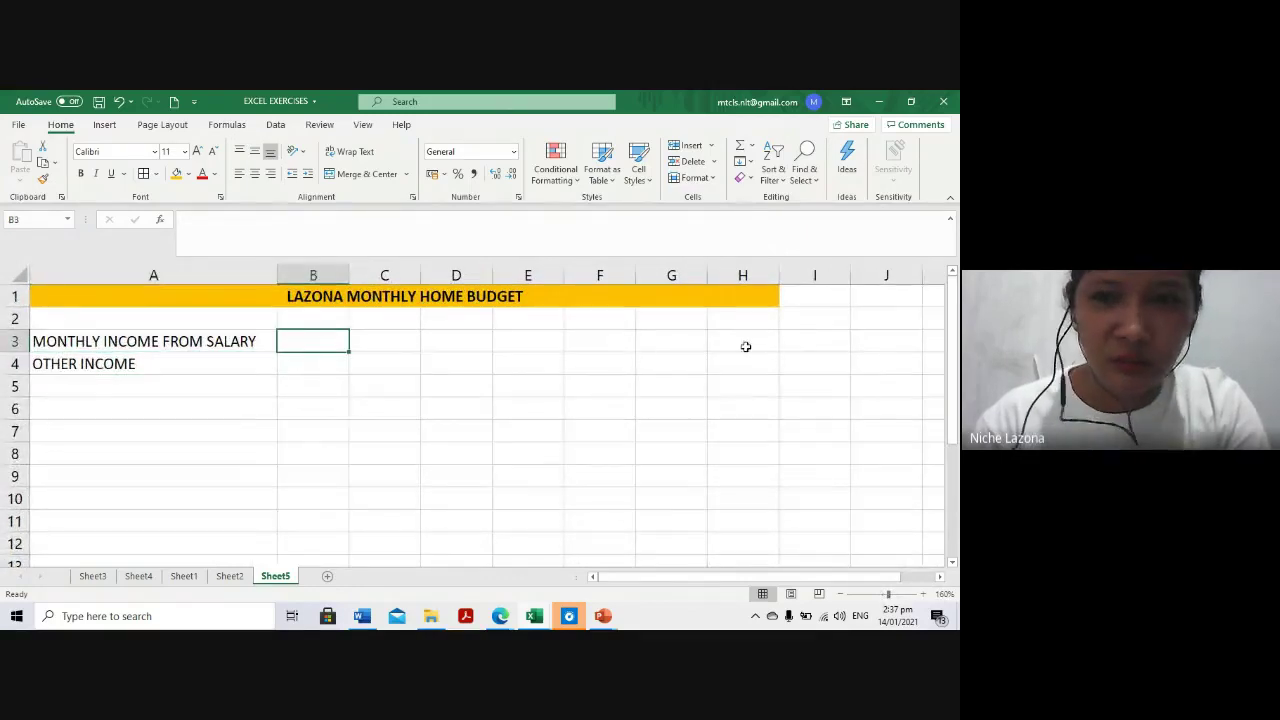
click(691, 351)
click(520, 355)
Enter 5000 salary in D3 and 5000 other income in D4
click(432, 350)
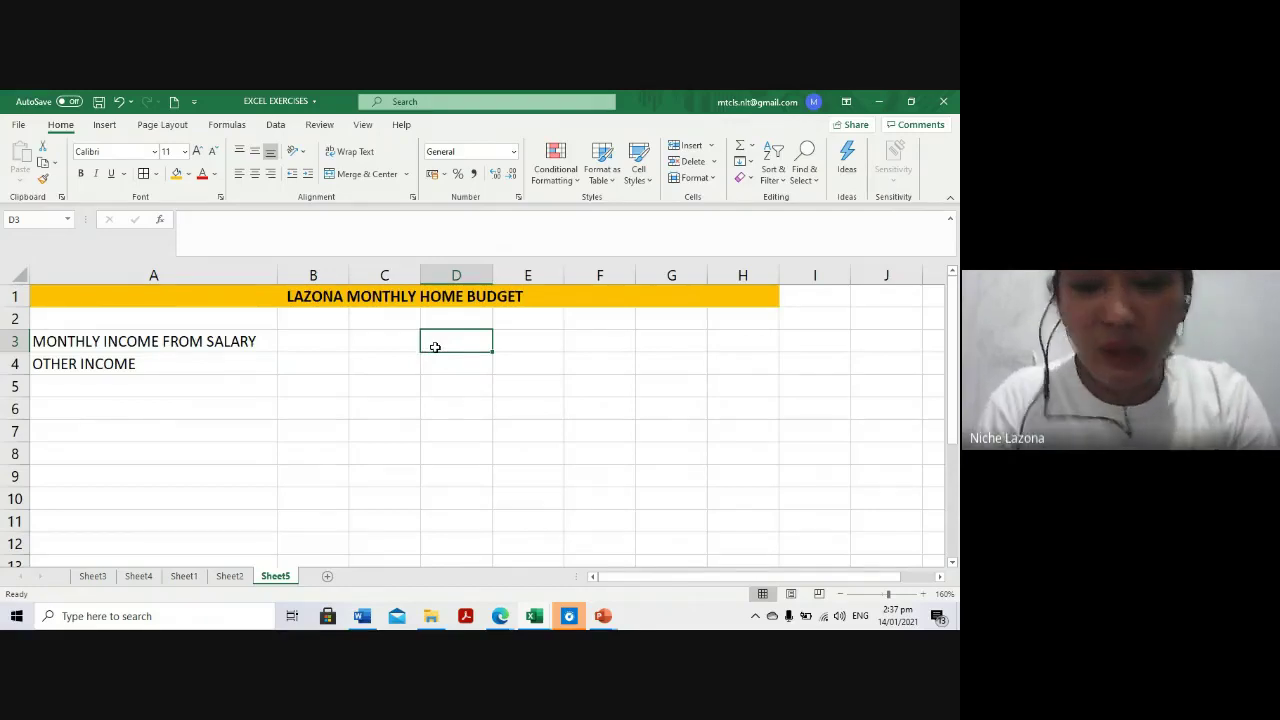
text(5000)
key(Return)
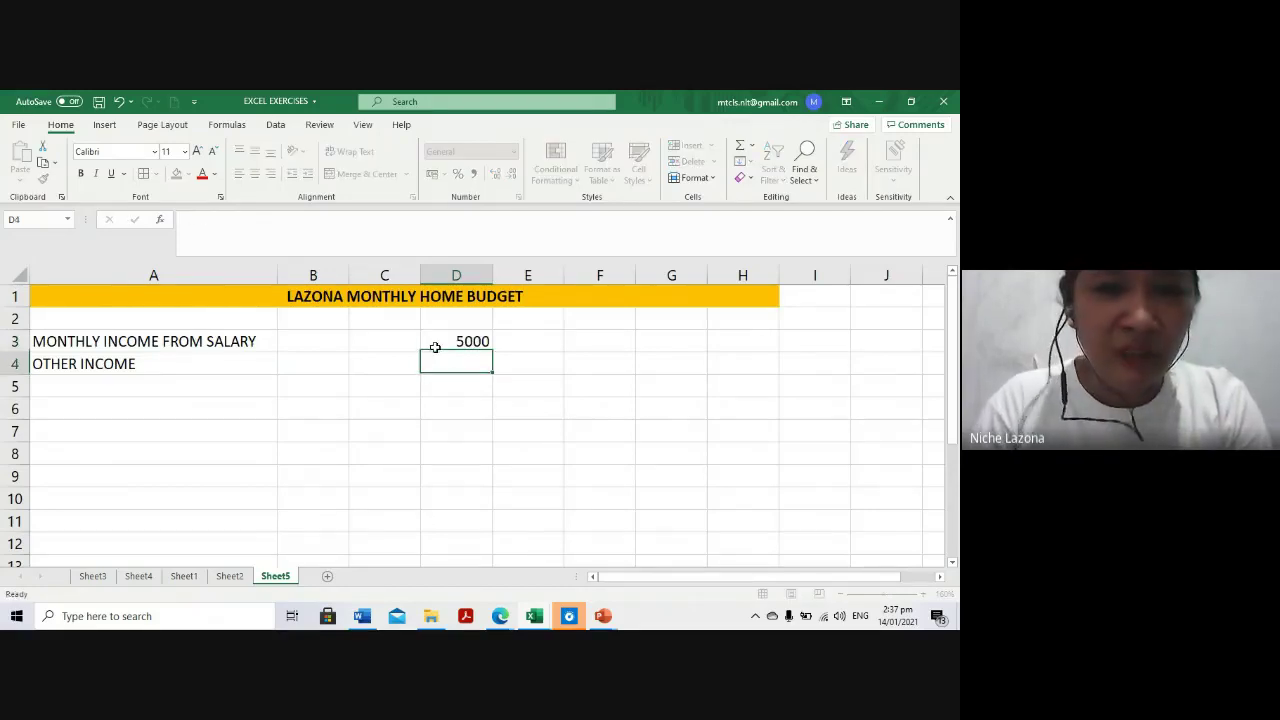
text(5)
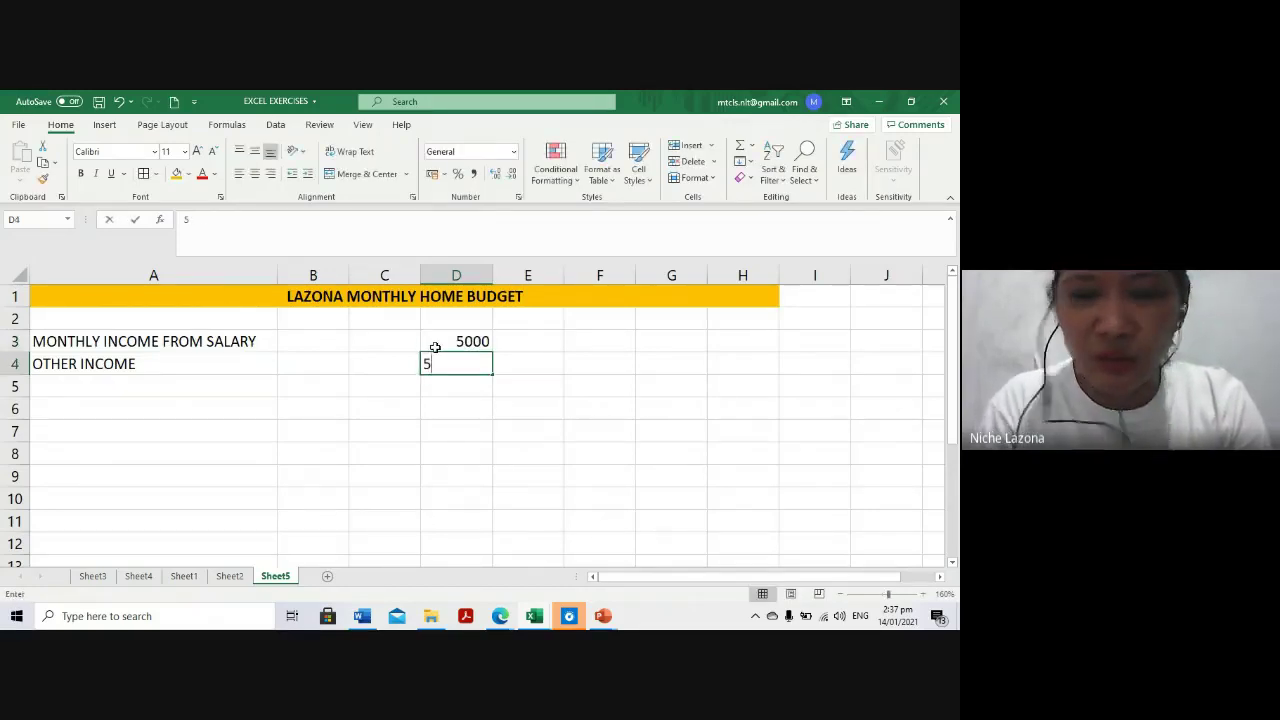
text(000)
key(Return)
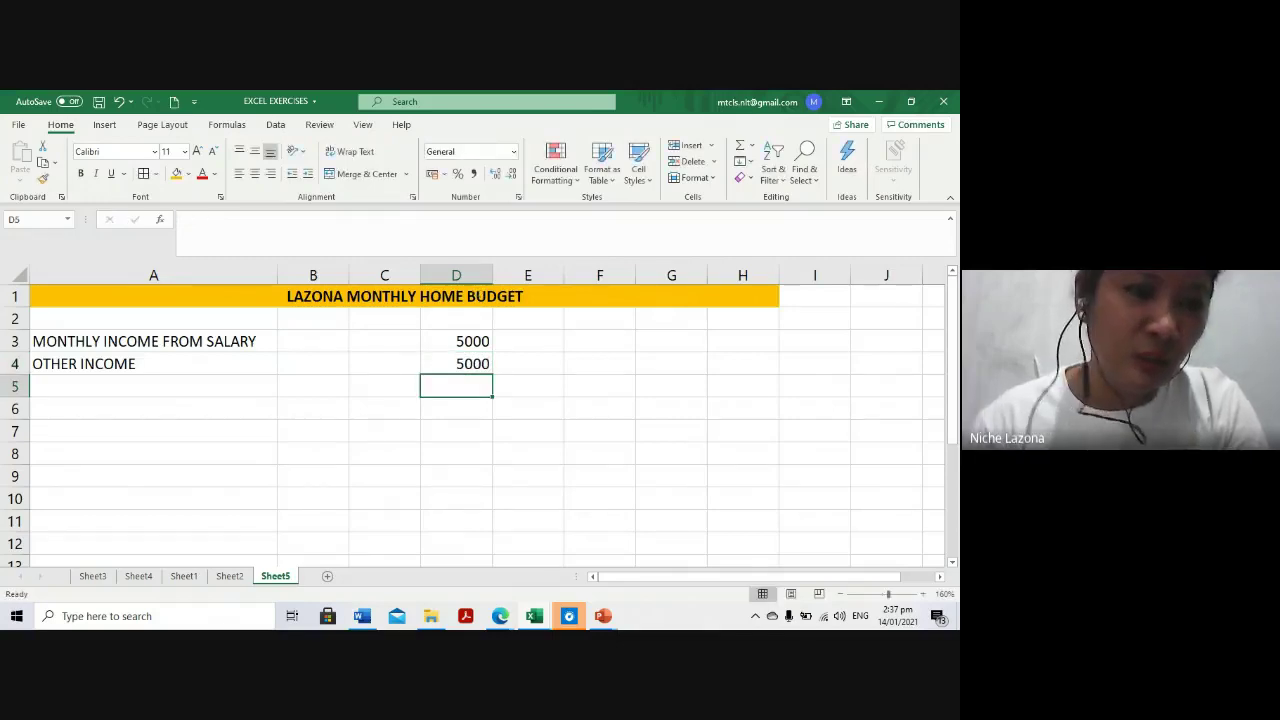
Label A5 TOTAL INCOME and enter the formula =D3+D4 in D5
click(88, 384)
text(TOTA)
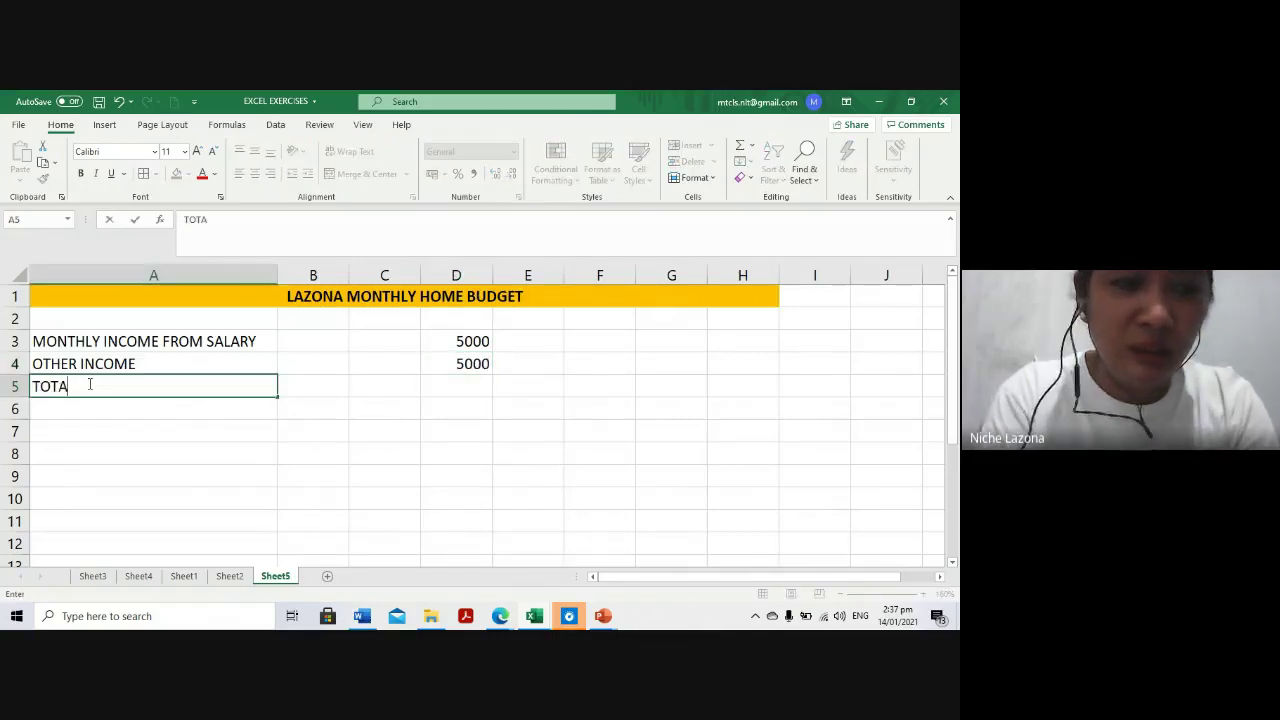
text(L INCOME)
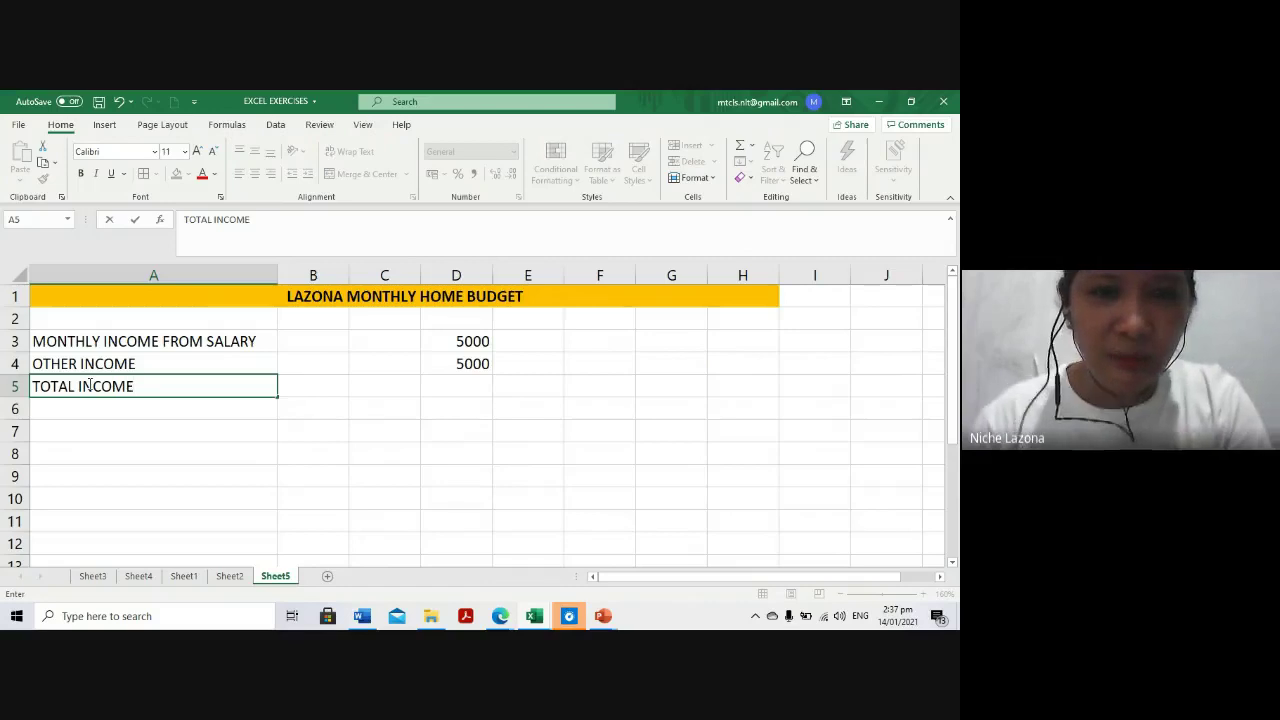
click(460, 386)
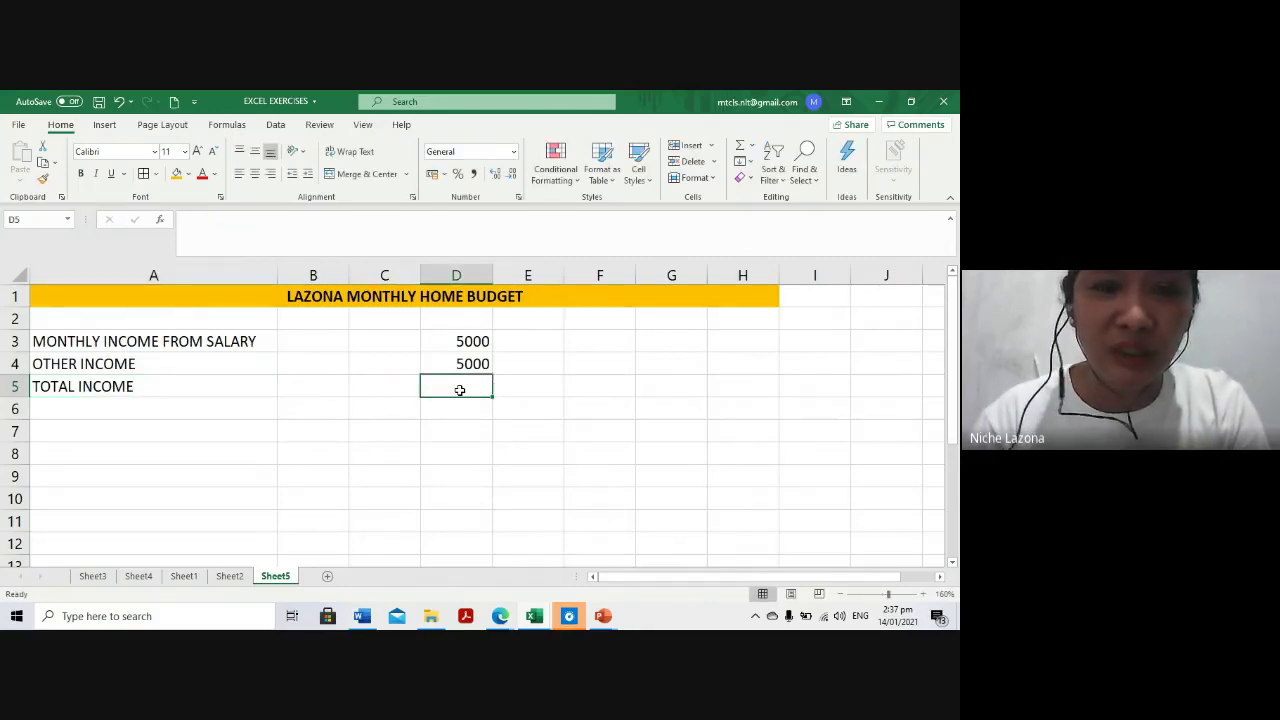
text(=)
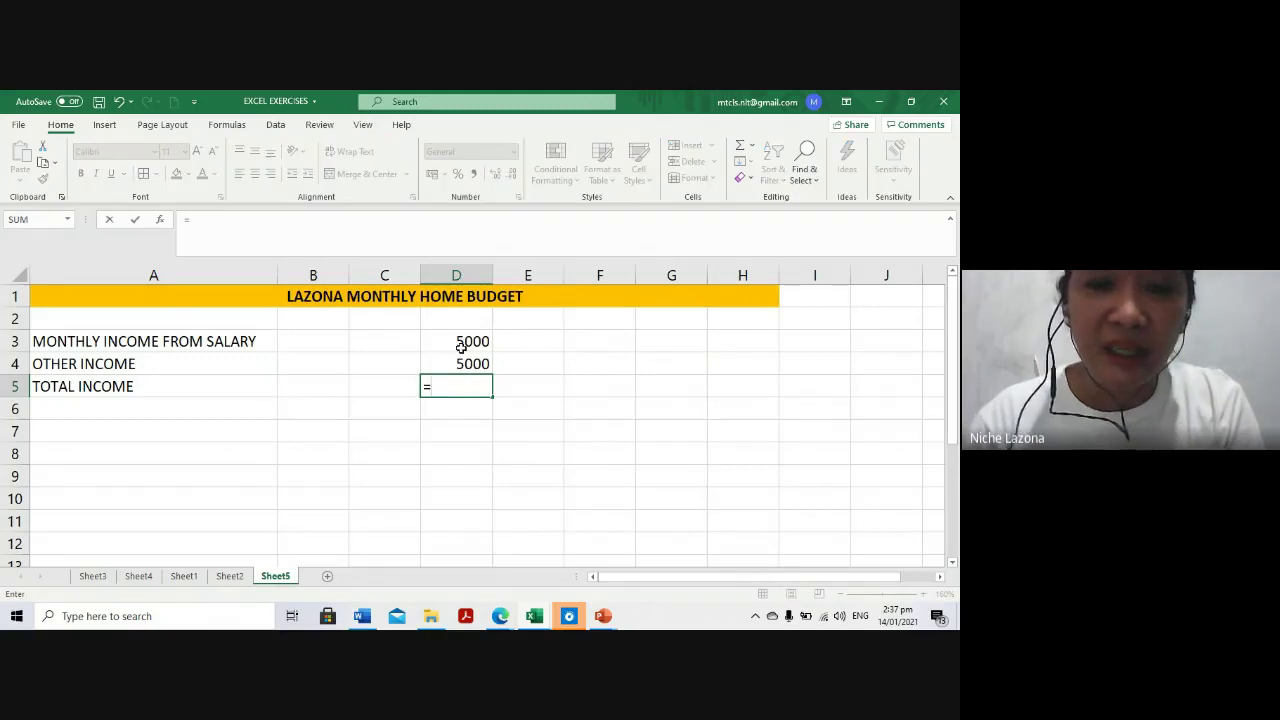
click(461, 346)
text(+)
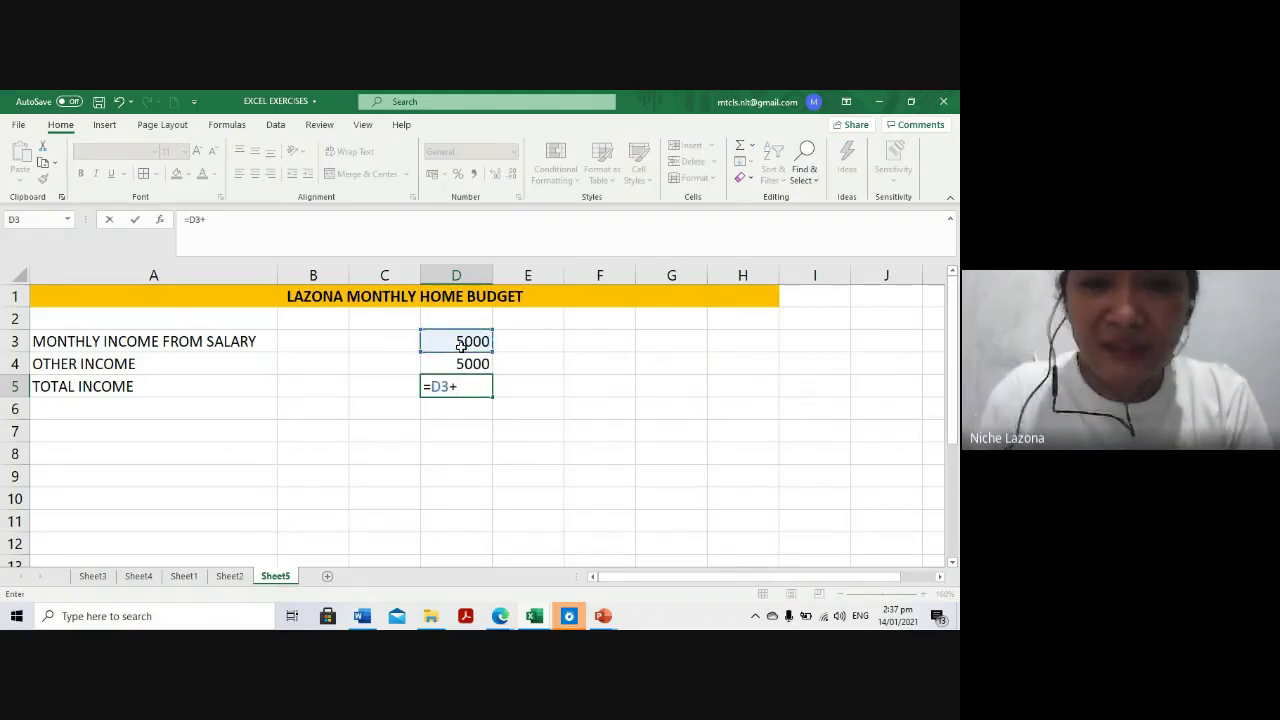
click(457, 364)
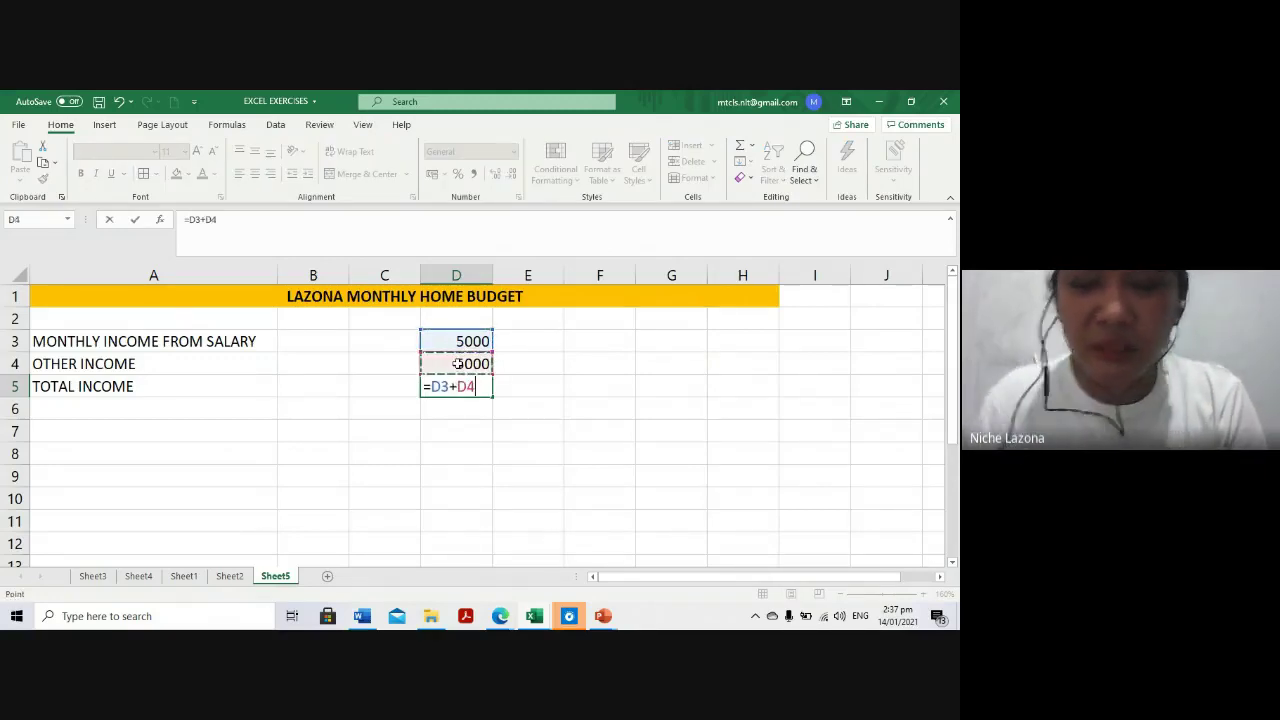
key(ctrl+Return)
Replace the D5 formula with AutoSum =SUM(D3:D4), giving 10000
key(Home)
key(Right)
key(Right)
key(Right)
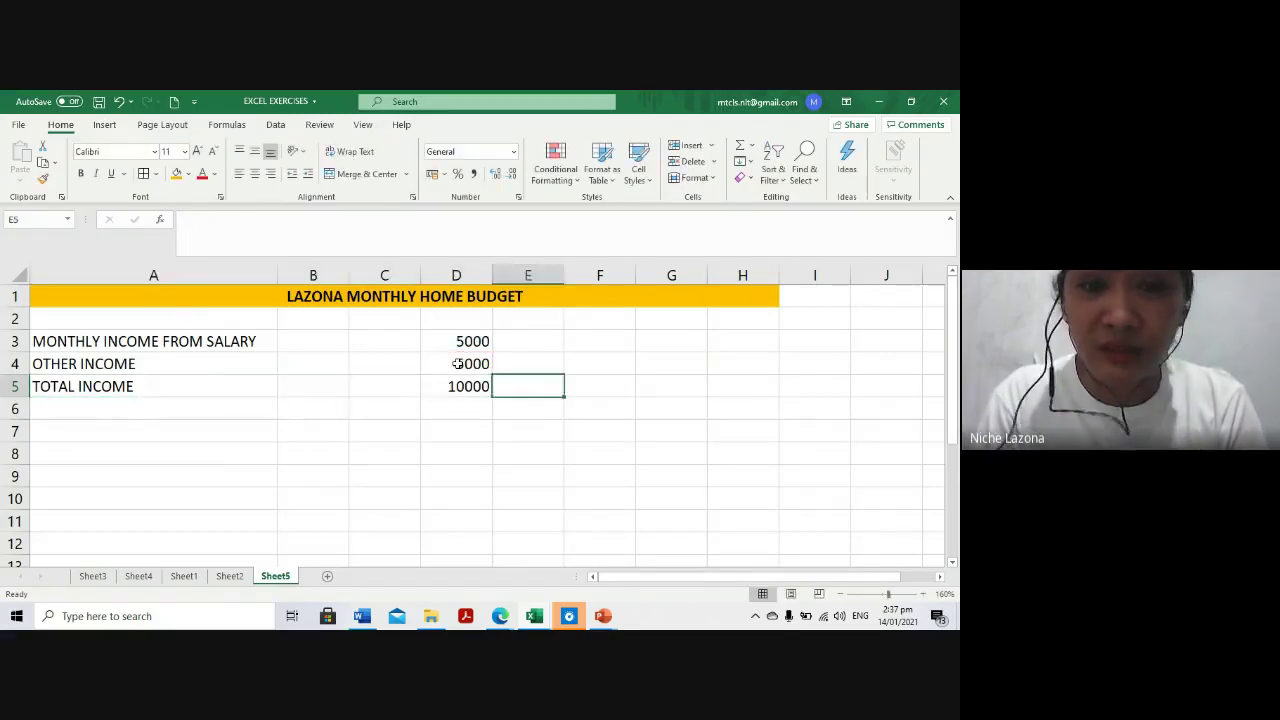
key(Left)
key(Delete)
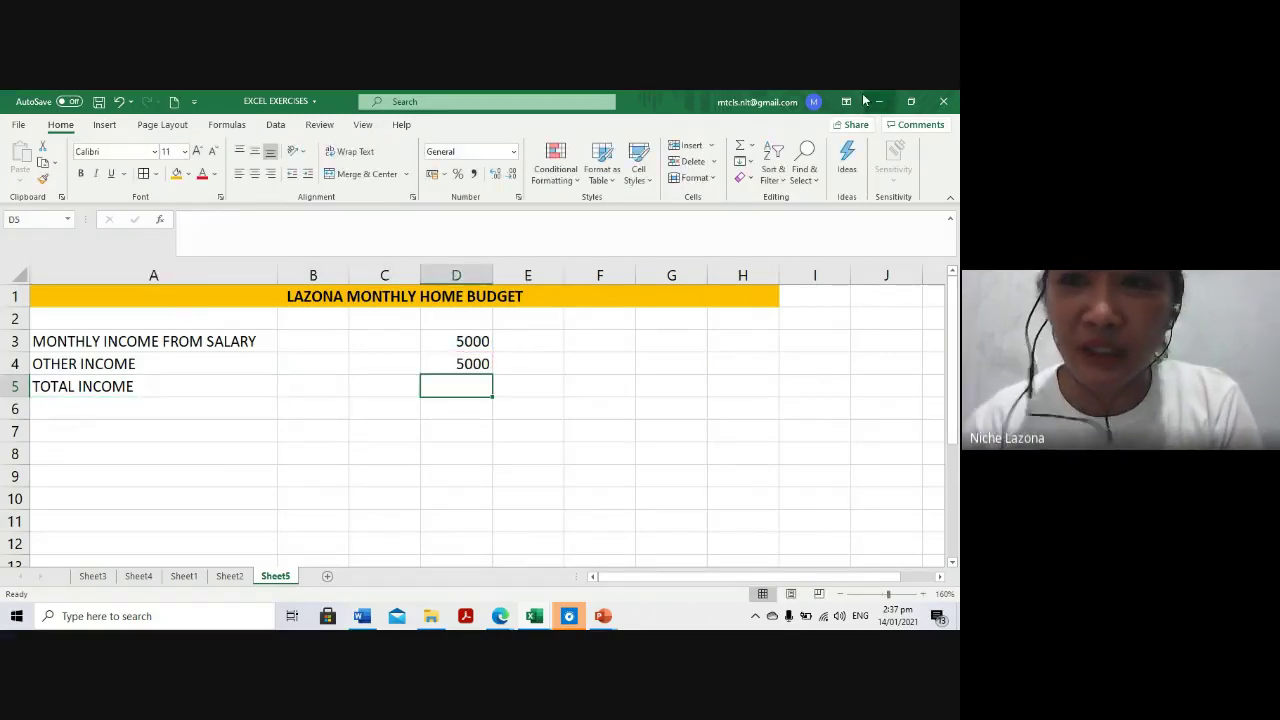
click(751, 146)
click(760, 168)
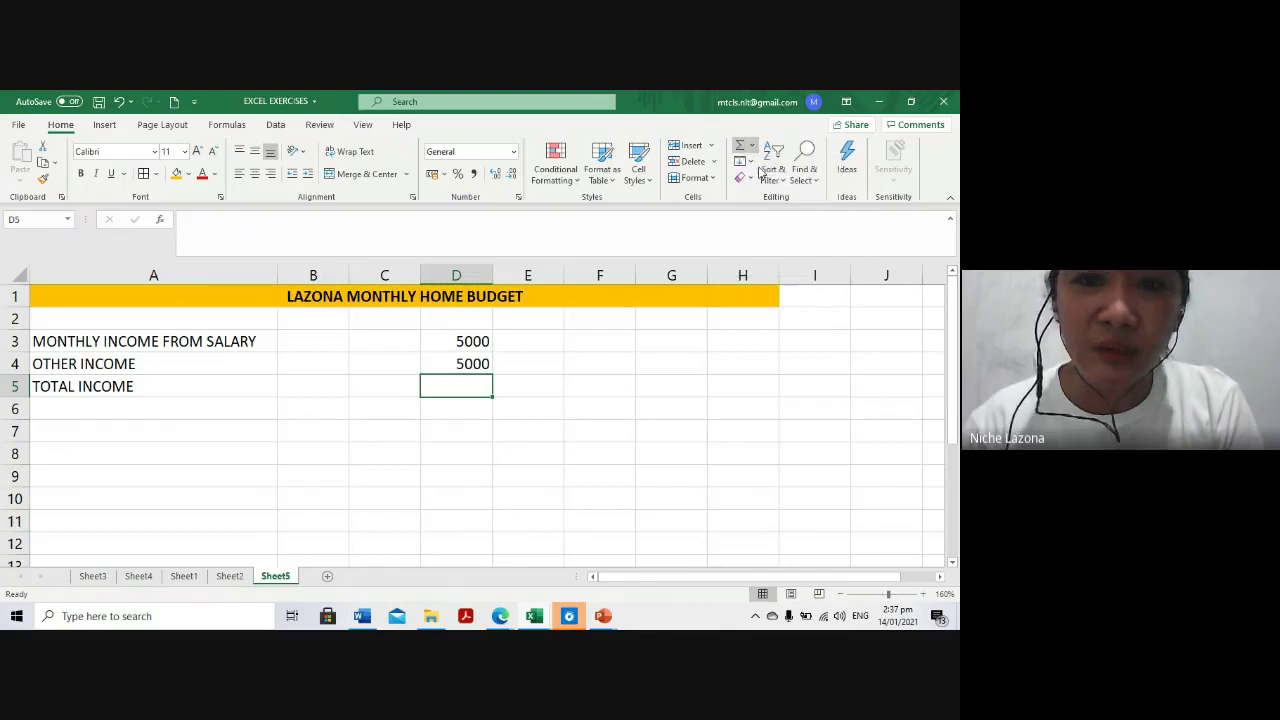
key(Return)
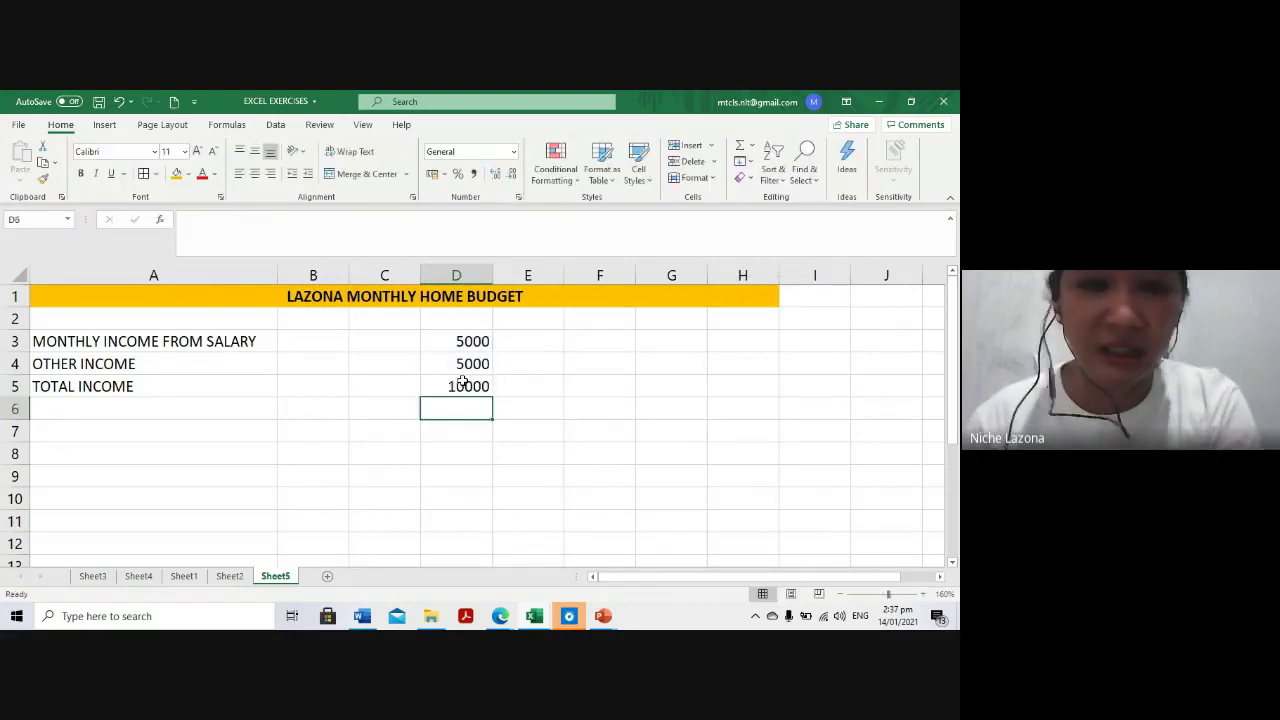
click(461, 384)
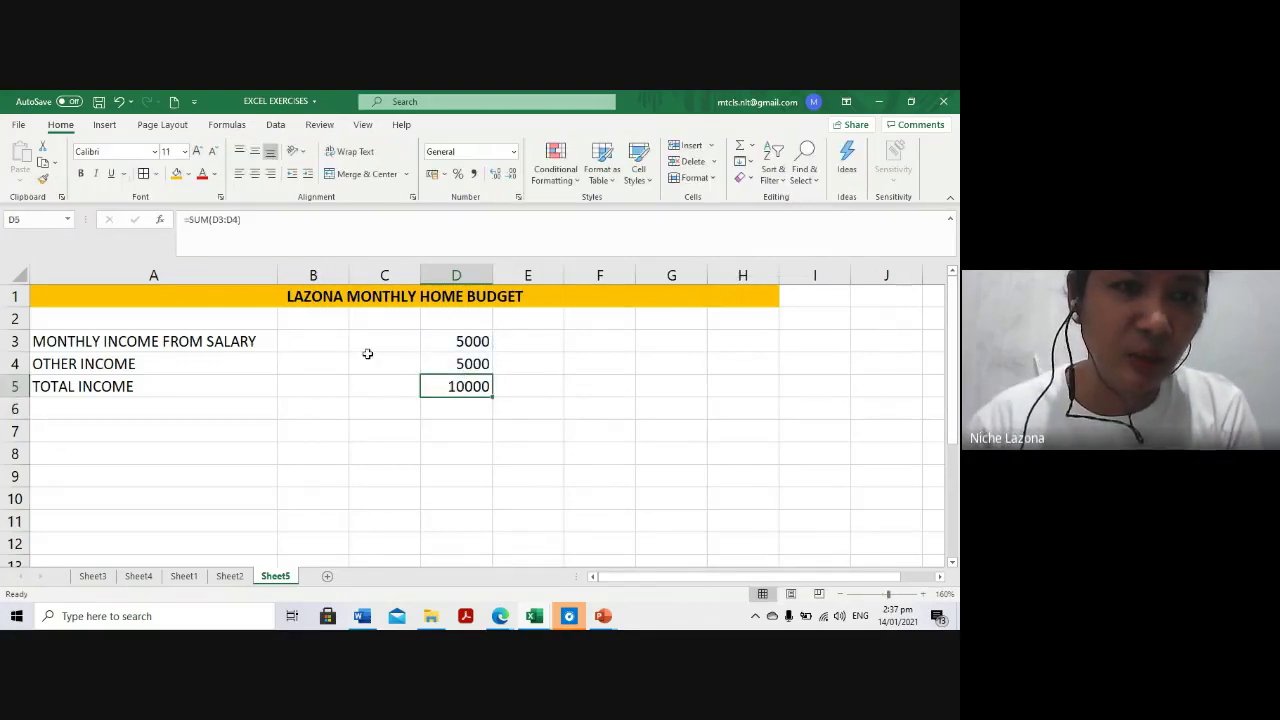
Add a double bottom border under D5 and a bottom border under D4
click(156, 175)
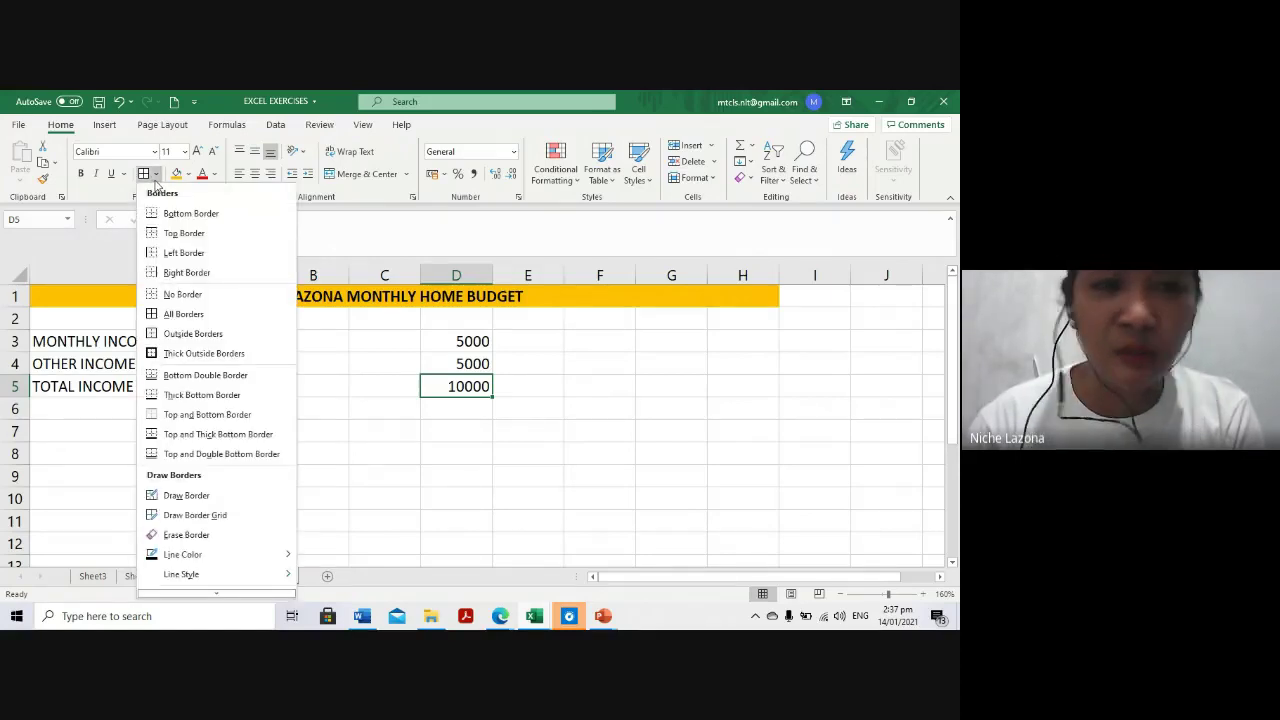
click(168, 375)
click(470, 434)
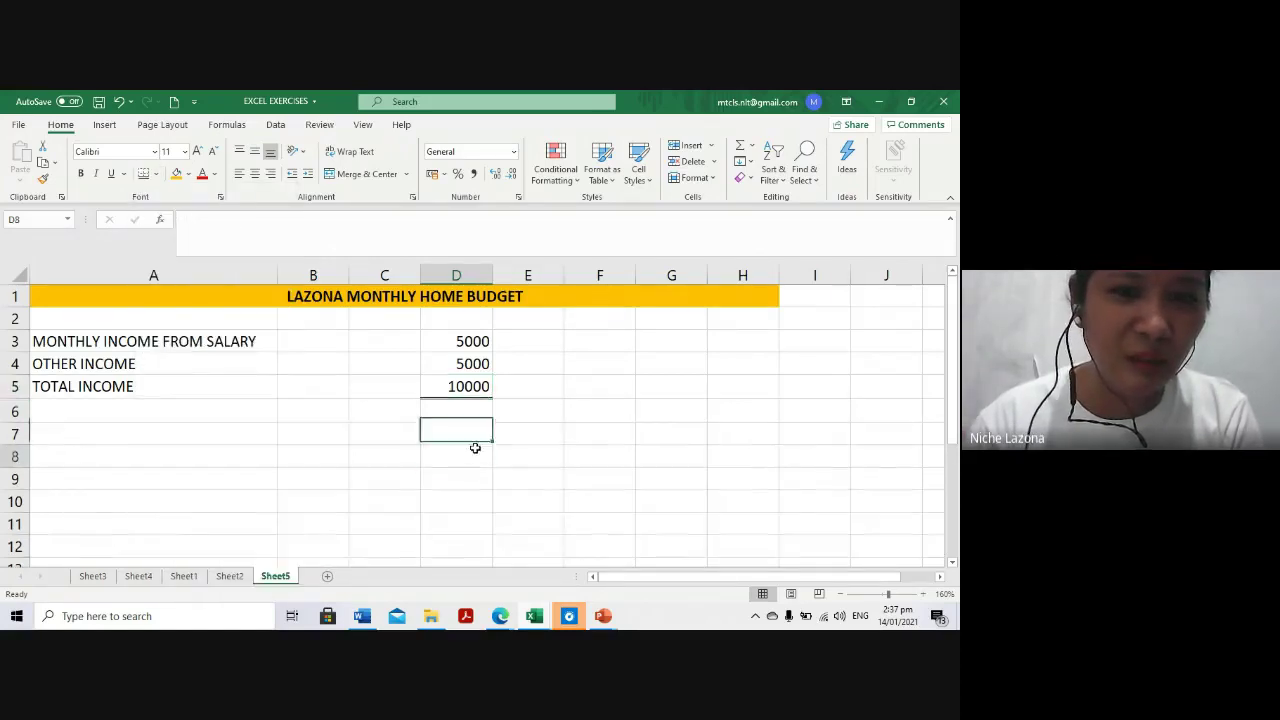
click(470, 454)
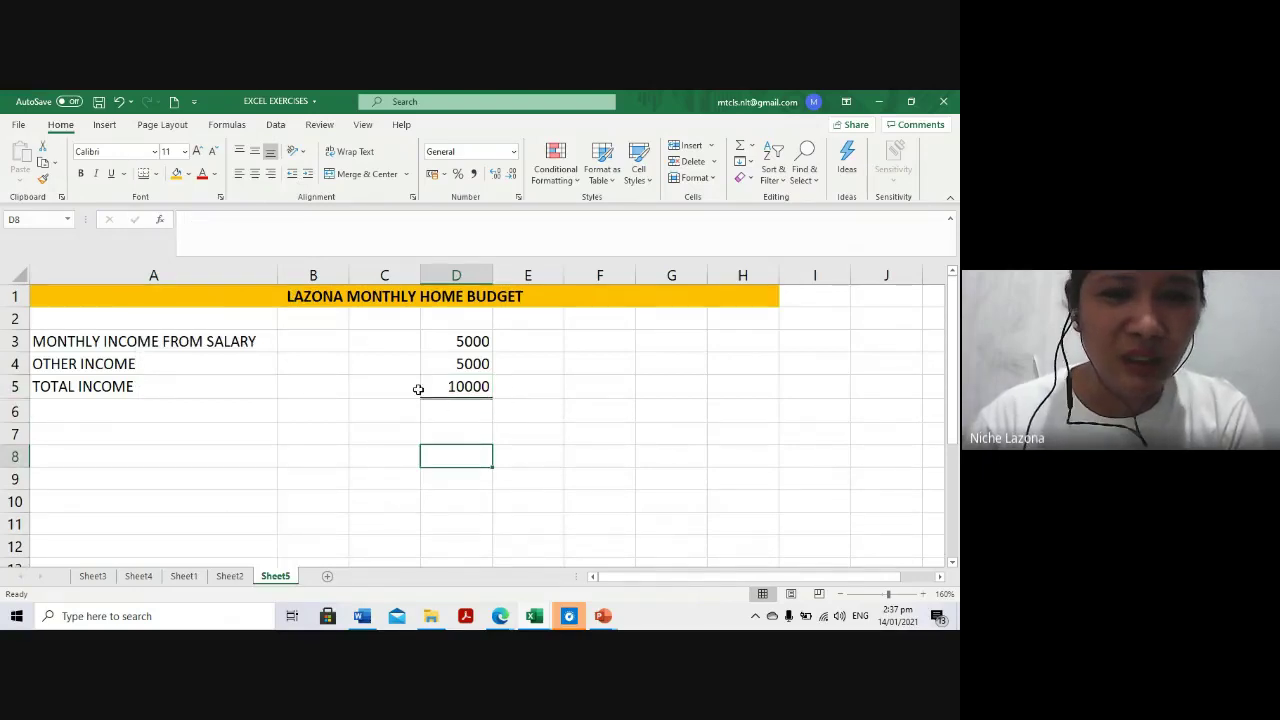
click(466, 364)
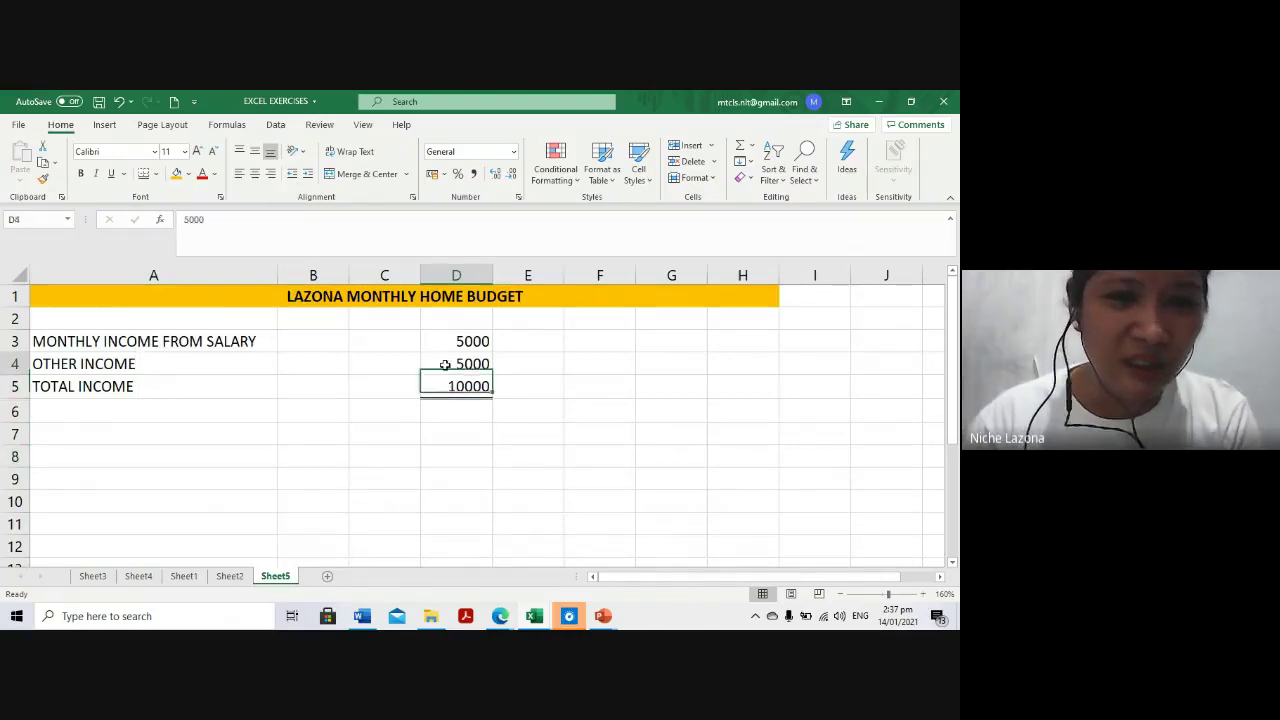
click(156, 175)
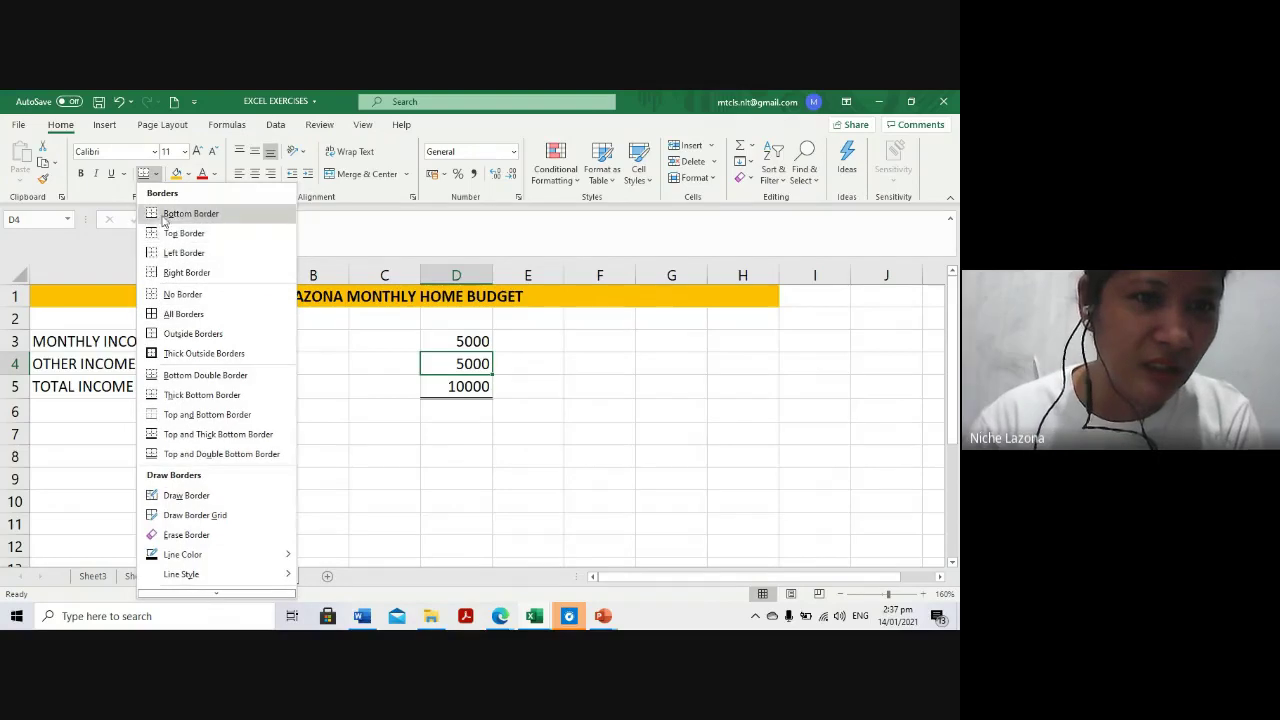
click(175, 213)
click(541, 455)
Fill the 10000 total in D5 grey and make the TOTAL INCOME label bold
click(440, 386)
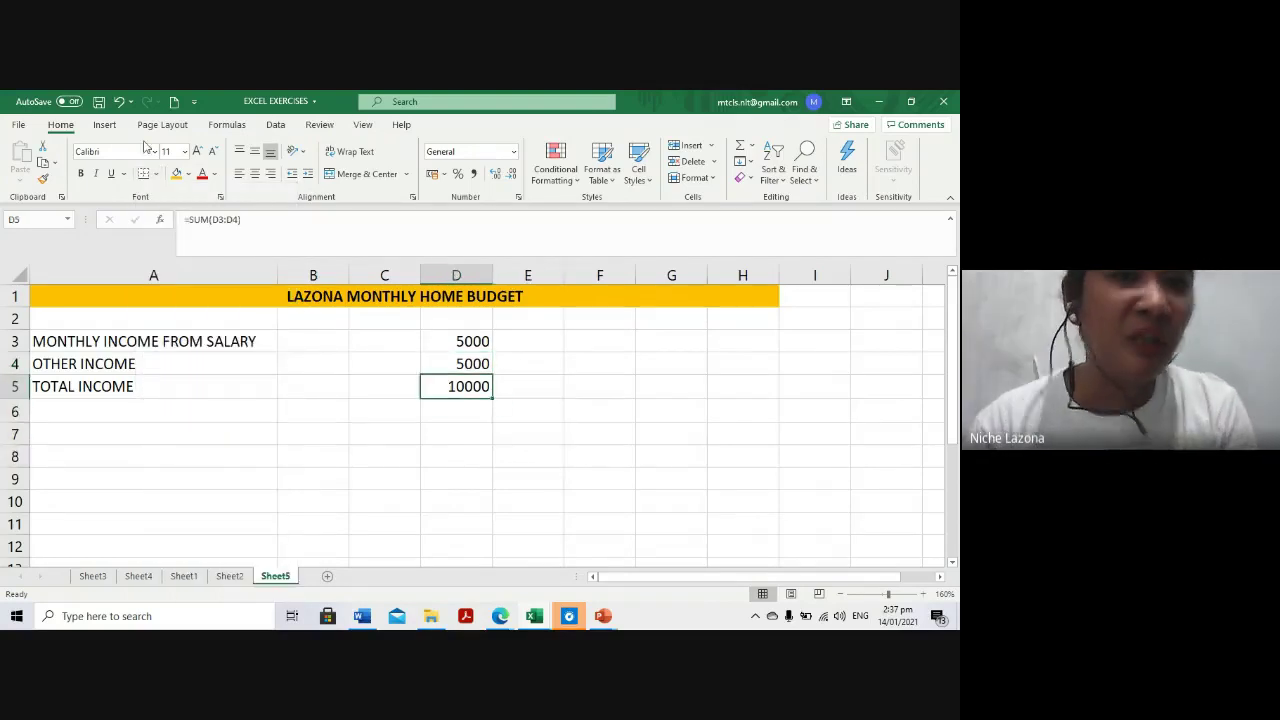
click(188, 174)
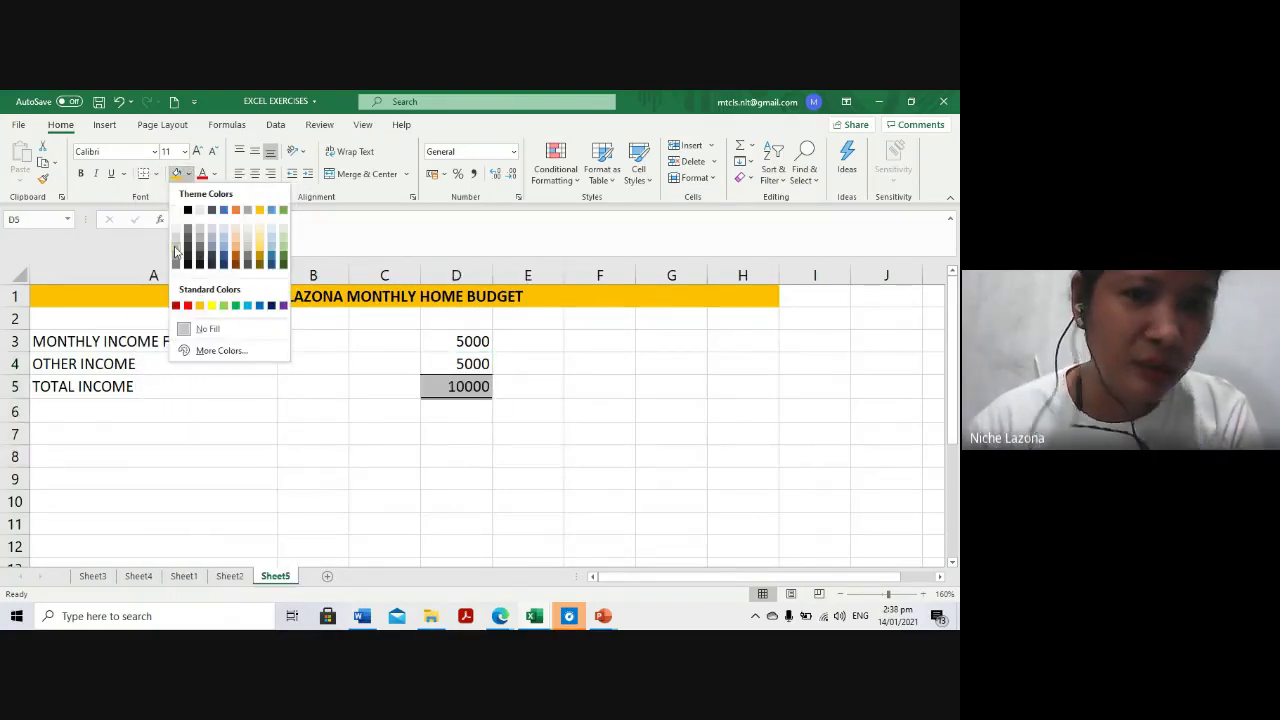
click(175, 250)
click(814, 456)
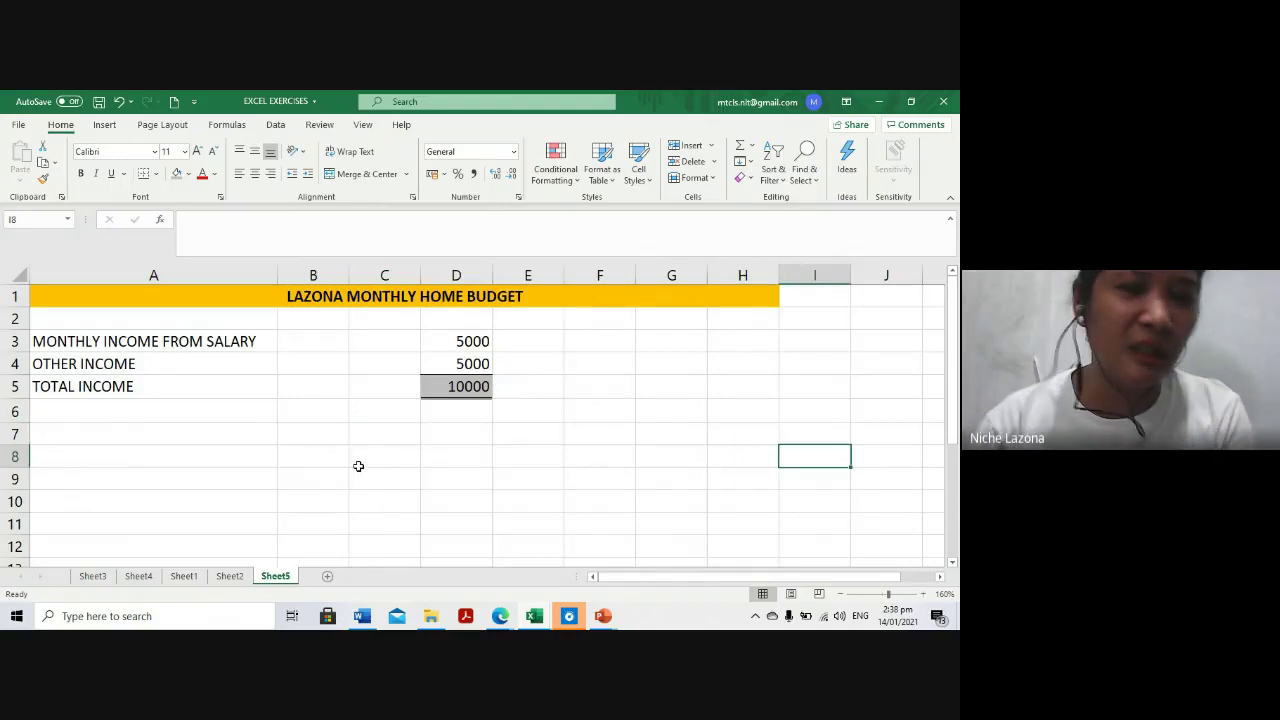
click(270, 392)
key(ctrl+b)
click(165, 466)
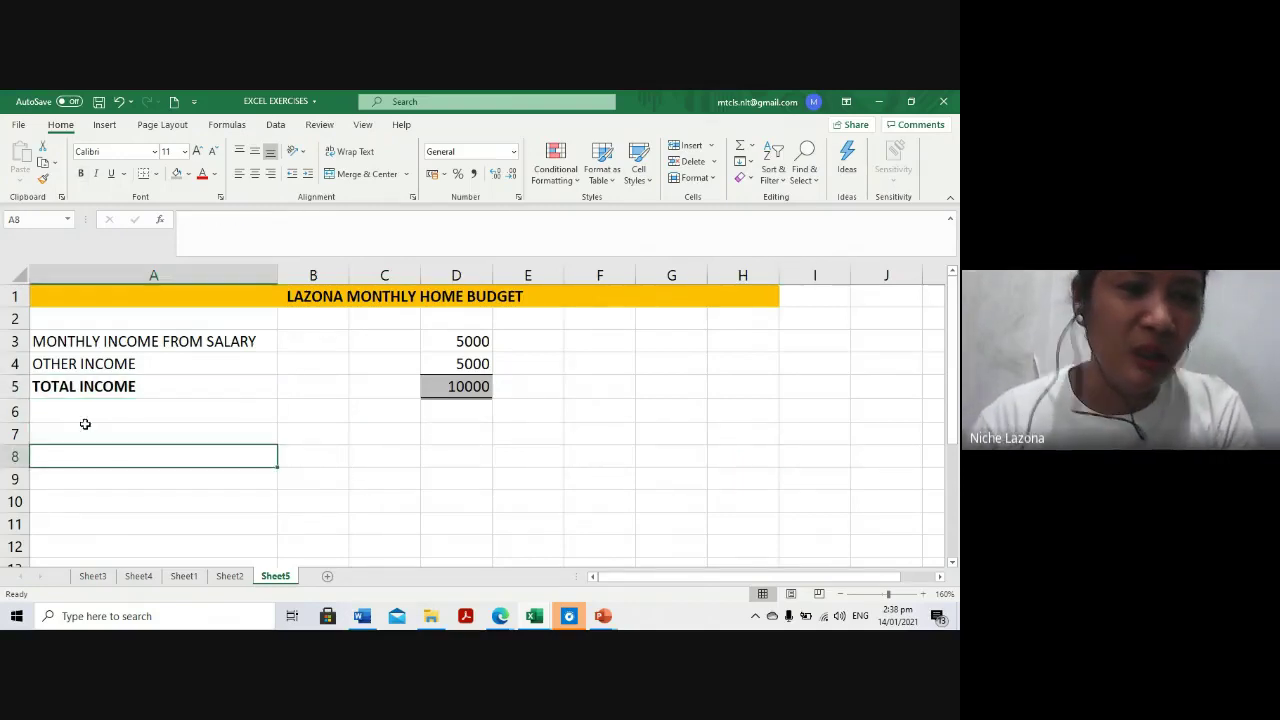
click(124, 434)
Type the EXPENSES heading in A7 followed by RENT, WATER BILL and ELECTRICITY
text(E)
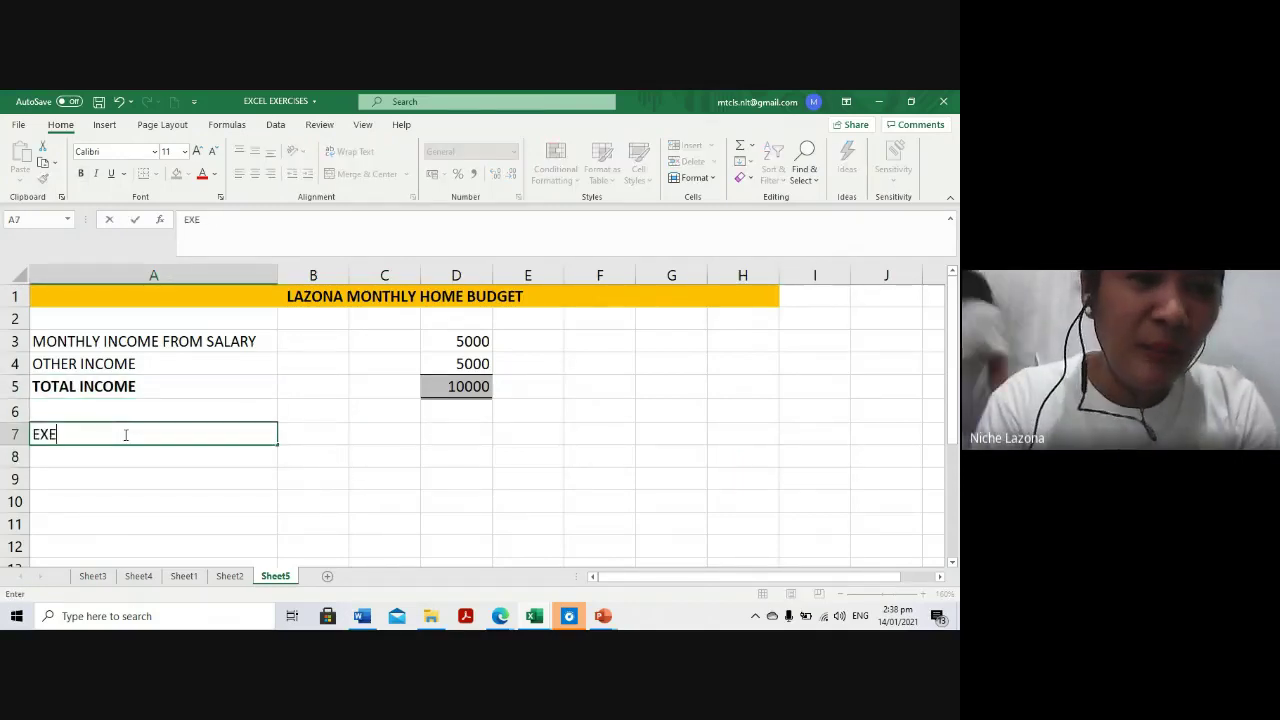
text(XPESN)
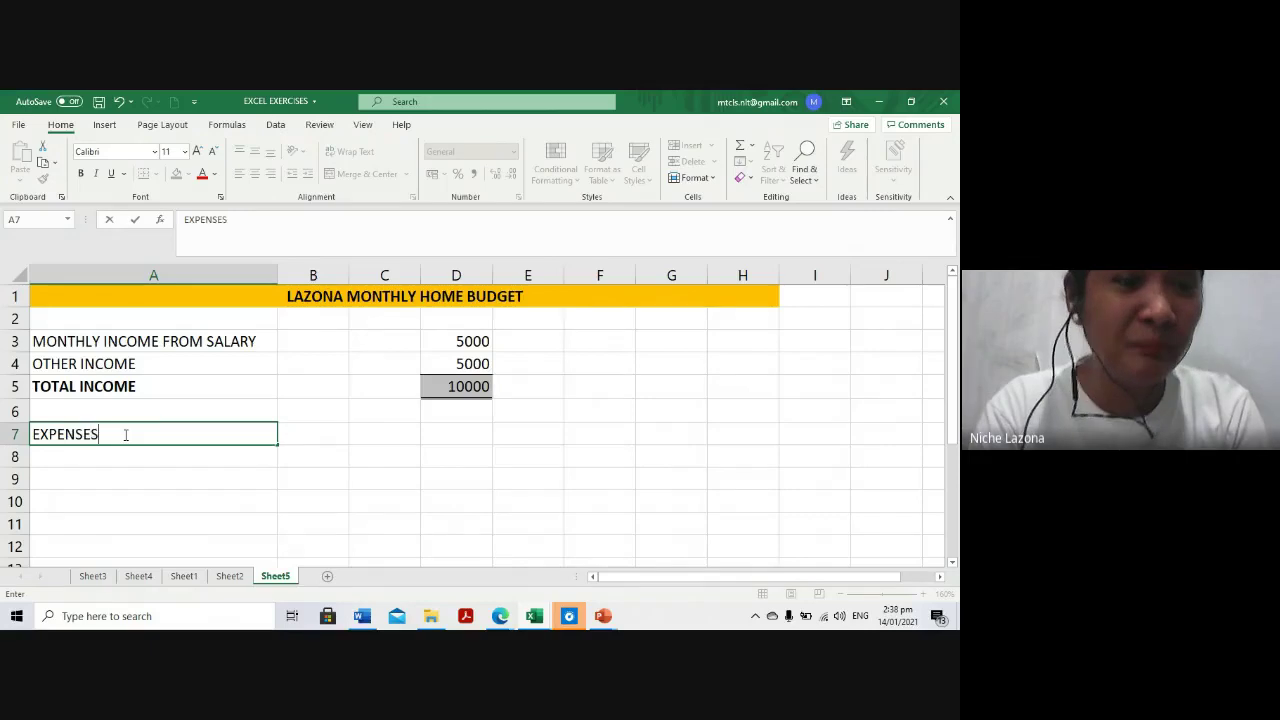
key(Return)
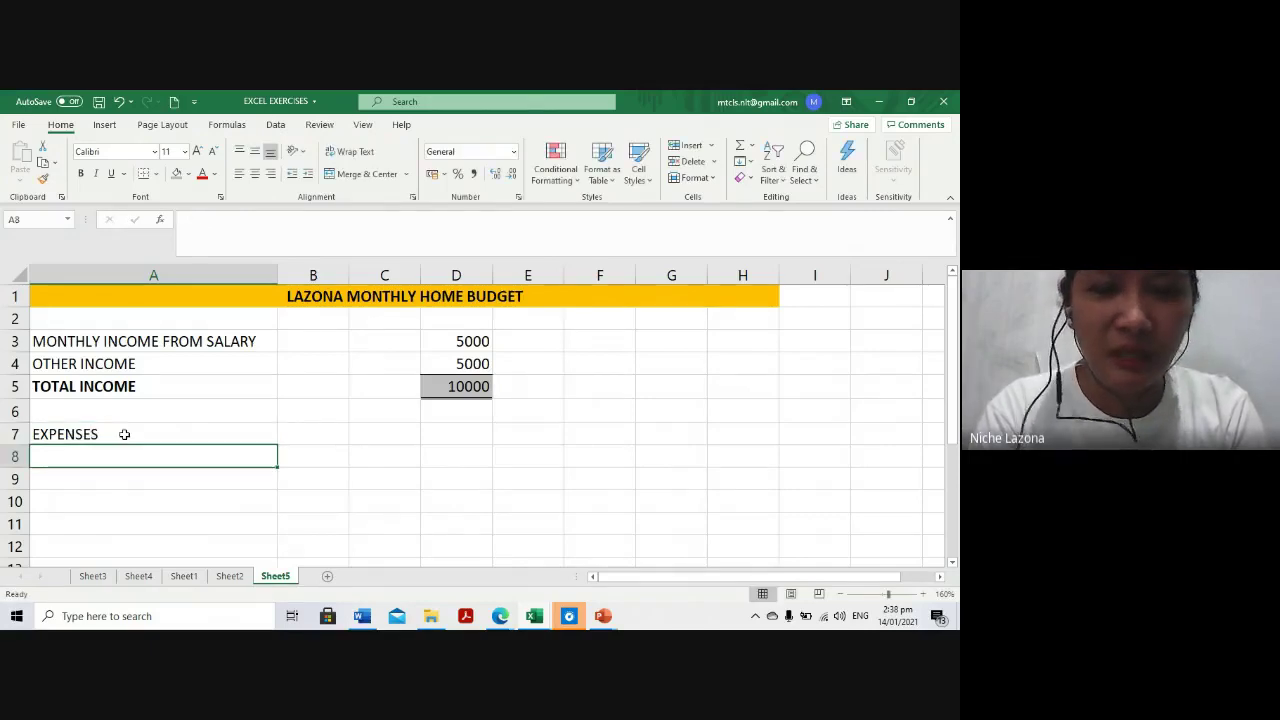
text(RENT)
key(Return)
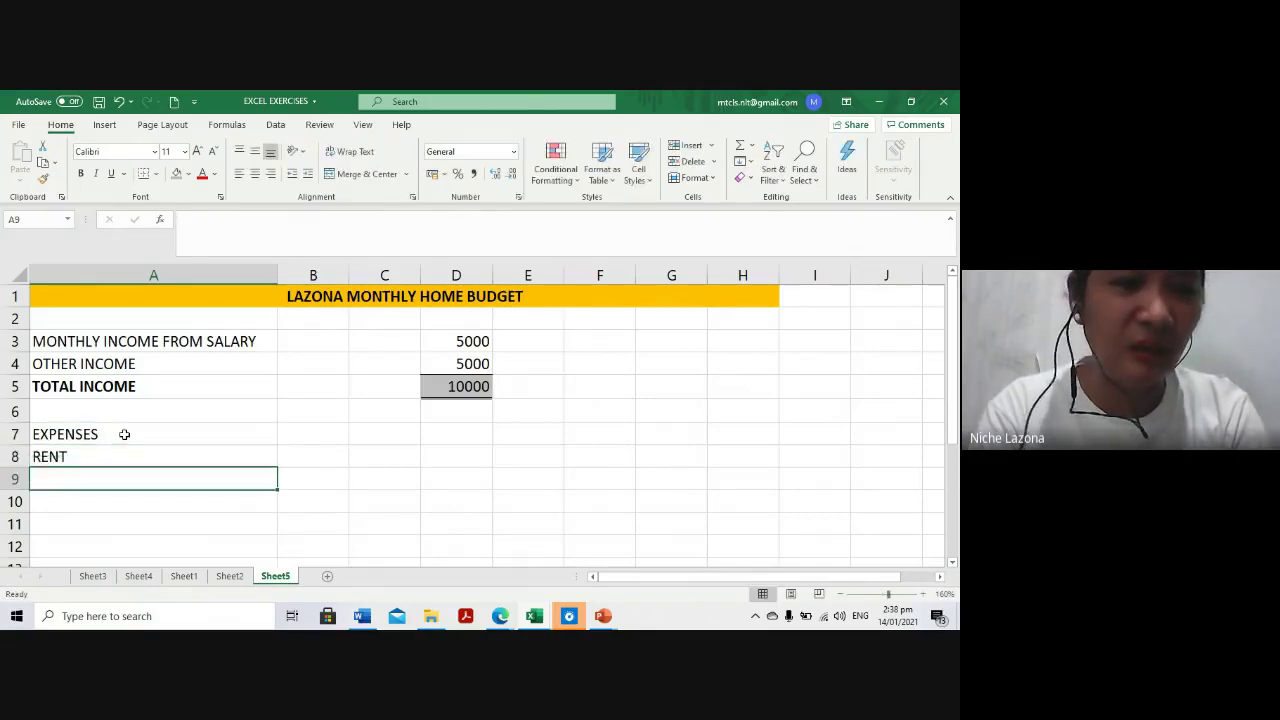
text(WATER BILL)
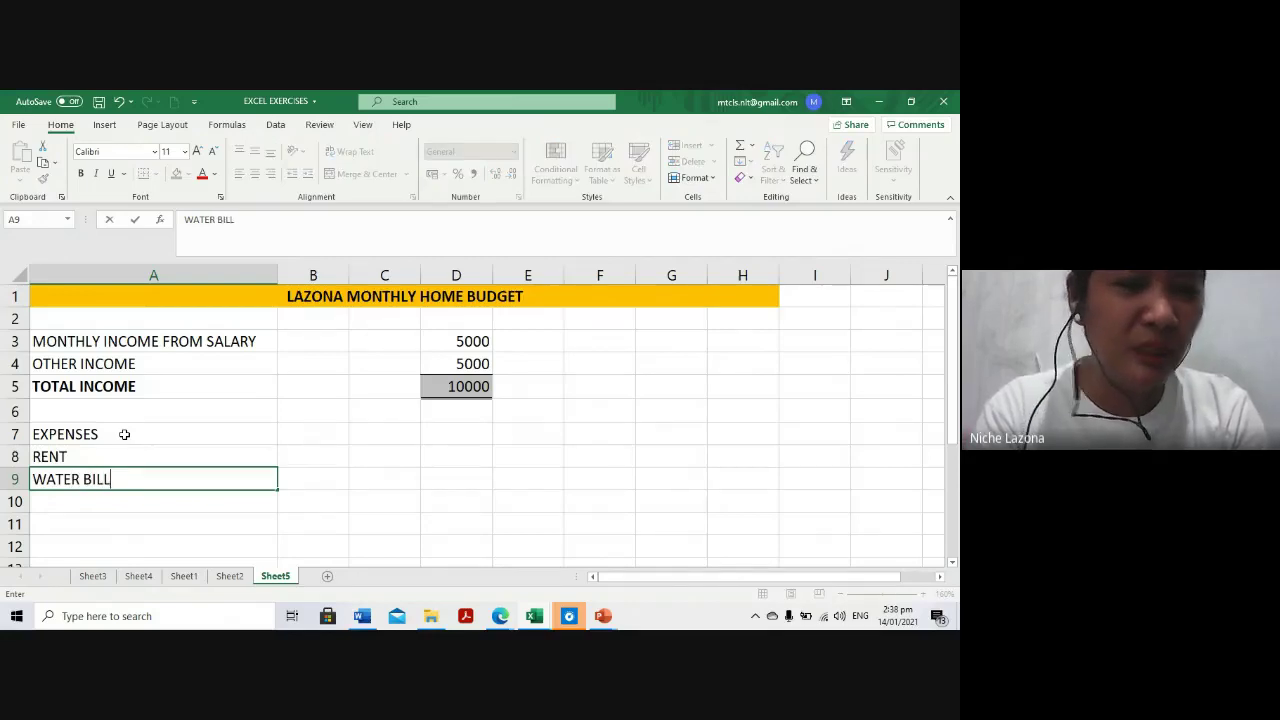
key(Return)
text(E)
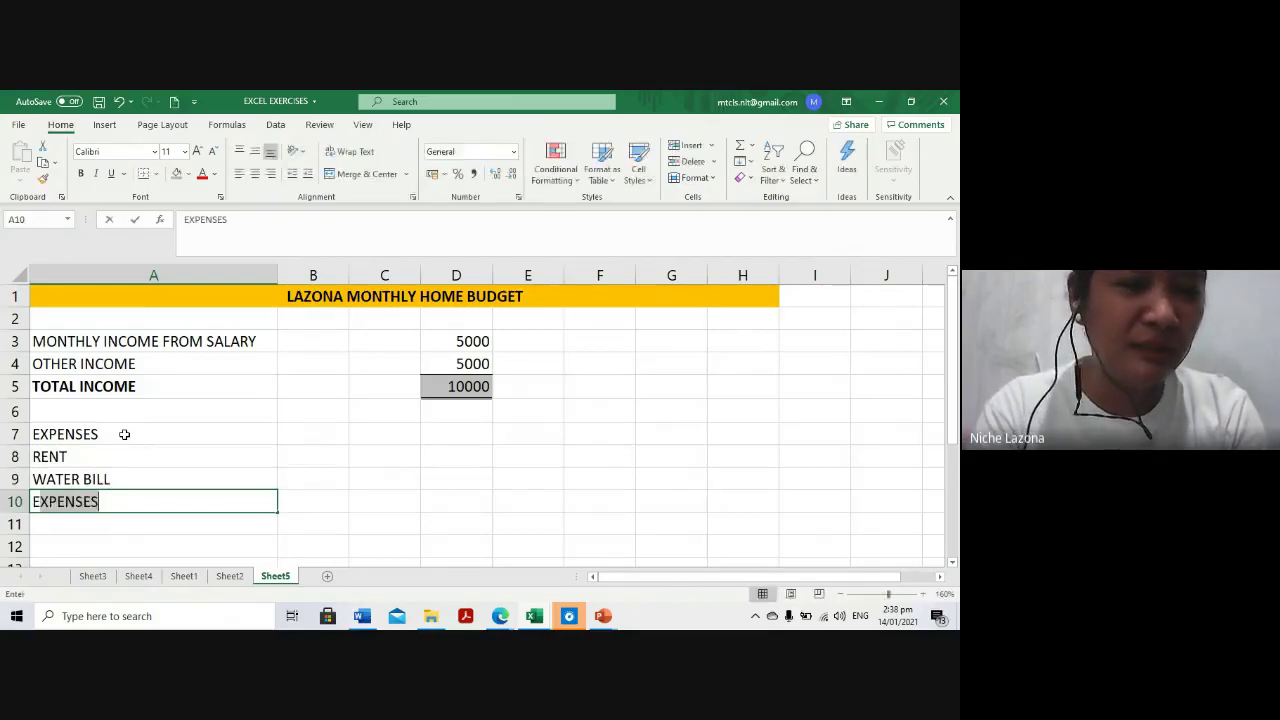
text(LECTRICITY)
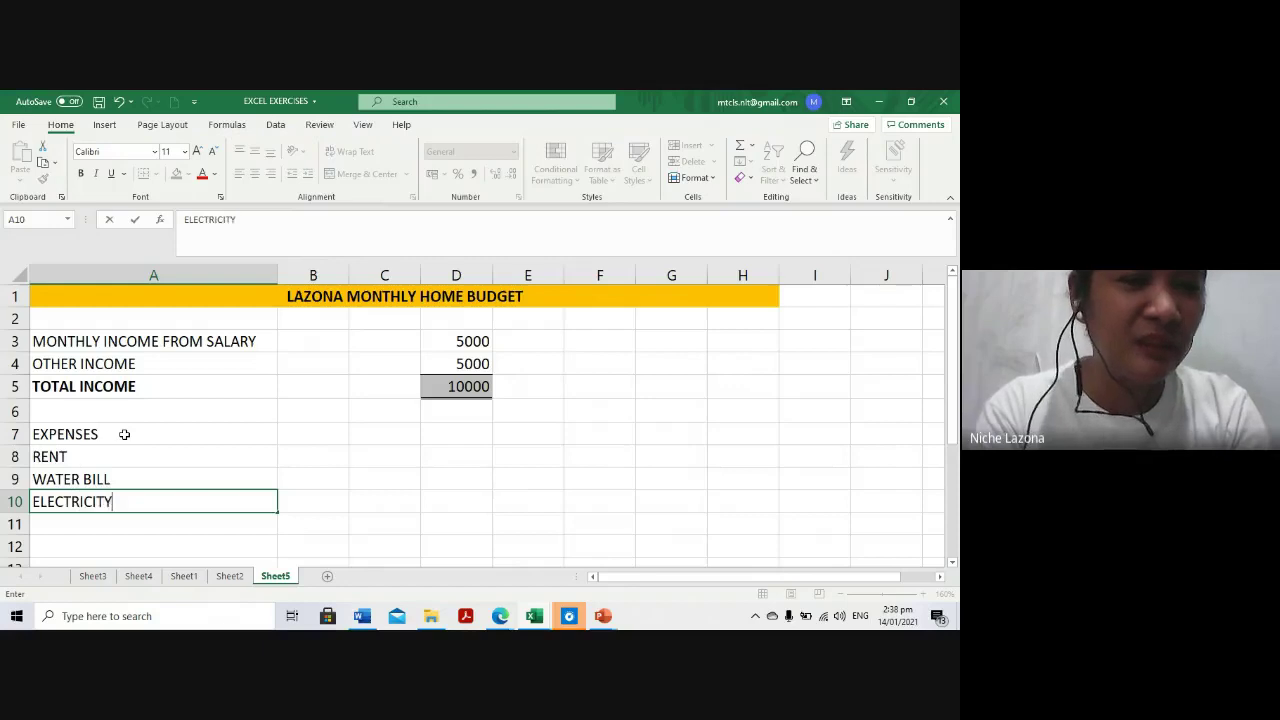
key(Return)
text(GRO)
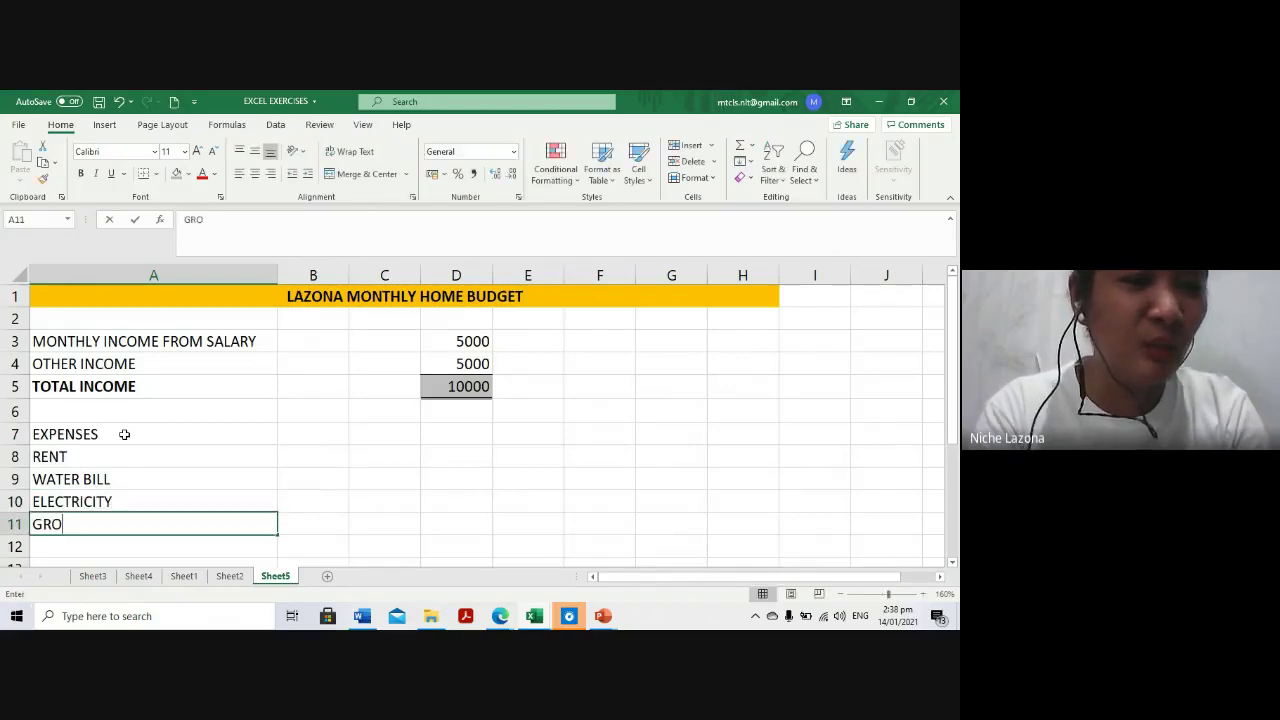
Add GROCERY, TRANSPORTATION and INTERNET beneath ELECTRICITY in column A
text(CERY)
key(Return)
text(TRANSP)
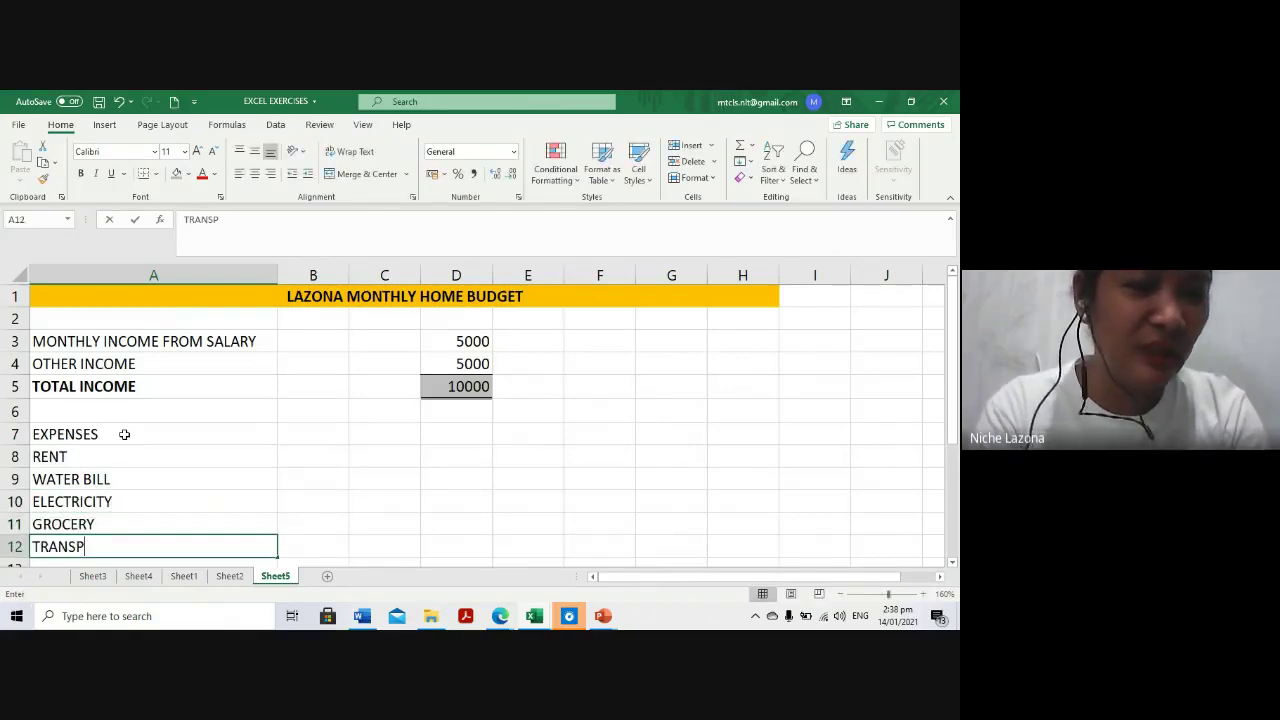
text(ORTATION)
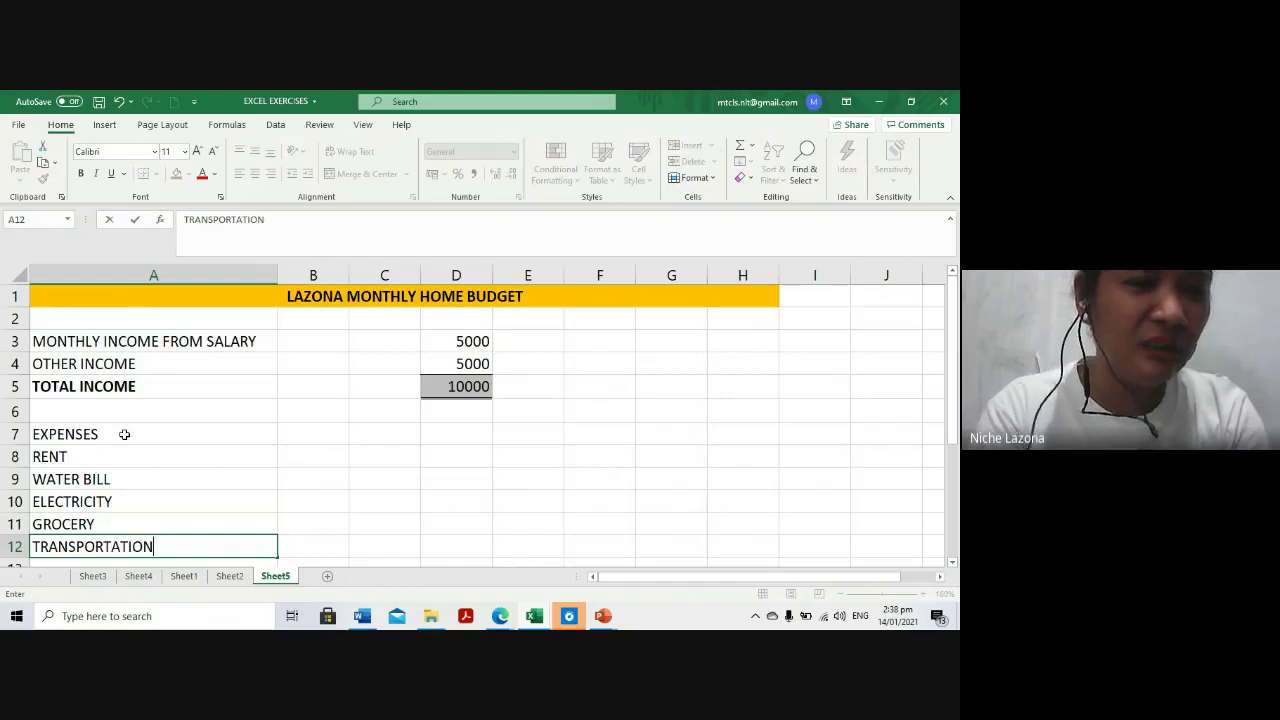
key(Return)
text(INTN)
key(BackSpace)
text(ERNET)
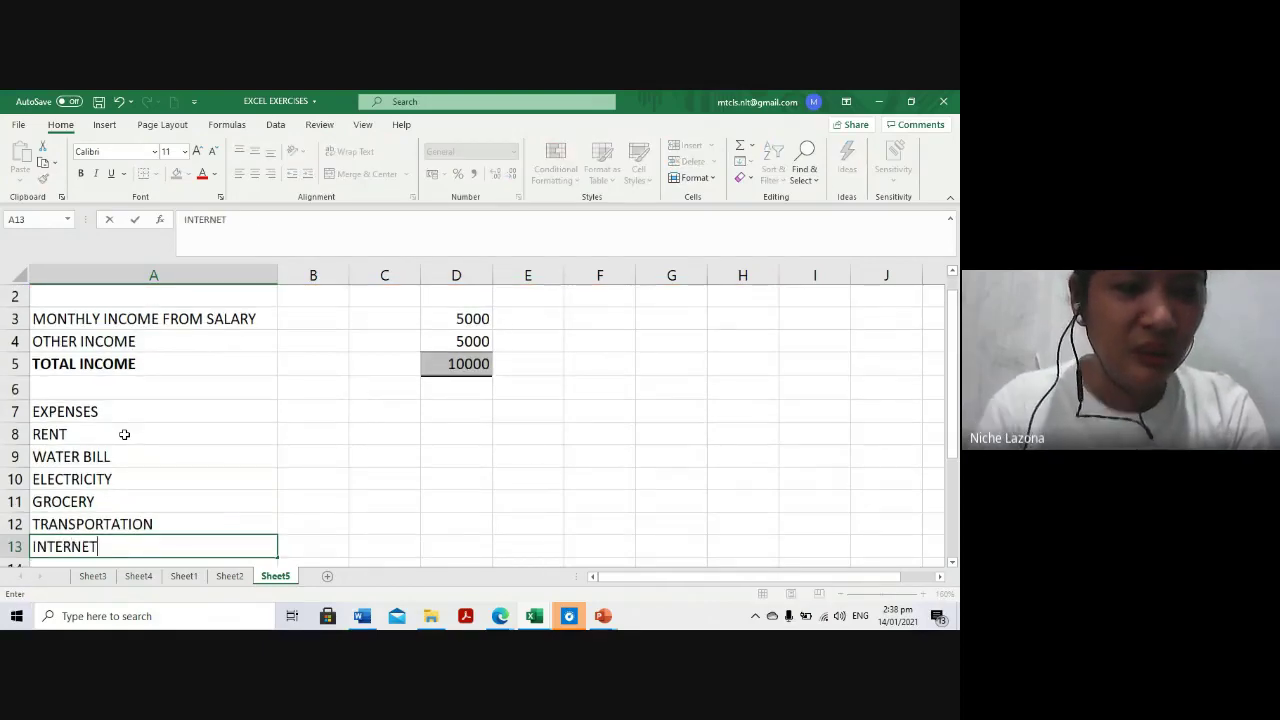
key(Return)
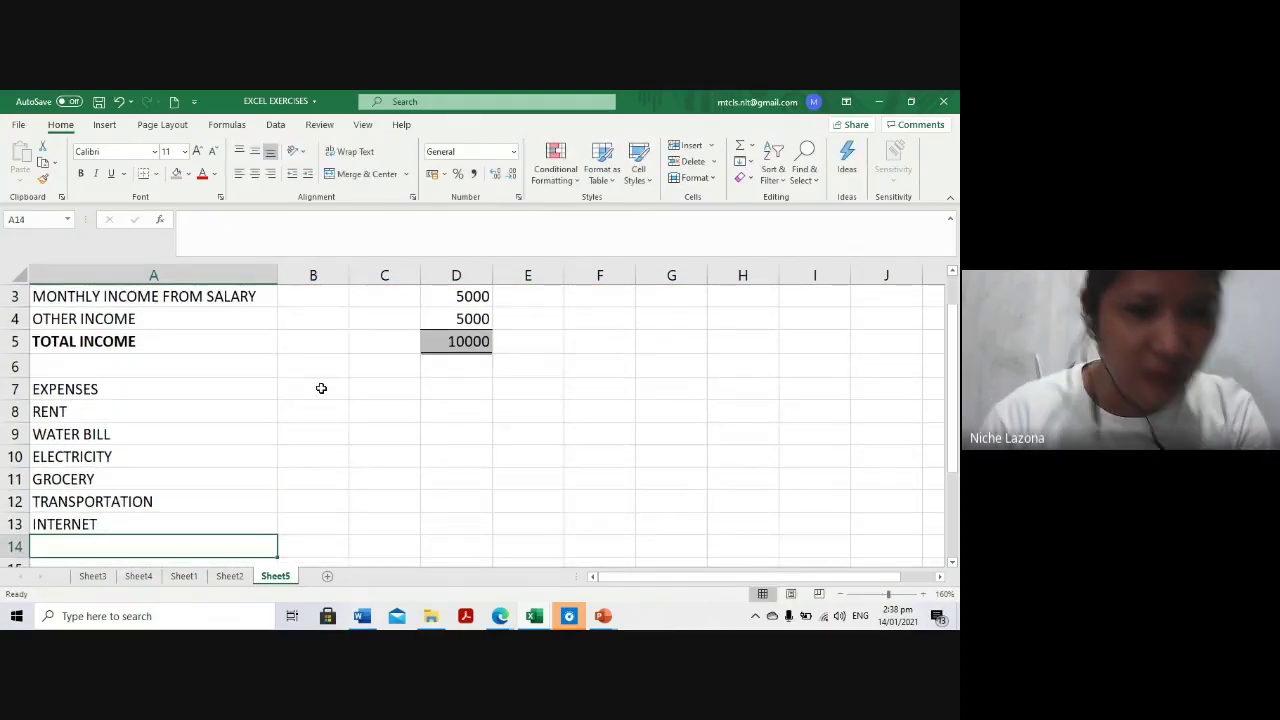
click(322, 388)
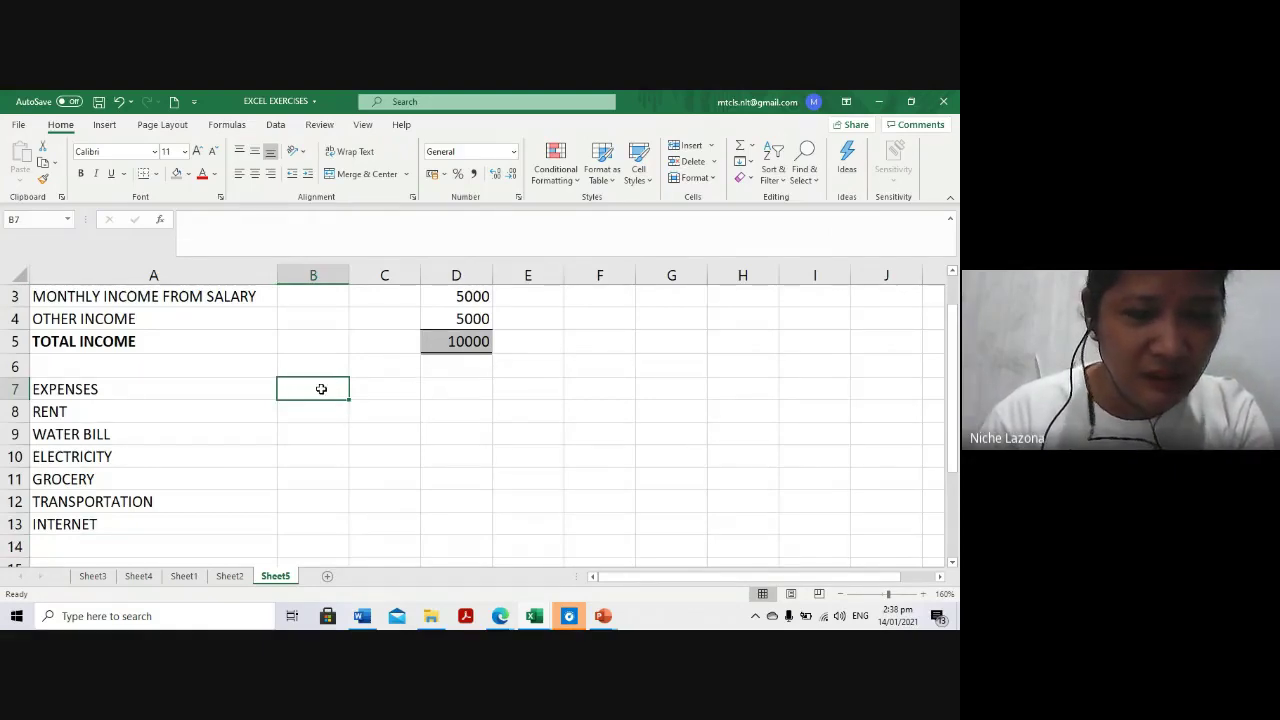
Enter the first expense amounts 1000, 1000, 500 and 800 down column B
text(10)
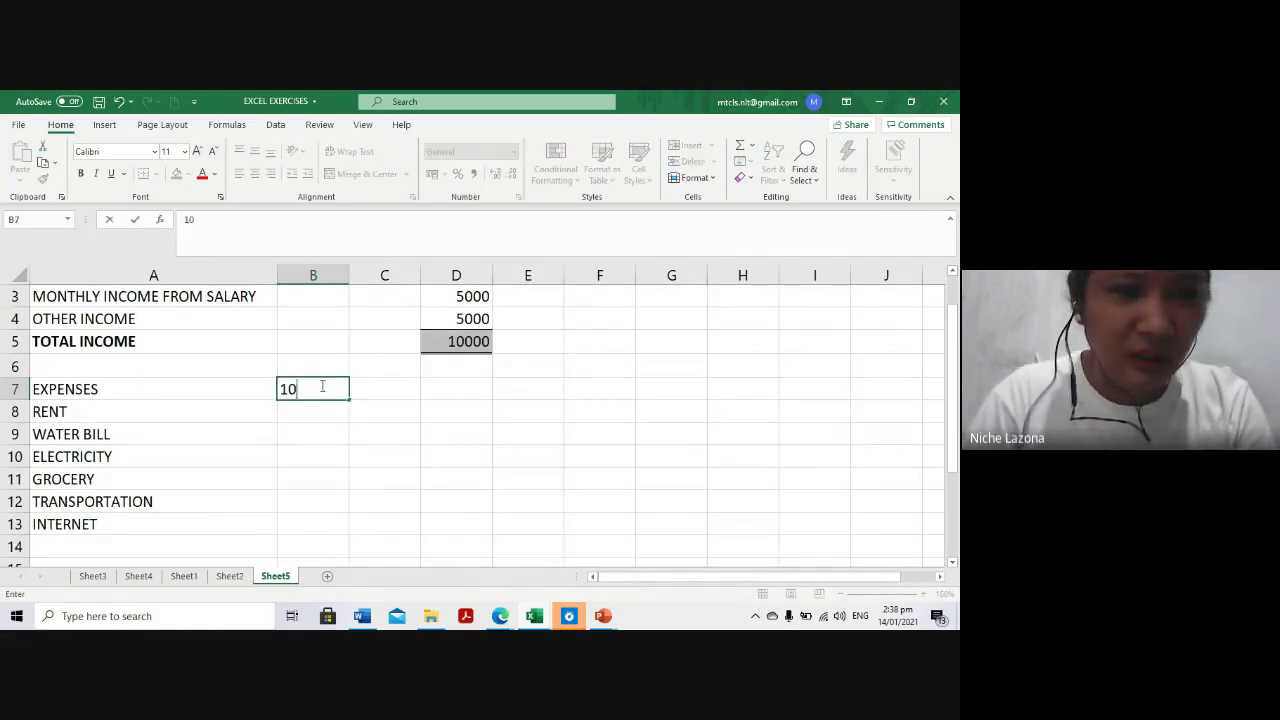
text(00)
key(Return)
text(100)
key(Return)
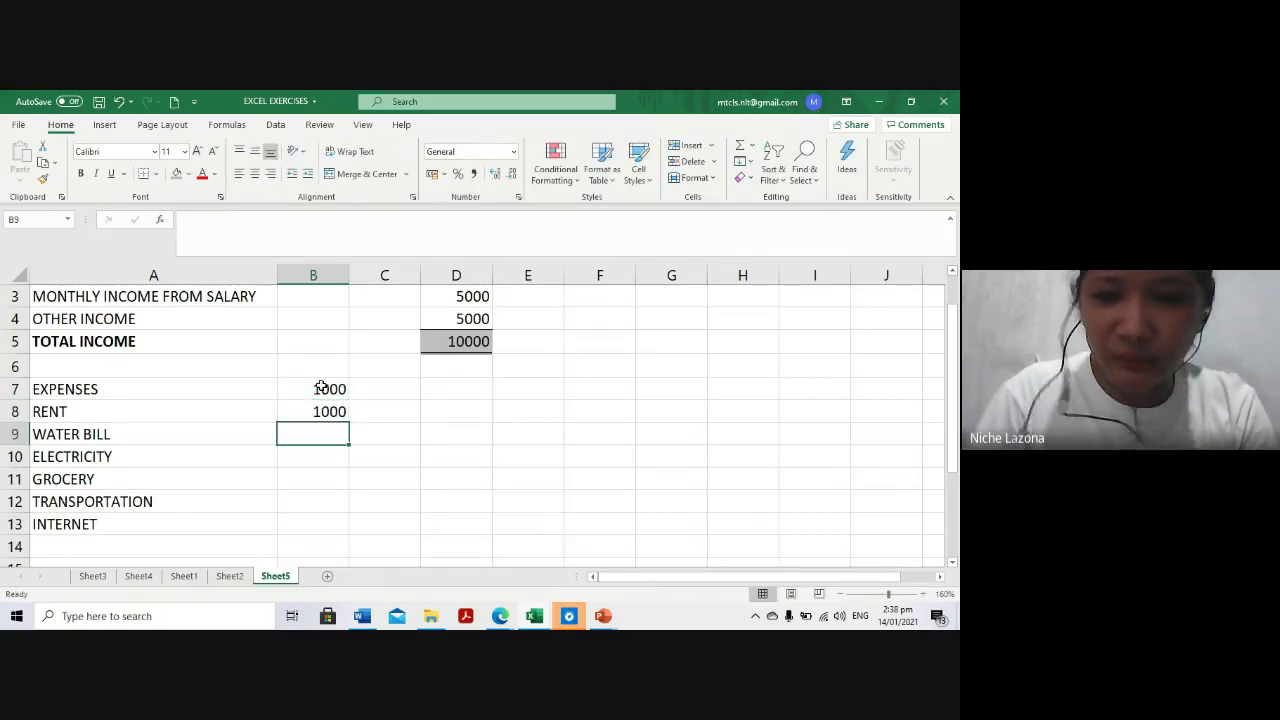
text(500)
key(Return)
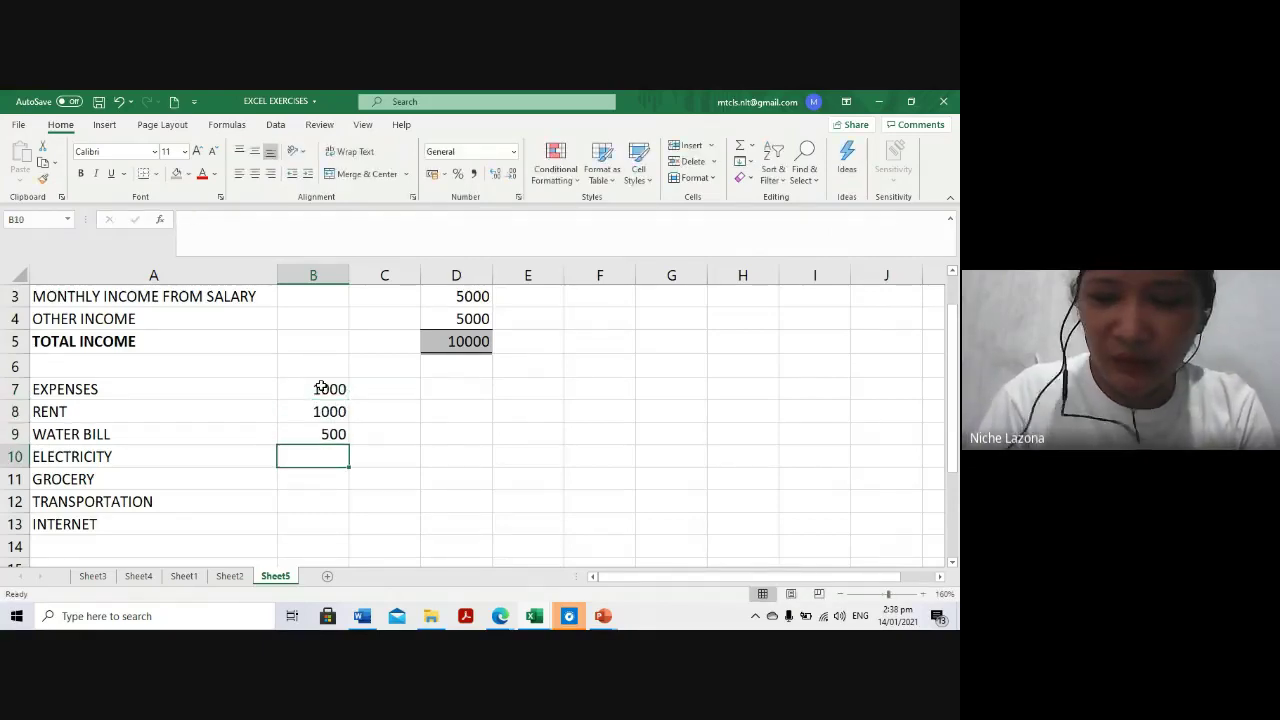
text(800)
key(Return)
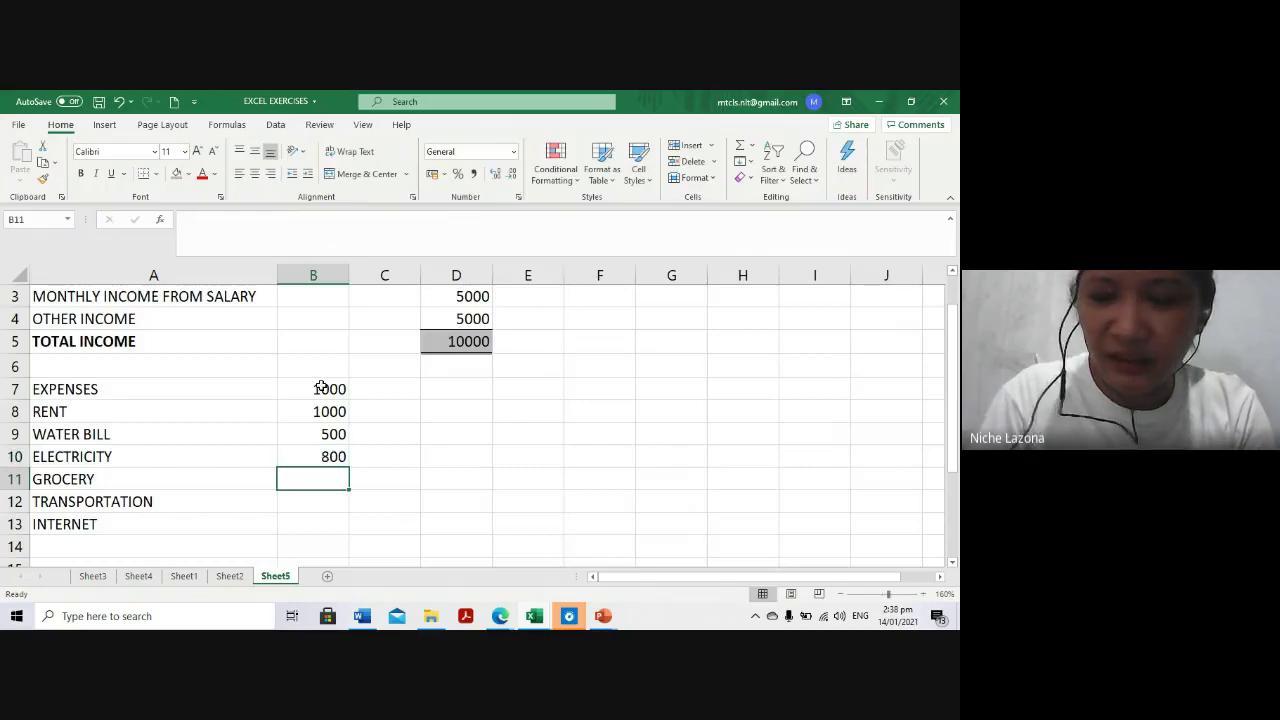
Enter the remaining amounts 3000, 500 and 1000 for grocery, transportation and internet
text(3000)
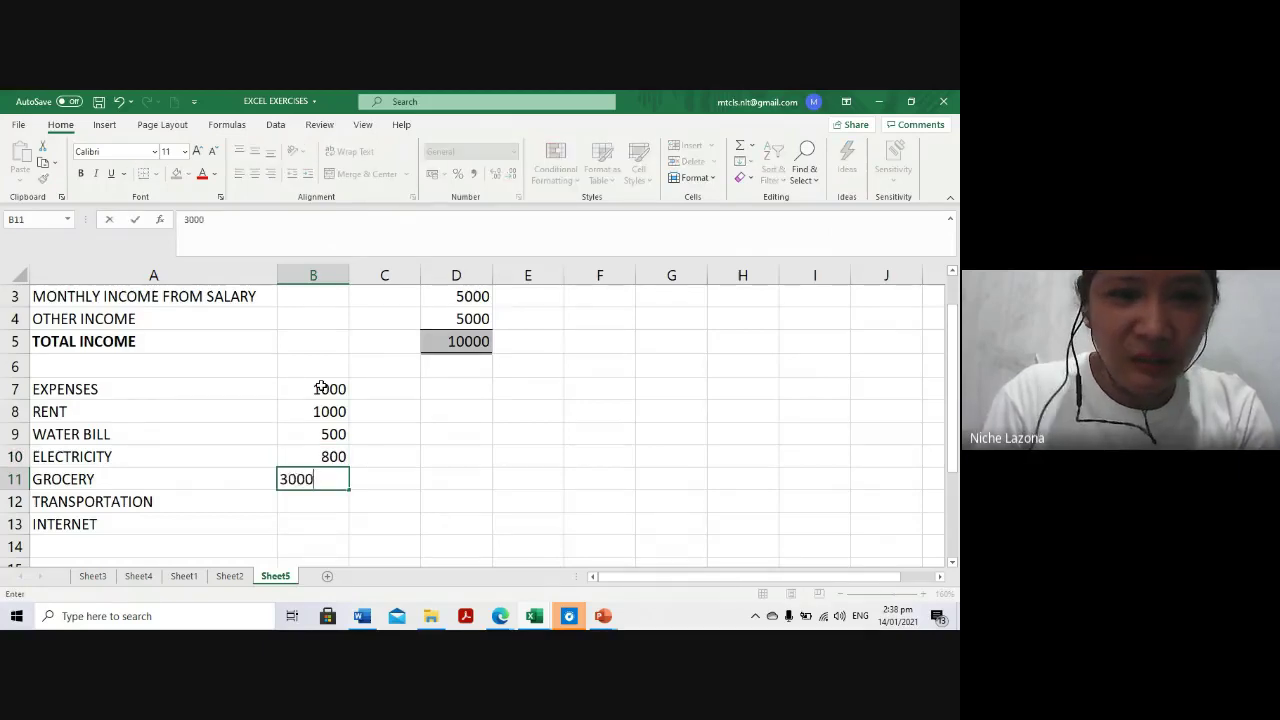
key(Return)
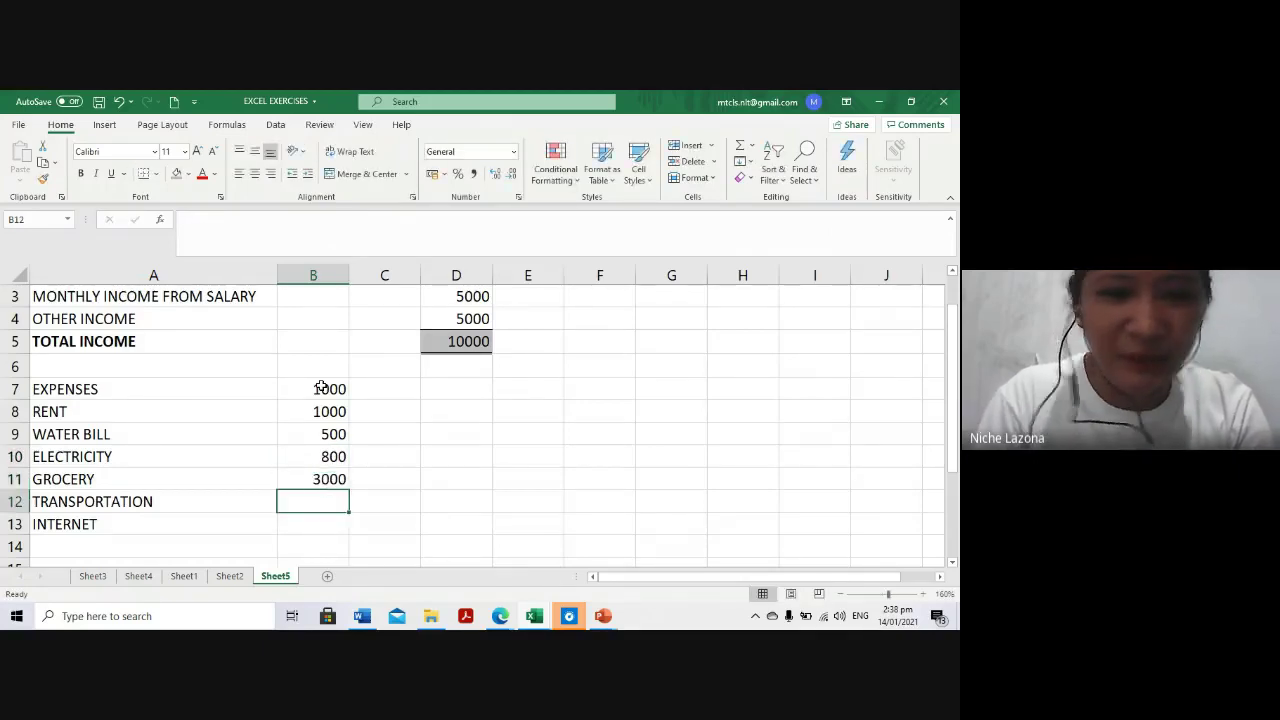
text(500)
key(Return)
text(8)
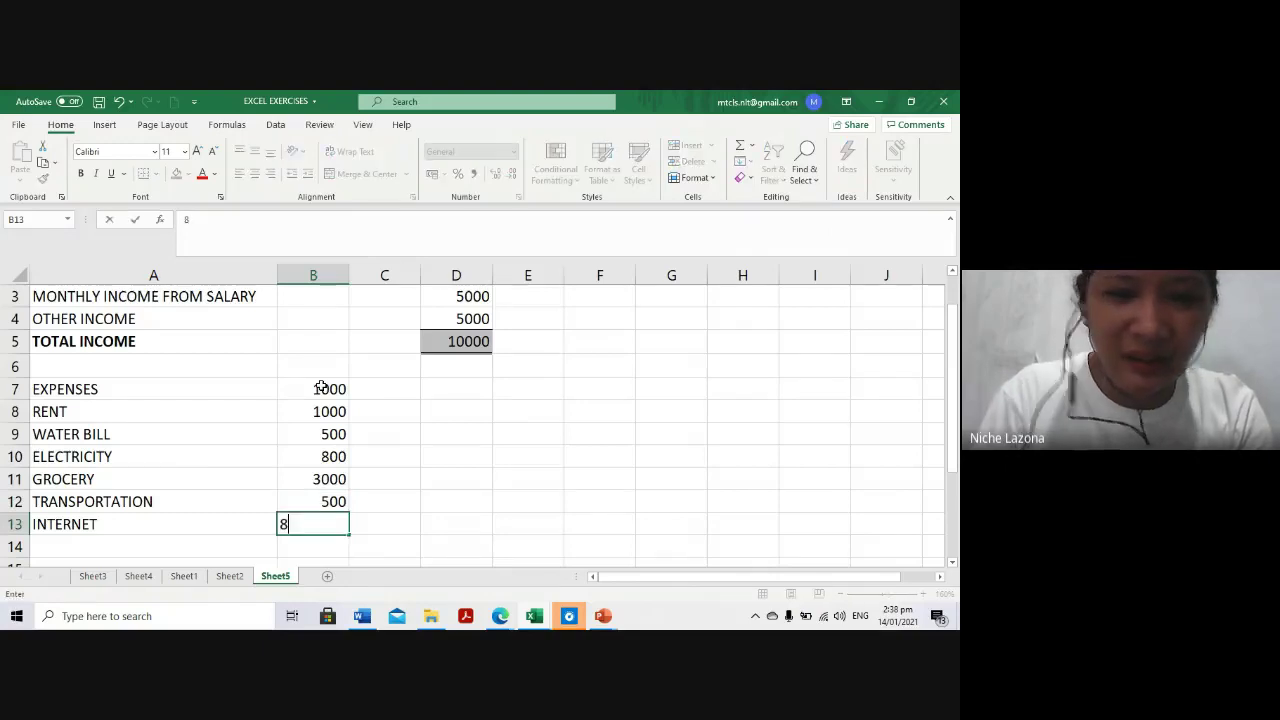
key(BackSpace)
text(1000)
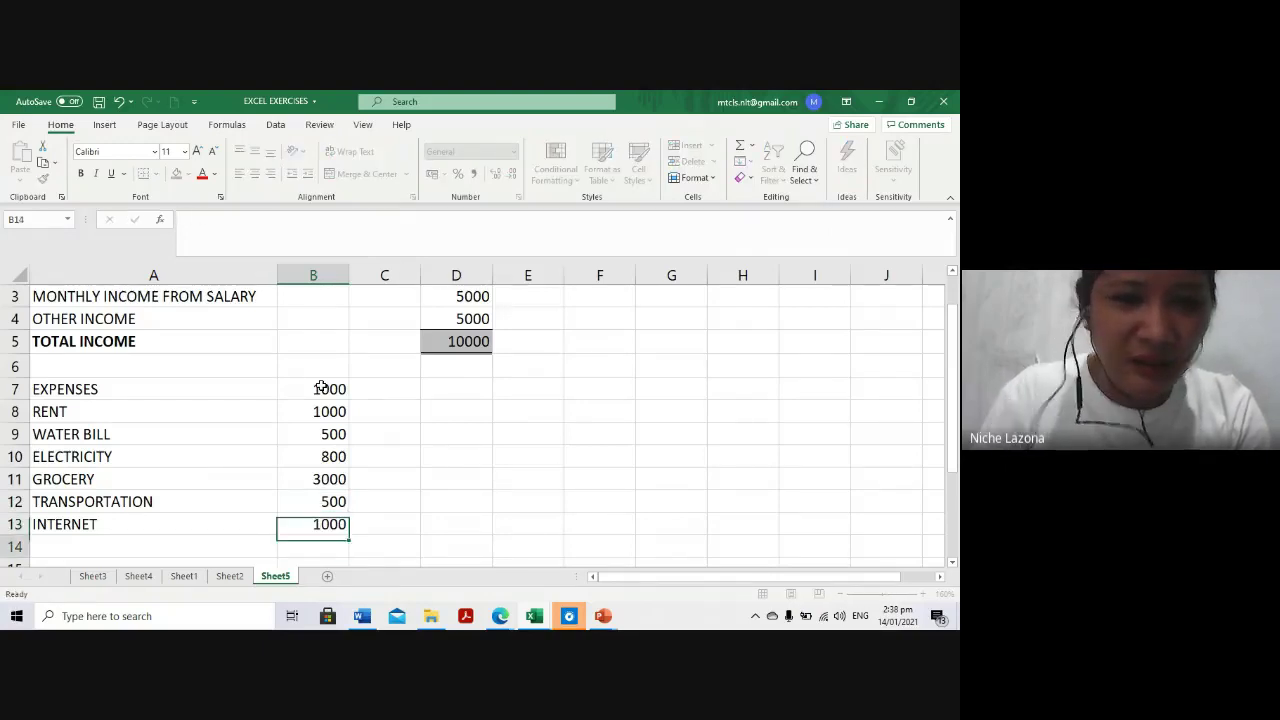
key(Return)
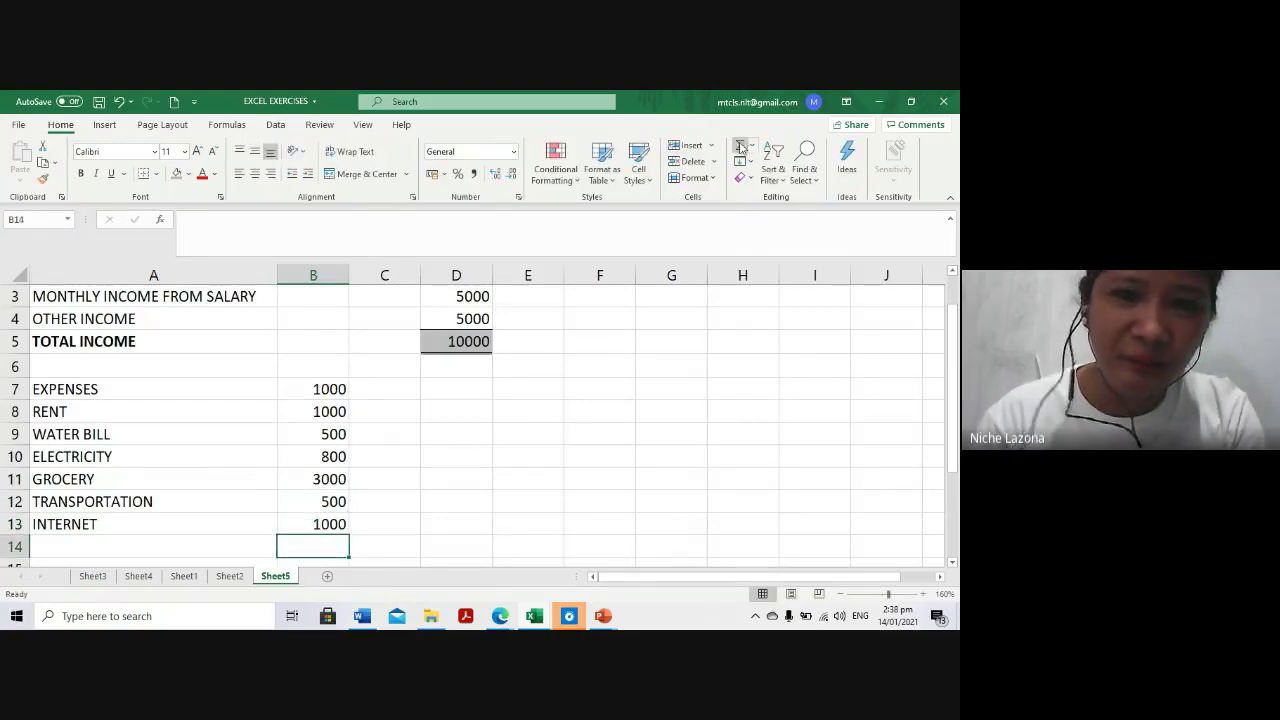
AutoSum the expenses into B14 as 7800 and label A14 TOTAL EXPENSES
click(740, 146)
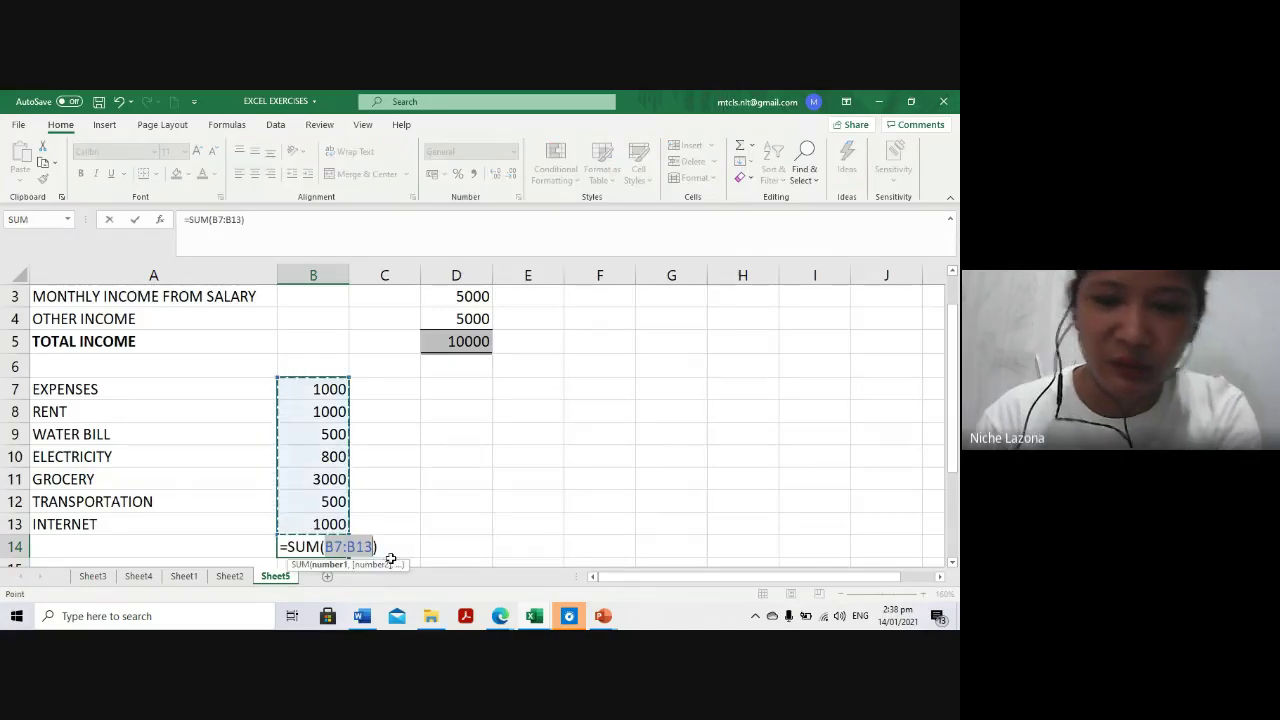
key(Return)
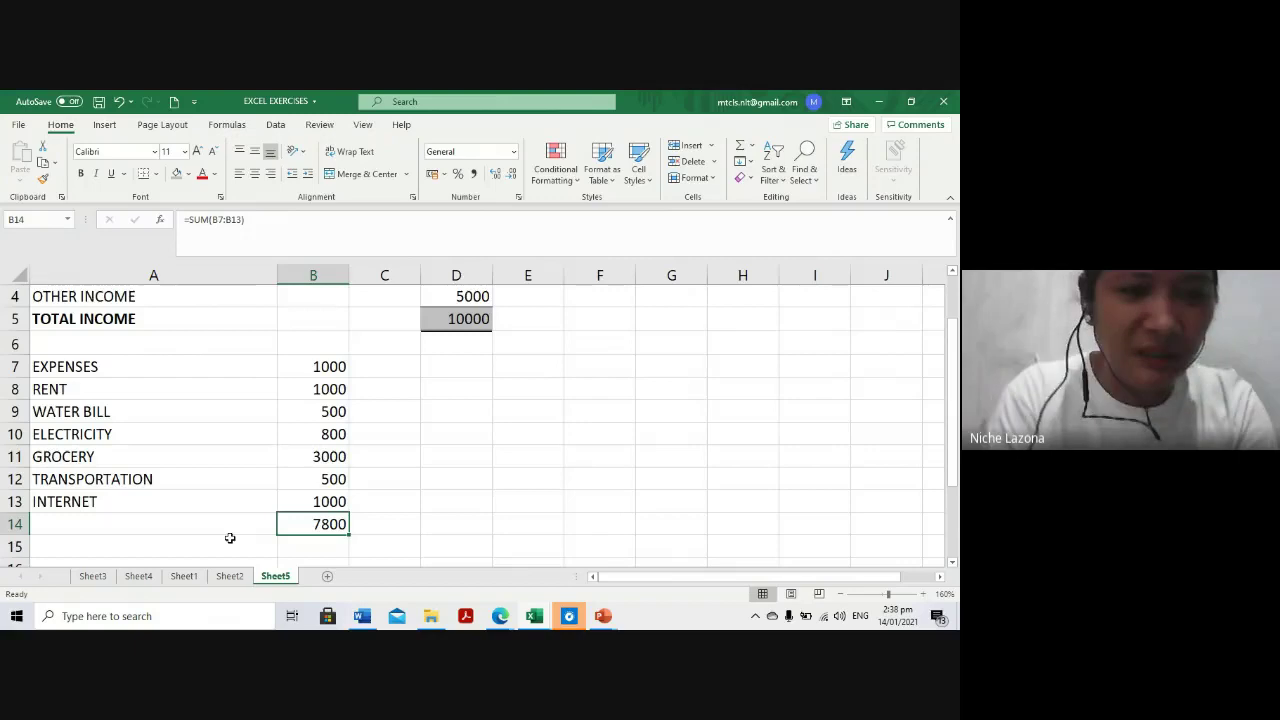
click(197, 529)
text(TOTAL EXPENSES)
key(Return)
Give the 7800 total in B14 a top and double bottom border
click(197, 529)
key(Right)
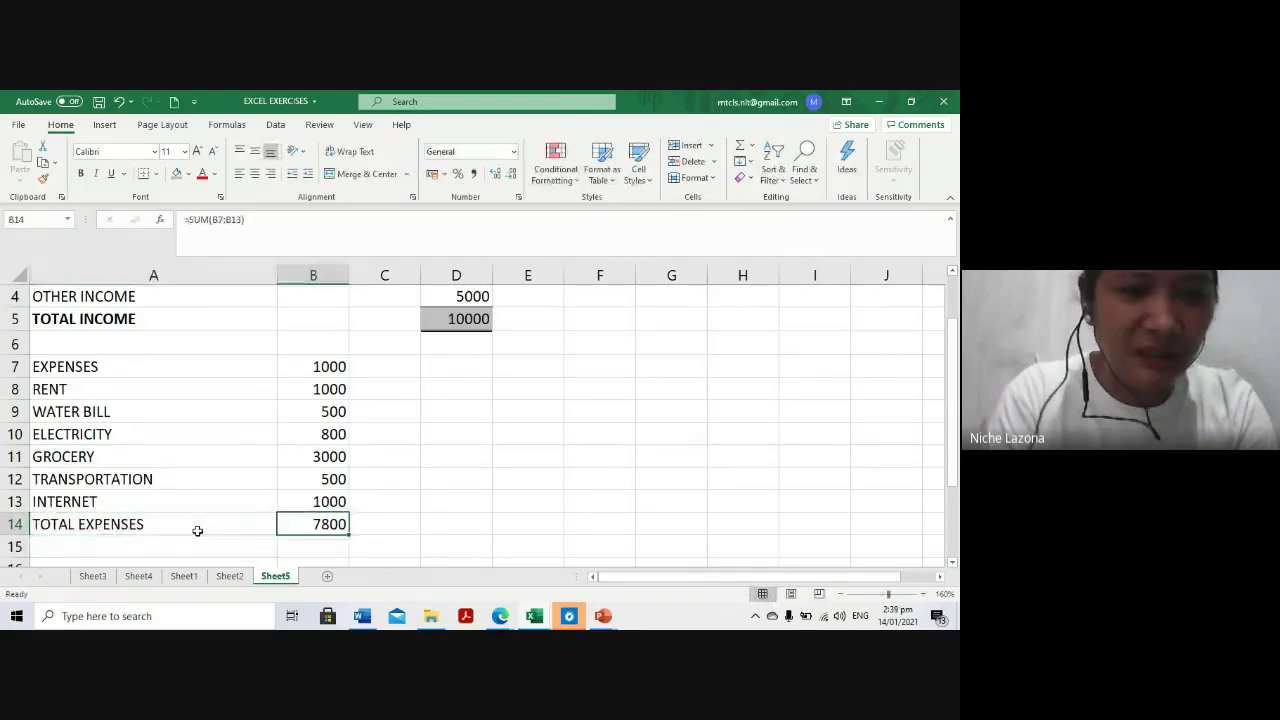
click(155, 174)
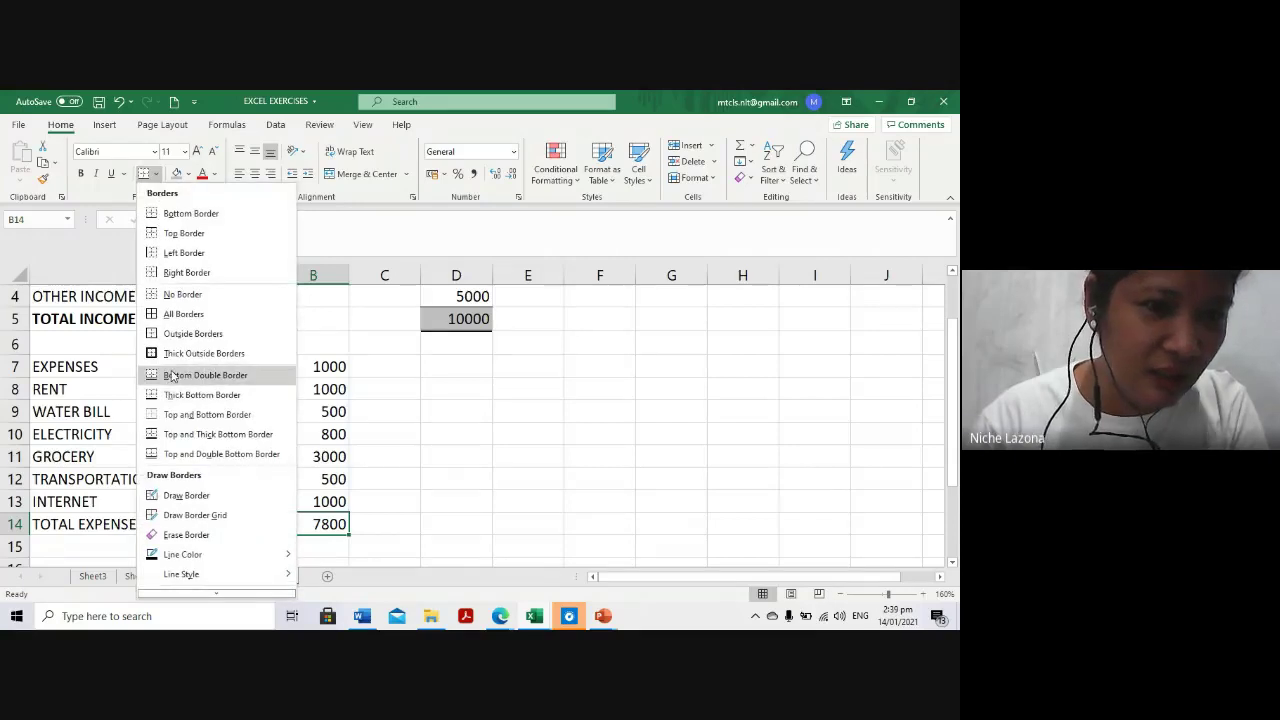
click(180, 454)
click(515, 545)
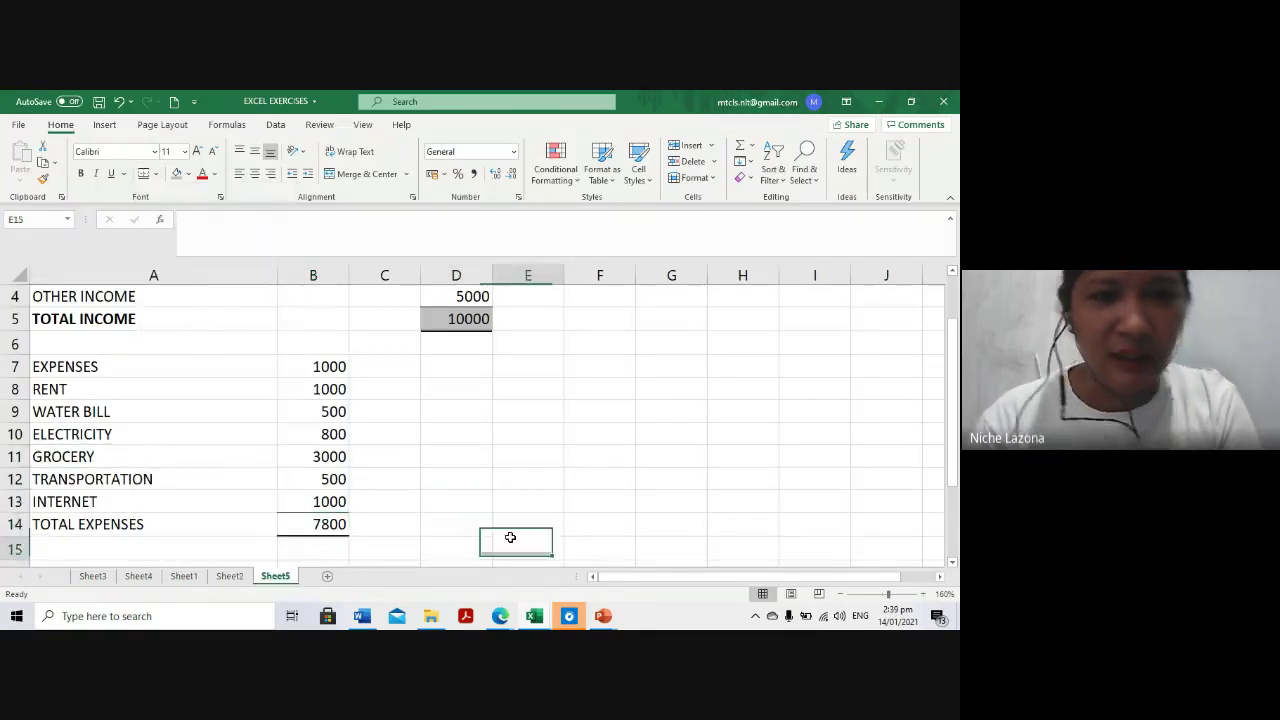
click(262, 521)
Type the TOTAL SAVINGS label in A16 below the expenses total
click(88, 550)
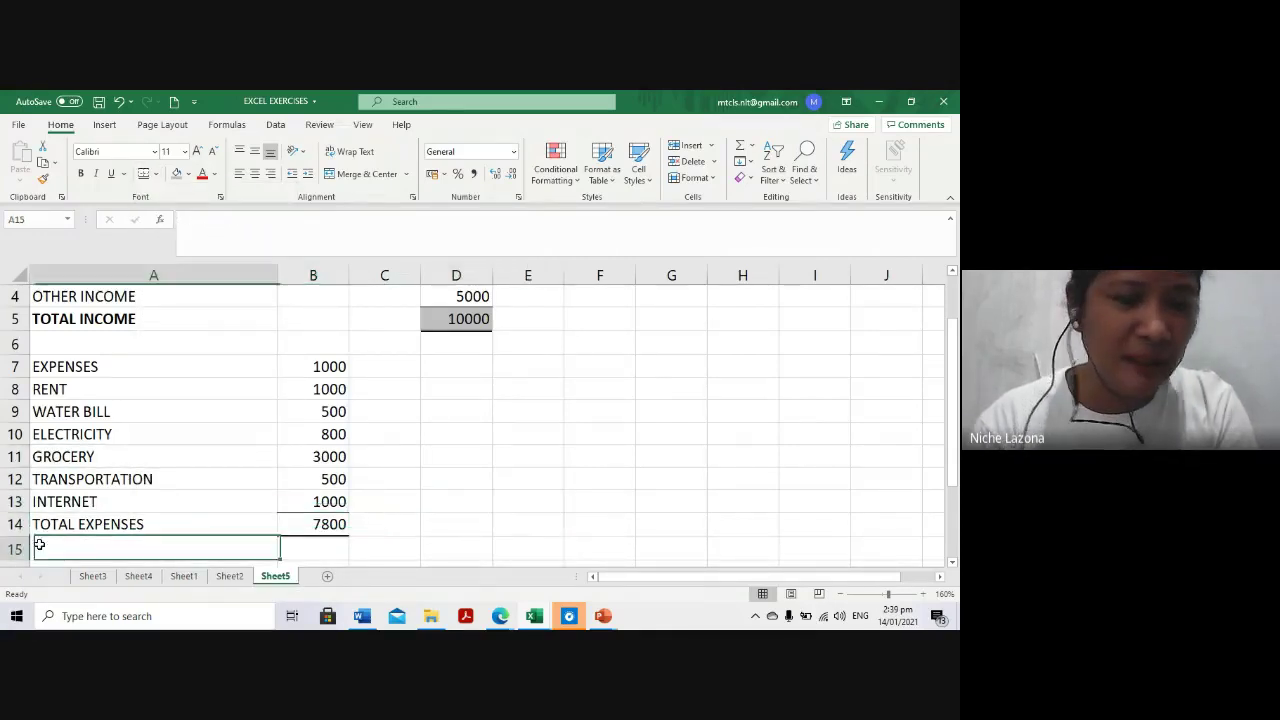
scroll(88, 554, down, 2)
click(63, 443)
text(T)
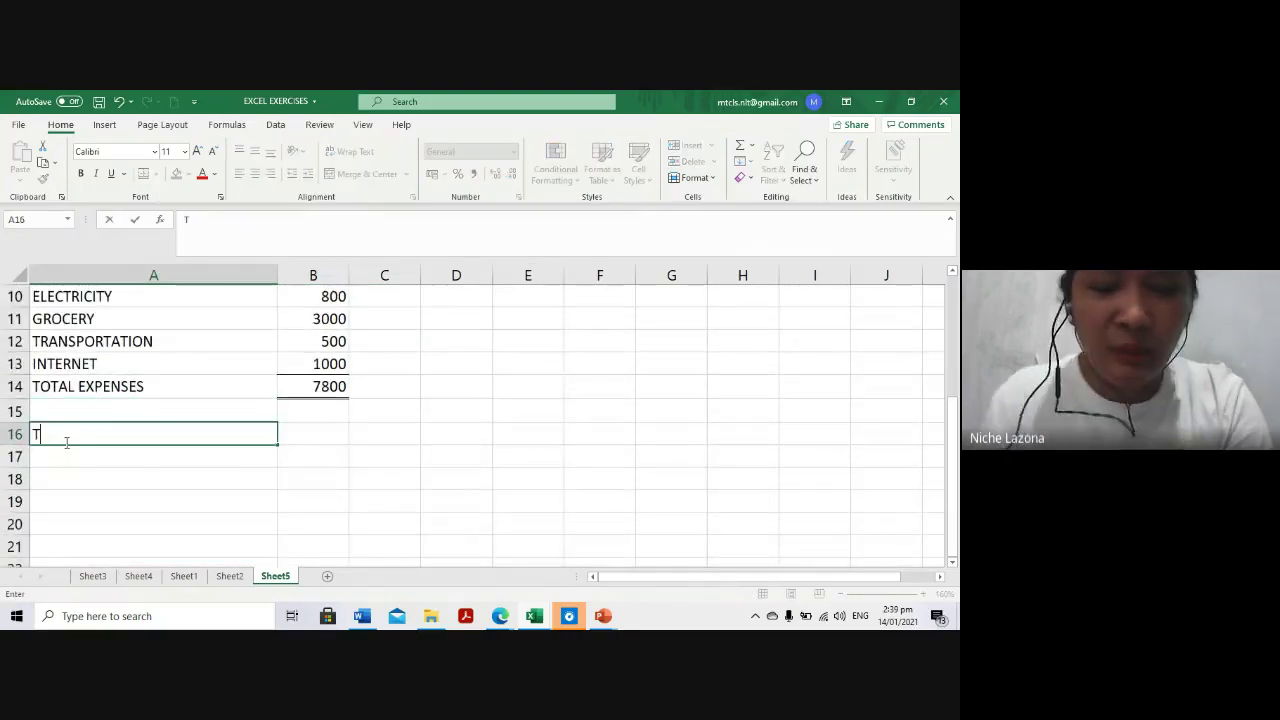
text(OTAL SAVINGS)
key(Return)
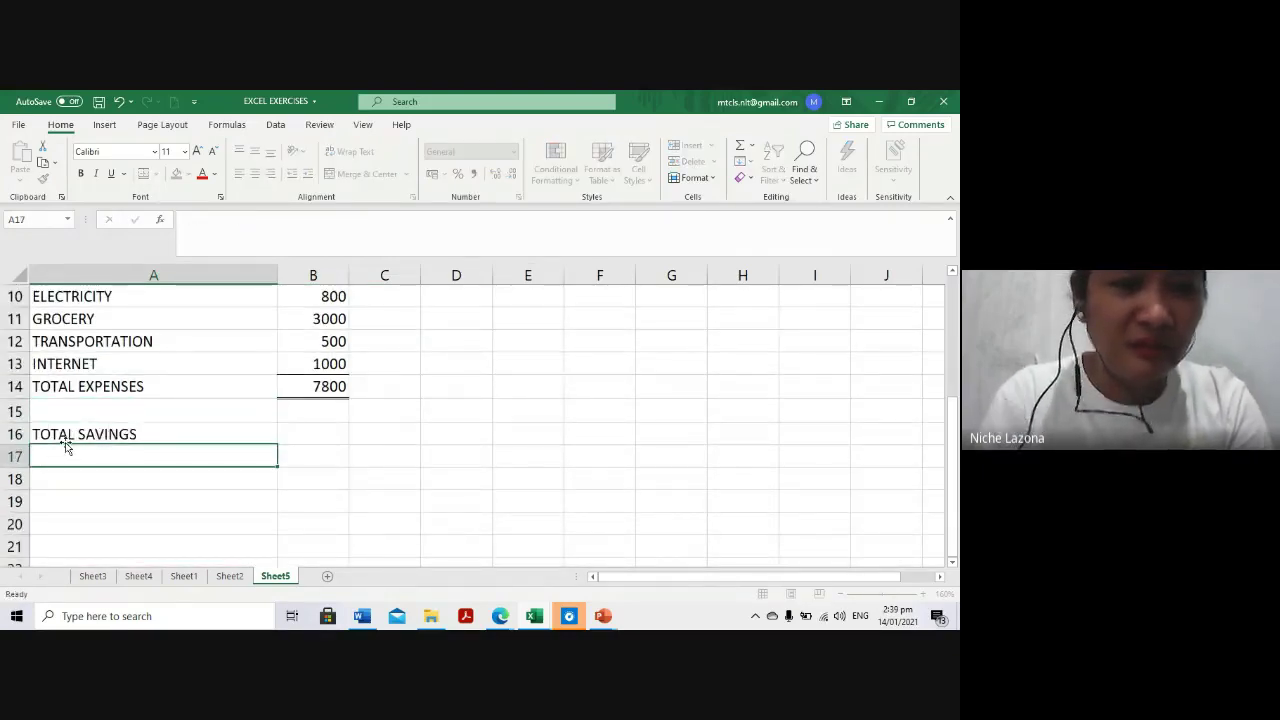
scroll(440, 374, up, 2)
scroll(429, 440, down, 2)
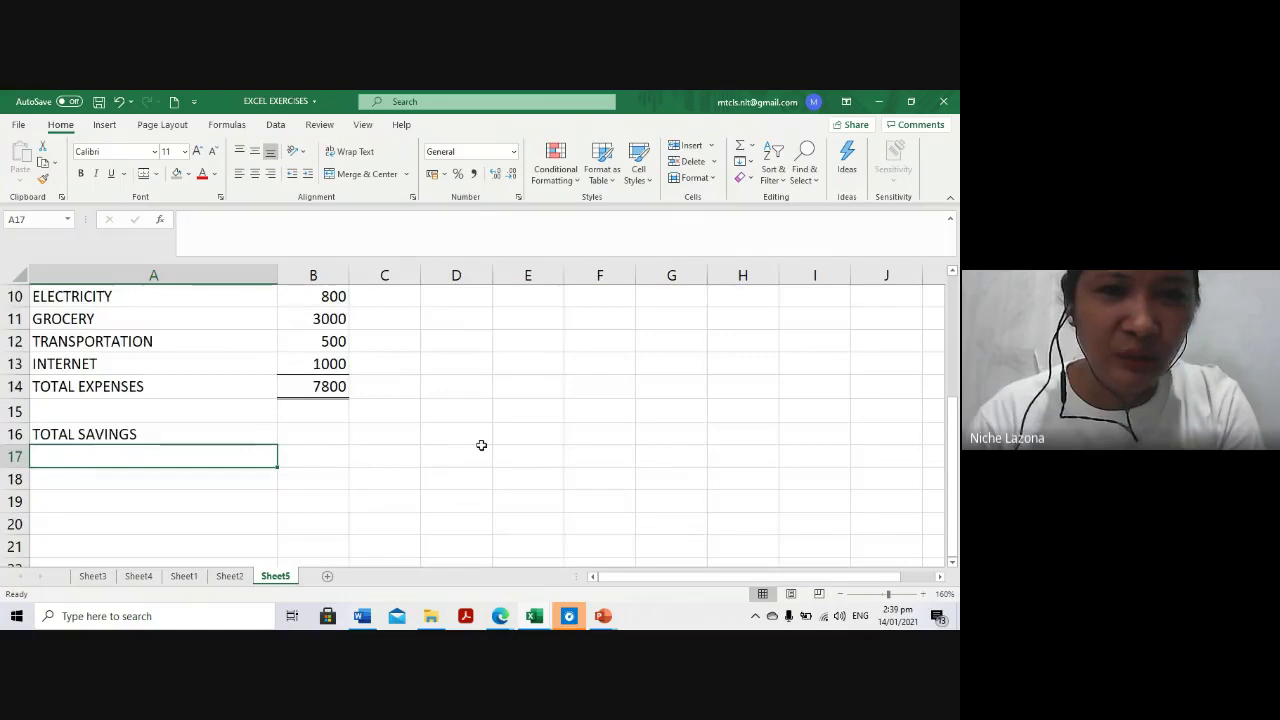
scroll(420, 460, up, 2)
Copy the B14 expenses SUM formula into D14, then dismiss the paste choices
click(338, 522)
key(ctrl+c)
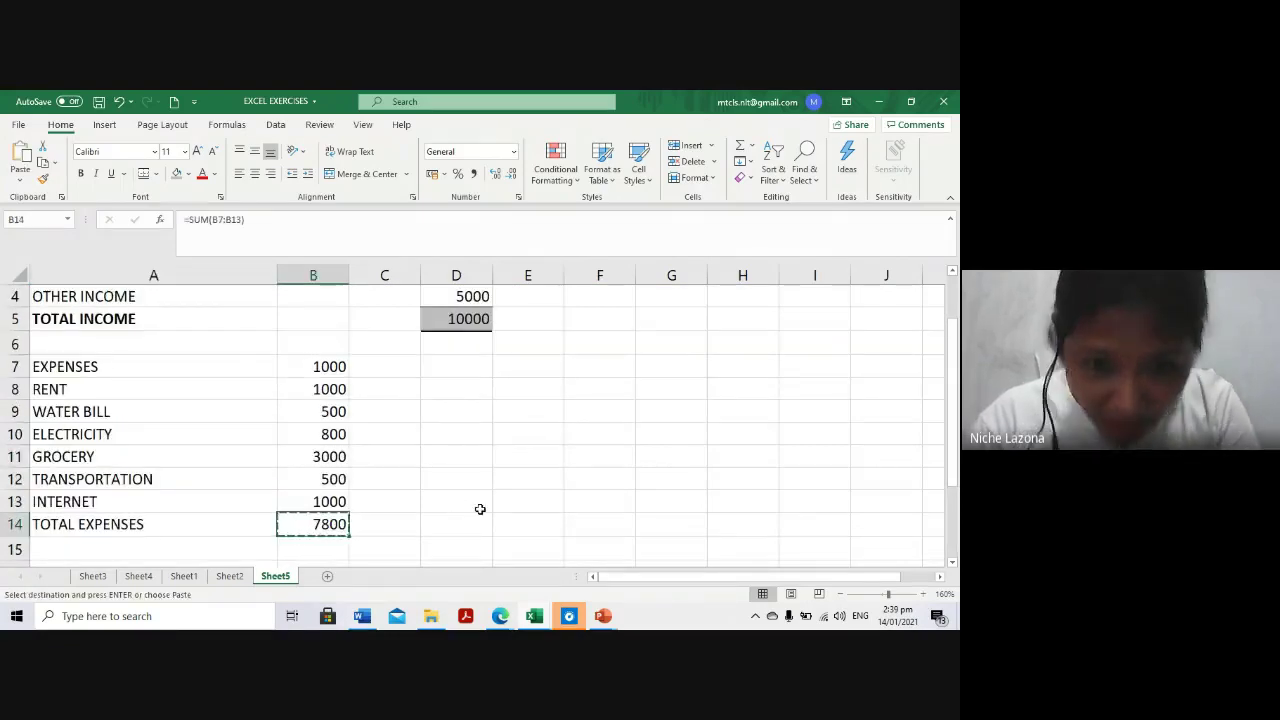
click(478, 506)
click(468, 523)
key(ctrl+v)
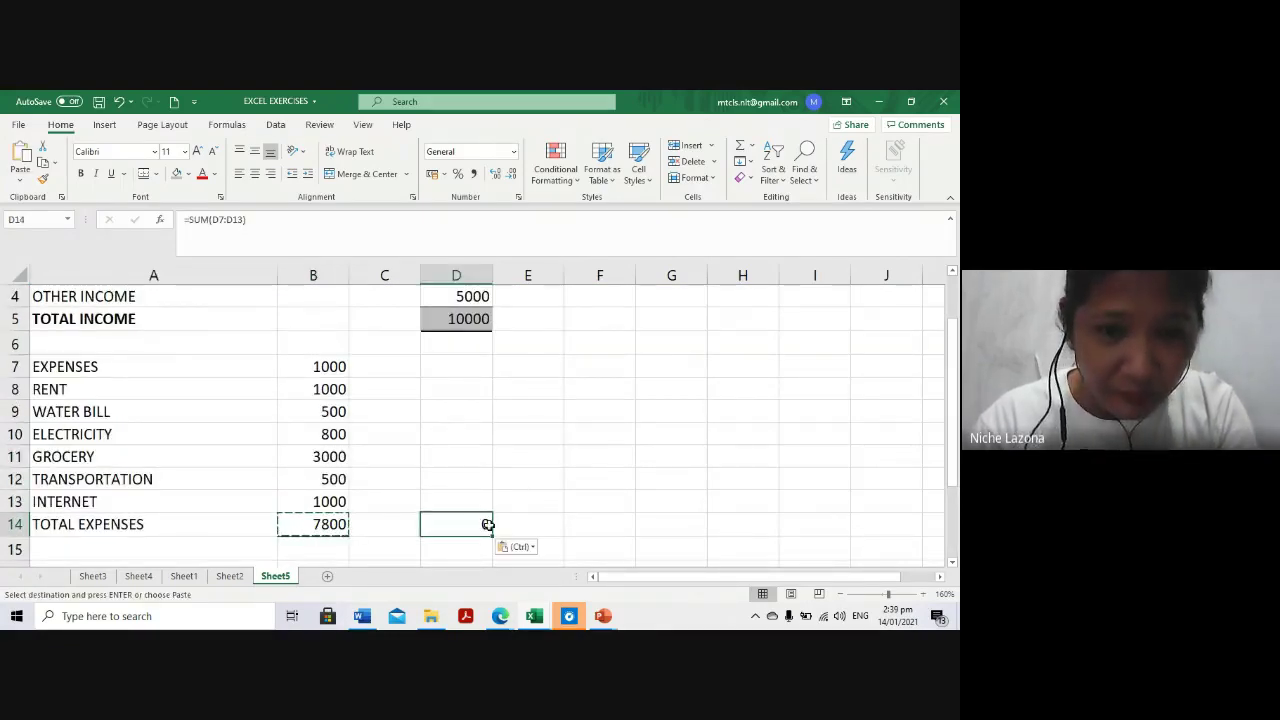
click(311, 524)
click(517, 546)
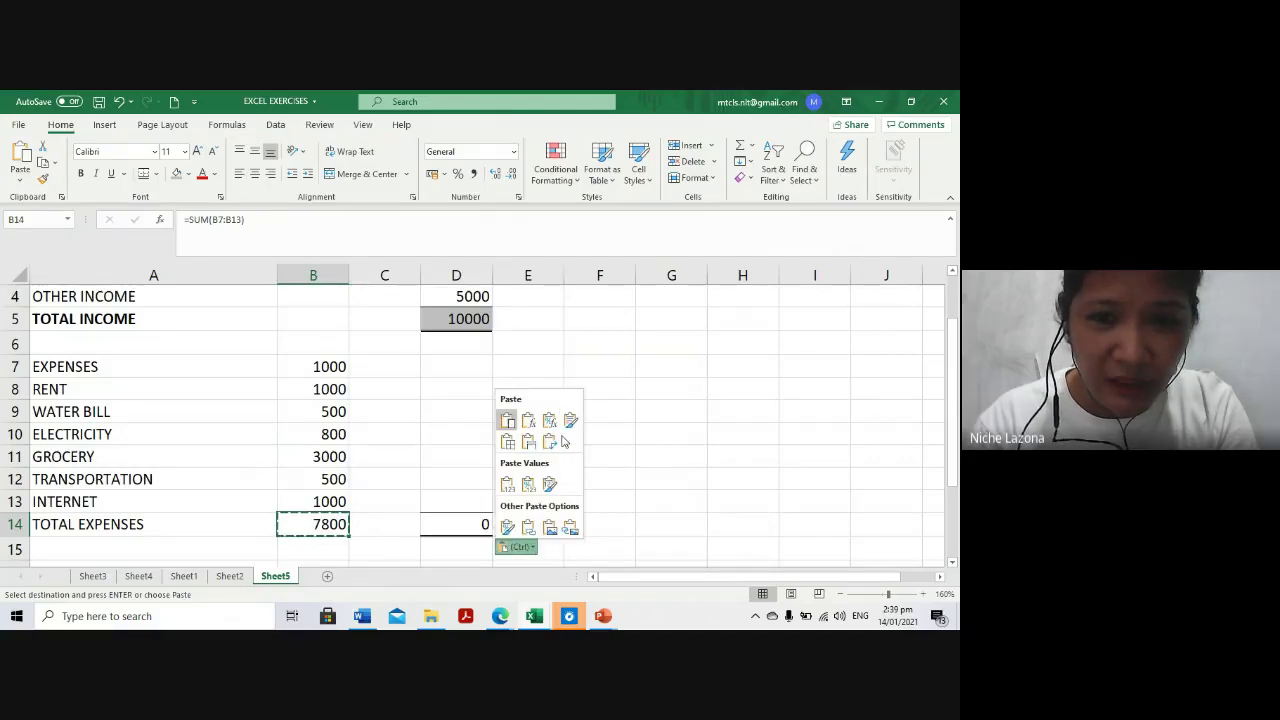
click(510, 546)
Enter 7800 as the total expenses in D14
click(322, 522)
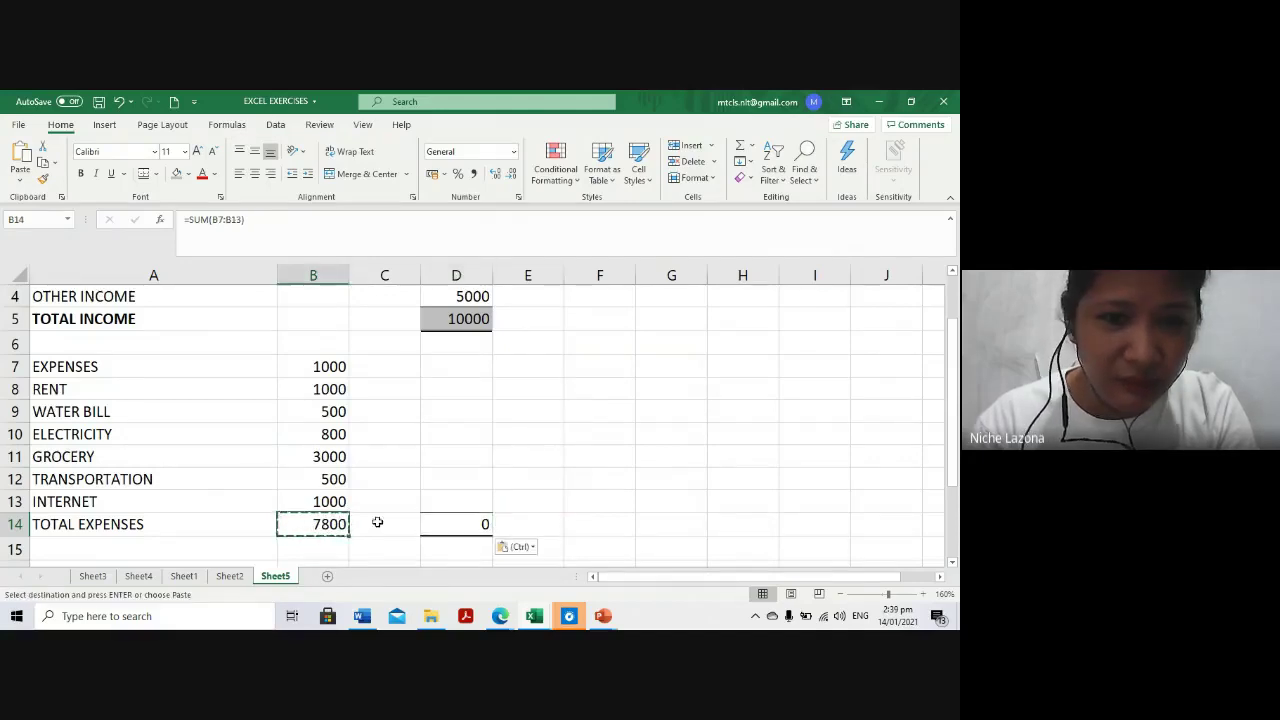
click(489, 524)
text(7800)
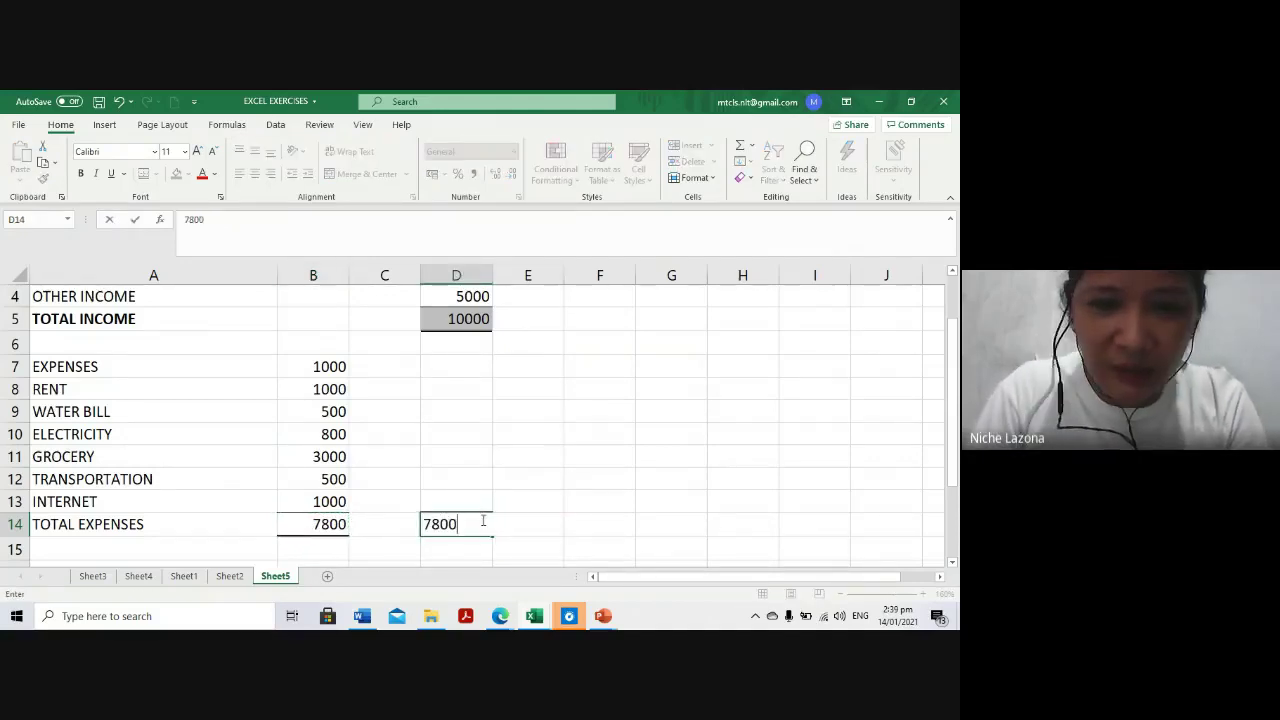
key(Return)
Check the D14 total against the D5 income total formula
click(528, 479)
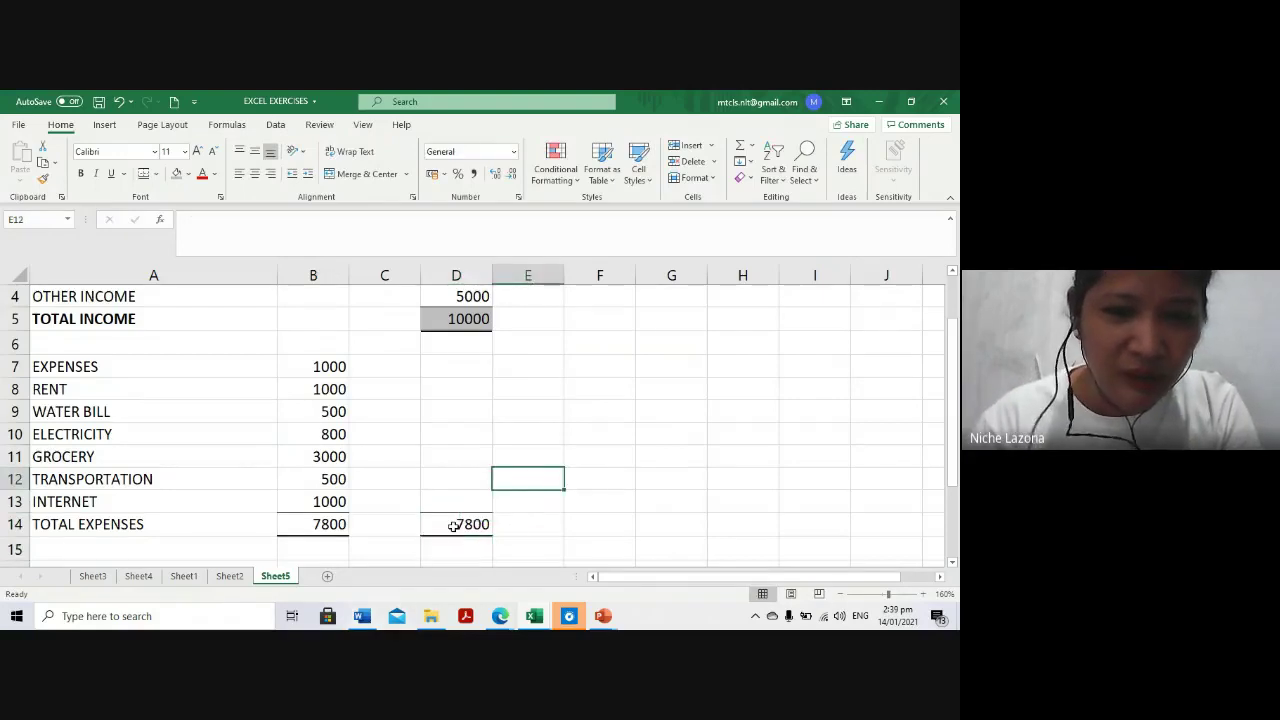
scroll(423, 423, down, 1)
scroll(491, 346, up, 1)
scroll(423, 457, up, 2)
scroll(435, 517, down, 3)
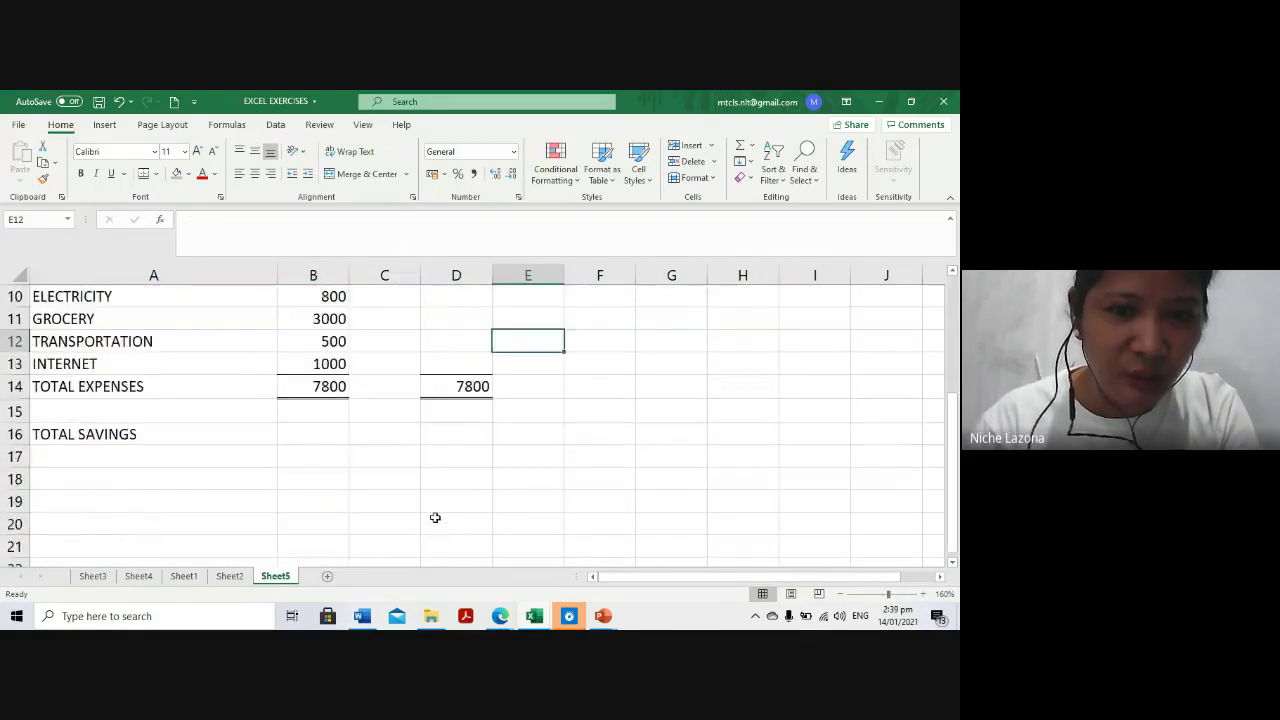
click(430, 382)
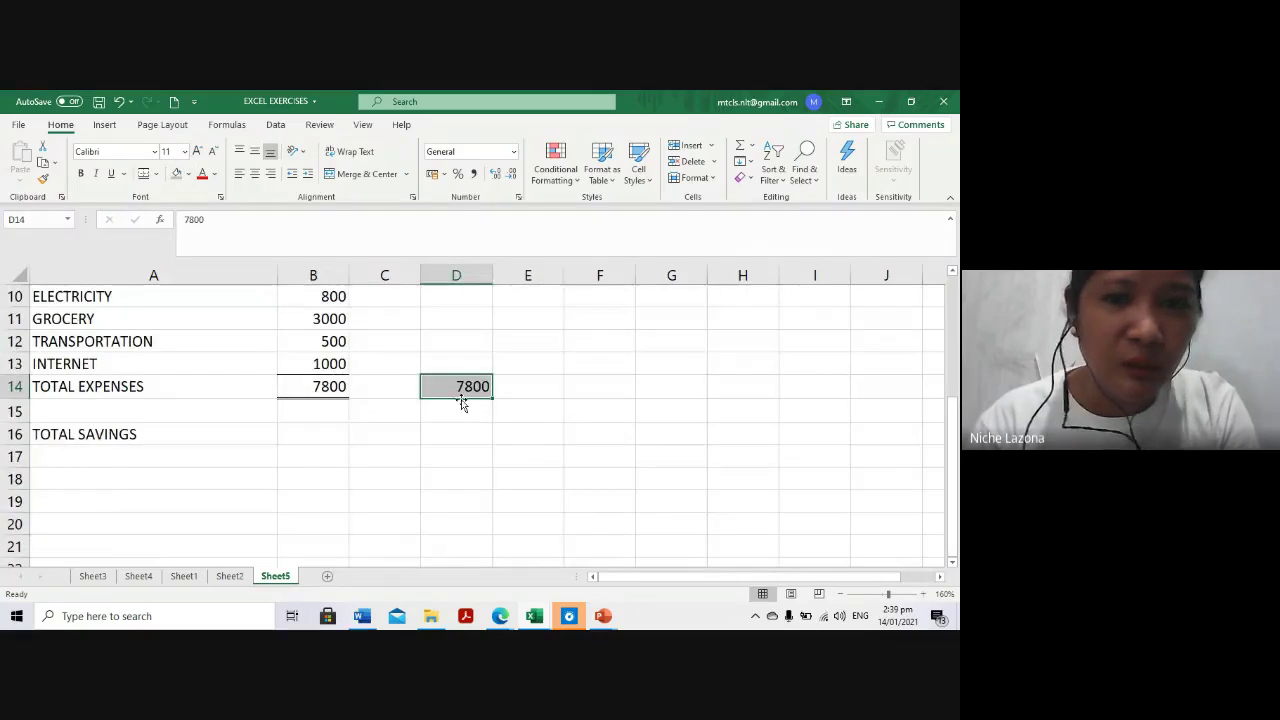
scroll(462, 403, up, 3)
click(462, 388)
scroll(528, 520, down, 5)
scroll(449, 403, up, 1)
scroll(471, 430, up, 3)
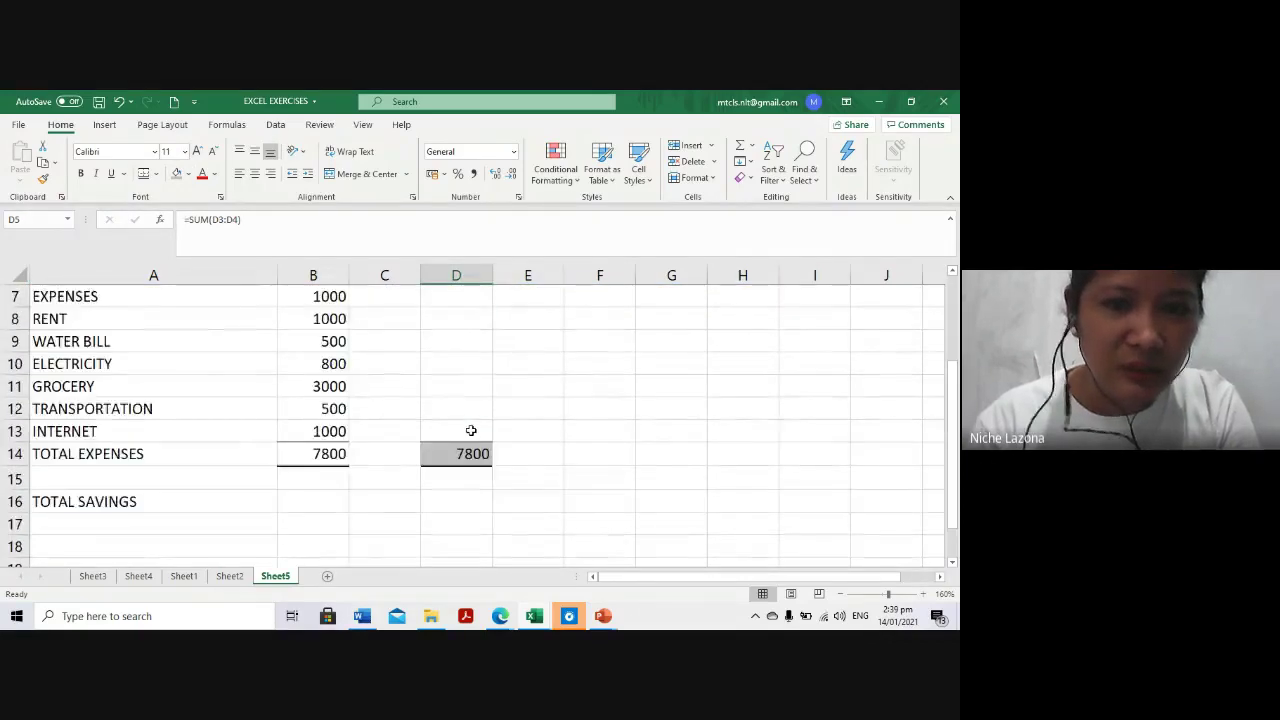
scroll(471, 430, down, 3)
Bold the TOTAL SAVINGS and TOTAL EXPENSES labels
click(342, 497)
click(62, 536)
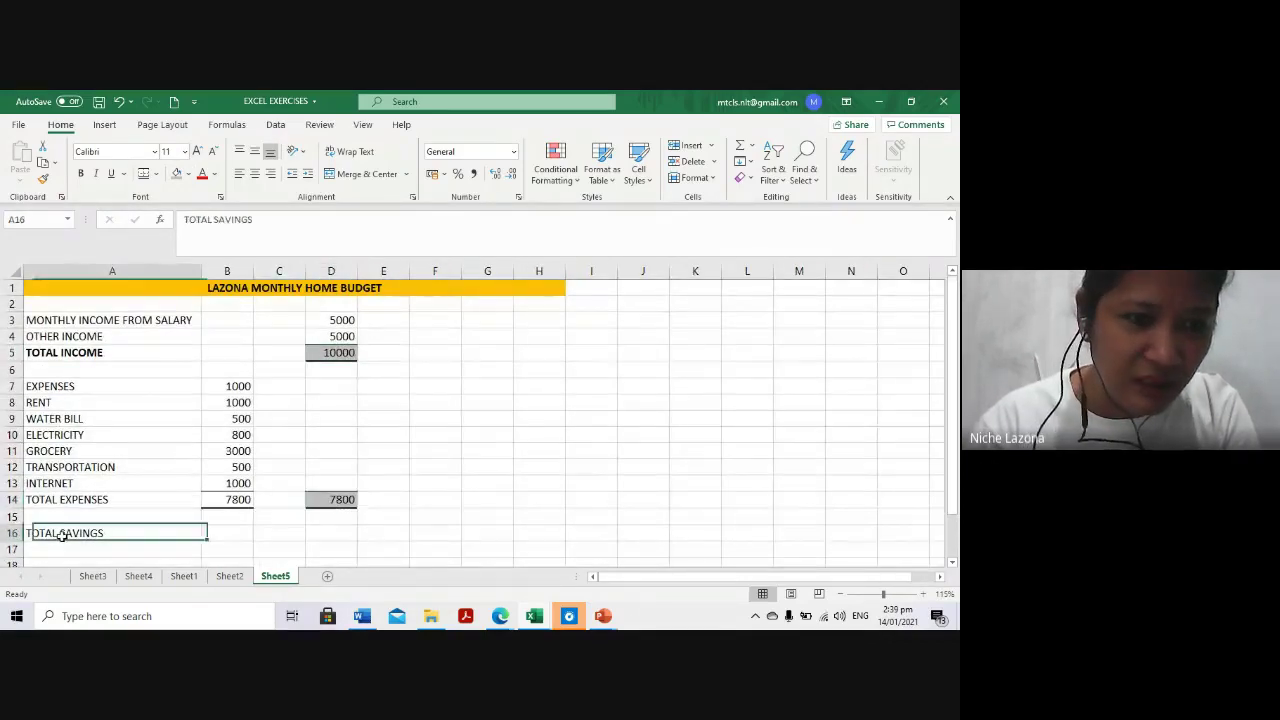
key(ctrl+b)
click(62, 499)
key(ctrl+b)
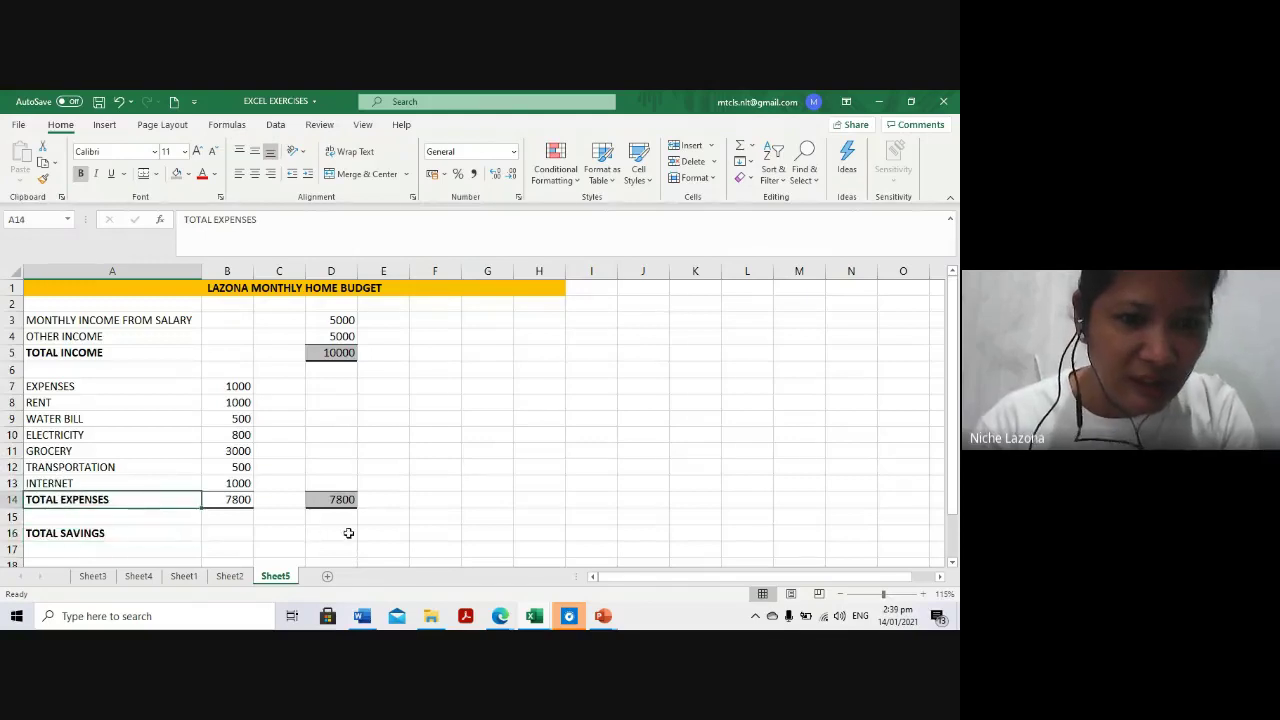
Enter =D5-D14 in D16 so total savings shows 2200
click(348, 533)
text(=)
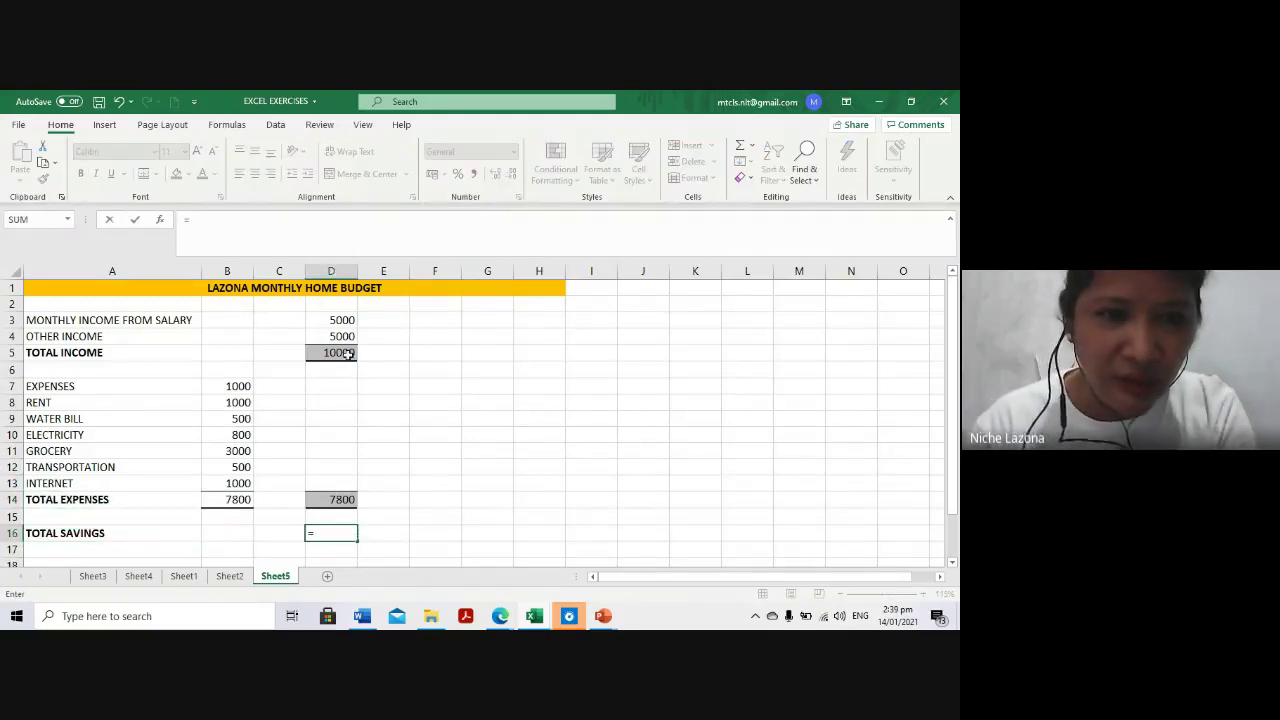
click(348, 354)
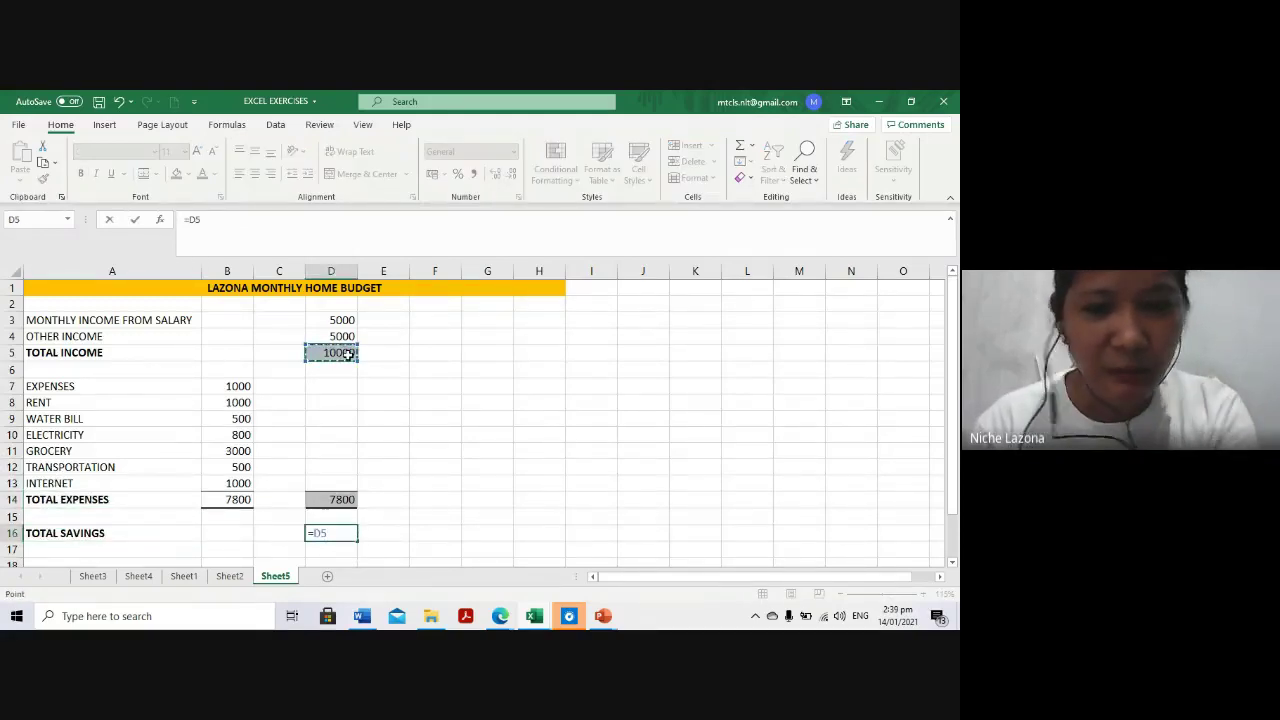
text(-)
click(328, 499)
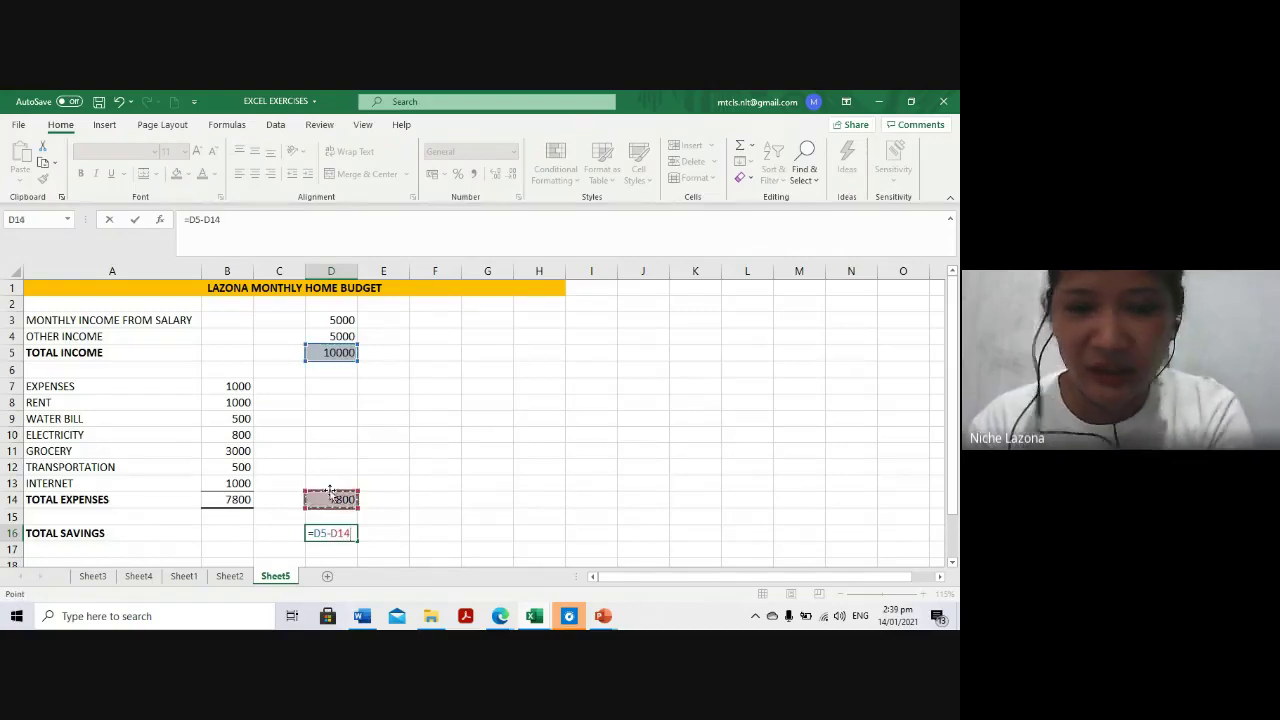
key(Return)
Review the 2200 savings result, then return to the WEEK 2_SPREADSHEET ACTIVITY slide
click(338, 533)
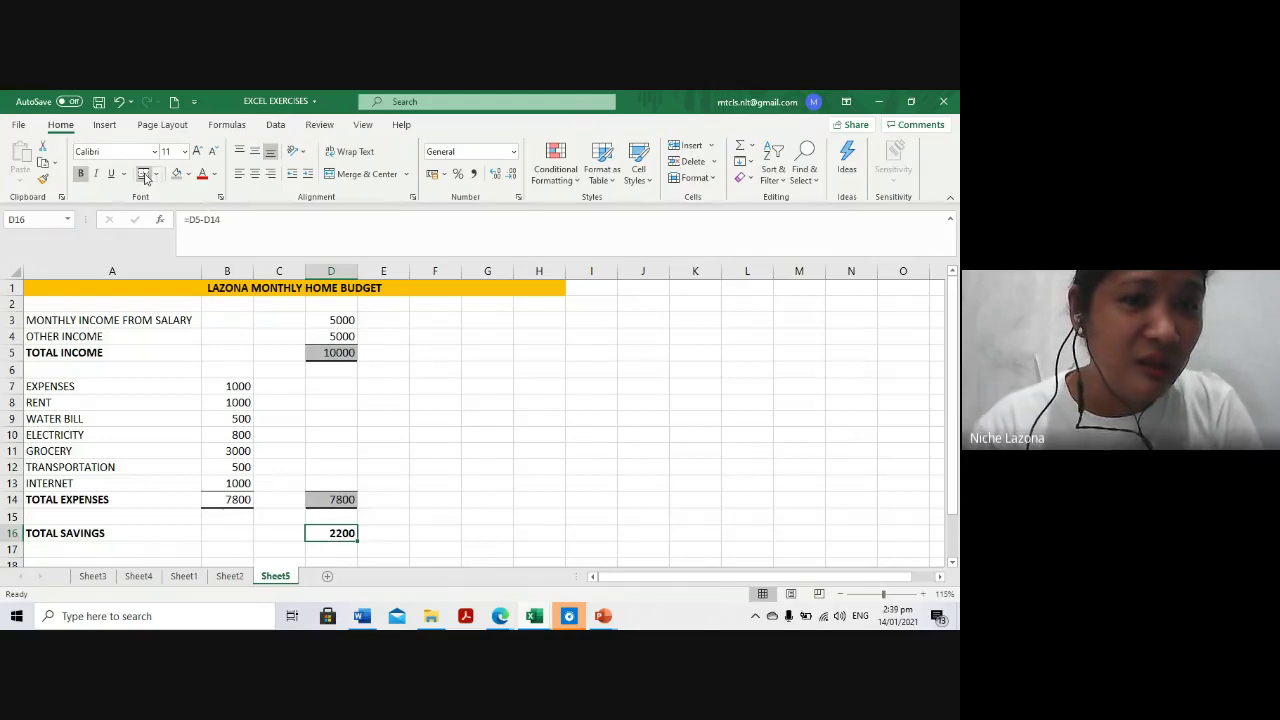
click(487, 497)
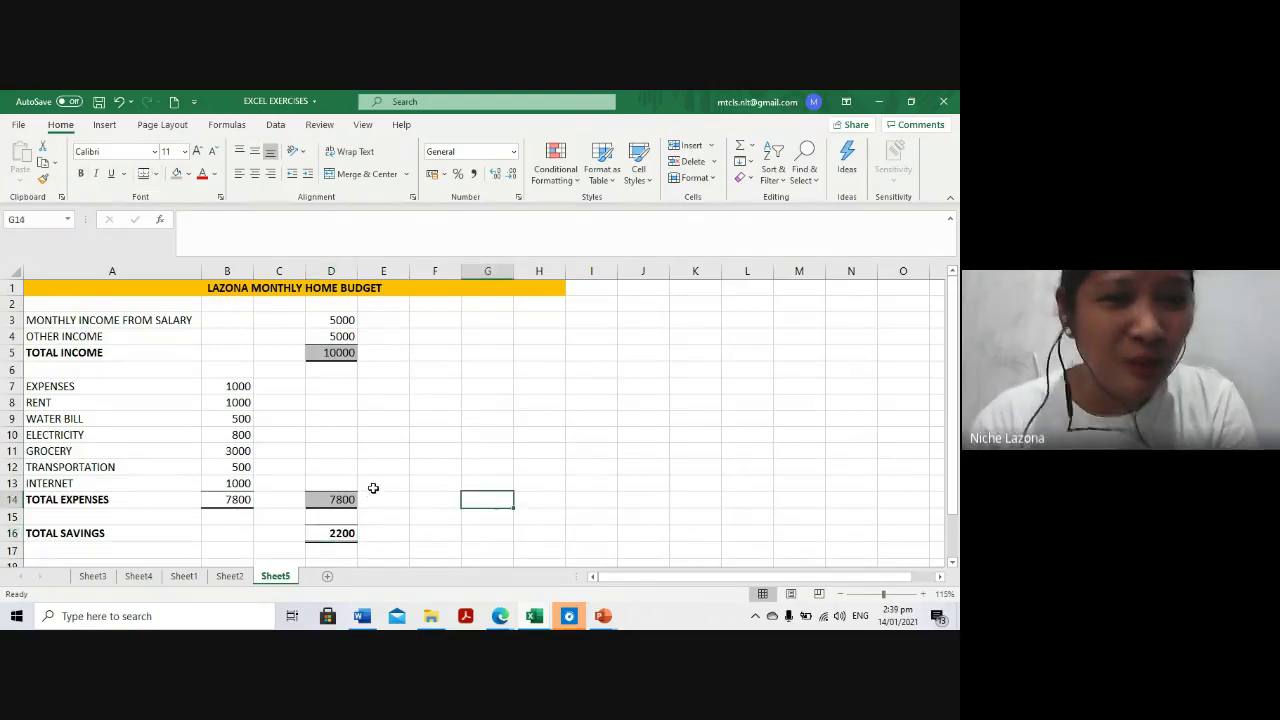
key(alt+Tab)
key(Left)
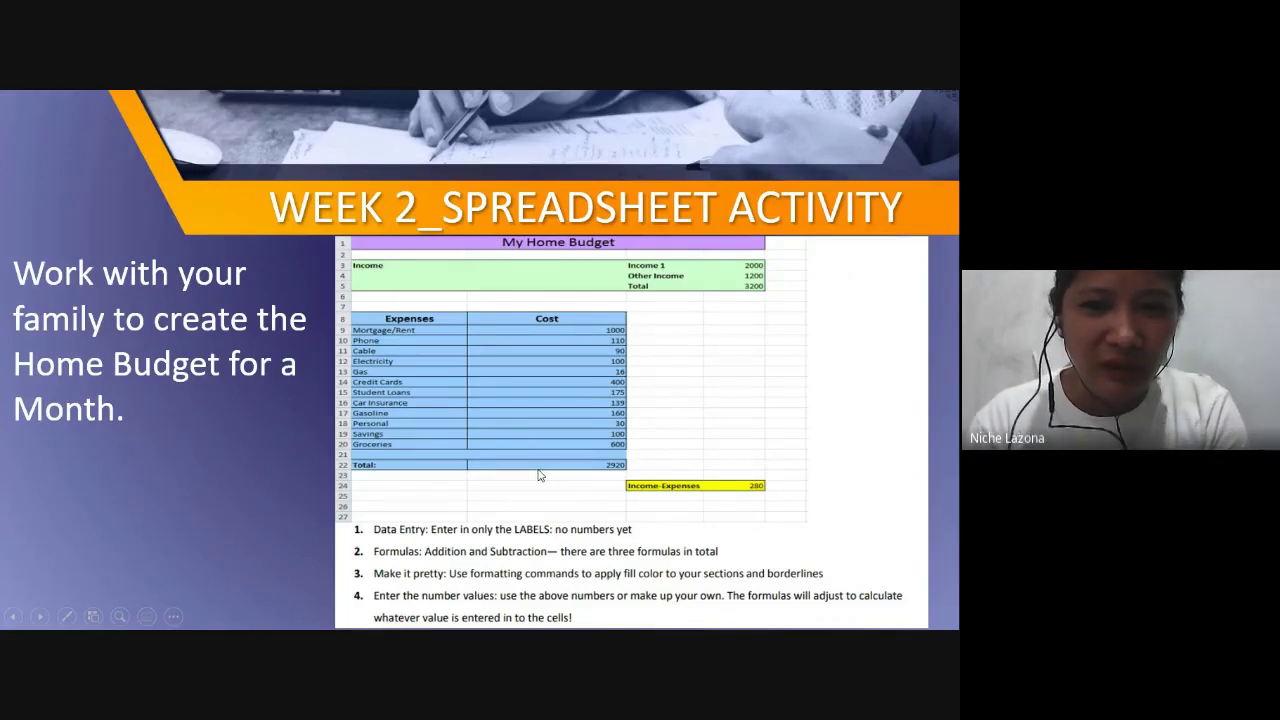
key(alt+Tab)
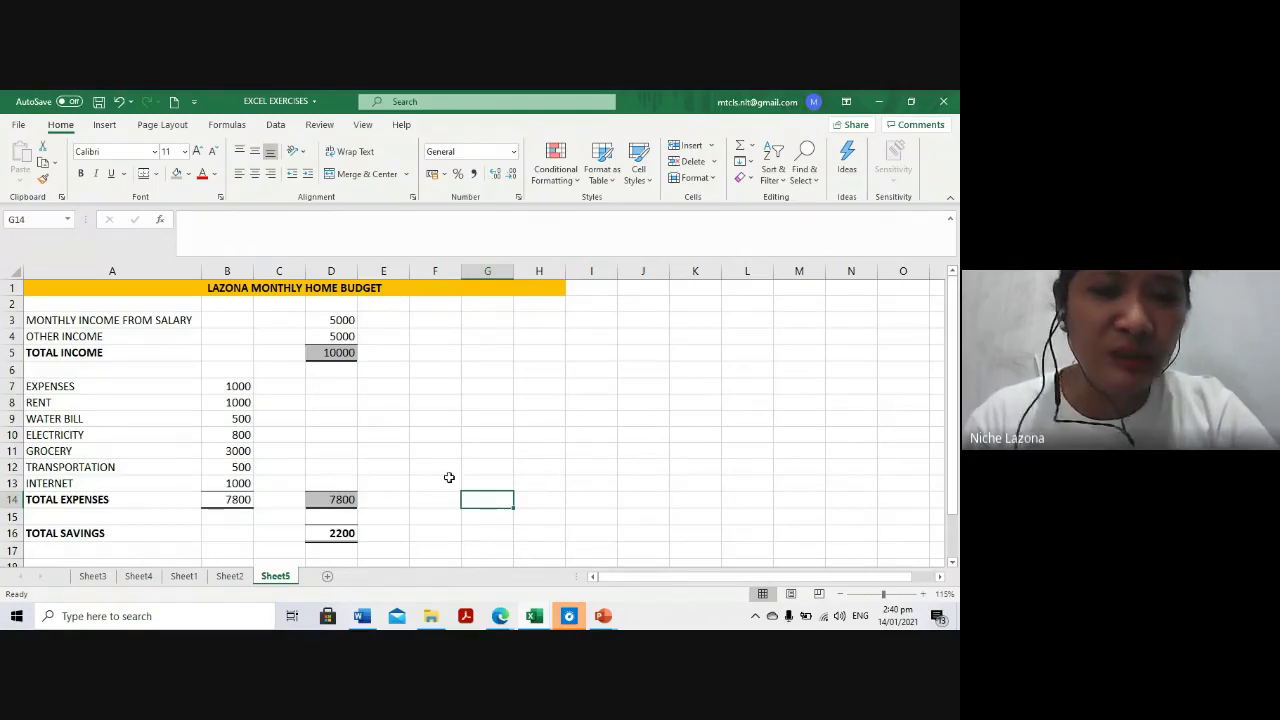
Stay on the budget sheet and dismiss the taskbar window previews
click(518, 445)
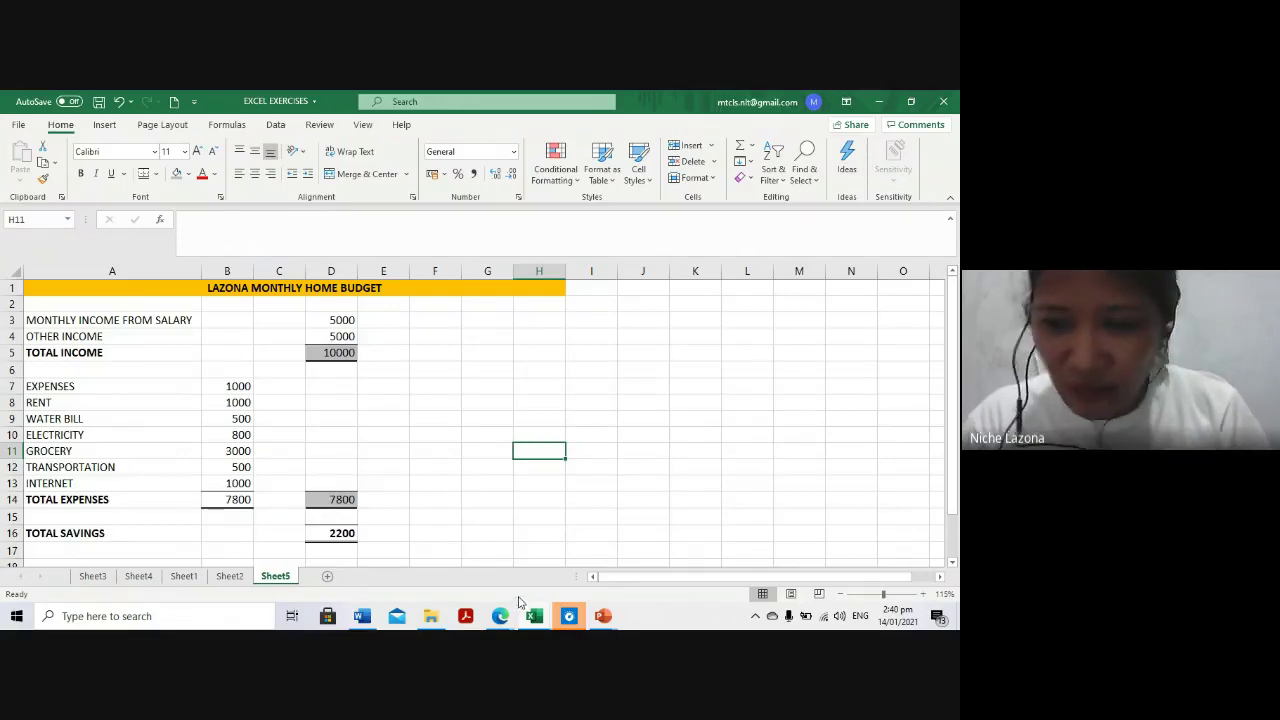
mouse_move(528, 615)
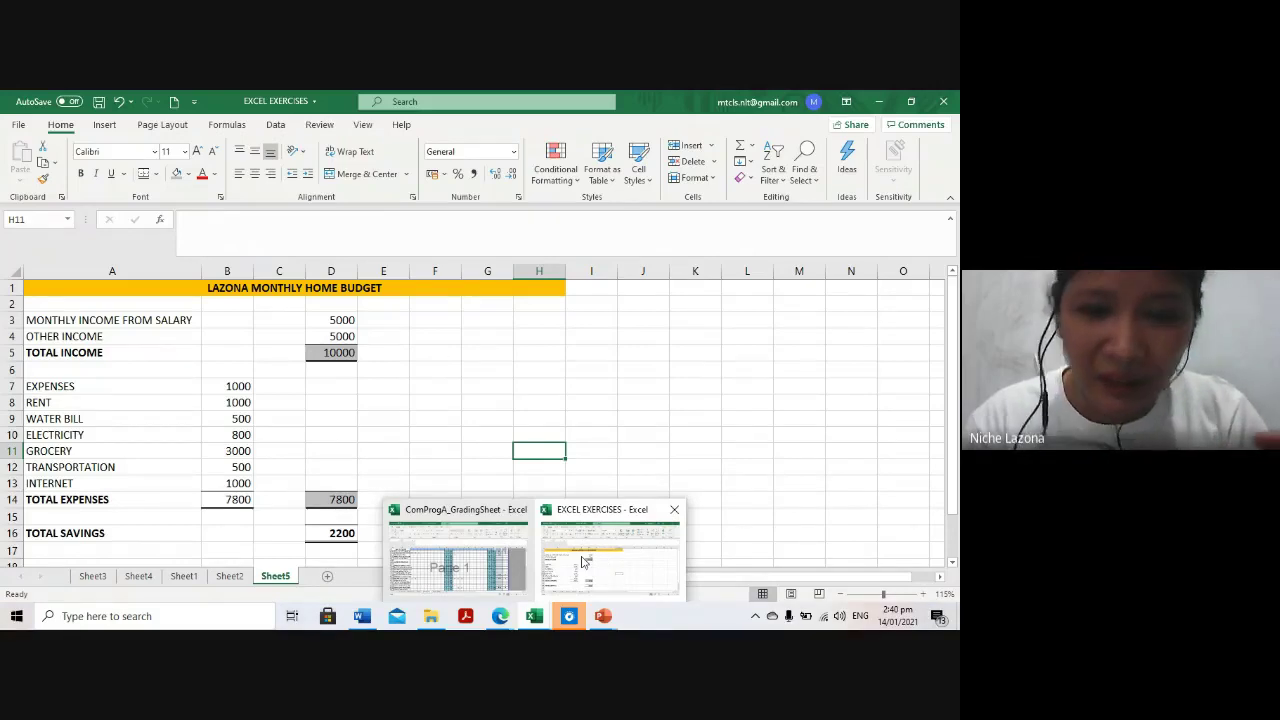
click(584, 562)
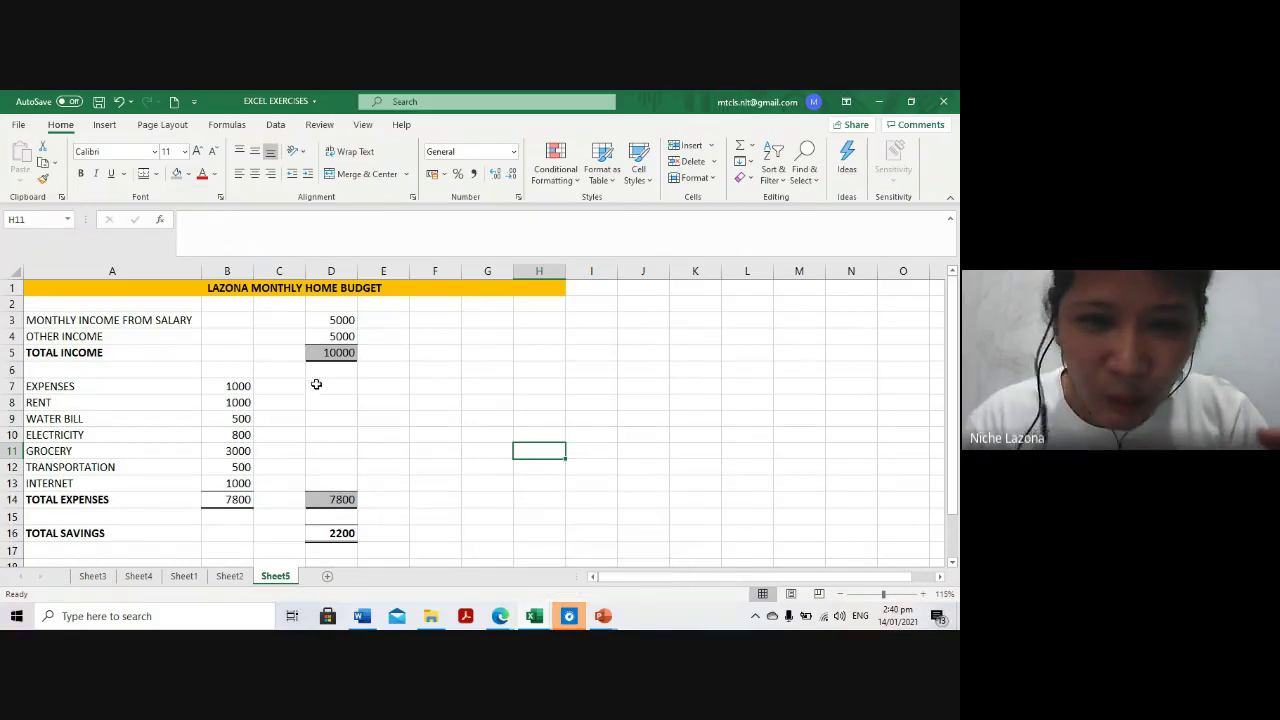
Show Sheet2's grades table and section chart, briefly revisiting the Sheet5 budget
click(232, 577)
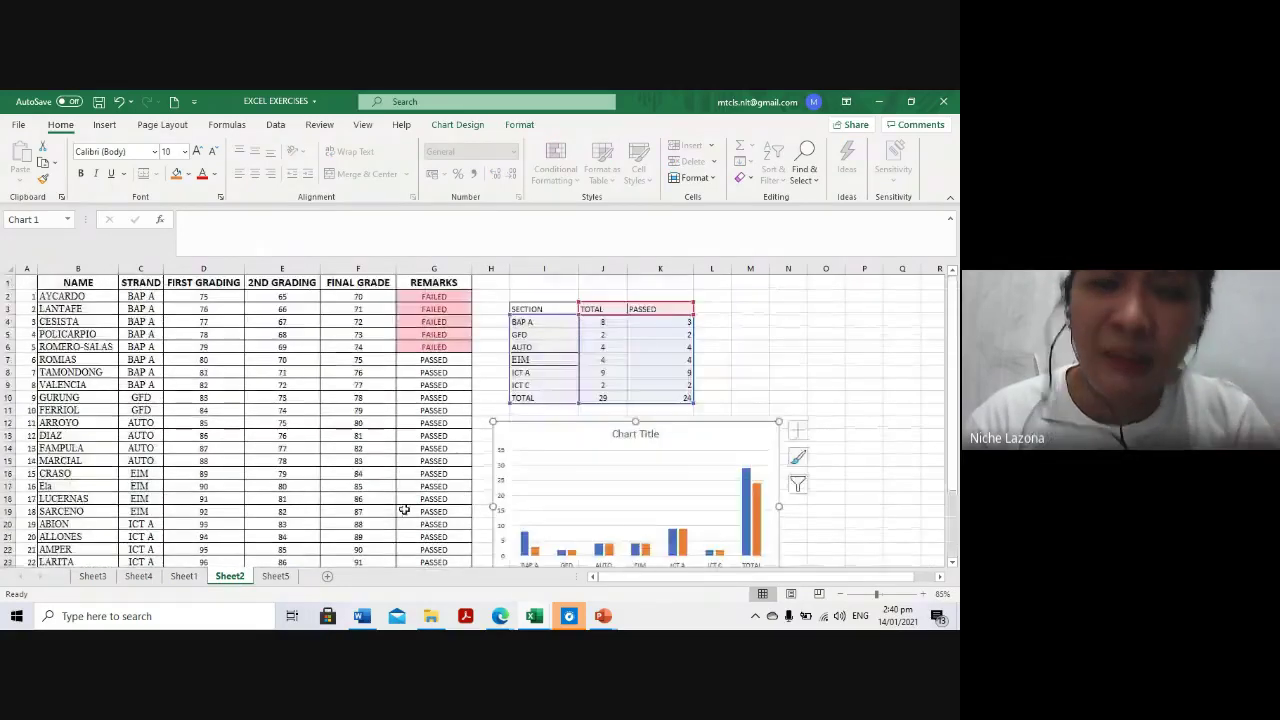
click(275, 577)
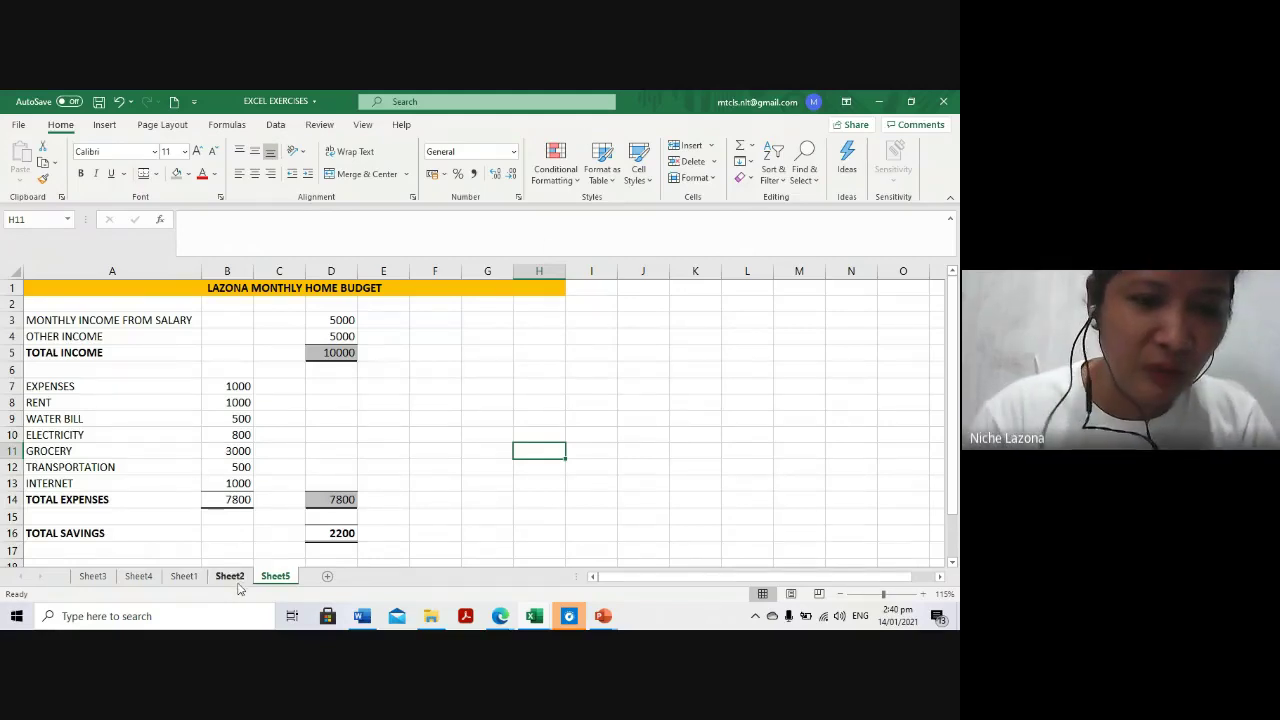
click(232, 577)
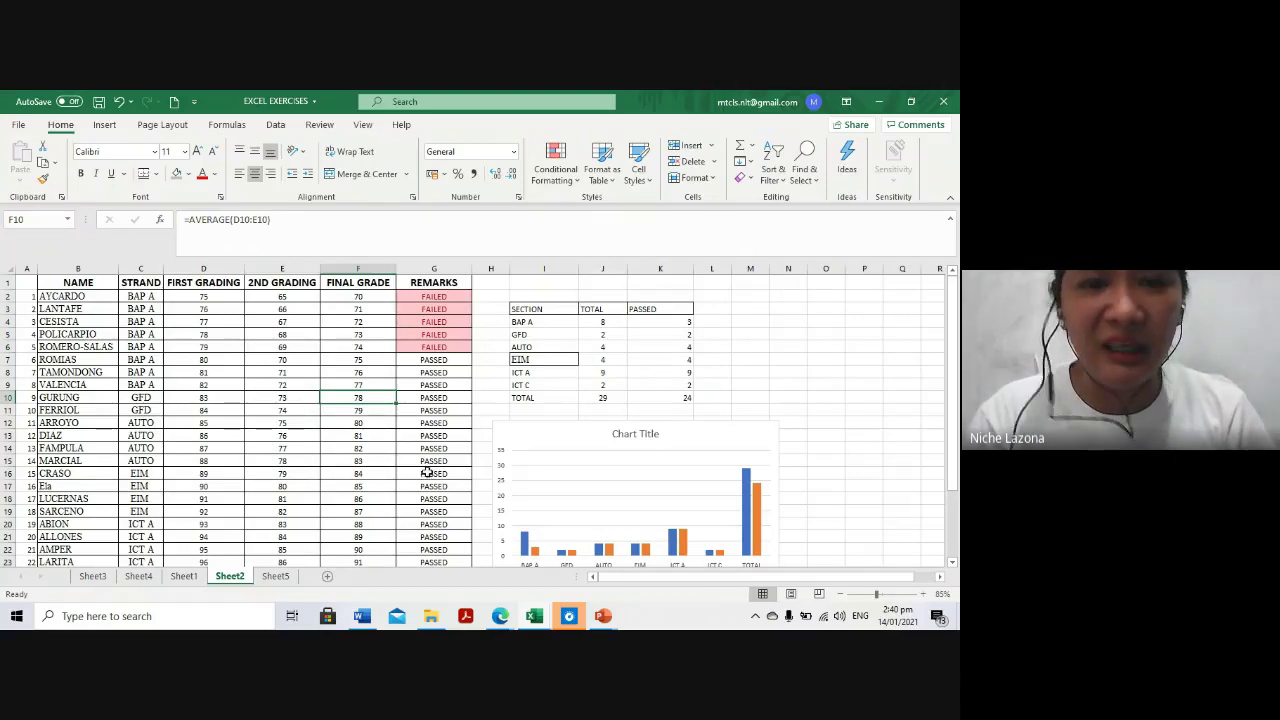
click(433, 420)
click(544, 410)
scroll(428, 443, down, 1)
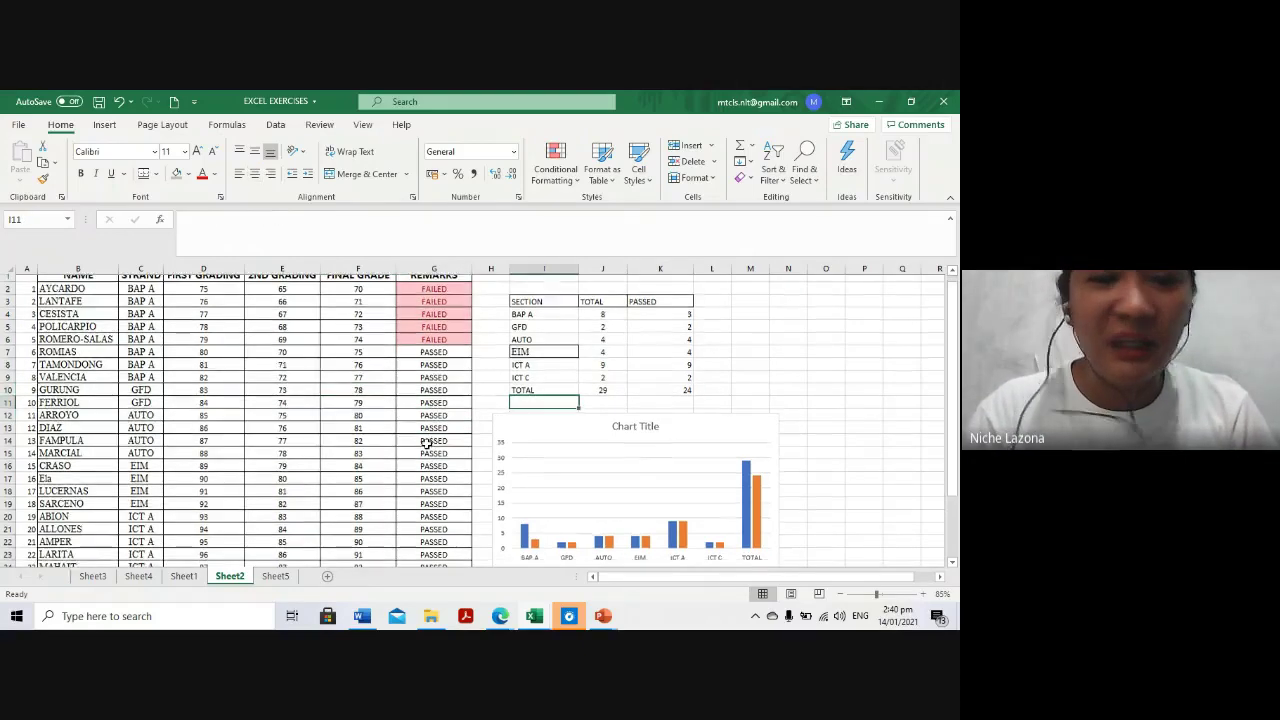
scroll(383, 458, down, 2)
scroll(390, 450, up, 3)
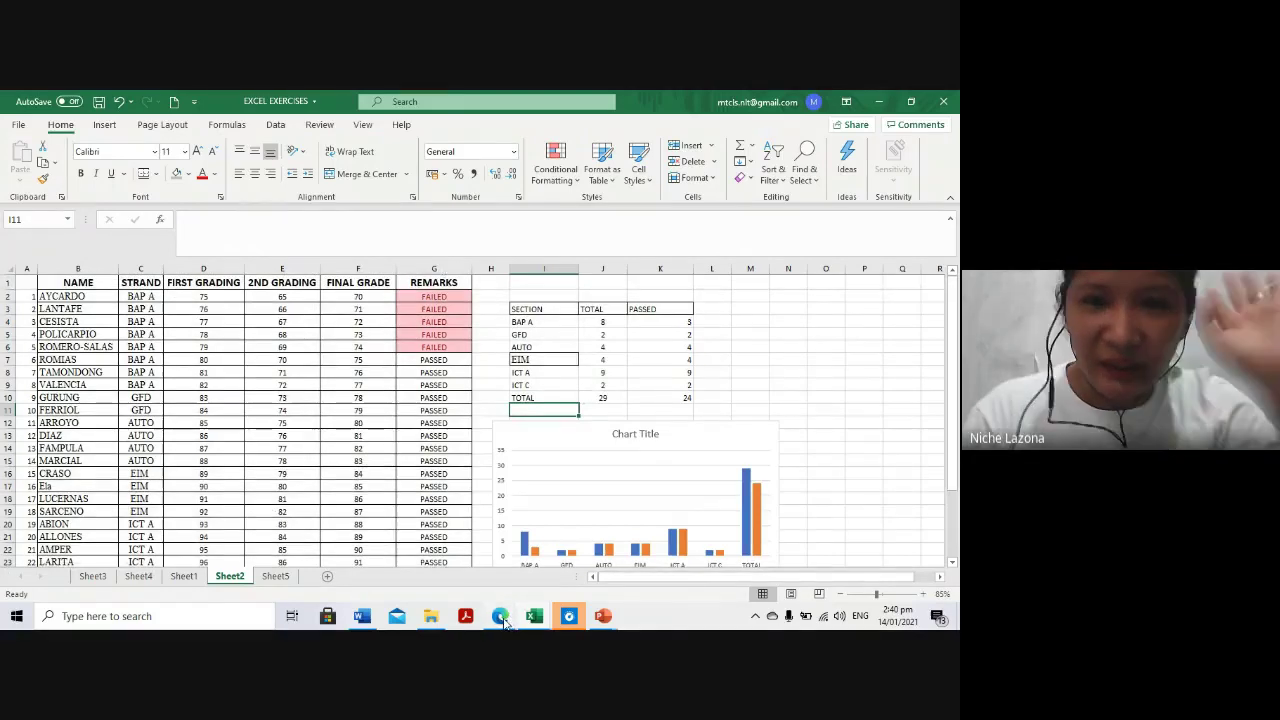
Bring the Google Meet call forward and open its More options menu
mouse_move(503, 619)
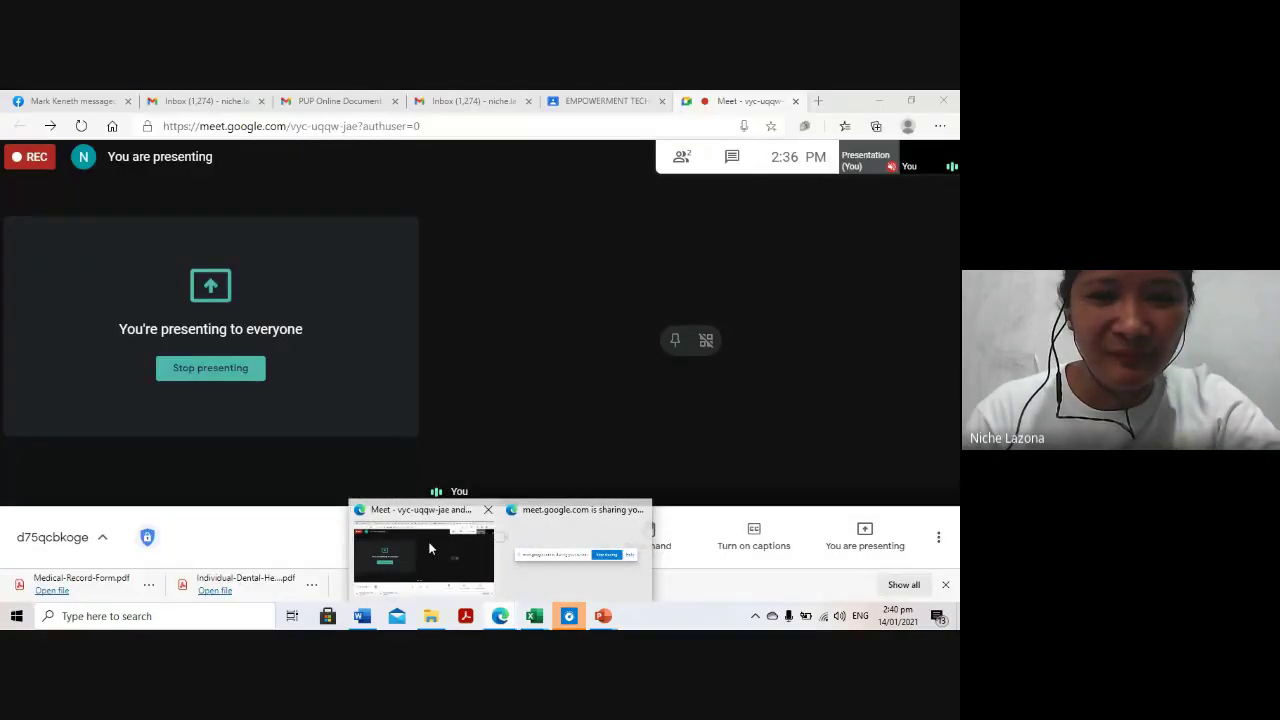
click(430, 548)
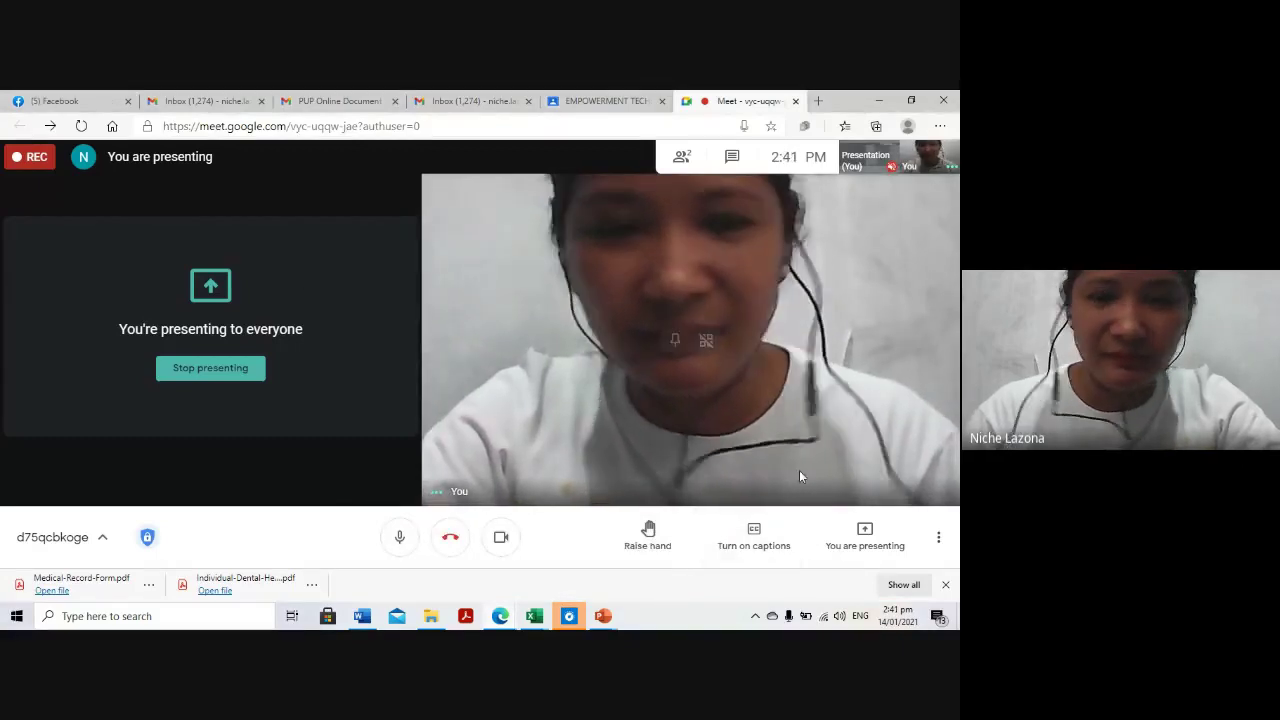
click(936, 541)
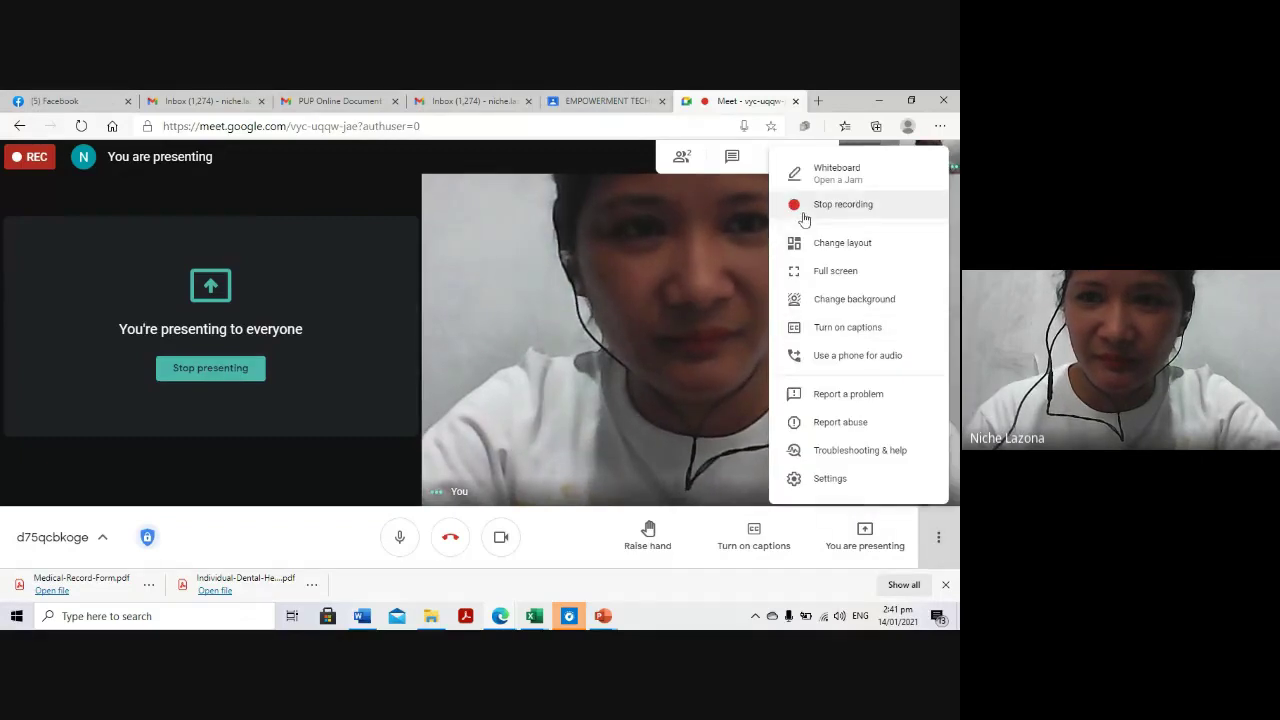